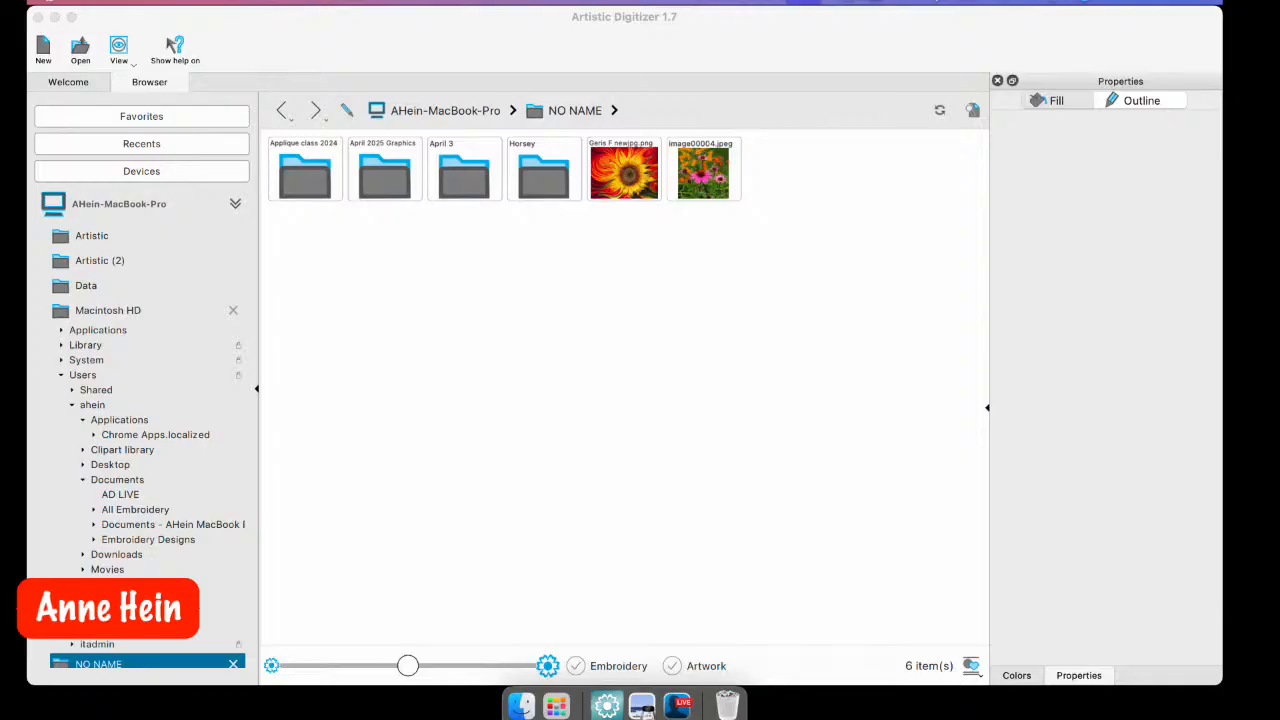
- Show the Welcome page and close the Properties and Colors panels so the page fills the window
left_click(420, 50)
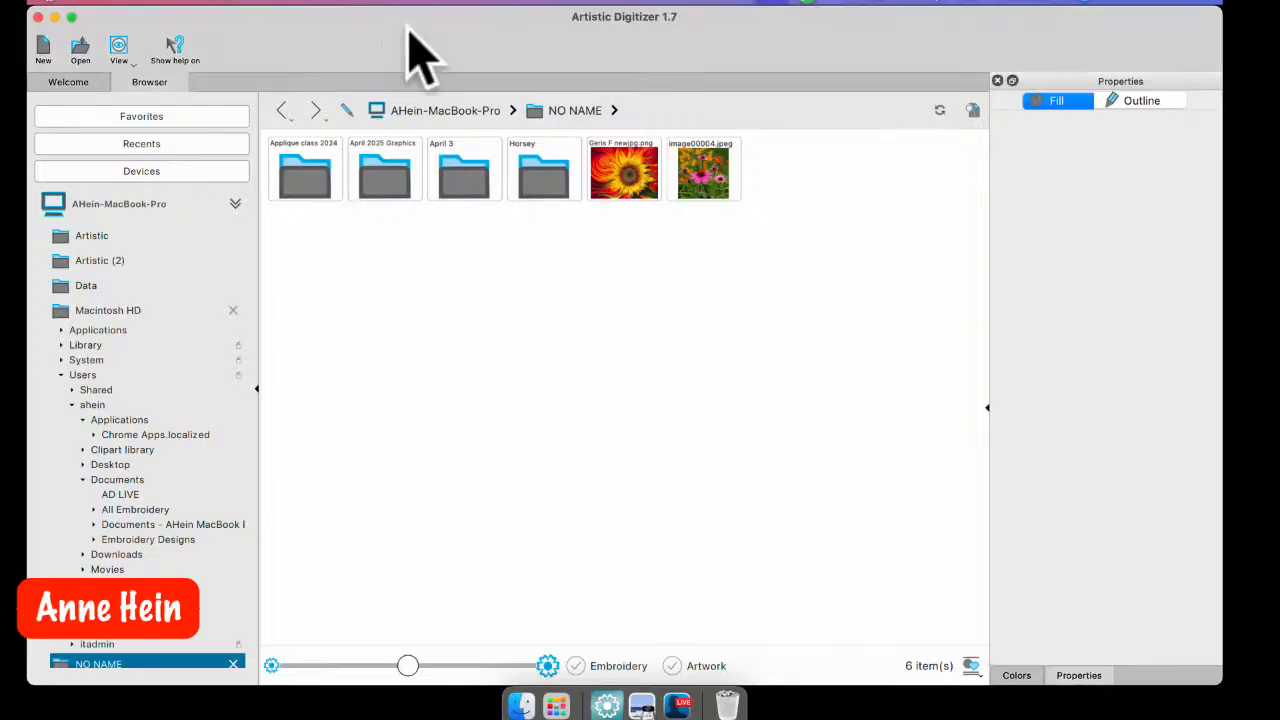
left_click(68, 82)
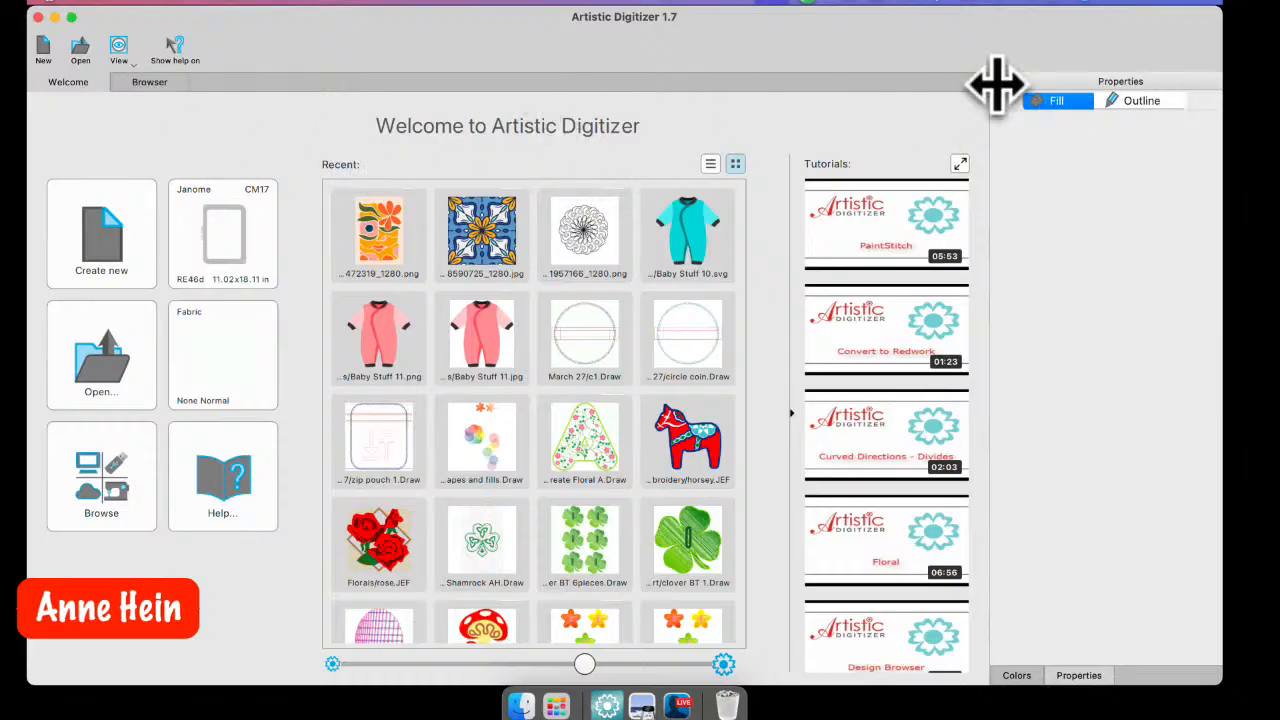
left_click(997, 81)
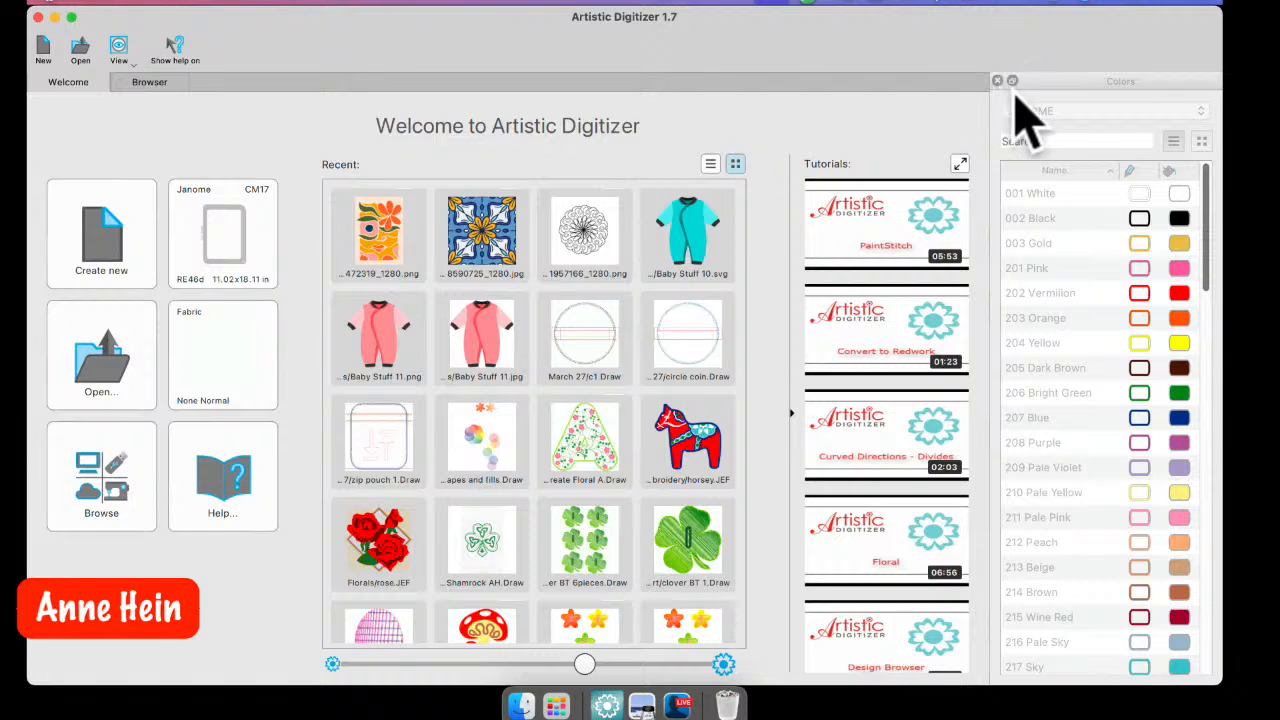
left_click_drag(1036, 86, 997, 135)
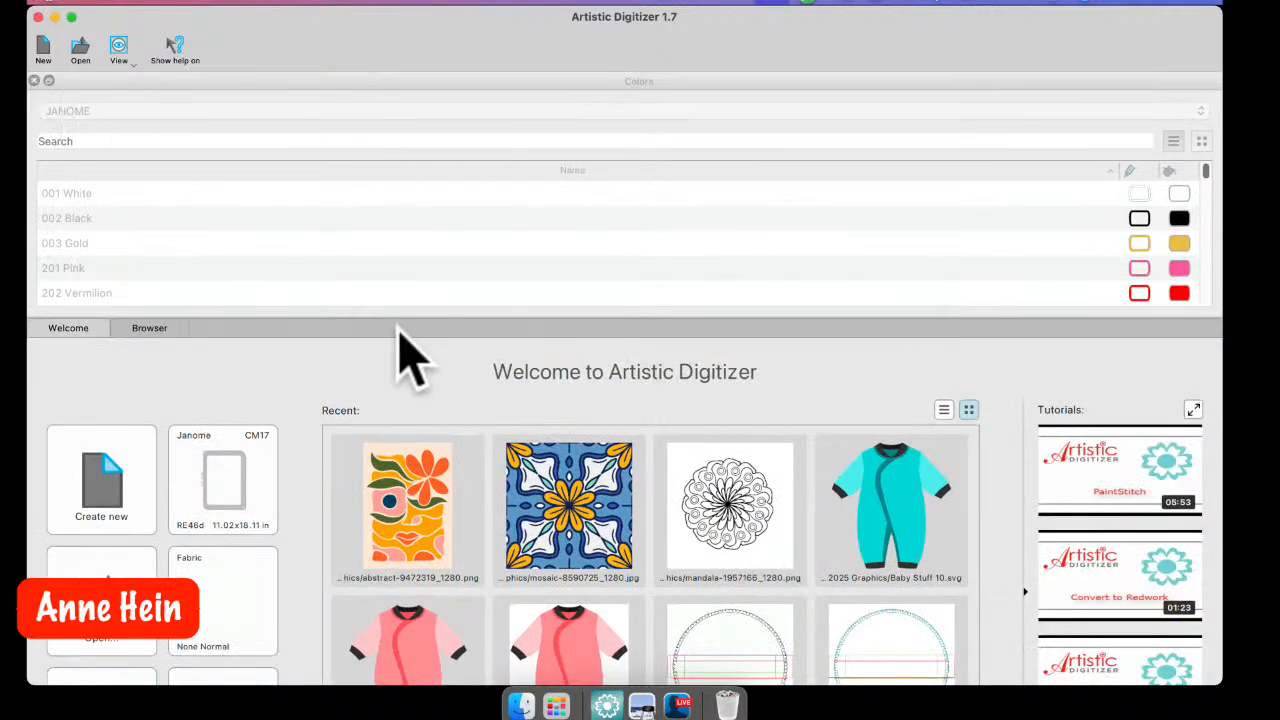
left_click_drag(398, 324, 398, 232)
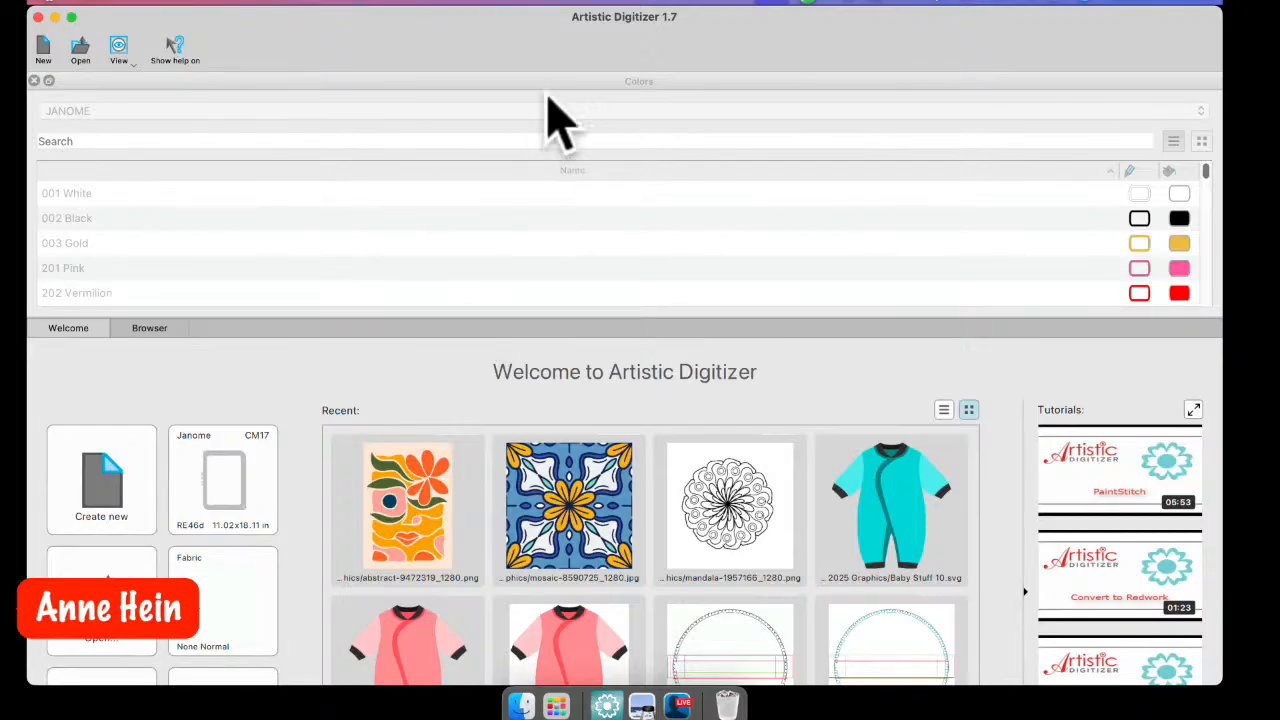
left_click_drag(551, 82, 548, 128)
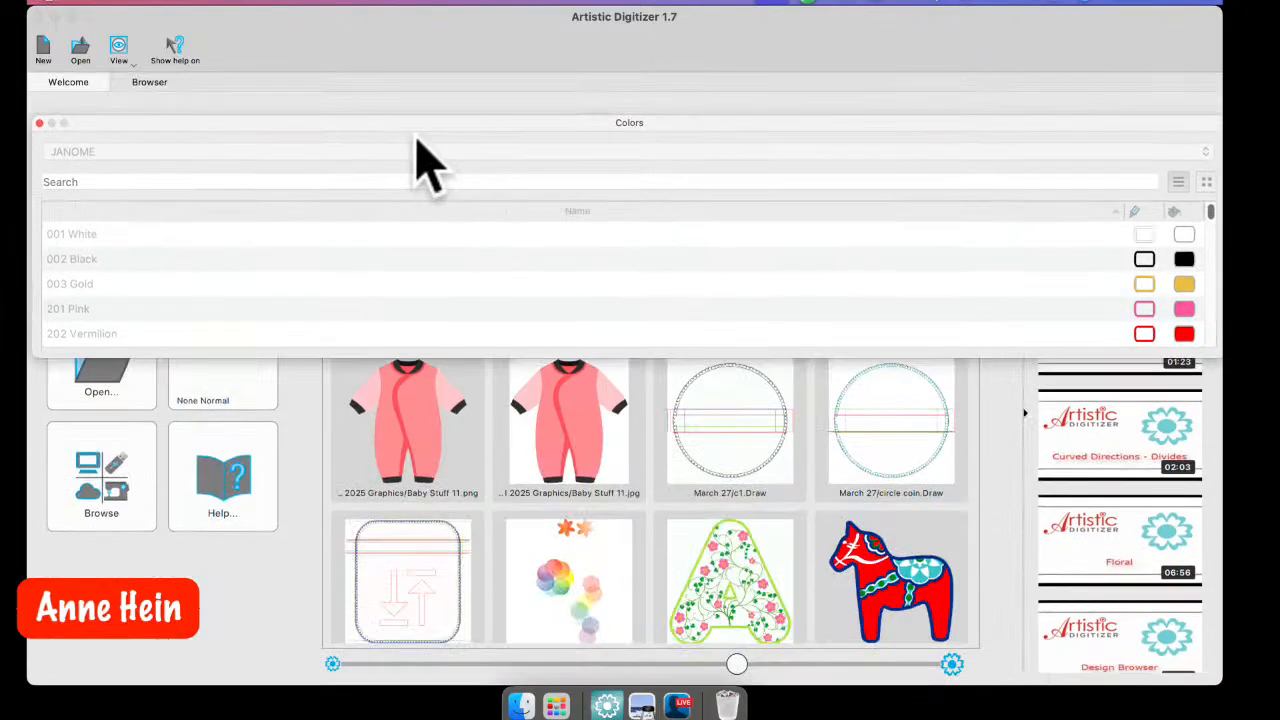
left_click(38, 123)
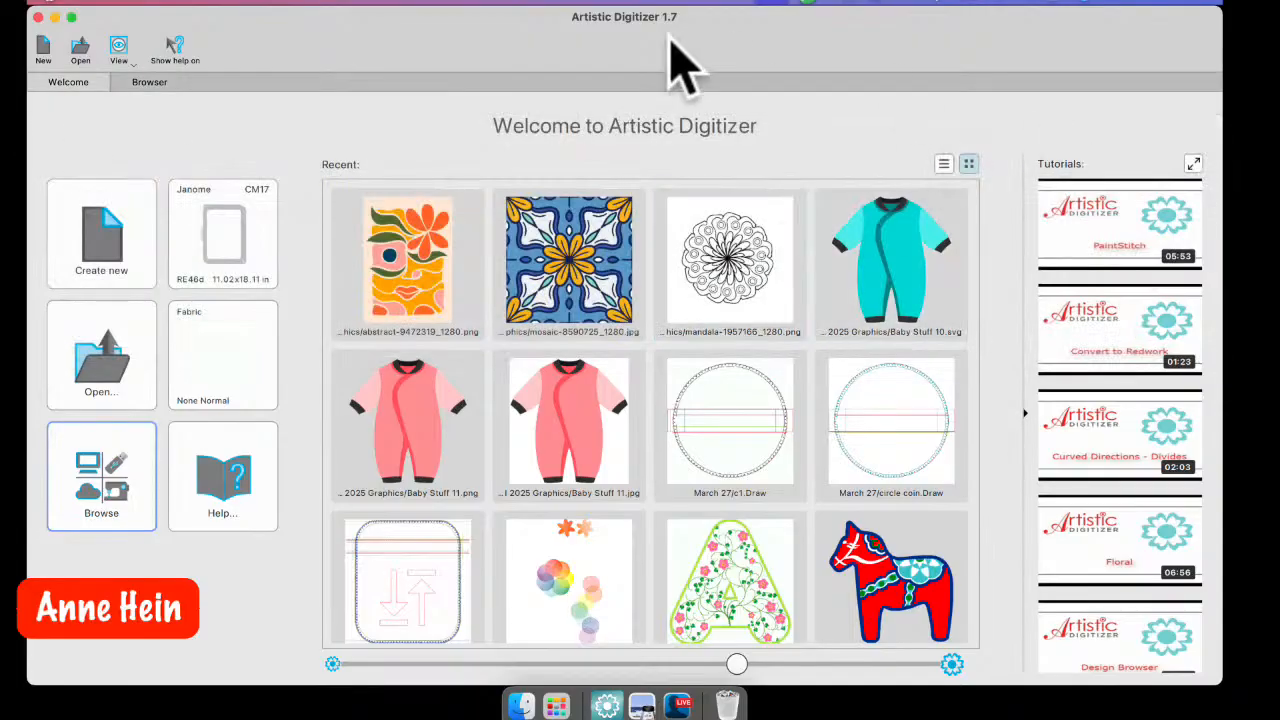
- Look through the thumbnails of recently used designs on the Welcome page
mouse_move(1140, 650)
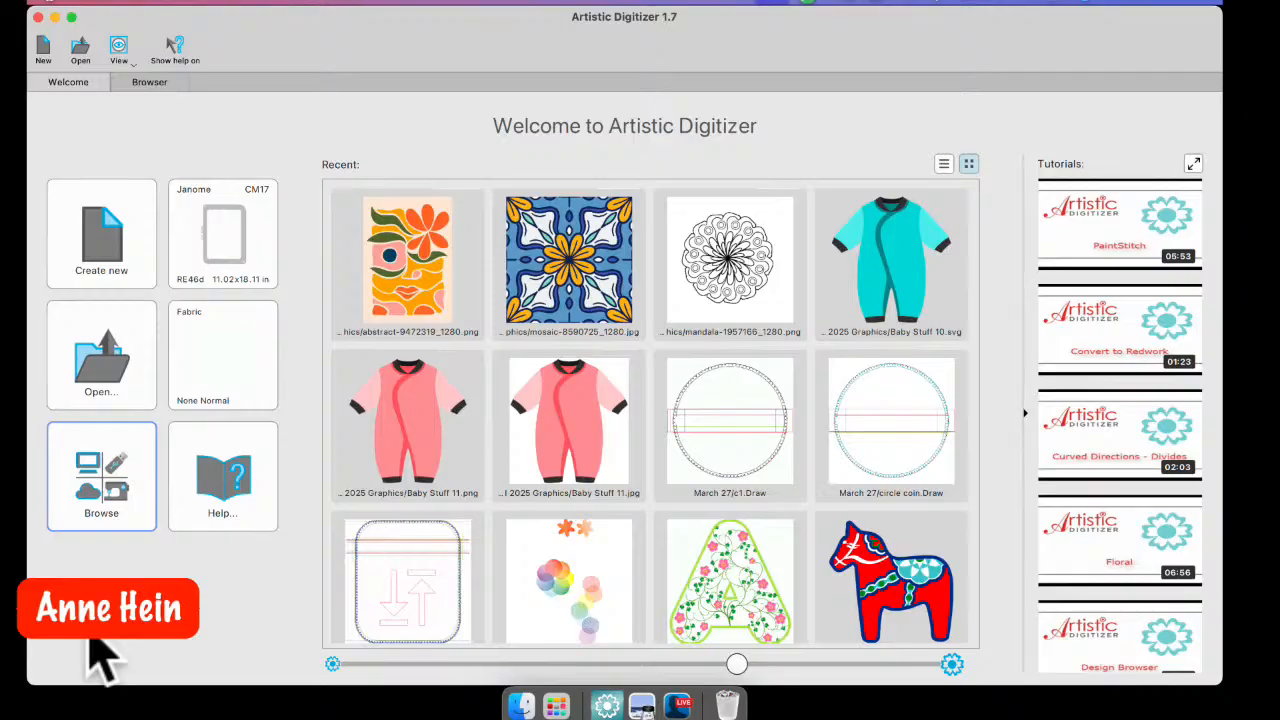
left_click(738, 664)
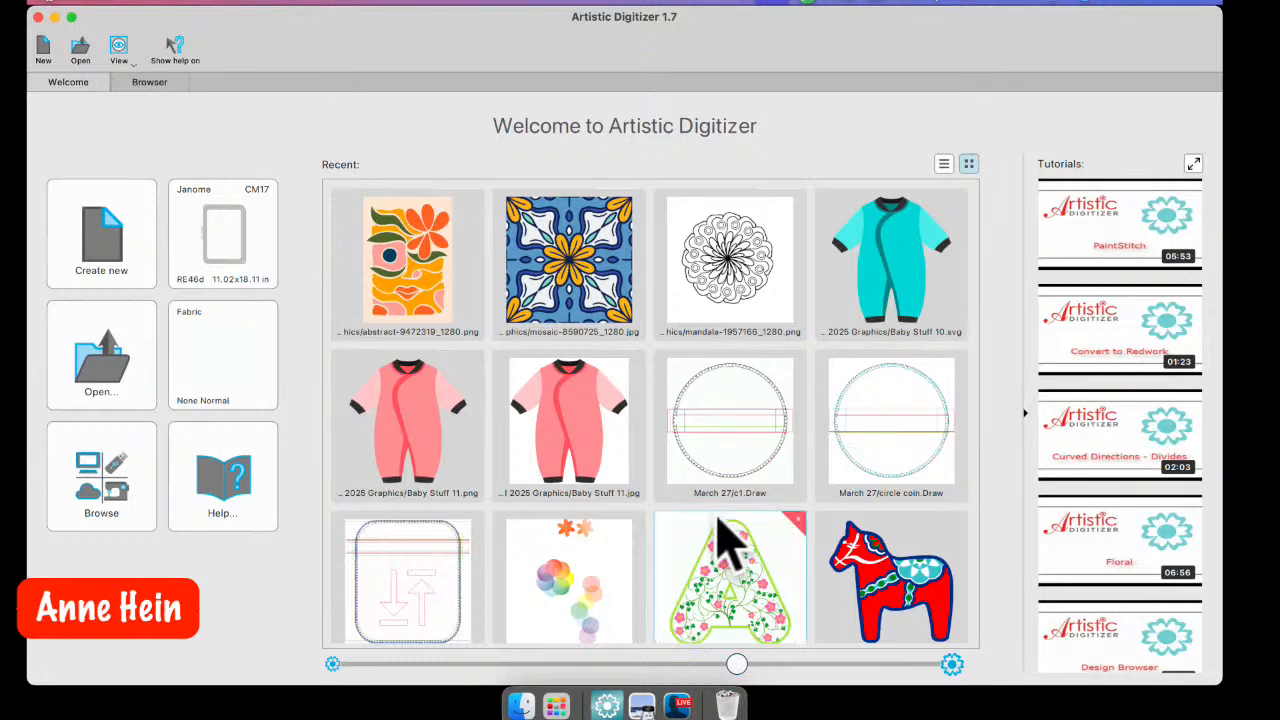
scroll(728, 540, "down", 10)
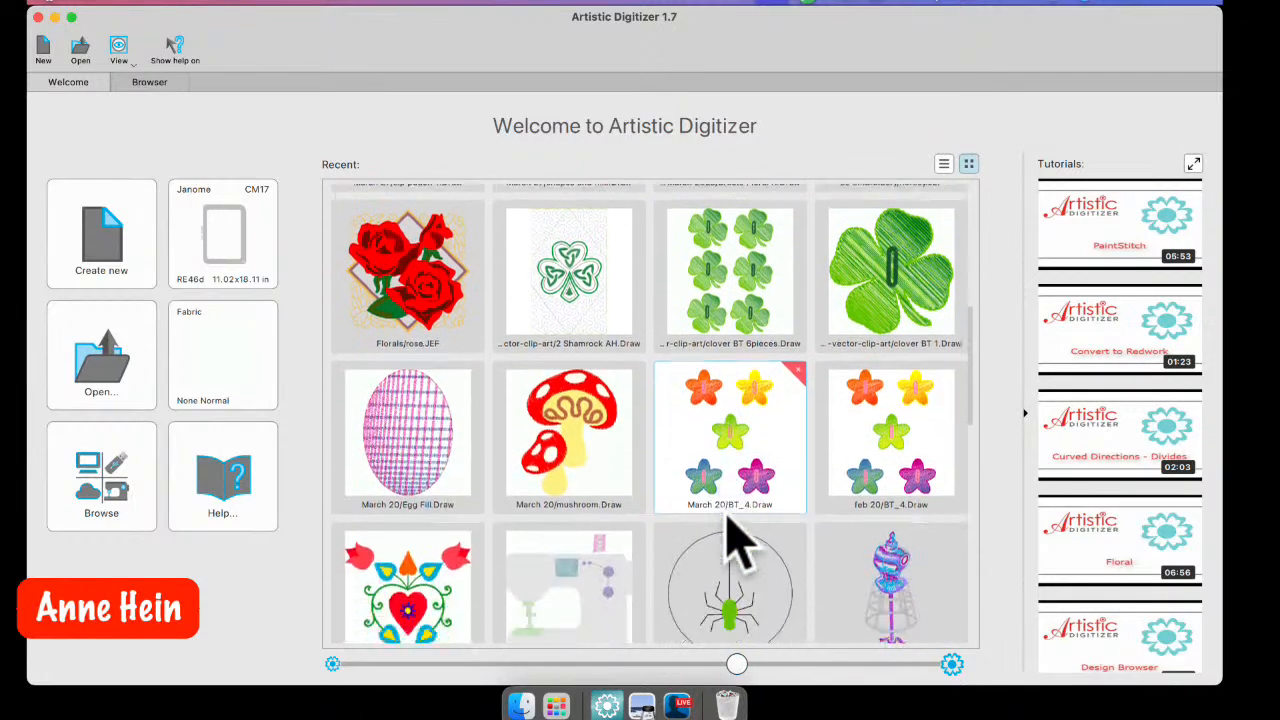
scroll(736, 545, "down", 7)
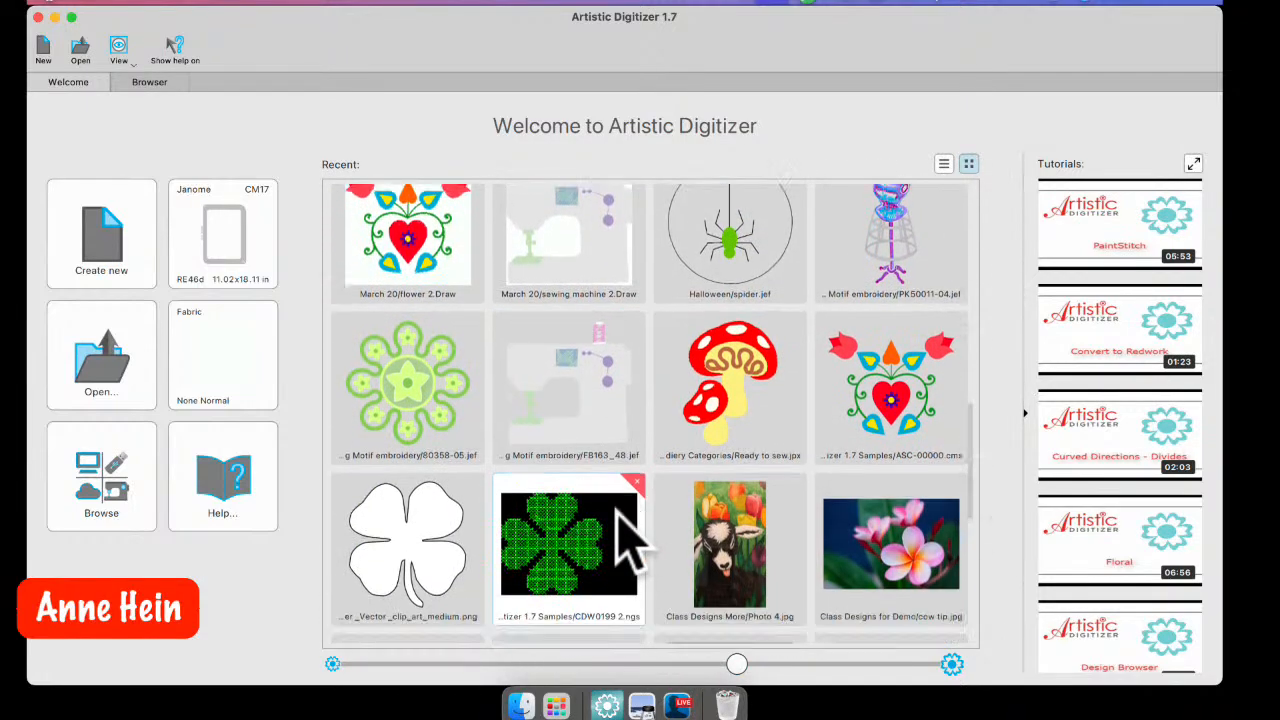
scroll(625, 540, "up", 12)
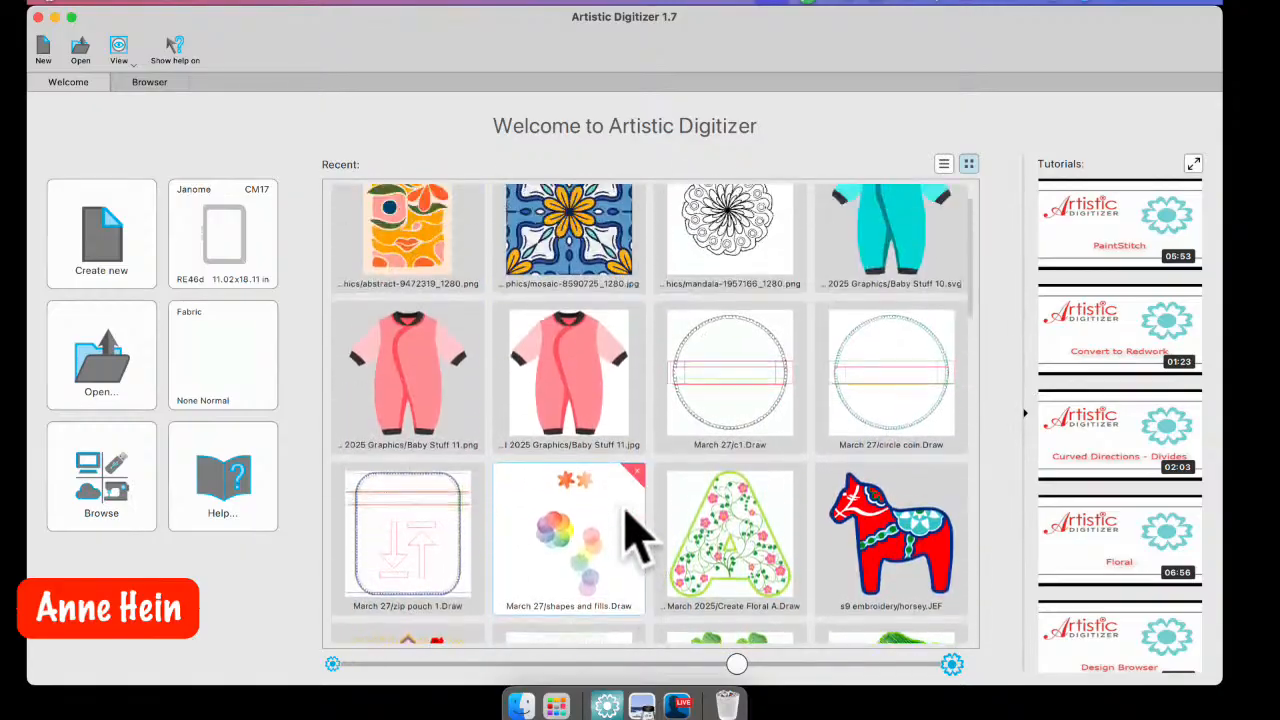
scroll(628, 515, "down", 8)
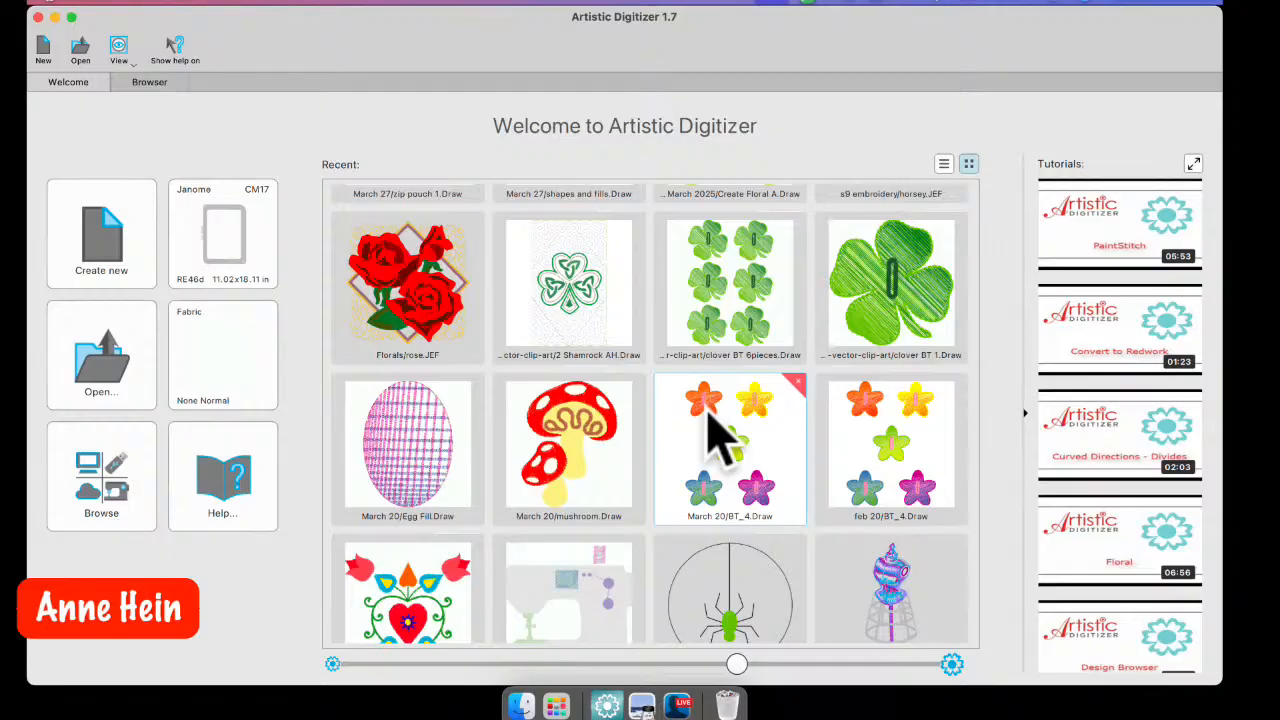
scroll(708, 418, "down", 8)
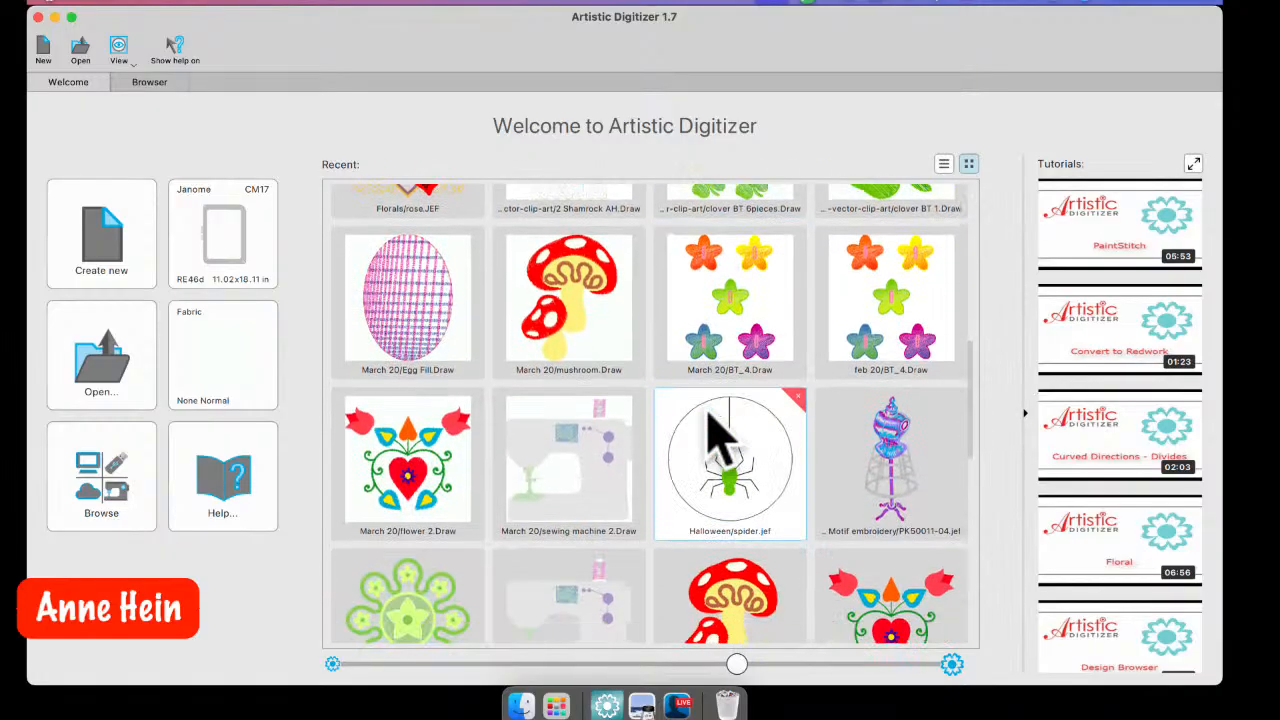
scroll(713, 430, "down", 10)
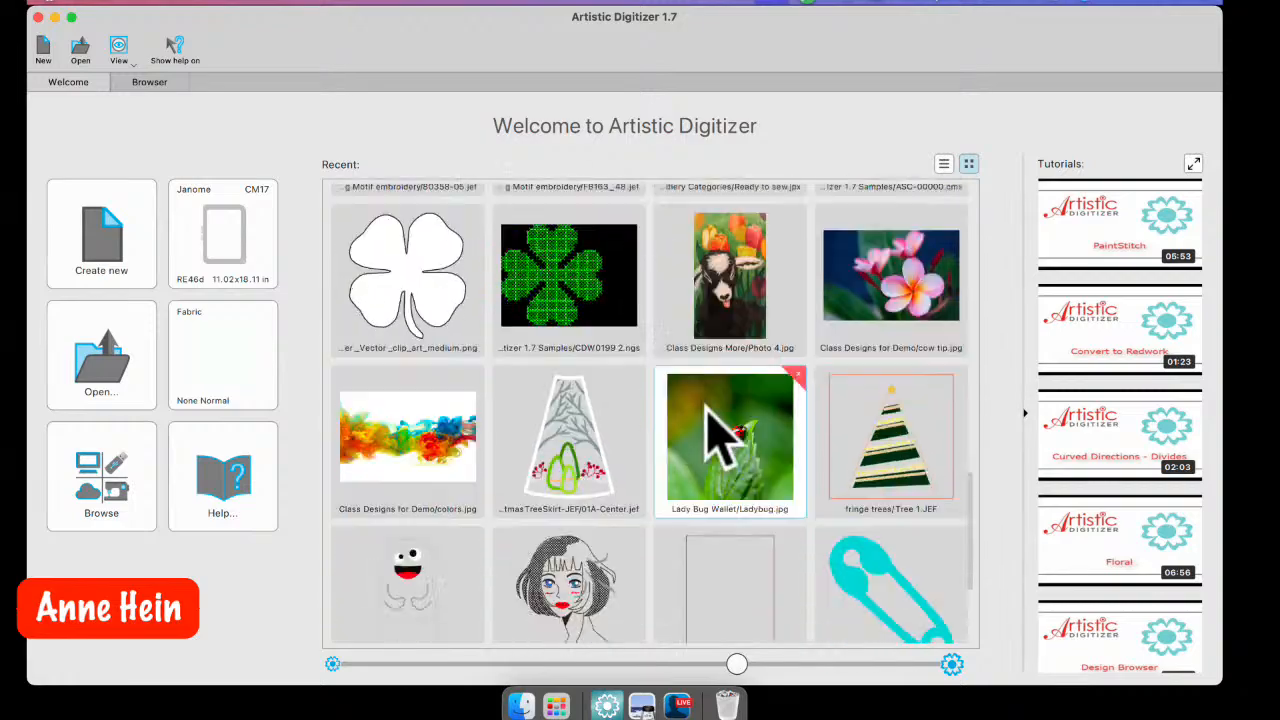
scroll(765, 472, "down", 2)
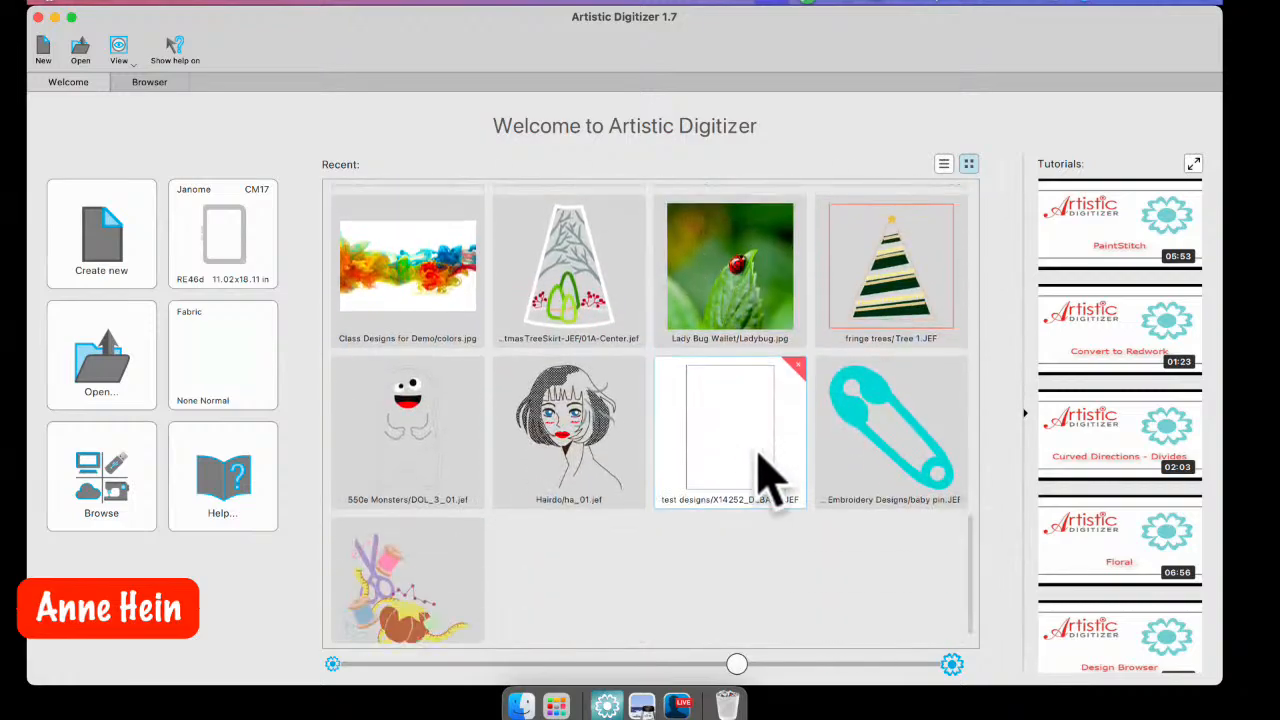
scroll(765, 472, "up", 15)
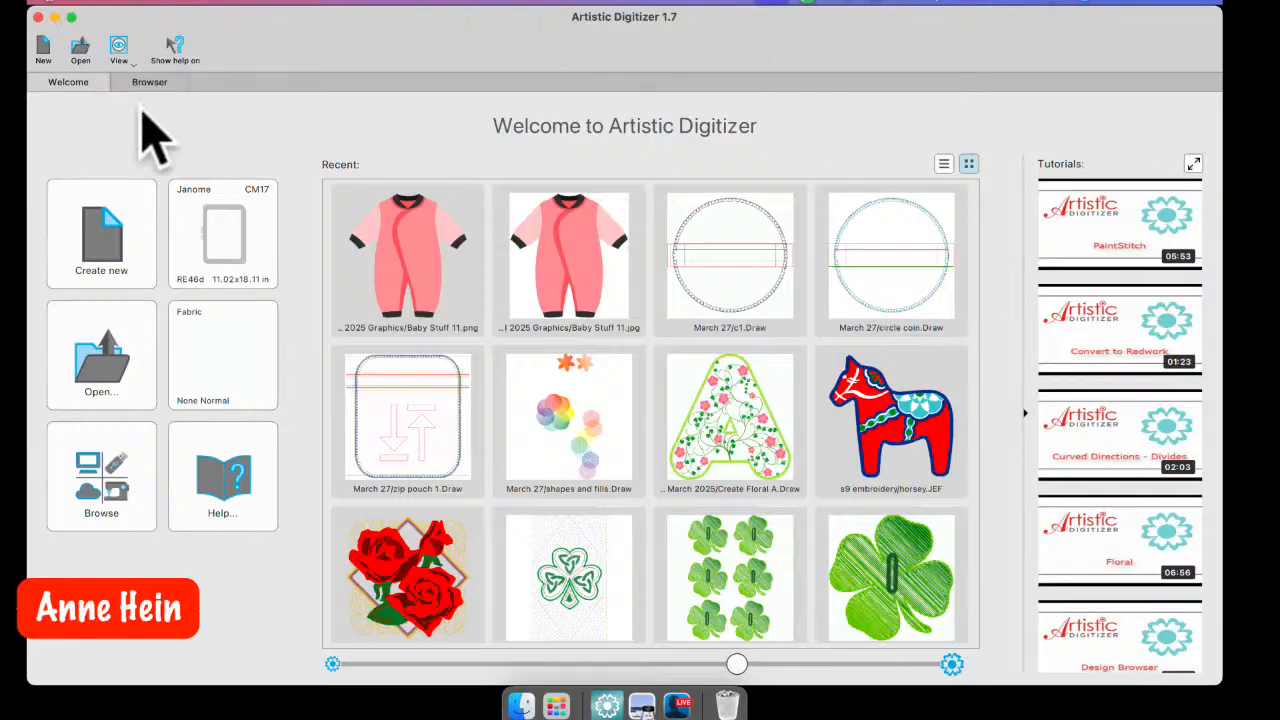
- Create a new design and insert the Webdings heart symbol, about 4.06 by 3.85 in, in the upper half of the hoop
left_click(110, 245)
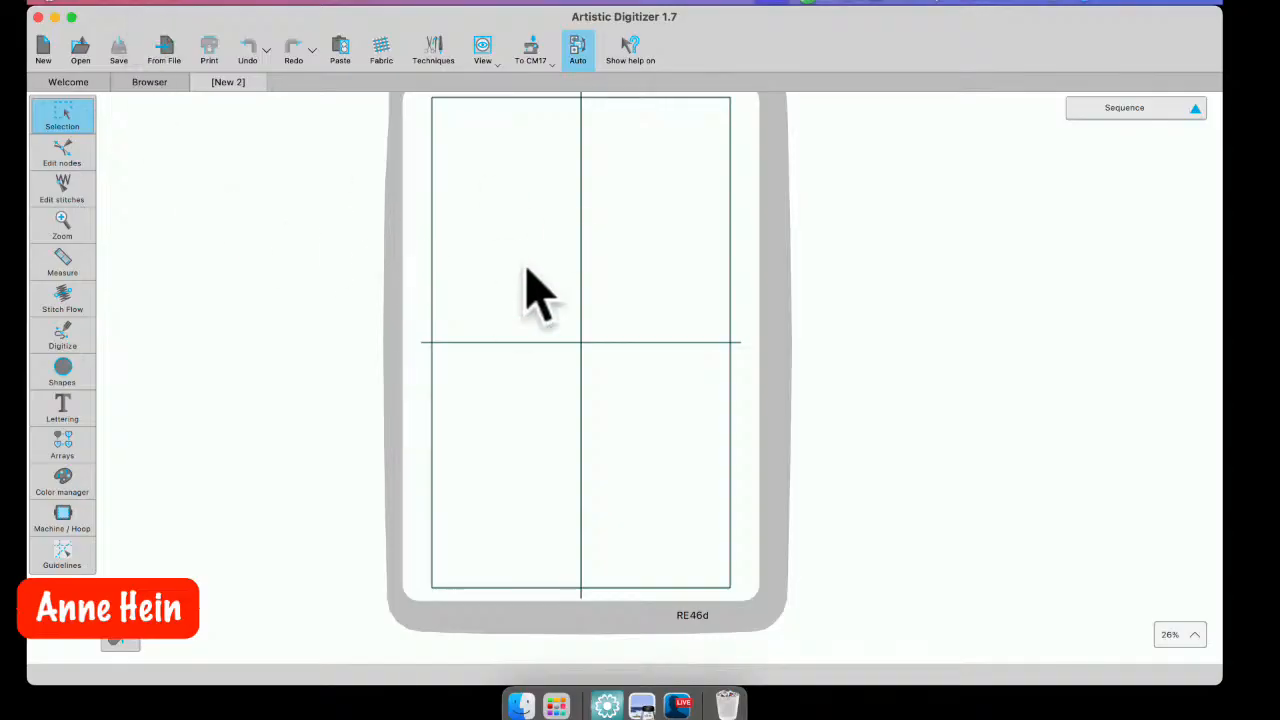
left_click(257, 2)
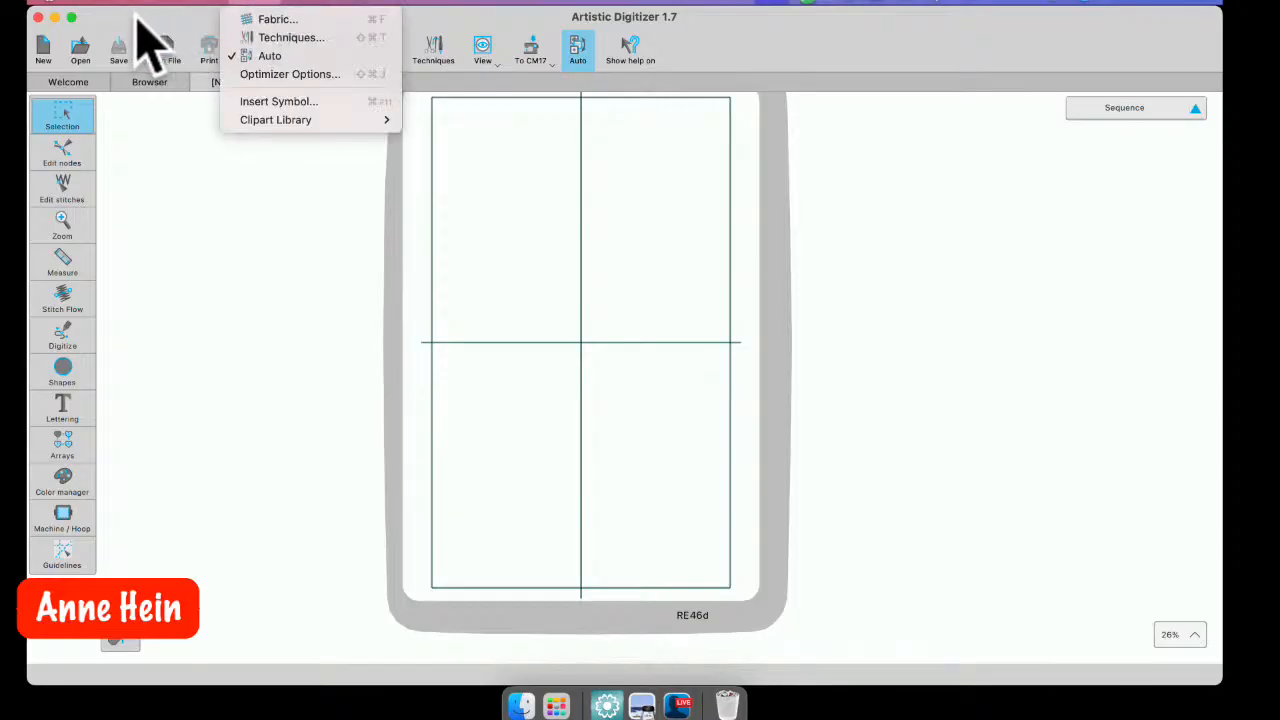
left_click(265, 102)
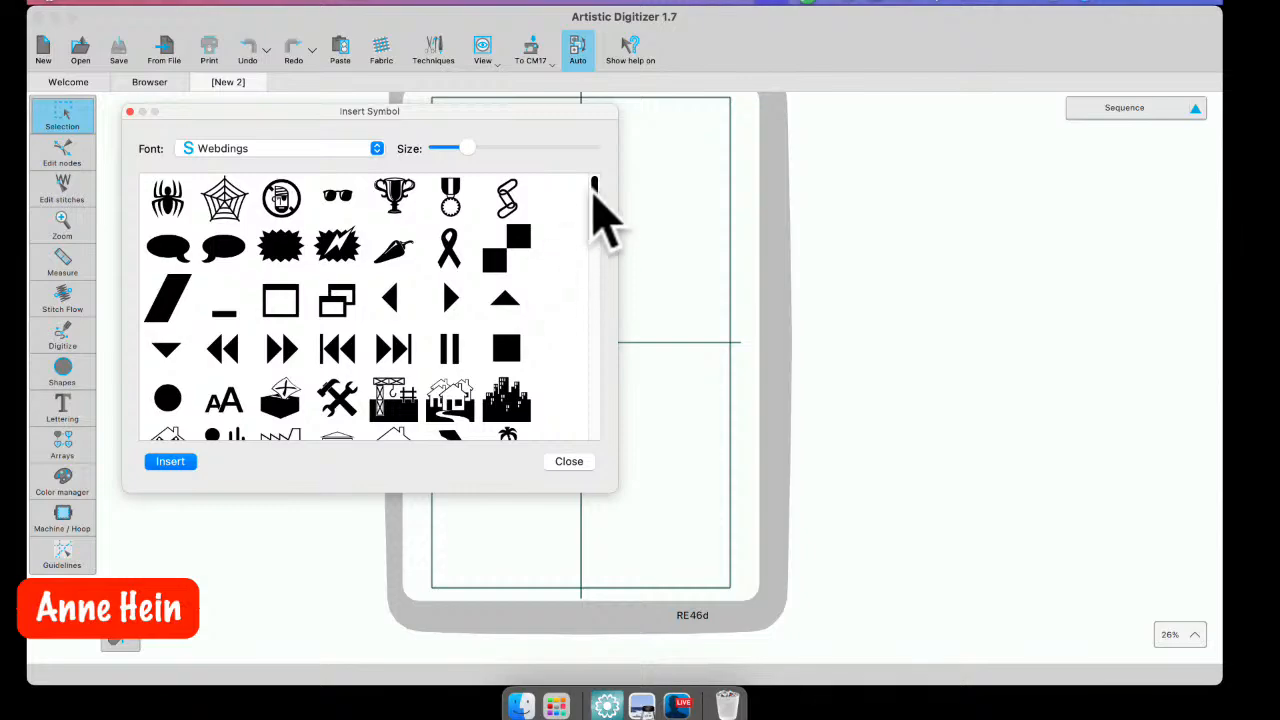
left_click_drag(593, 186, 595, 207)
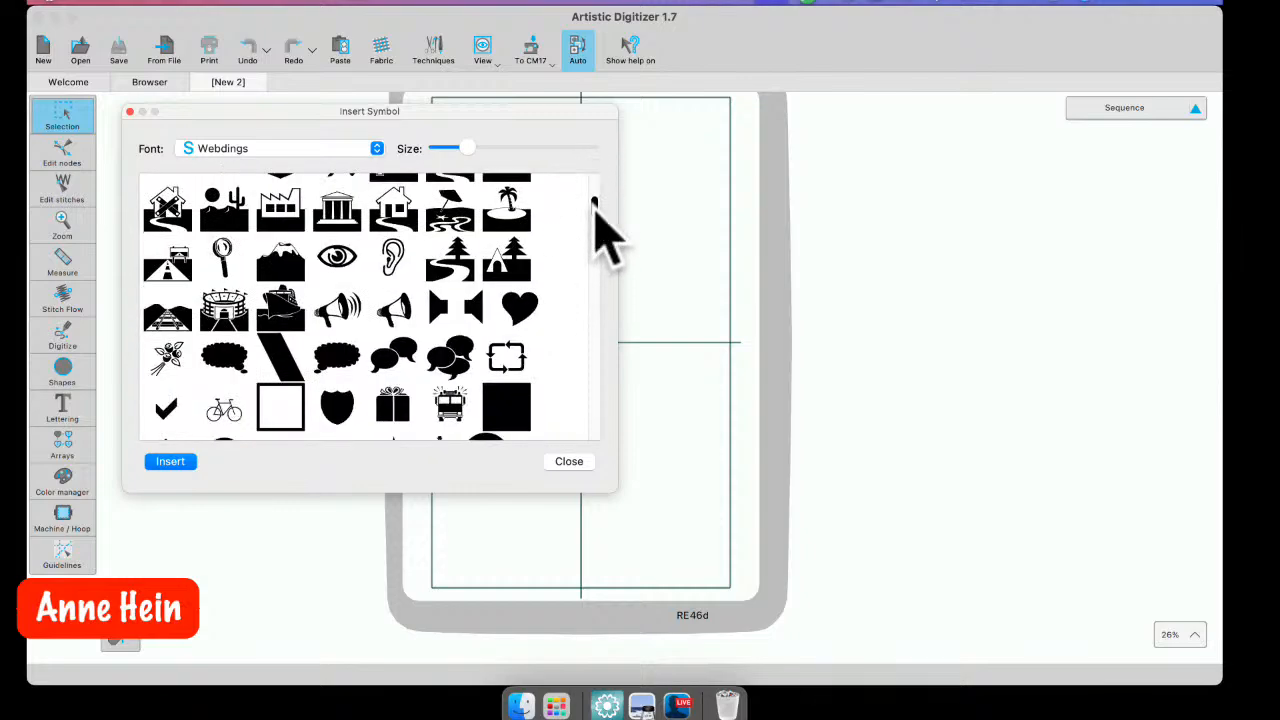
left_click(528, 312)
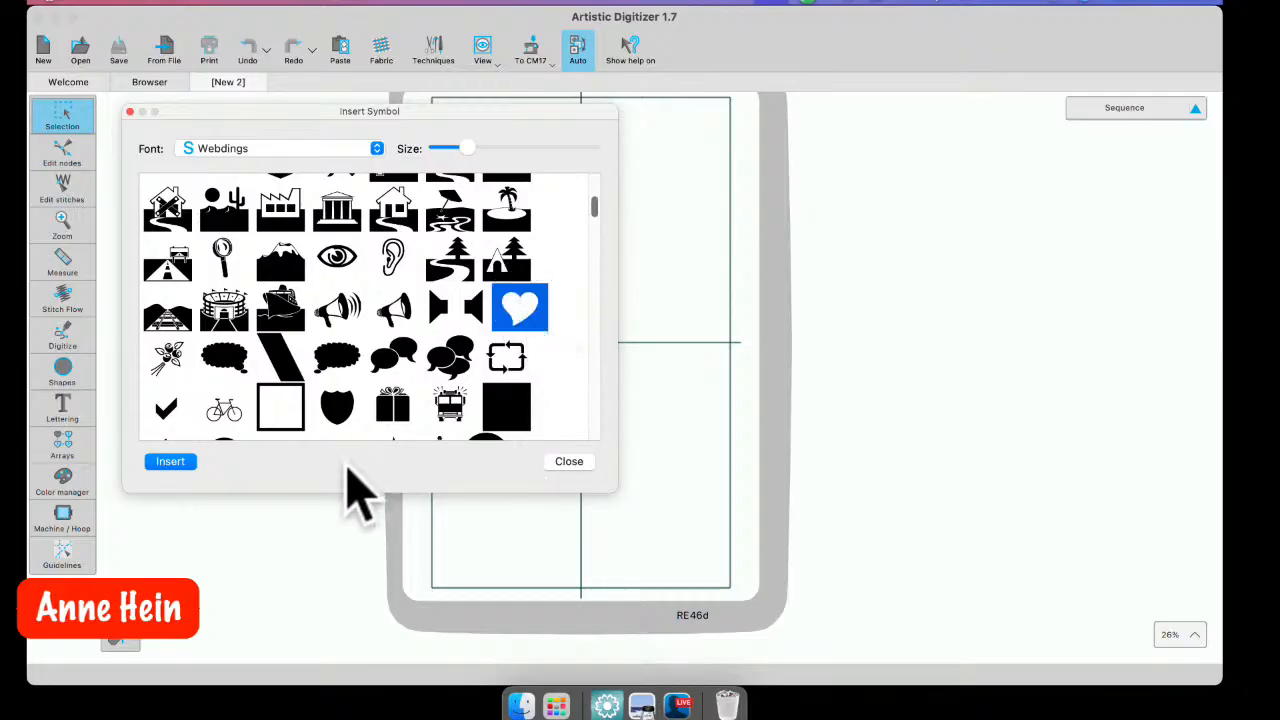
left_click(170, 461)
left_click_drag(478, 260, 587, 260)
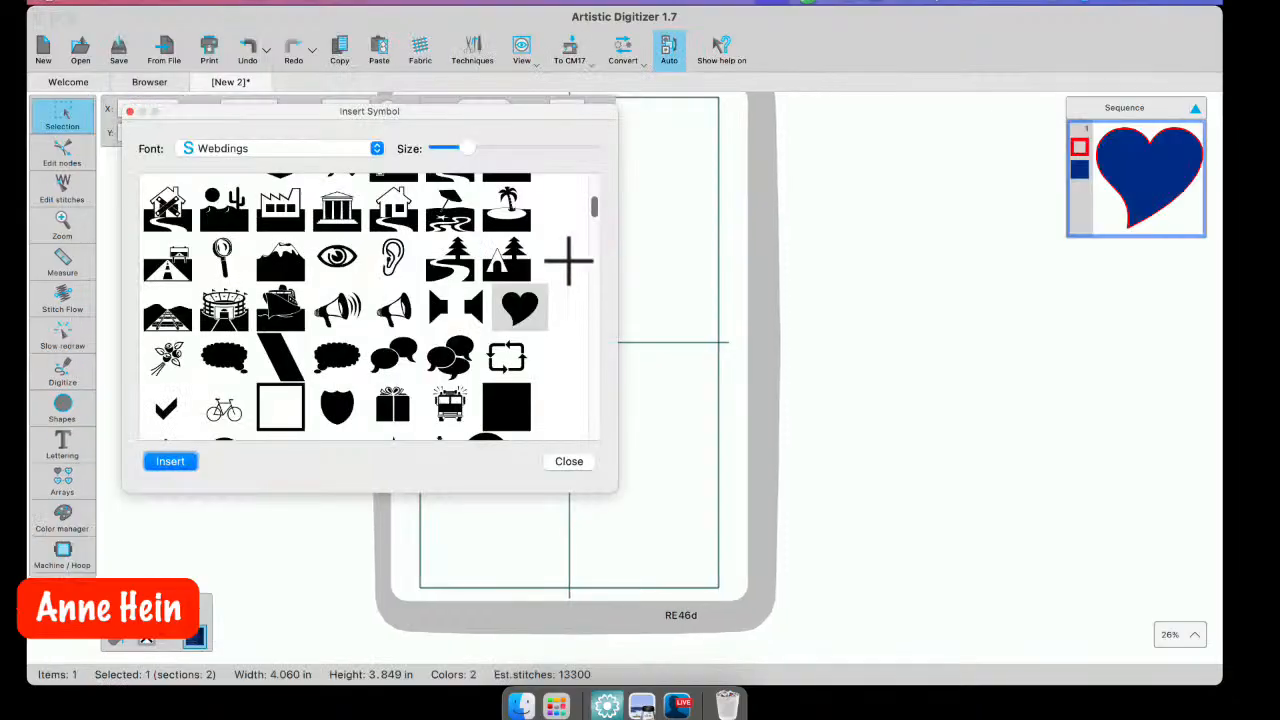
- Insert the Webdings flower bouquet symbol, about 4.27 by 5.69 in, below the heart in the lower half of the hoop
left_click(168, 362)
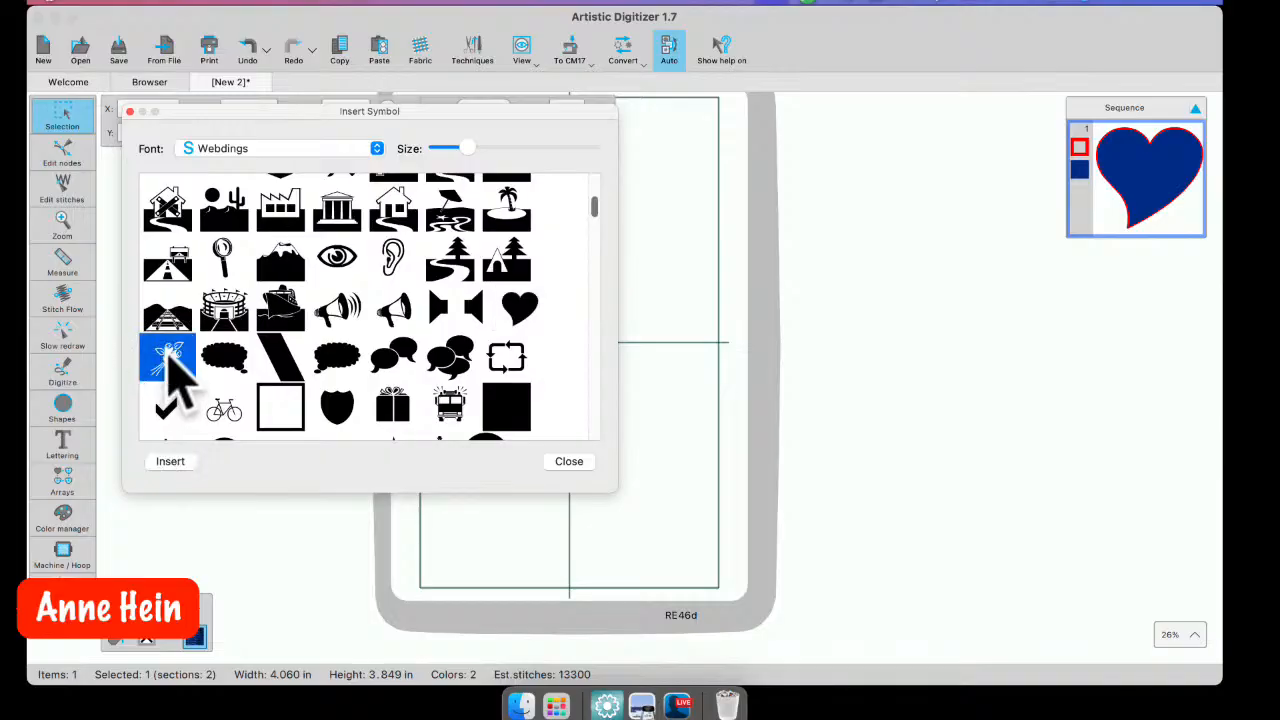
left_click(170, 462)
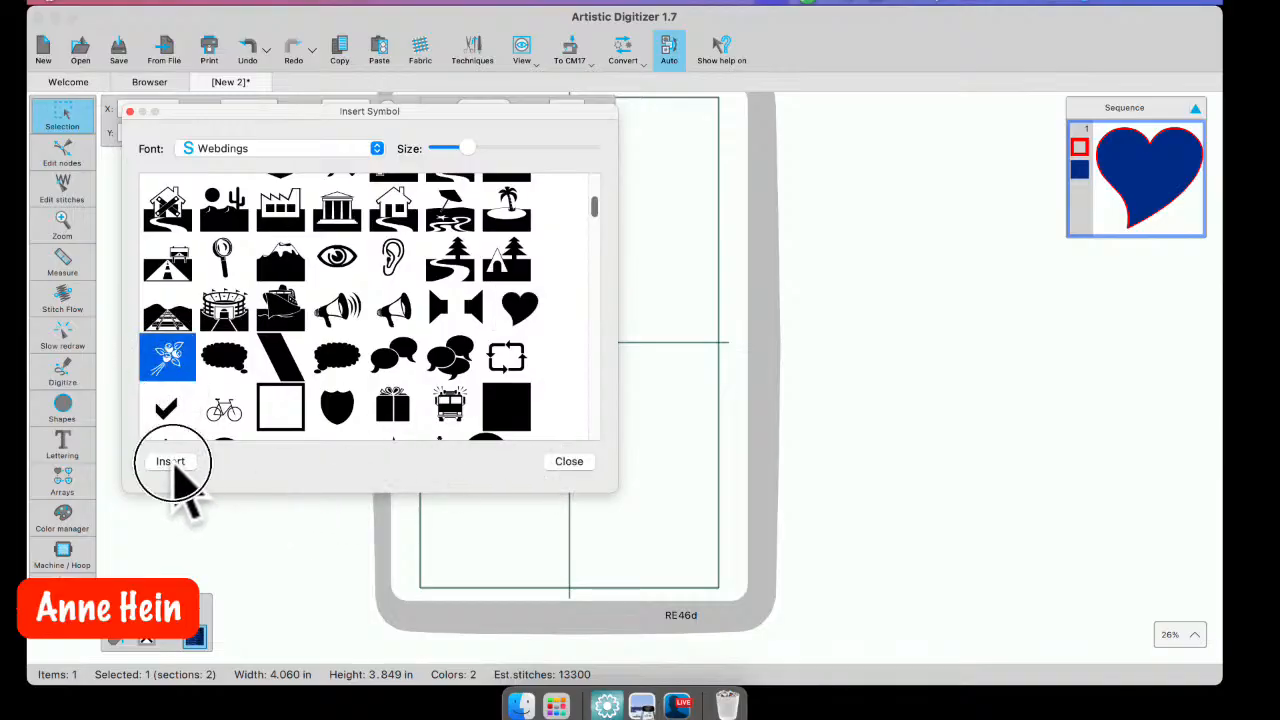
left_click_drag(462, 503, 586, 477)
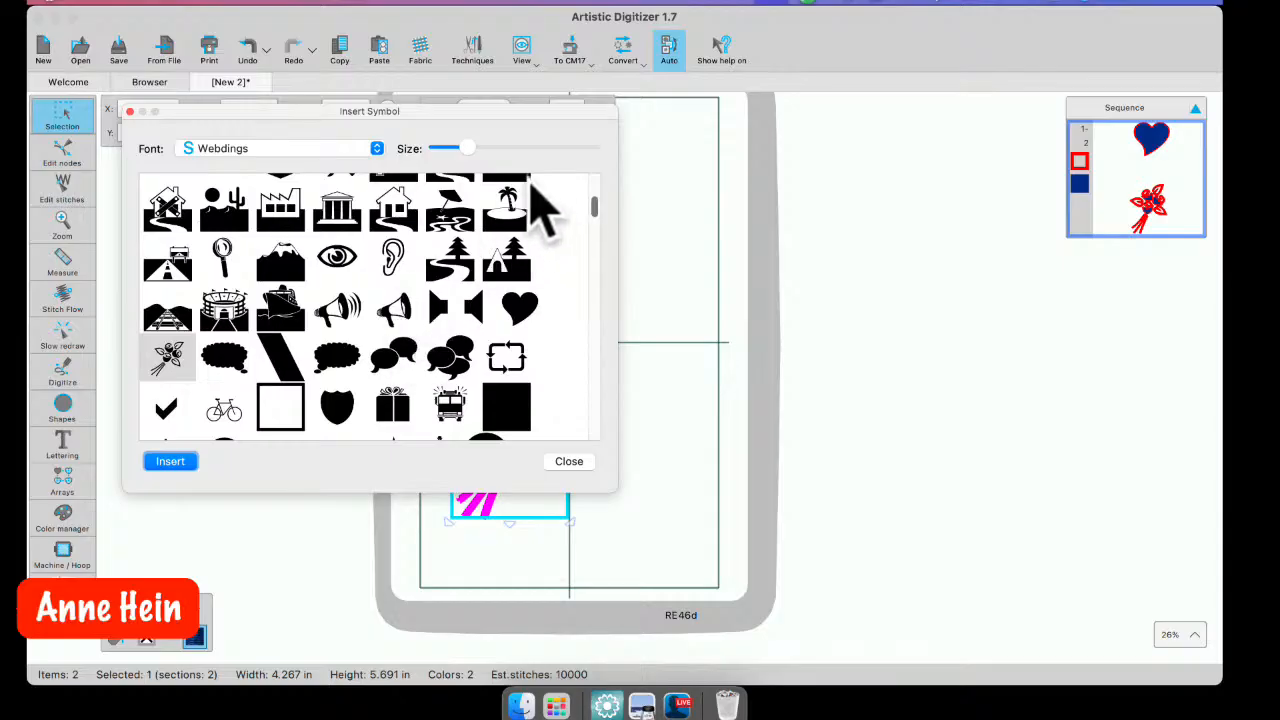
- Browse the remaining Webdings symbols and the Wingdings set, and close the symbol dialog without inserting more
left_click_drag(597, 214, 599, 412)
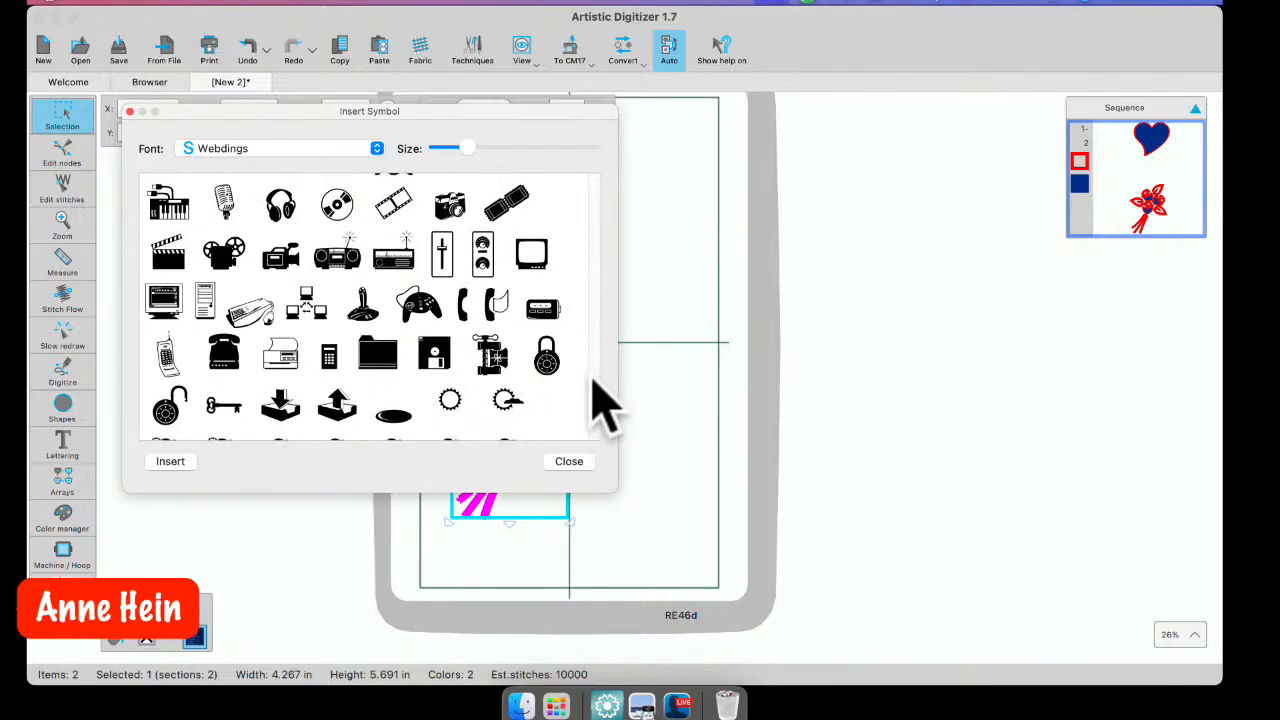
left_click(370, 150)
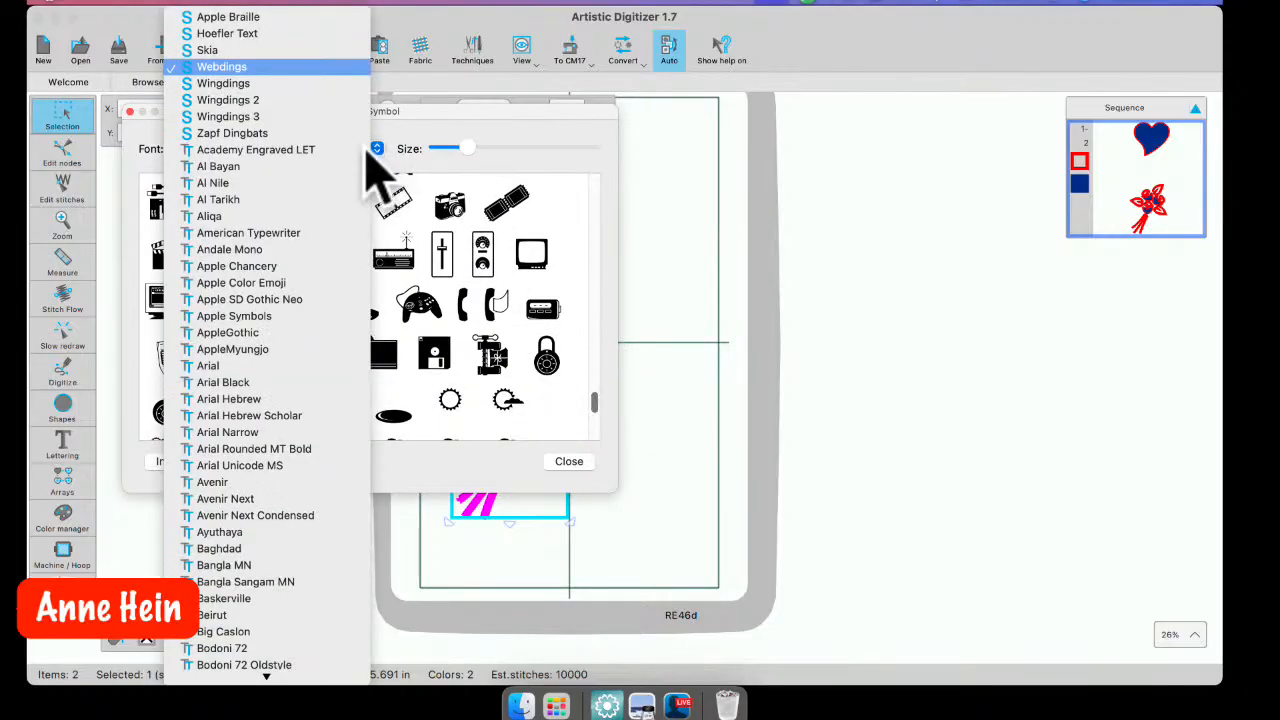
left_click(225, 84)
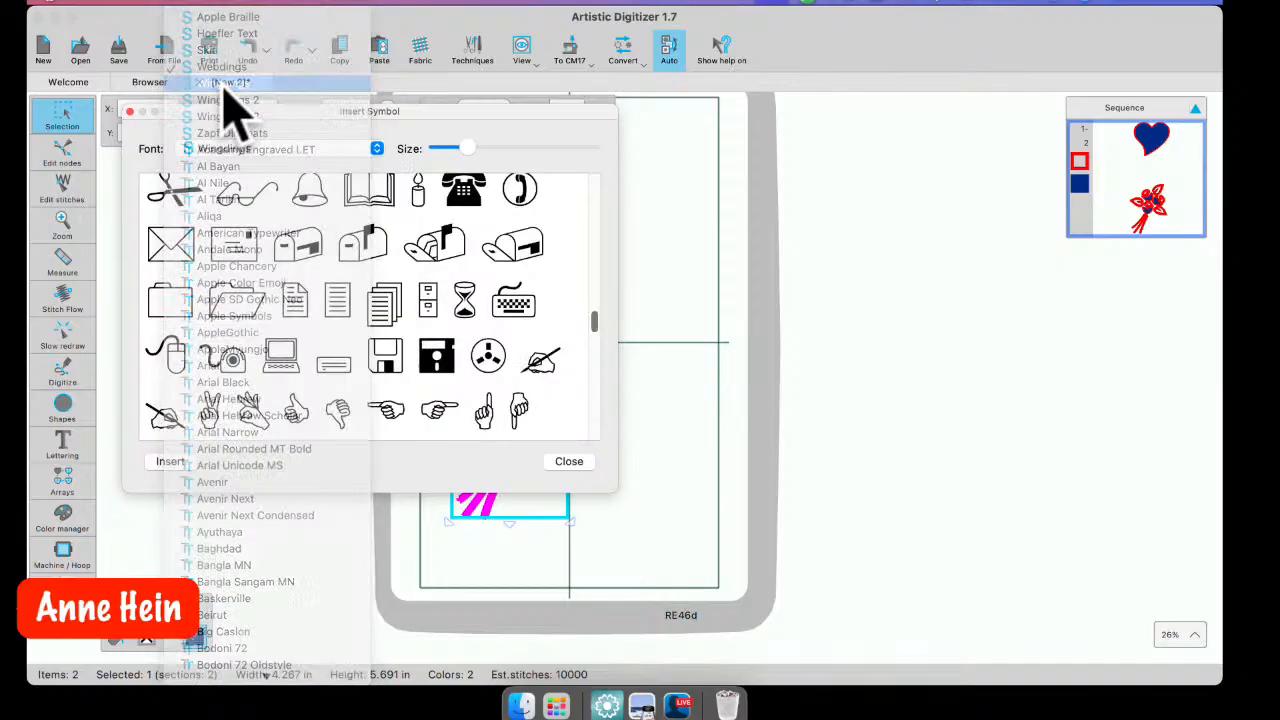
scroll(455, 315, "up", 3)
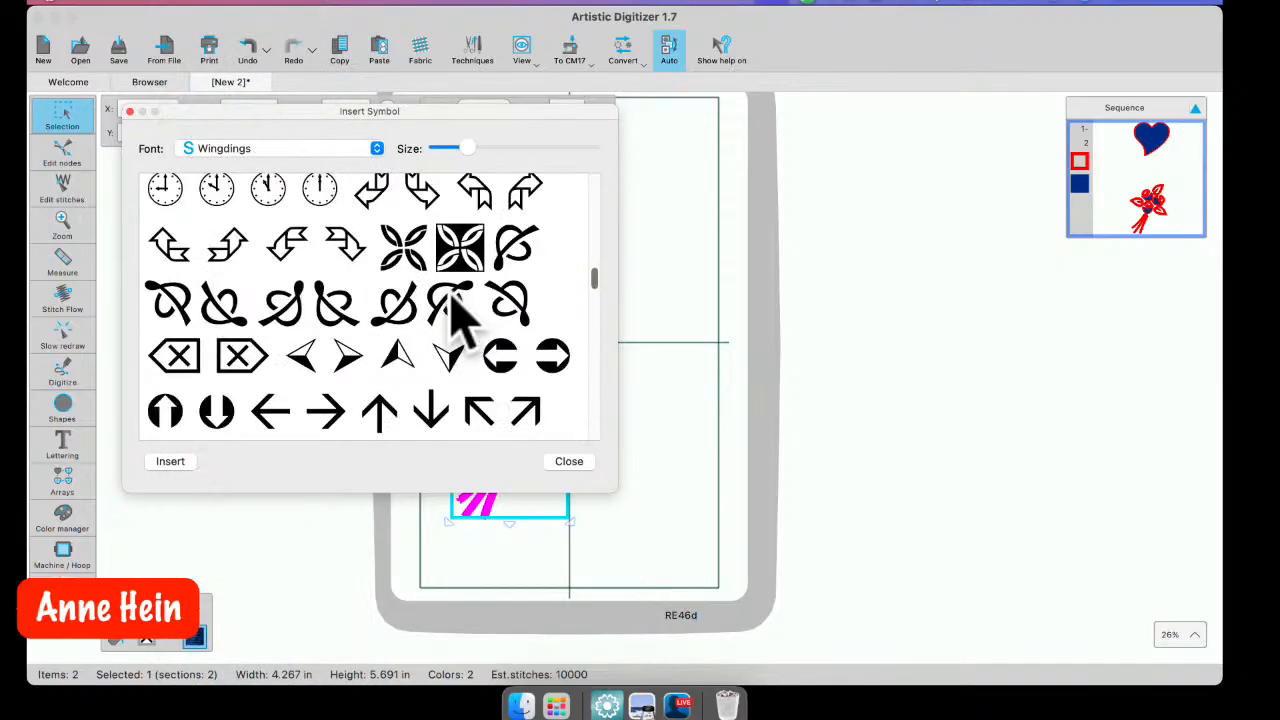
scroll(455, 315, "up", 3)
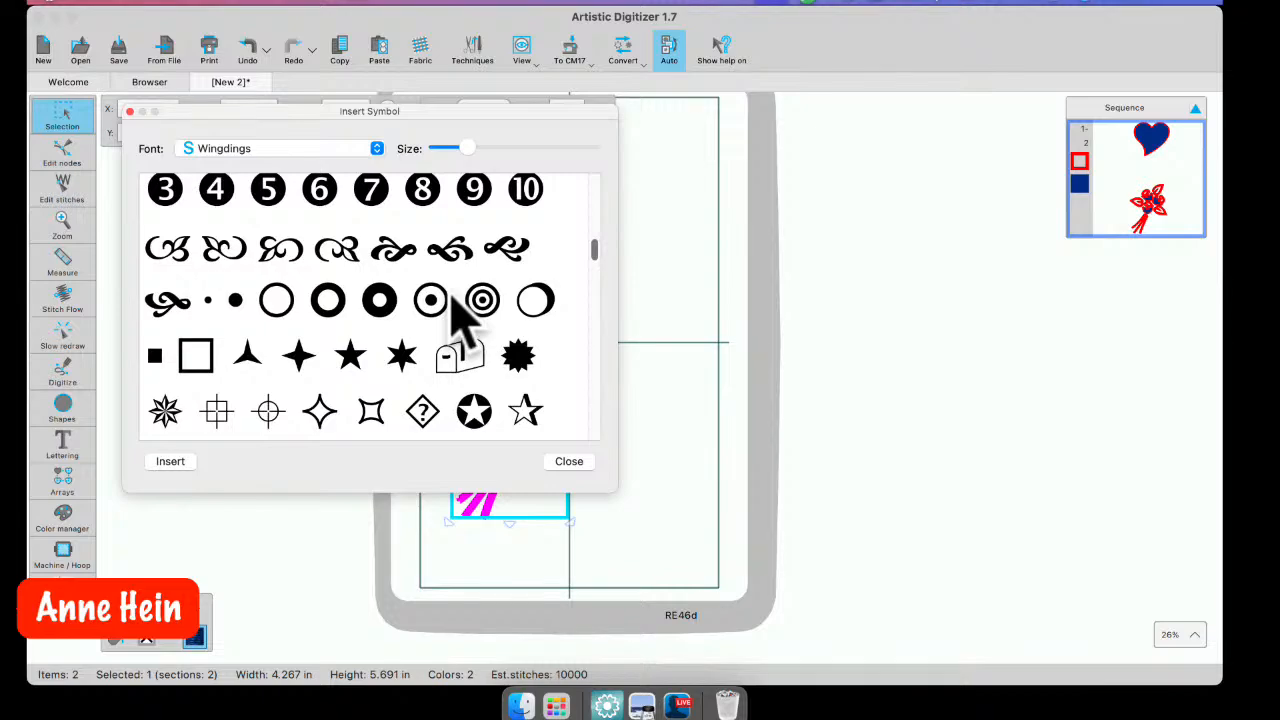
scroll(455, 315, "up", 6)
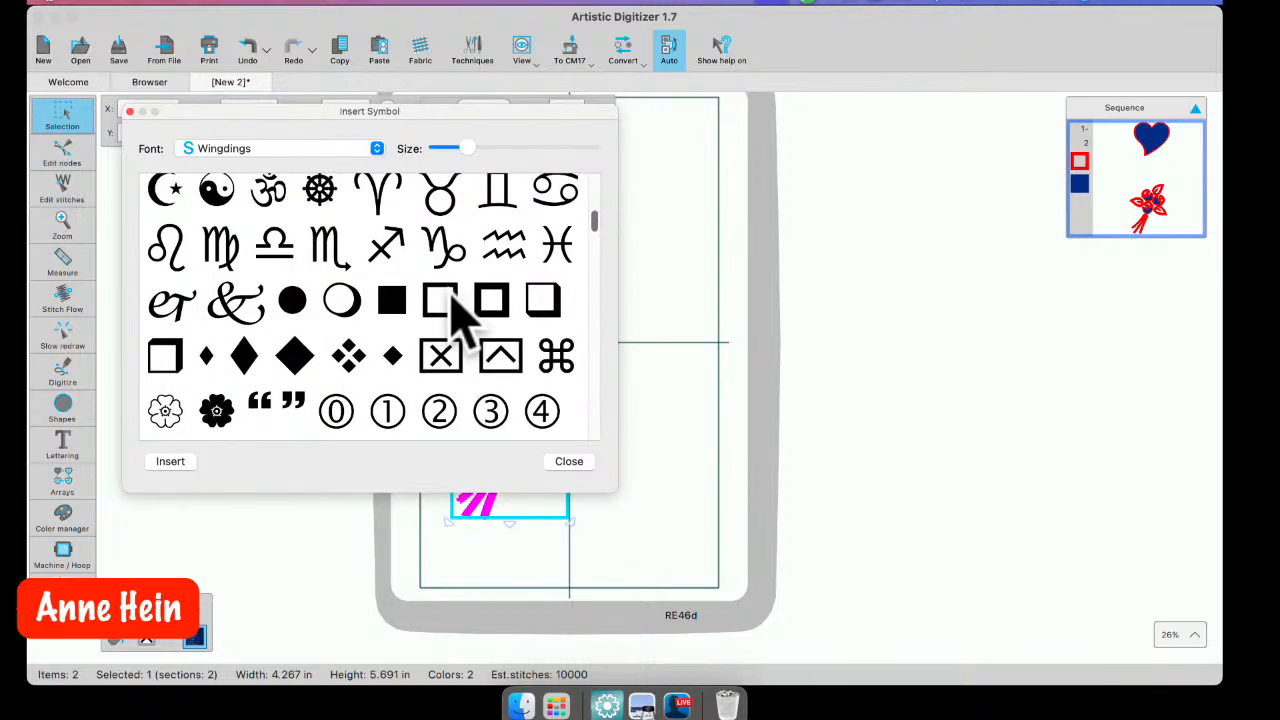
scroll(455, 315, "up", 2)
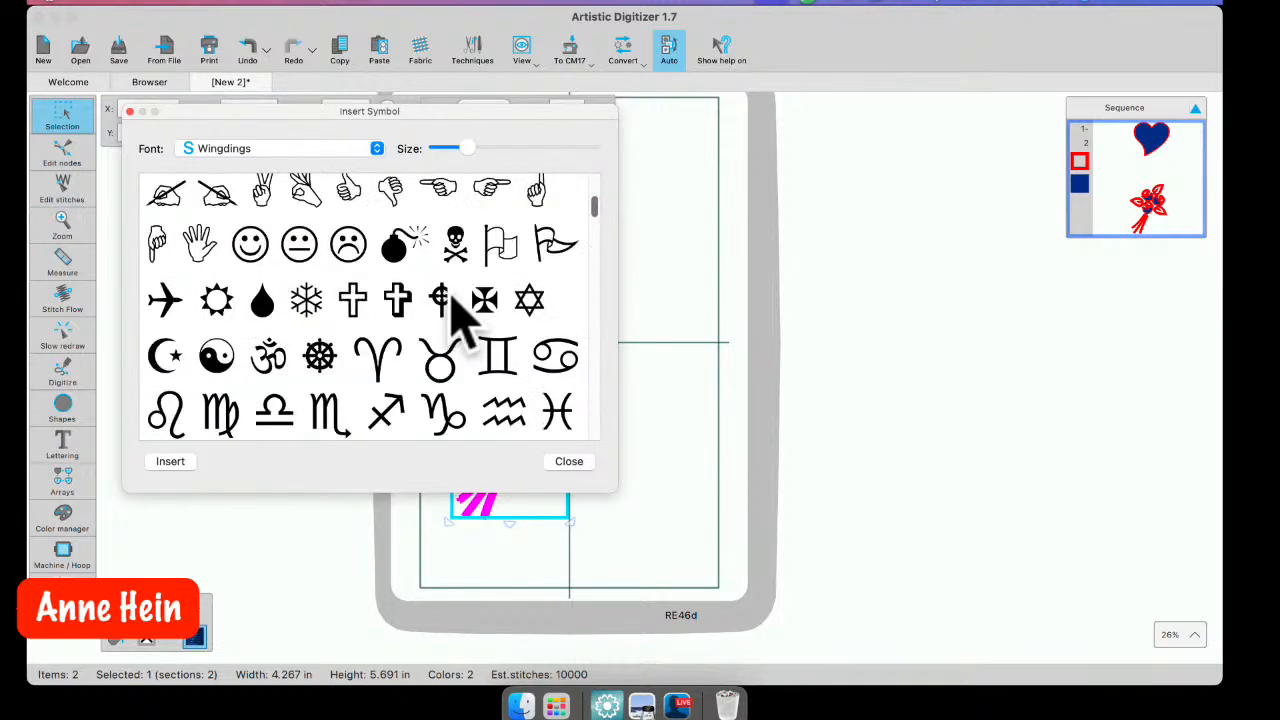
left_click(570, 468)
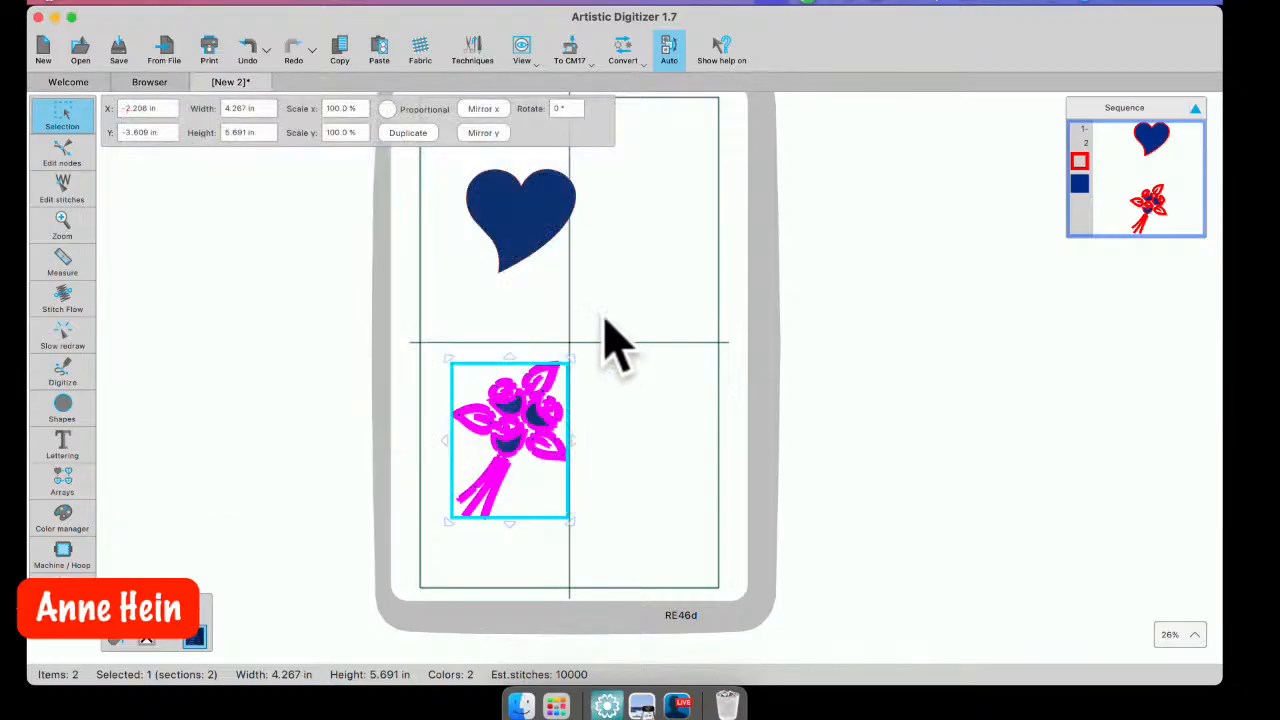
scroll(510, 213, "down", 2)
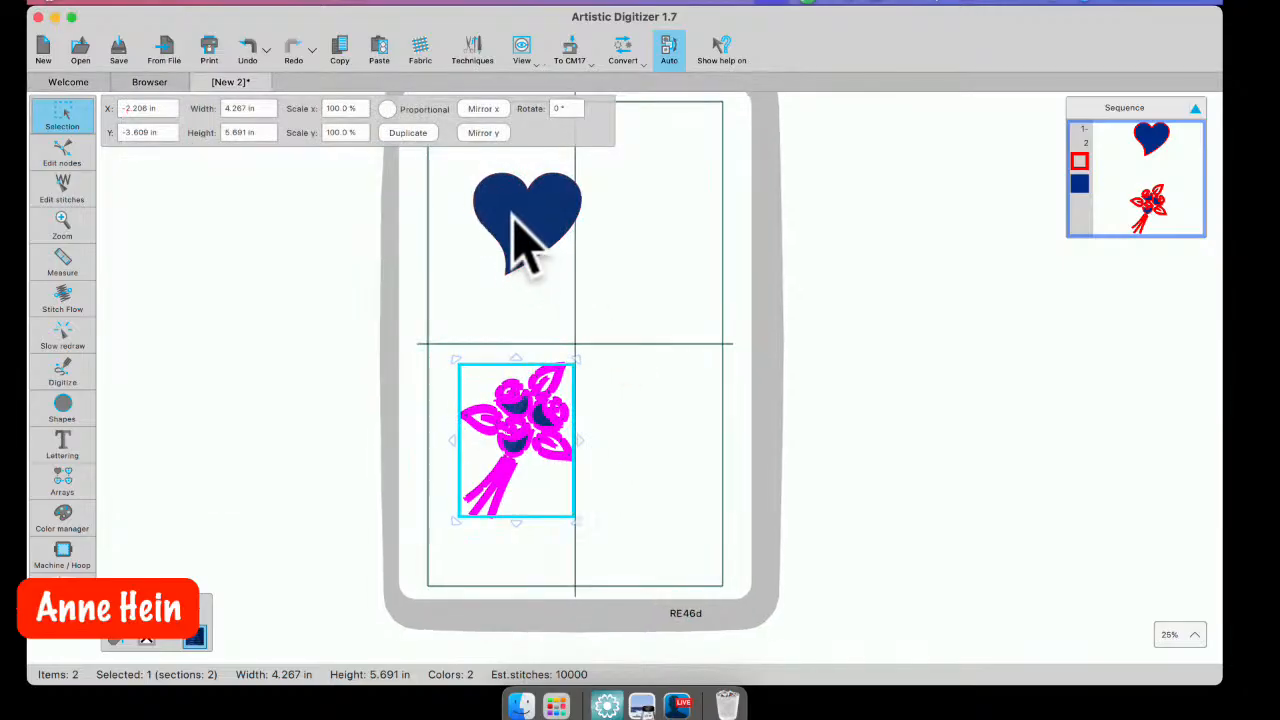
- Select the heart, show the Properties and Colors panels, and dock Colors together with Properties
scroll(513, 217, "up", 4)
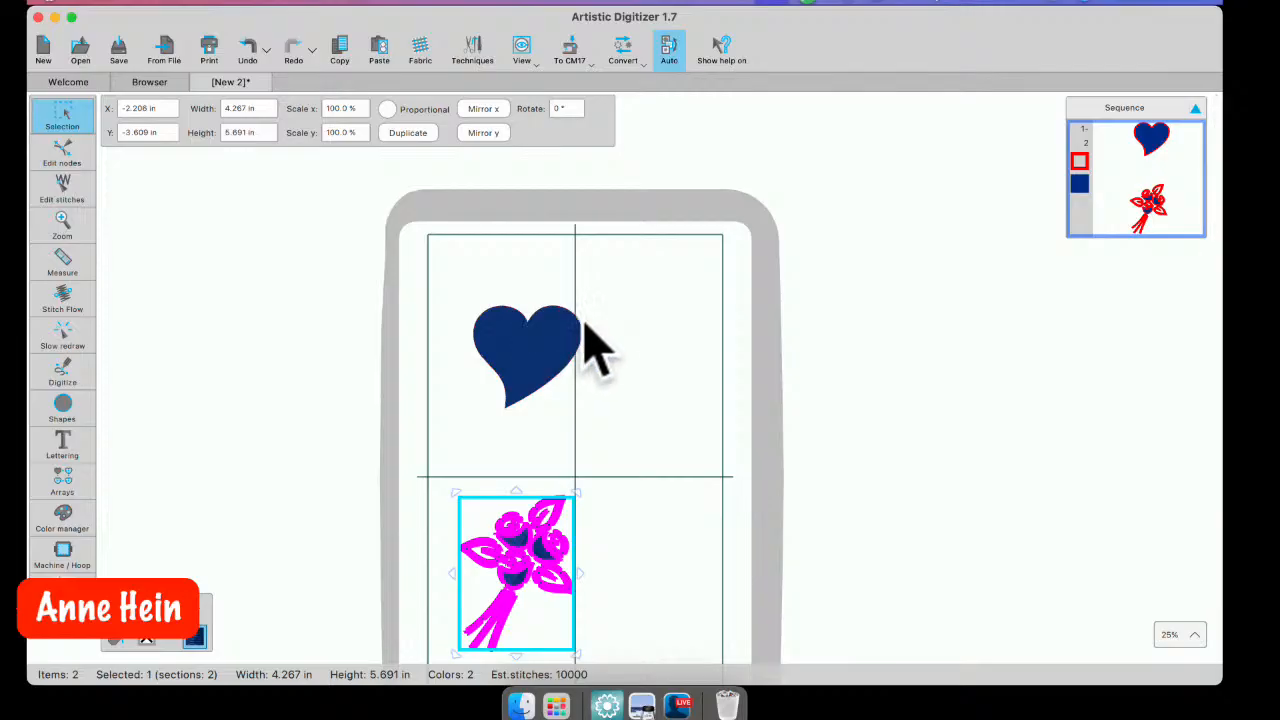
left_click(655, 343)
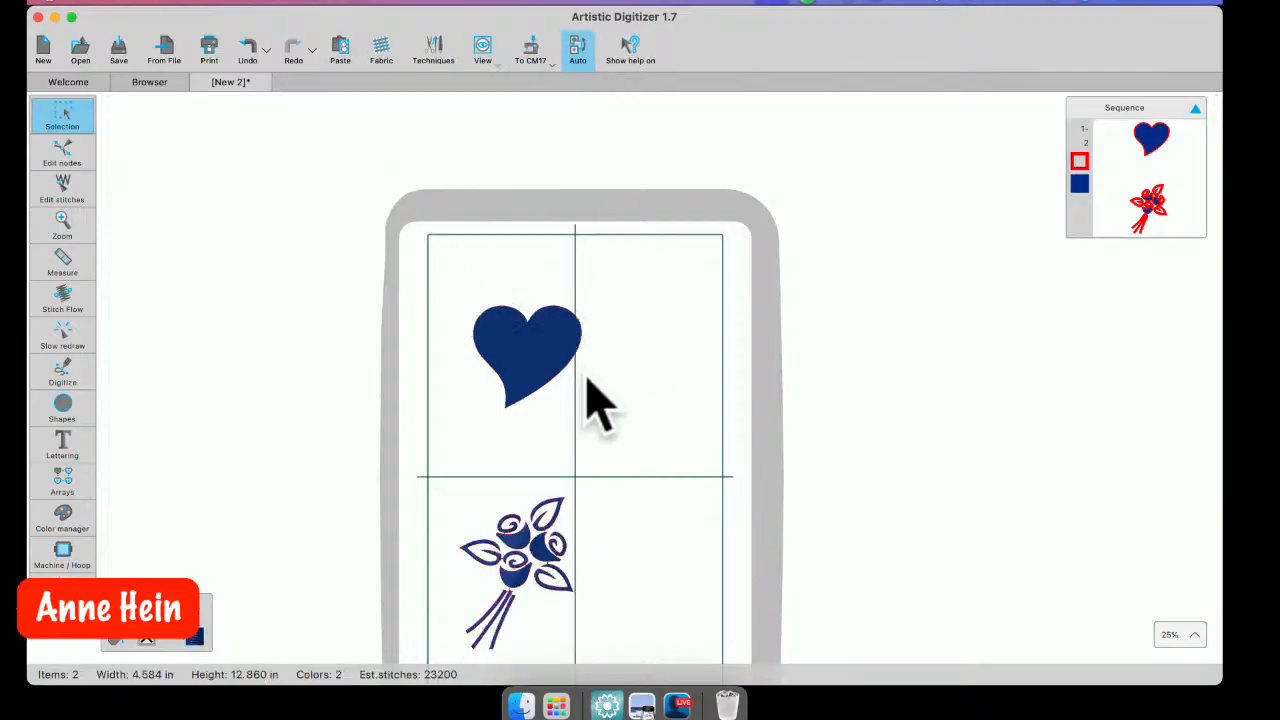
left_click_drag(456, 273, 622, 460)
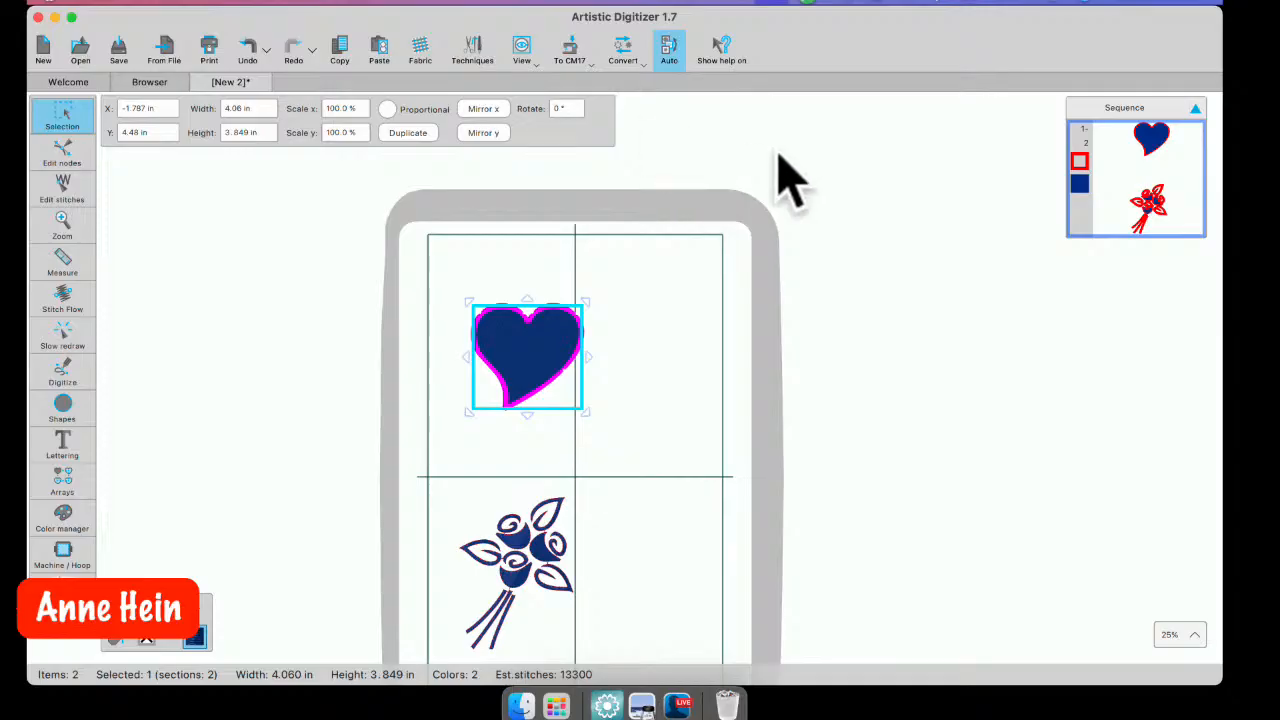
right_click(839, 47)
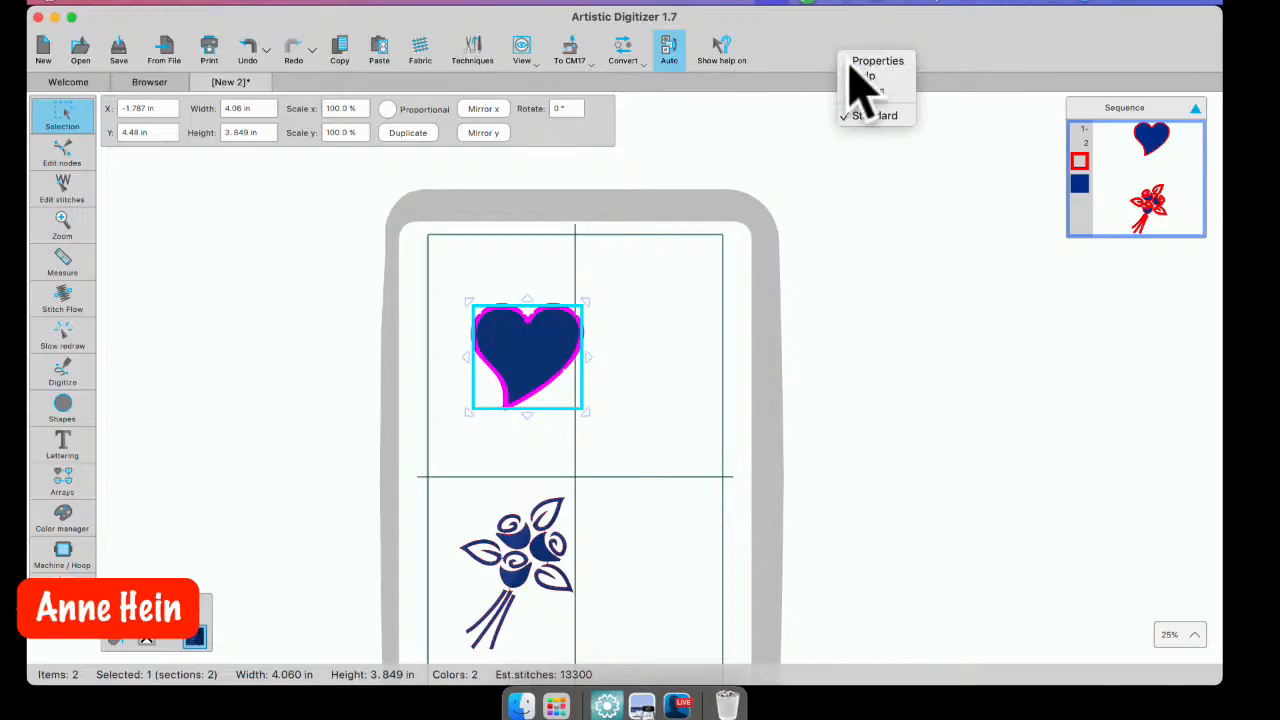
left_click(866, 62)
right_click(830, 44)
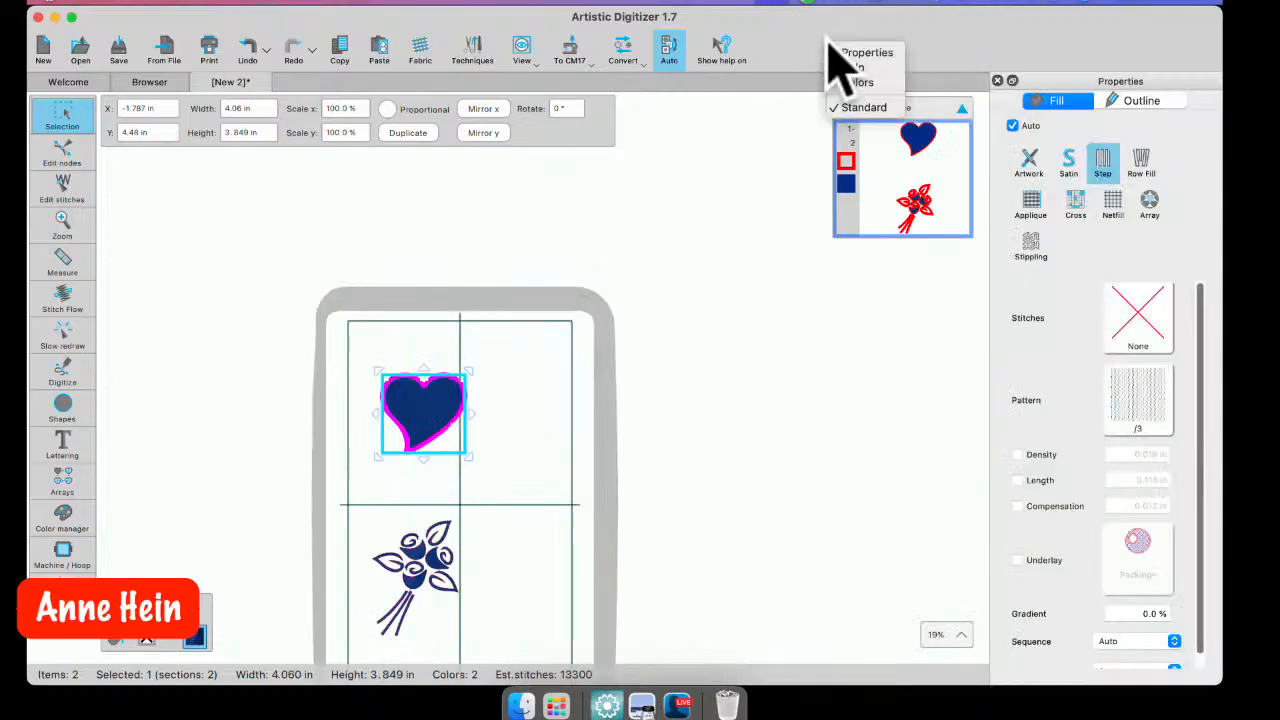
left_click(853, 86)
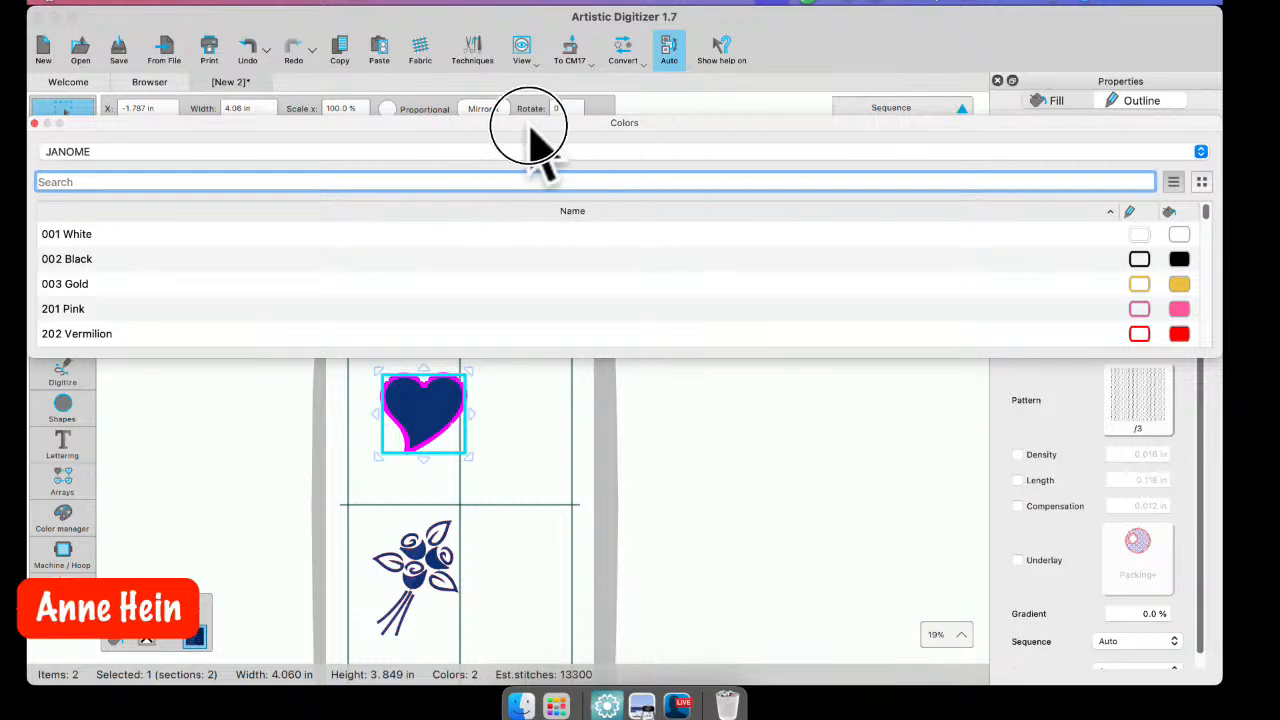
left_click_drag(530, 128, 1137, 357)
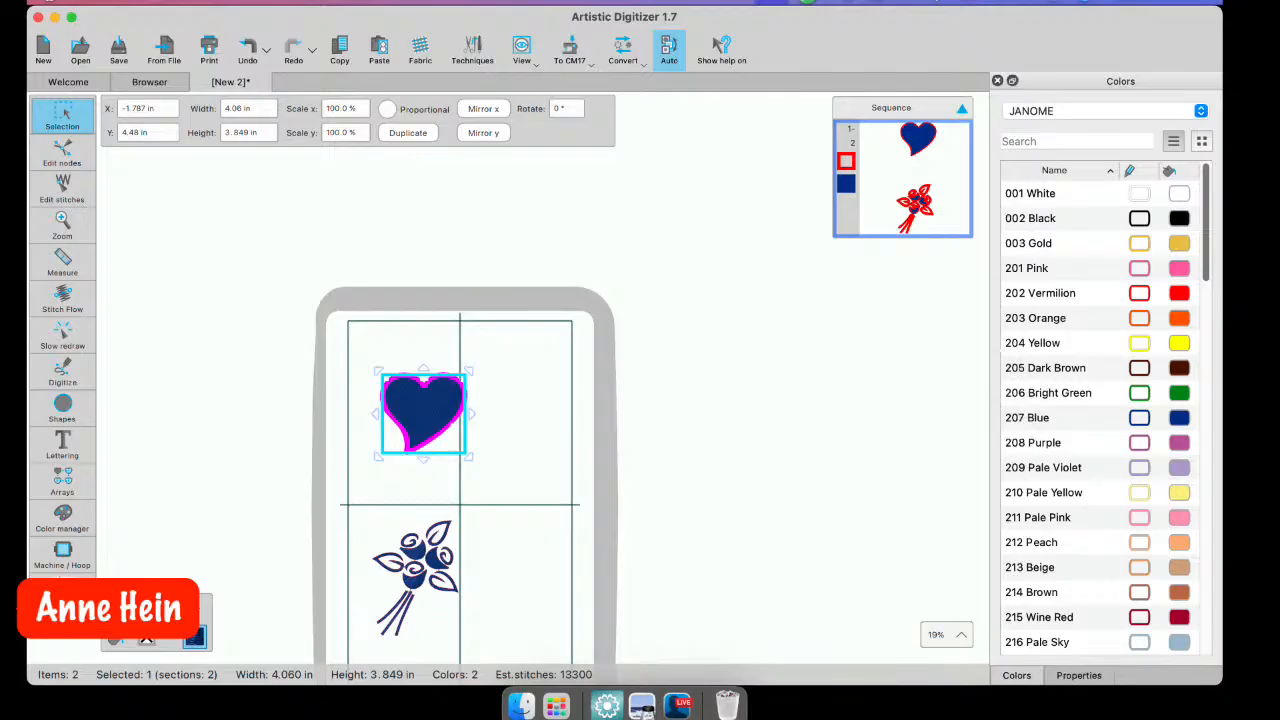
- Remove the heart's outline and fill the heart with JANOME 202 Vermilion
left_click(1080, 676)
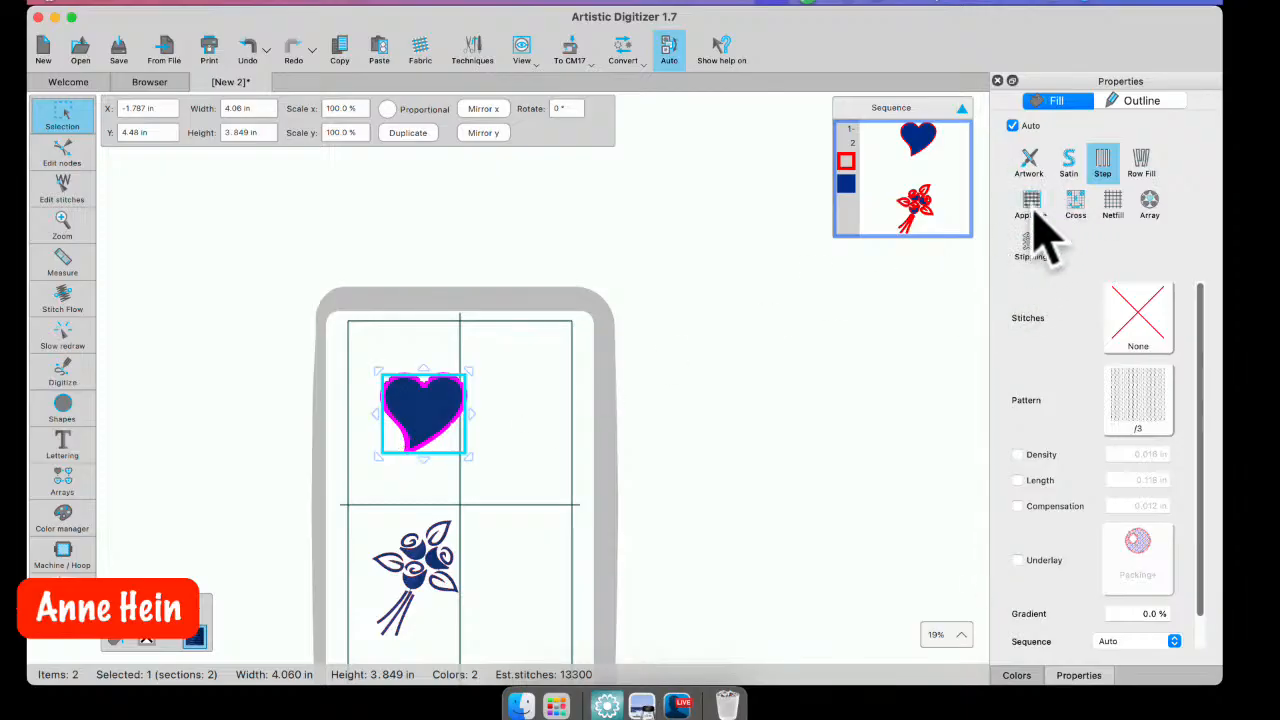
left_click(148, 636)
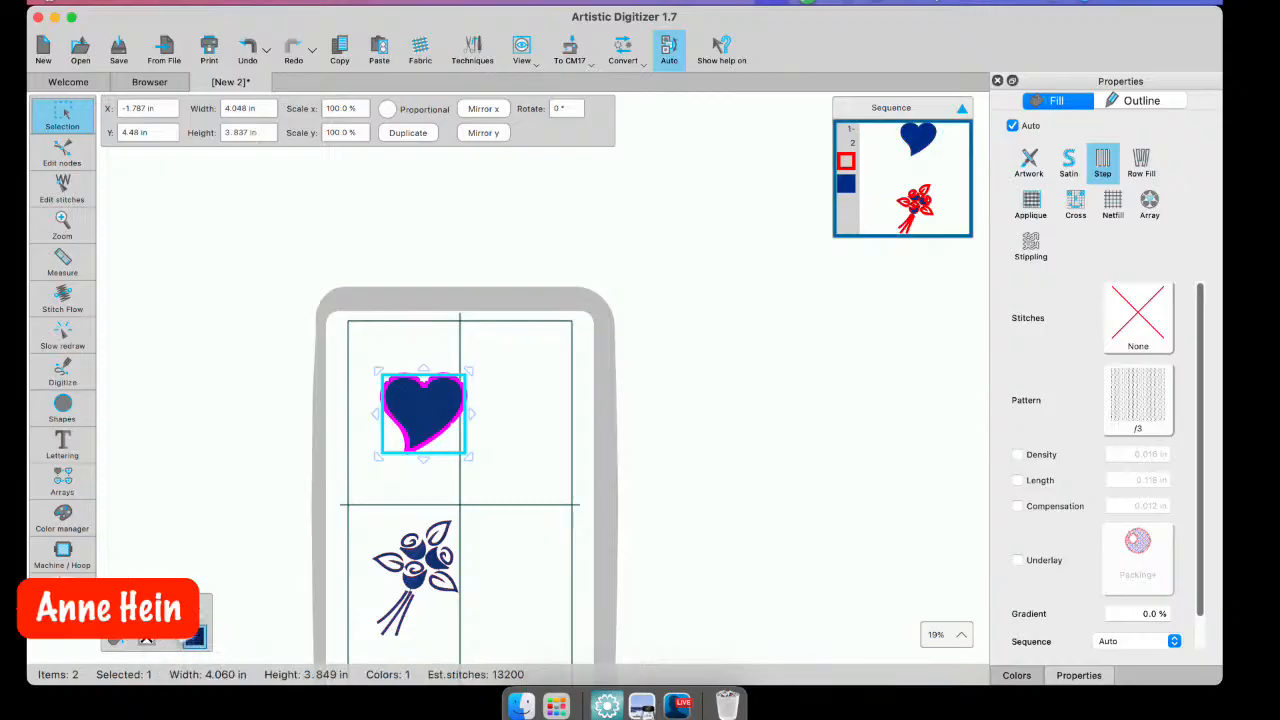
scroll(340, 540, "up", 3)
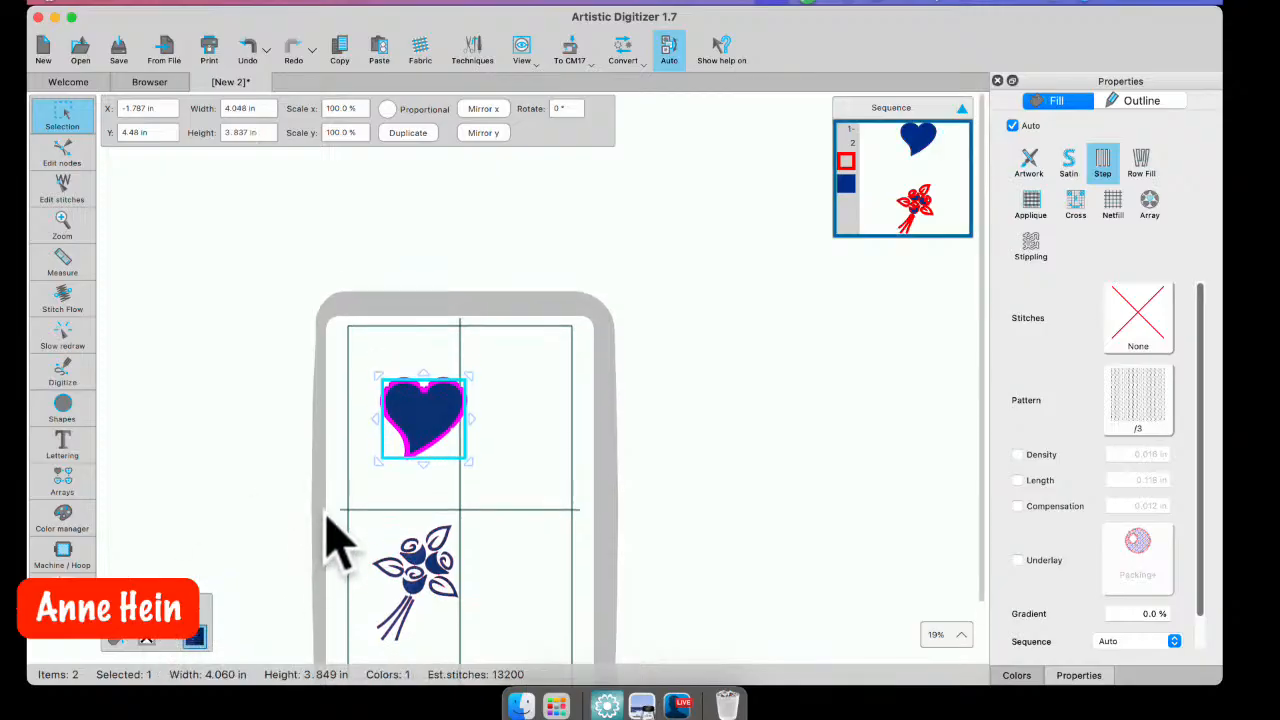
scroll(375, 465, "up", 1)
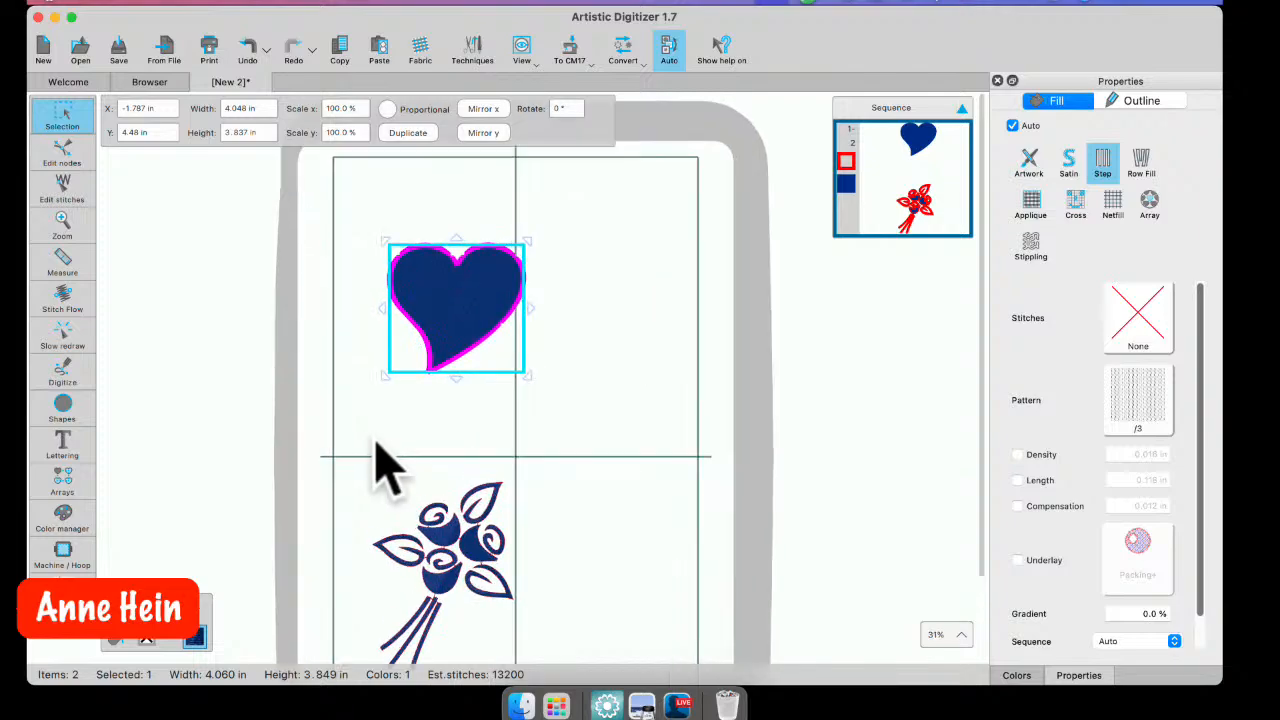
left_click(1016, 676)
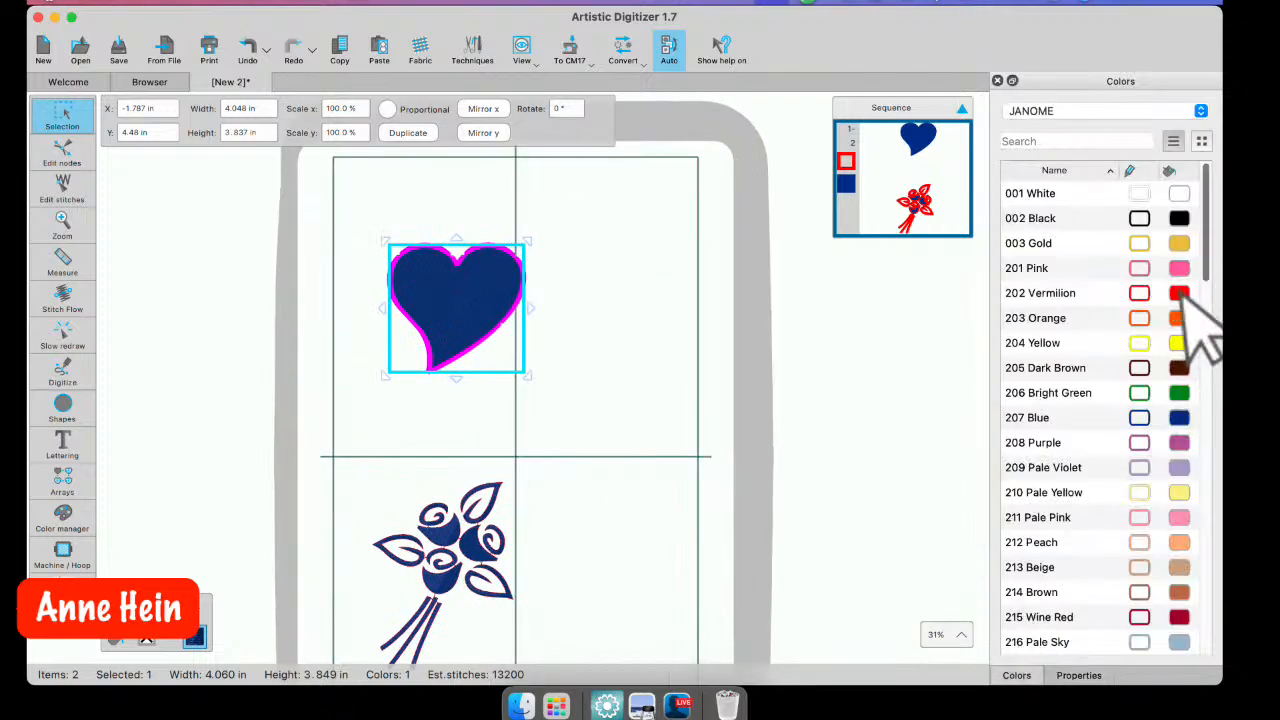
left_click(1190, 296)
scroll(430, 398, "up", 2)
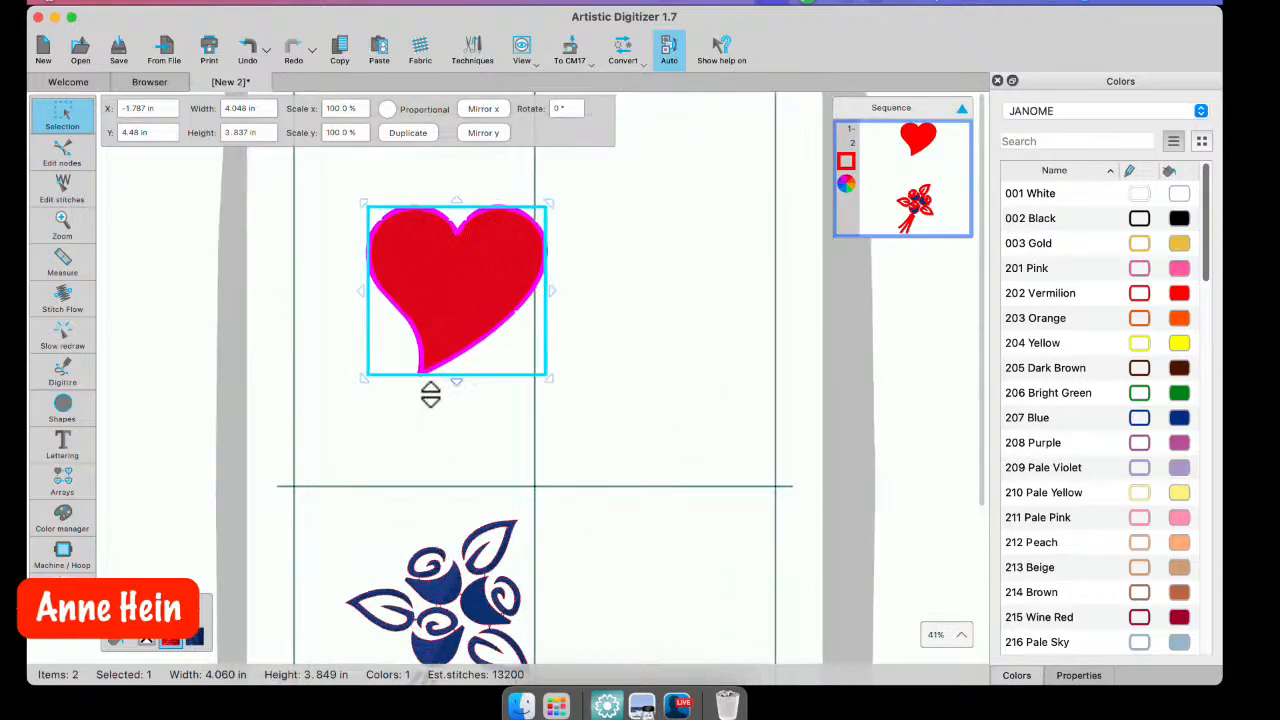
scroll(430, 395, "up", 1)
- Change the heart's fill type to Applique and inspect its stitched edge up close
left_click(1079, 676)
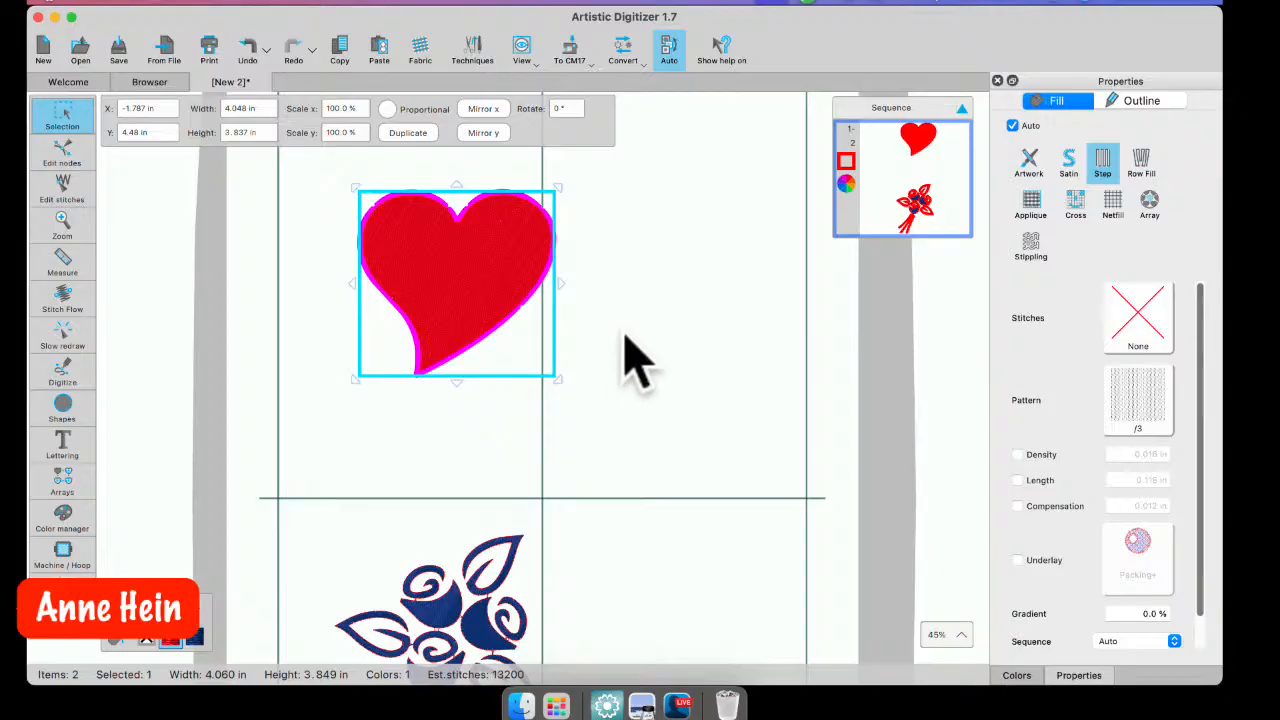
left_click(1032, 206)
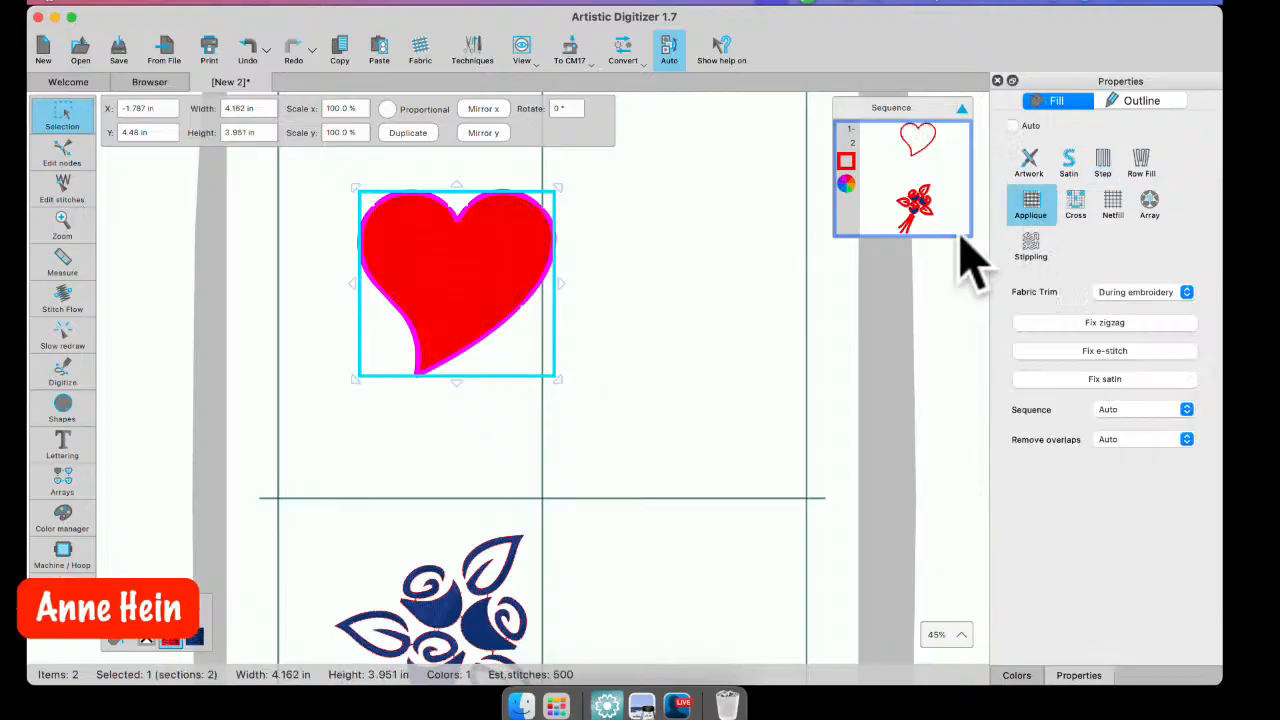
left_click(652, 330)
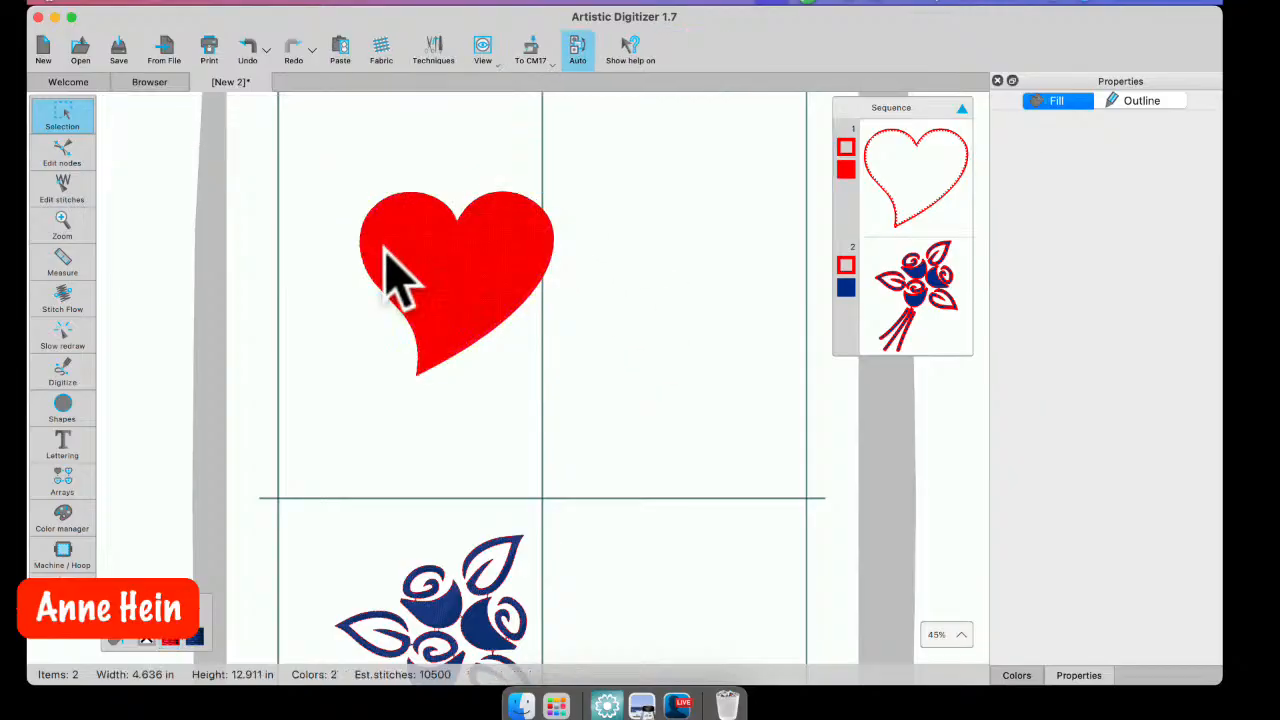
scroll(437, 355, "up", 8)
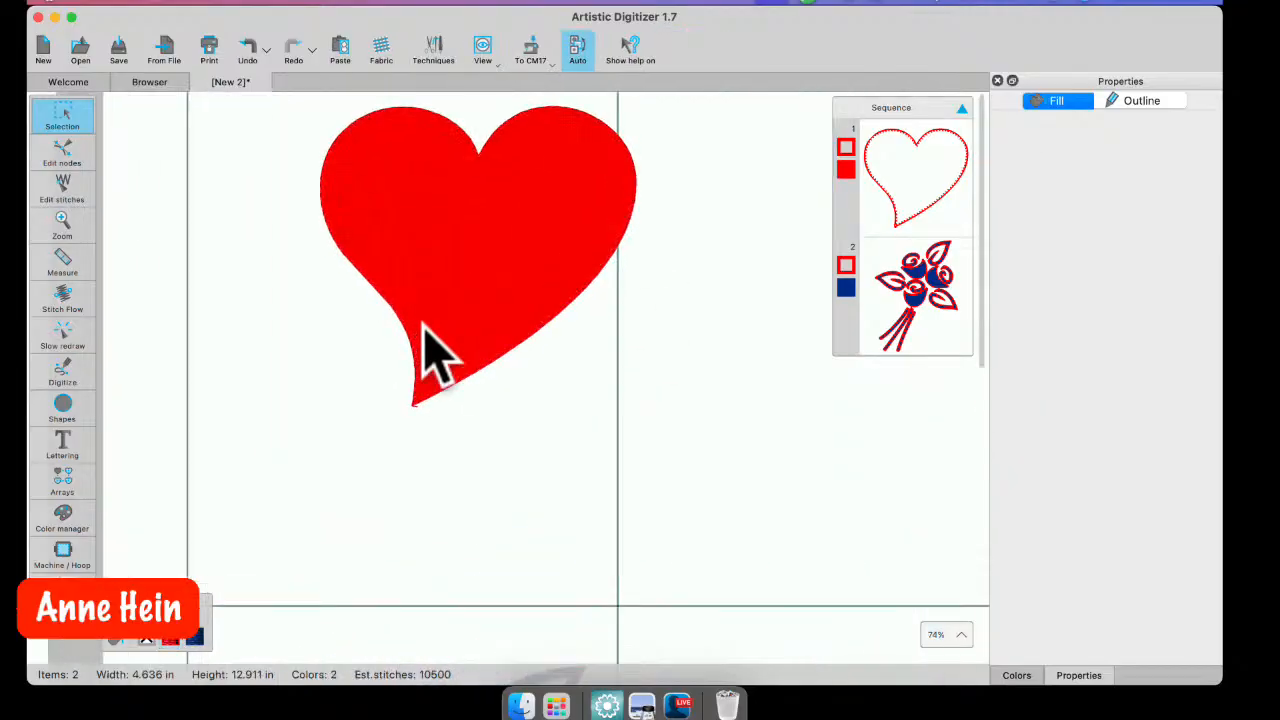
scroll(473, 335, "up", 4)
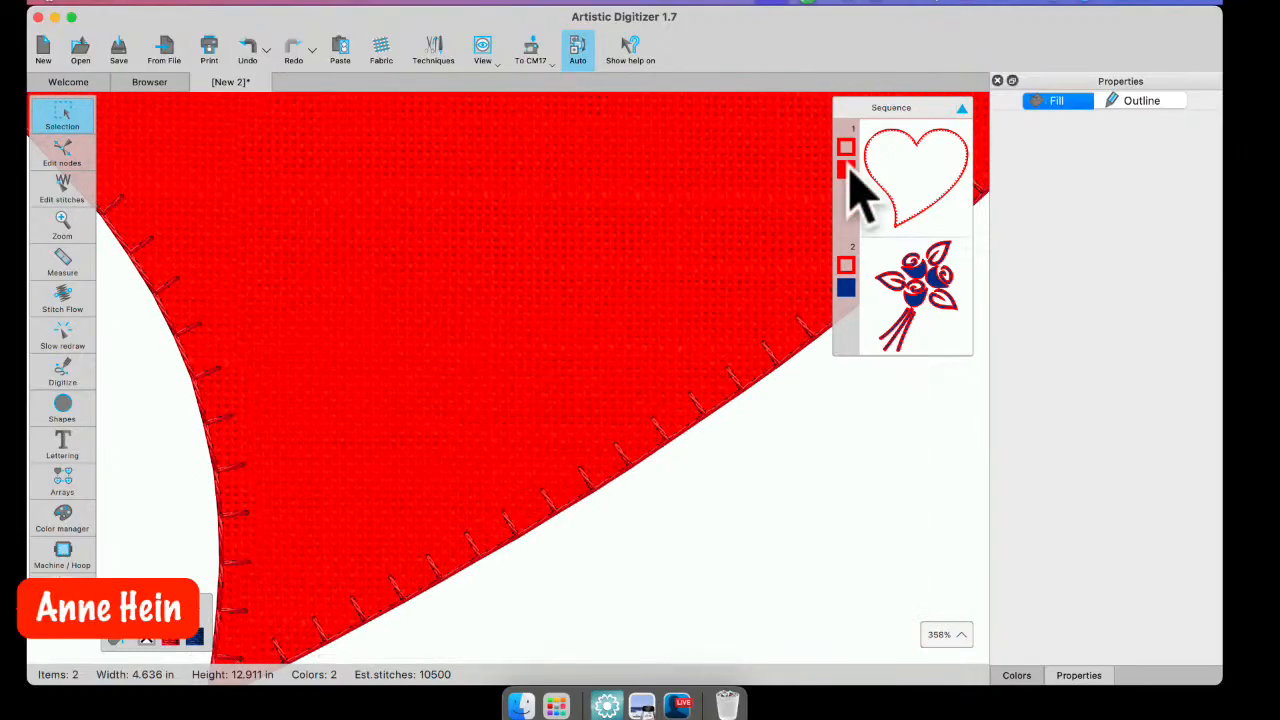
- Try the satin edge and the zigzag edge on the heart applique
left_click(898, 188)
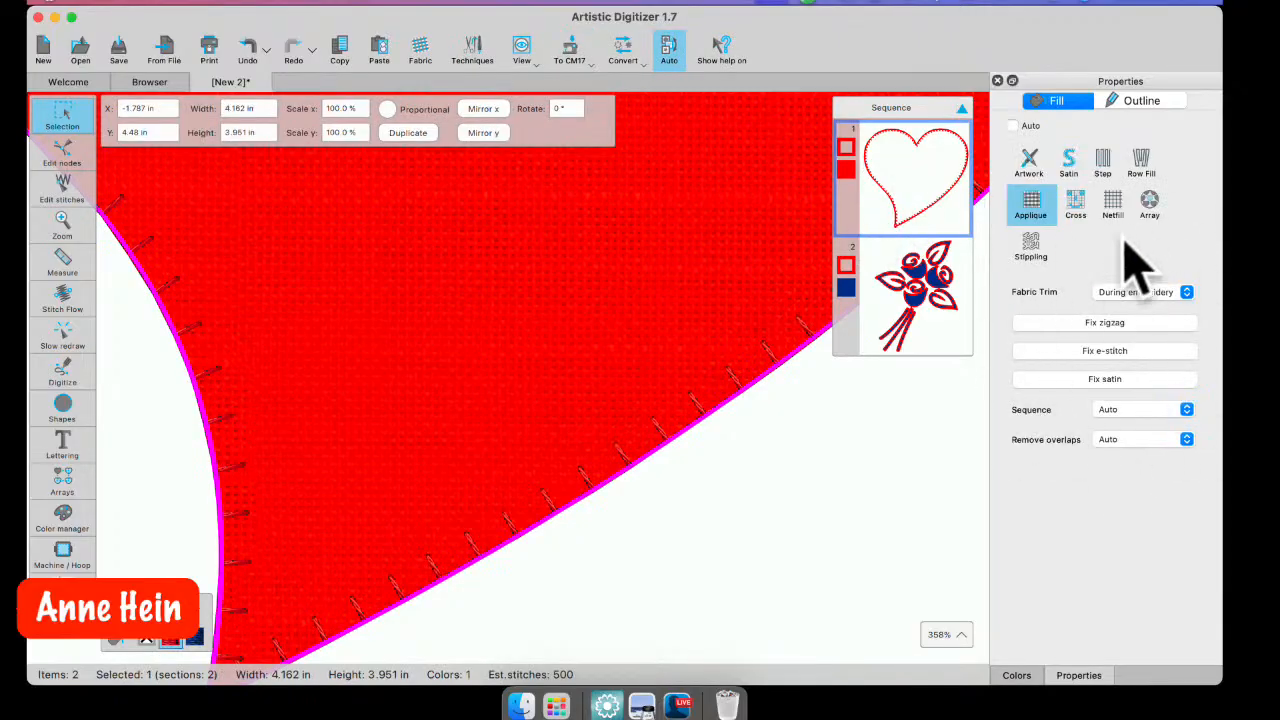
left_click(1114, 381)
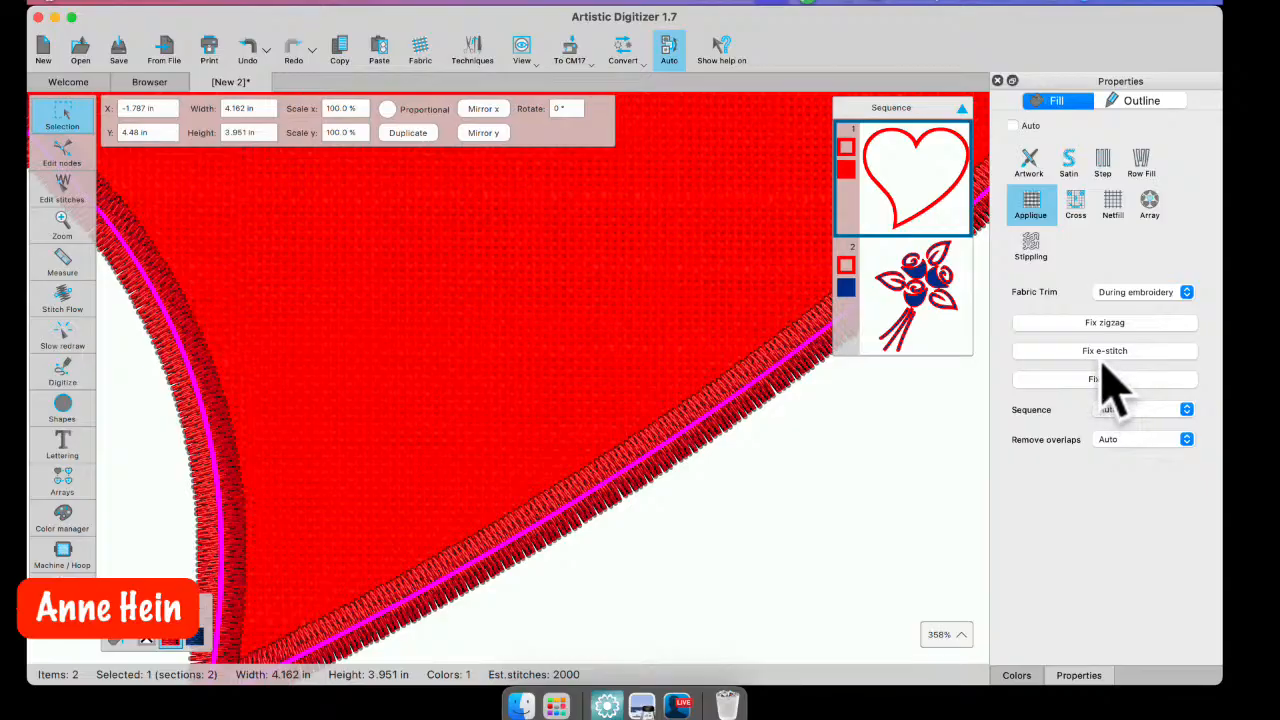
left_click(1108, 324)
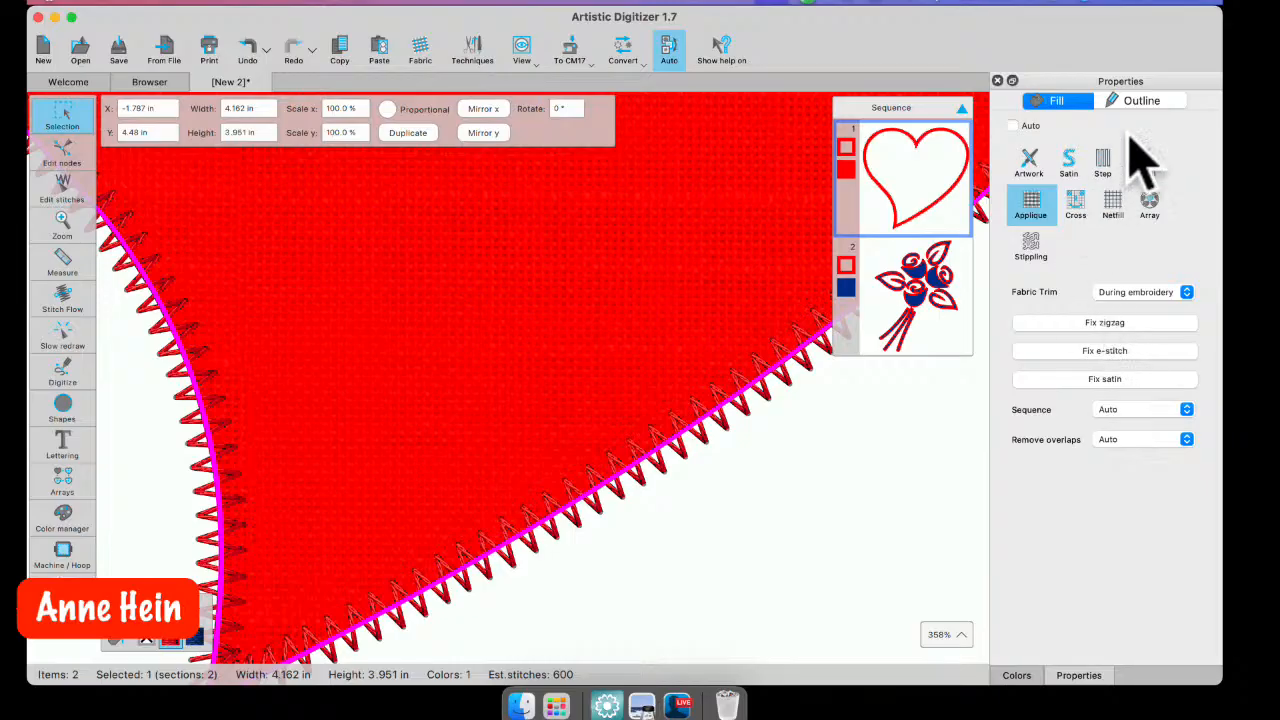
- Change the heart's outline to Running with stitch pattern 14 and examine the decorative edge
left_click(1150, 101)
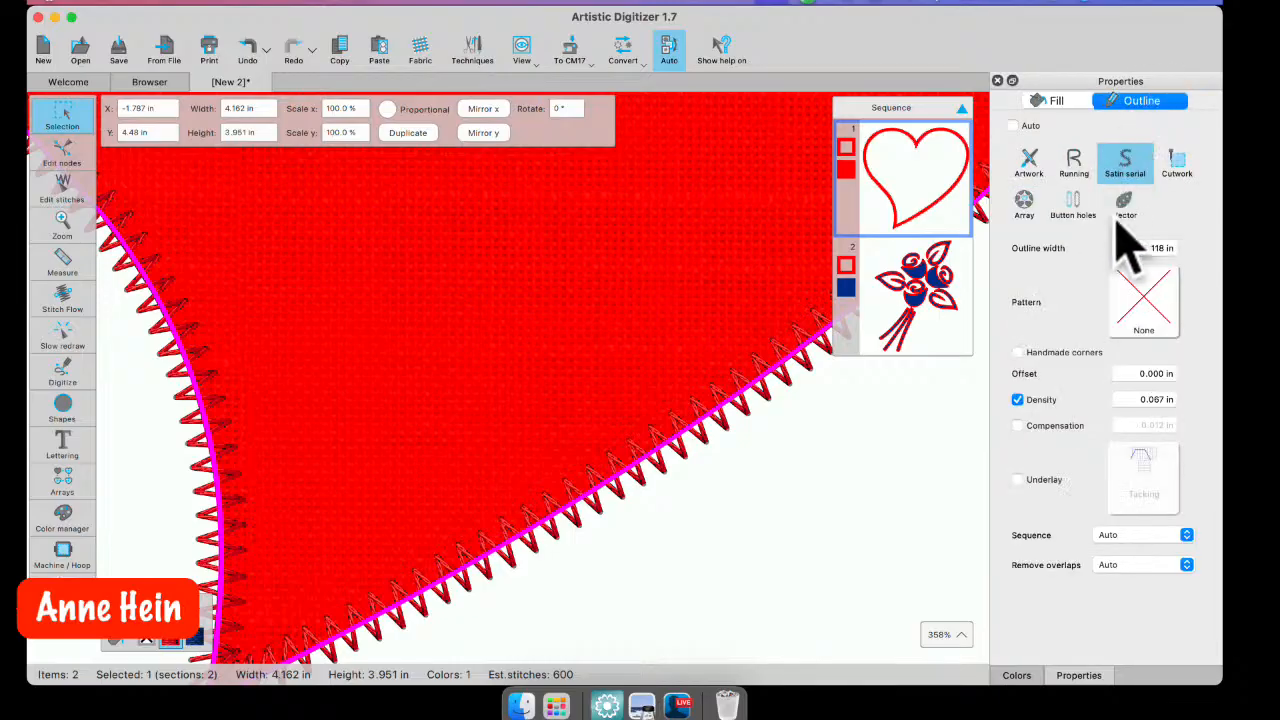
left_click(1074, 162)
left_click(1146, 300)
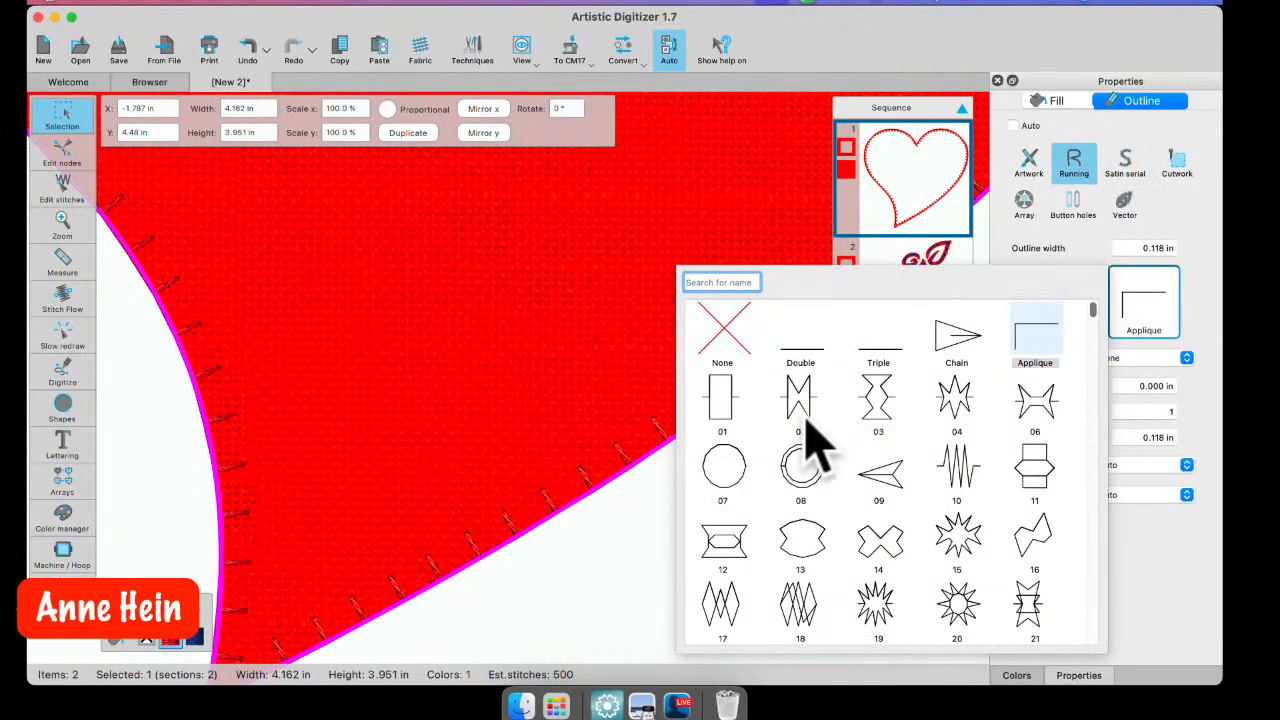
left_click(895, 553)
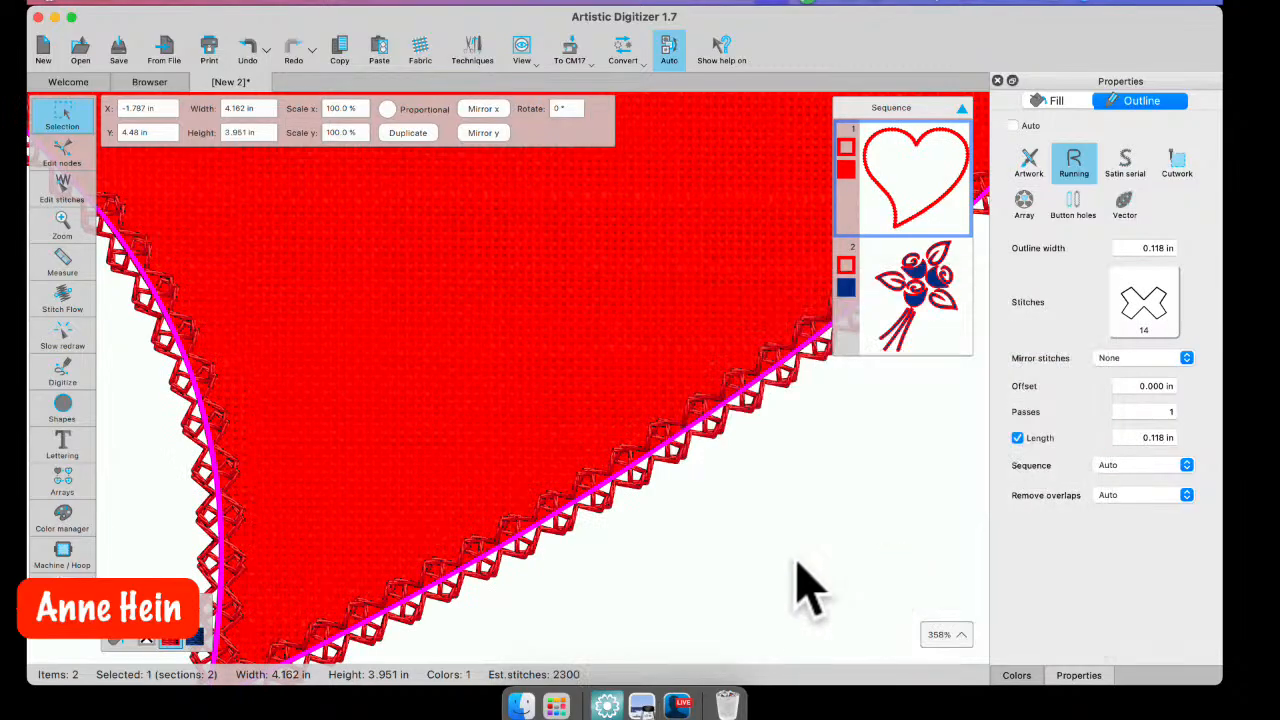
left_click(740, 600)
scroll(706, 543, "down", 3)
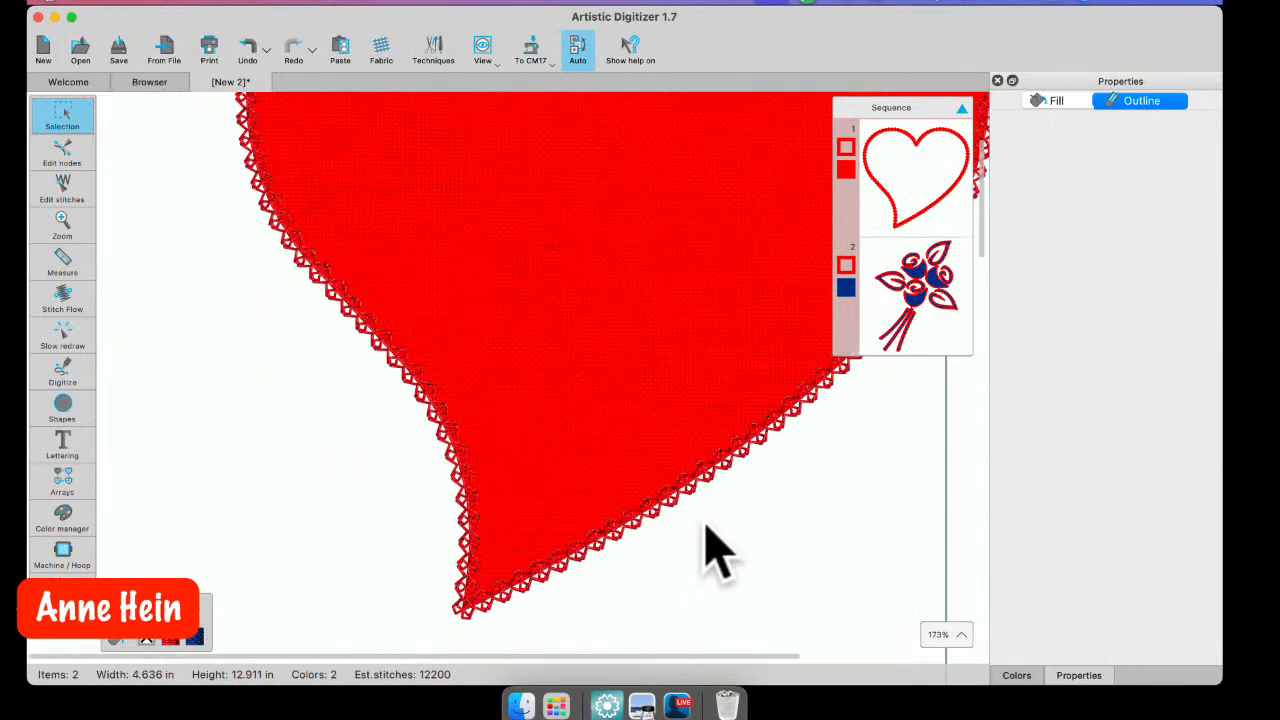
scroll(712, 548, "down", 3)
scroll(730, 555, "up", 4)
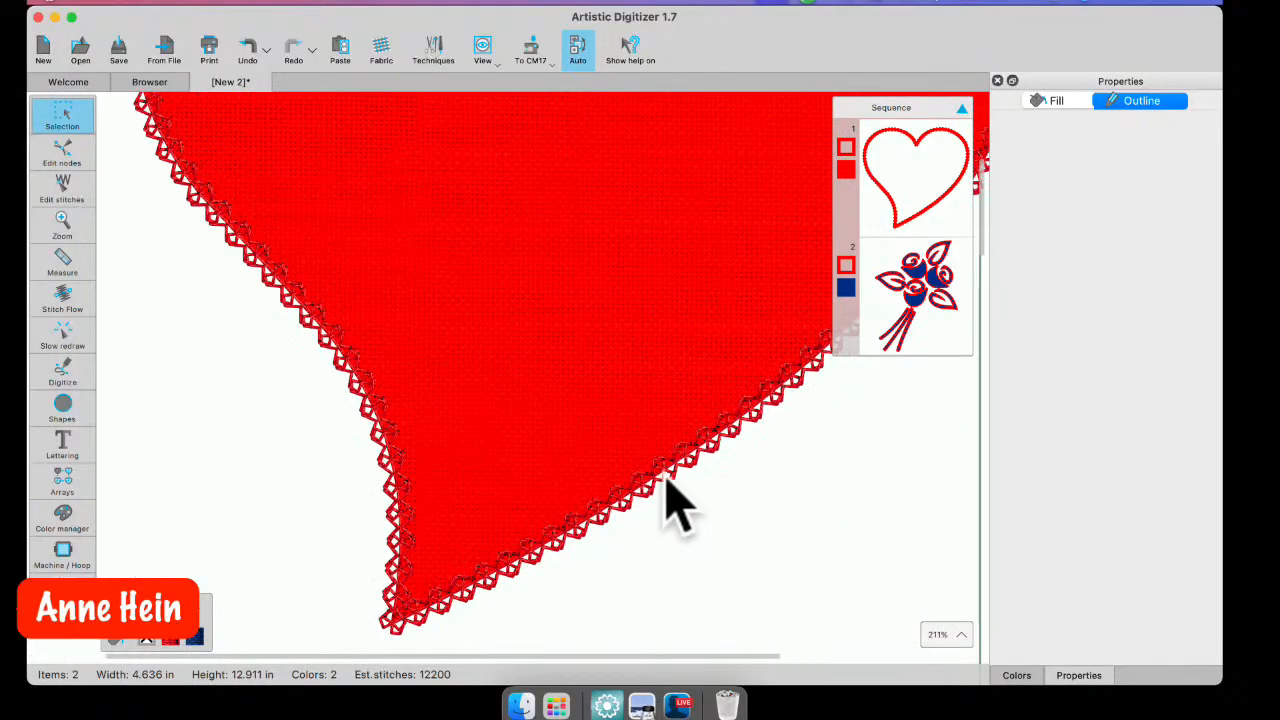
- Give the heart applique a satin edge and set its Fabric Trim to Pre-cut + ZigZag
left_click(922, 168)
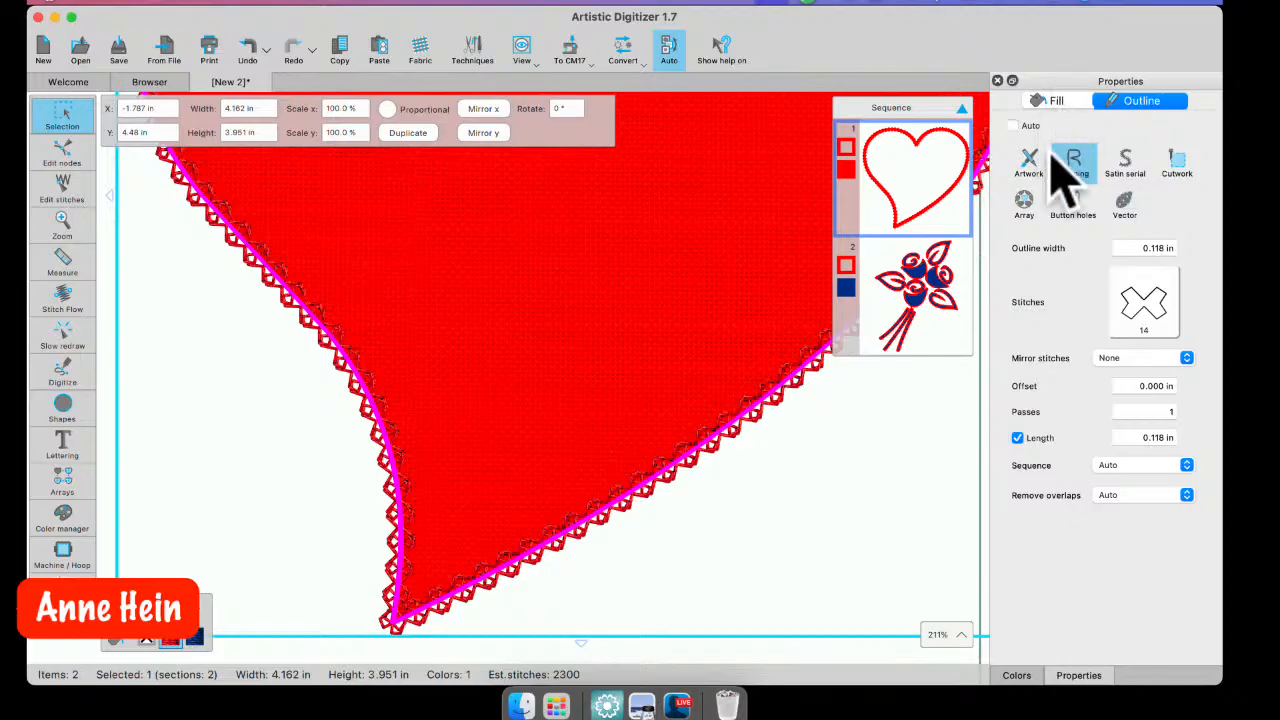
left_click(1058, 102)
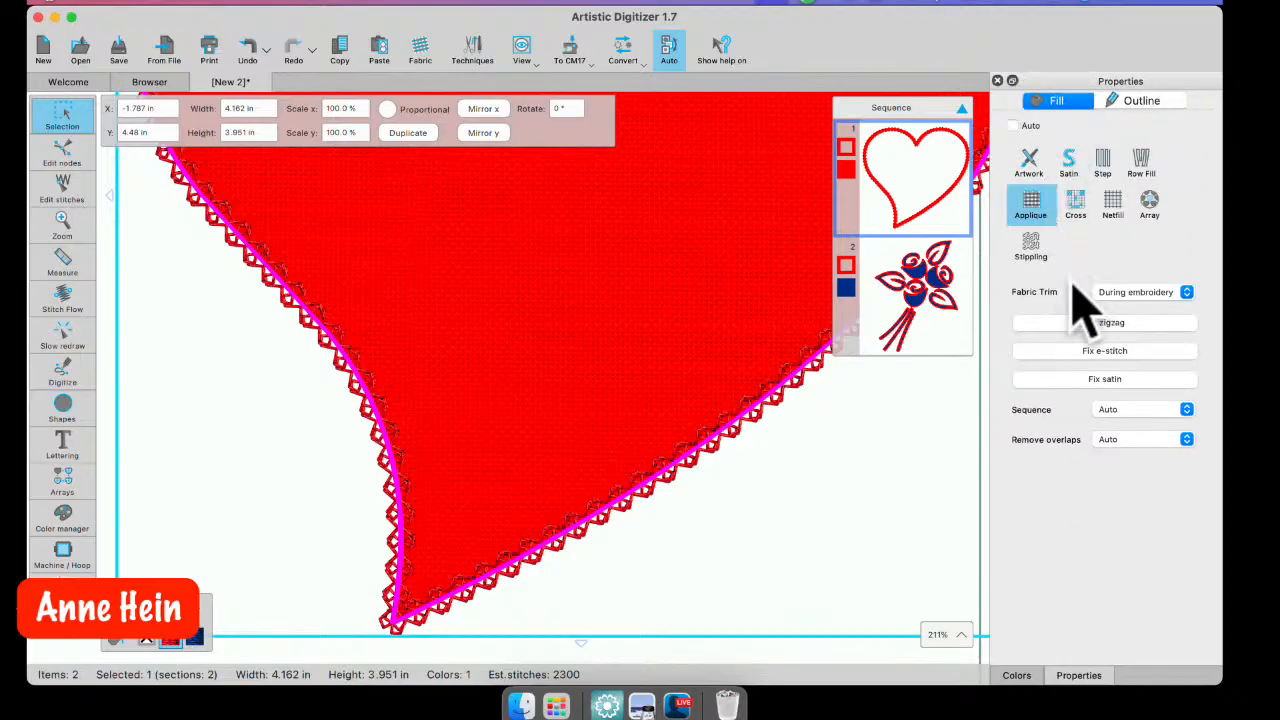
left_click(1115, 381)
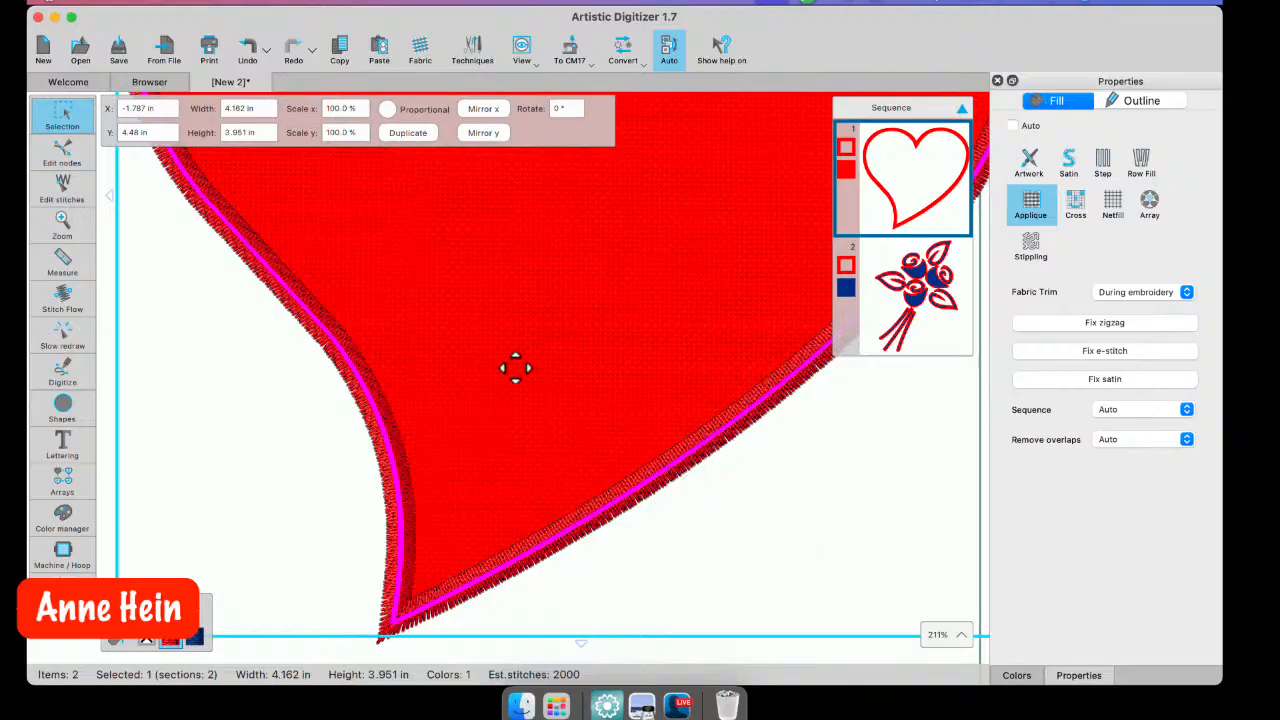
left_click(1186, 292)
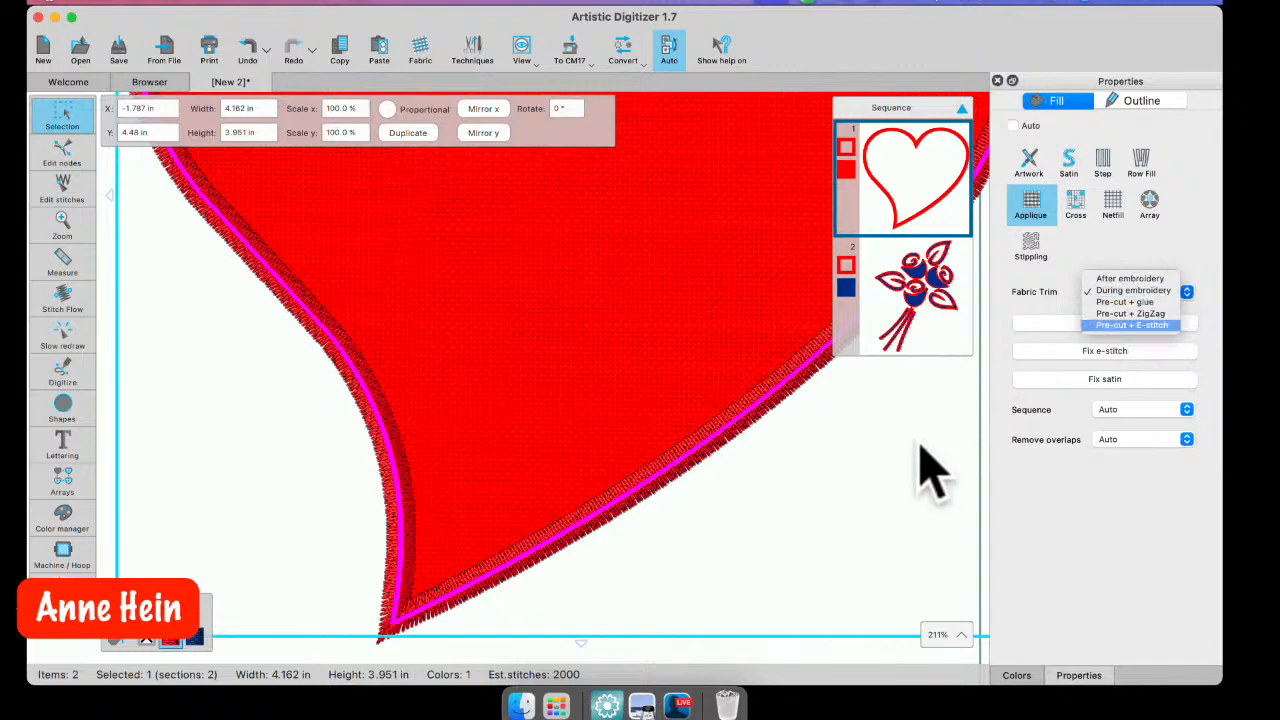
left_click(1140, 314)
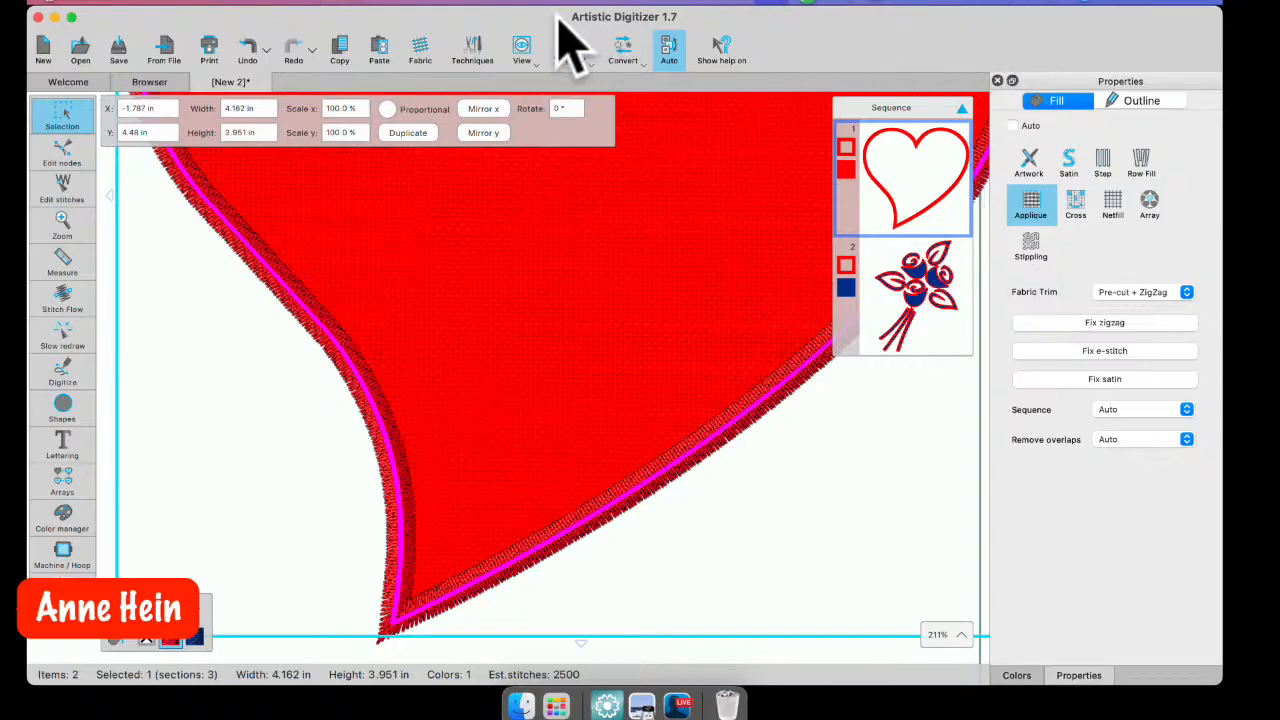
- Enable the Cut technique for the design alongside Embroidery and bring the whole heart into view
left_click(473, 50)
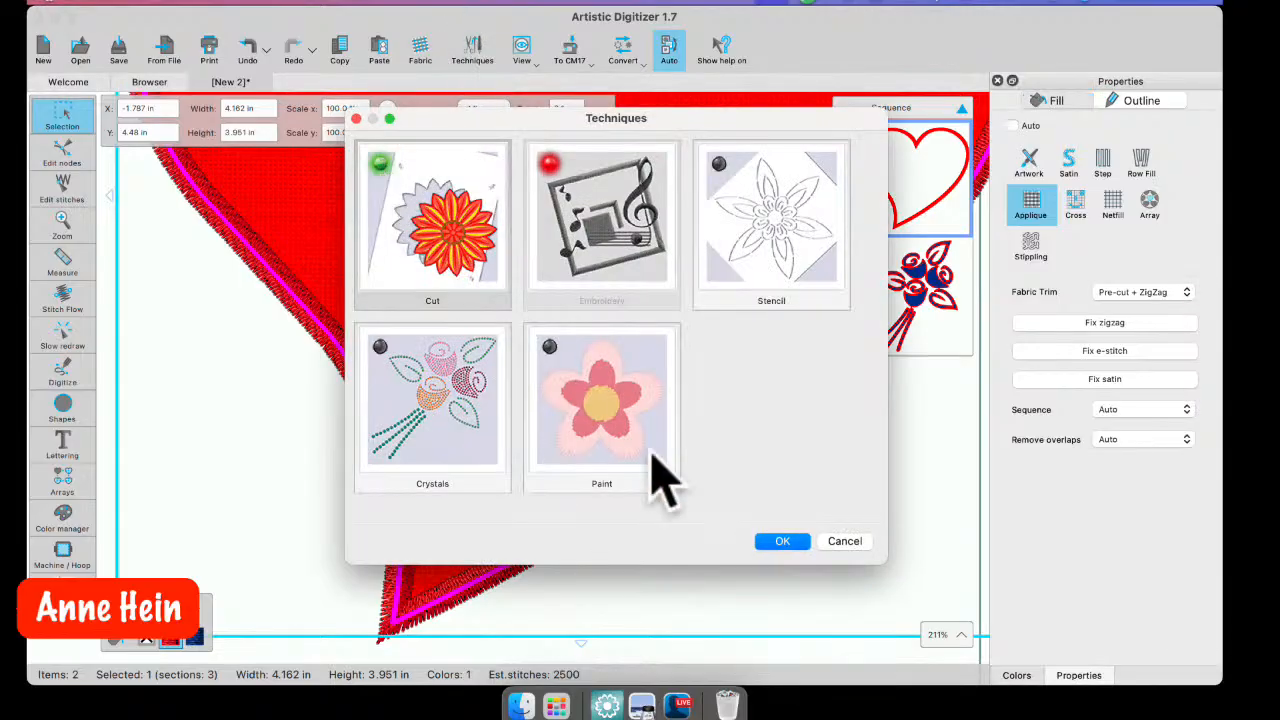
left_click(782, 541)
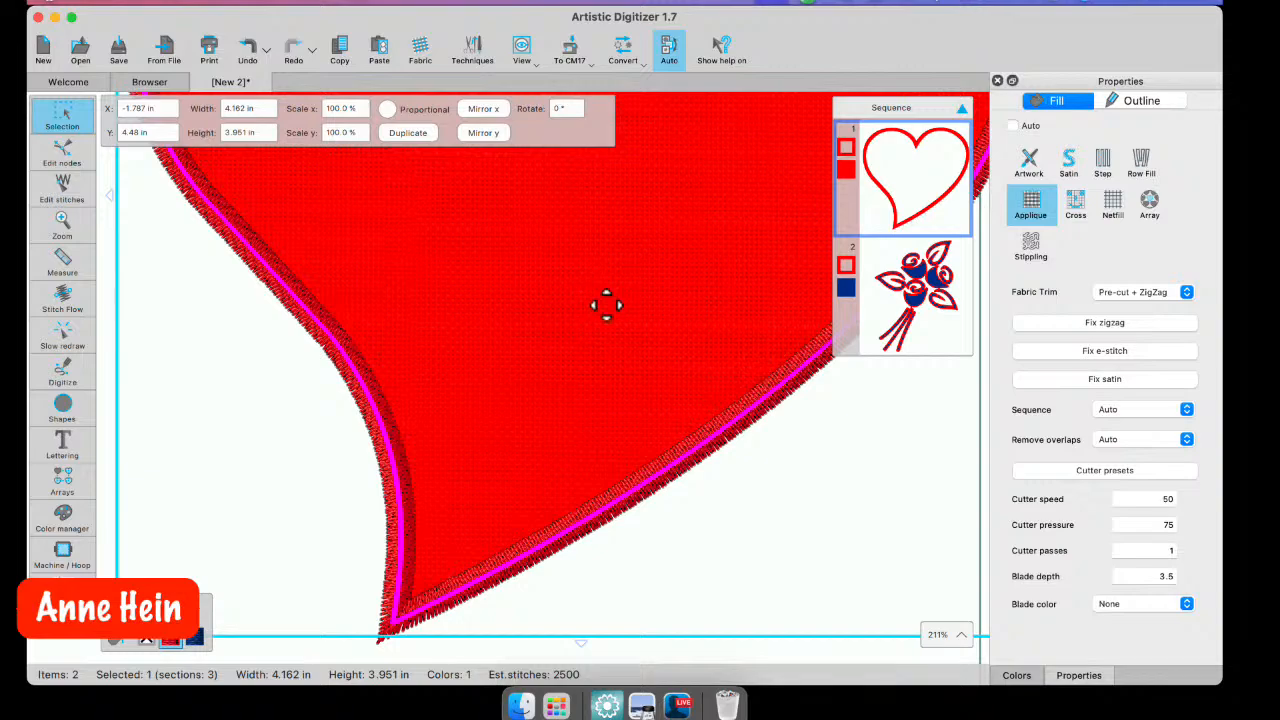
scroll(523, 261, "down", 5)
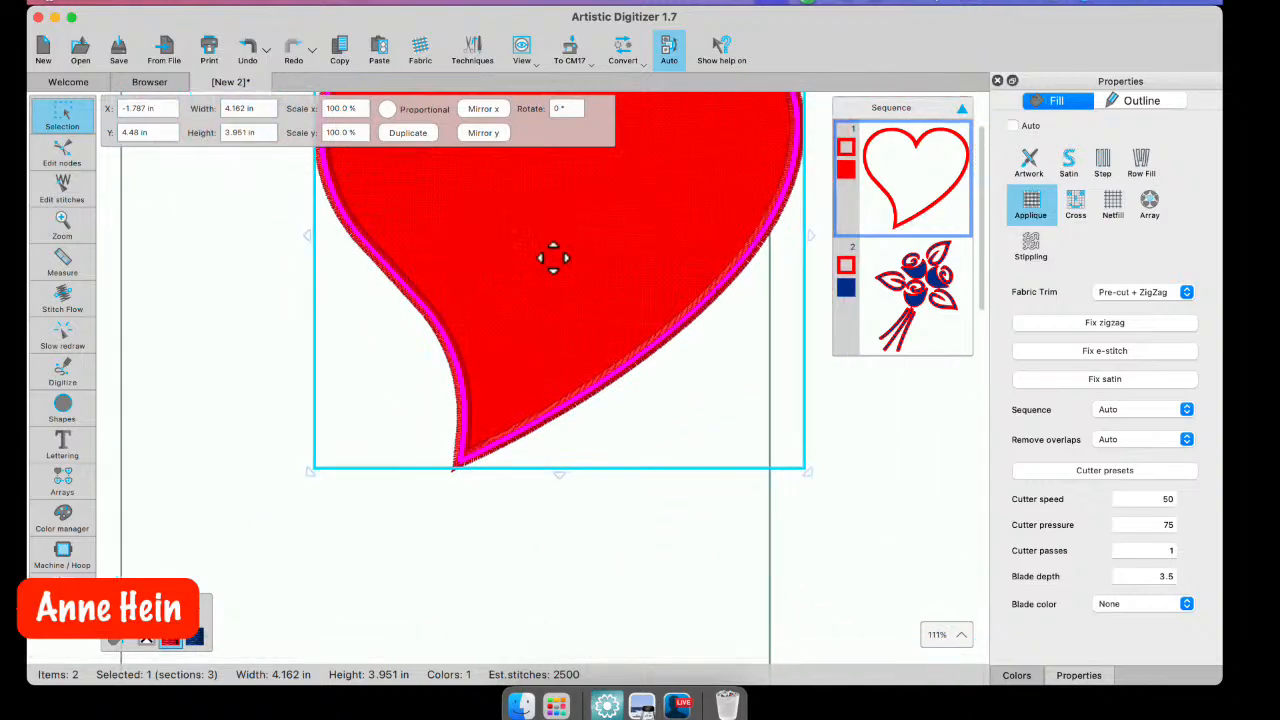
scroll(553, 258, "up", 4)
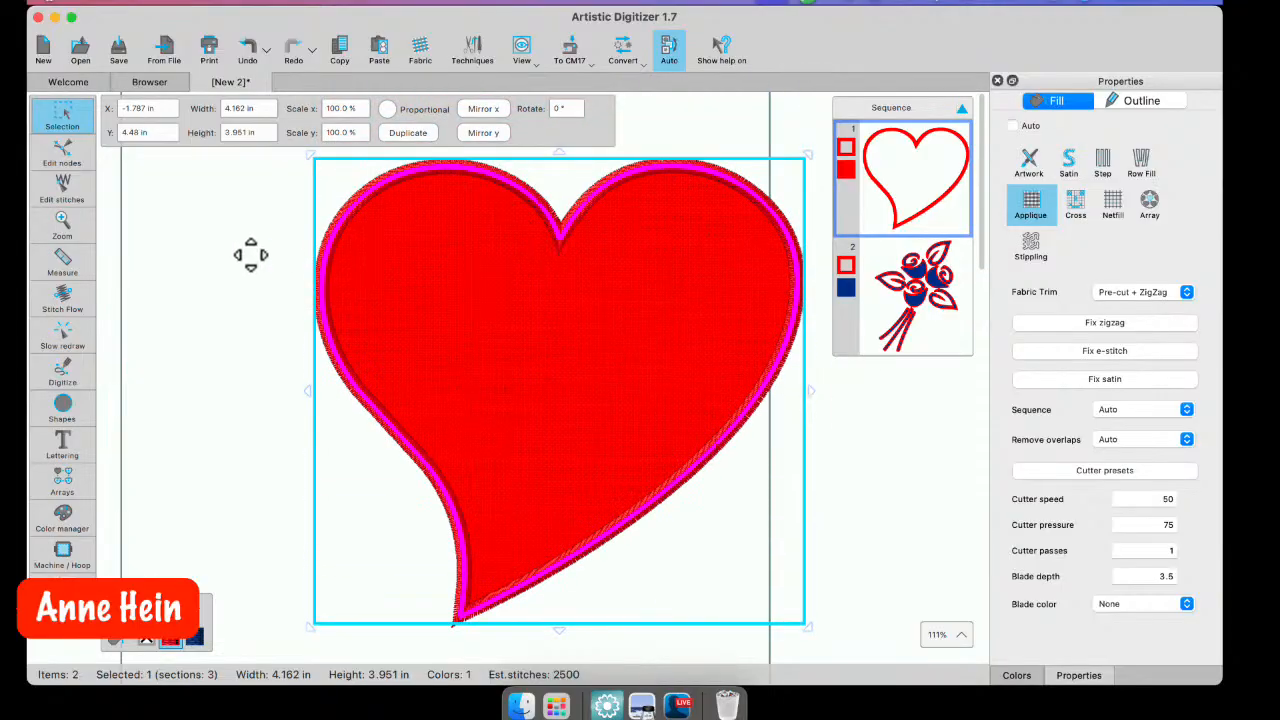
left_click(250, 255)
left_click(42, 402)
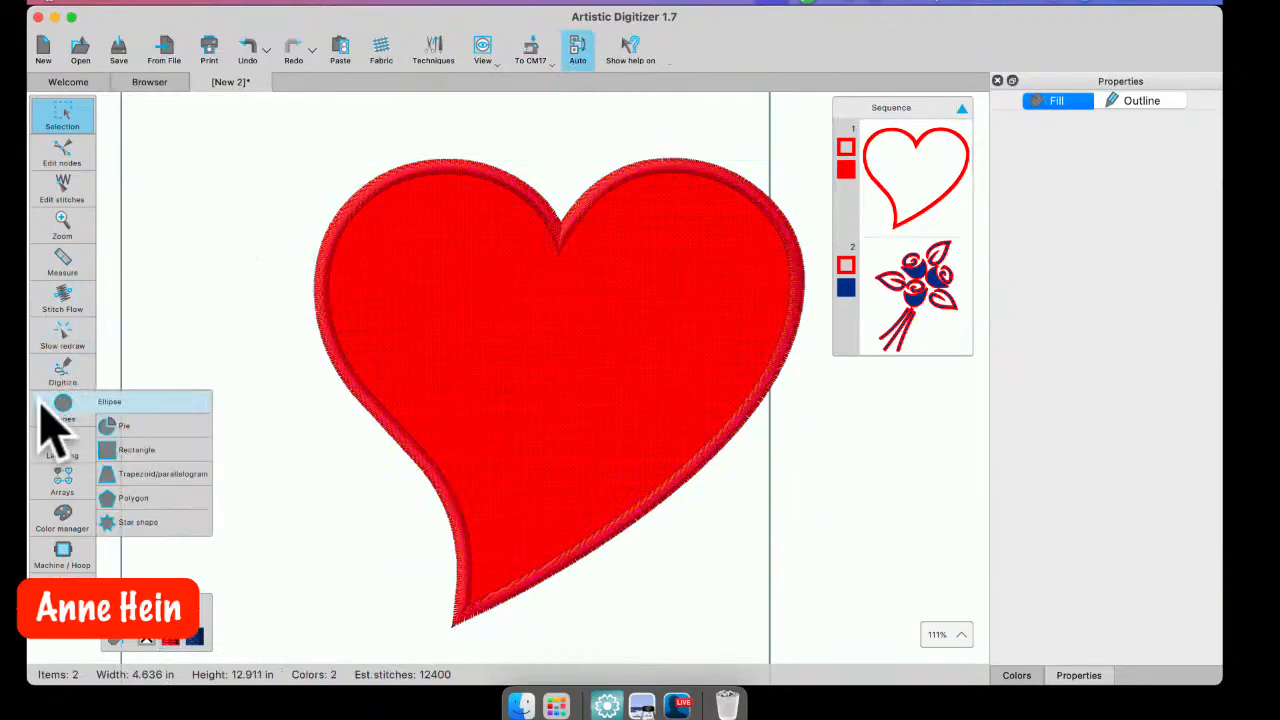
left_click(56, 378)
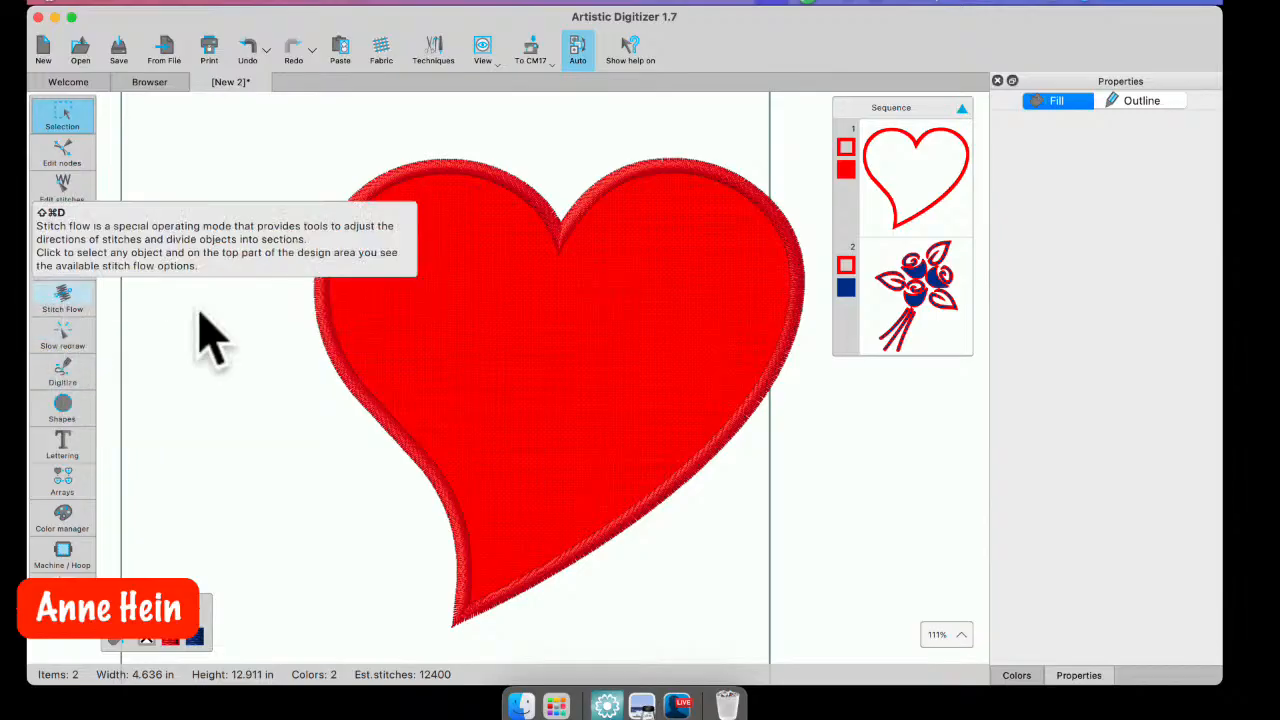
- Set the heart applique's Fabric Trim to During embroidery
left_click(914, 186)
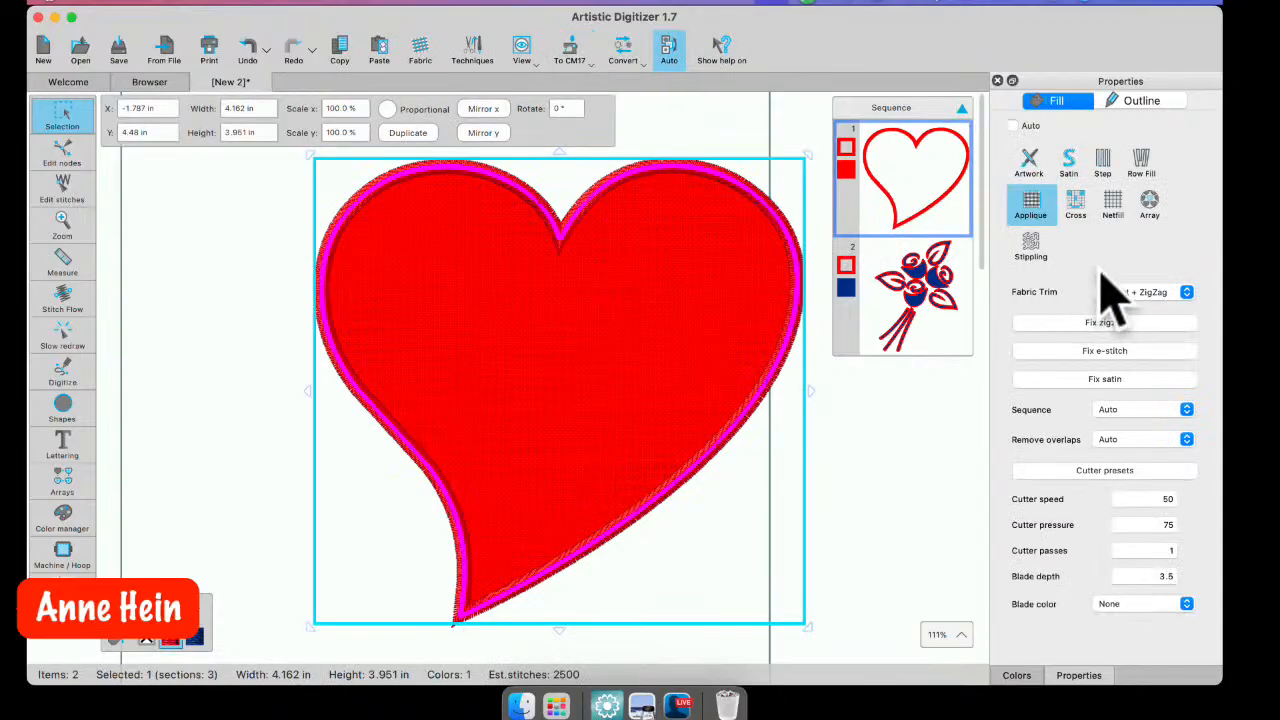
left_click(1187, 292)
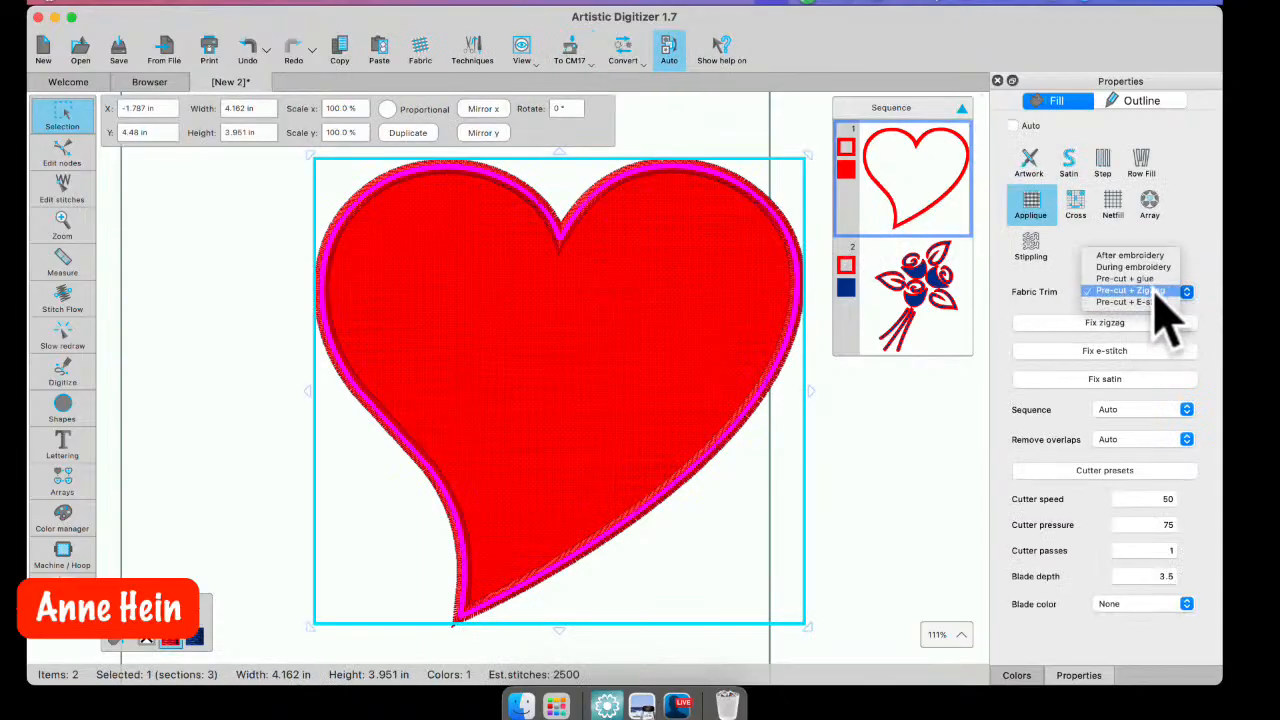
left_click(1133, 267)
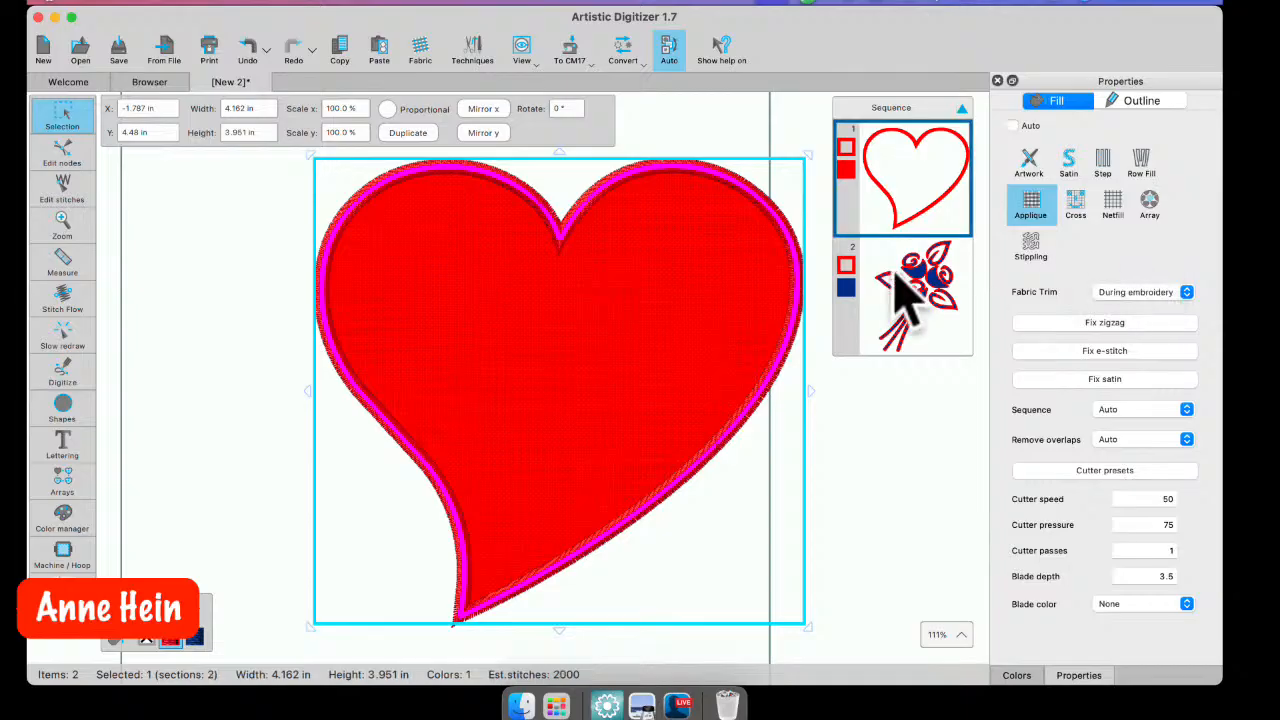
left_click(212, 236)
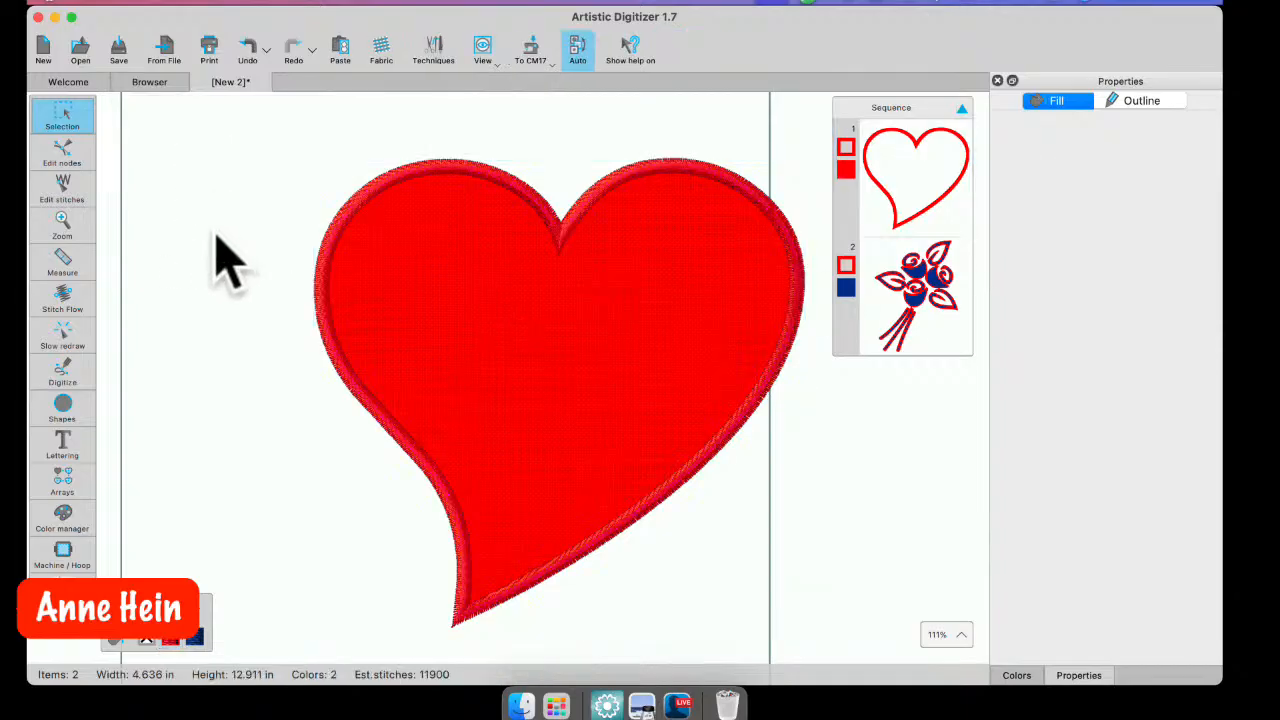
- Run the slow redraw of the heart, pausing between stitching stages, and skip ahead past the heart before returning to the design
left_click(420, 295)
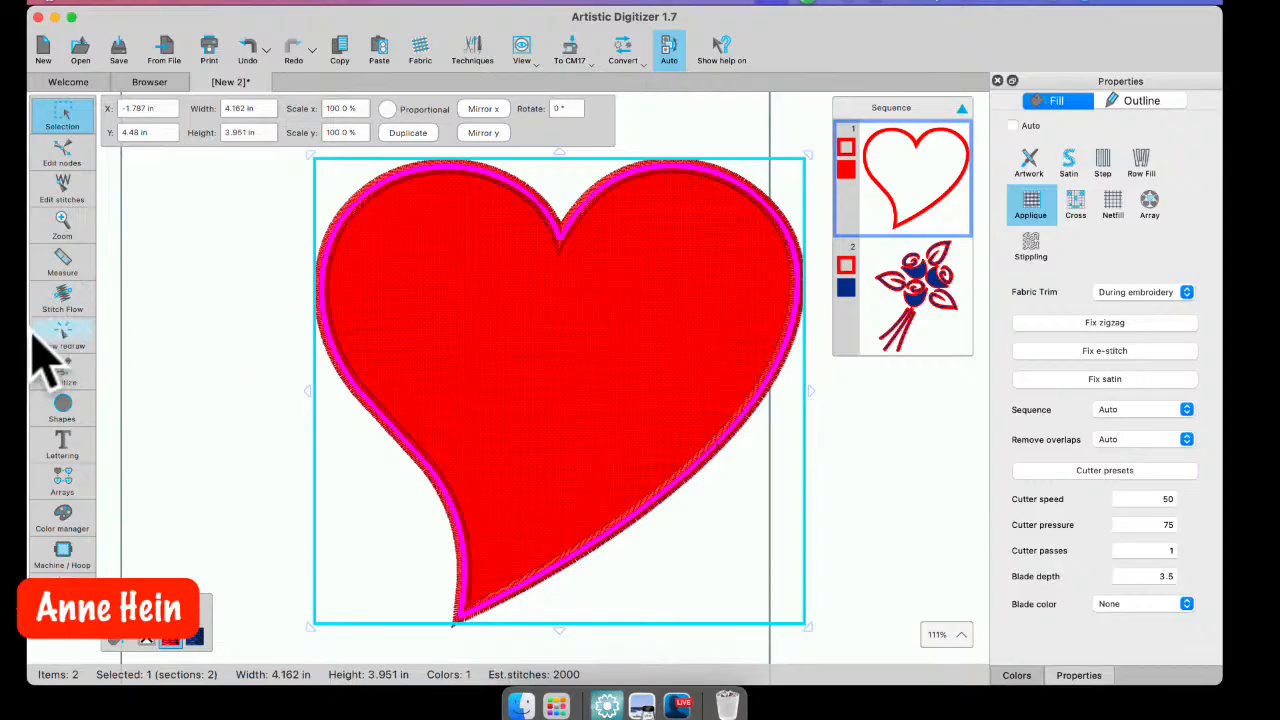
left_click(64, 336)
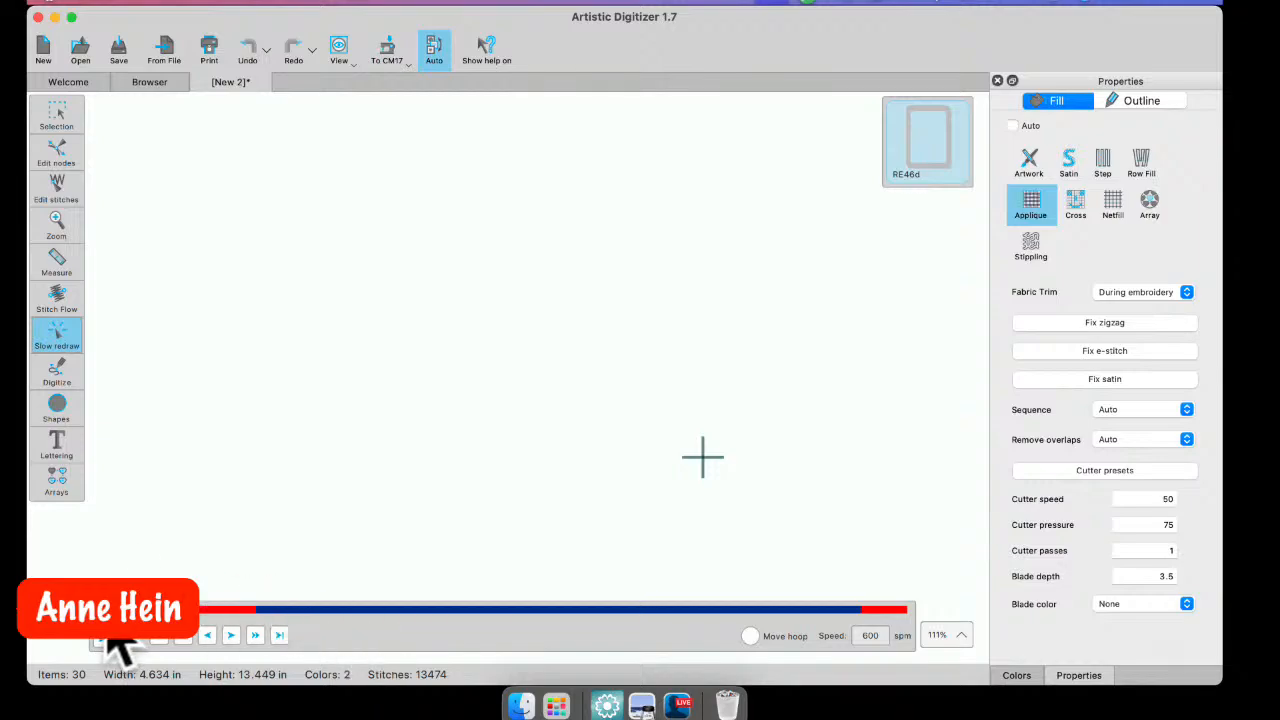
left_click(110, 638)
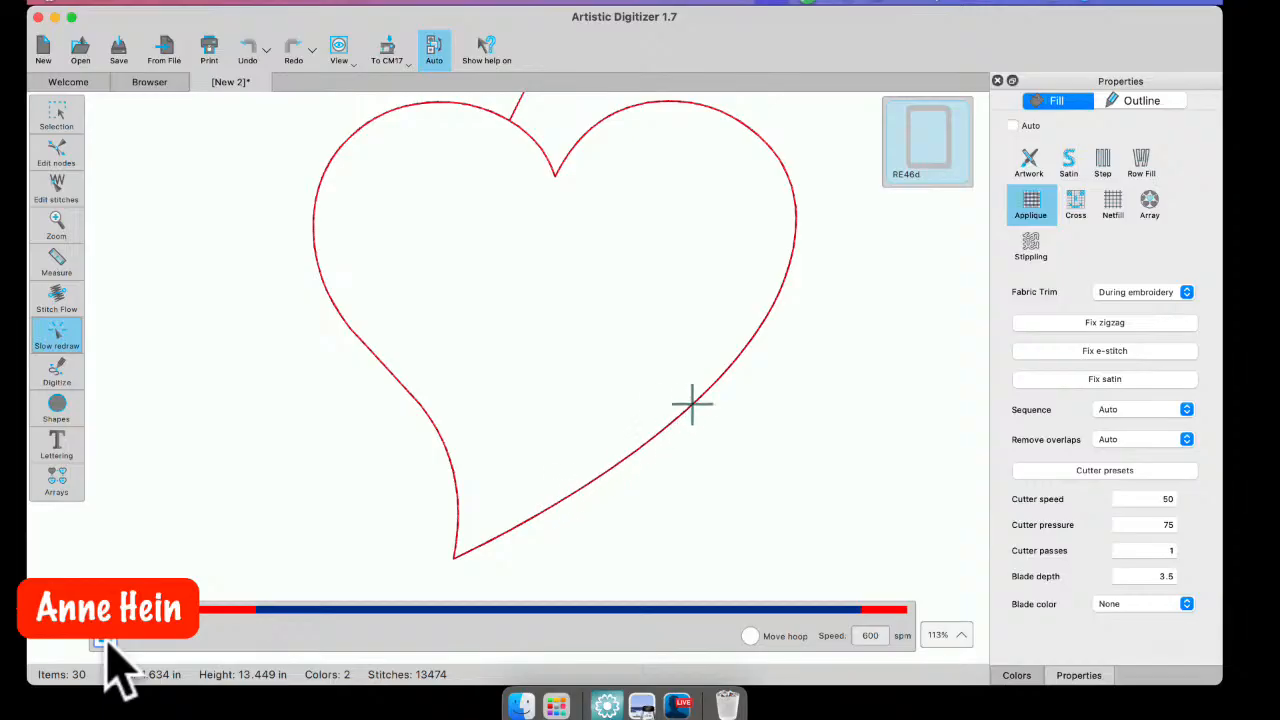
left_click(106, 642)
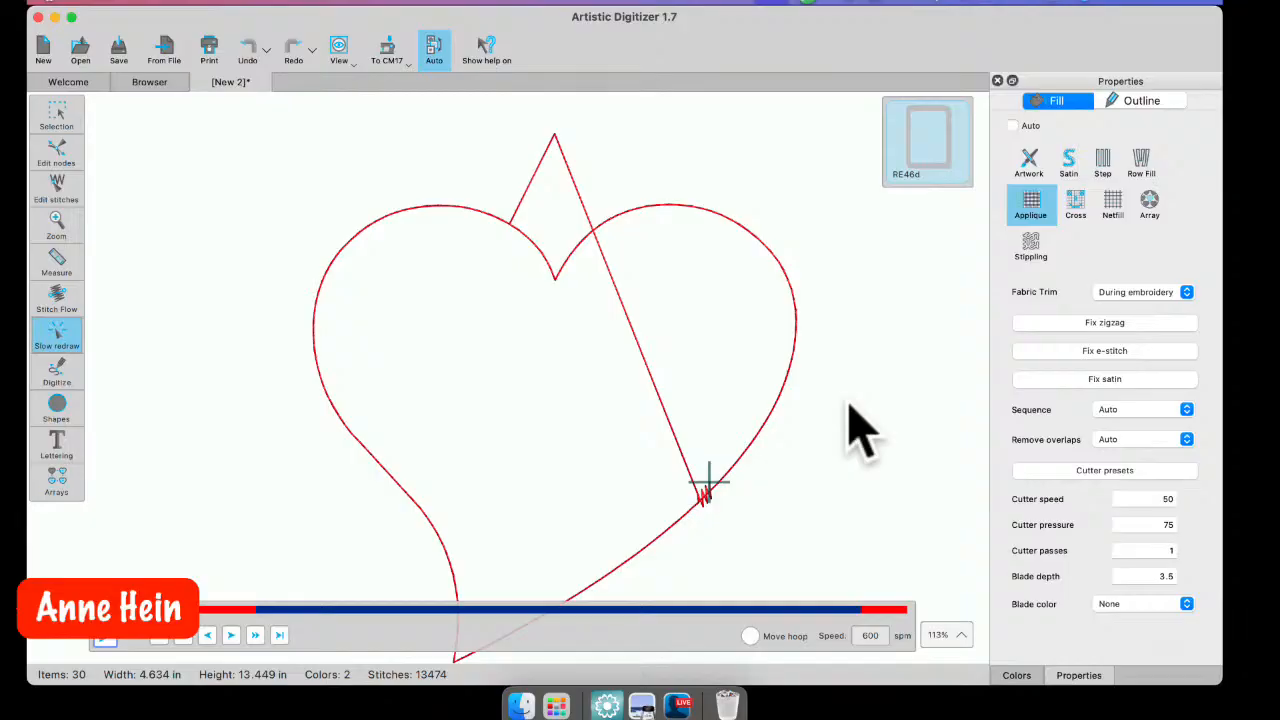
left_click(104, 637)
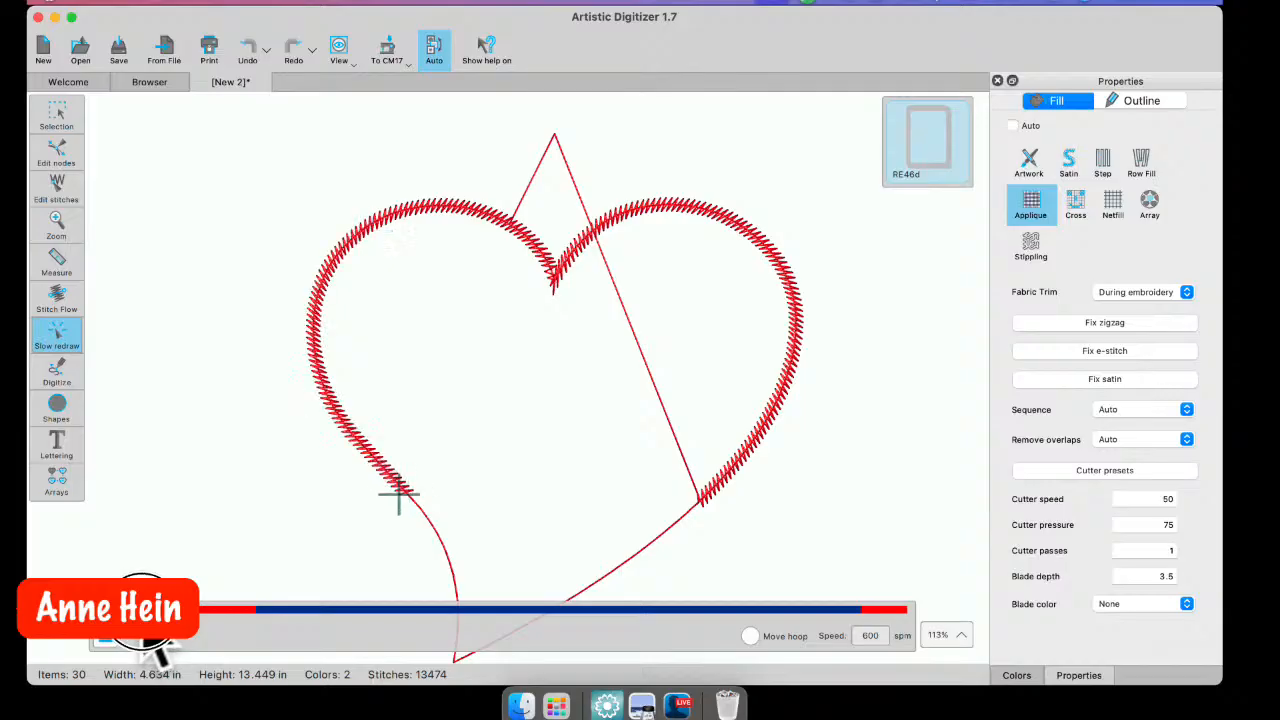
left_click_drag(158, 612, 263, 610)
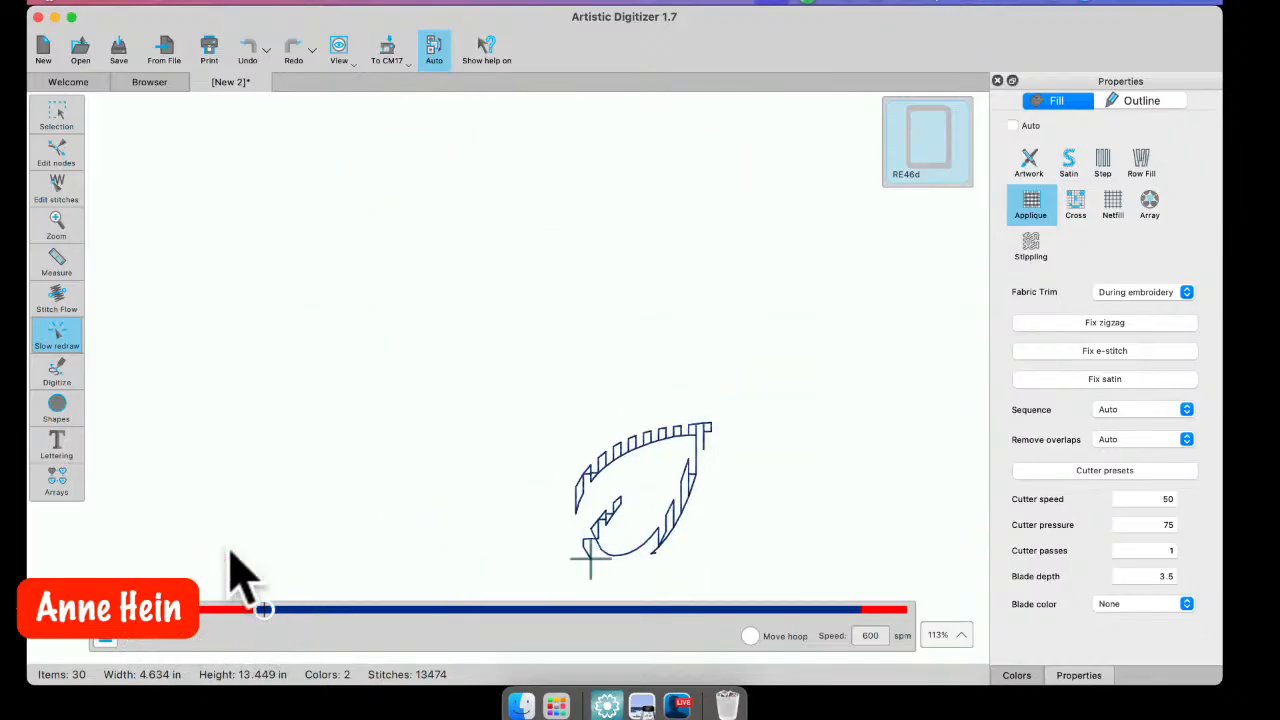
left_click(56, 120)
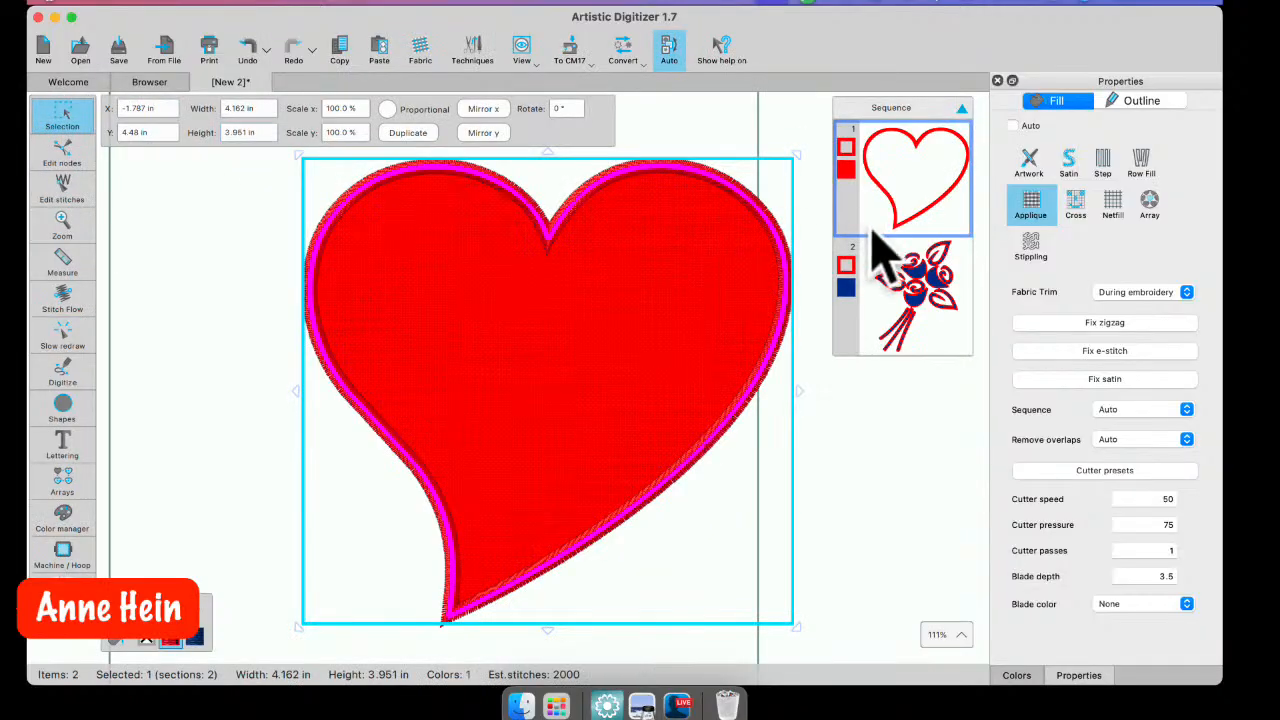
- Set the heart applique's Fabric Trim to Pre-cut + ZigZag and its outline to Running with stitch pattern 14
left_click(1187, 293)
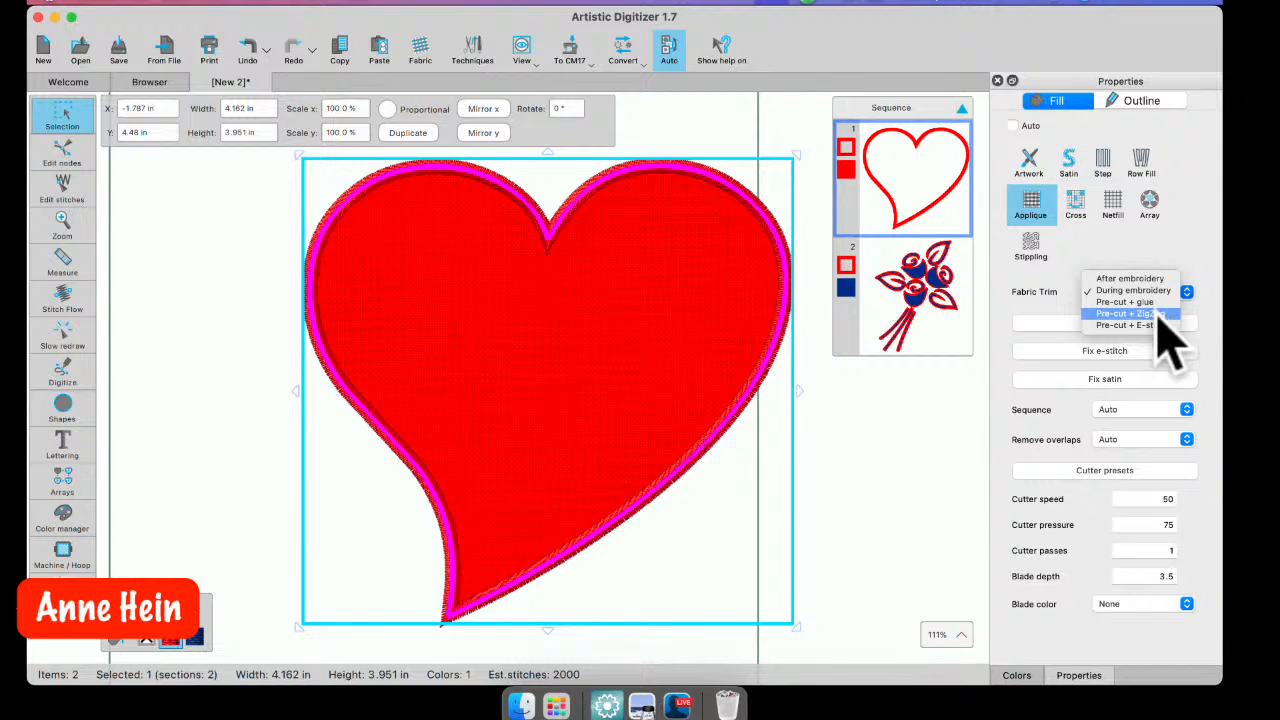
left_click(1168, 316)
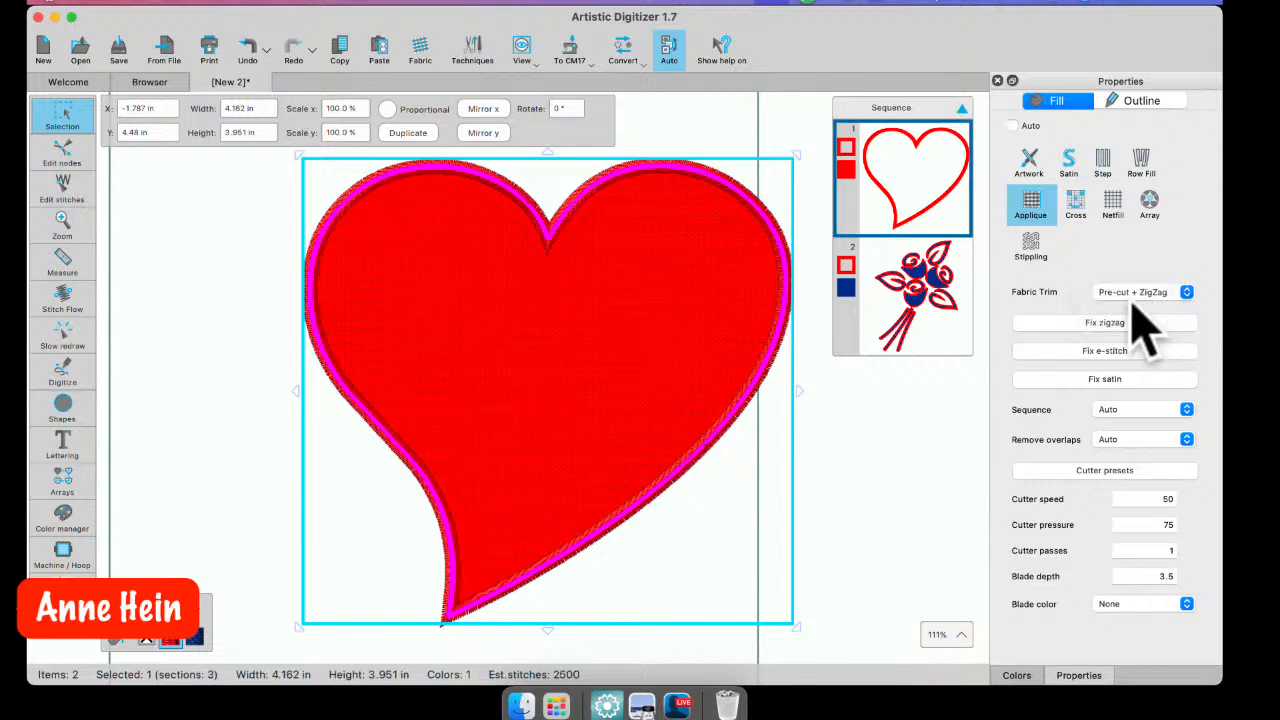
left_click(1136, 100)
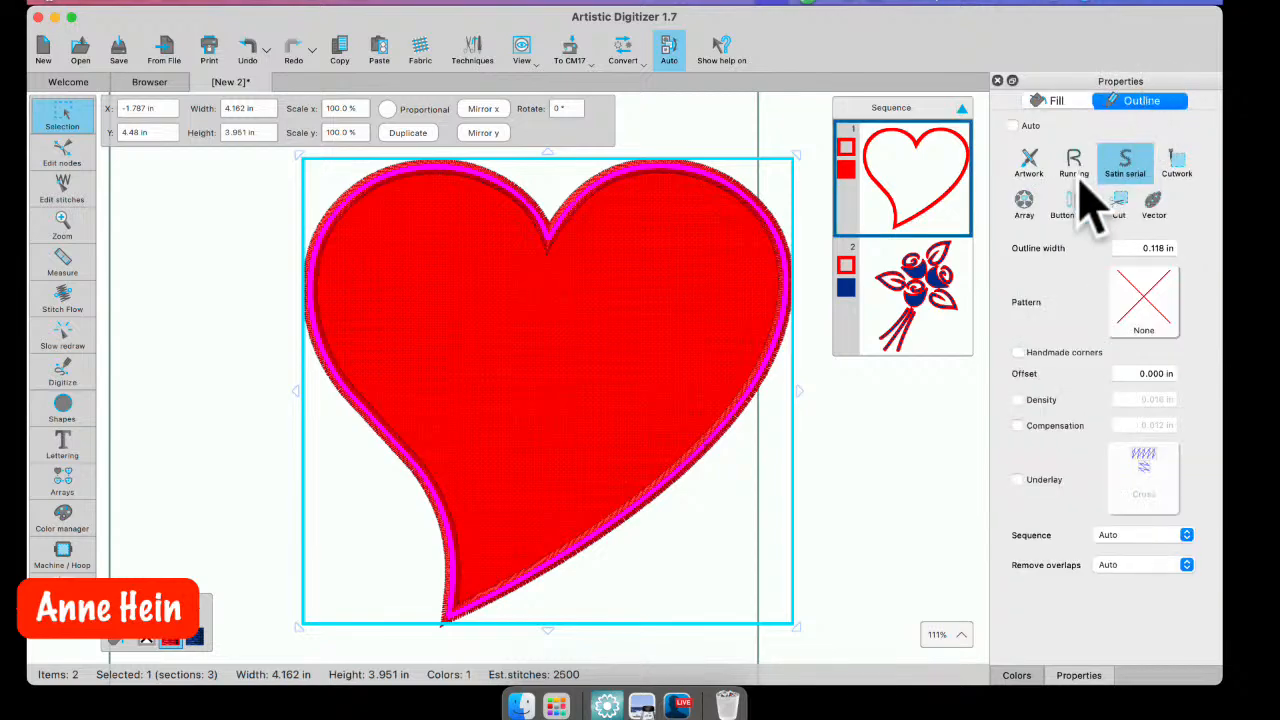
left_click(1074, 165)
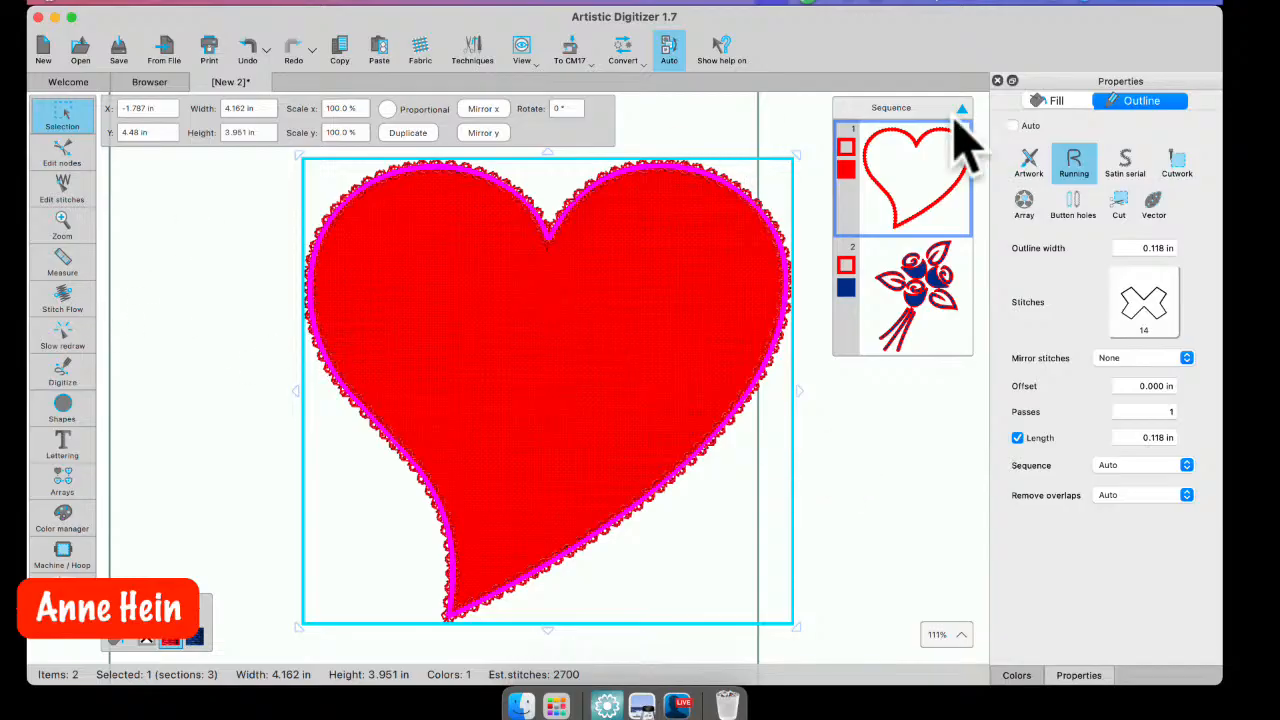
left_click(1066, 103)
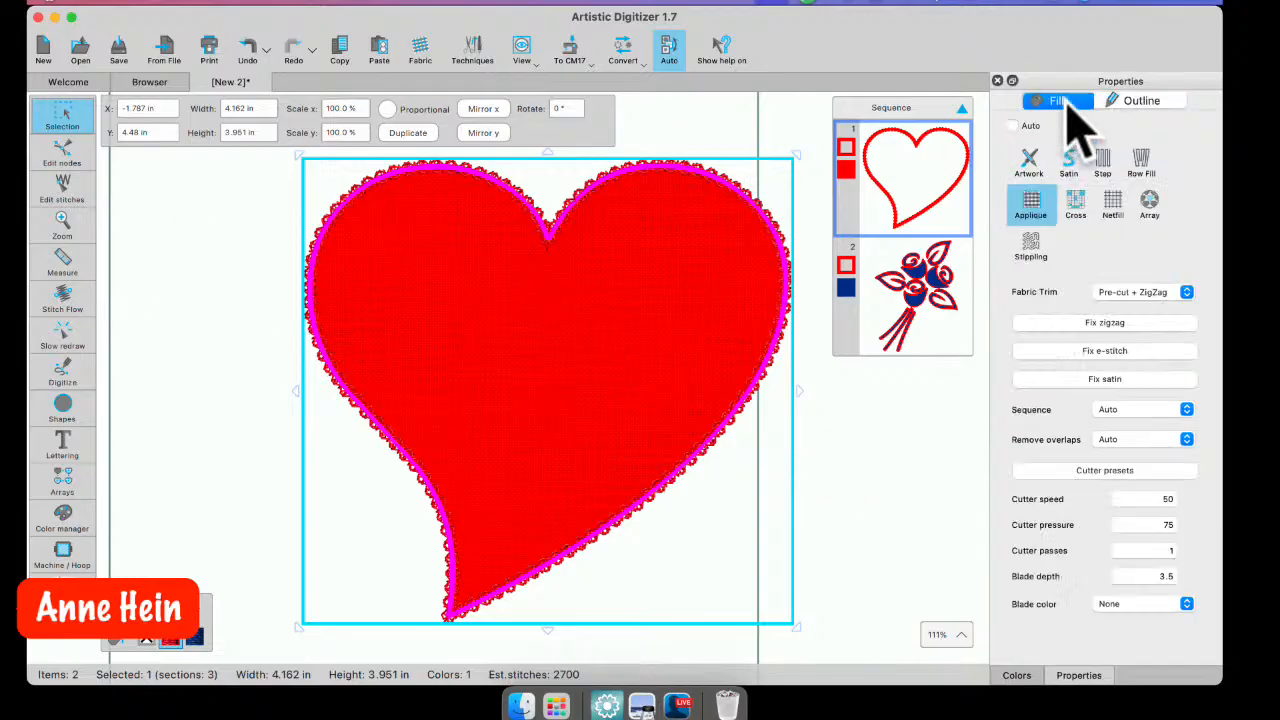
- Simulate the stitching of the pre-cut zigzag heart with its decorative running edge and return to the design
left_click(70, 338)
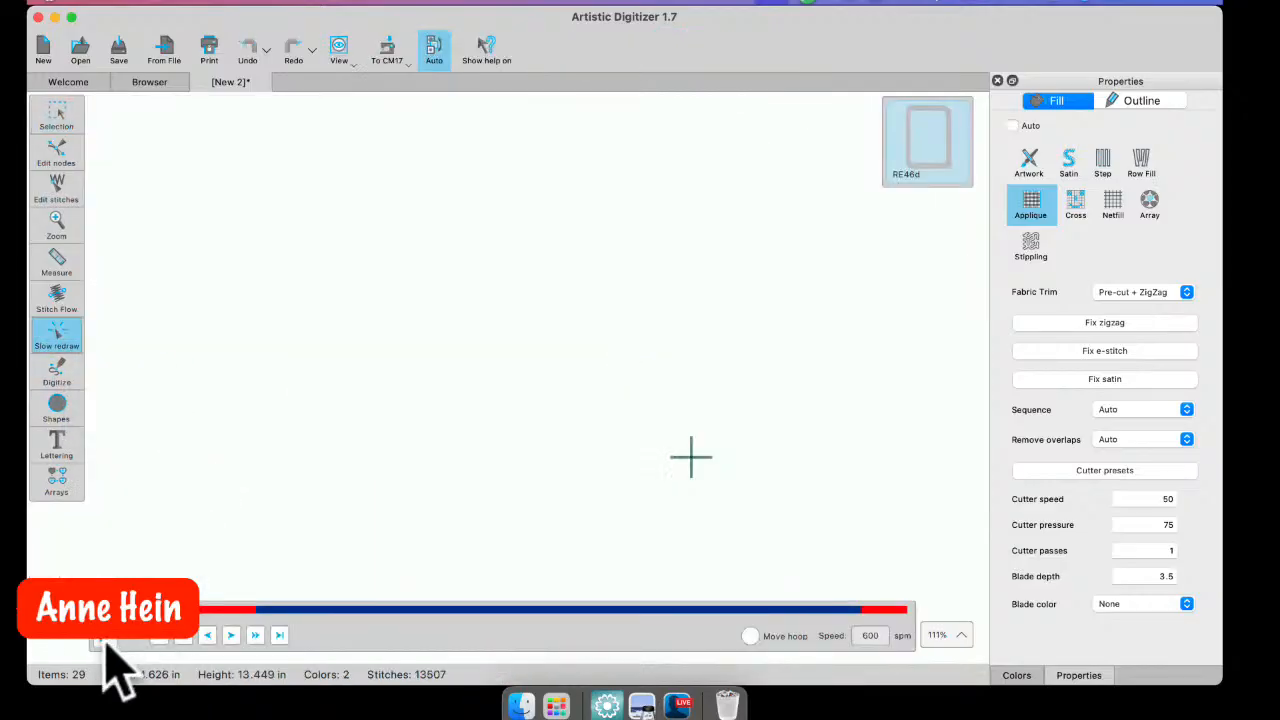
left_click(101, 638)
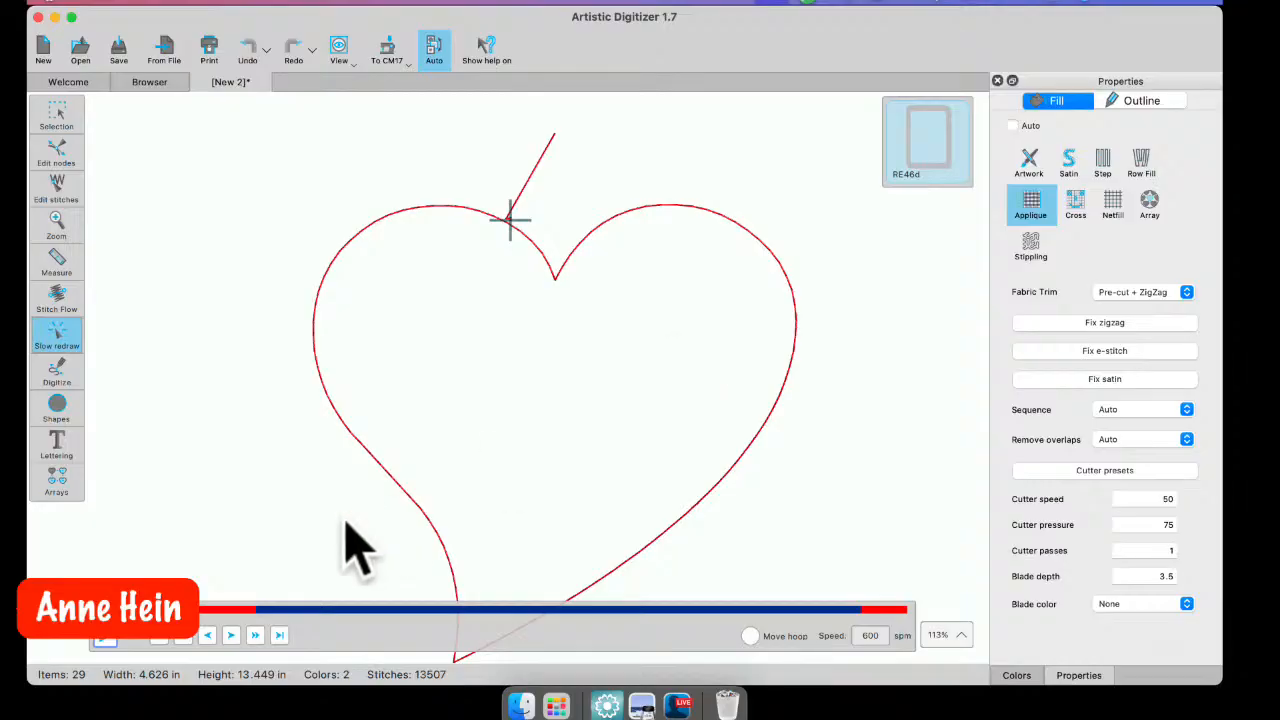
left_click(109, 638)
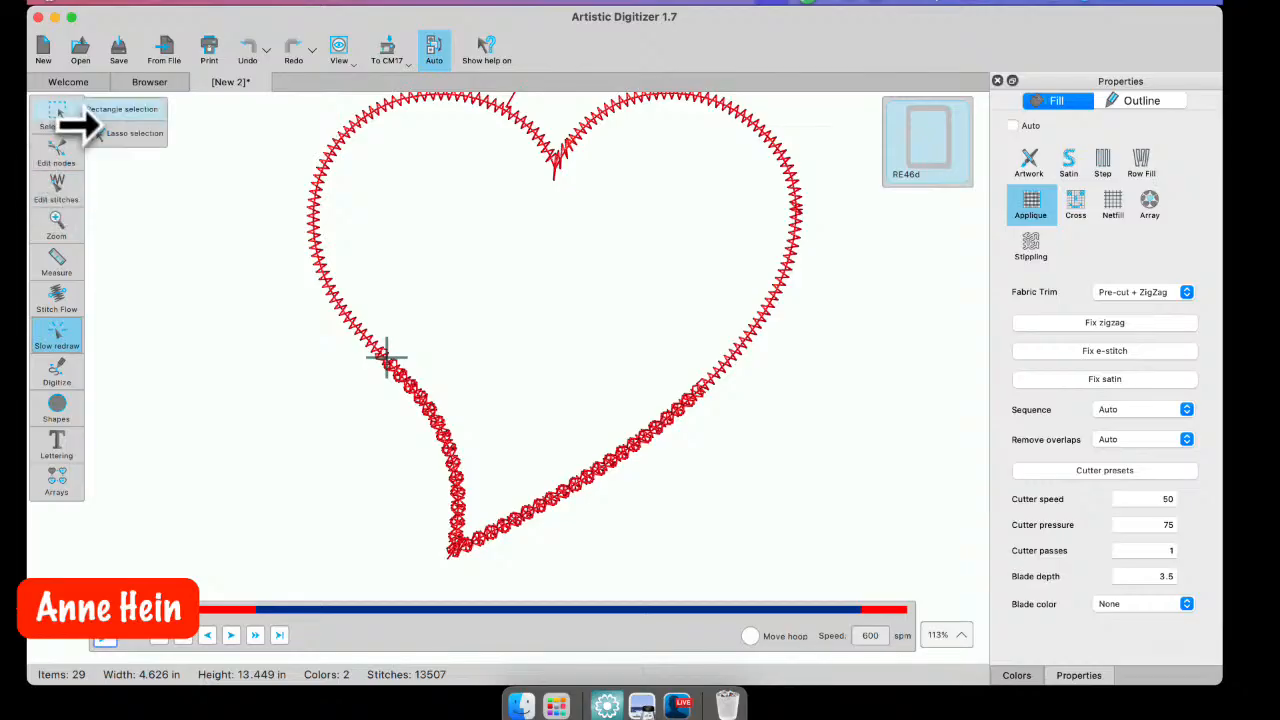
left_click(56, 115)
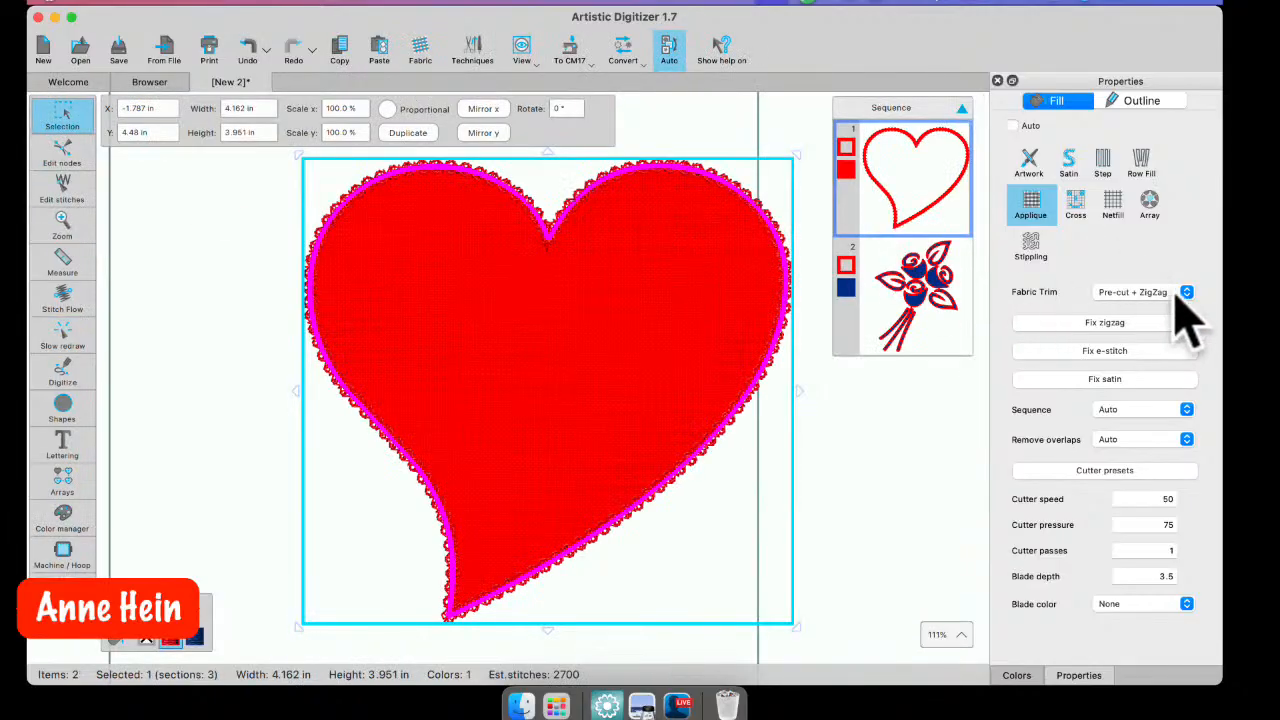
- Try Pre-cut + glue as the heart's Fabric Trim and check its stitch order with the slow redraw
left_click(1186, 293)
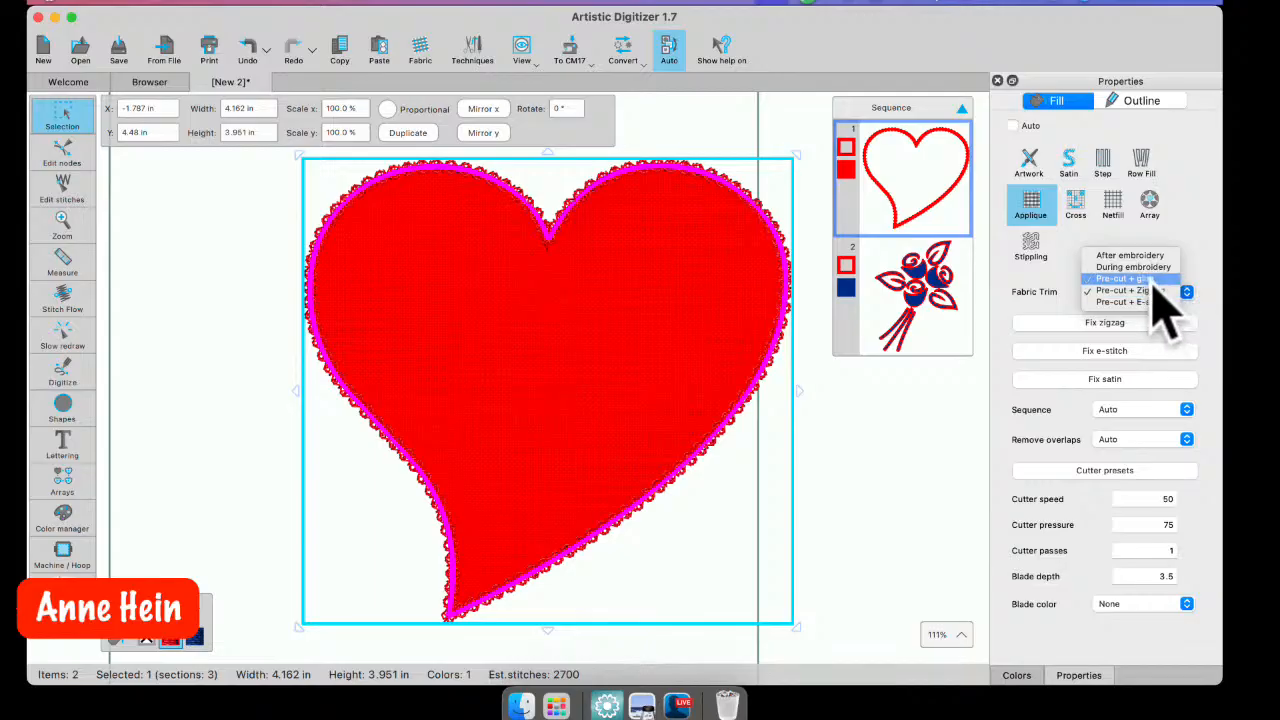
left_click(1150, 279)
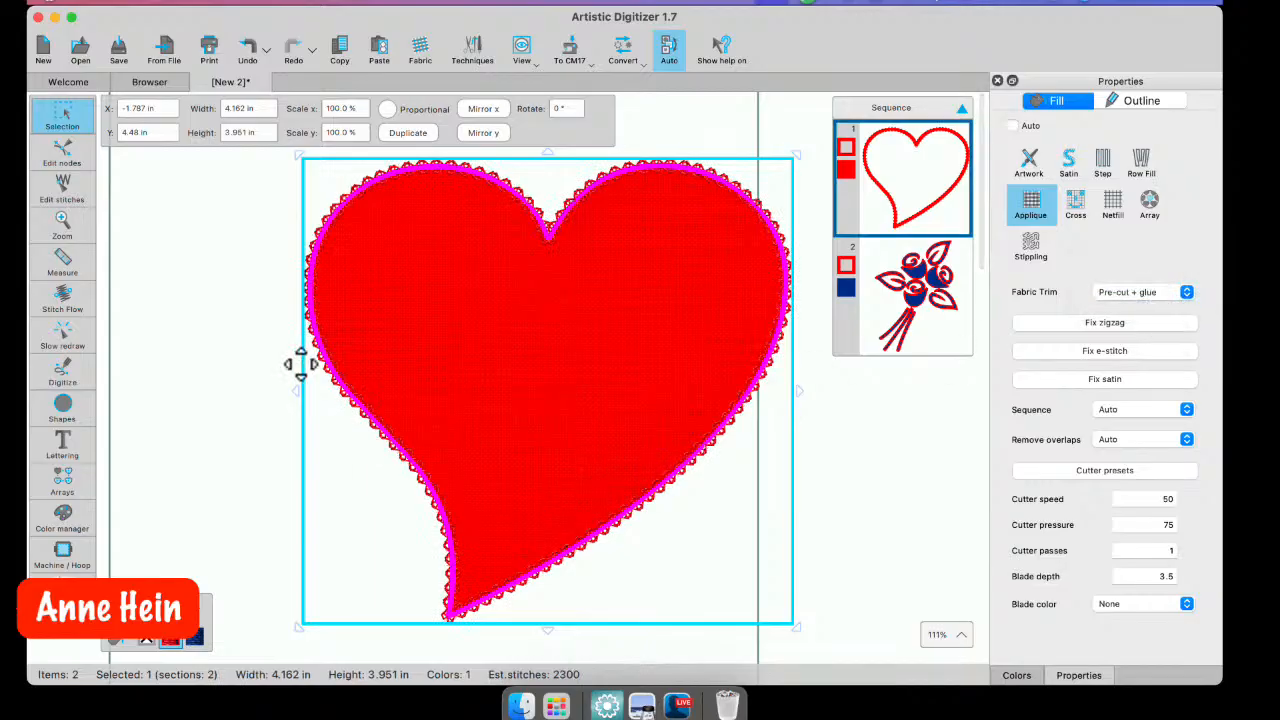
left_click(75, 343)
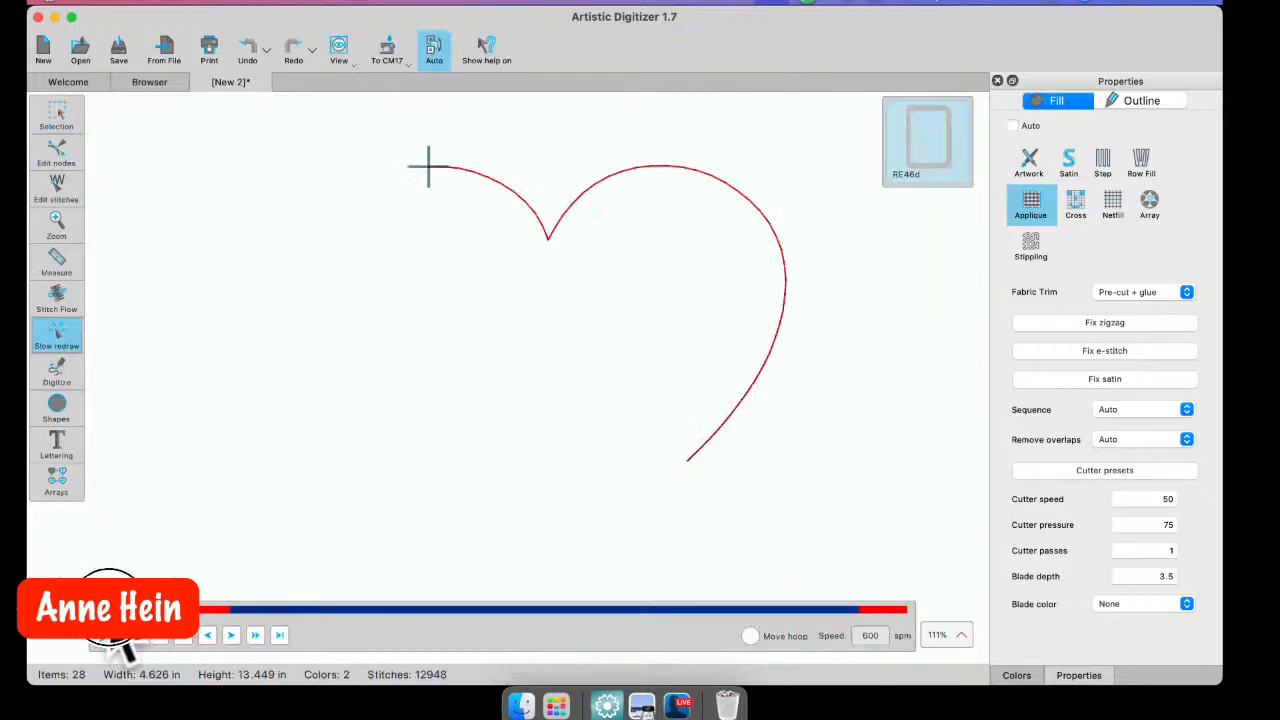
left_click_drag(125, 609, 141, 609)
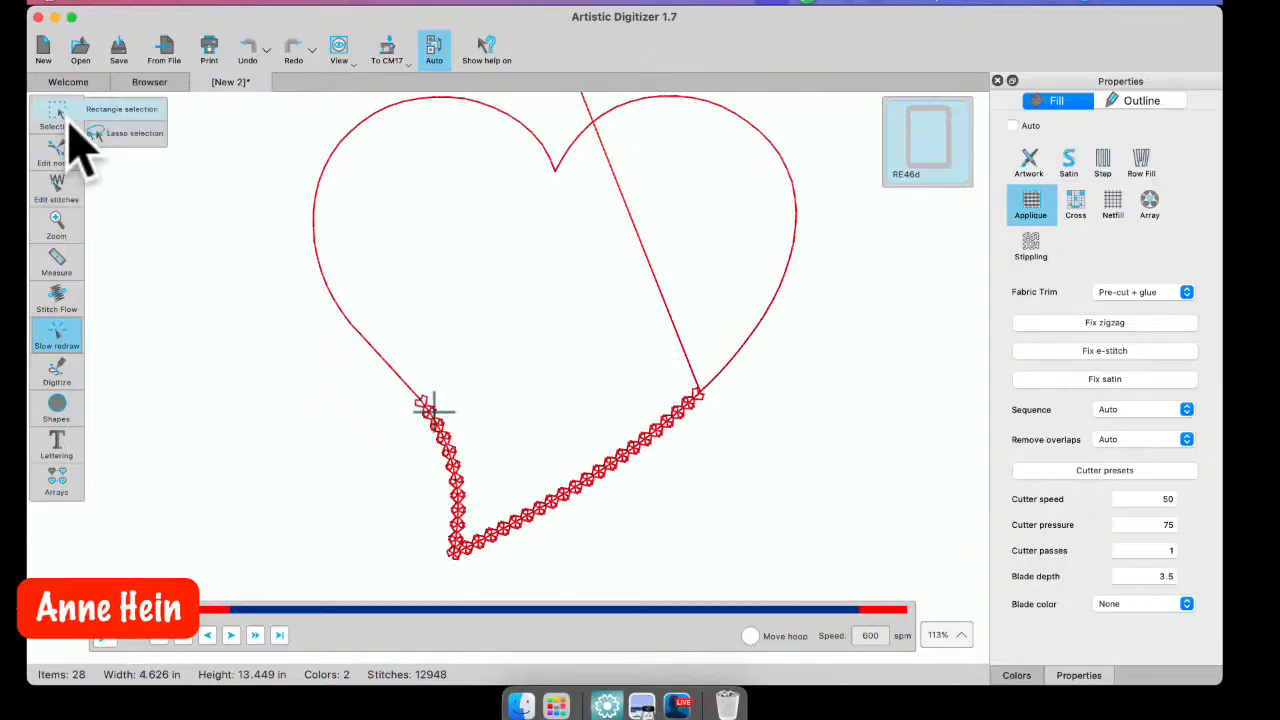
left_click(60, 115)
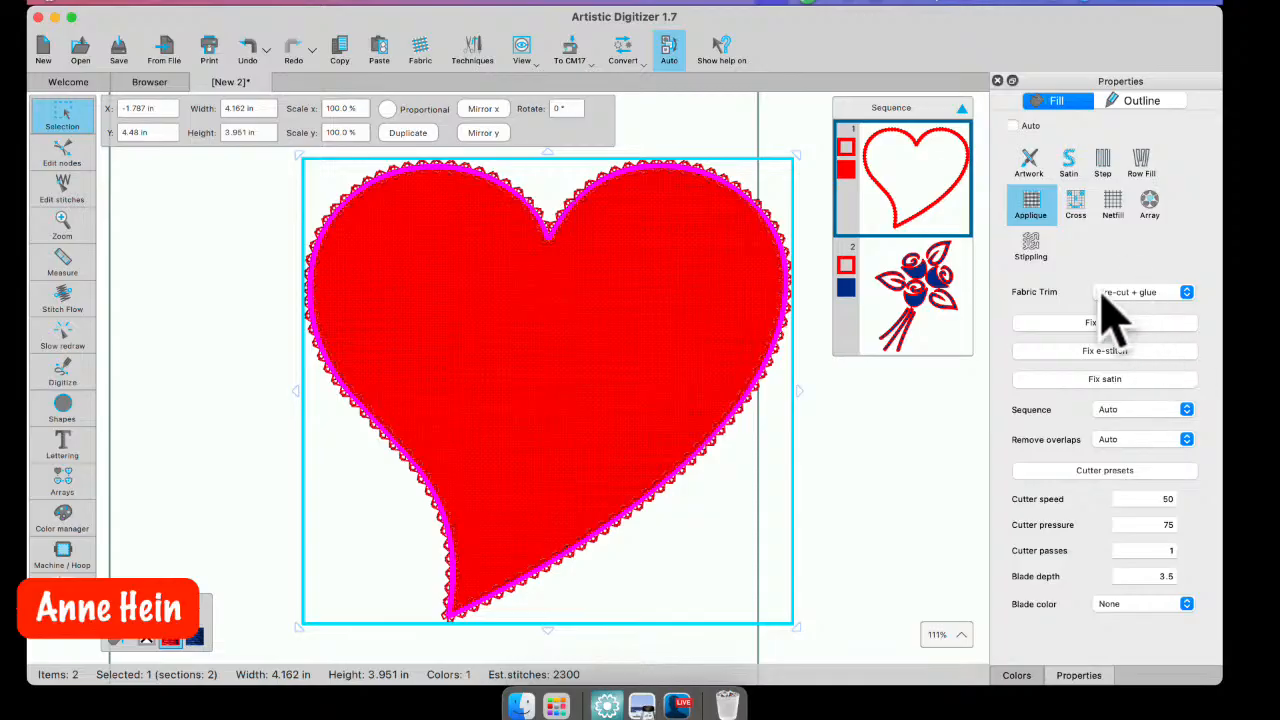
- Give the heart applique a satin edge and set its Fabric Trim back to Pre-cut + ZigZag
left_click(1116, 381)
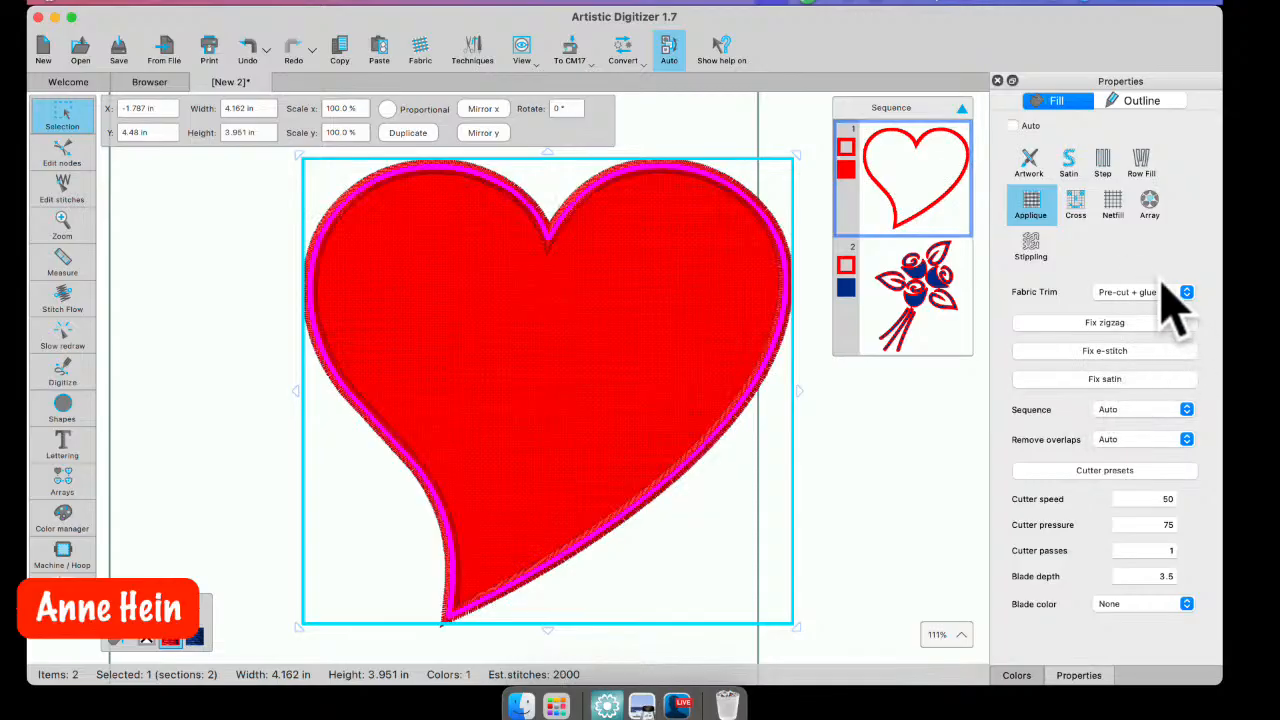
left_click(1188, 292)
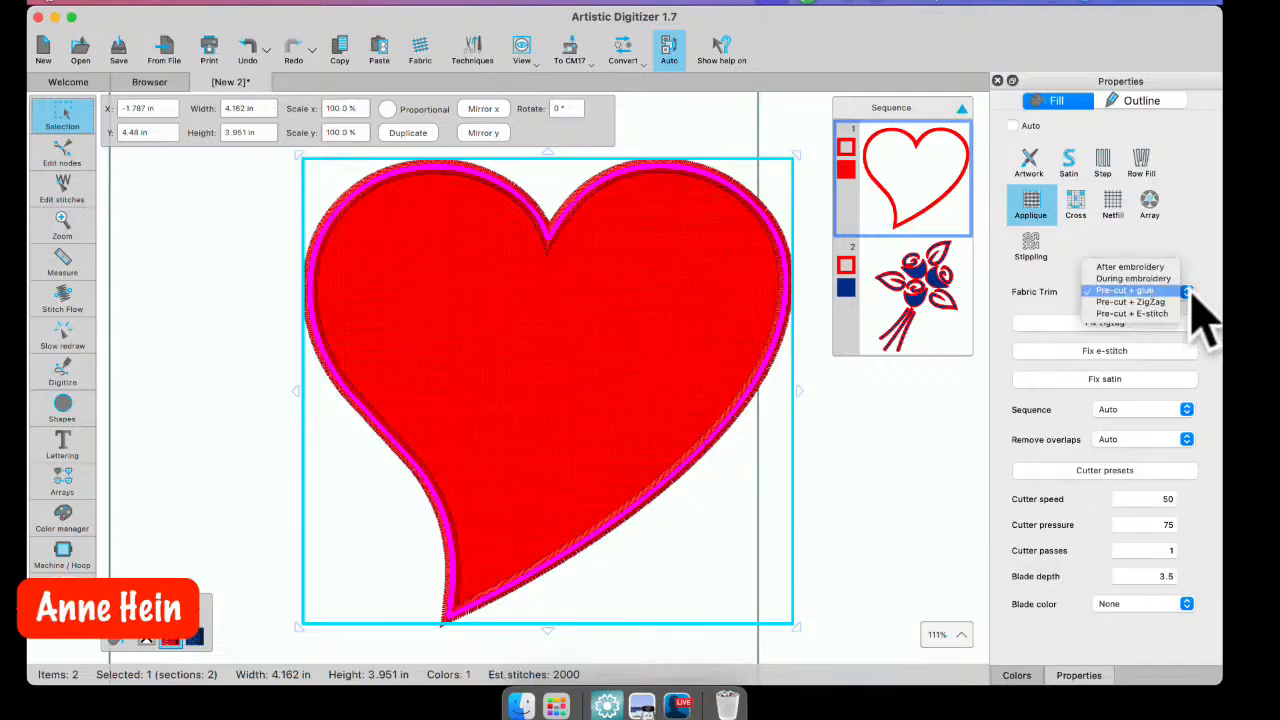
left_click(1150, 301)
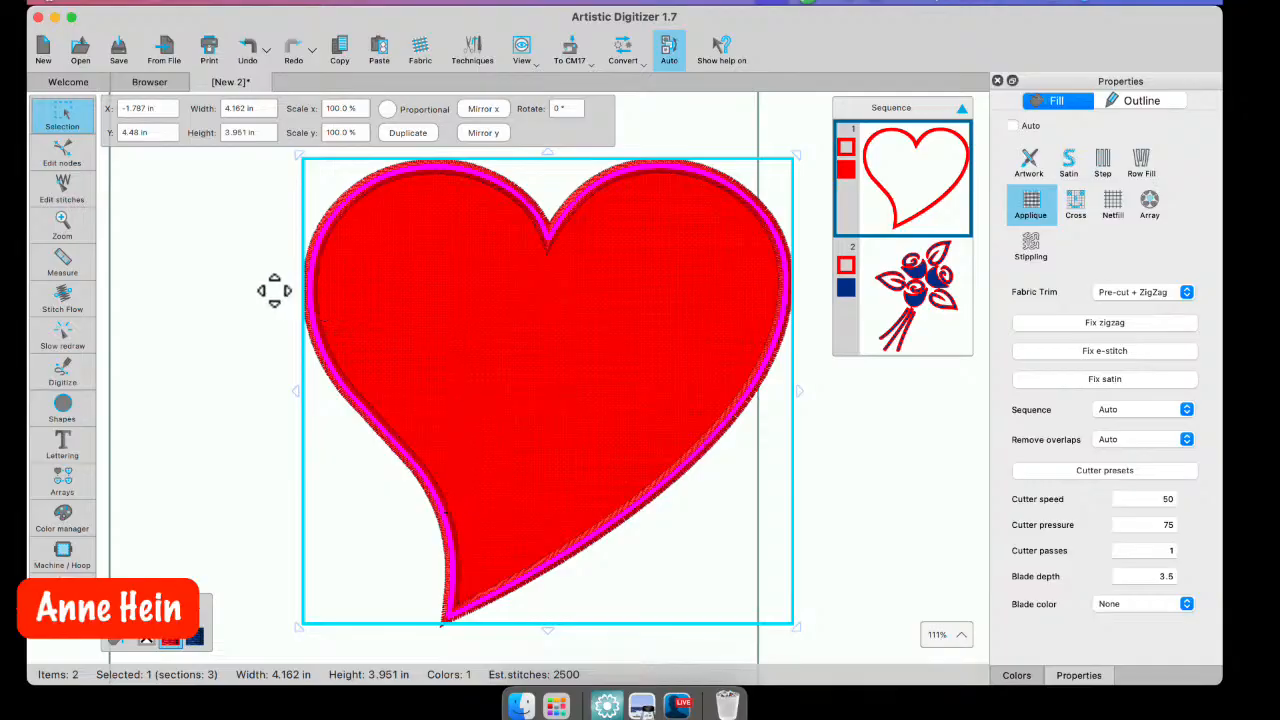
- Simulate the stitch sequence of the satin-edged, pre-cut zigzag heart, skip ahead through it and return to the design
left_click(70, 372)
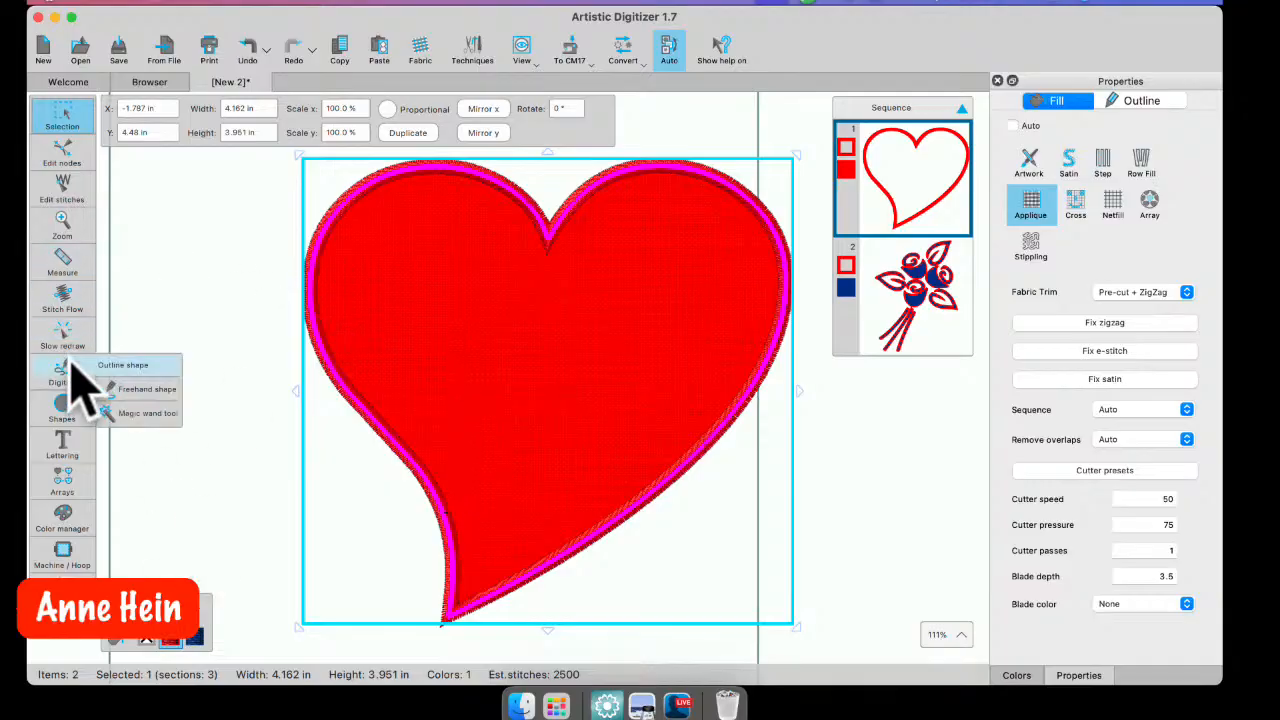
left_click(130, 370)
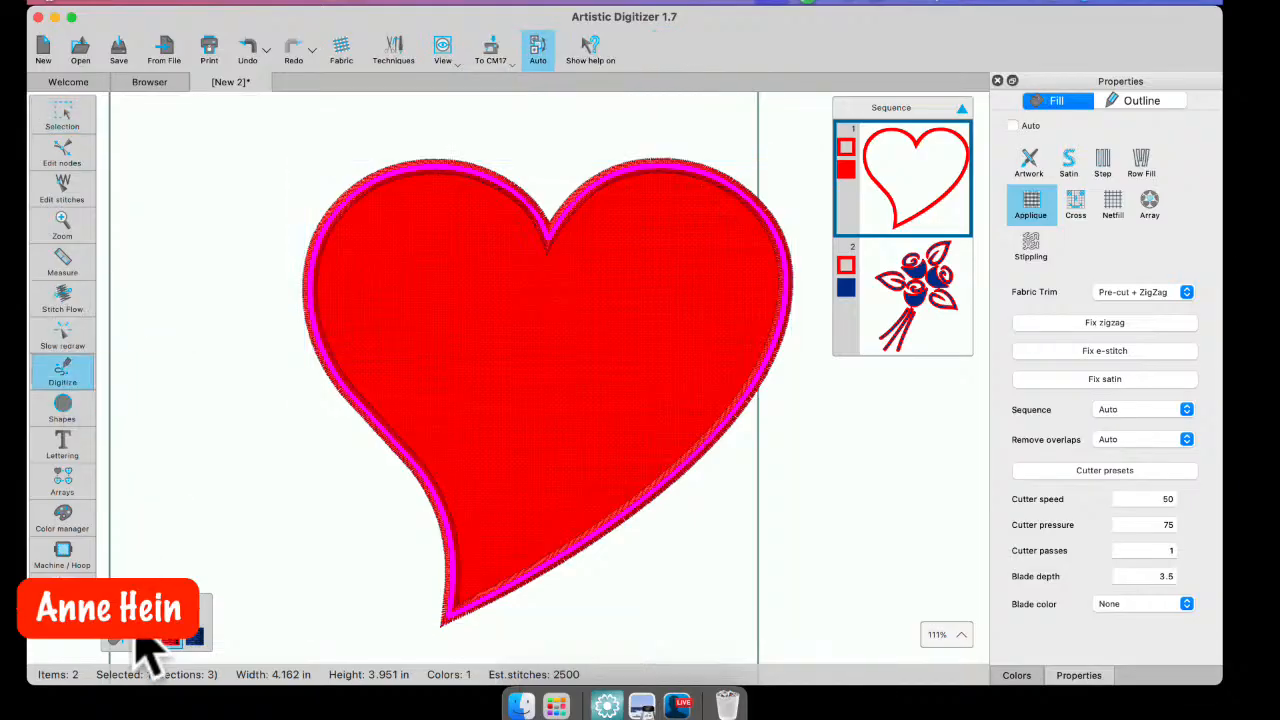
left_click(82, 352)
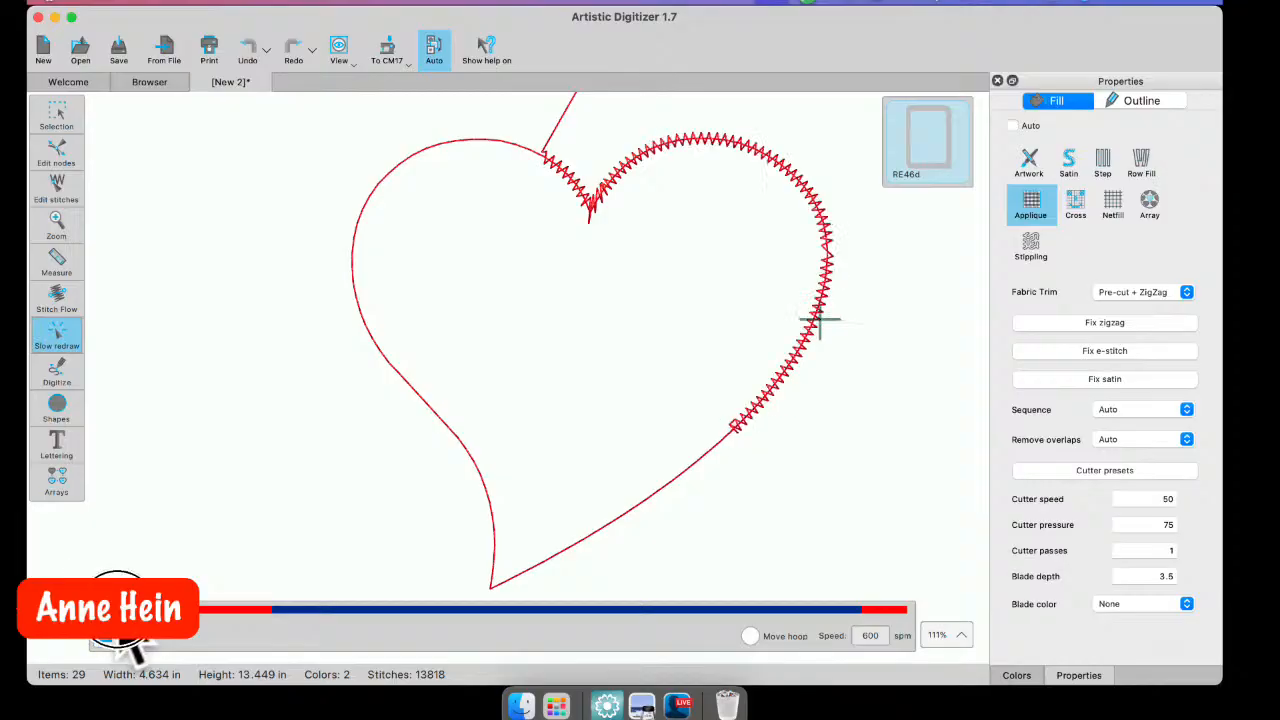
left_click_drag(138, 612, 238, 549)
left_click(52, 116)
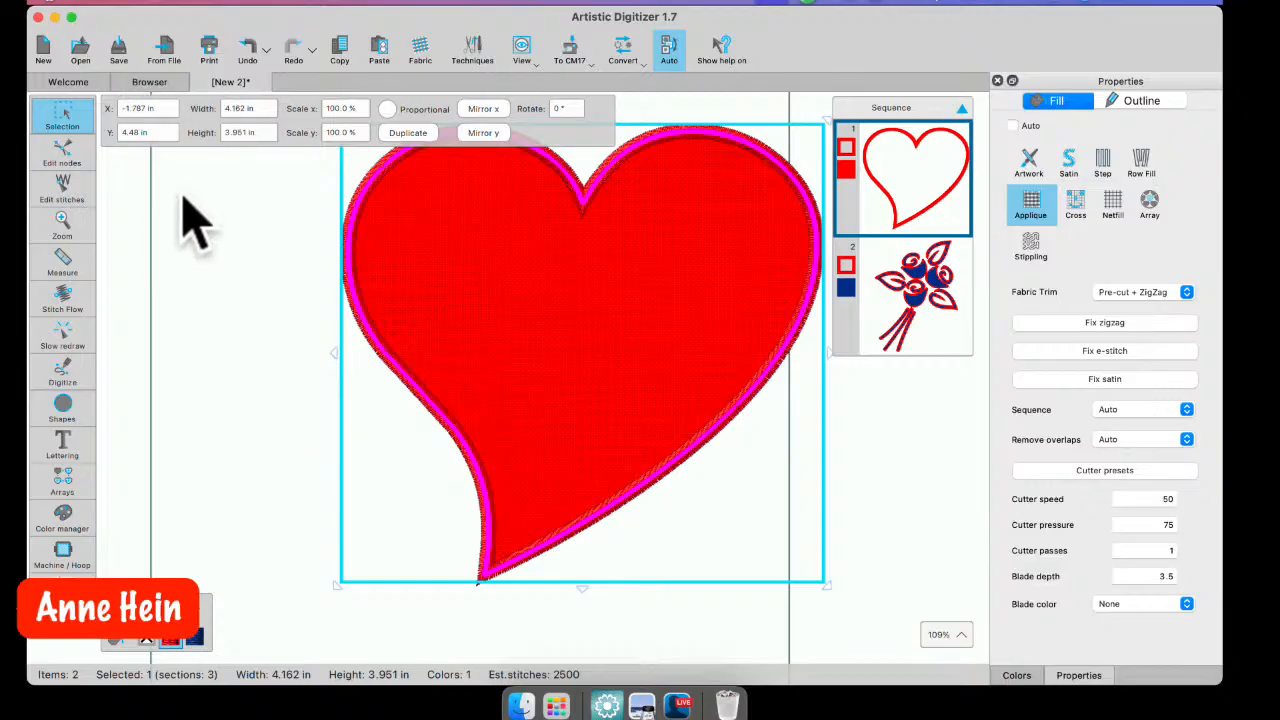
- Open the heart's cutter export for the Artistic edge USB, review its cutting template and close it without cutting
left_click(142, 3)
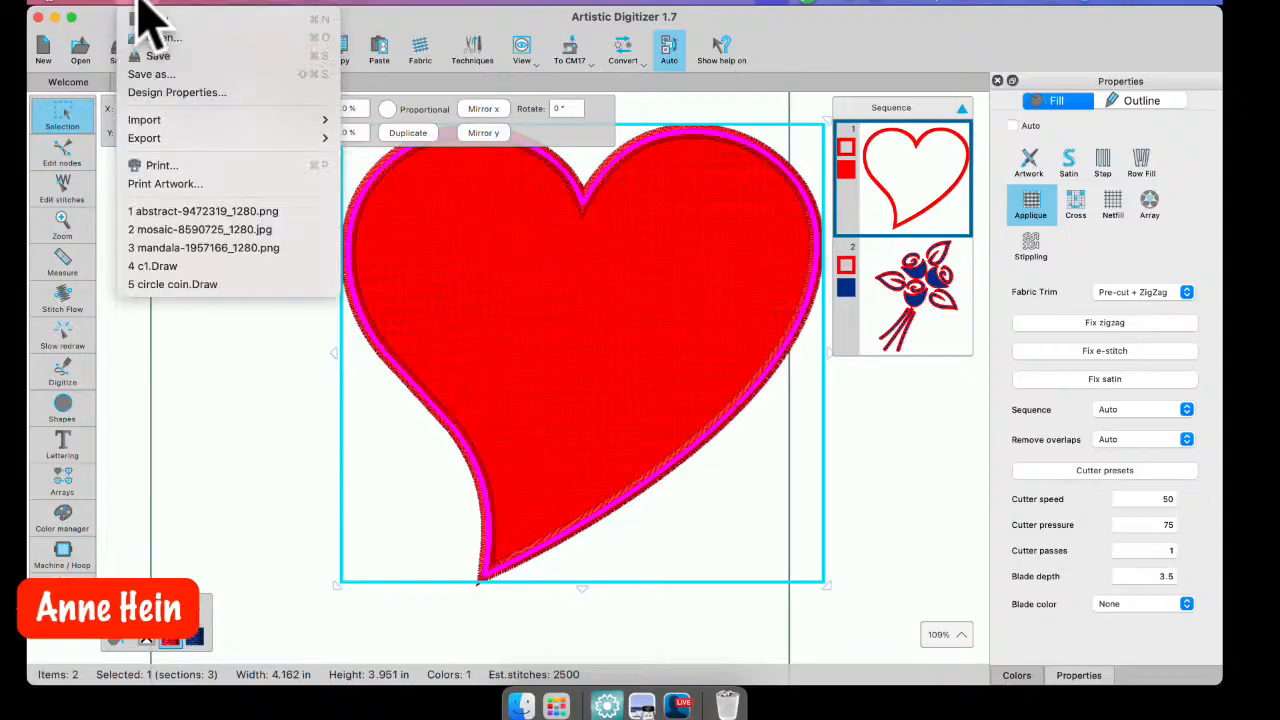
mouse_move(153, 136)
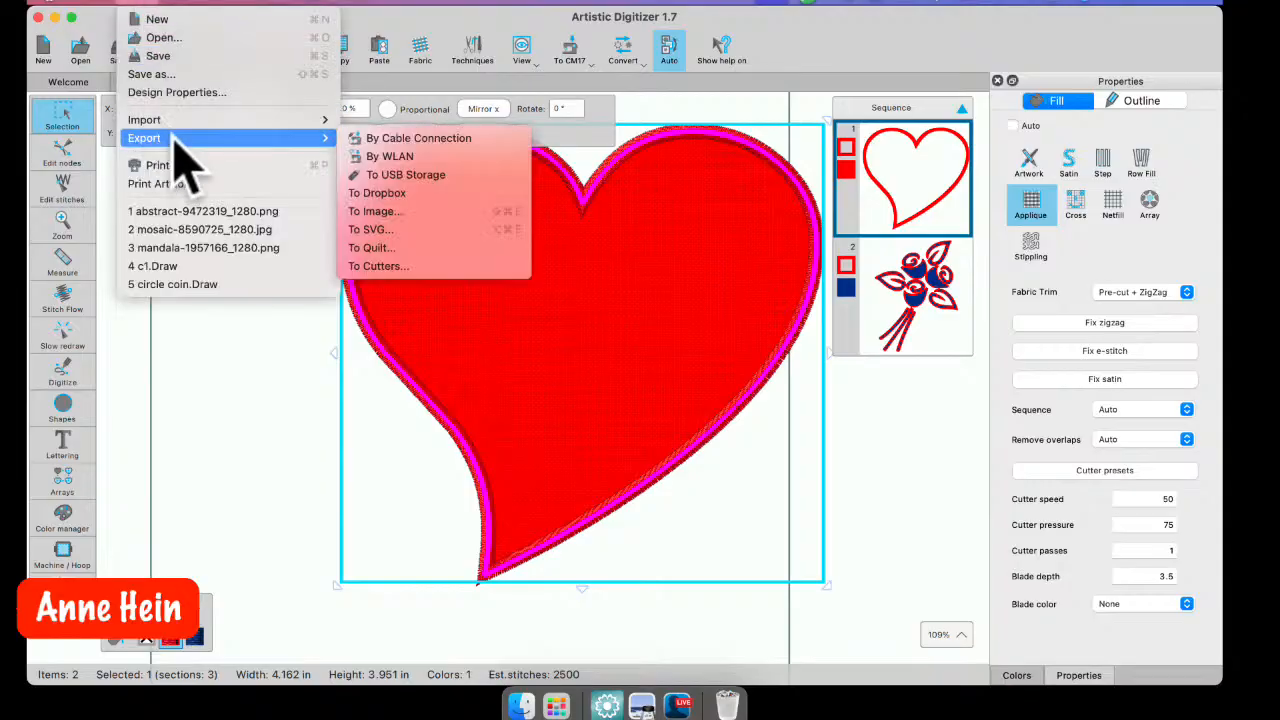
left_click(404, 267)
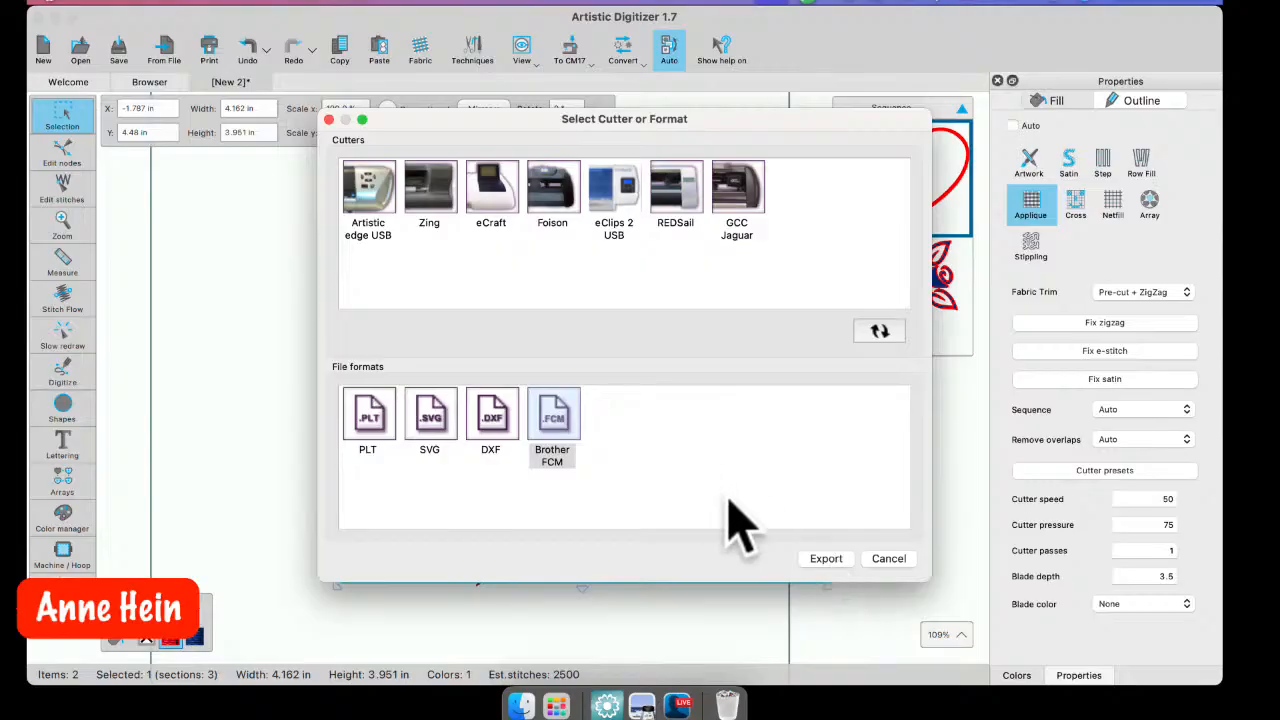
left_click(370, 205)
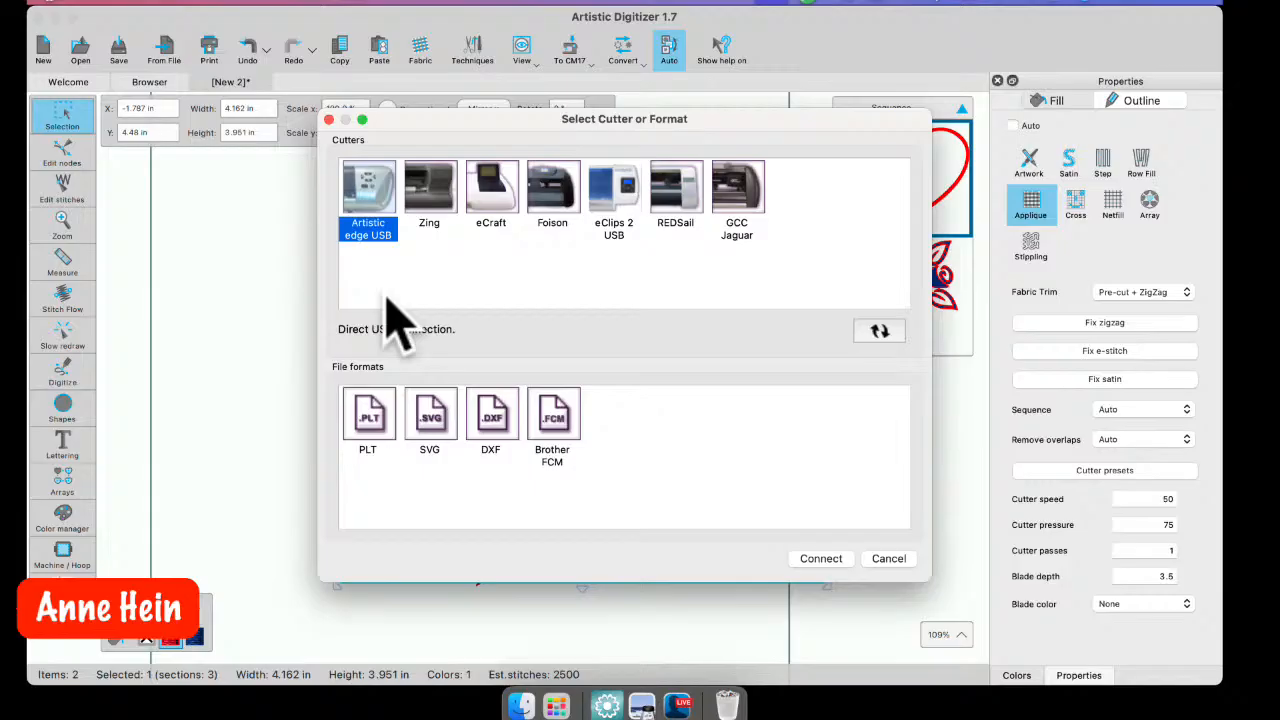
left_click(830, 560)
left_click(686, 373)
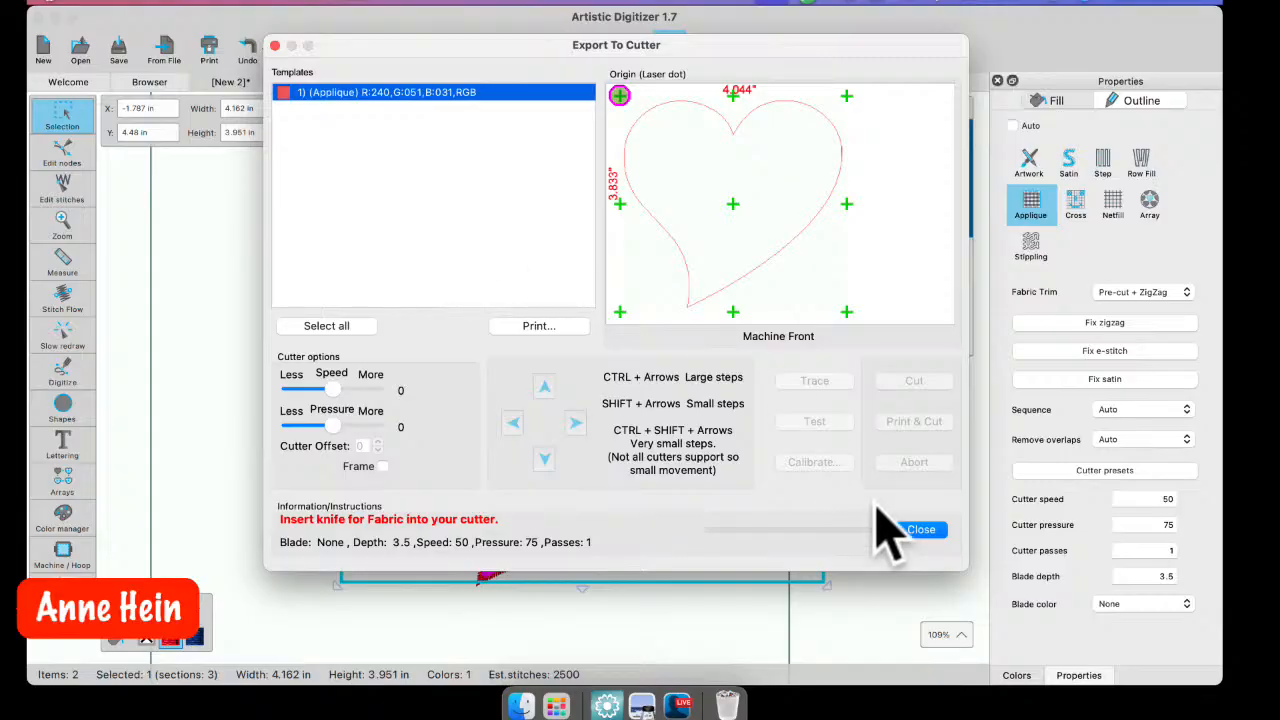
left_click(925, 530)
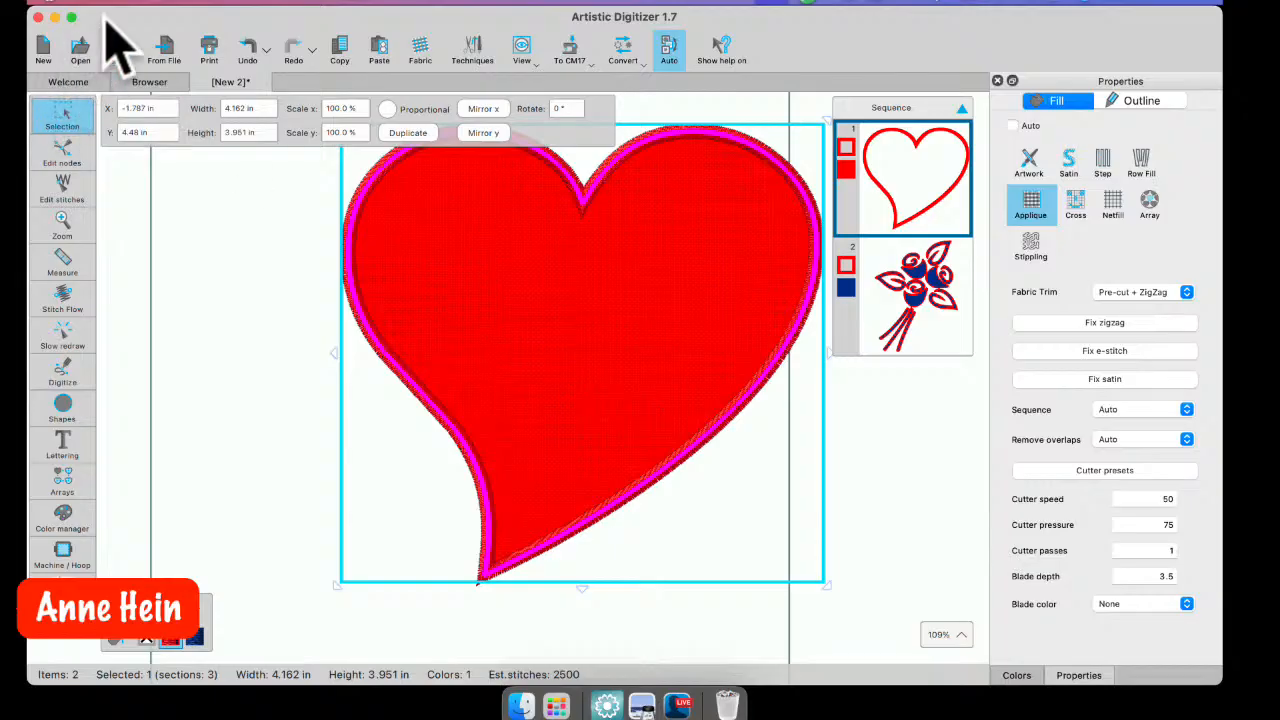
- Save the design as [New 2] in the March 27 folder using the Design Files (*.Draw) format
left_click(141, 4)
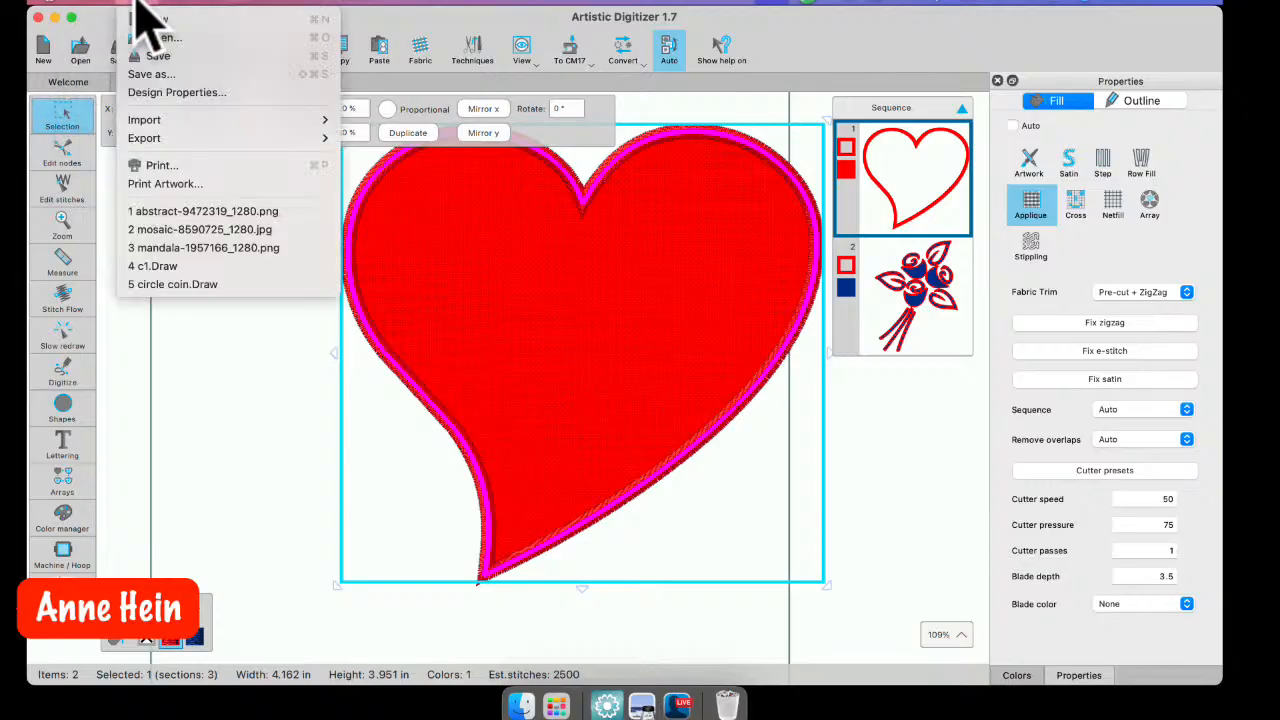
left_click(150, 76)
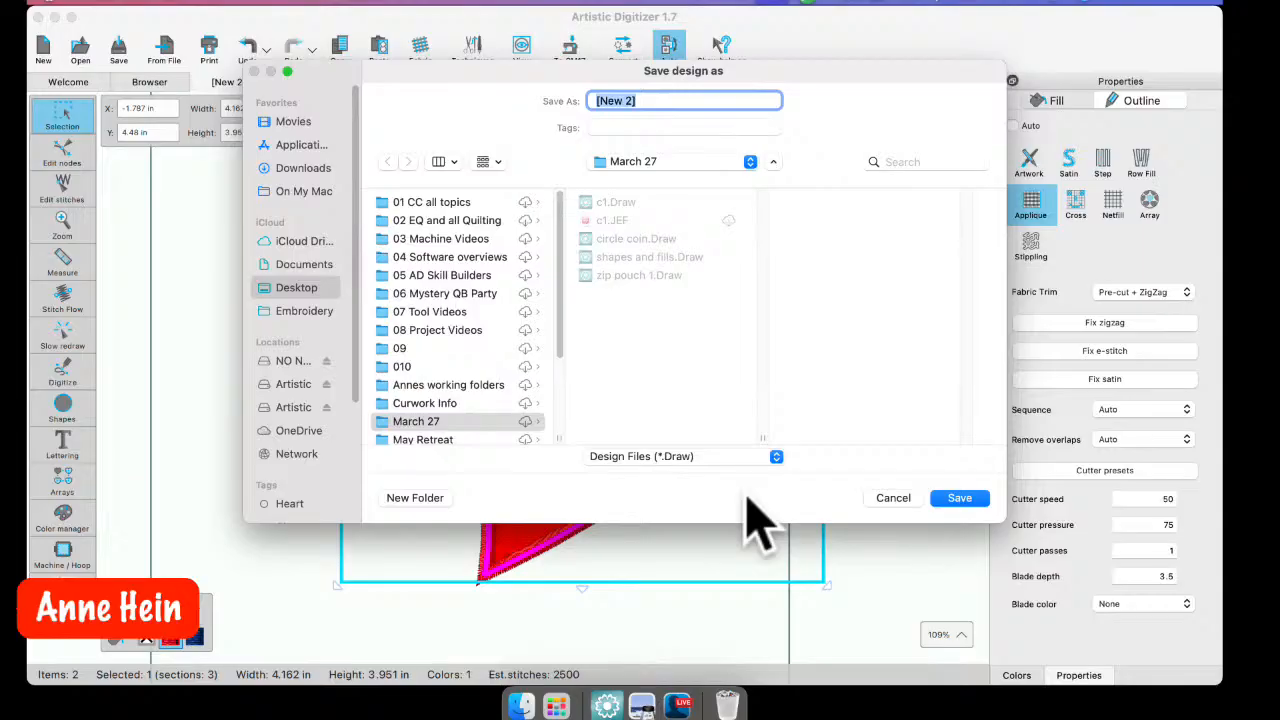
left_click(777, 457)
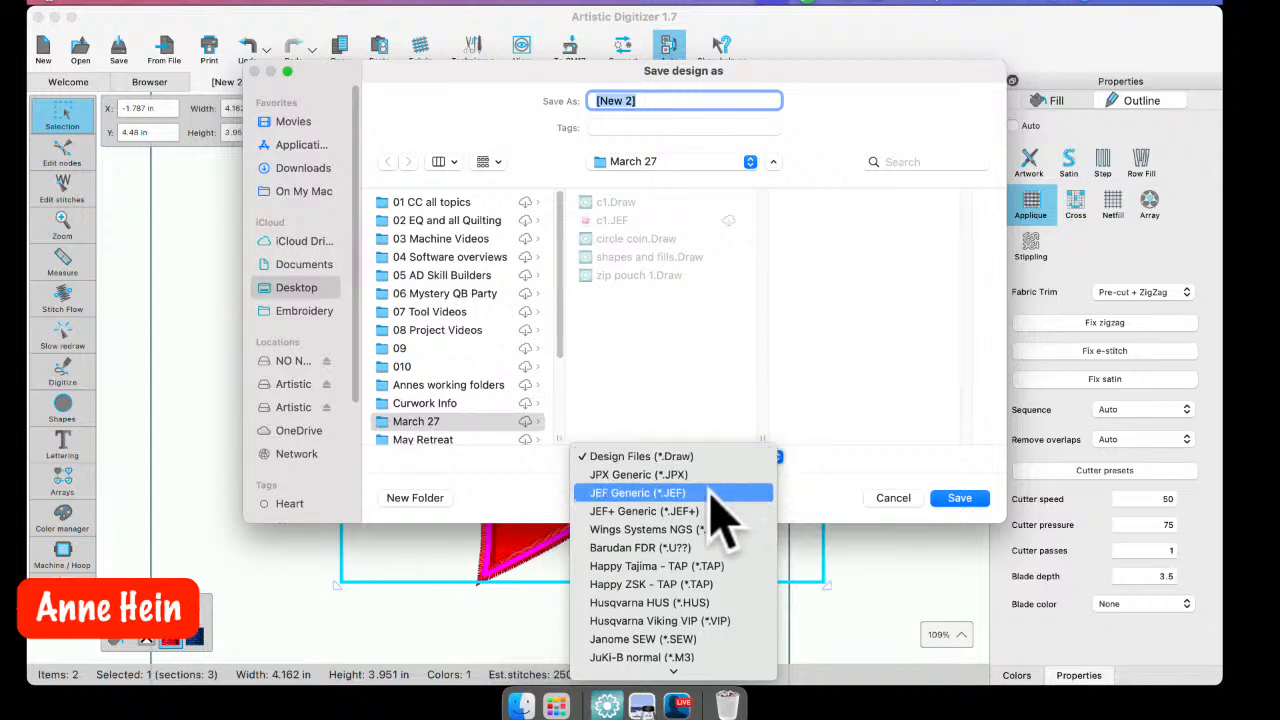
left_click(818, 510)
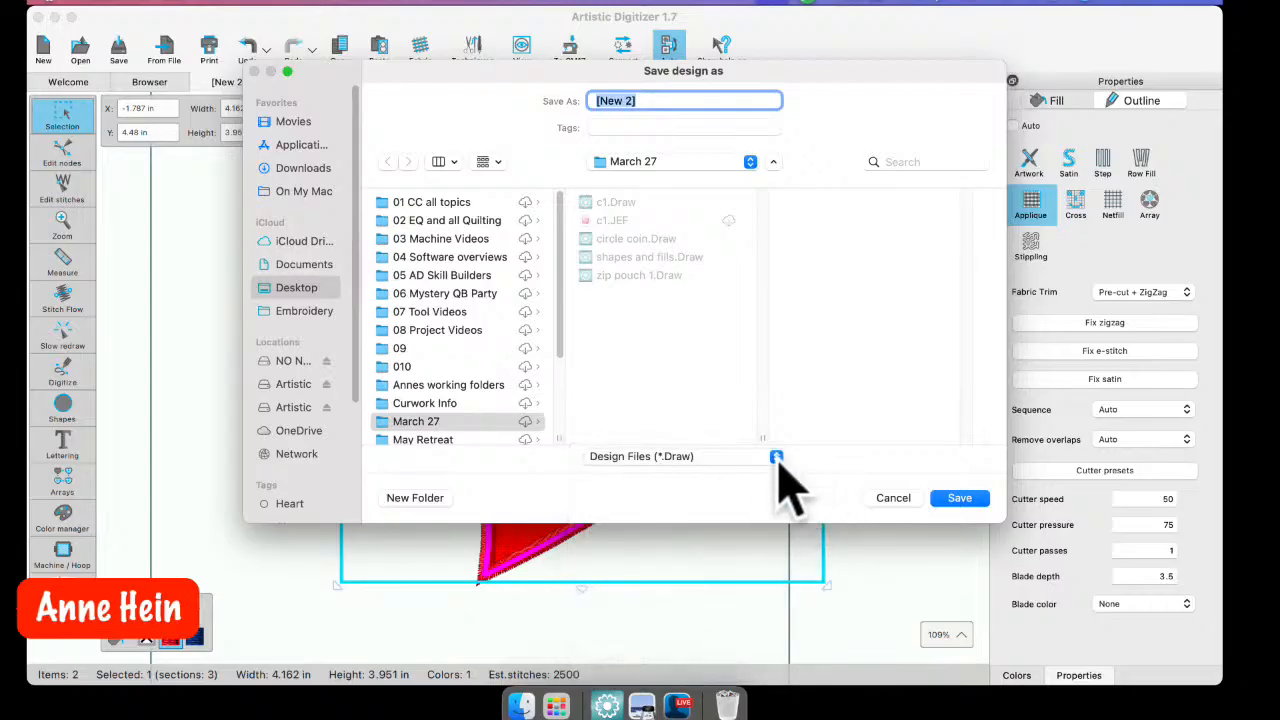
left_click(958, 498)
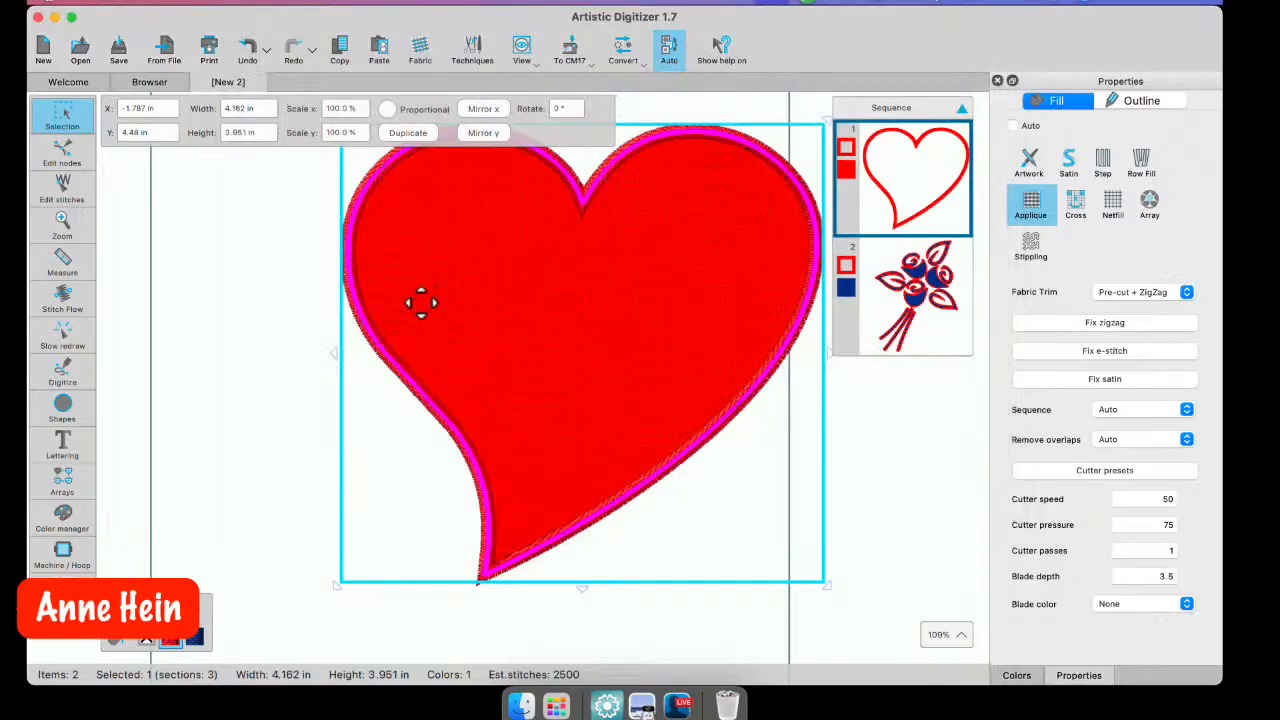
- Look over the options for sending the design to the CM17 and deselect the heart
left_click(576, 50)
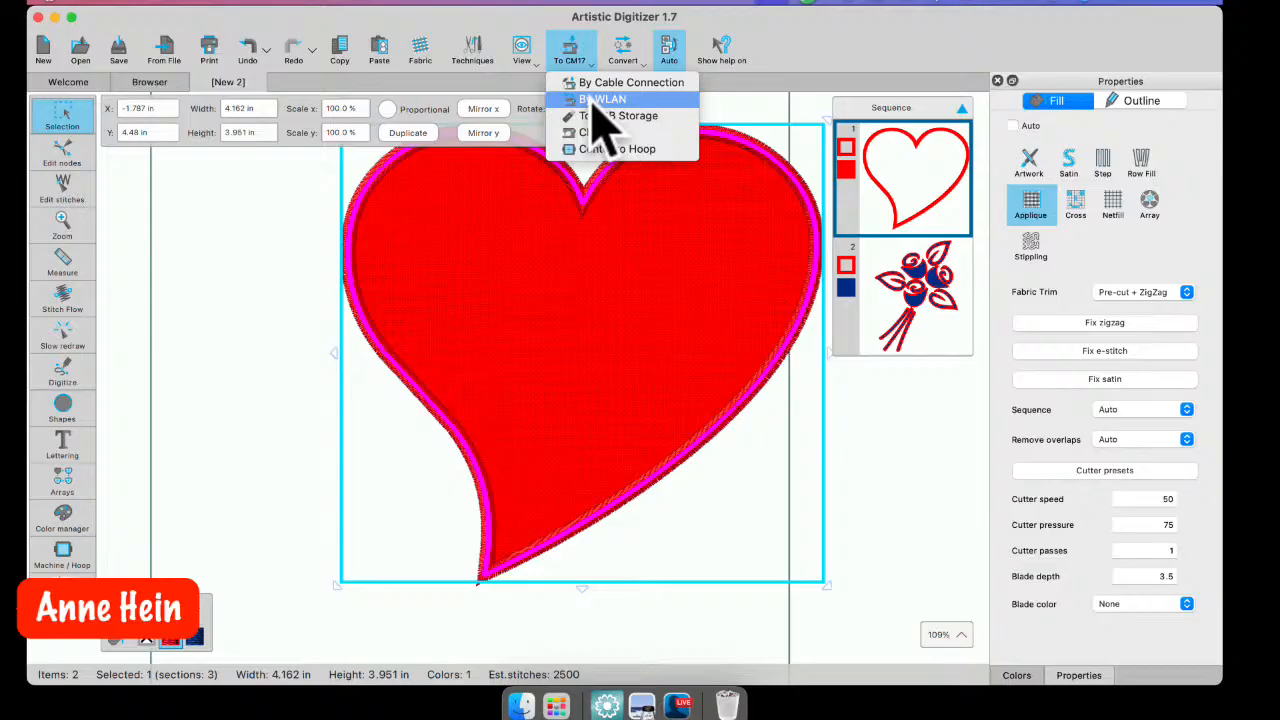
left_click(258, 209)
left_click(263, 207)
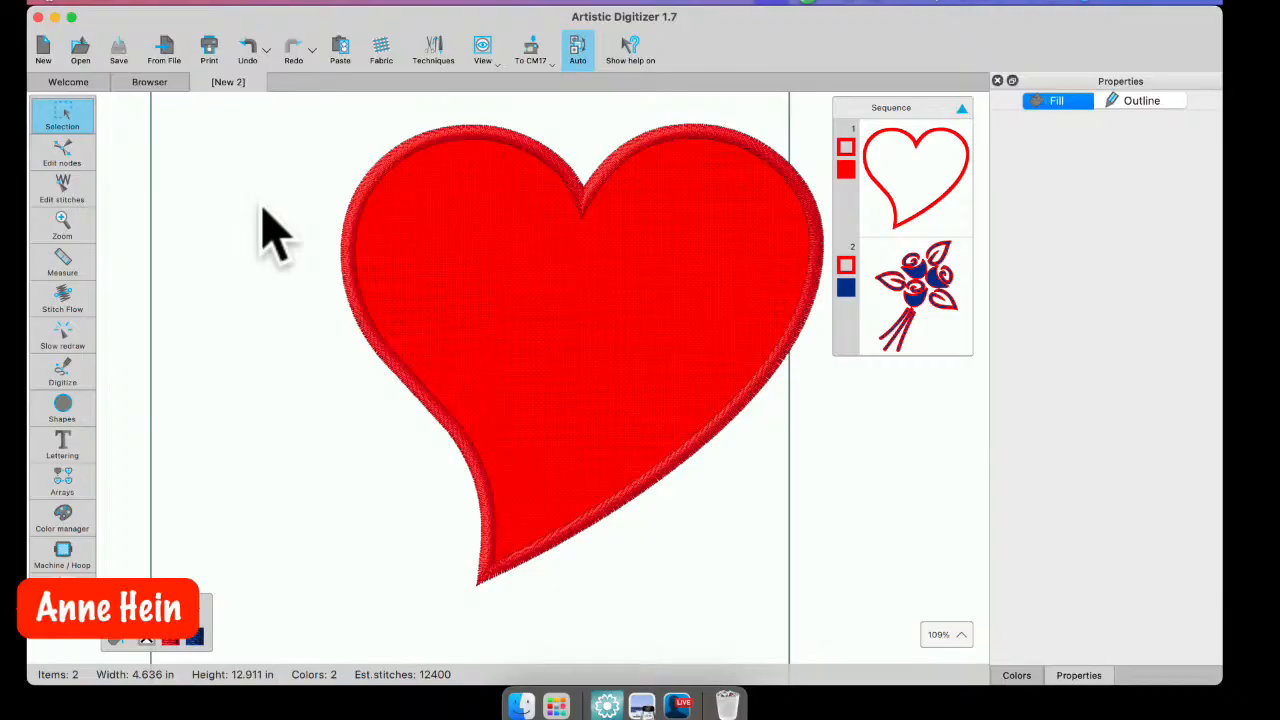
- Open the USB storage export, decline preparing the NO NAME drive for CM17, review the file formats and close without exporting
left_click(143, 3)
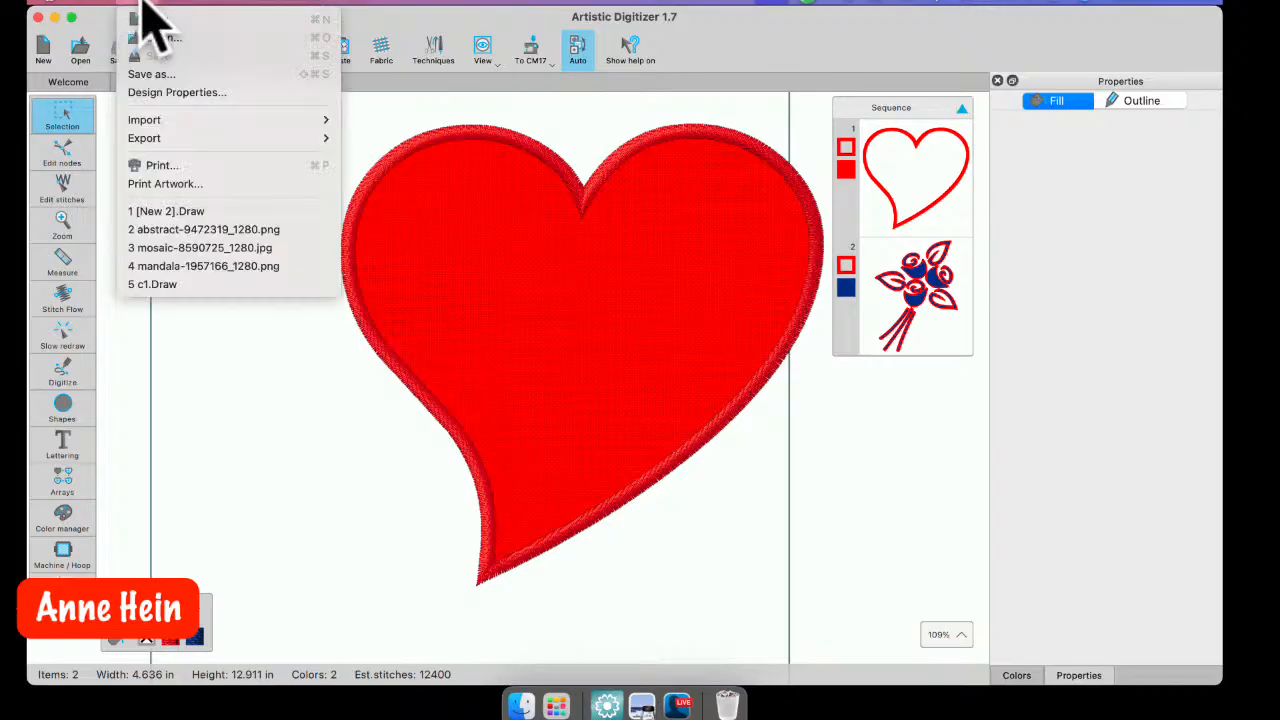
mouse_move(150, 140)
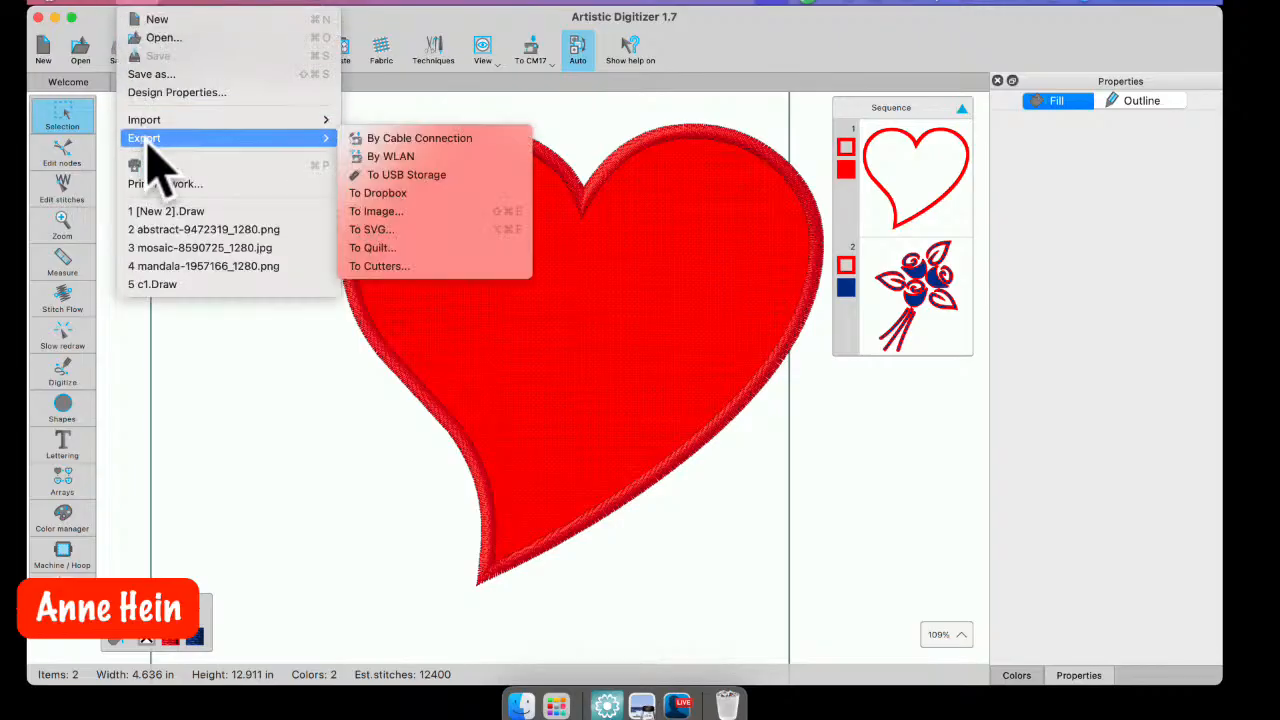
left_click(398, 176)
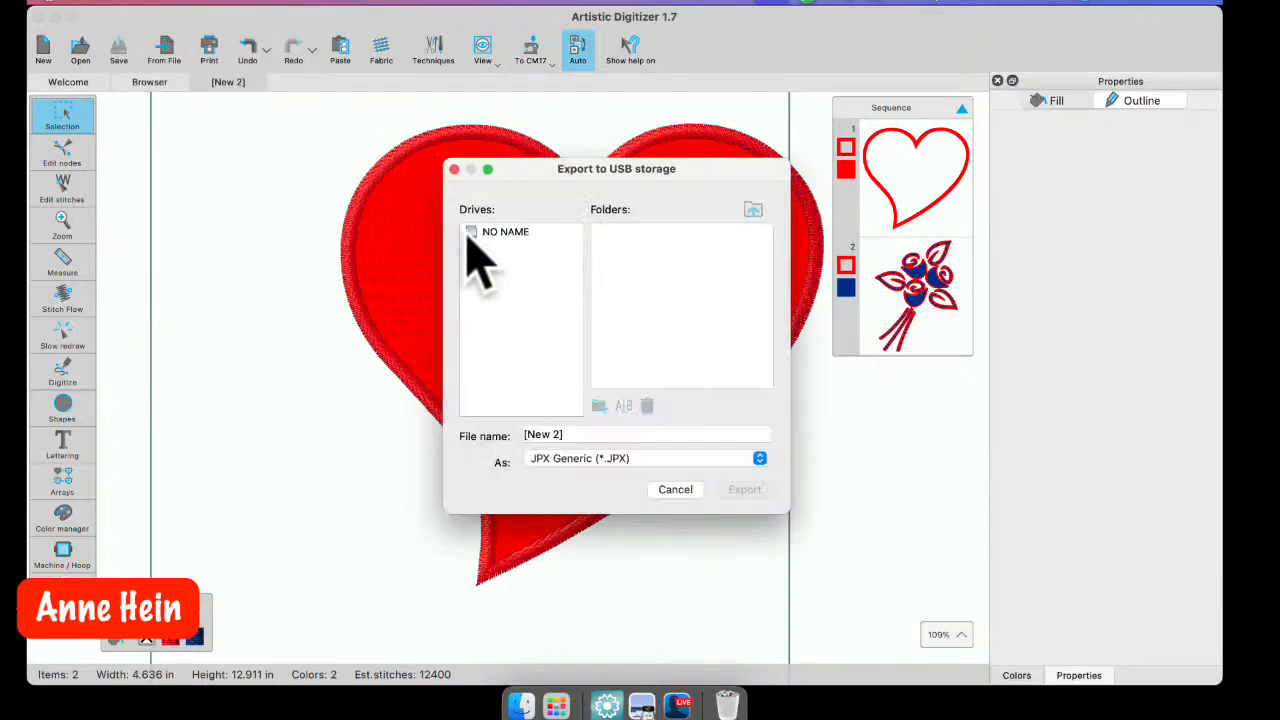
left_click(492, 234)
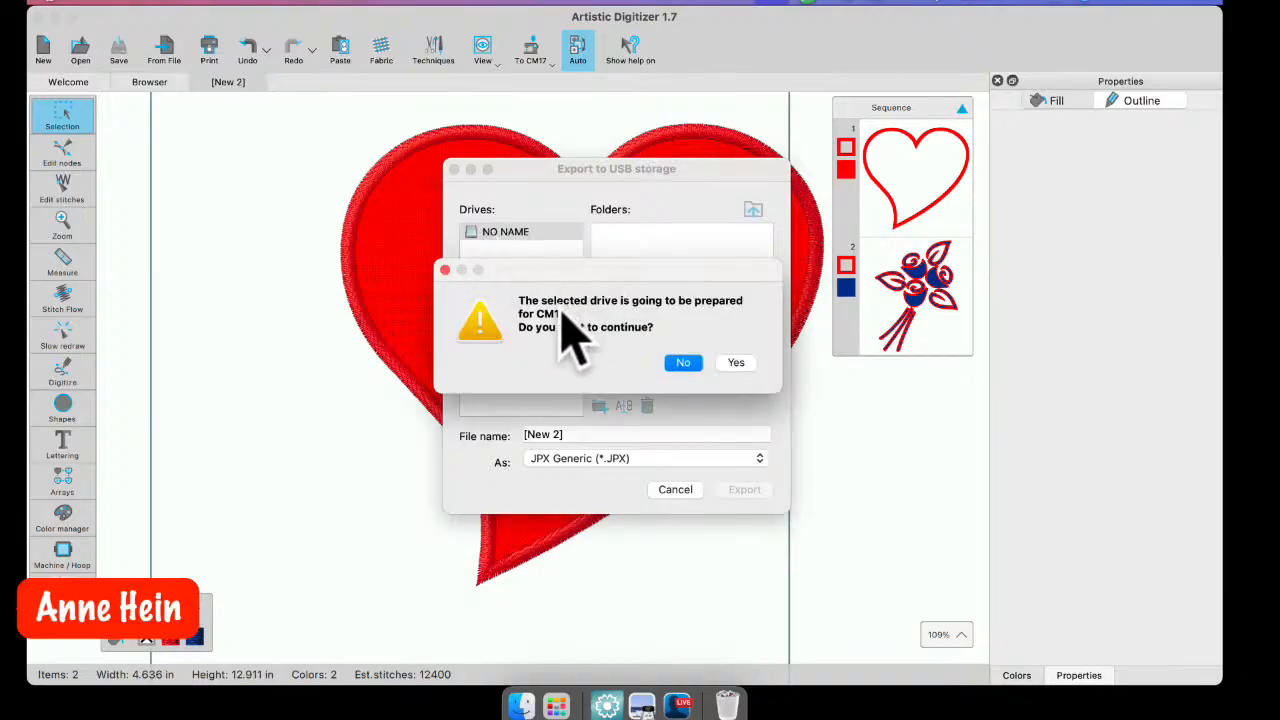
left_click(683, 363)
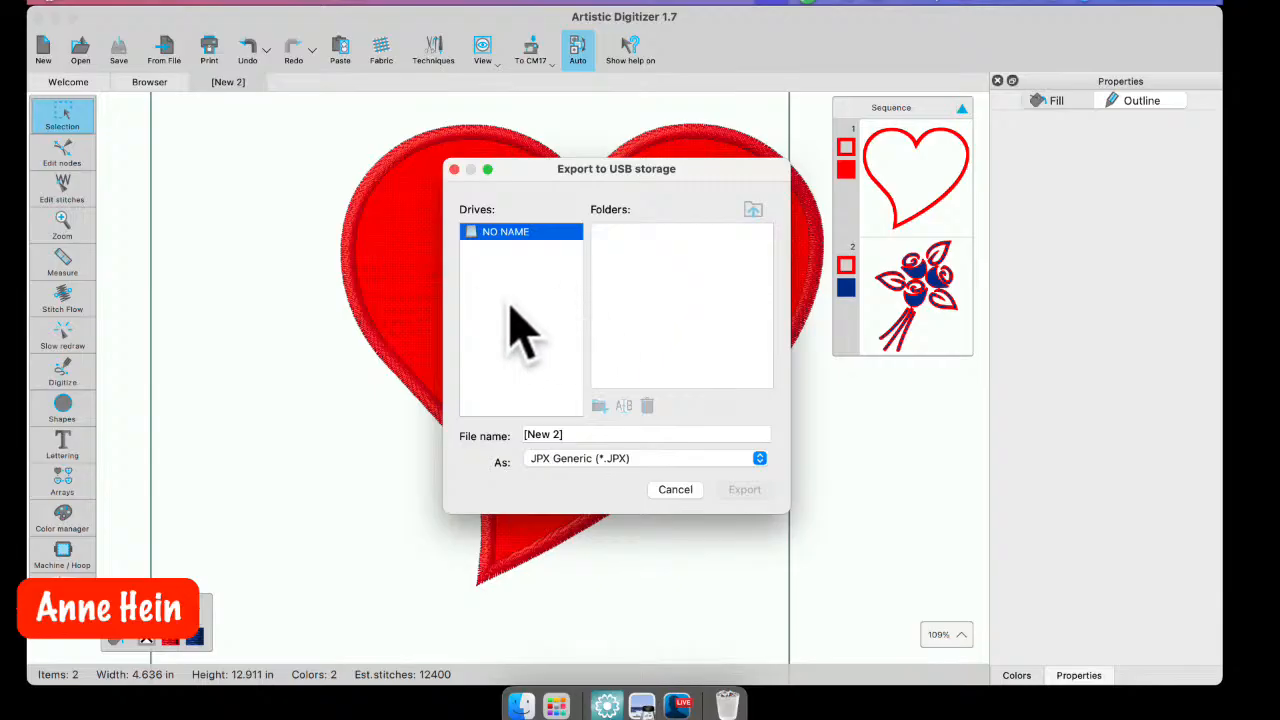
left_click(760, 458)
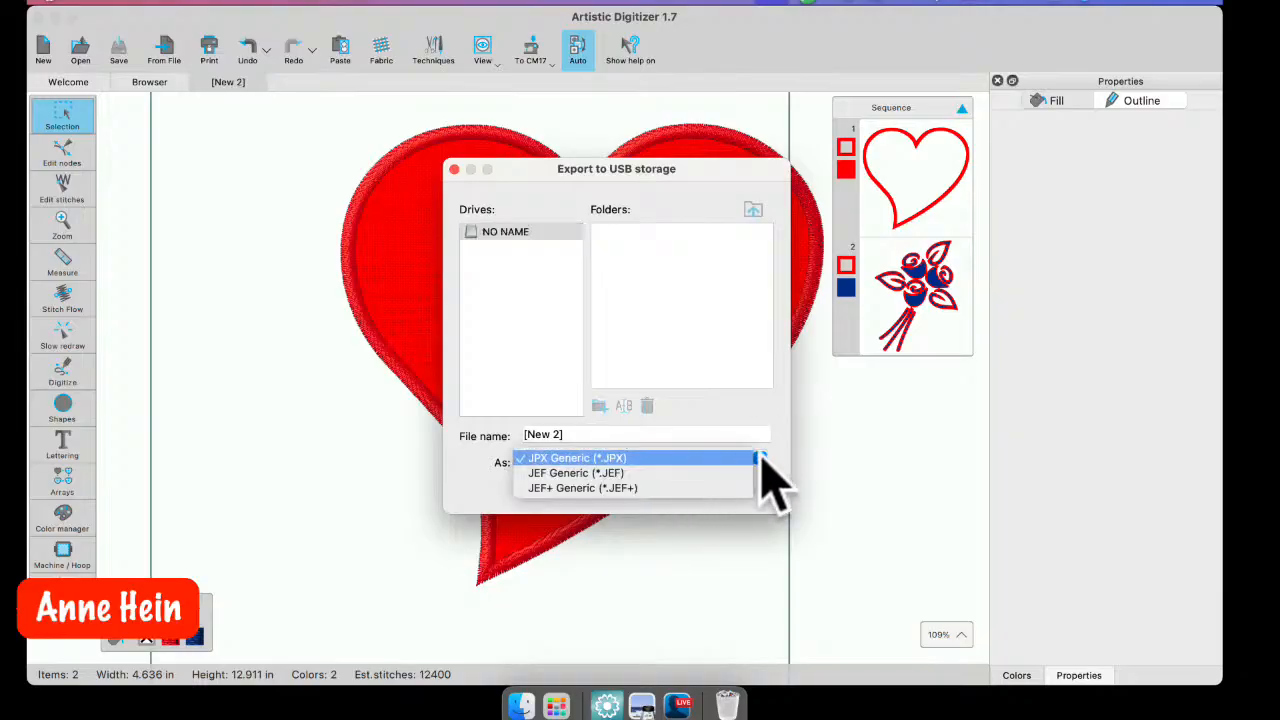
left_click(764, 468)
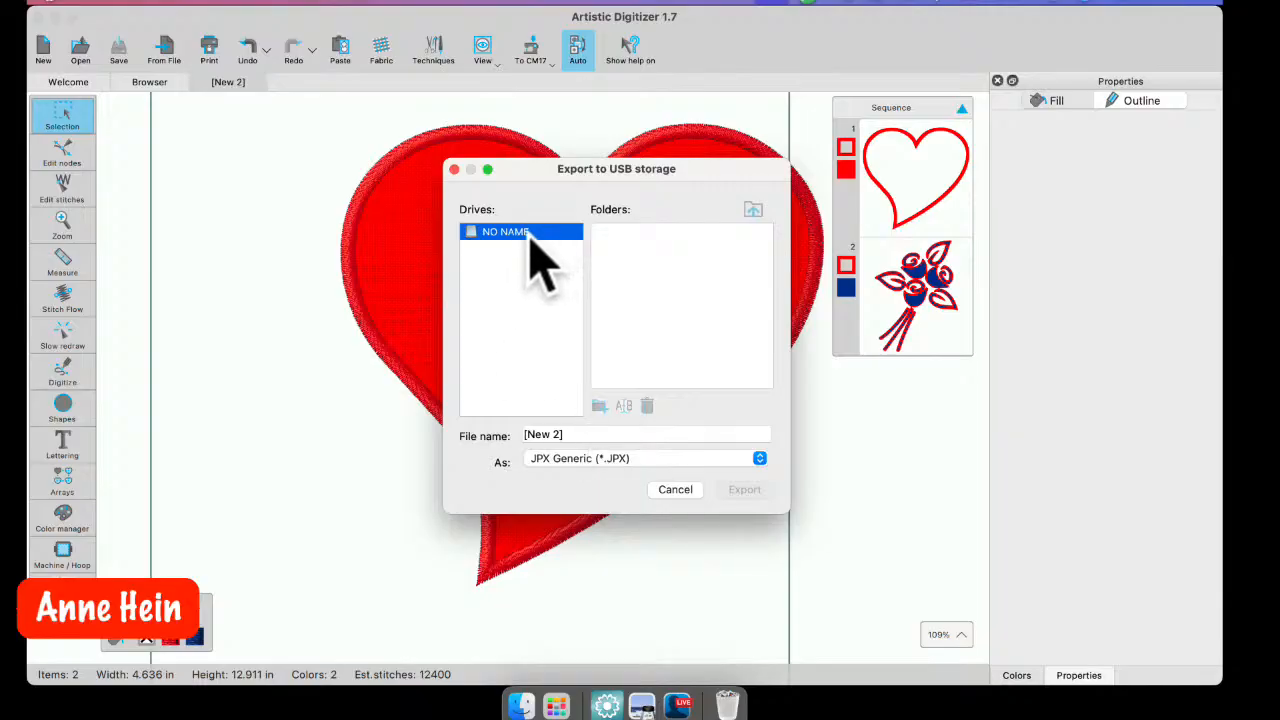
left_click(455, 170)
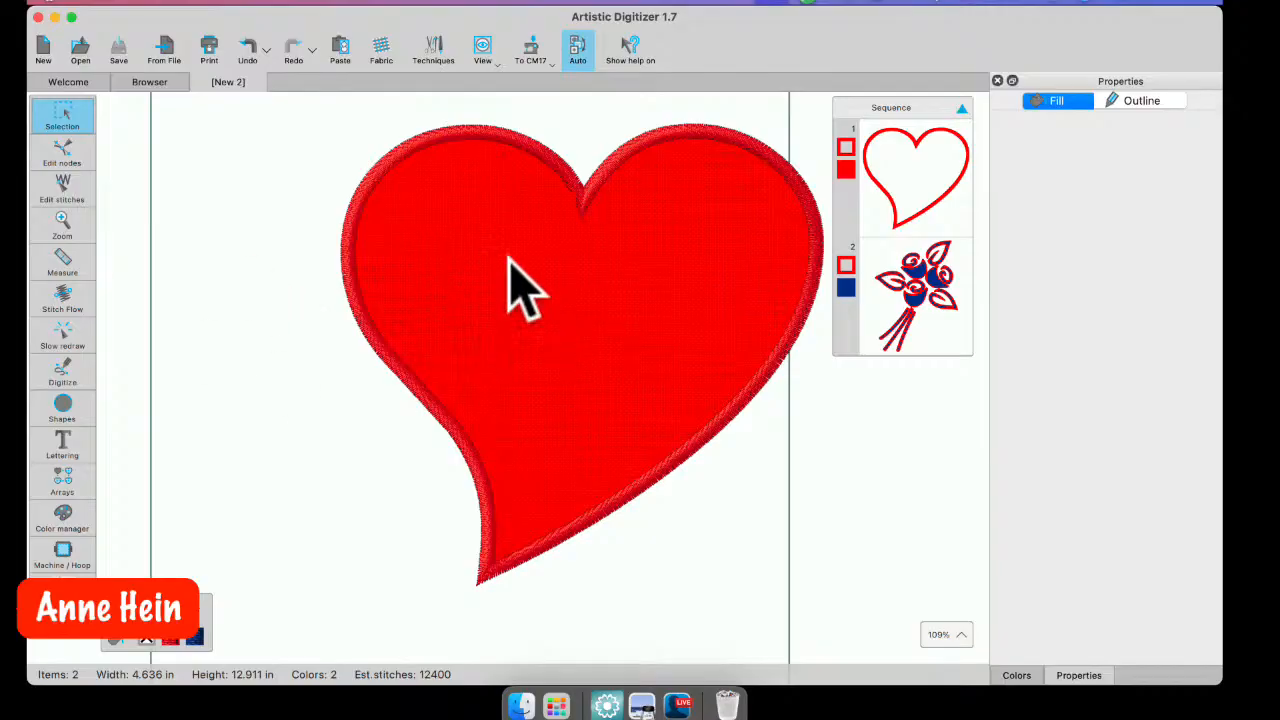
- Break the rose bouquet apart into separate objects and clear the selection
left_click(914, 302)
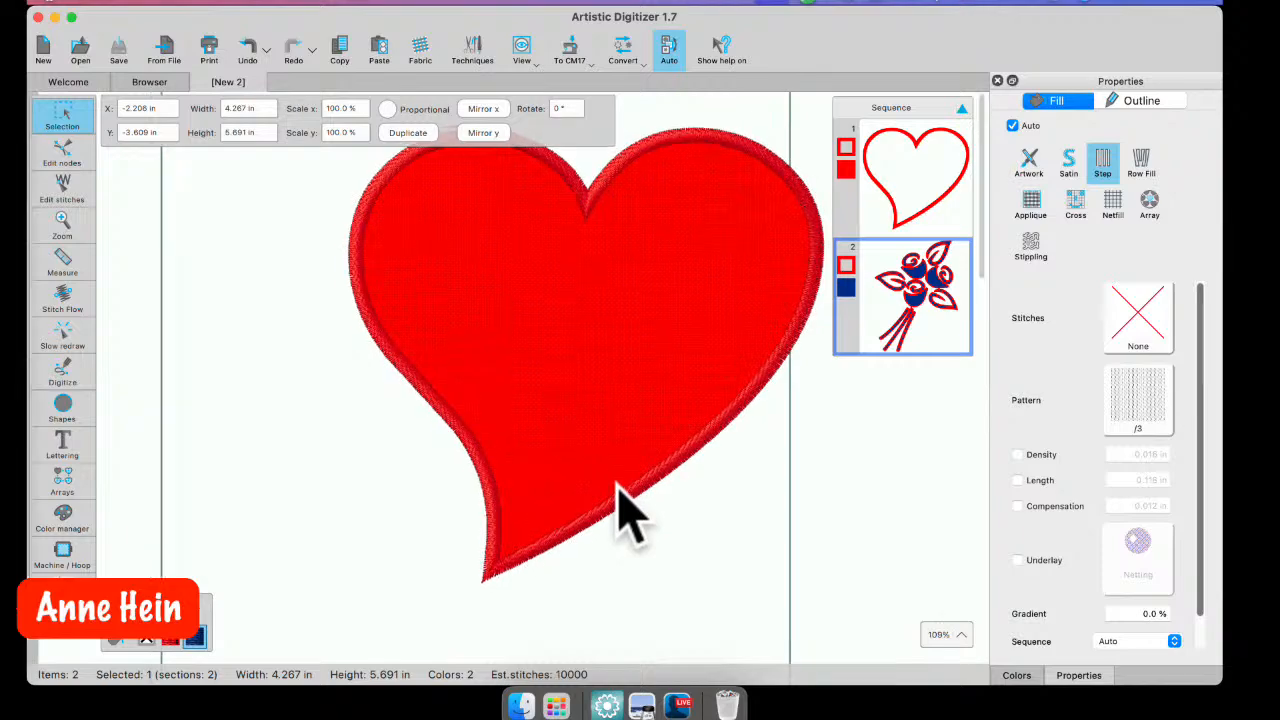
scroll(637, 420, "down", 10)
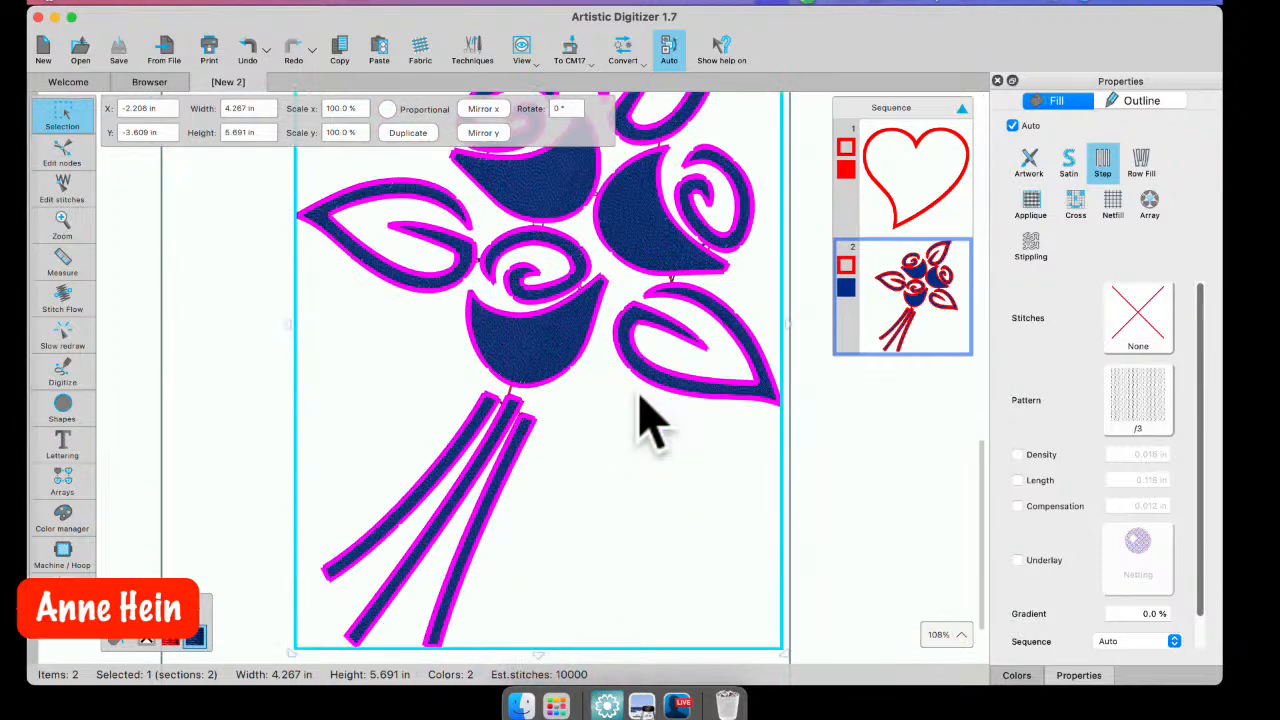
left_click(829, 457)
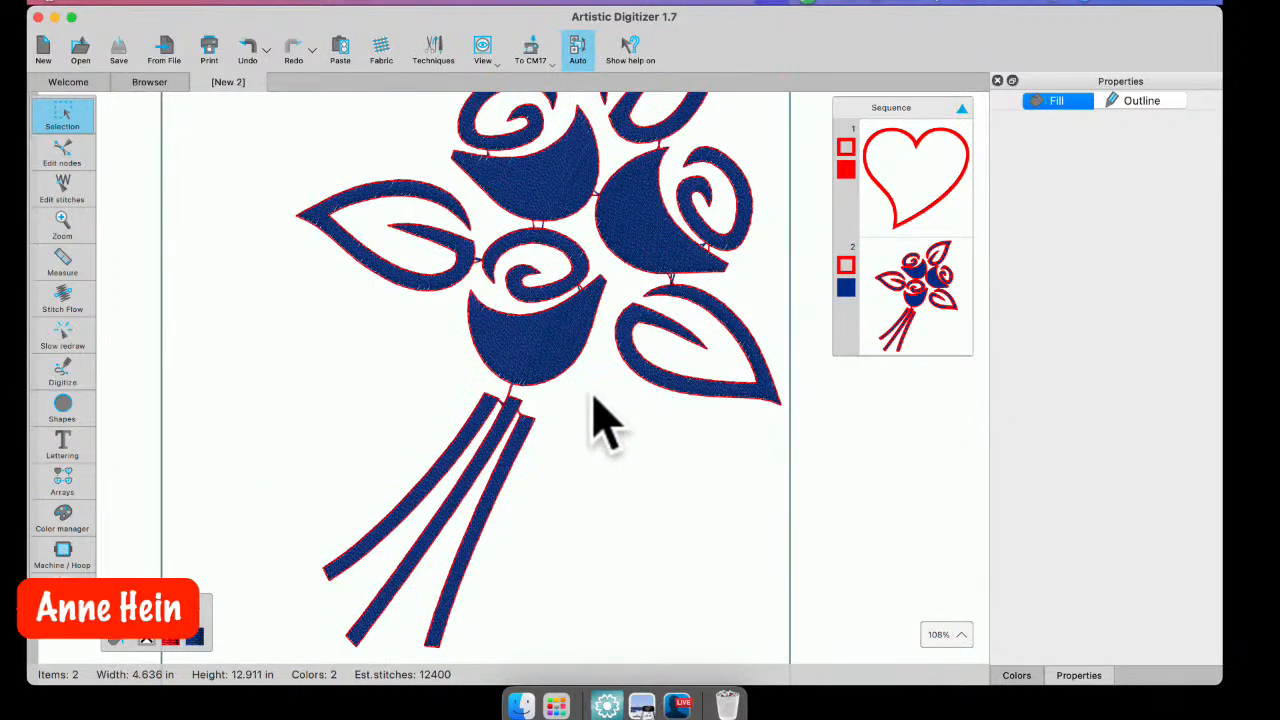
scroll(600, 409, "up", 5)
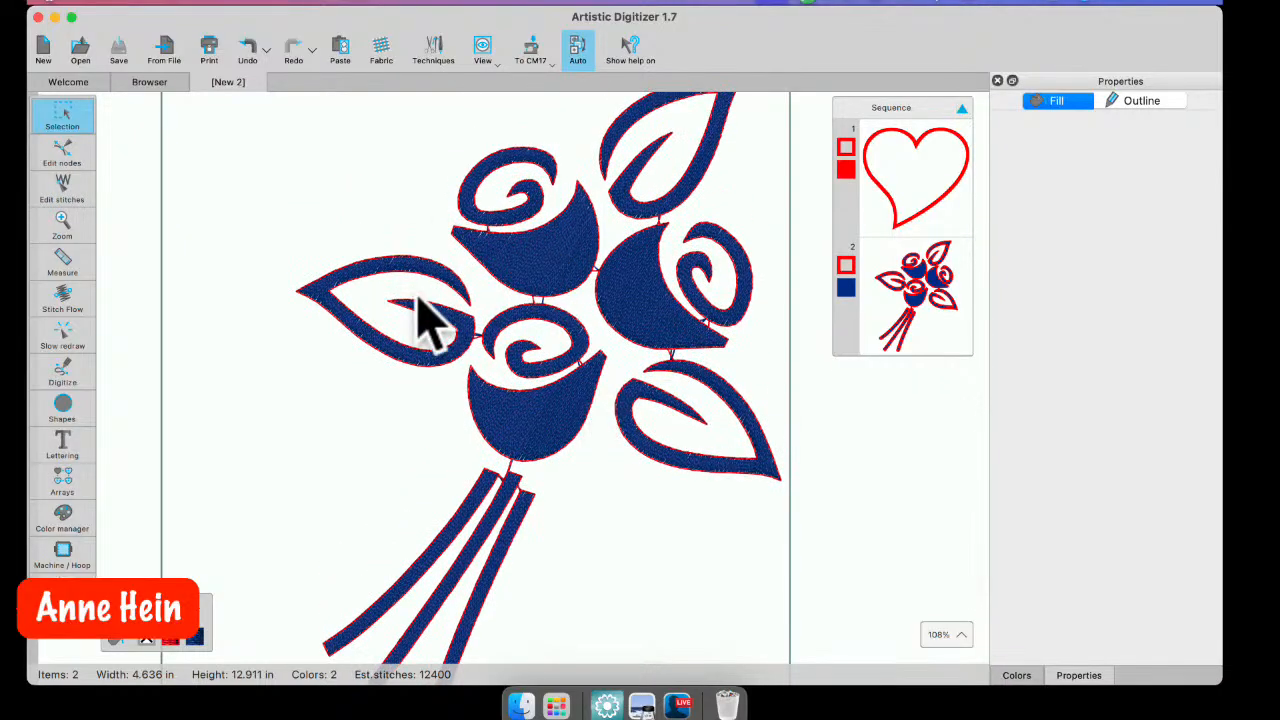
left_click(878, 300)
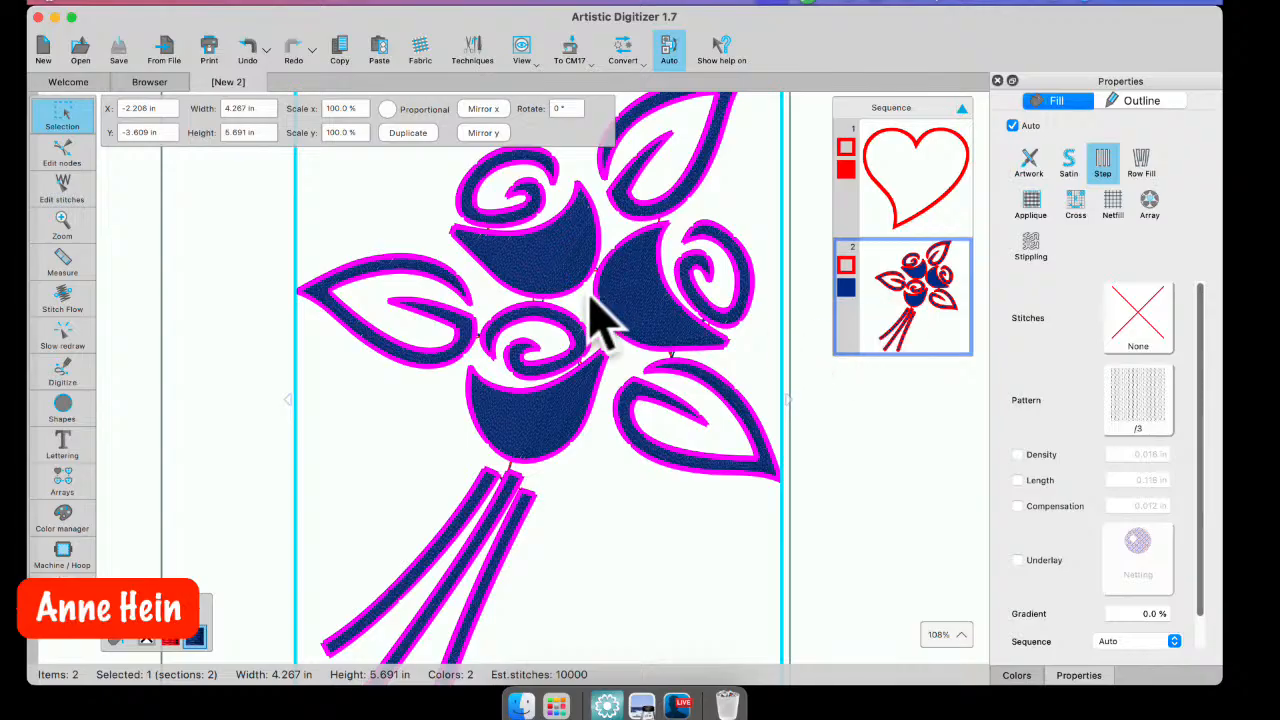
right_click(357, 210)
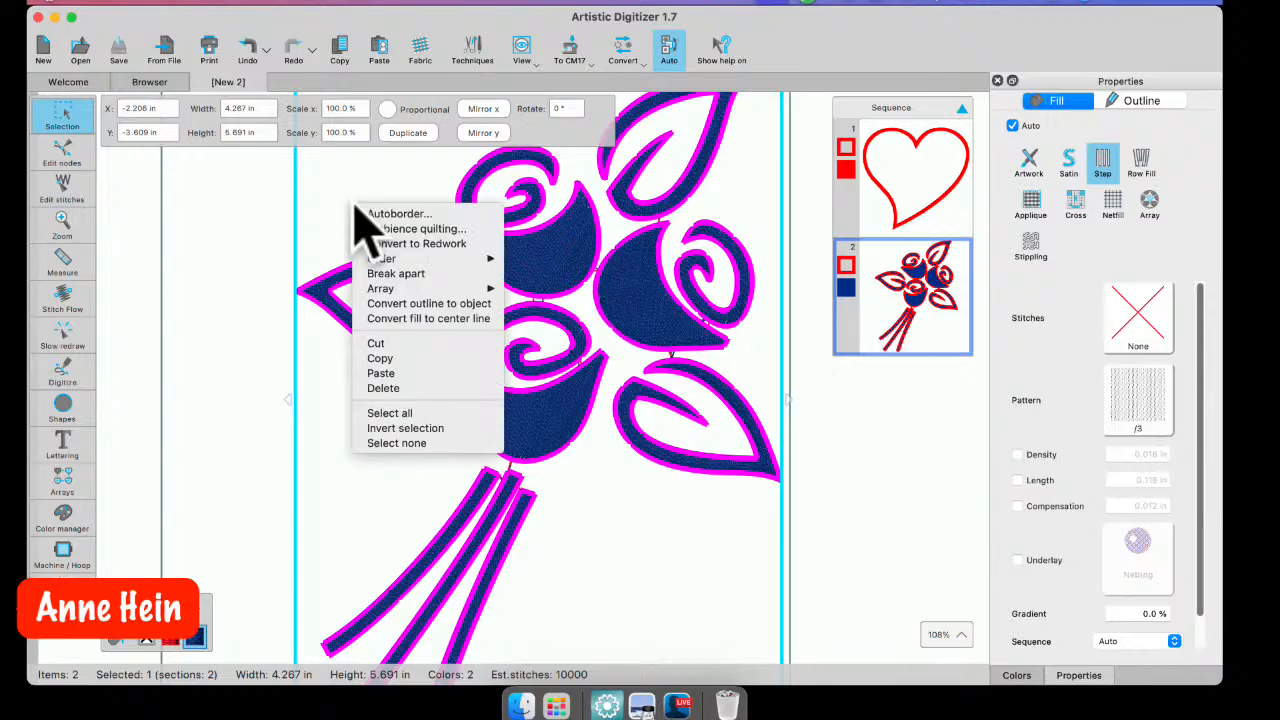
left_click(395, 274)
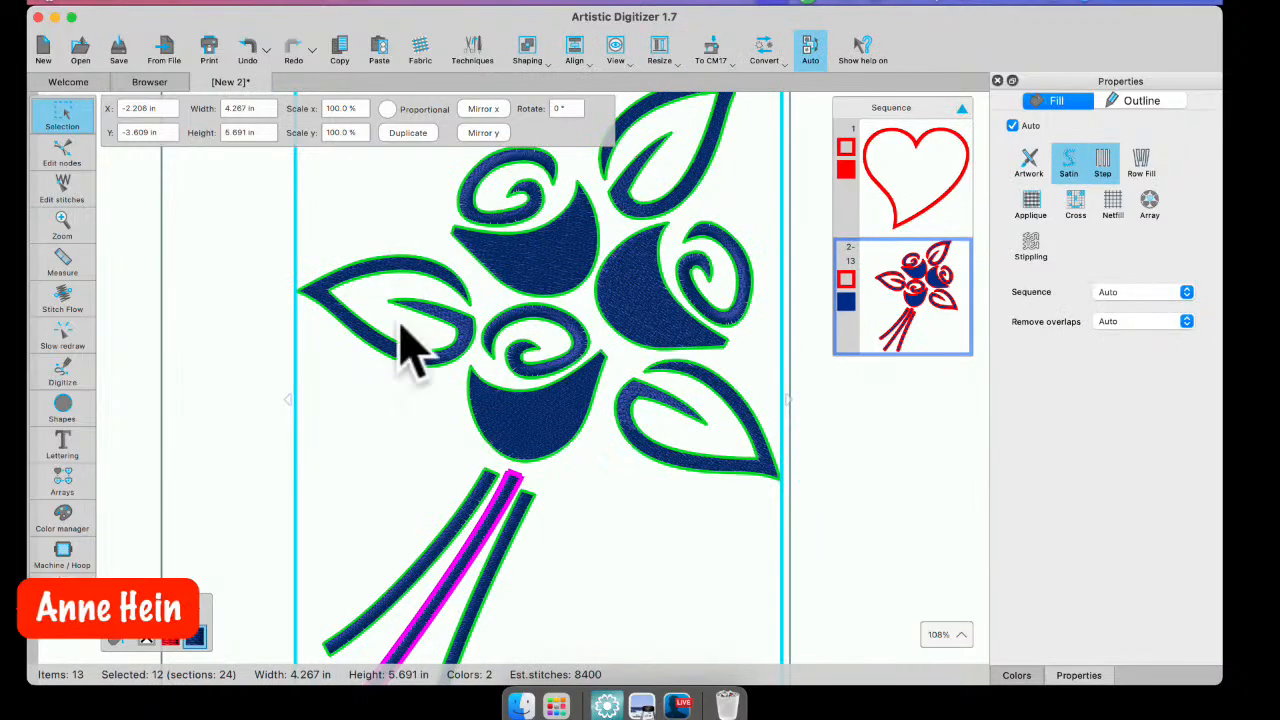
left_click(634, 495)
scroll(605, 540, "down", 2)
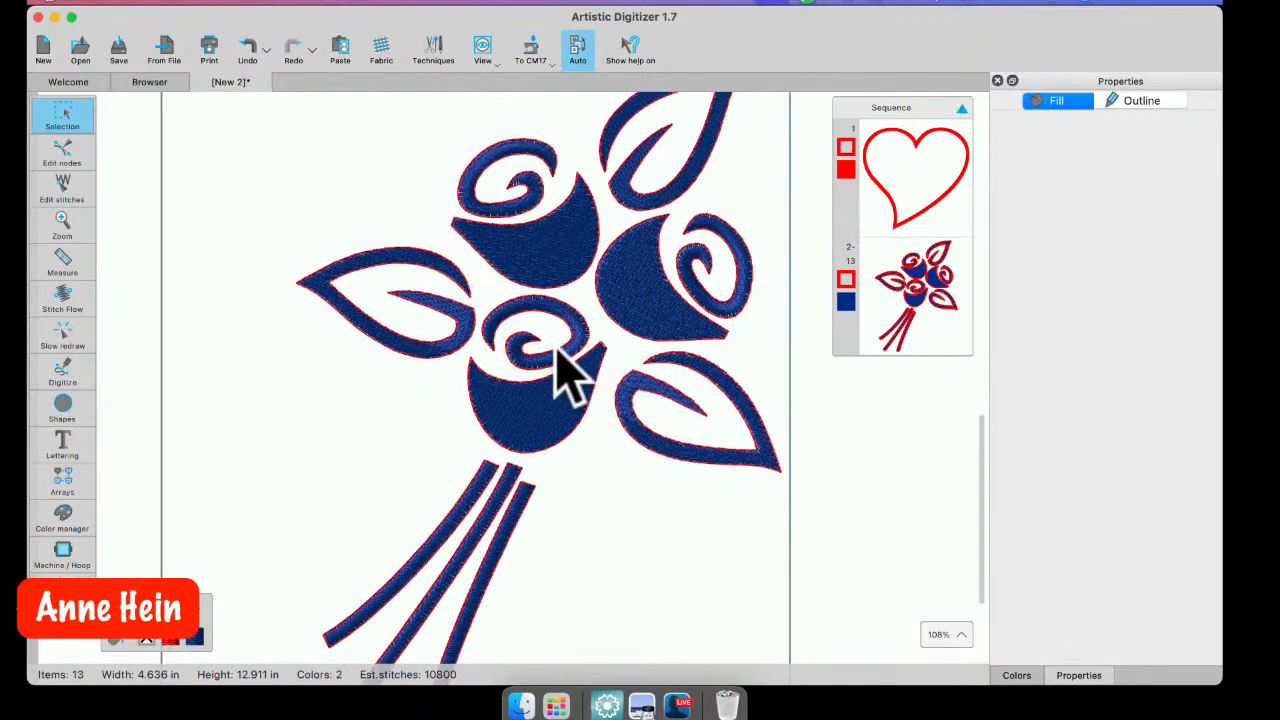
scroll(563, 371, "up", 2)
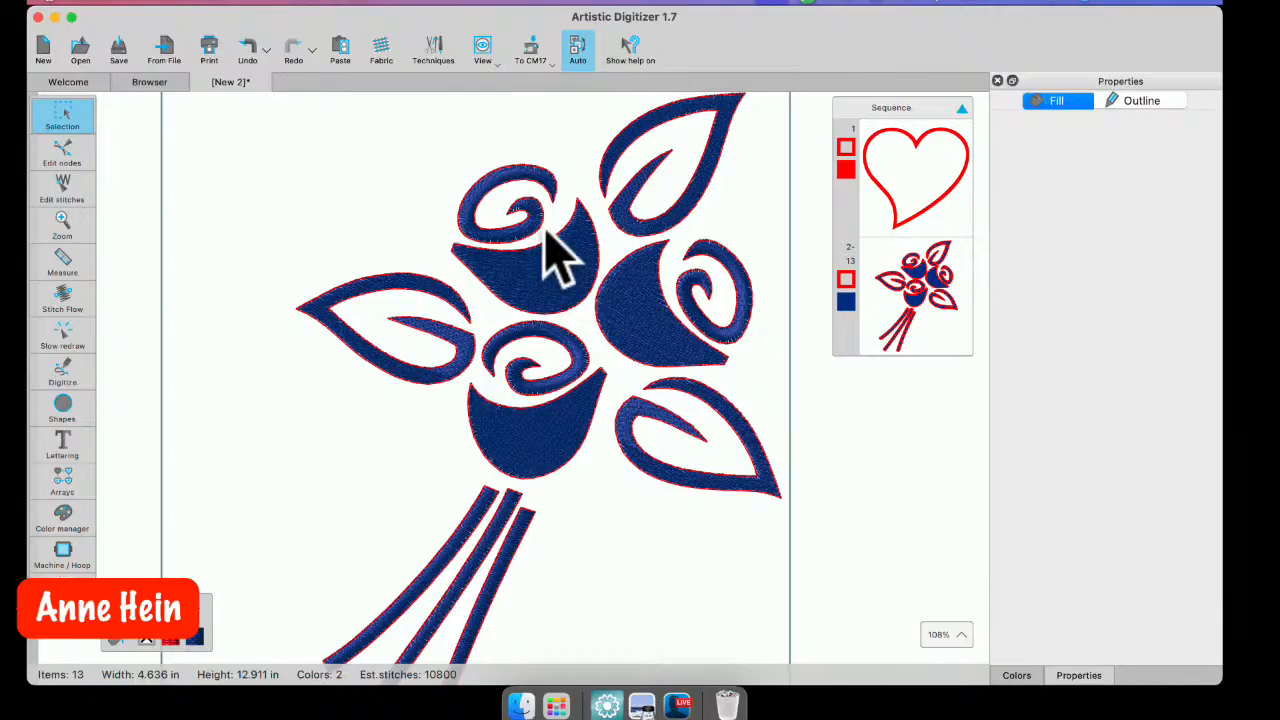
- Review the available techniques and the outline settings for the upper rose's swirl, and deselect it
left_click(512, 215)
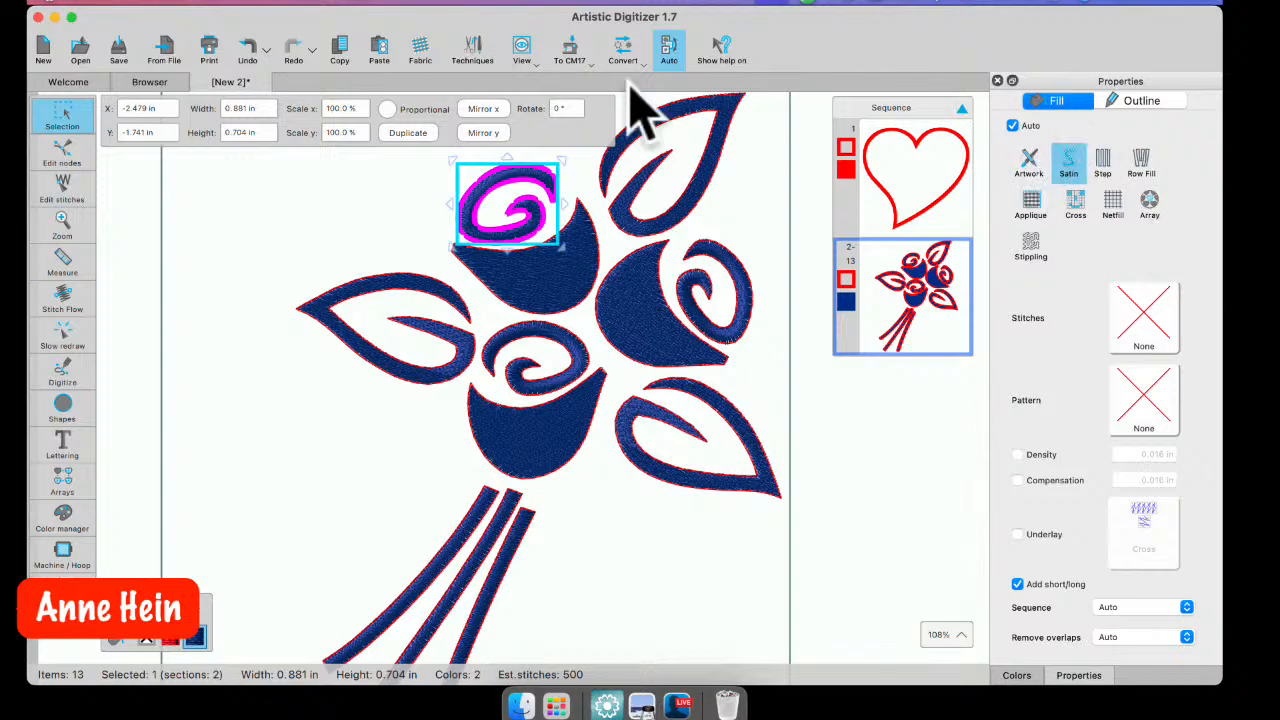
left_click(478, 50)
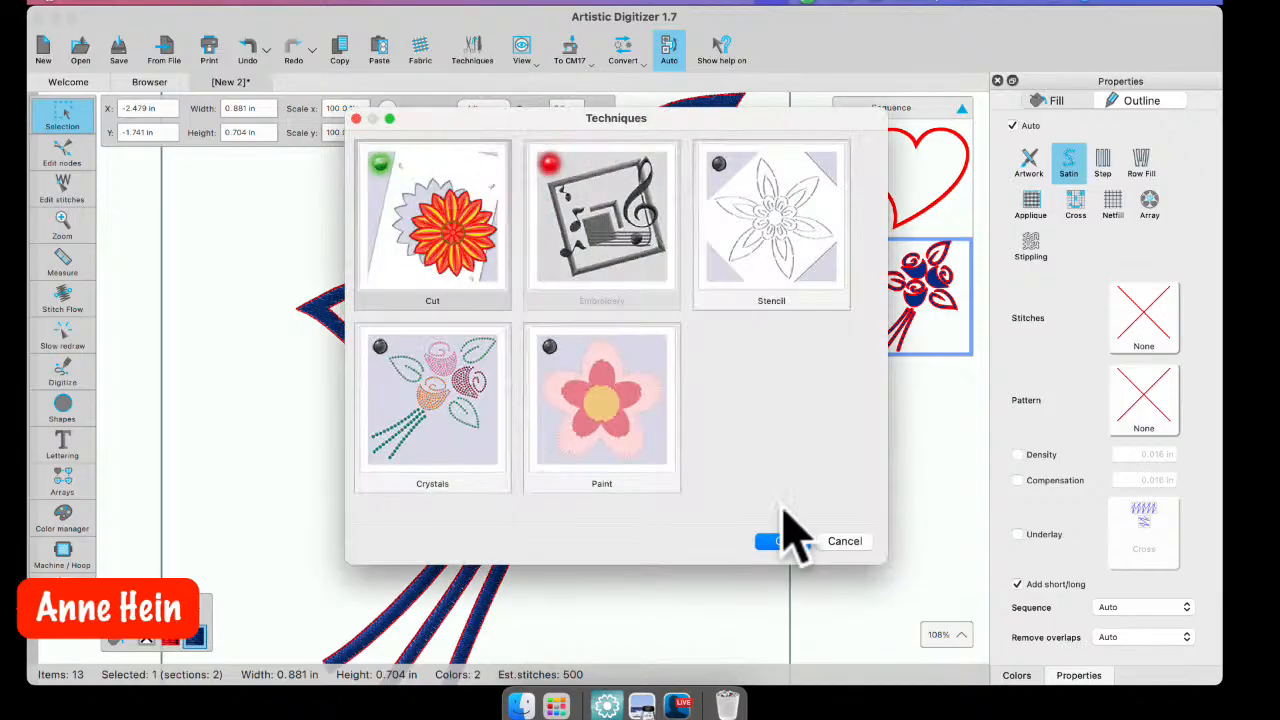
left_click(783, 541)
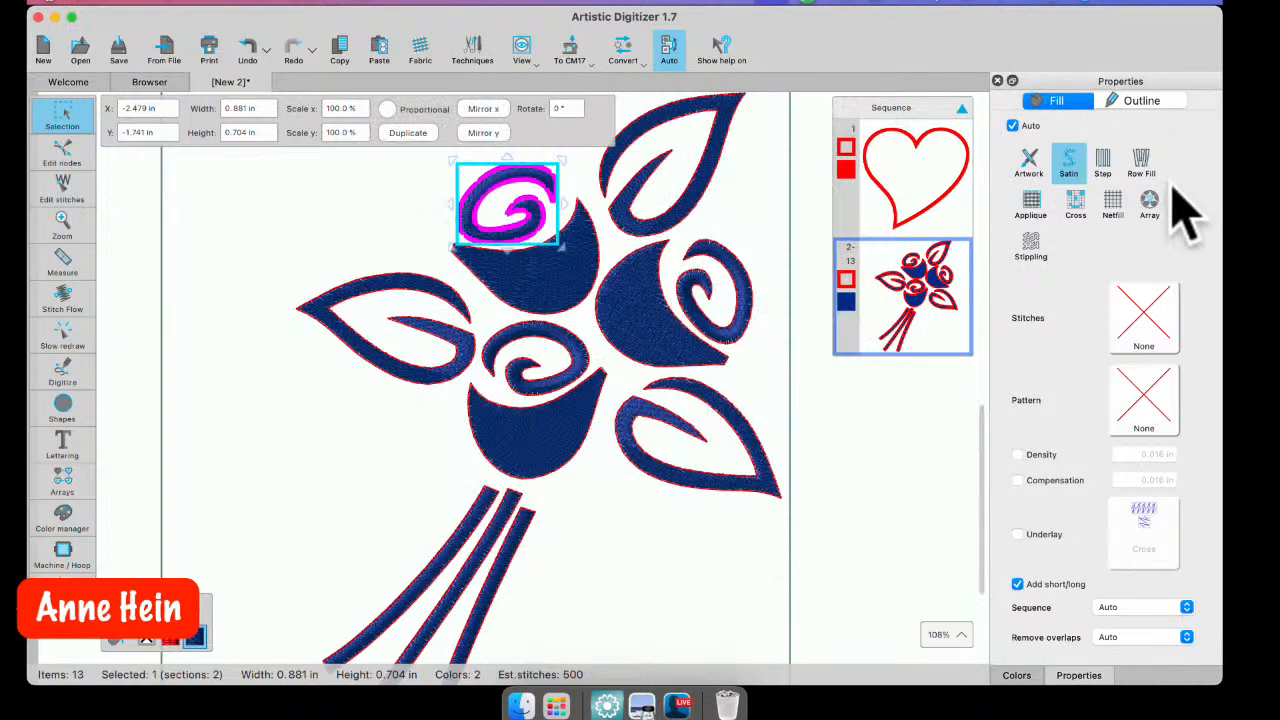
left_click(1148, 103)
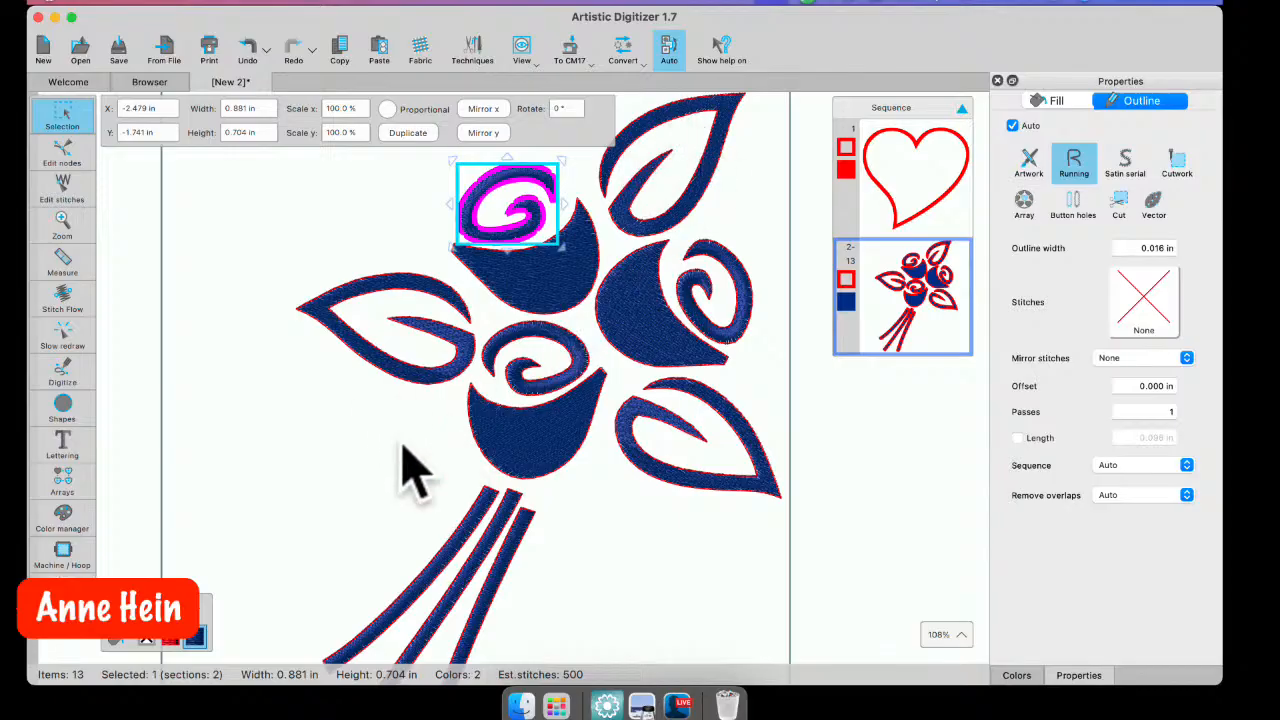
left_click(885, 462)
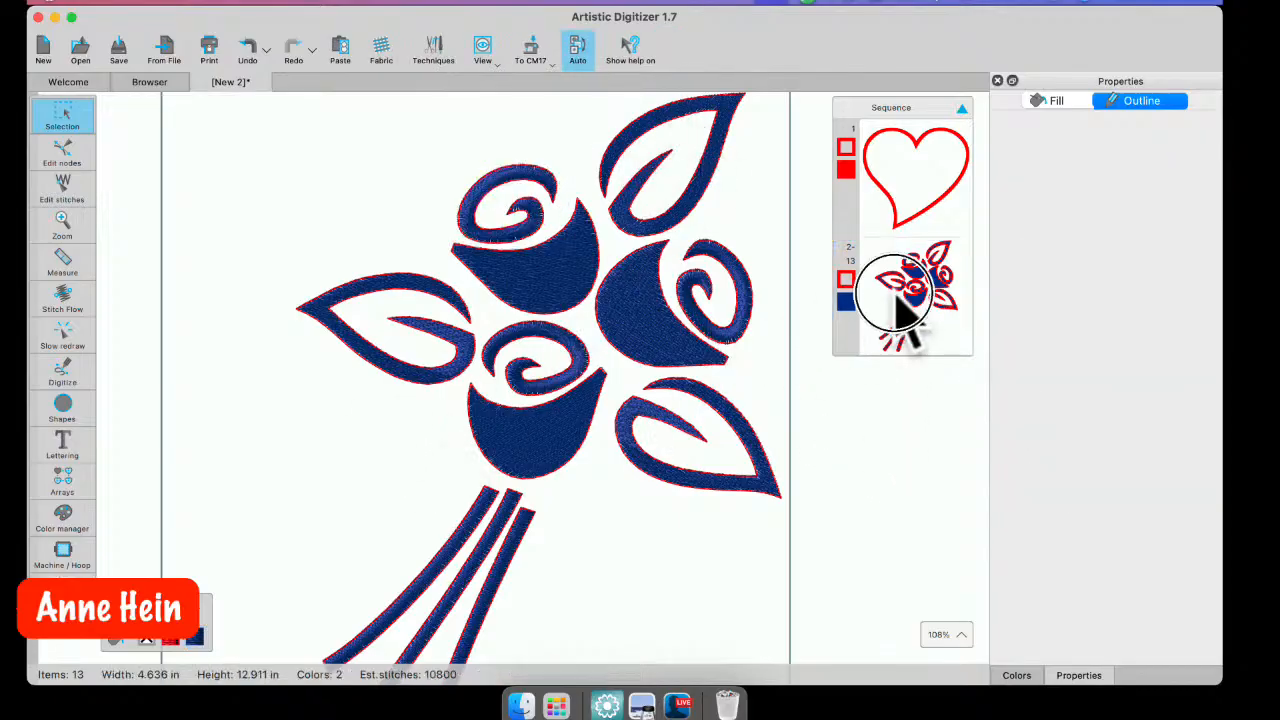
left_click(908, 312)
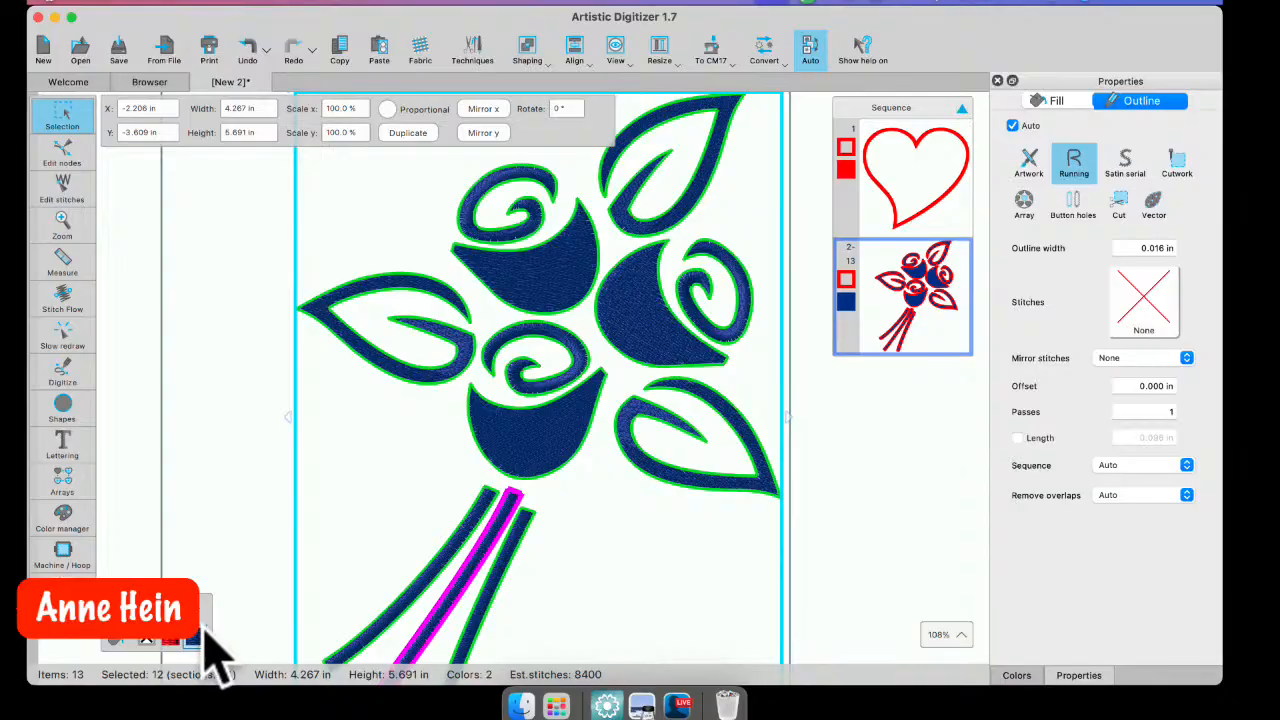
left_click(148, 641)
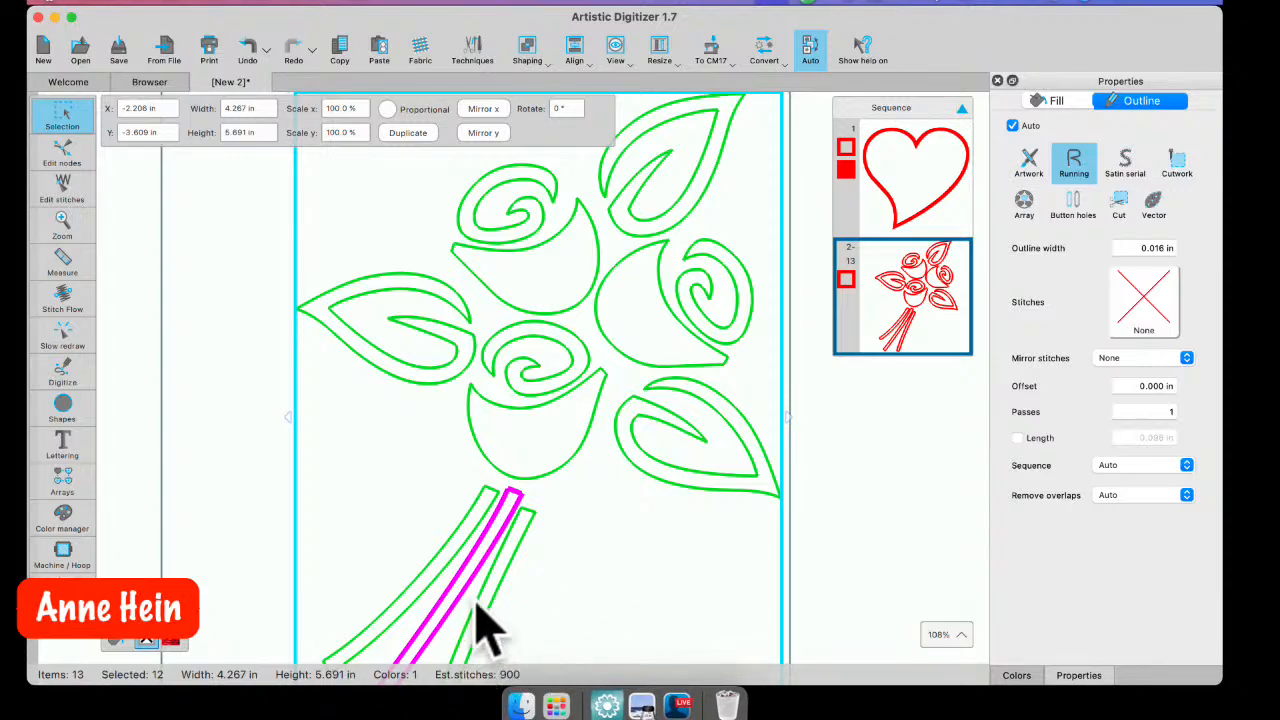
left_click(677, 703)
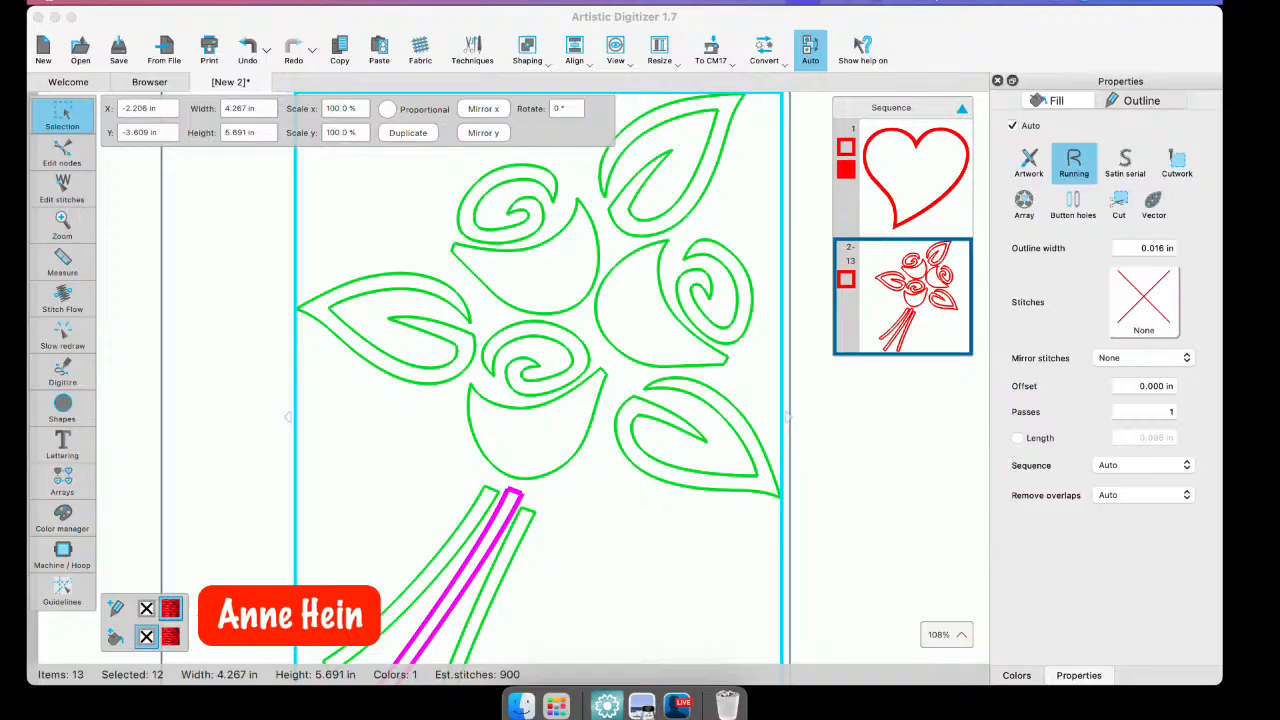
left_click(226, 606)
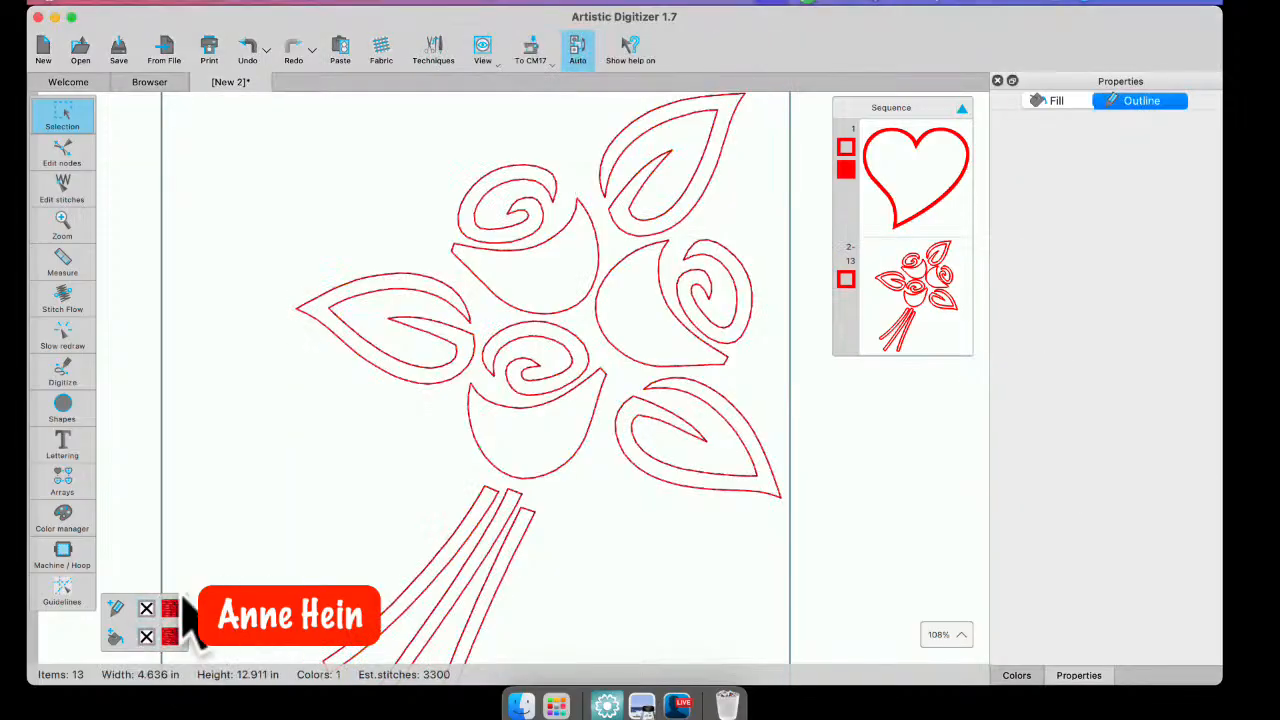
left_click(250, 50)
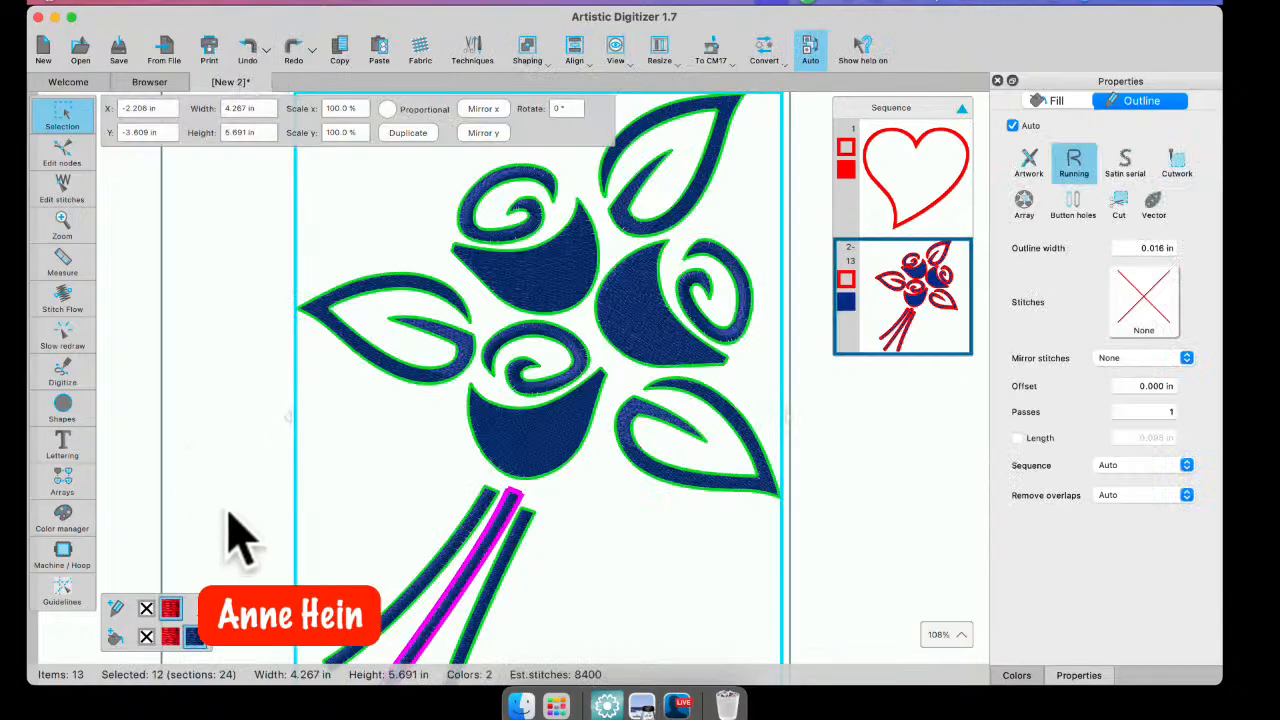
- Remove the fill from all selected rose bouquet parts, keeping their red outlines, and clear the selection
left_click(146, 637)
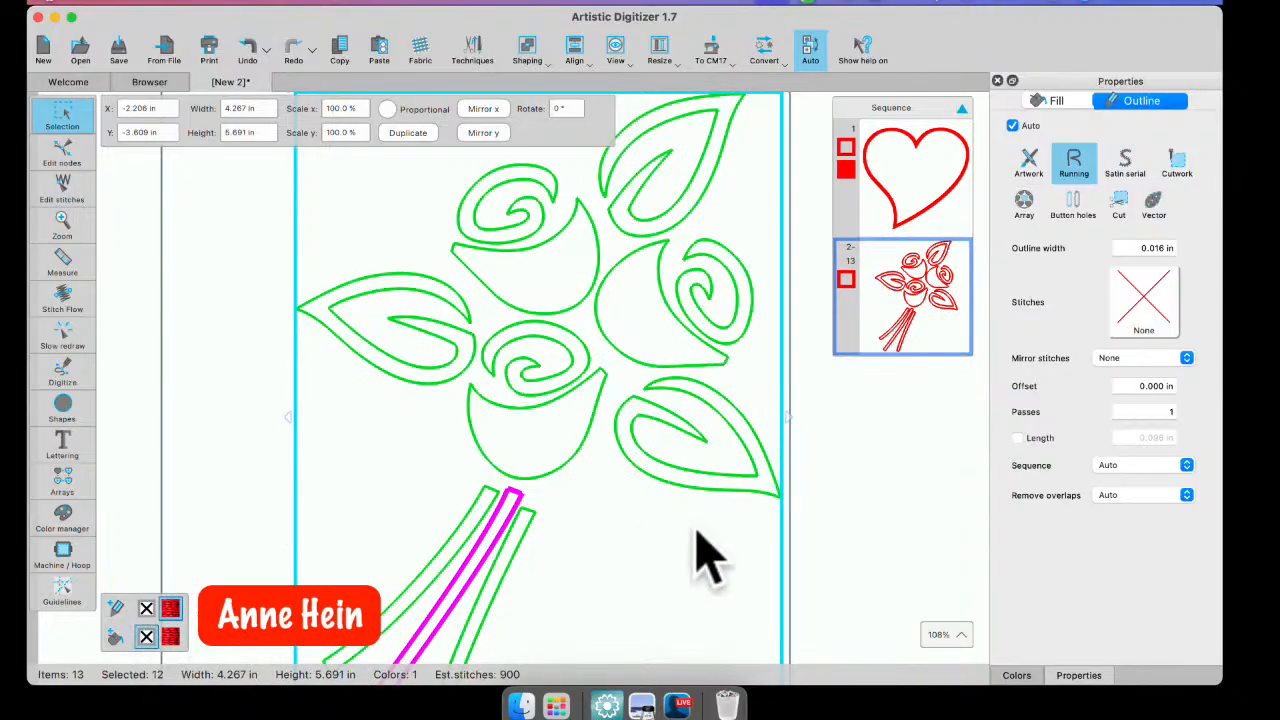
left_click(781, 524)
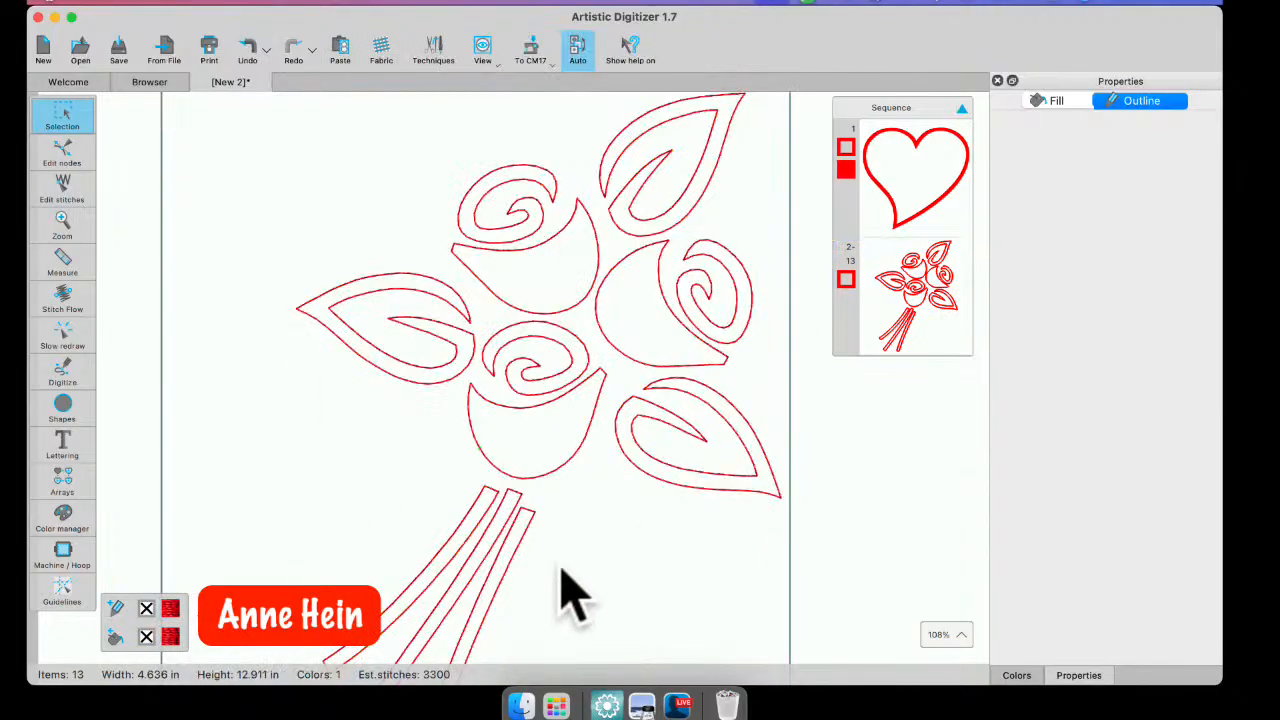
- Set the whole bouquet's outline to Cut and apply the Edge cutter preset for Fabric with Terial Magic
left_click(936, 318)
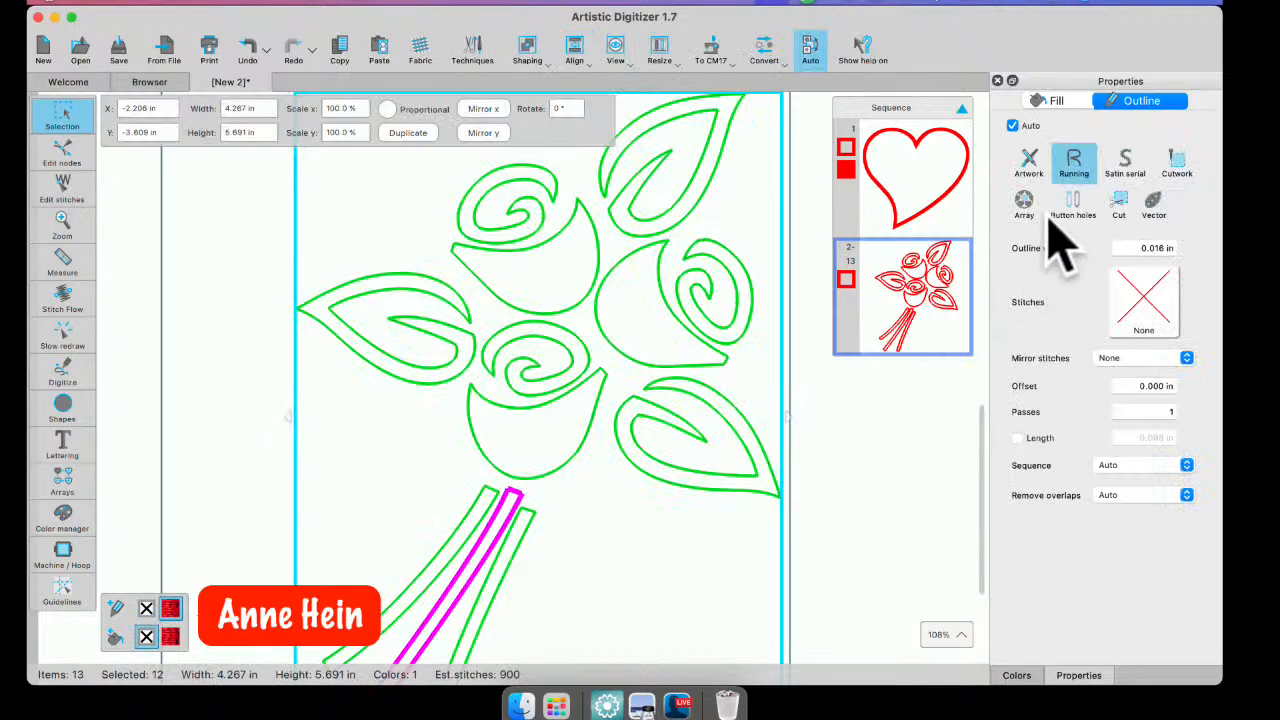
left_click(1119, 206)
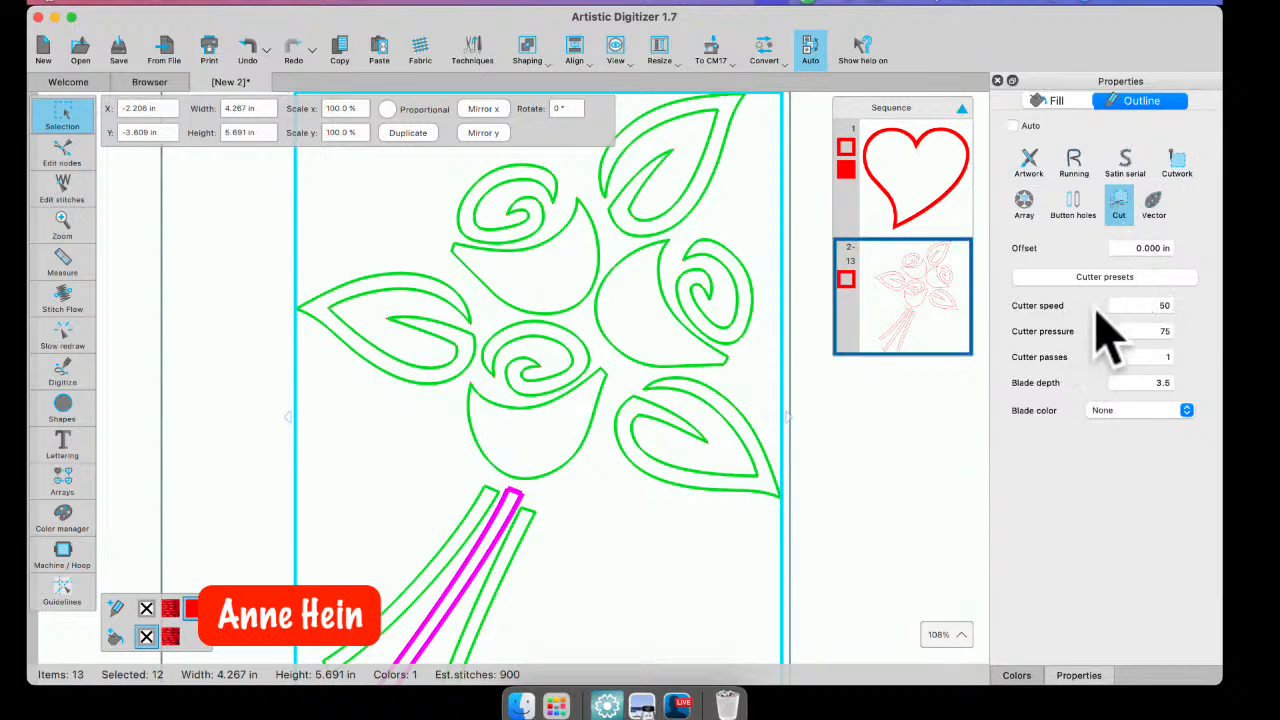
left_click(1178, 277)
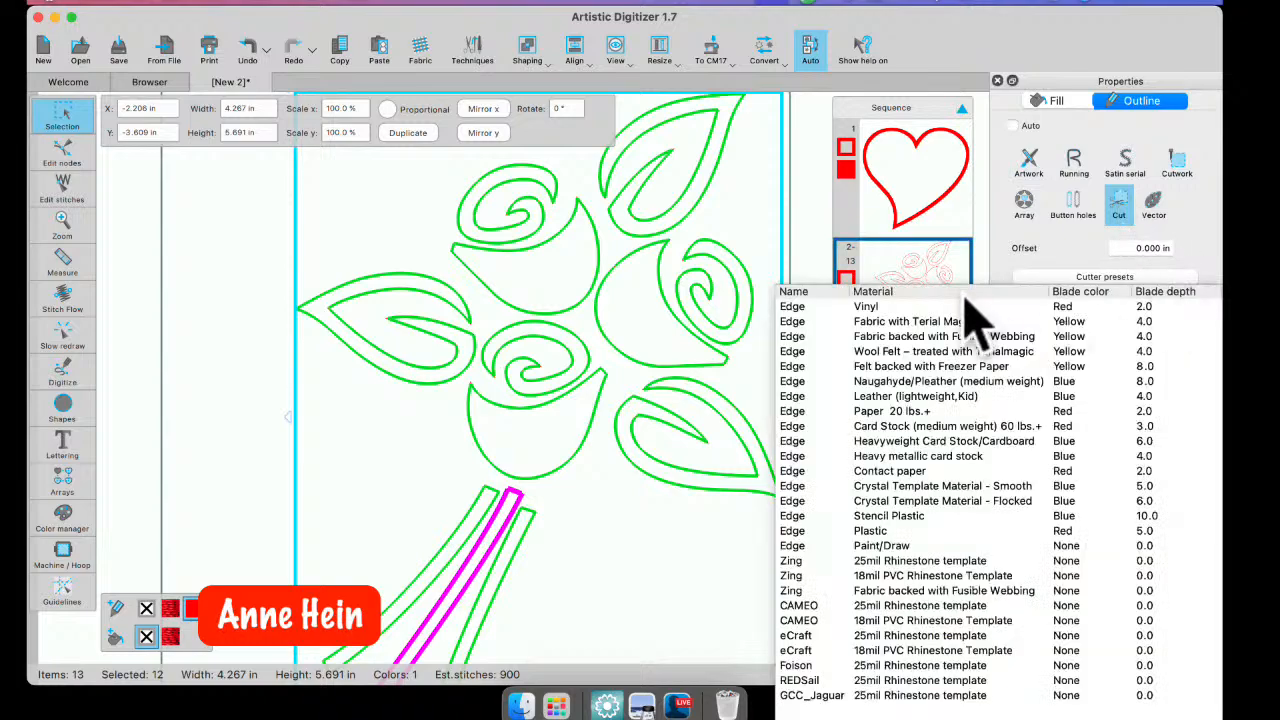
left_click(866, 322)
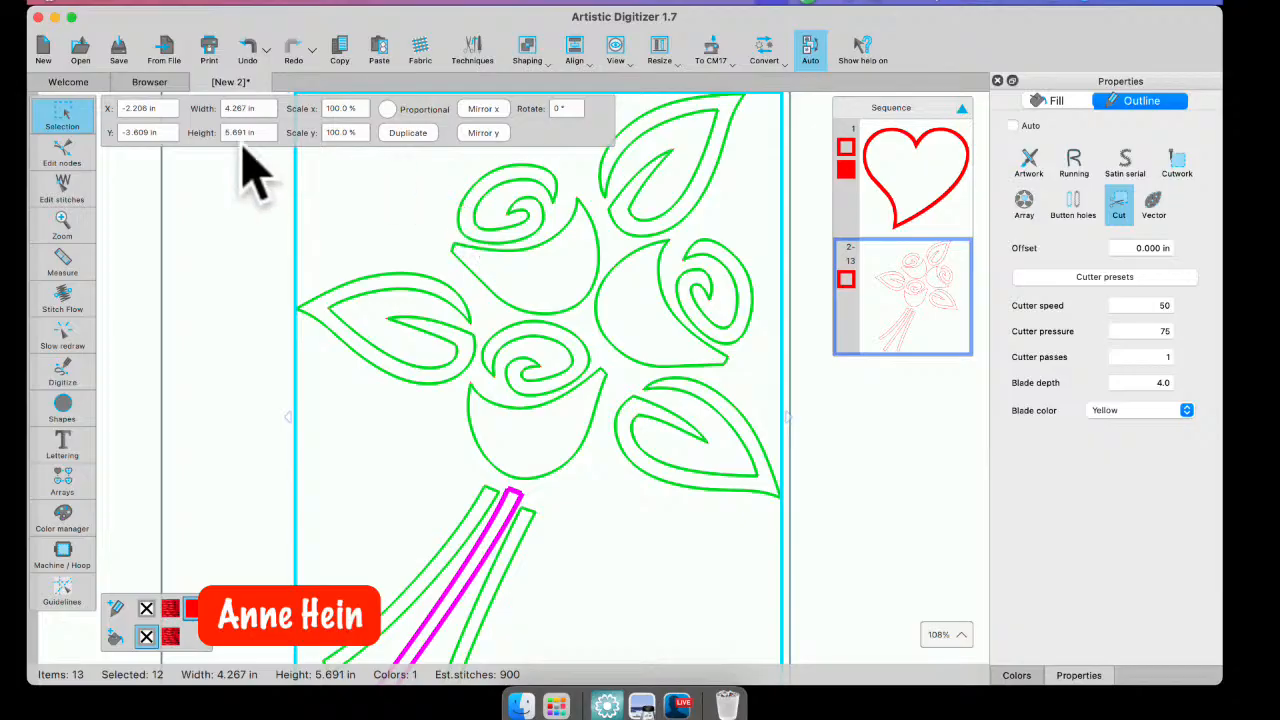
- Open the export to cutters, try to connect to the Artistic edge USB, review the heart and bouquet templates, and close without cutting
left_click(140, 3)
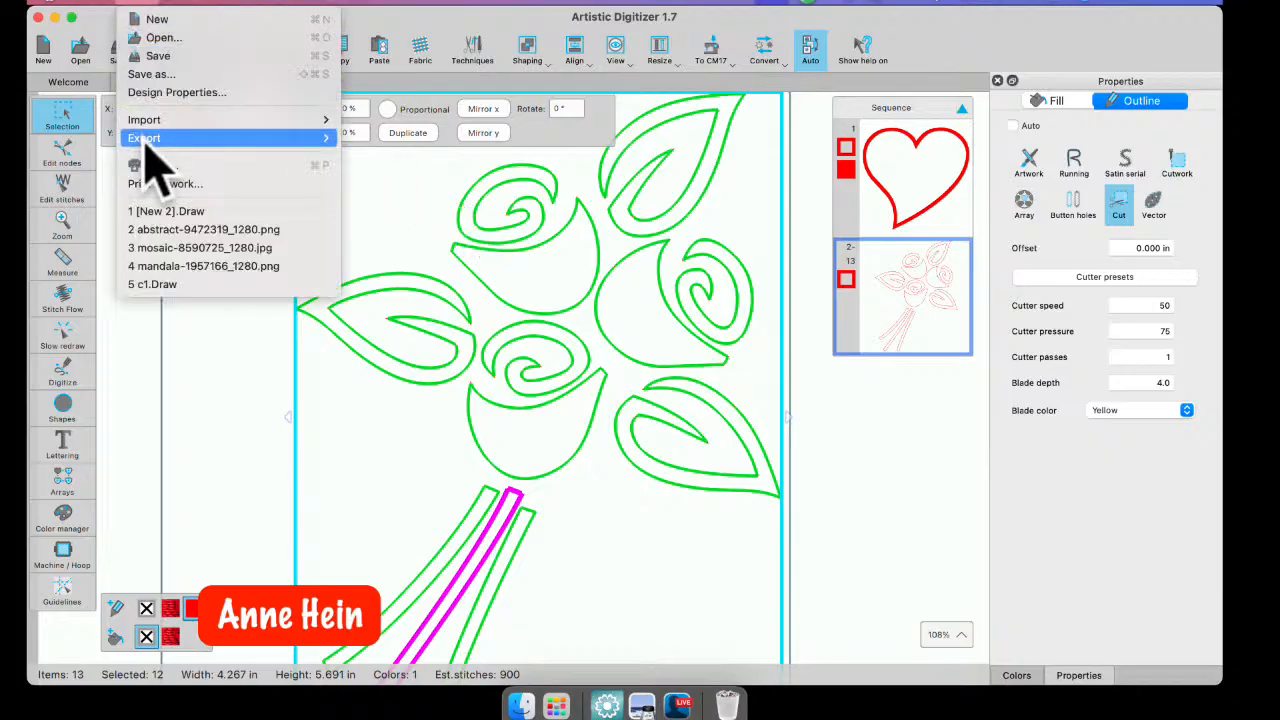
mouse_move(150, 140)
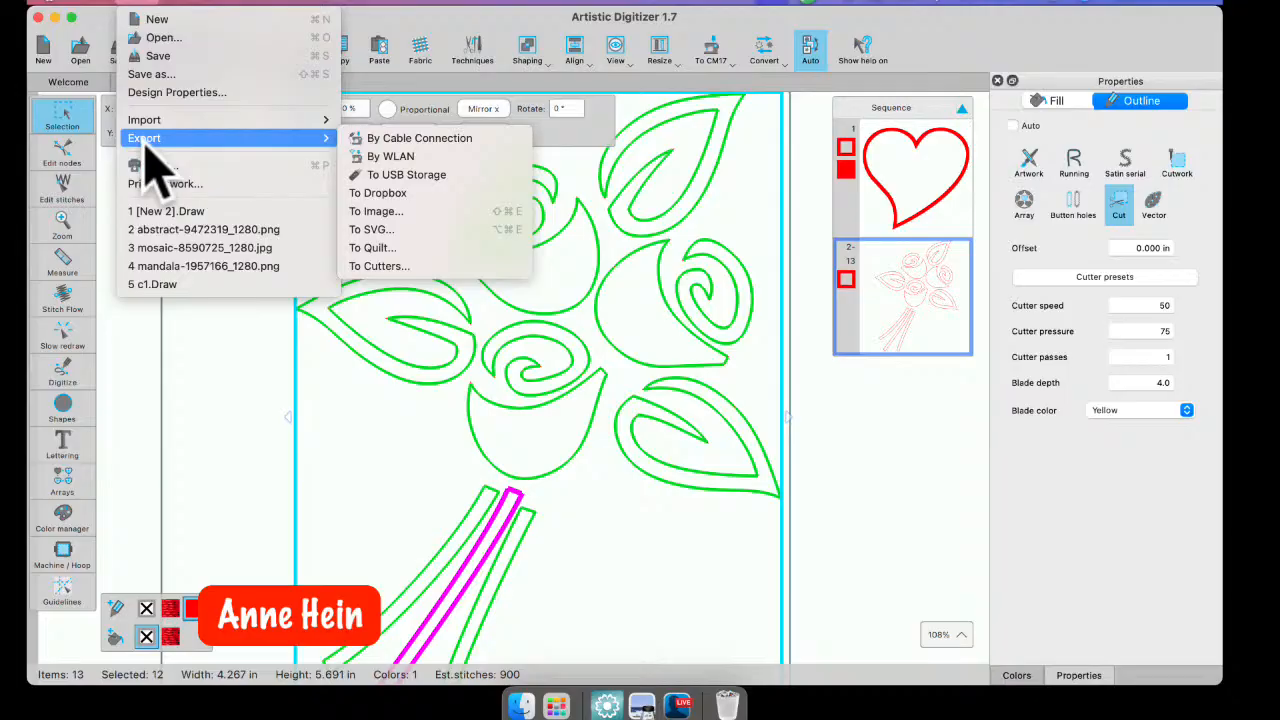
left_click(383, 266)
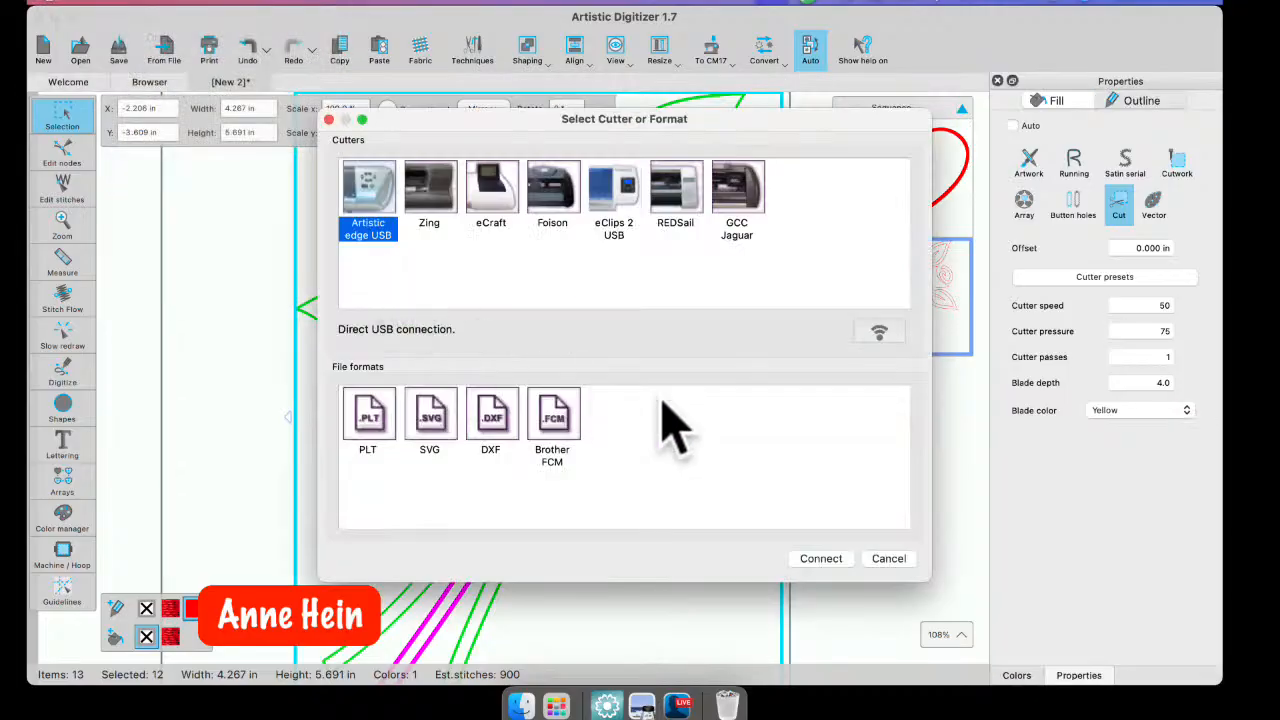
left_click(821, 559)
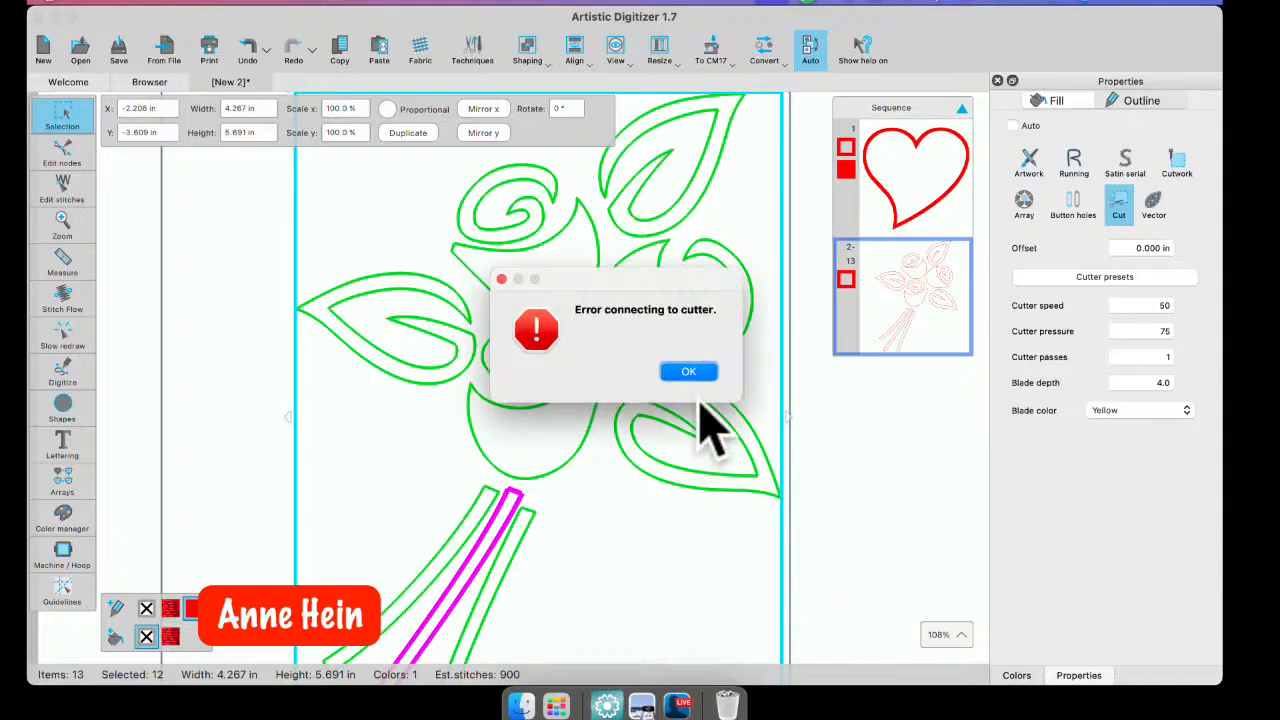
left_click(686, 372)
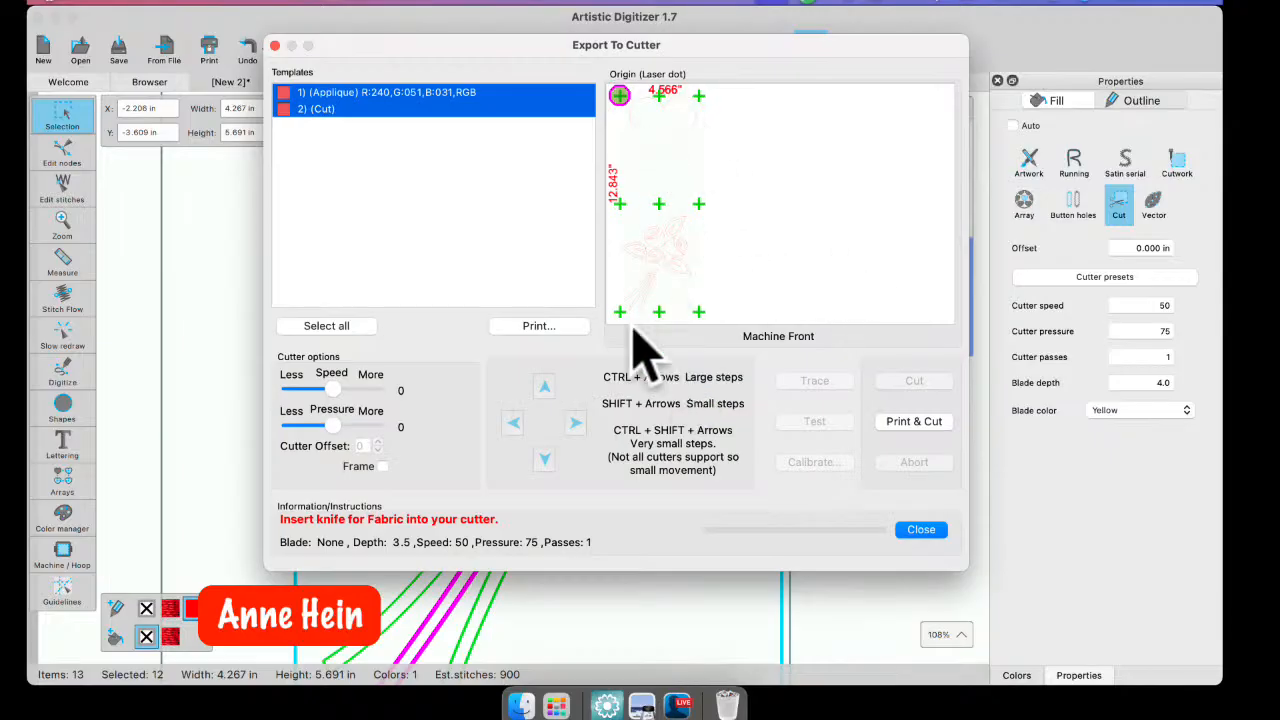
left_click(921, 529)
- Delete the heart applique from the design
left_click(950, 222)
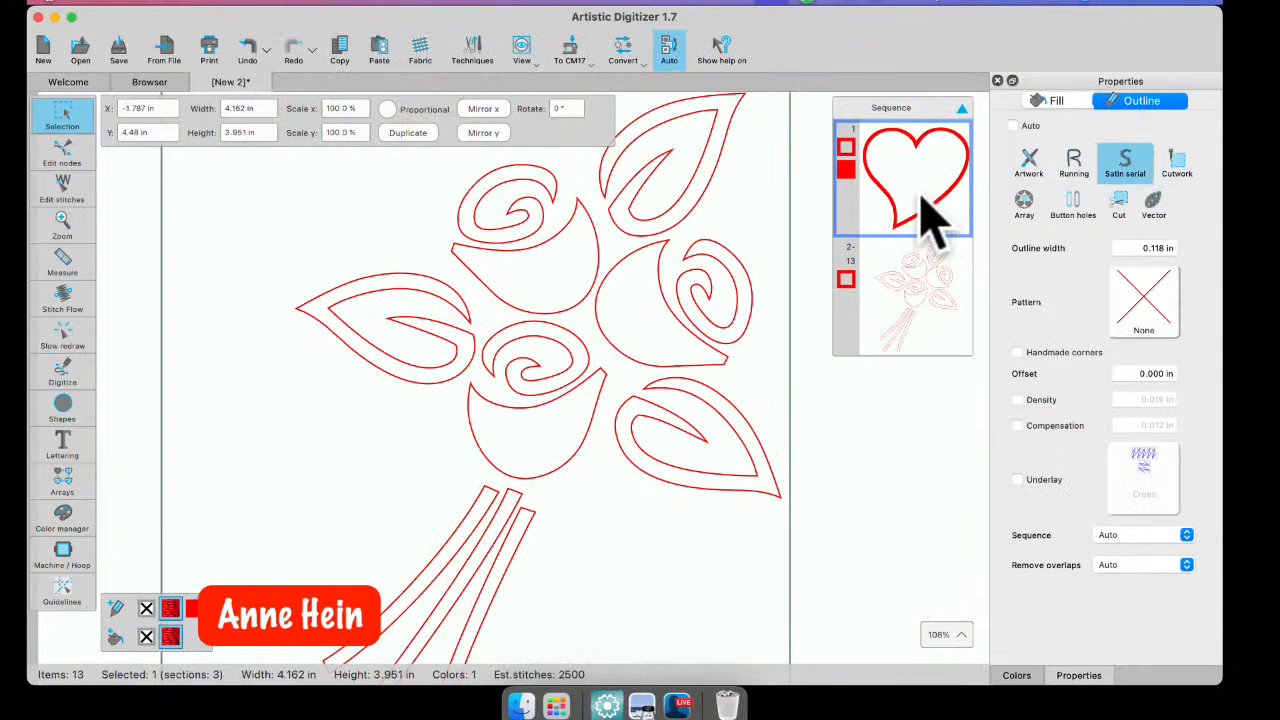
key("Delete")
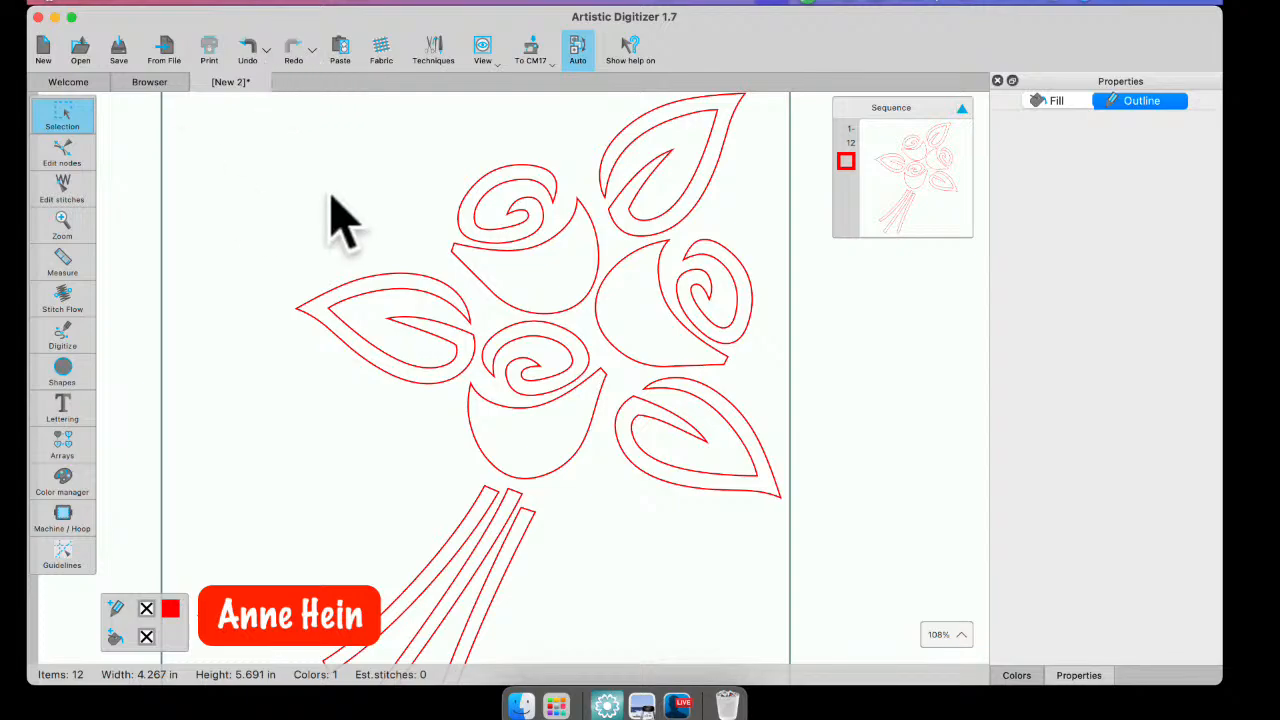
- Change the outline color of the whole rose bouquet to JANOME 002 Black
left_click(885, 182)
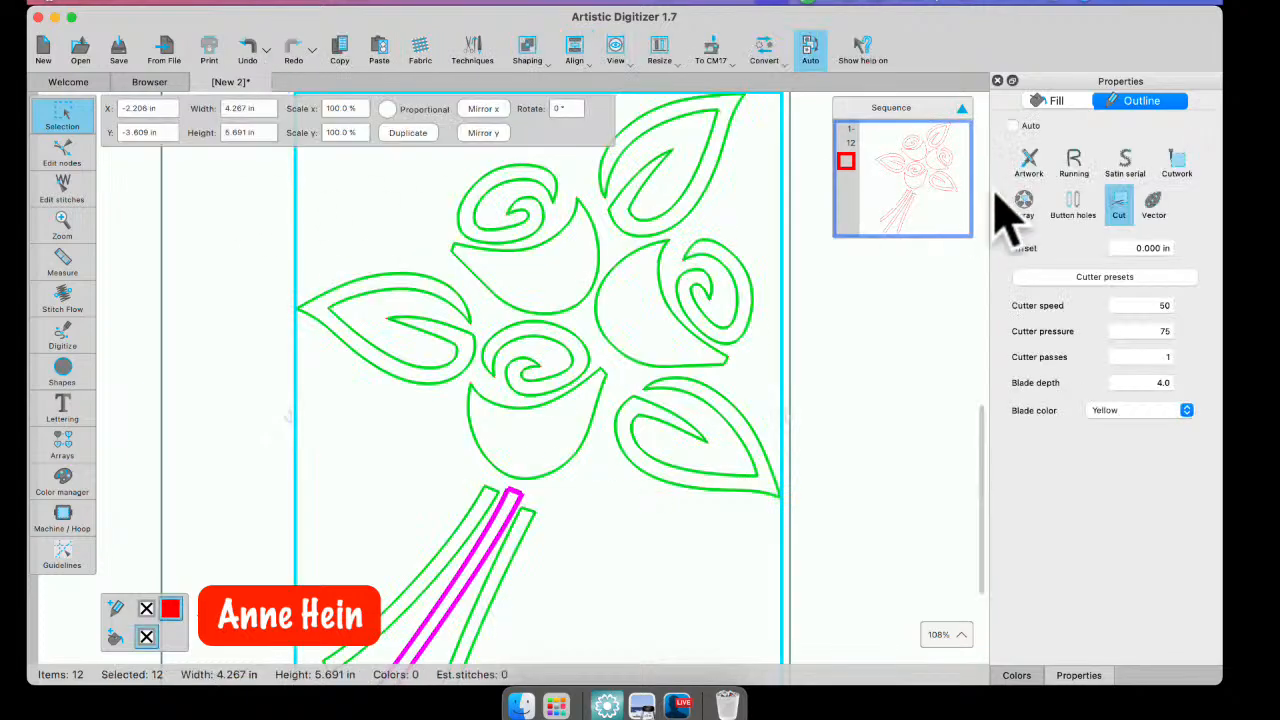
left_click(1019, 678)
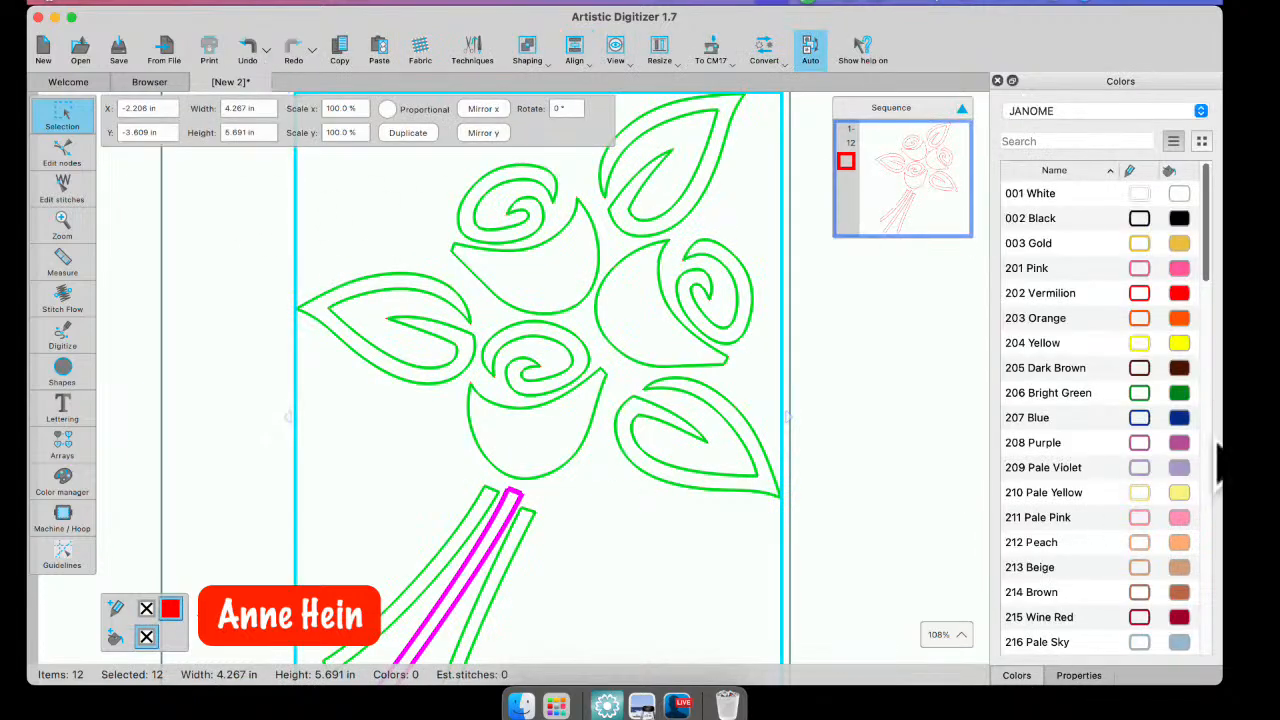
left_click(1143, 224)
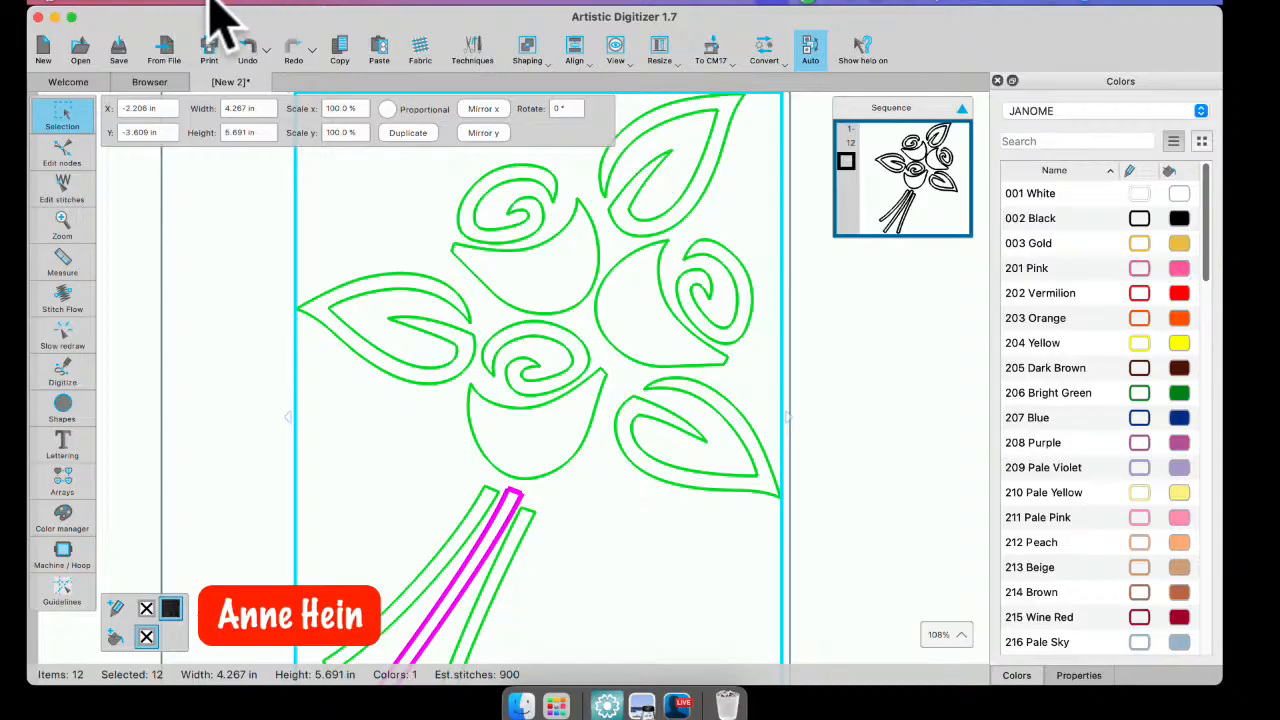
- Check the export options for the recolored bouquet, and set its outline technique to Cut again
left_click(137, 8)
mouse_move(300, 138)
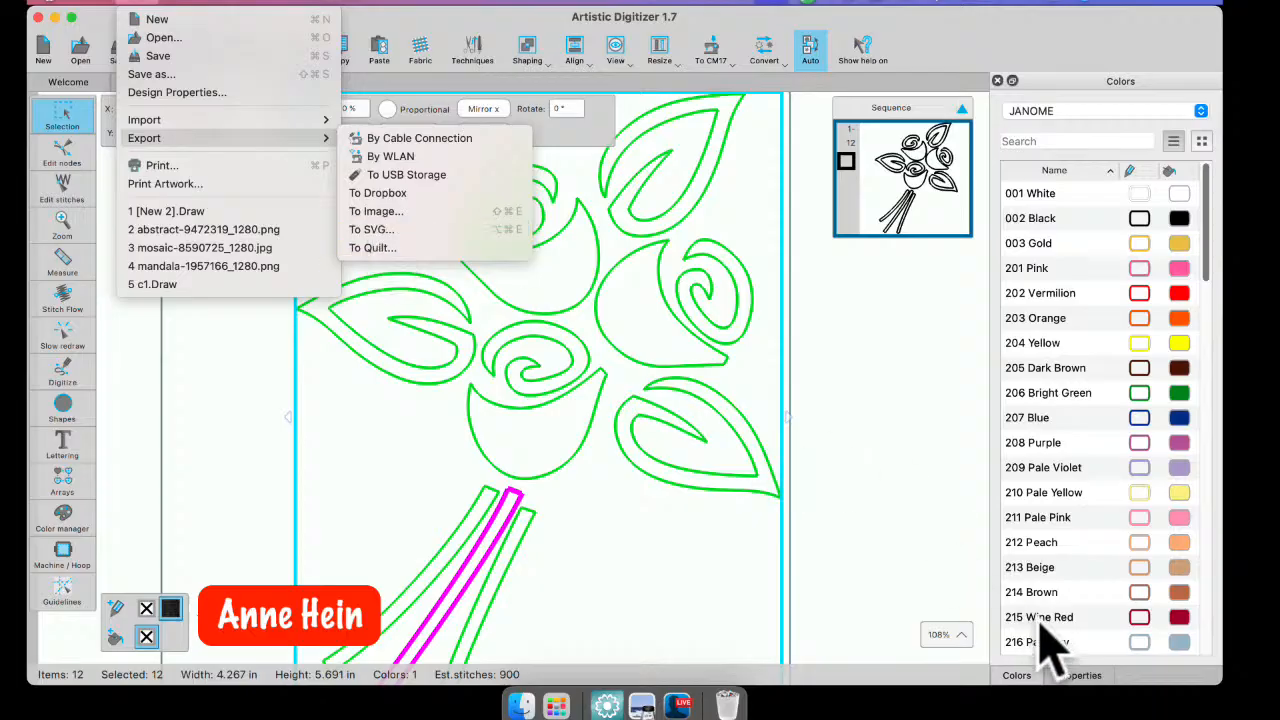
left_click(1080, 688)
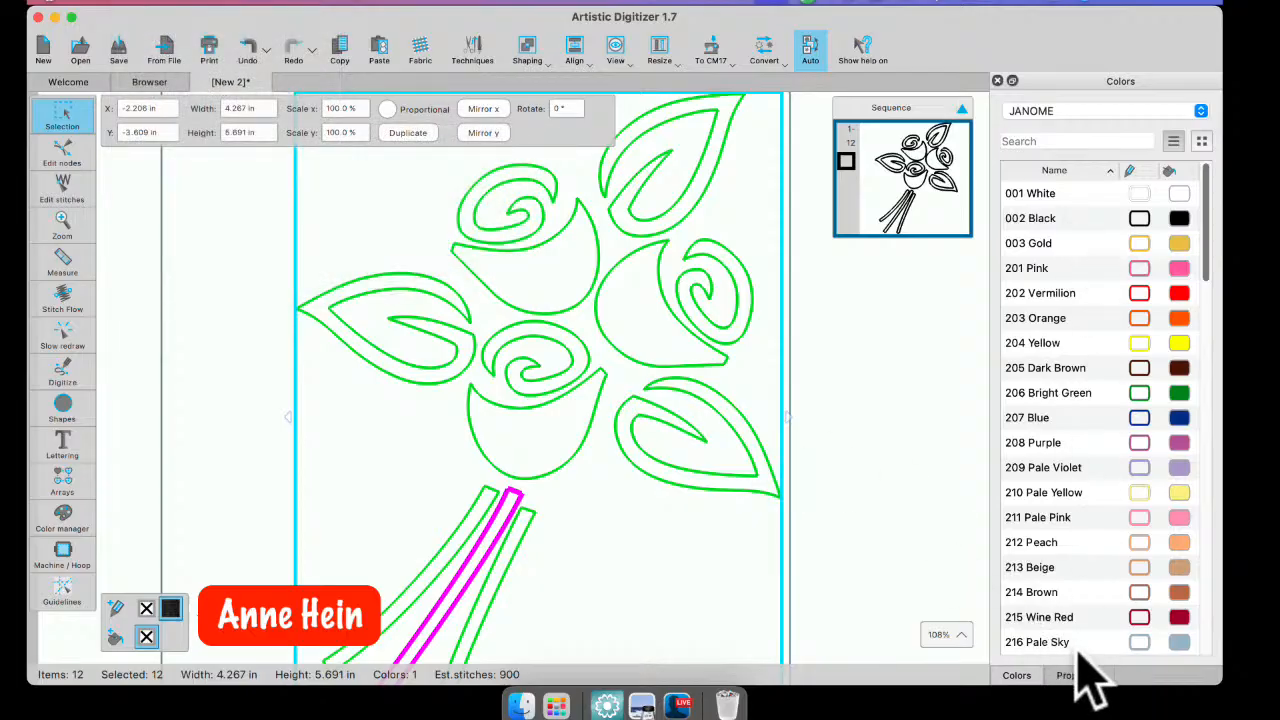
left_click(1080, 676)
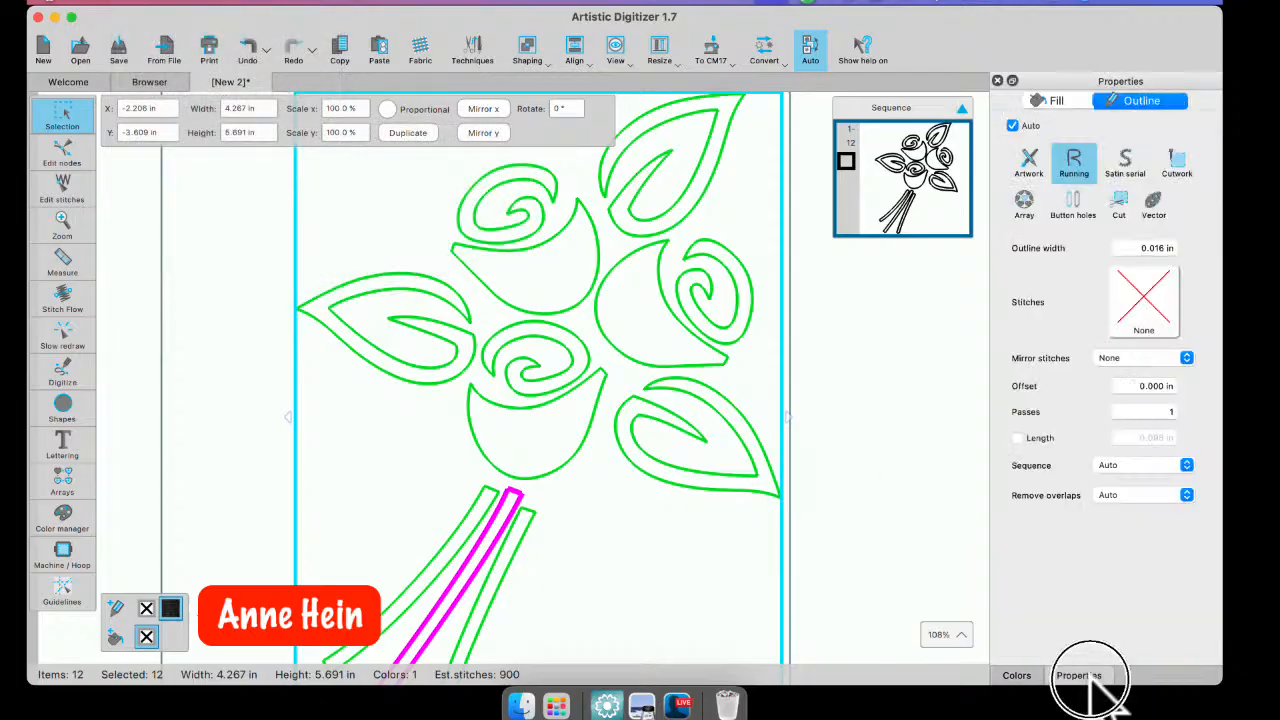
left_click(1122, 203)
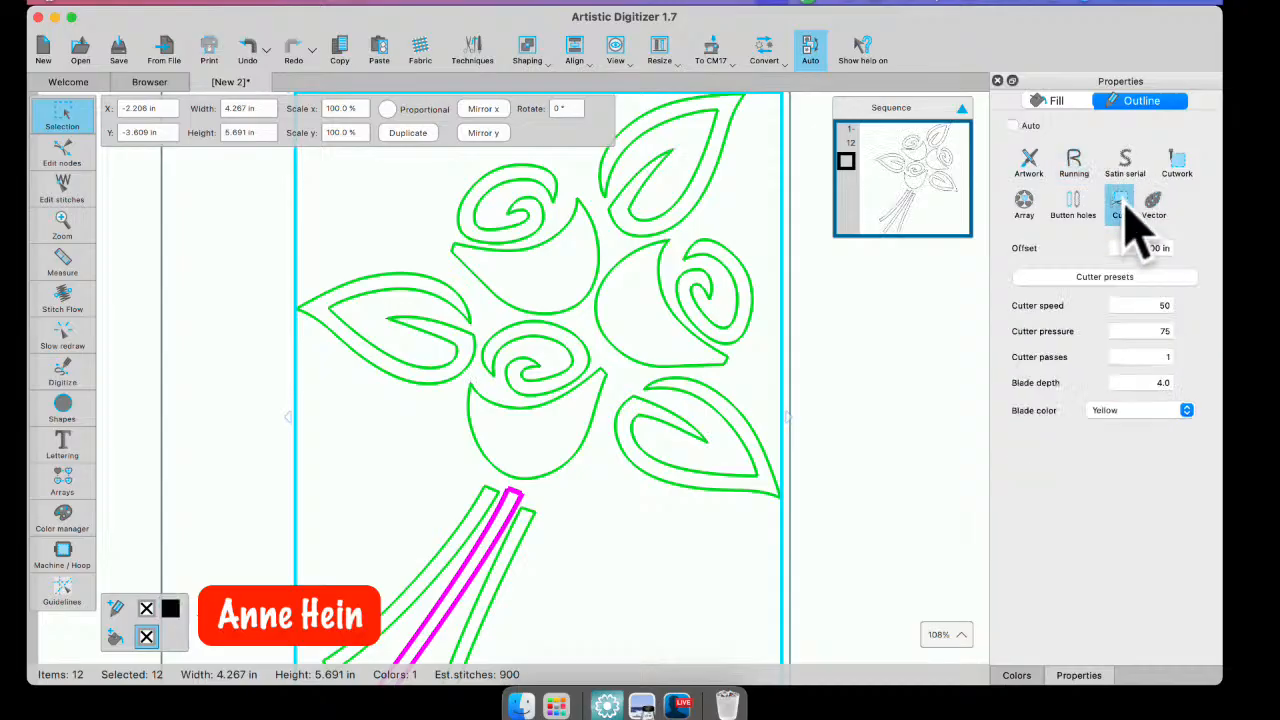
- Open the cutter export for the bouquet with the Artistic edge USB, review the cut settings, close without cutting, and deselect the bouquet
left_click(140, 4)
mouse_move(141, 140)
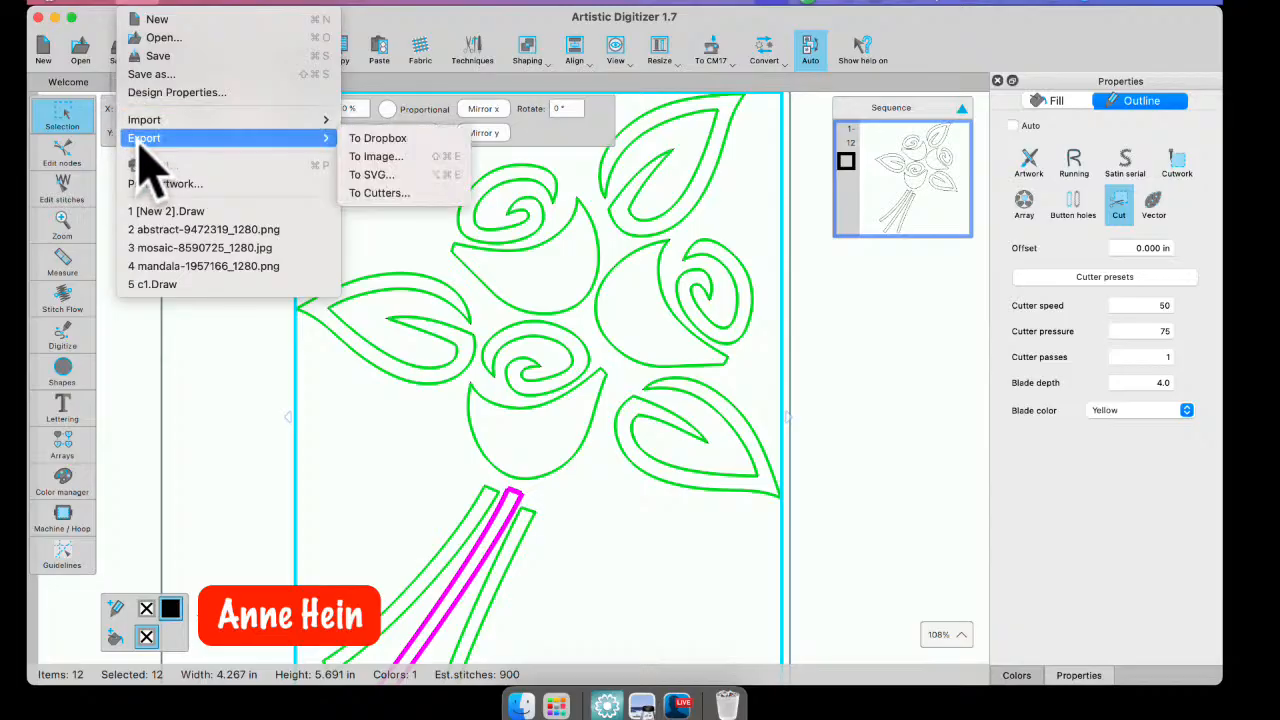
left_click(384, 193)
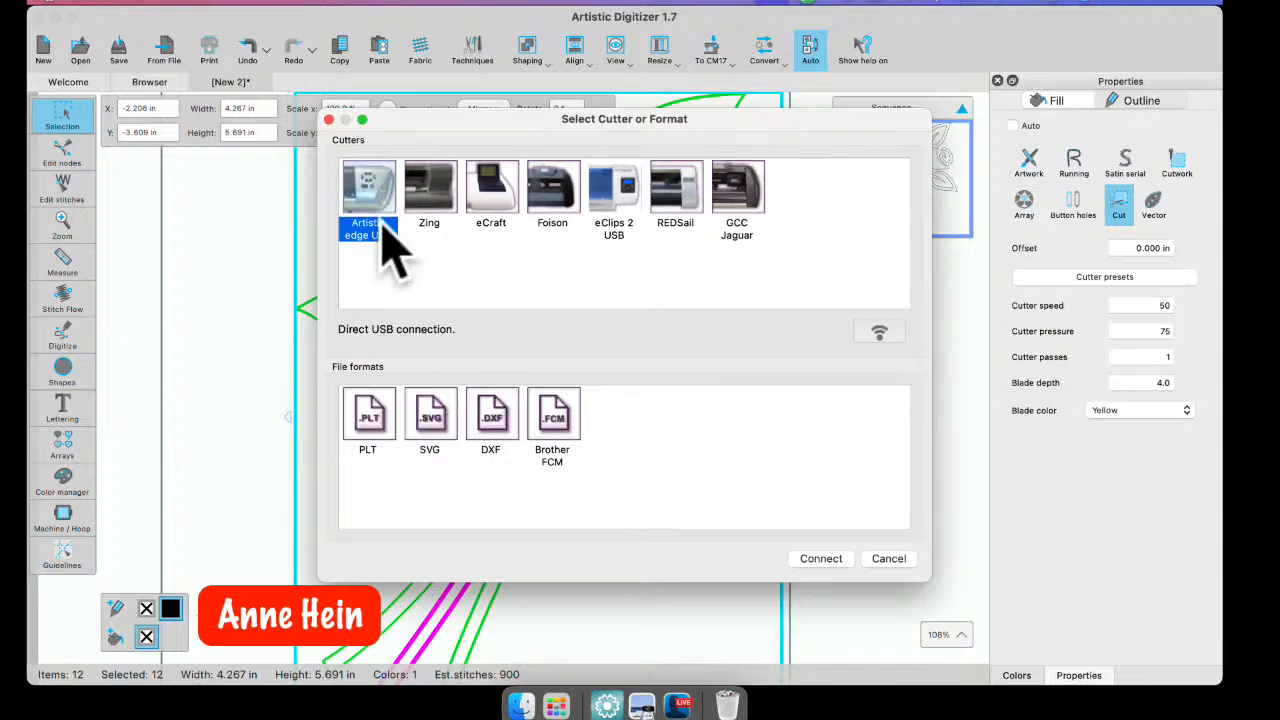
left_click(823, 558)
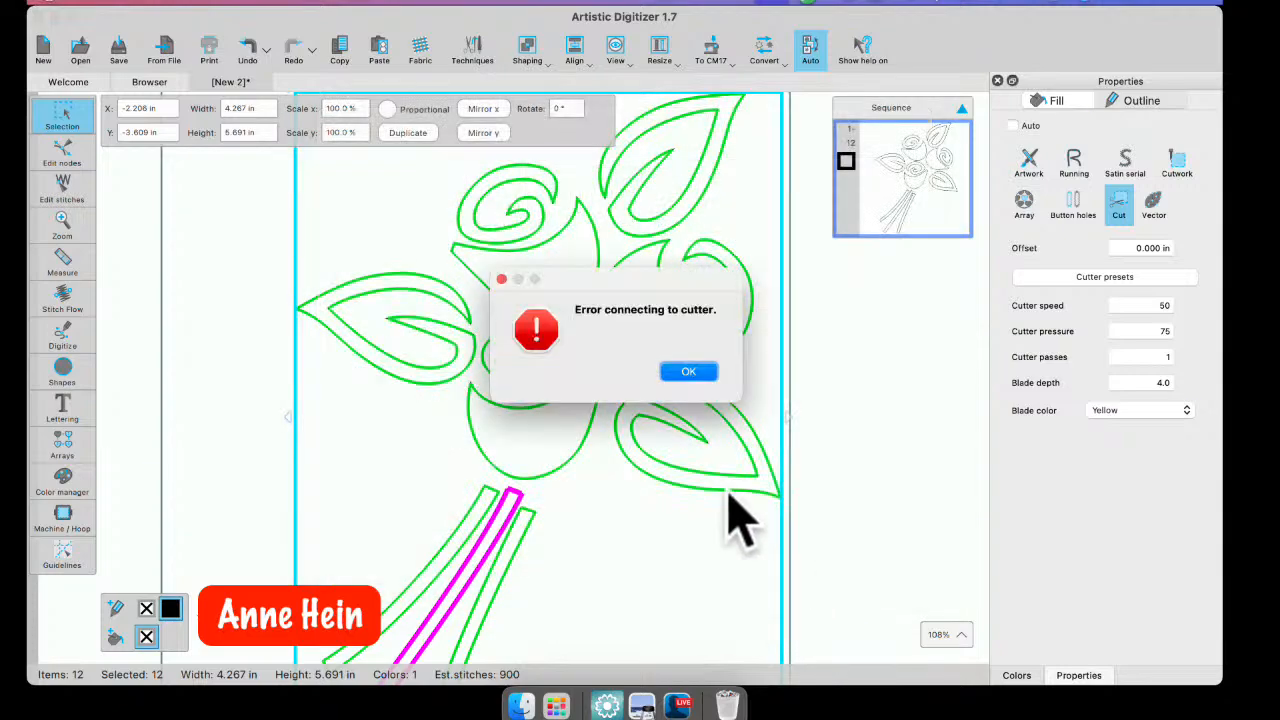
left_click(686, 372)
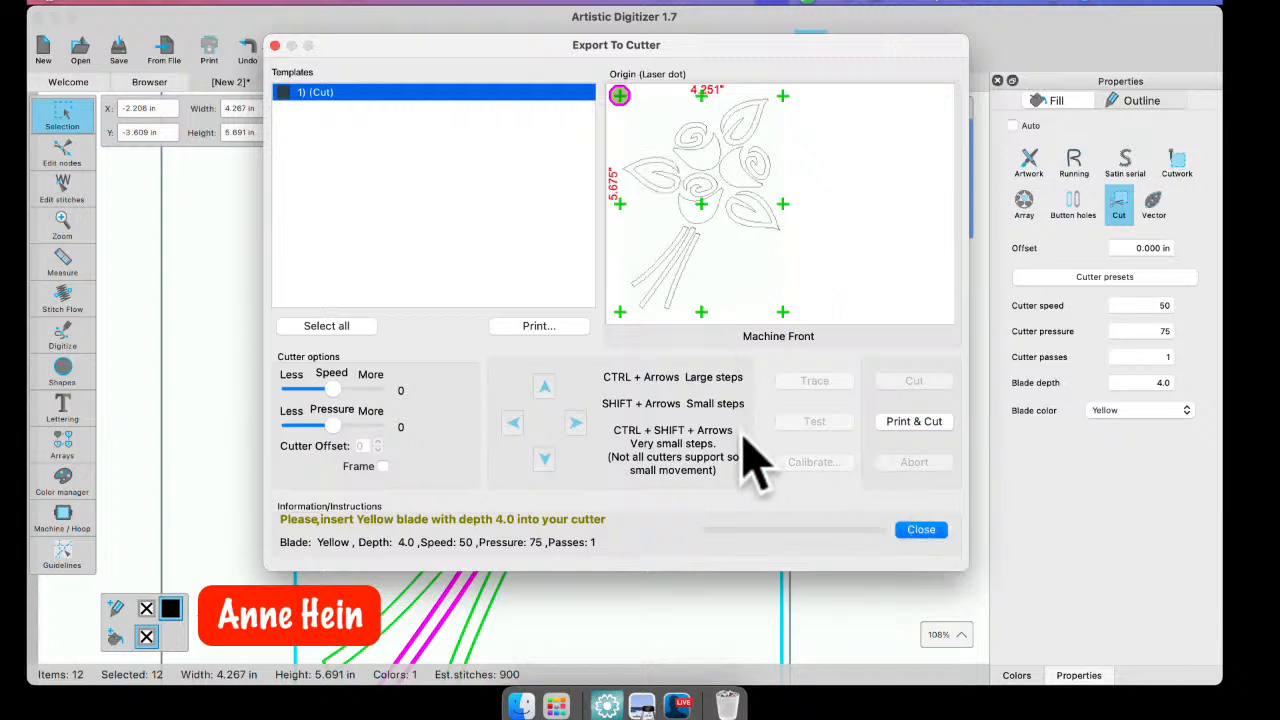
left_click(919, 530)
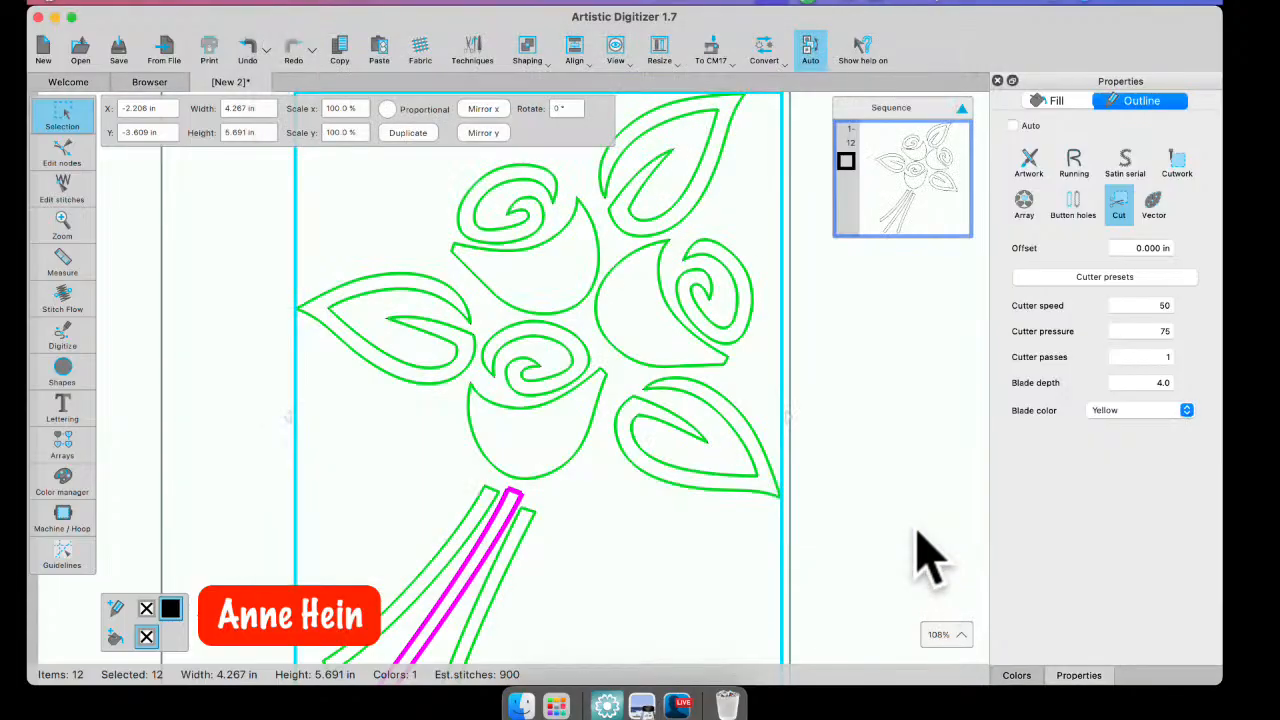
left_click(868, 530)
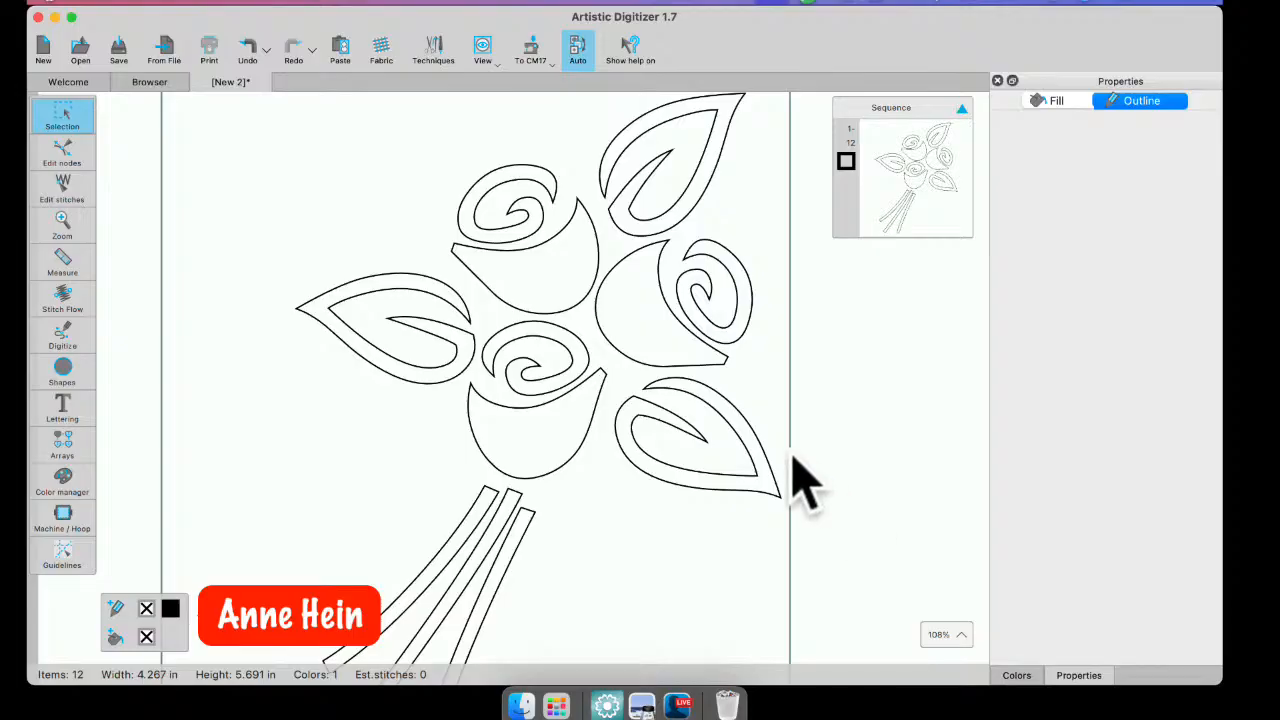
- Move the bouquet's uppermost leaf into the empty area right of the flowers, to about X 4.14 in, Y -1.47 in
scroll(690, 480, "down", 5)
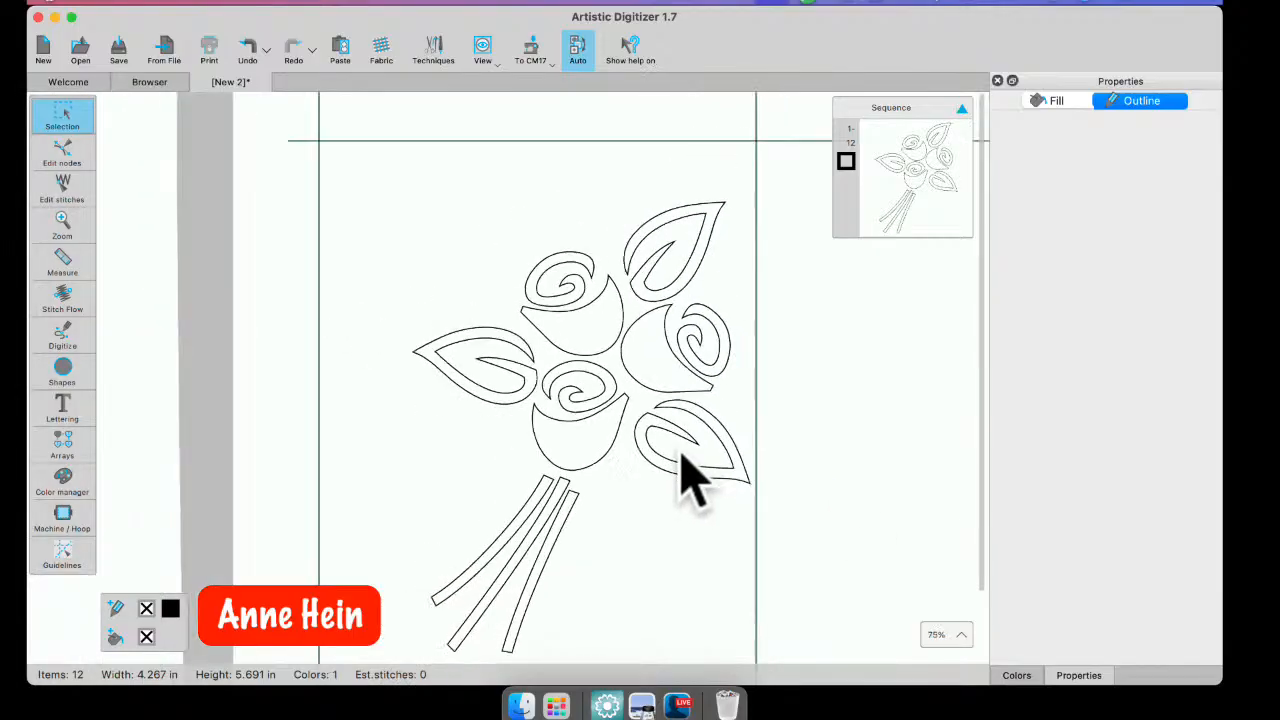
scroll(778, 468, "right", 4)
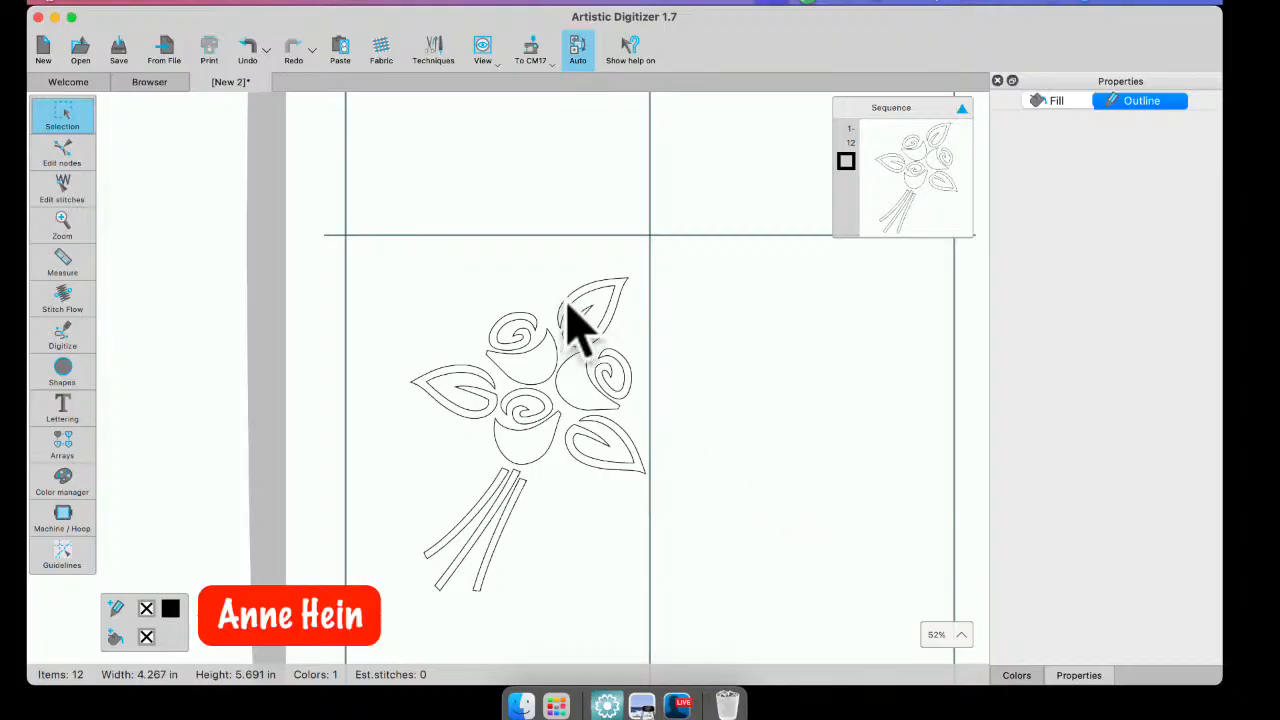
left_click(580, 325)
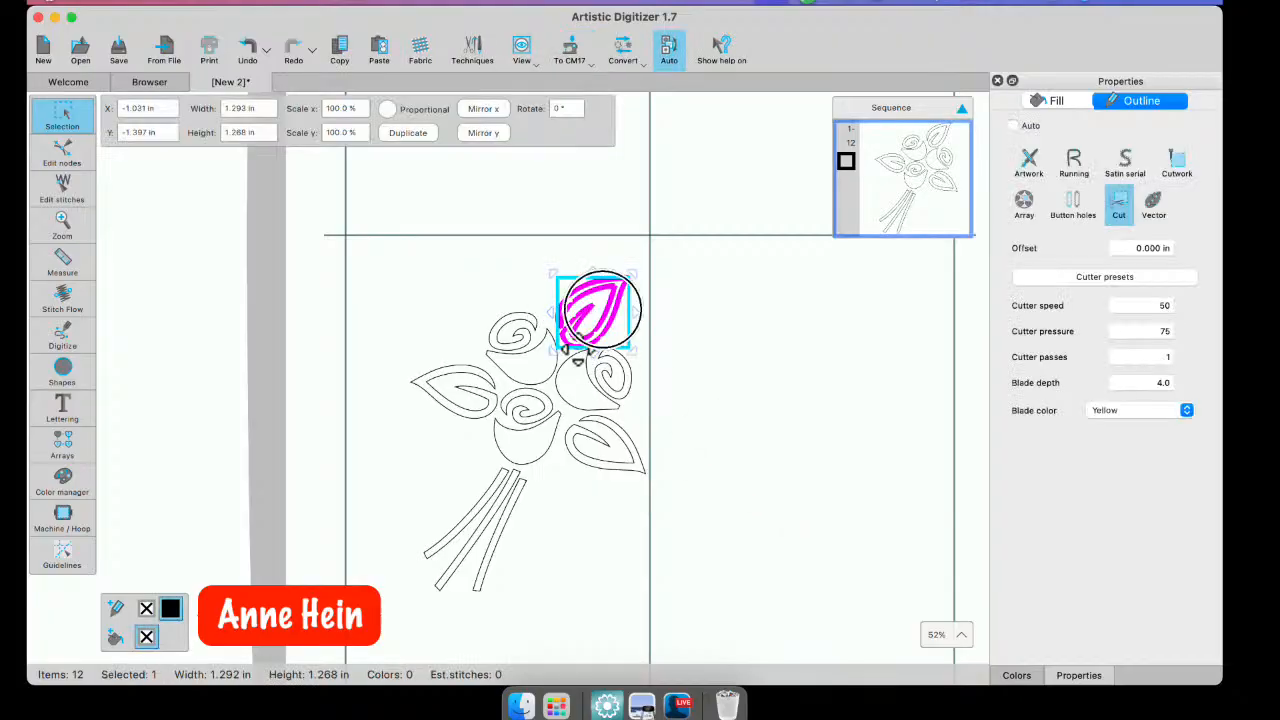
left_click_drag(578, 362, 860, 366)
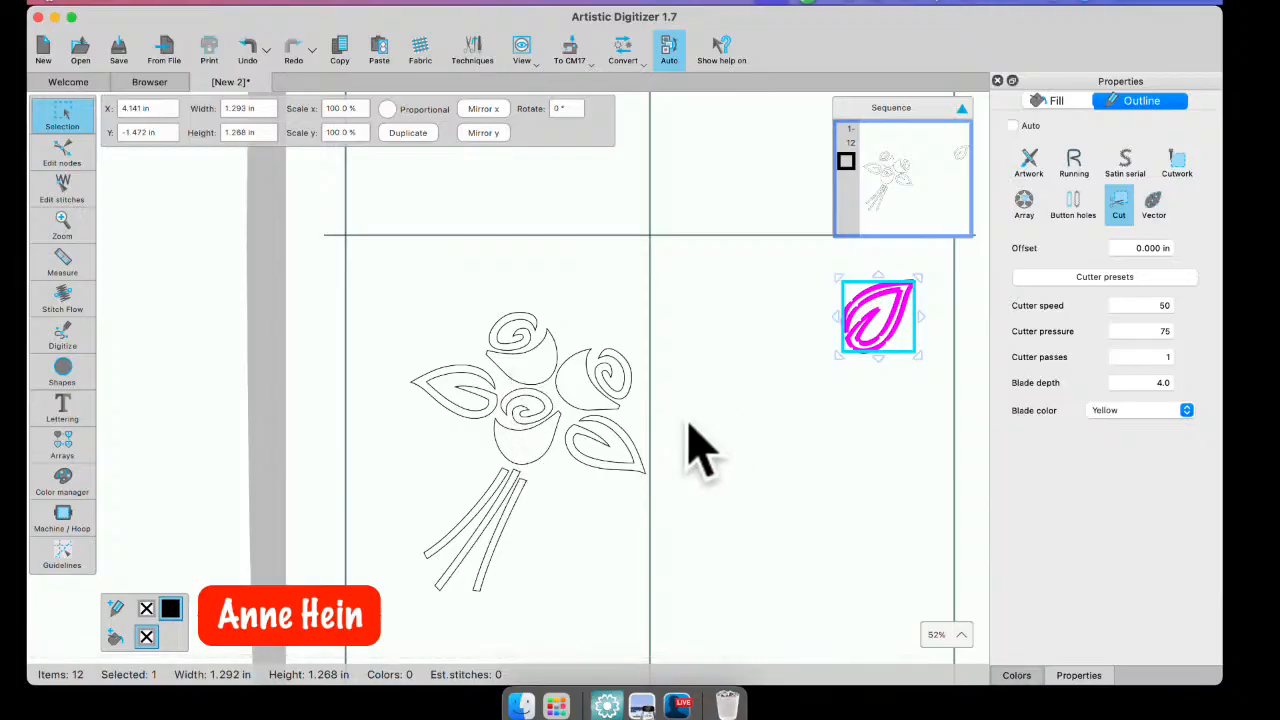
- Move the bouquet's lower-right leaf to about X 4.28 in, Y -3.02 in, and its left leaf to about X 1.29 in, Y -0.88 in
left_click_drag(637, 455, 812, 312)
left_click_drag(782, 385, 868, 448)
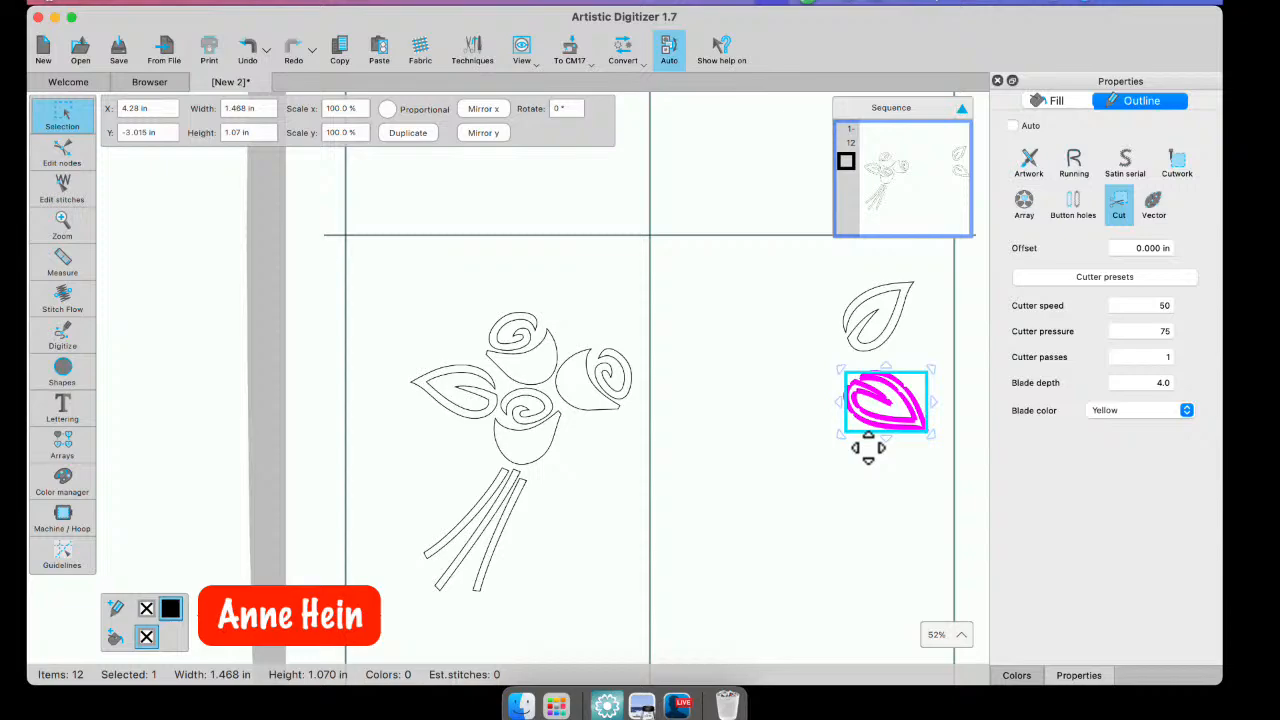
left_click(470, 400)
left_click(440, 416)
left_click_drag(476, 386, 696, 262)
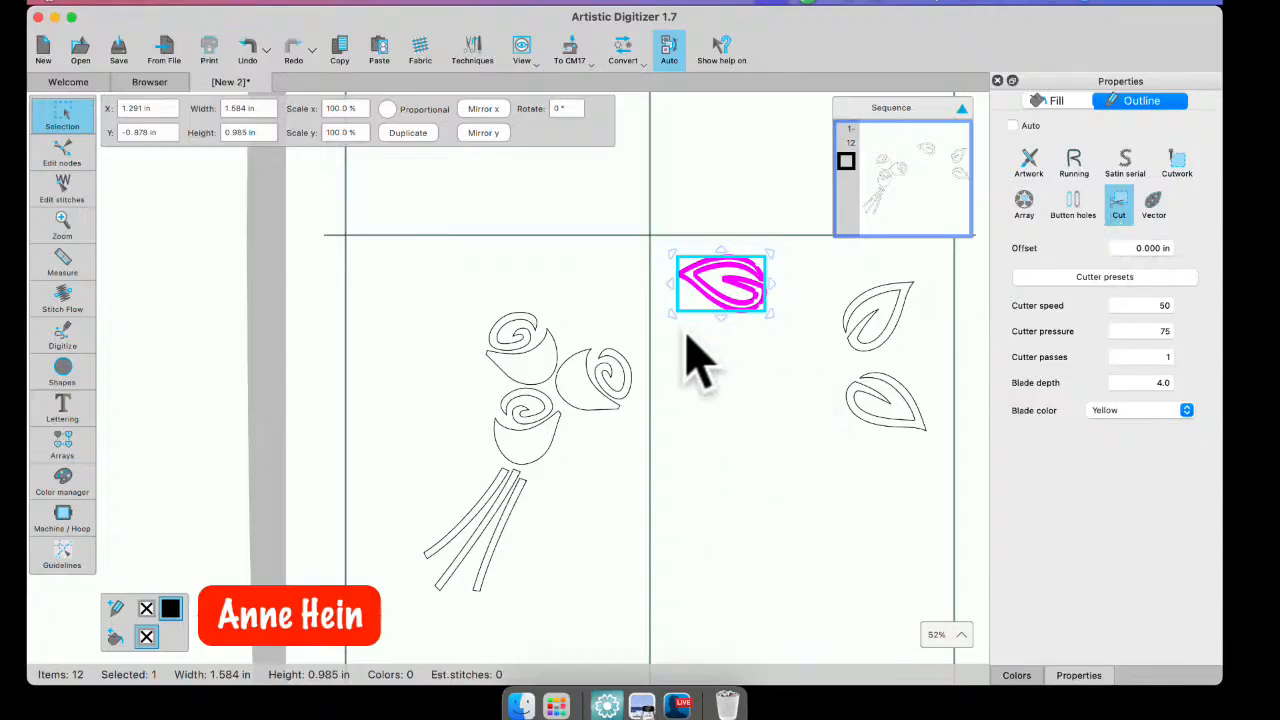
- Set the outline color of the leaf just moved above the flowers to JANOME 206 Bright Green and deselect it
left_click(1016, 675)
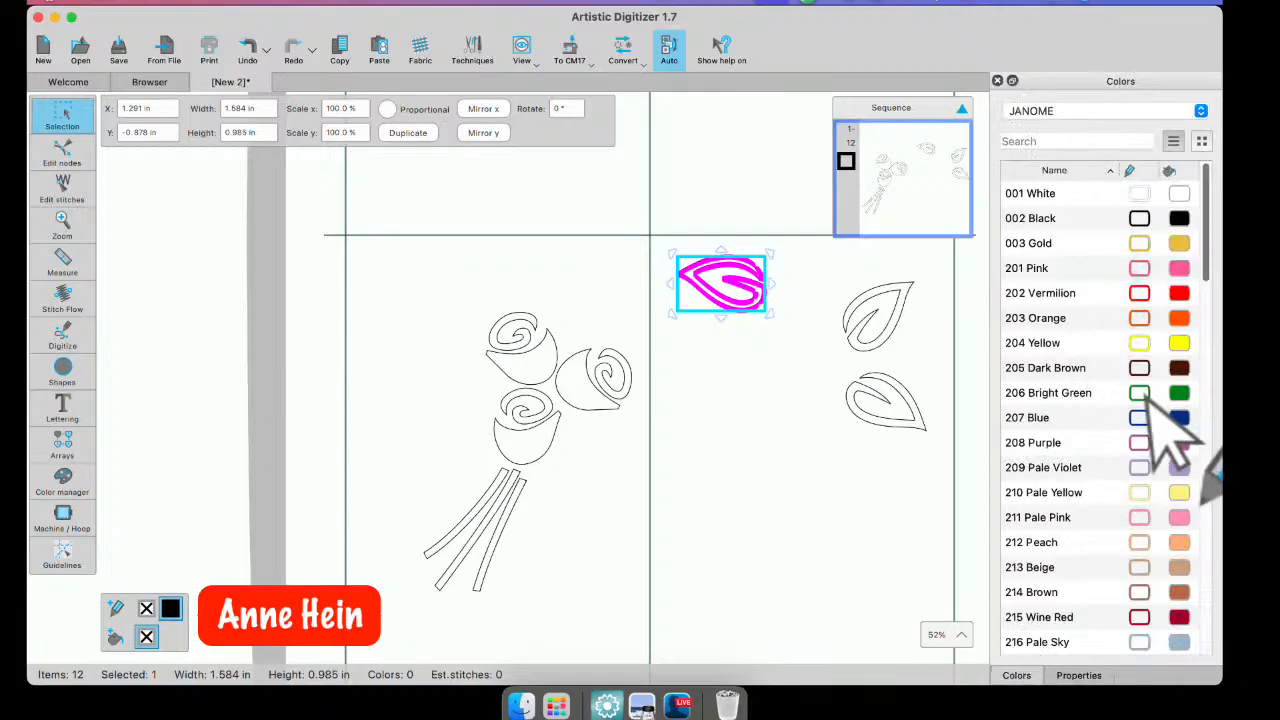
left_click(1139, 393)
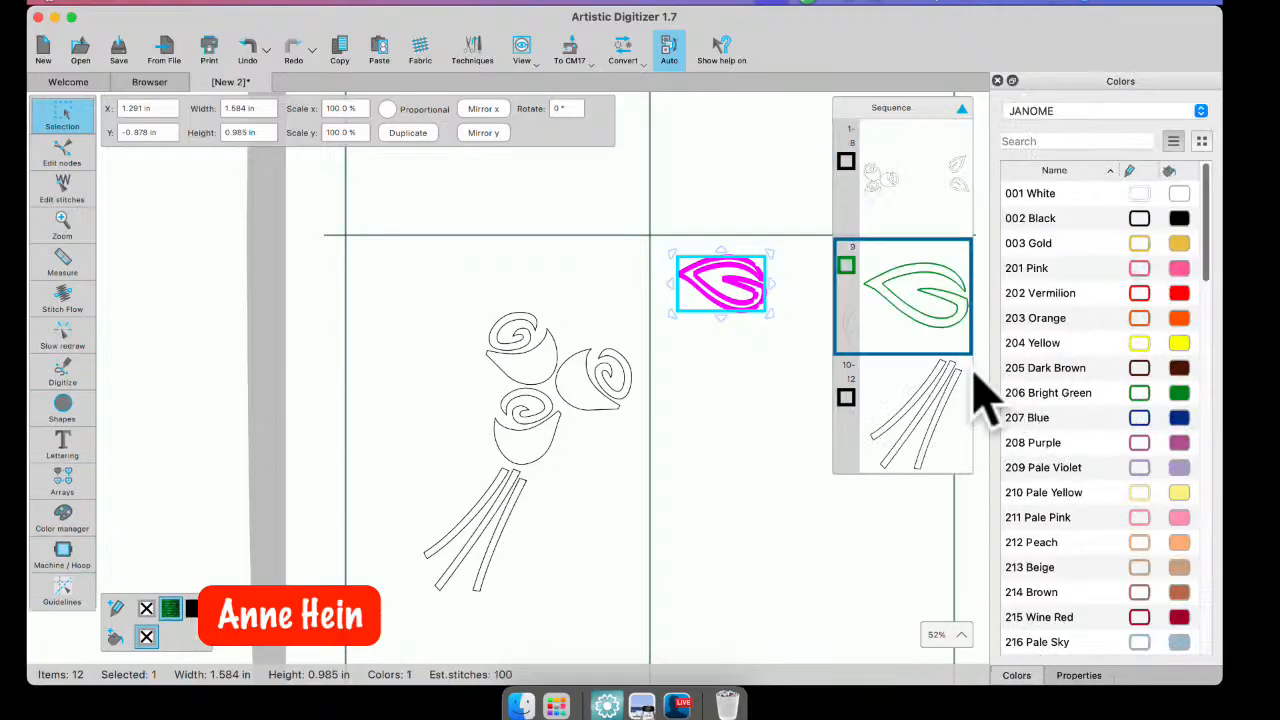
left_click(663, 423)
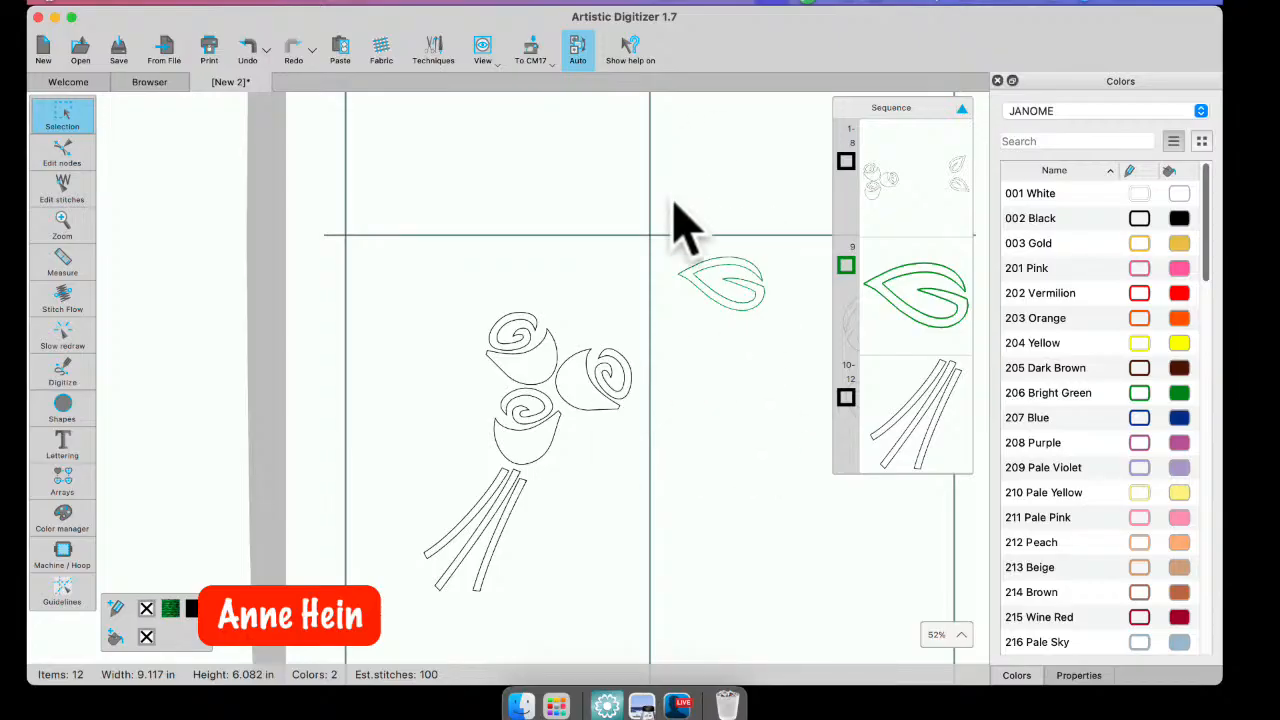
- Set the outline color of the upper of the two stacked leaves to JANOME 207 Blue and deselect it
scroll(672, 349, "right", 5)
left_click(700, 320)
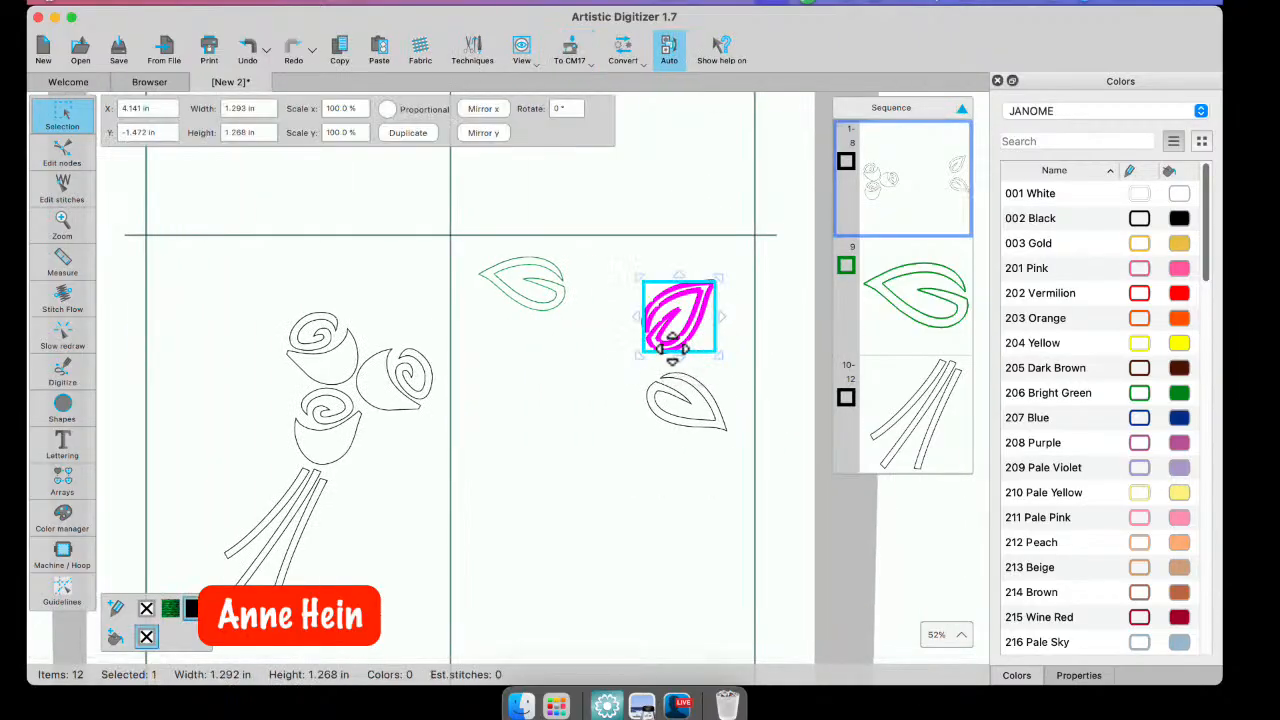
left_click(1139, 417)
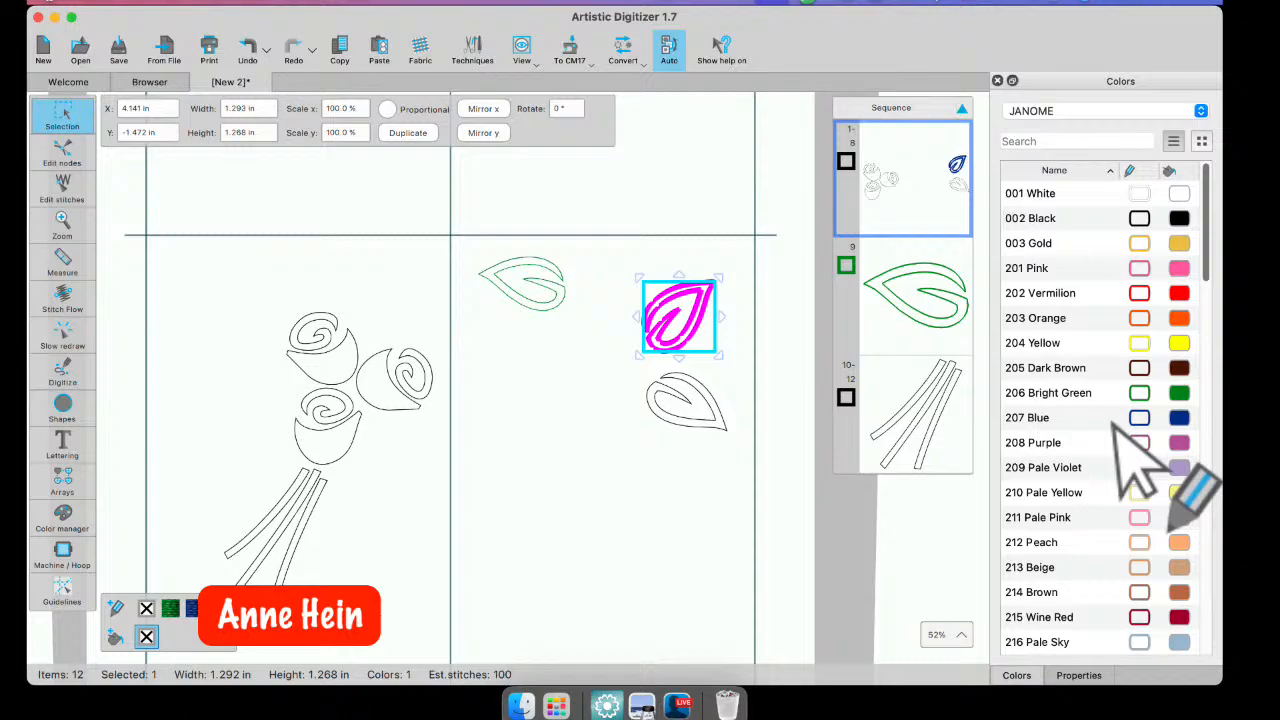
left_click(701, 428)
left_click(509, 448)
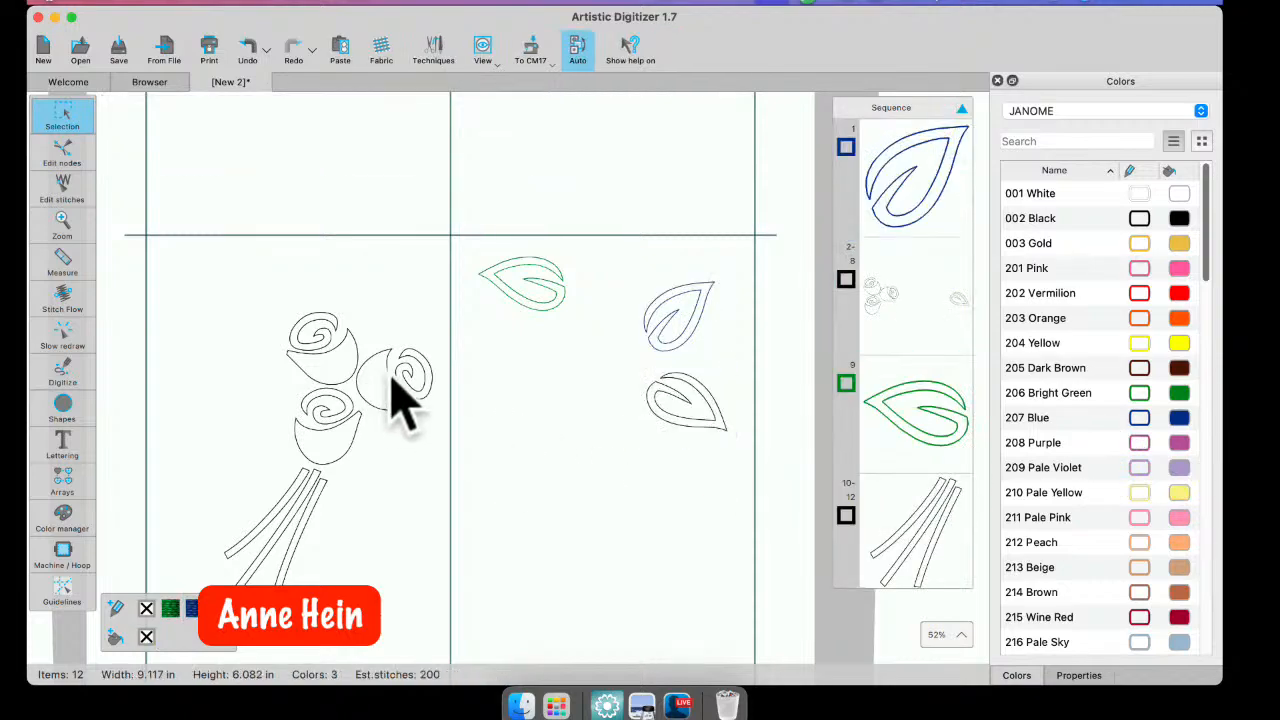
- Recolor both outlines of the bouquet's rightmost rose to 202 Vermilion and move it among the leaves, to about X 1.94 in, Y -2.84 in
left_click(403, 398)
key("Escape")
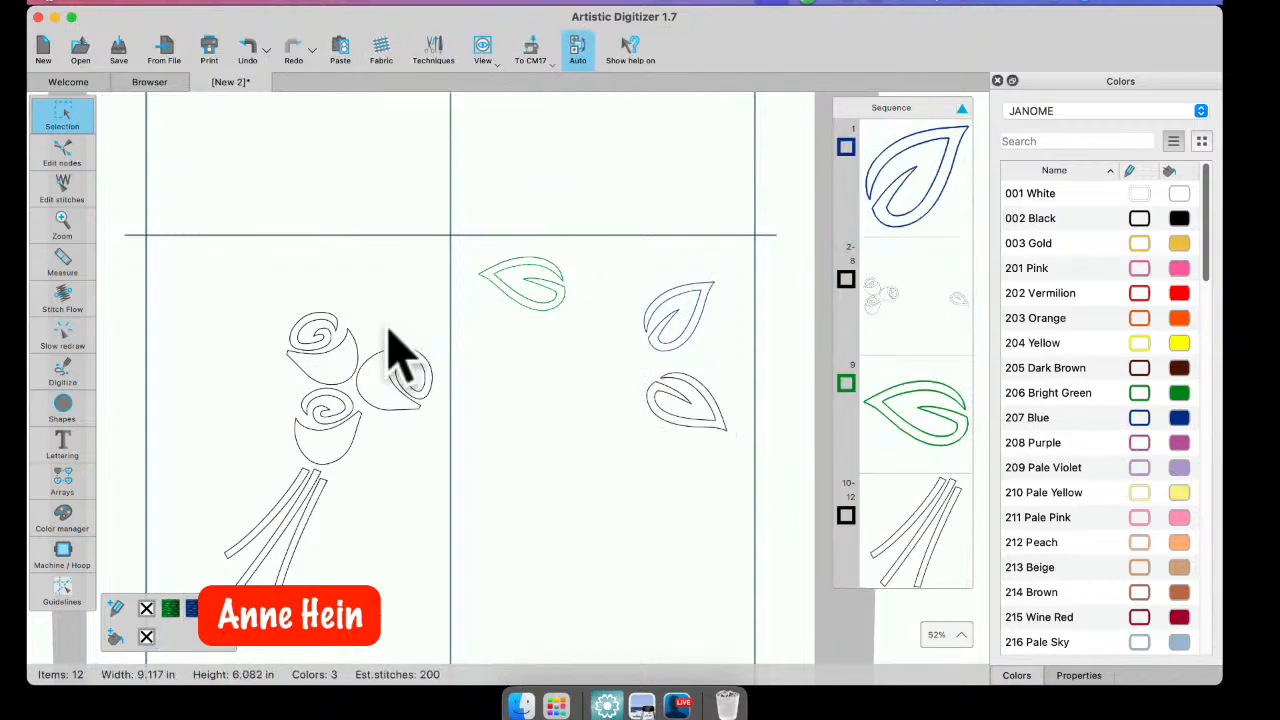
left_click_drag(349, 296, 457, 457)
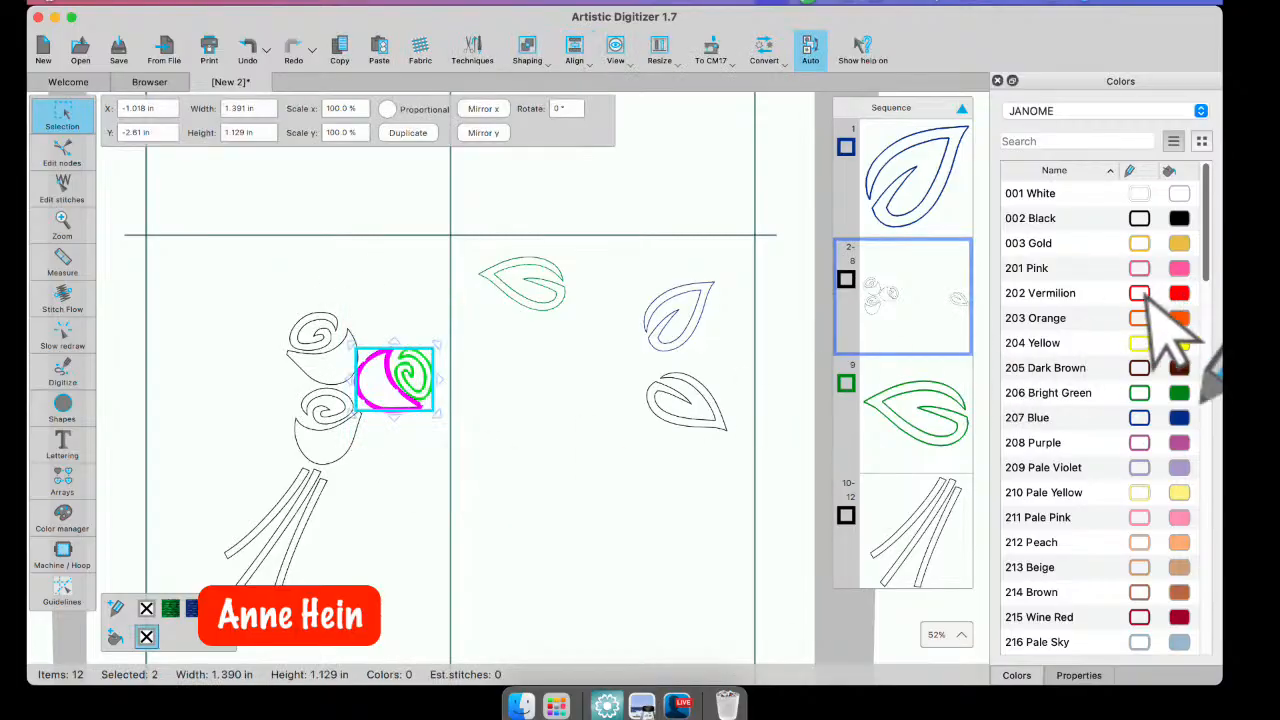
left_click(1140, 293)
left_click_drag(377, 425, 538, 441)
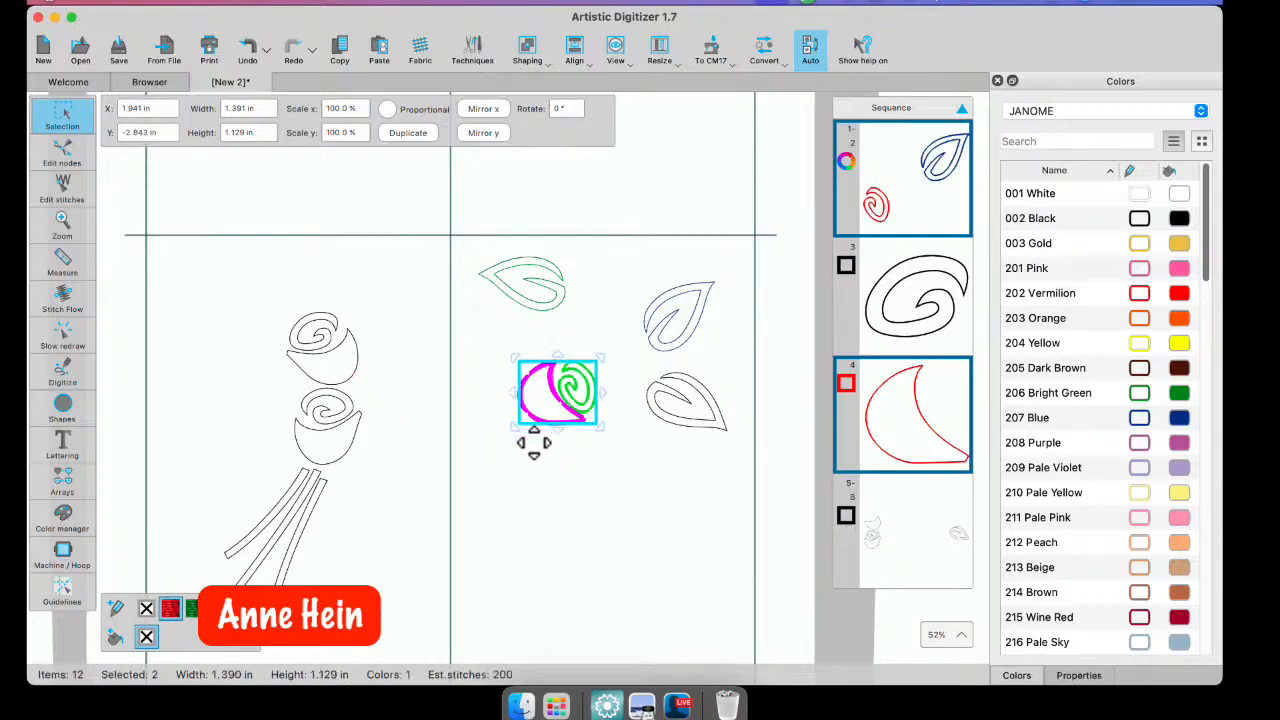
key("Escape")
- Set the outline technique of the separated rose and three leaves to Cut
left_click(1079, 675)
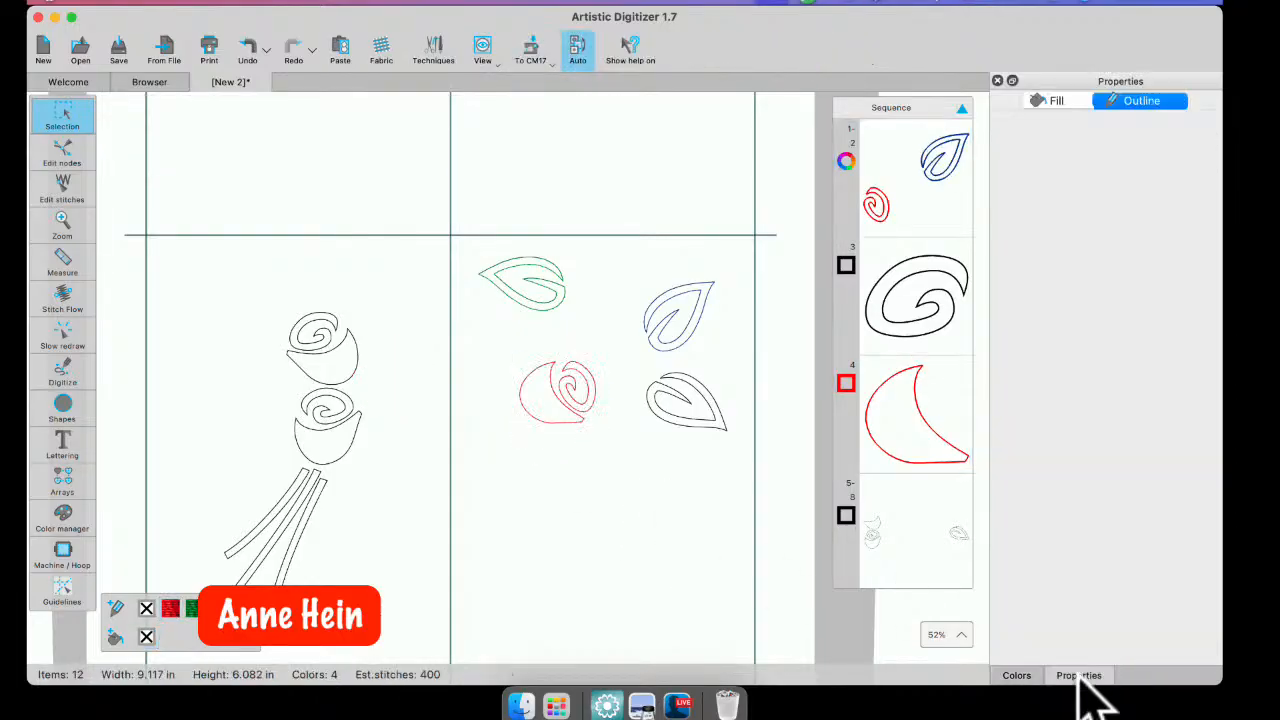
left_click_drag(455, 198, 764, 530)
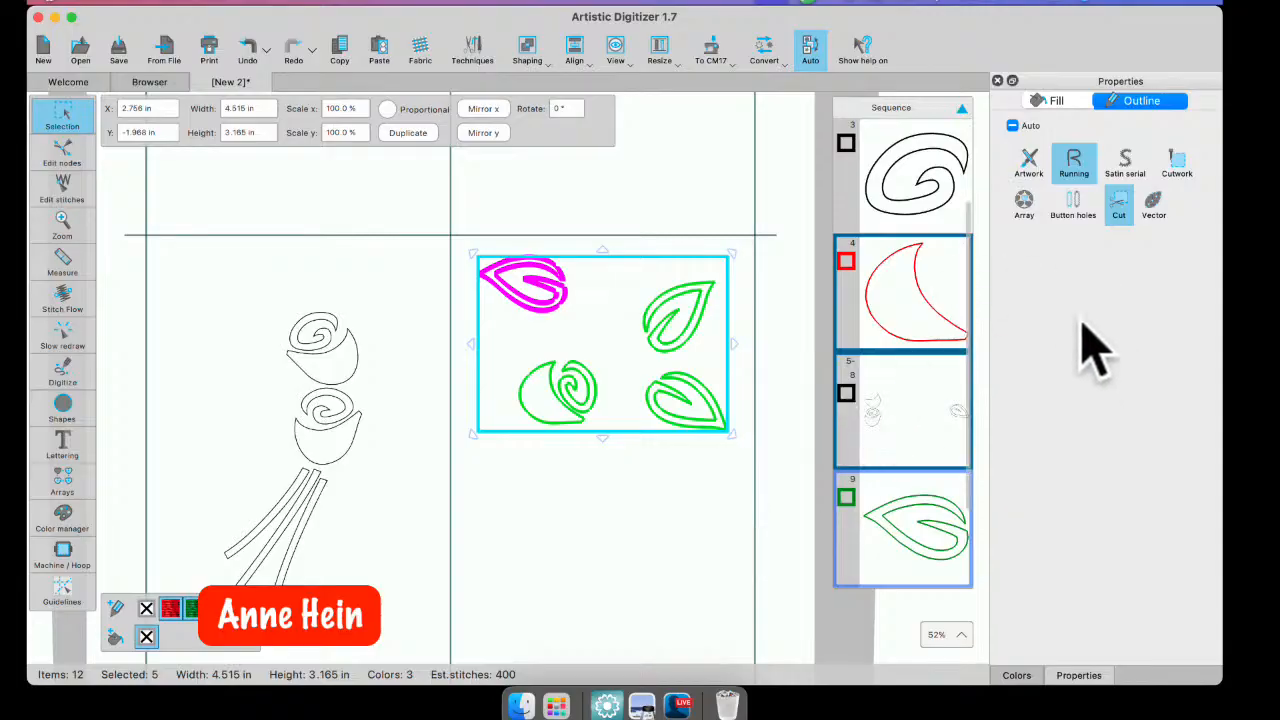
left_click(1119, 205)
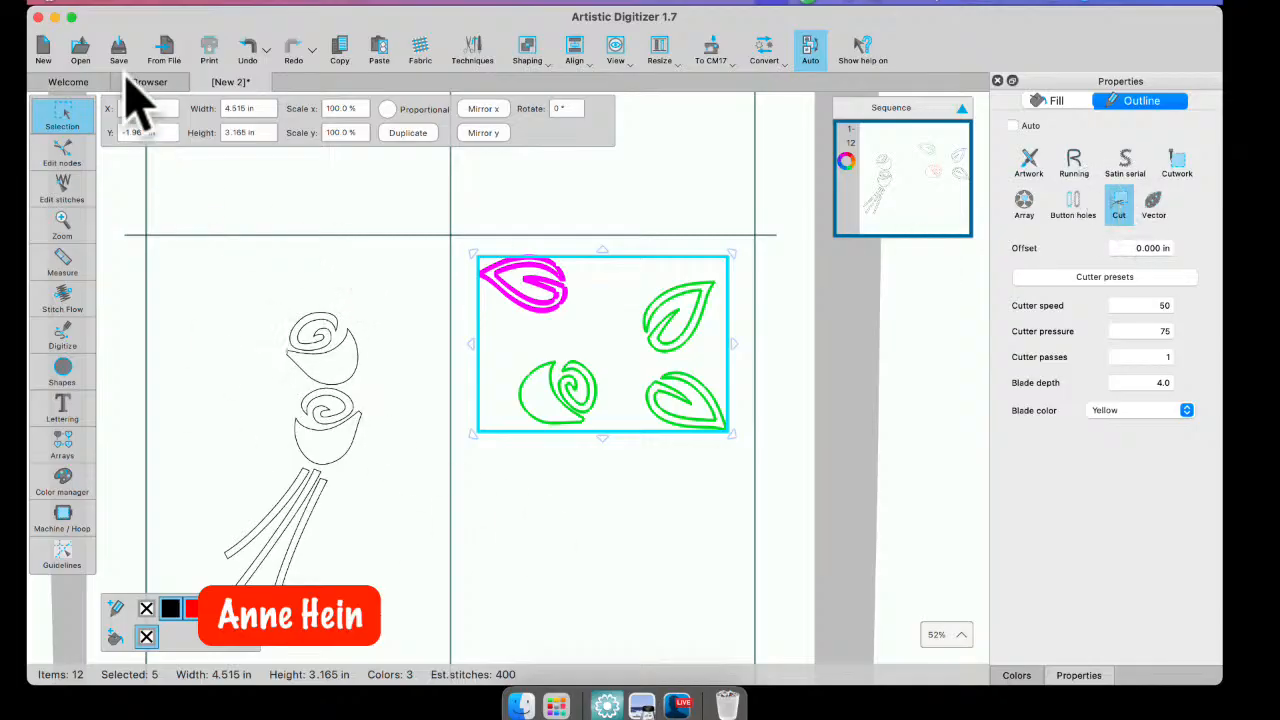
- Open the cutter export for the design using the Artistic edge USB cutter, dismissing the connection message
left_click(136, 5)
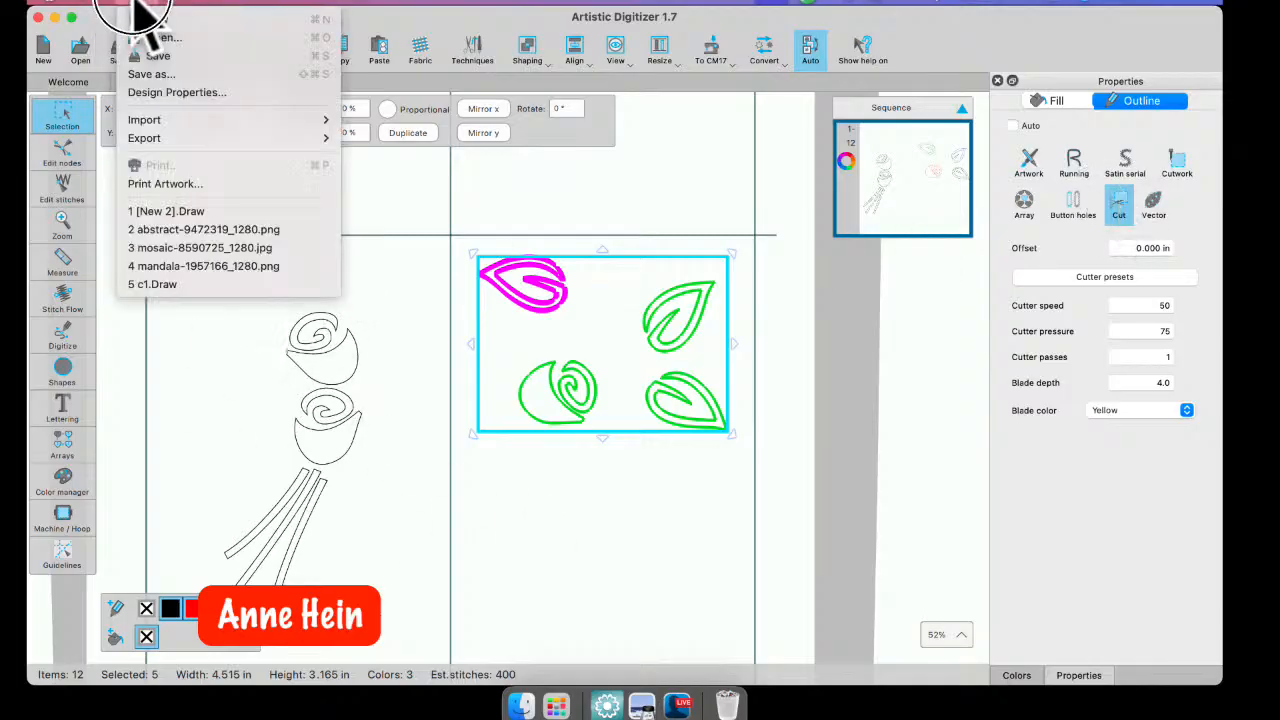
mouse_move(137, 143)
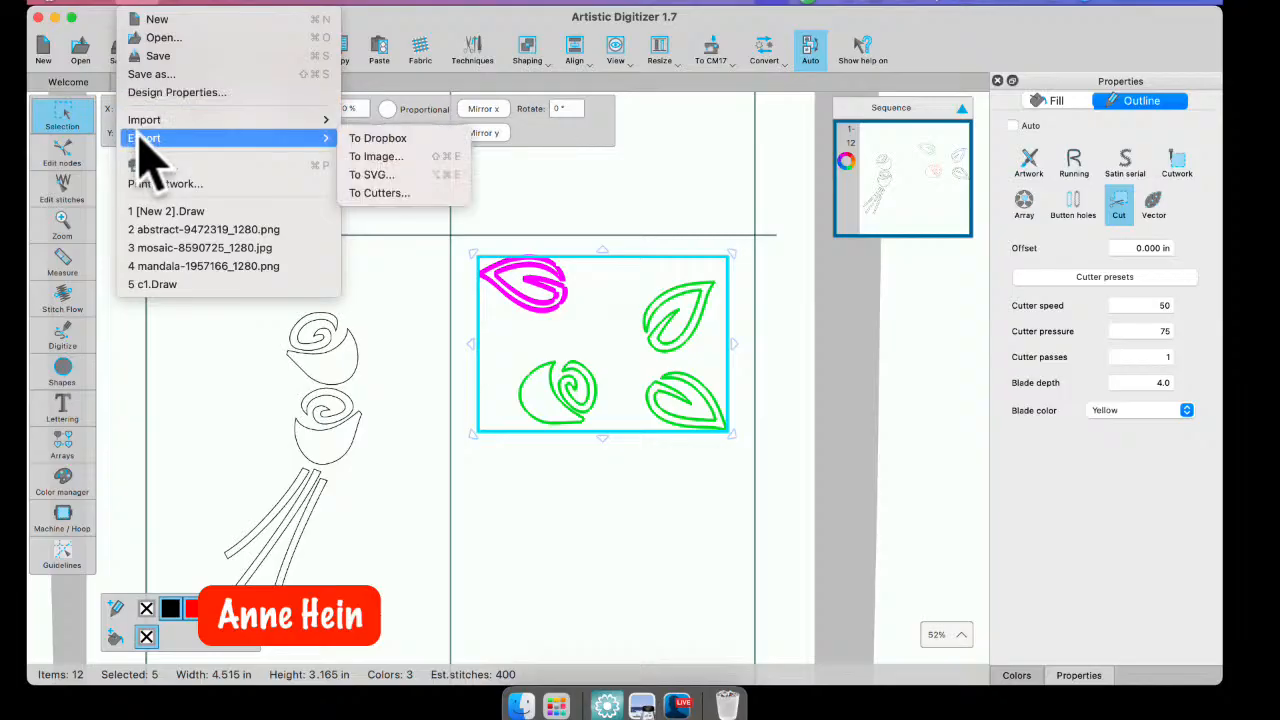
left_click(372, 192)
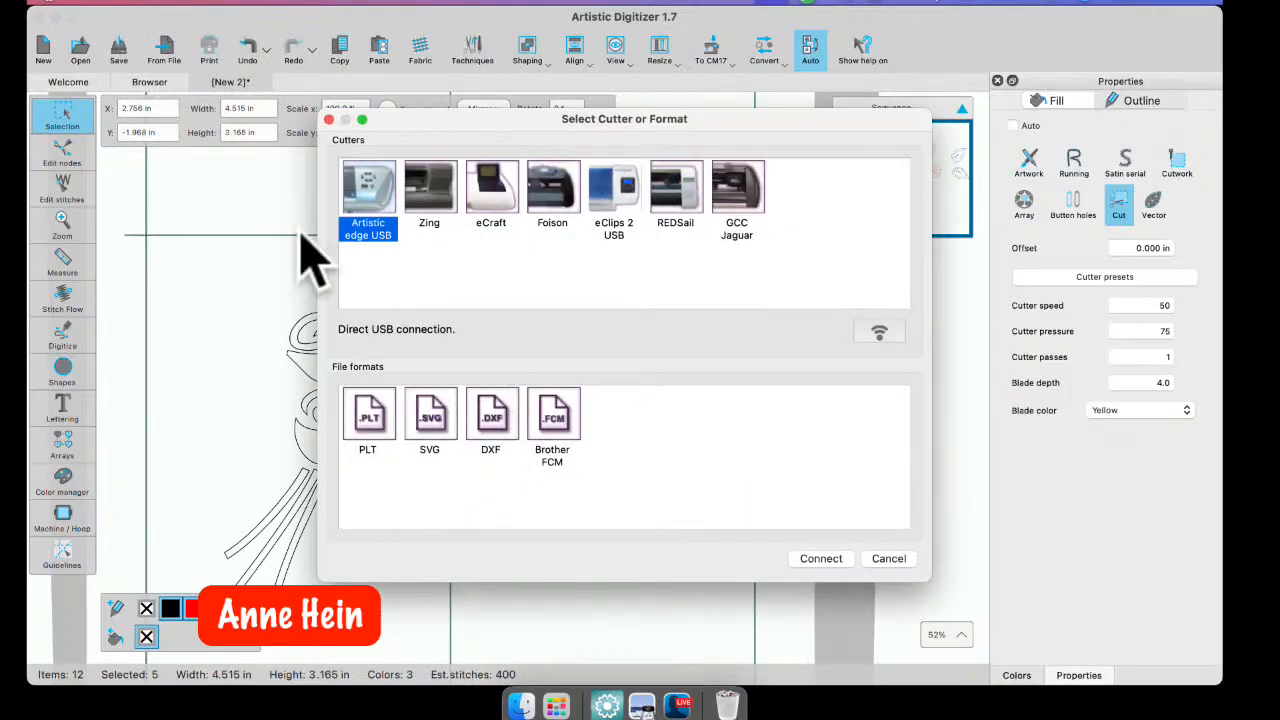
left_click(836, 564)
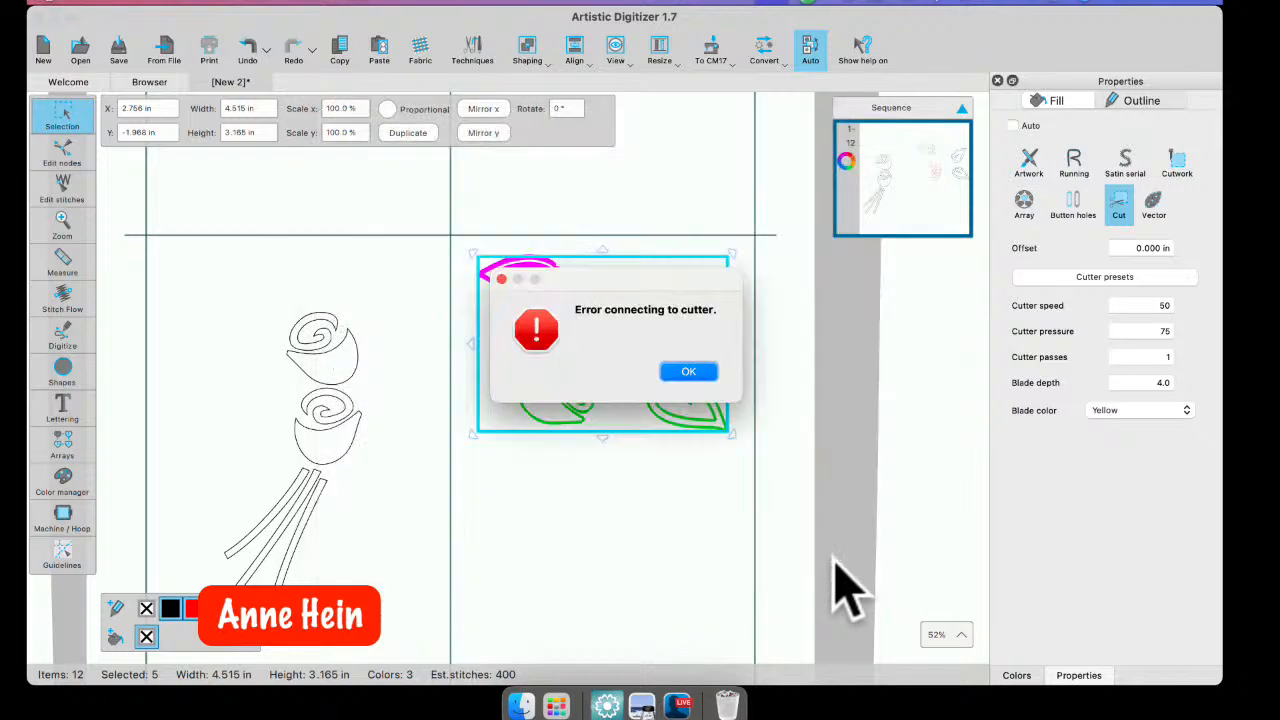
left_click(689, 372)
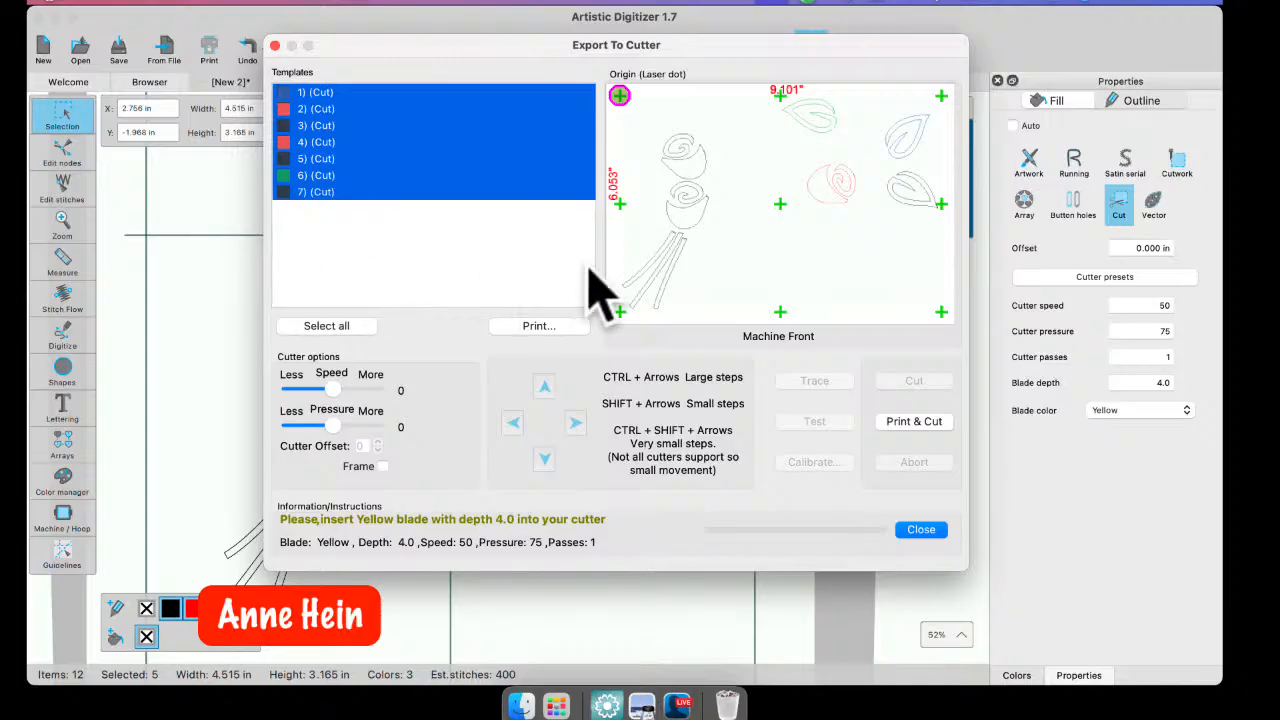
- Exclude cut templates 7, 5, 3, 2, 4 and 6 one by one, leaving only template 1 in the cutter preview
left_click(318, 192)
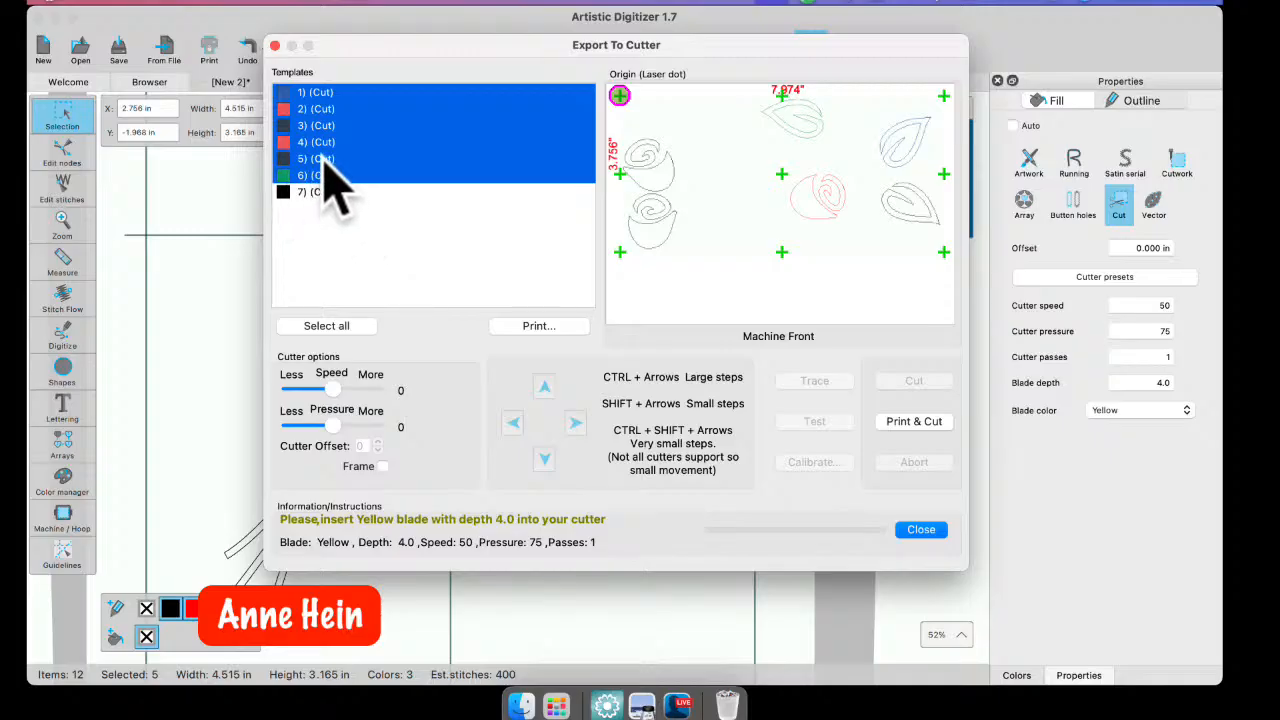
left_click(325, 160)
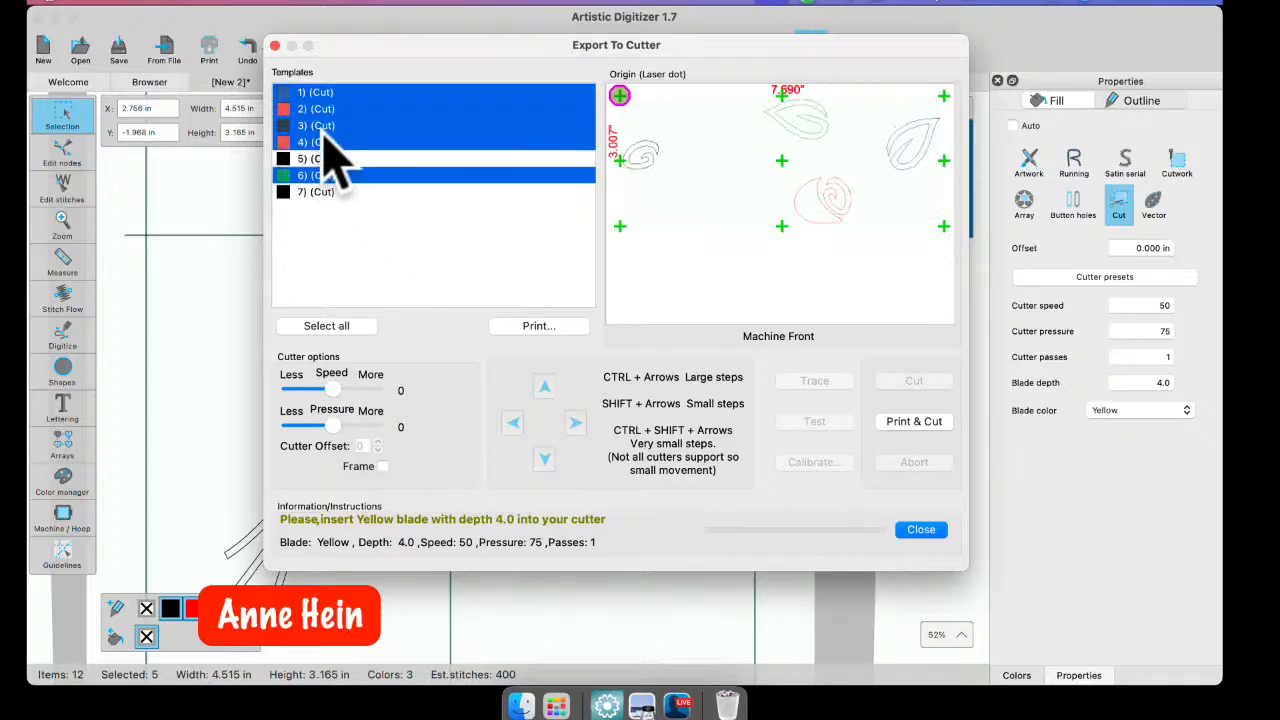
left_click(325, 125)
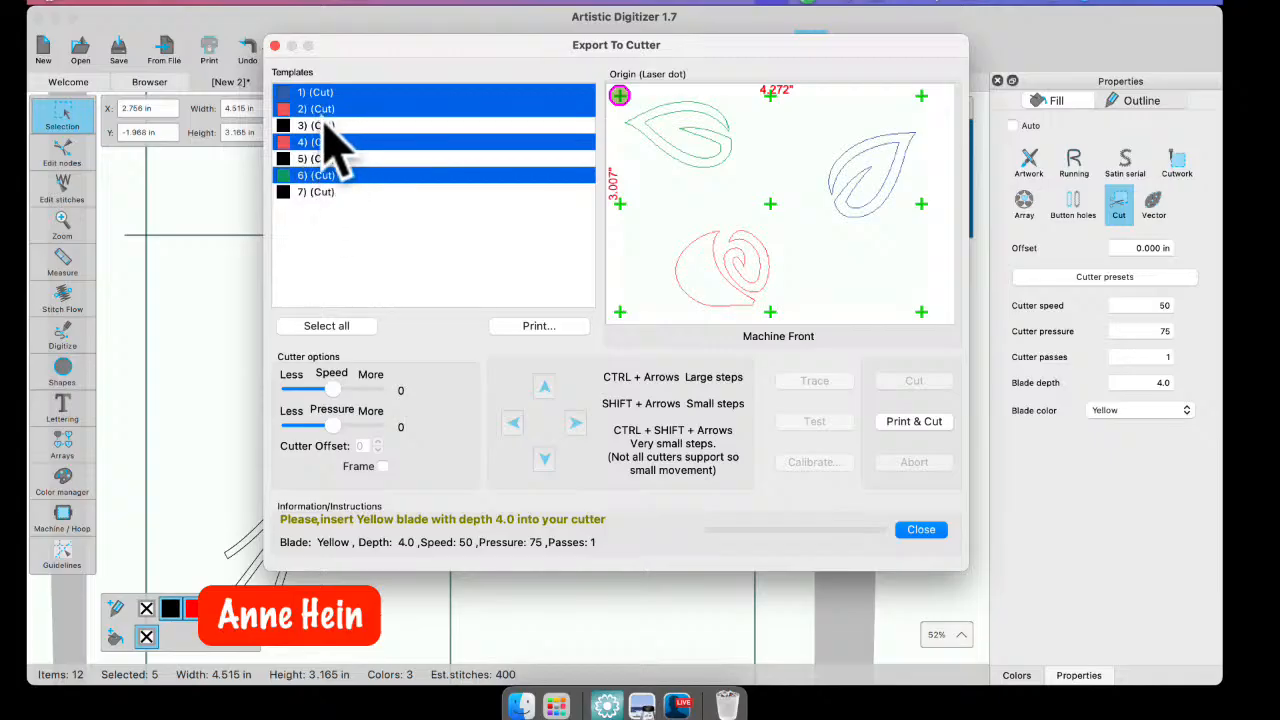
left_click(320, 110)
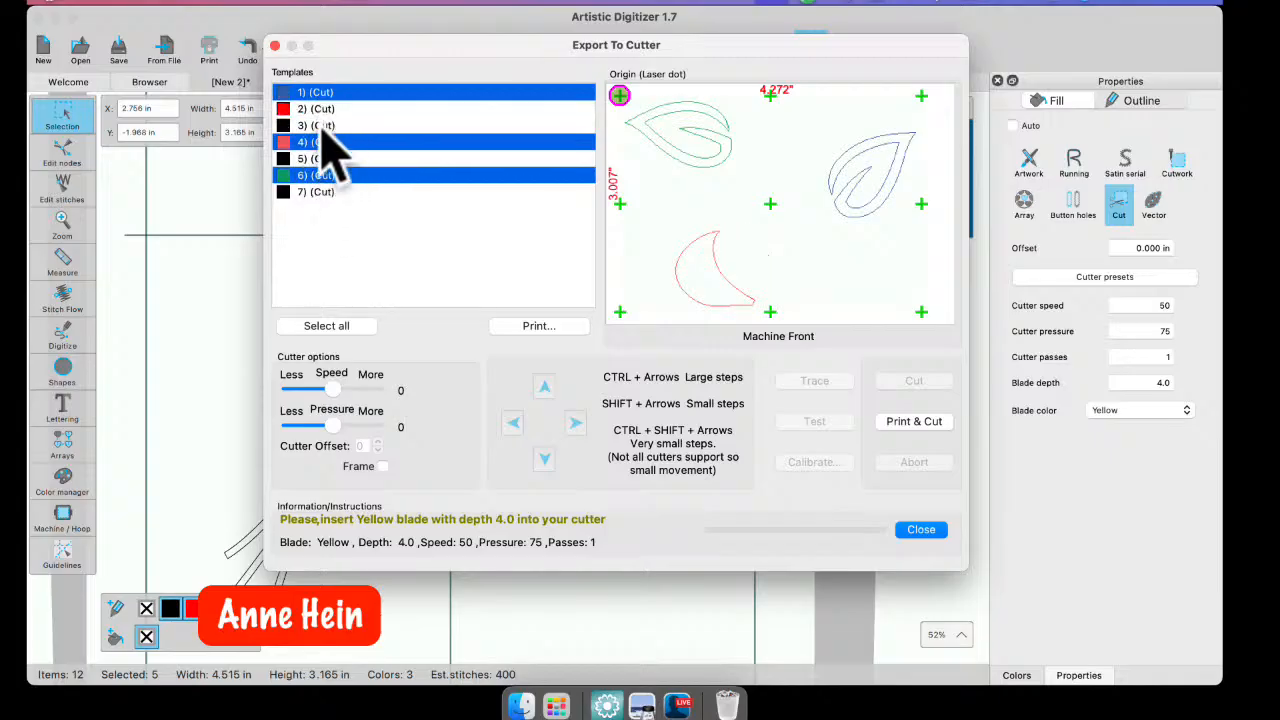
left_click(320, 142)
left_click(318, 176)
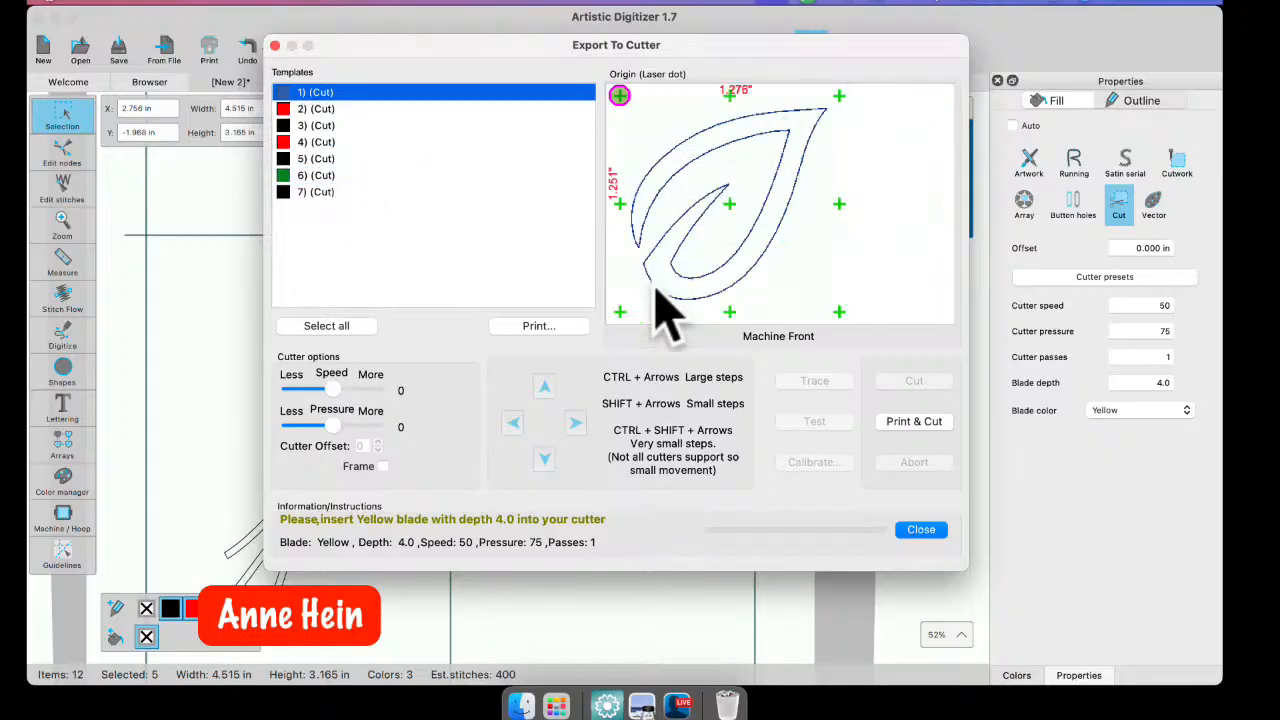
- Preview cut templates 2 and 3 individually, clear the template selection and close the cutter export without cutting
left_click(320, 109)
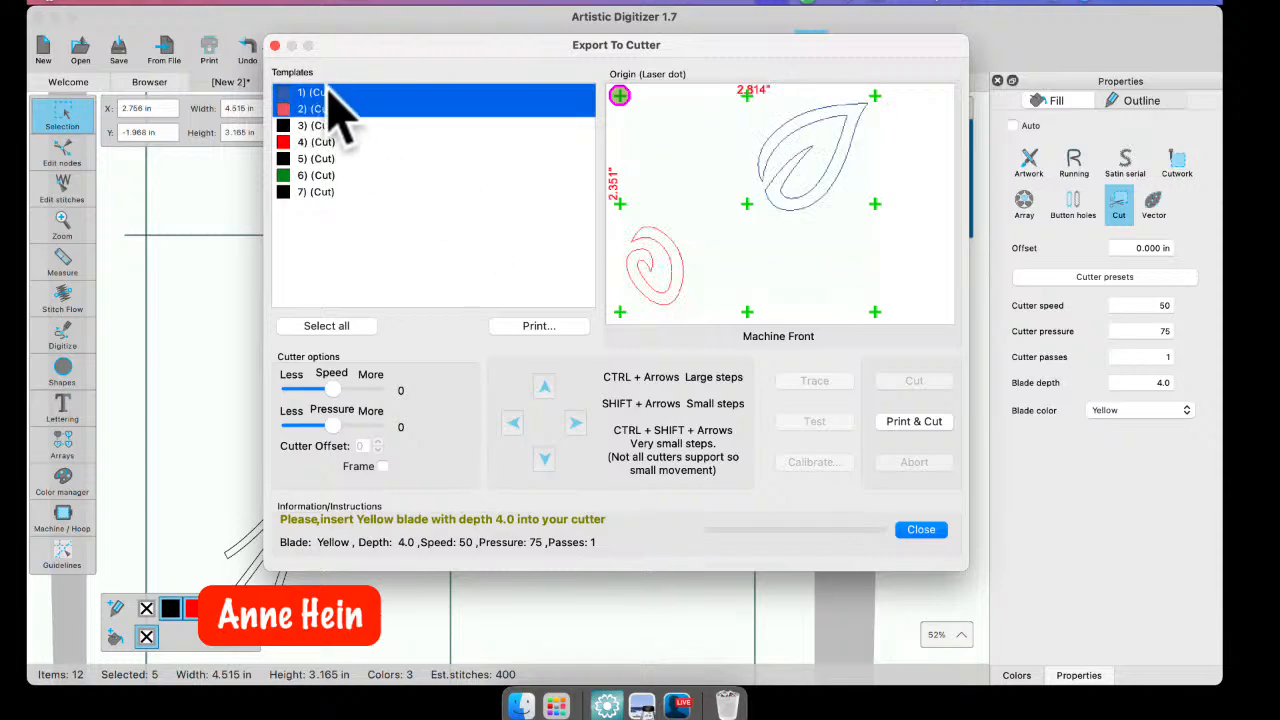
left_click(322, 92)
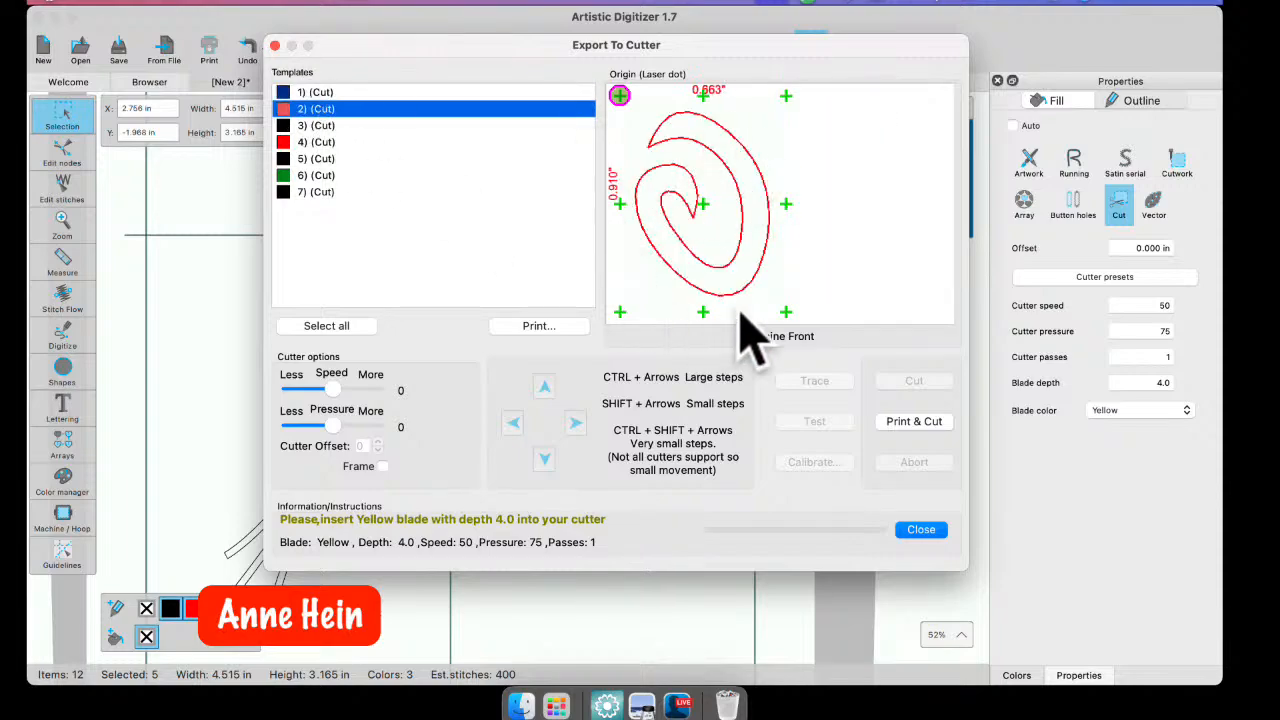
left_click(328, 127)
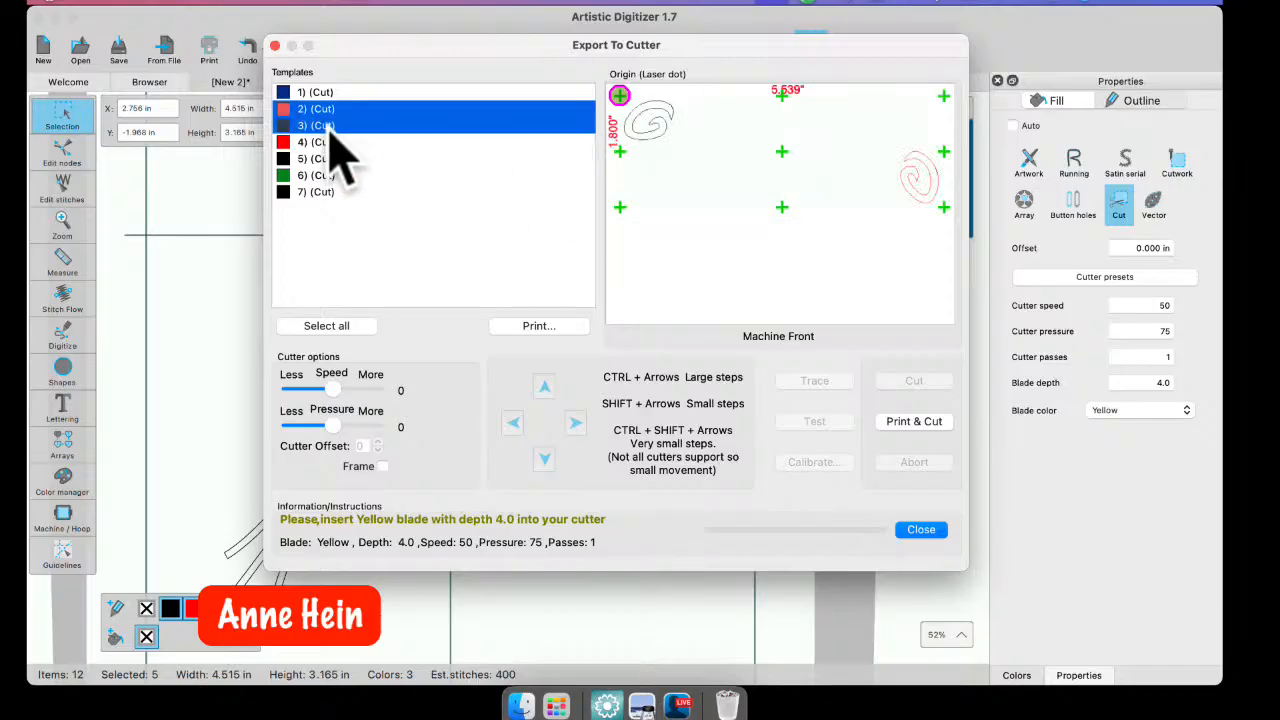
left_click(332, 125)
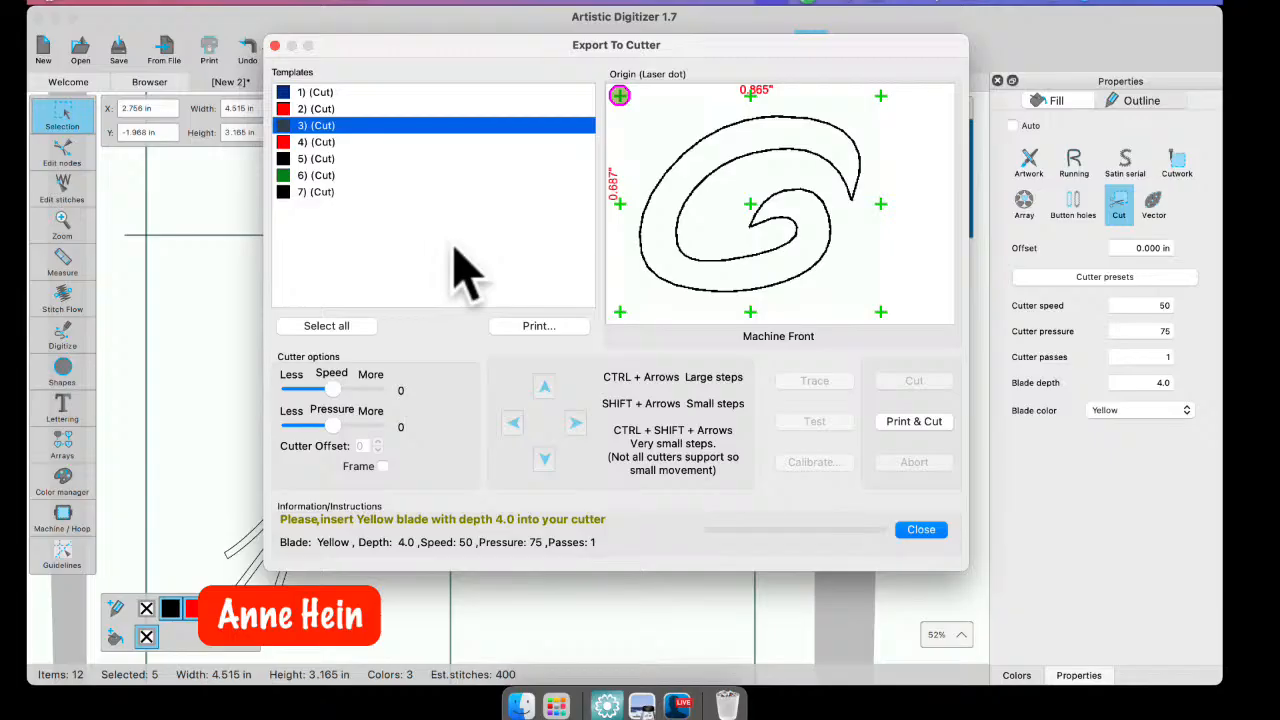
left_click(385, 235)
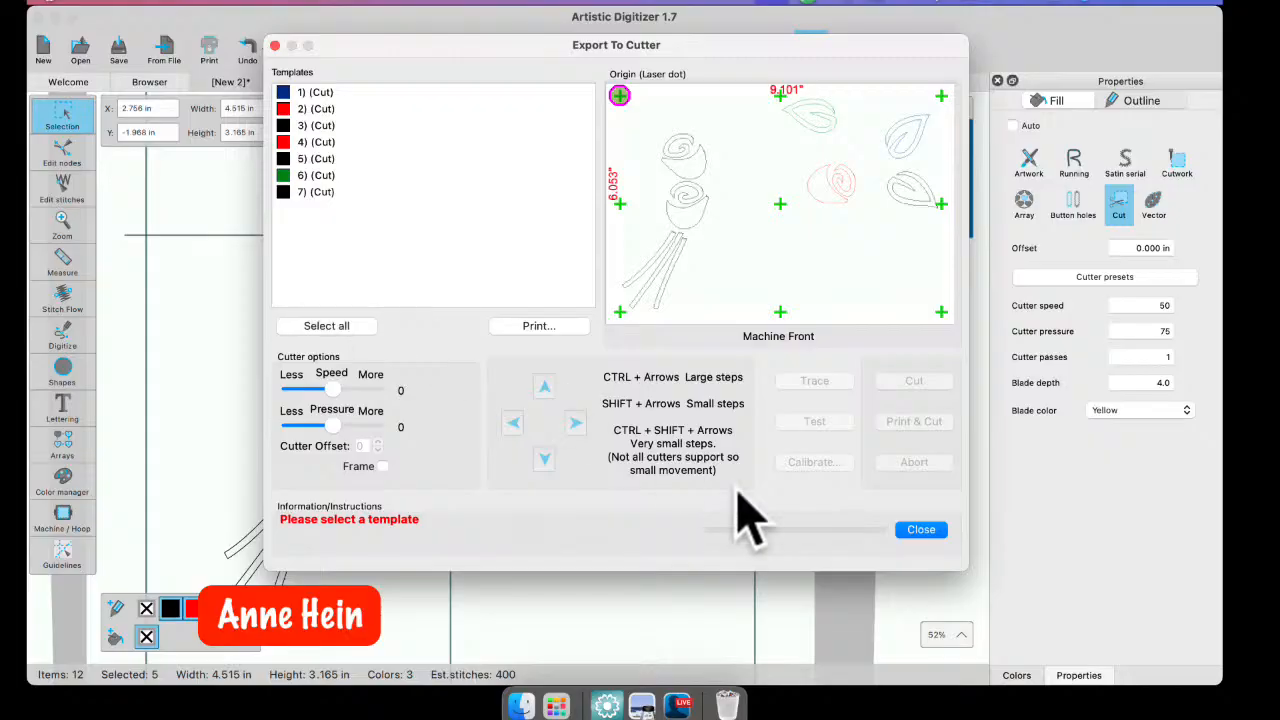
left_click(912, 531)
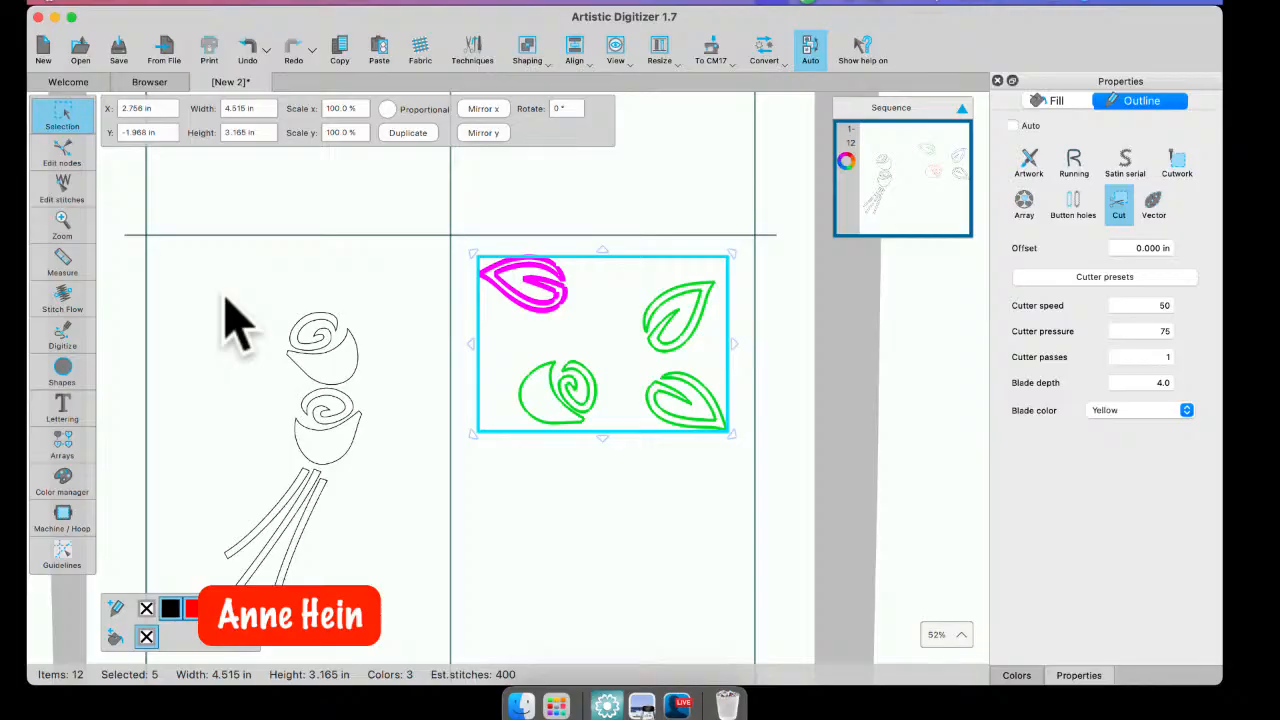
- Show the NO NAME drive in the file browser and enlarge the thumbnails to four per row
left_click(150, 83)
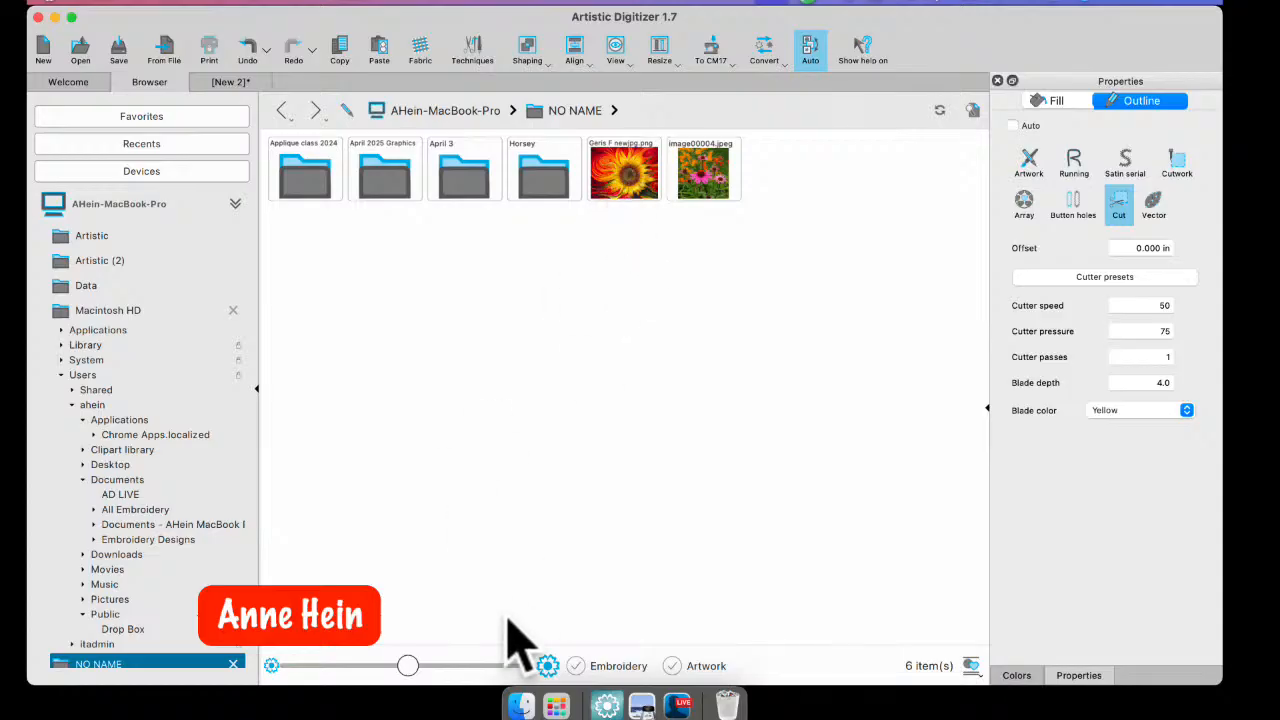
left_click(412, 563)
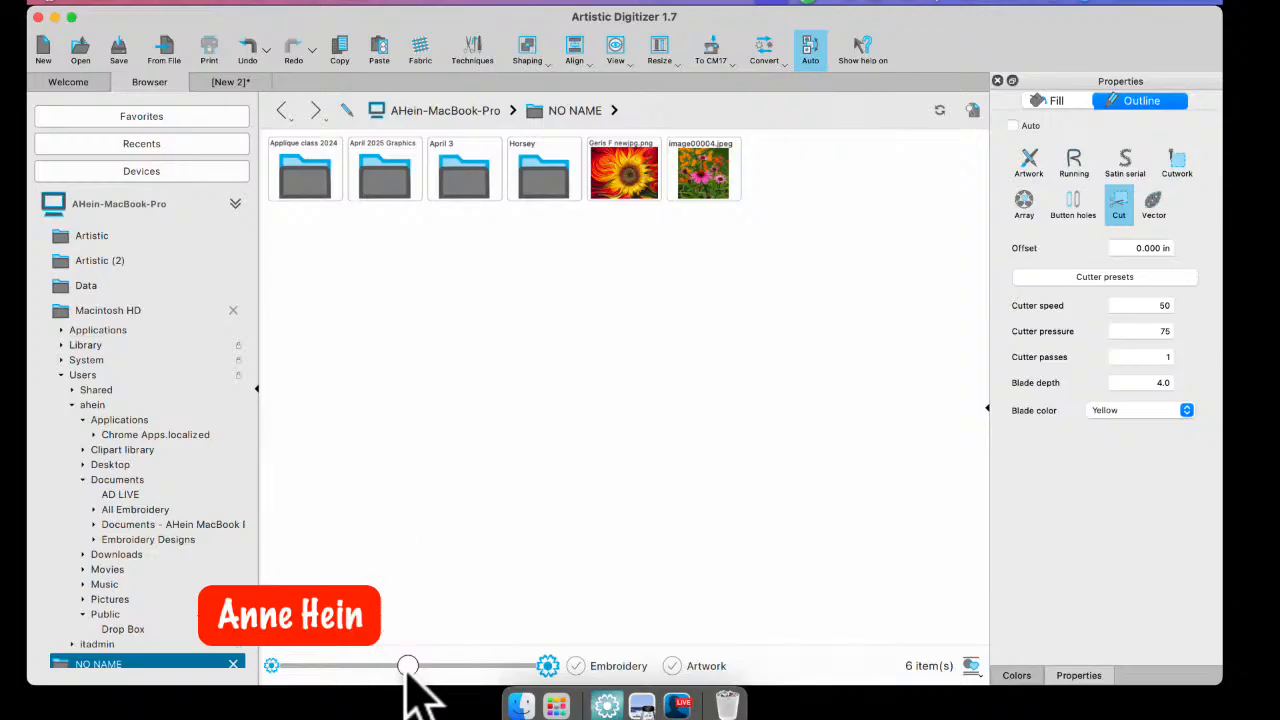
left_click_drag(406, 668, 476, 670)
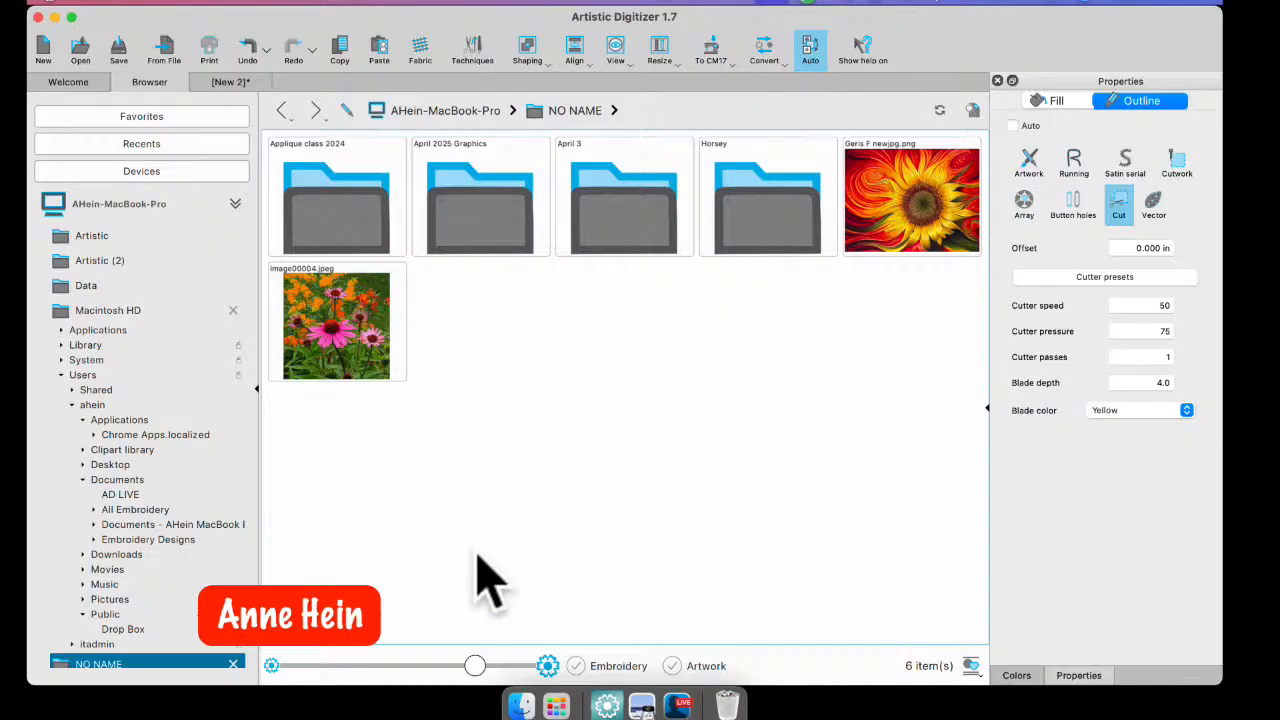
left_click_drag(475, 665, 491, 665)
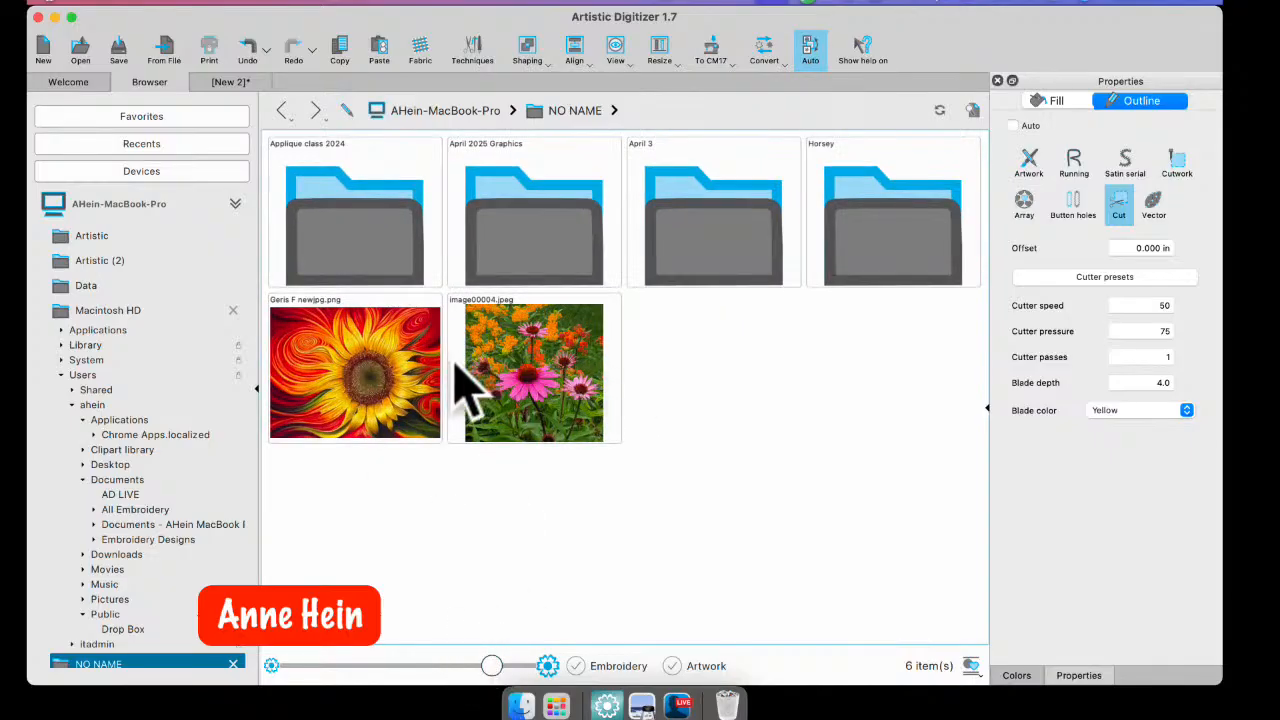
- Open the sunflower PNG image from the NO NAME drive as PaintStitch
double_click(365, 358)
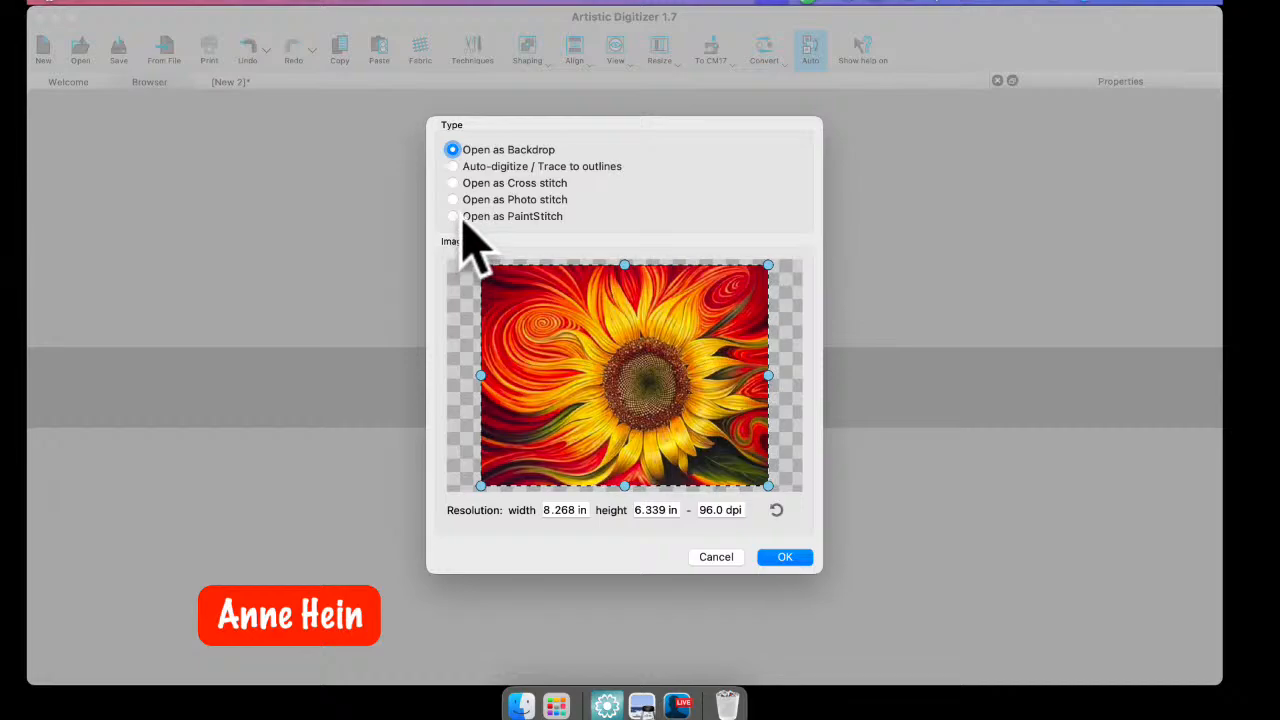
left_click(455, 217)
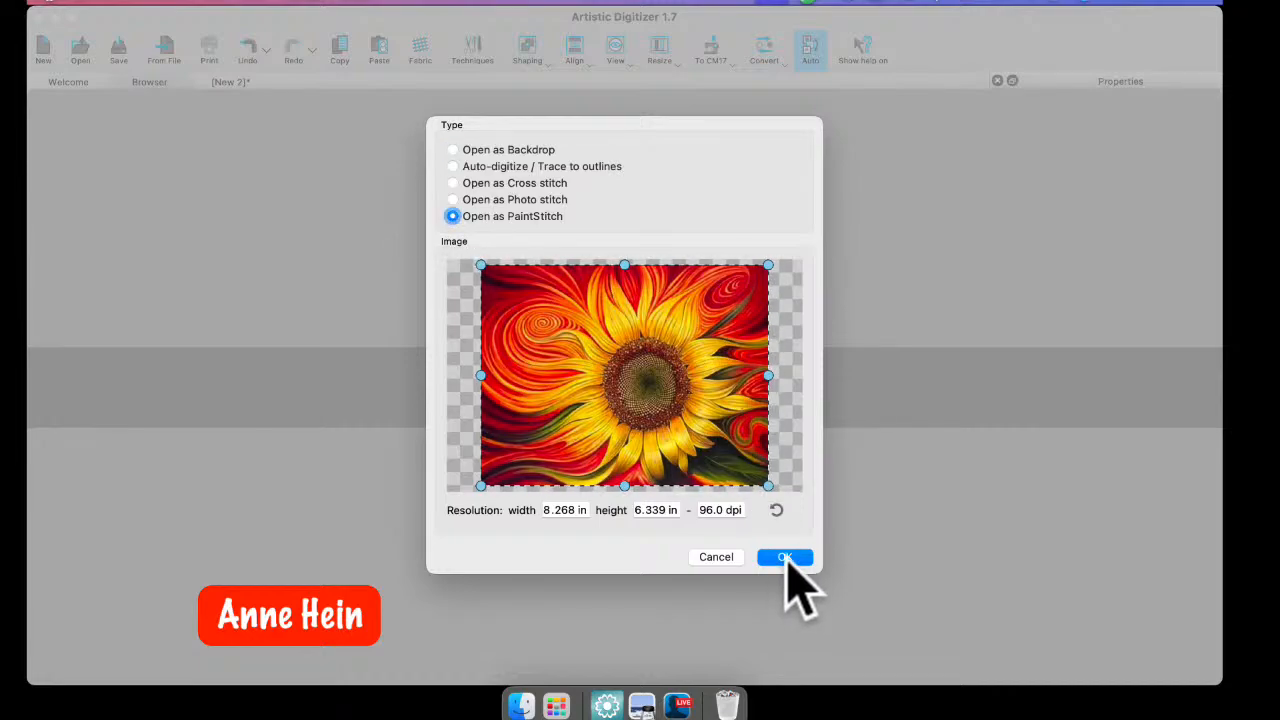
- Open the sunflower image as PaintStitch at 8.268 by 6.339 in and switch its thread palette to Marathon Polyester
left_click(786, 558)
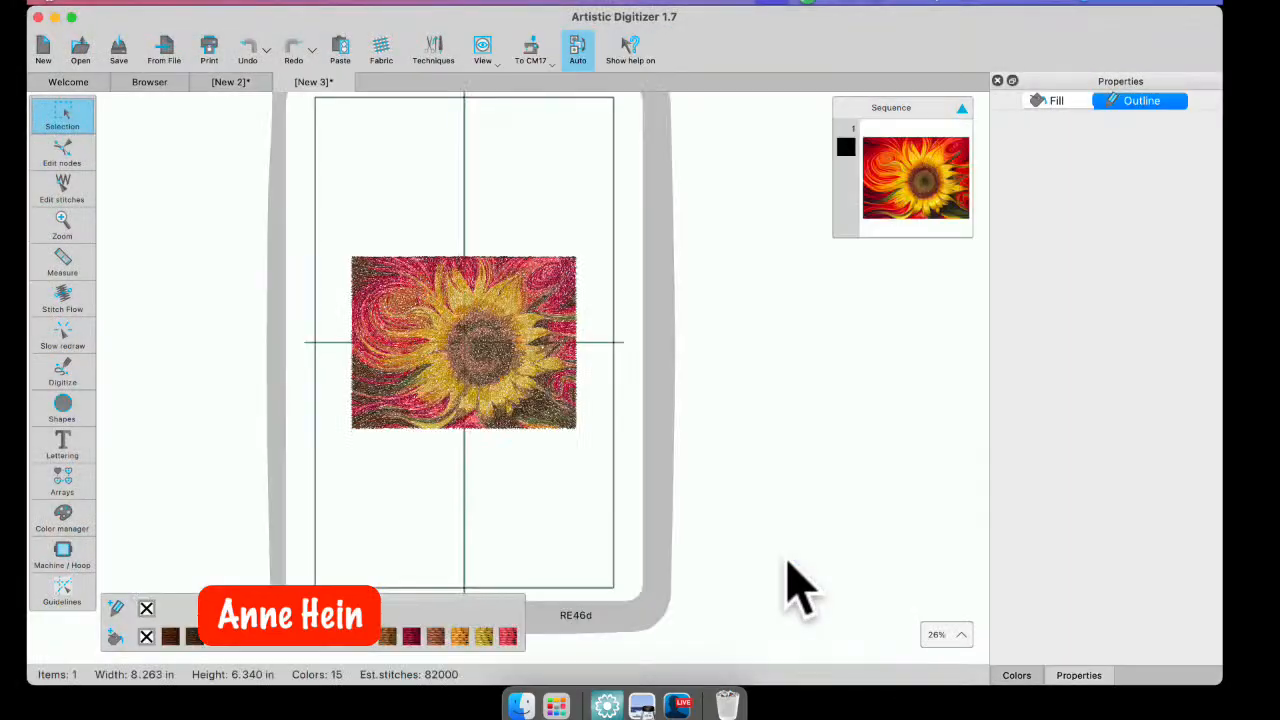
scroll(491, 418, "up", 3)
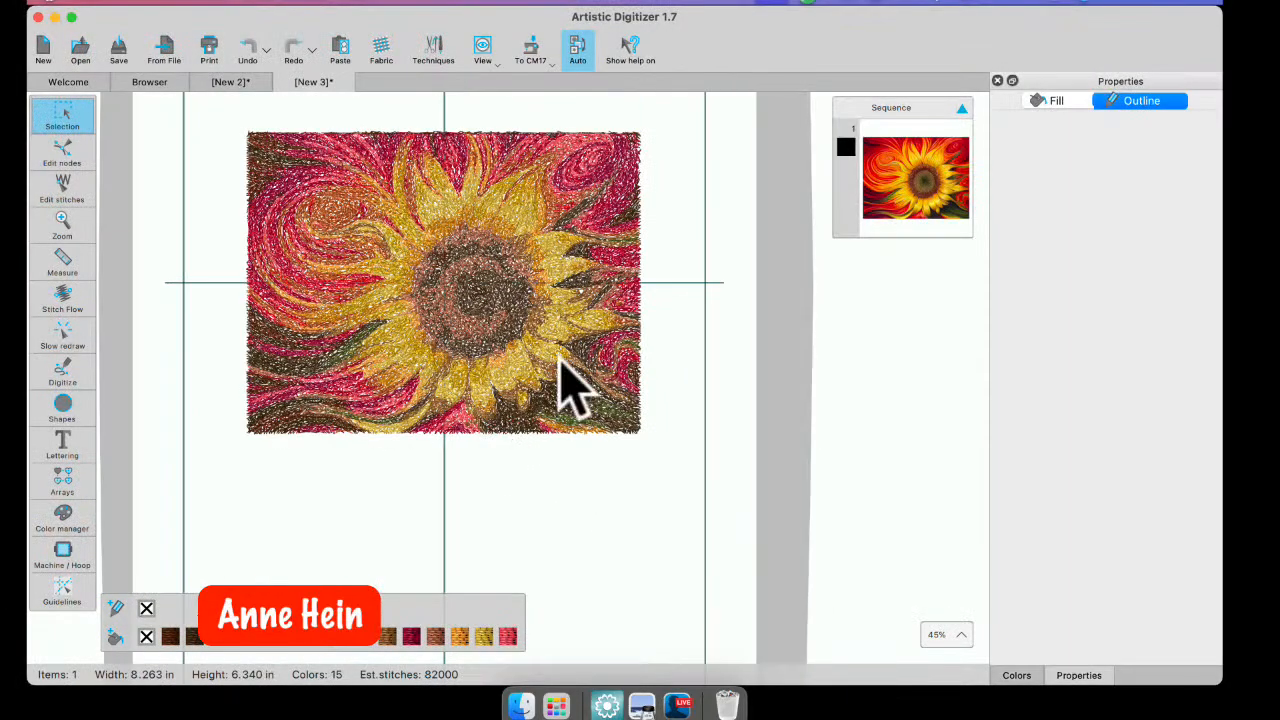
left_click(449, 288)
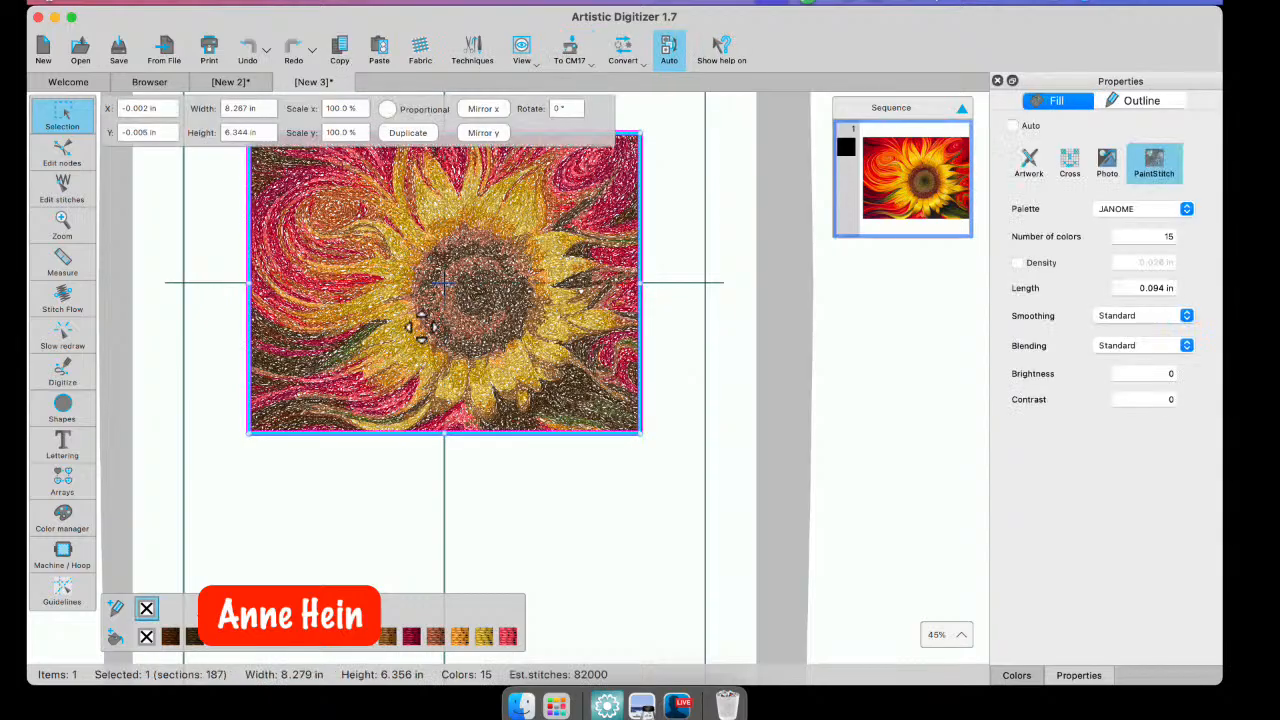
left_click(1186, 209)
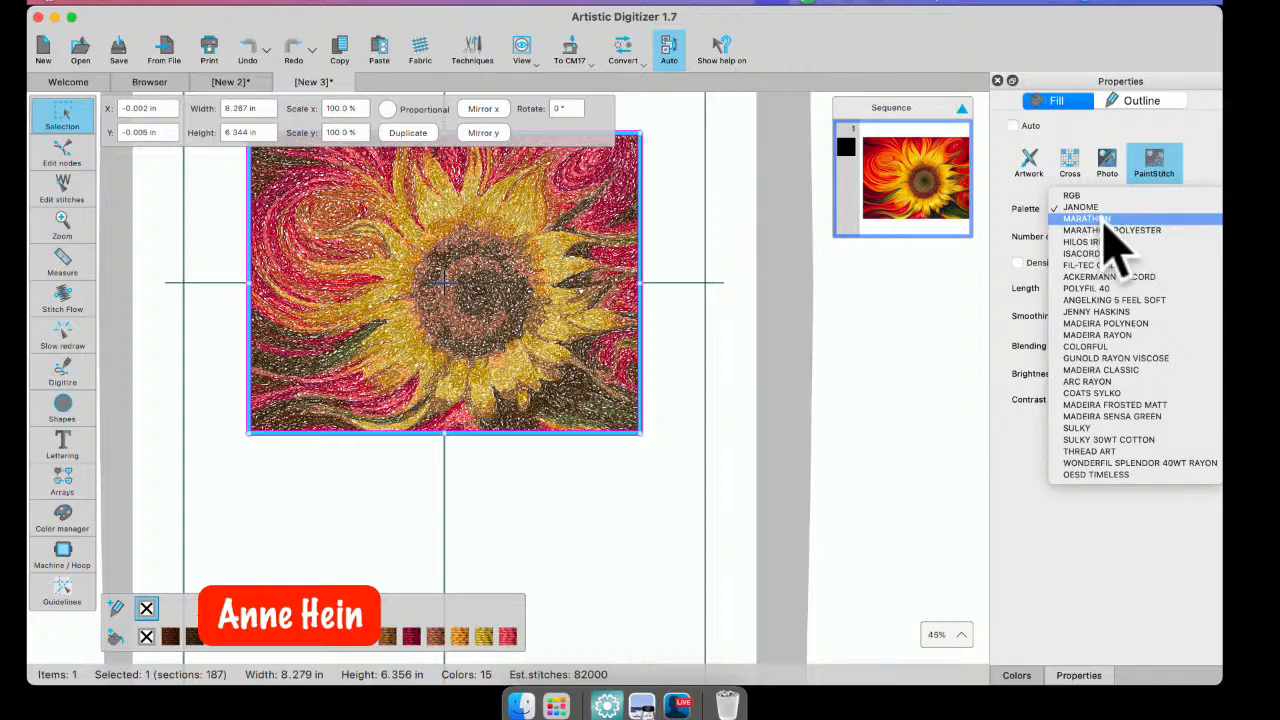
left_click(928, 312)
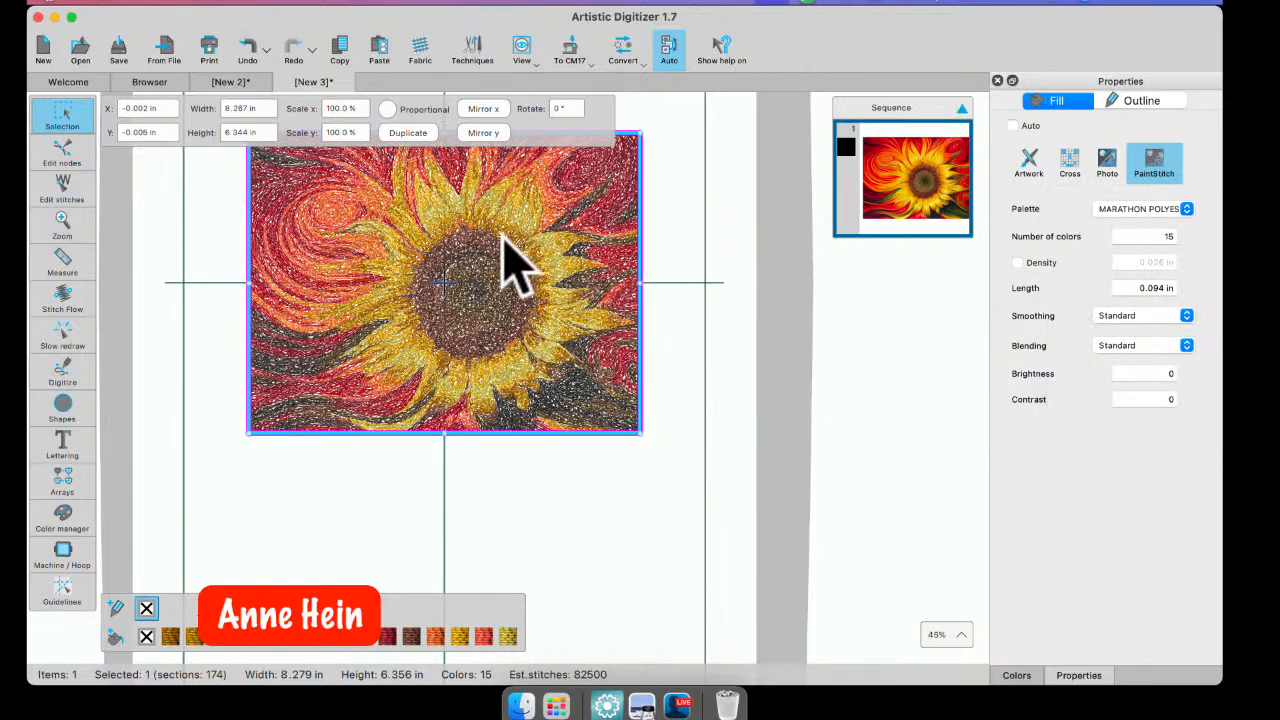
- Set the sunflower's PaintStitch blending to High
left_click(1186, 346)
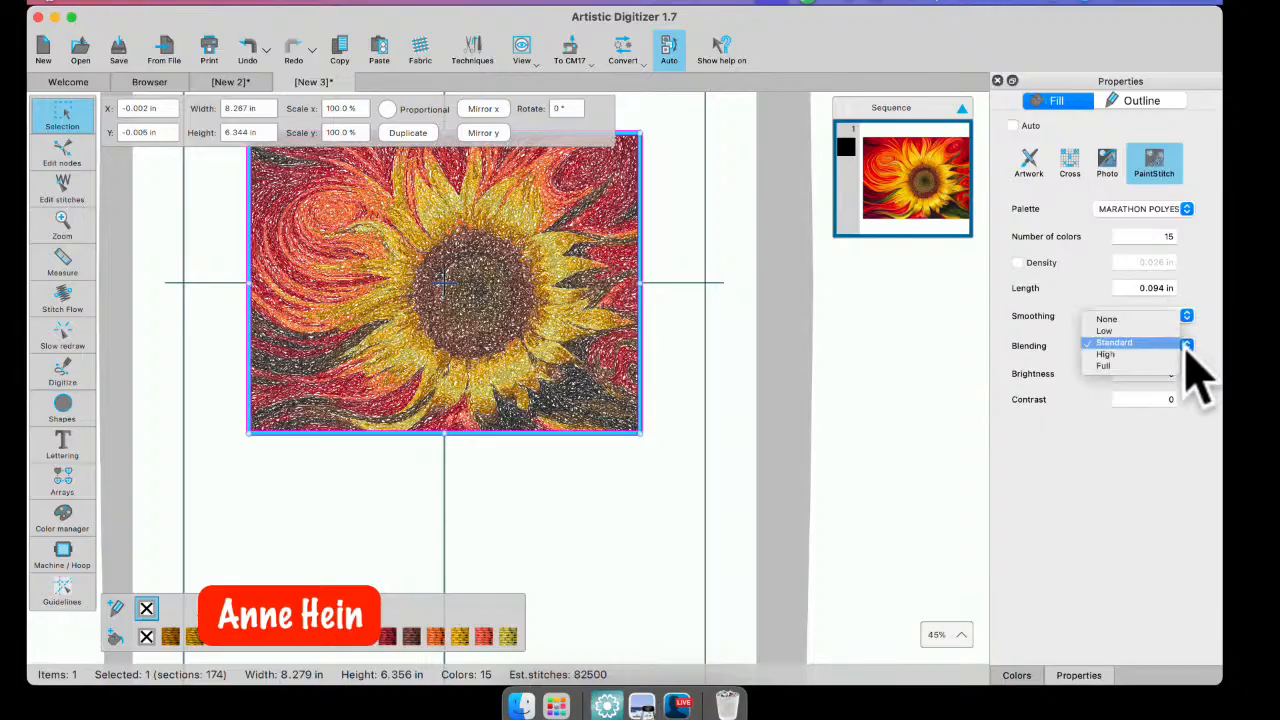
left_click(1130, 354)
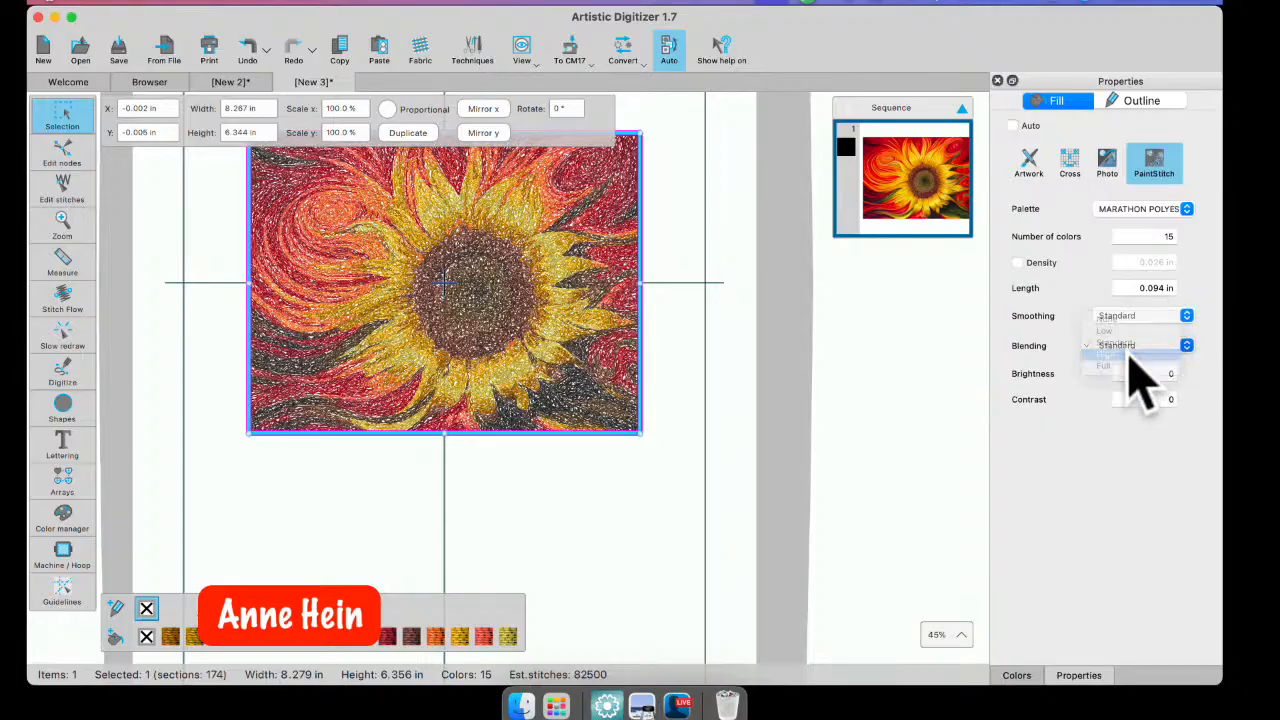
left_click(1175, 318)
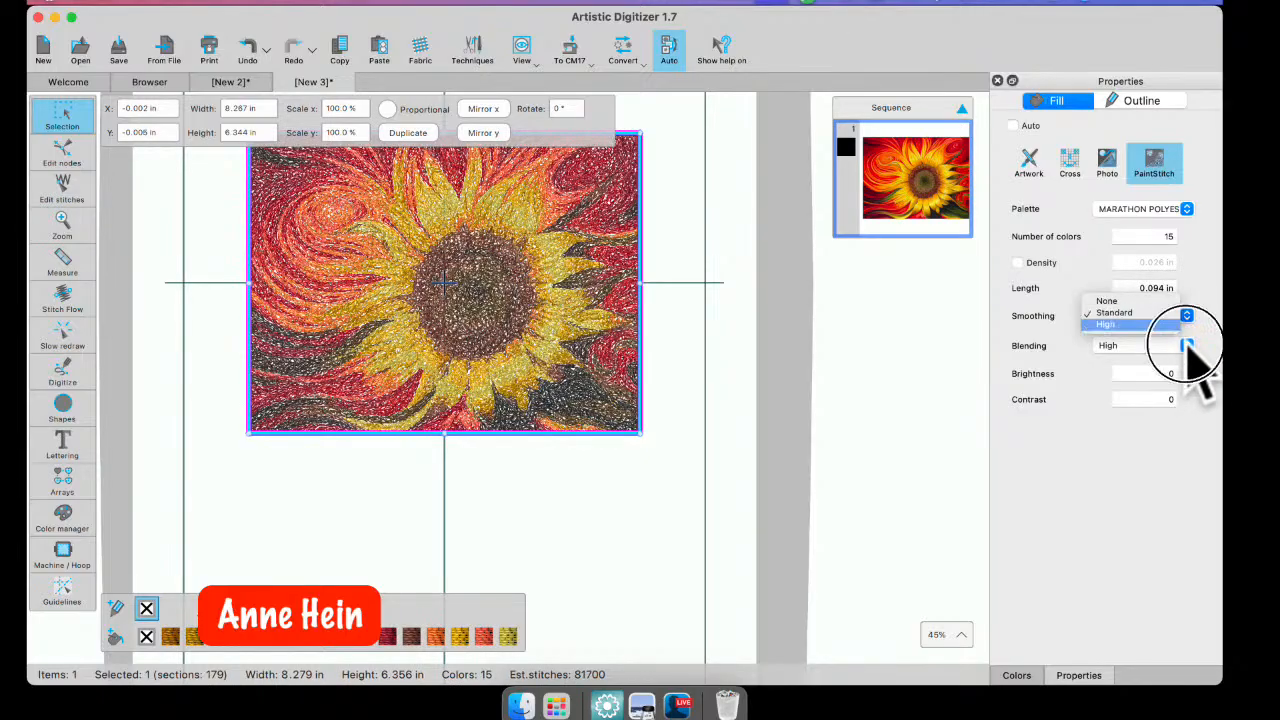
left_click(1195, 360)
- Set the sunflower's PaintStitch fill to Low blending, no smoothing and a brightness of 6
left_click(1150, 348)
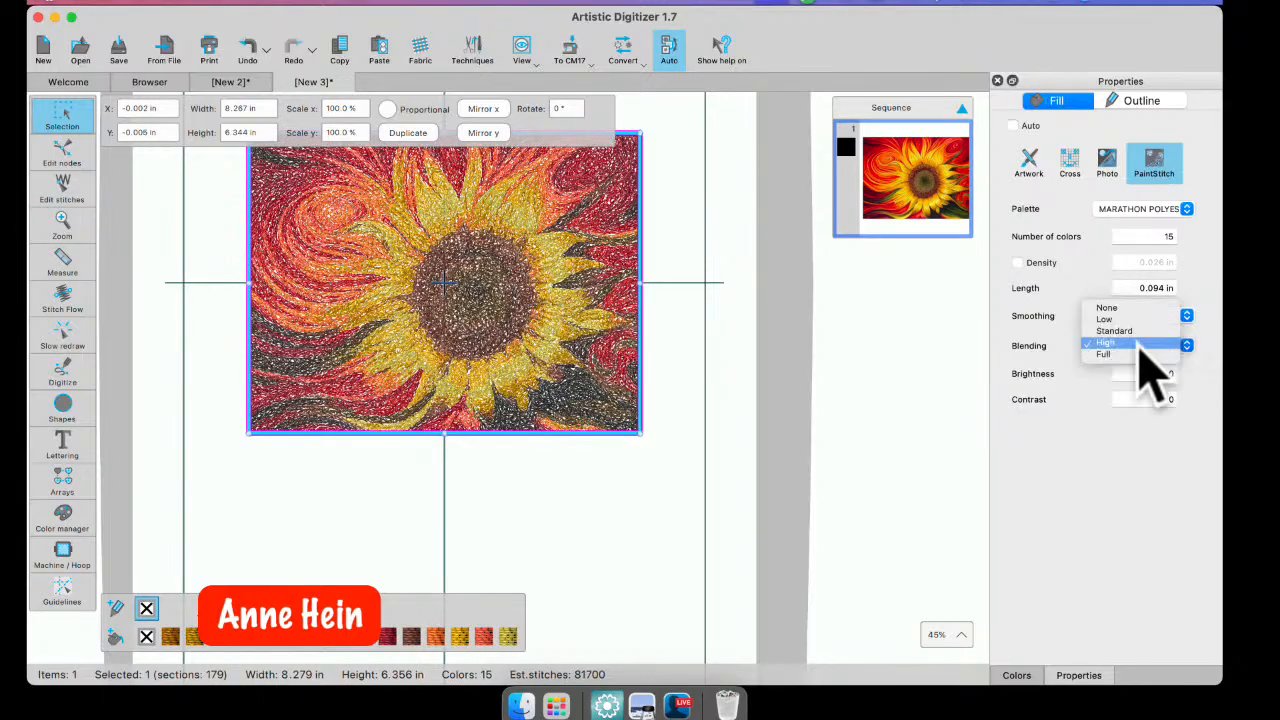
left_click(1108, 331)
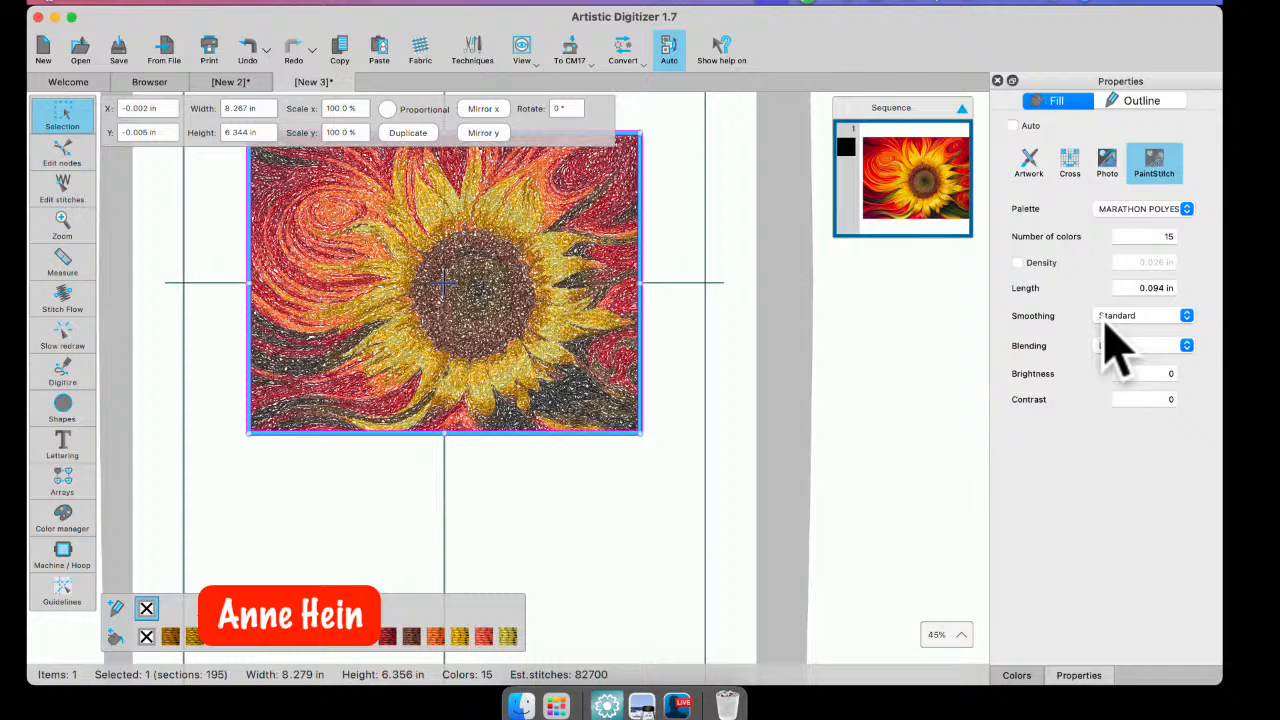
left_click(1185, 316)
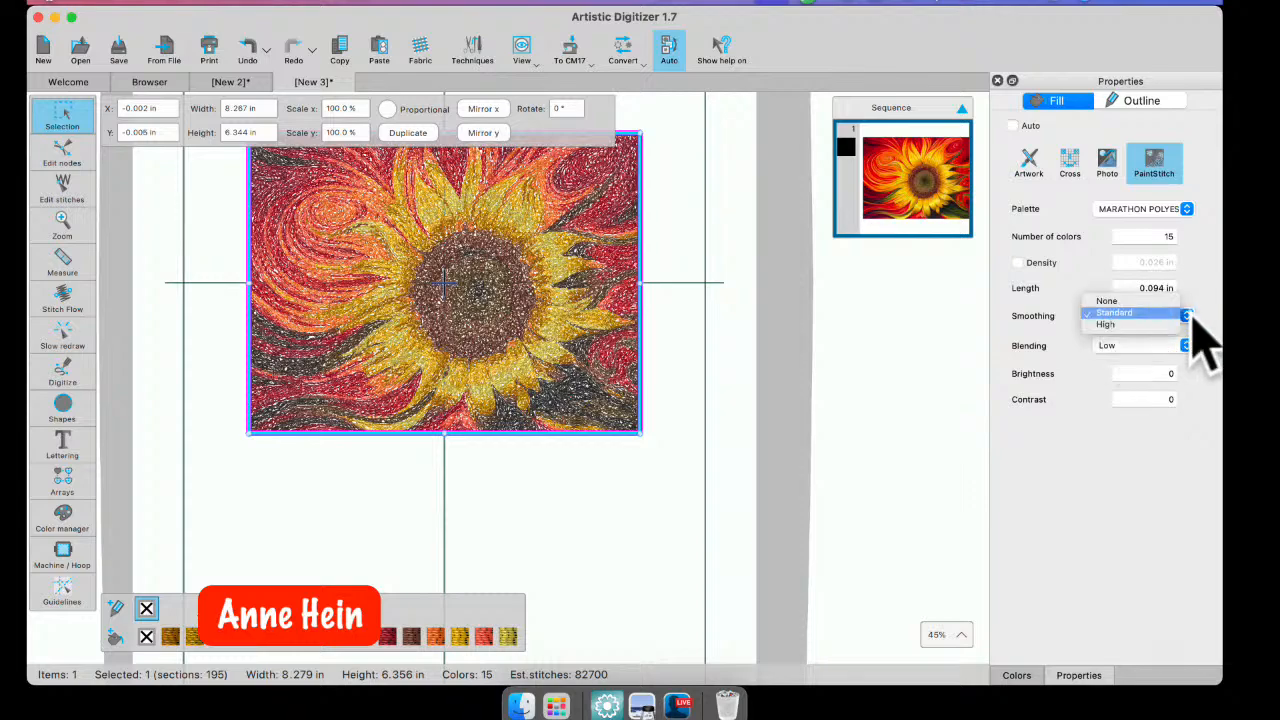
left_click(1110, 301)
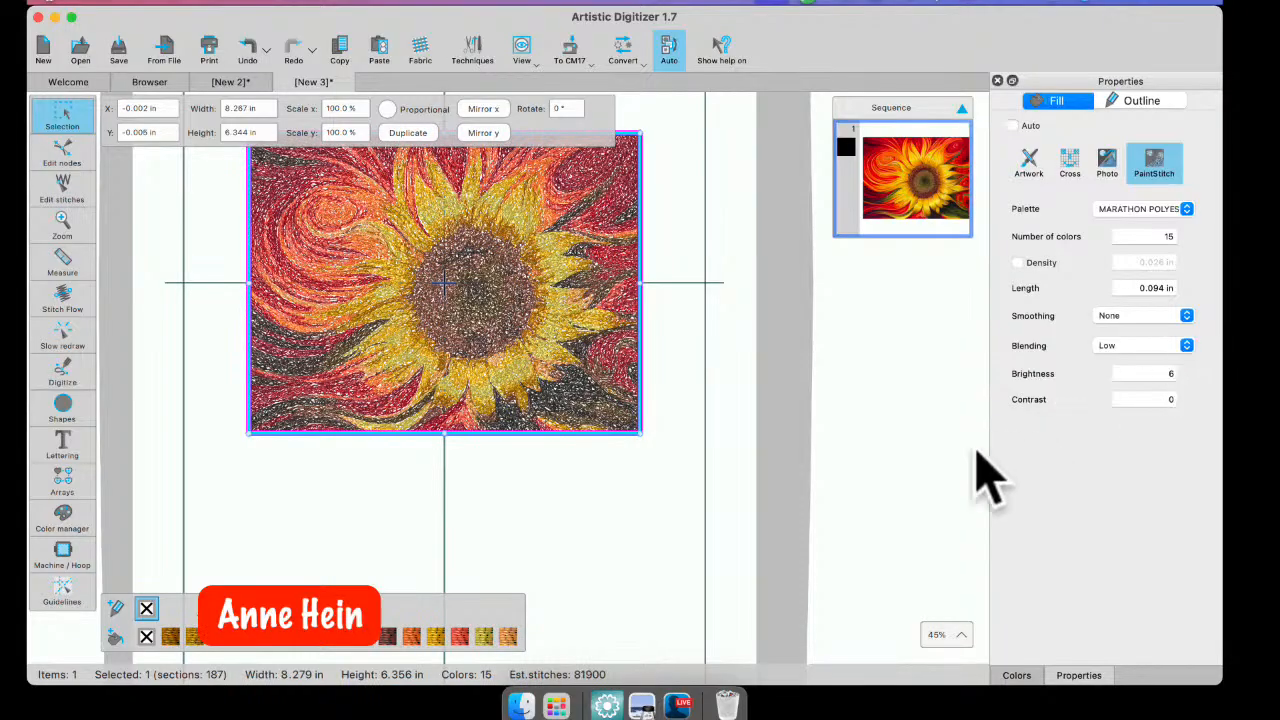
left_click(647, 298)
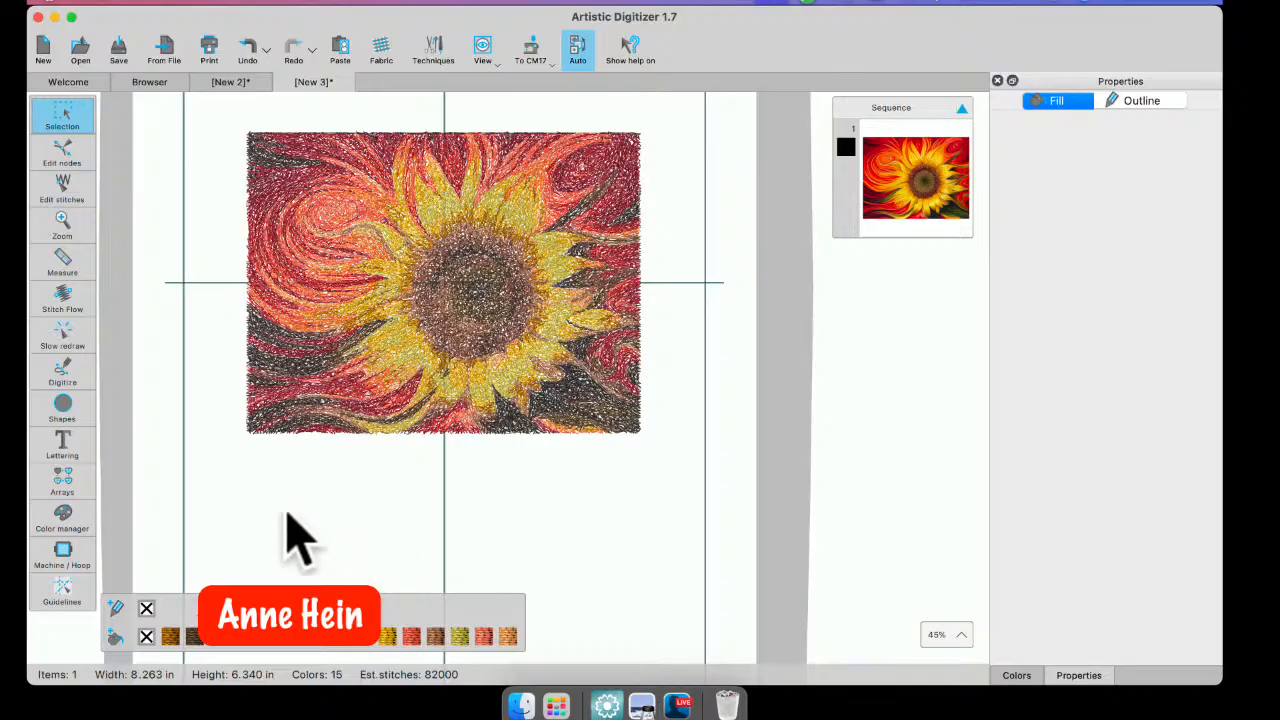
left_click(277, 547)
left_click(420, 322)
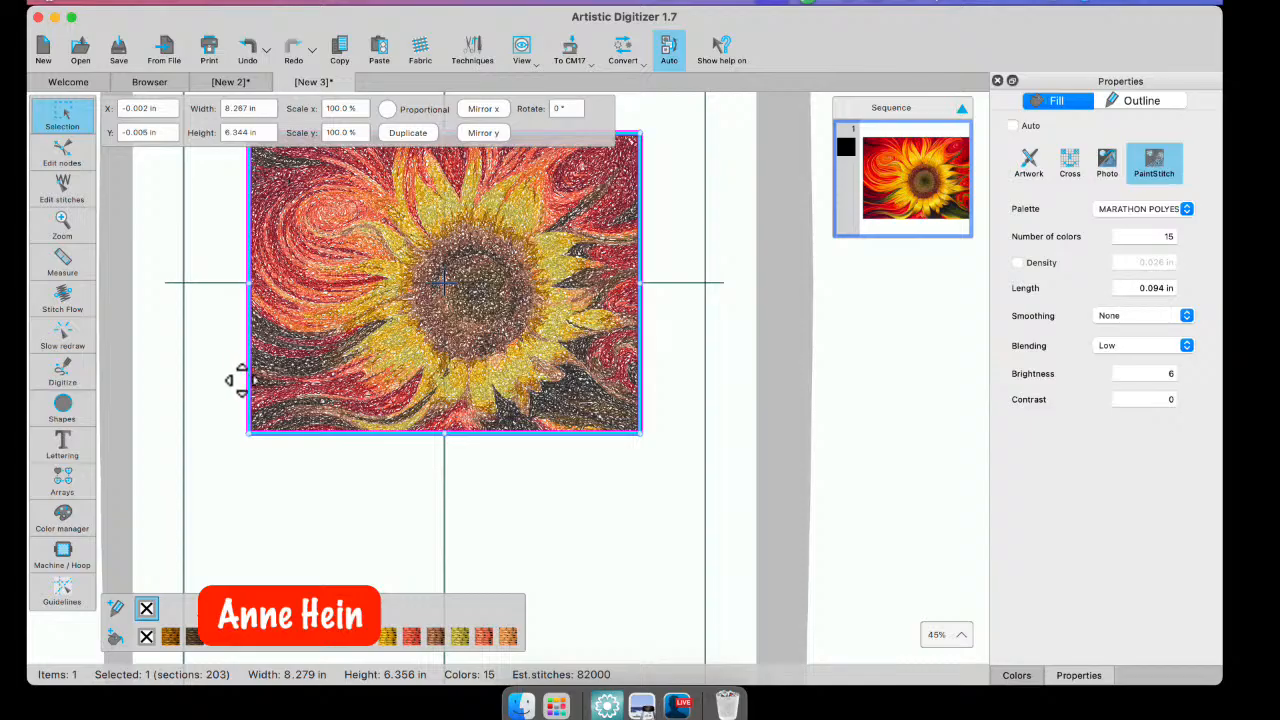
left_click(518, 482)
- Digitize an open, slanted outline shape about 1.13 in wide and 8.49 in tall across the sunflower design, just left of the flower's centre
left_click(85, 385)
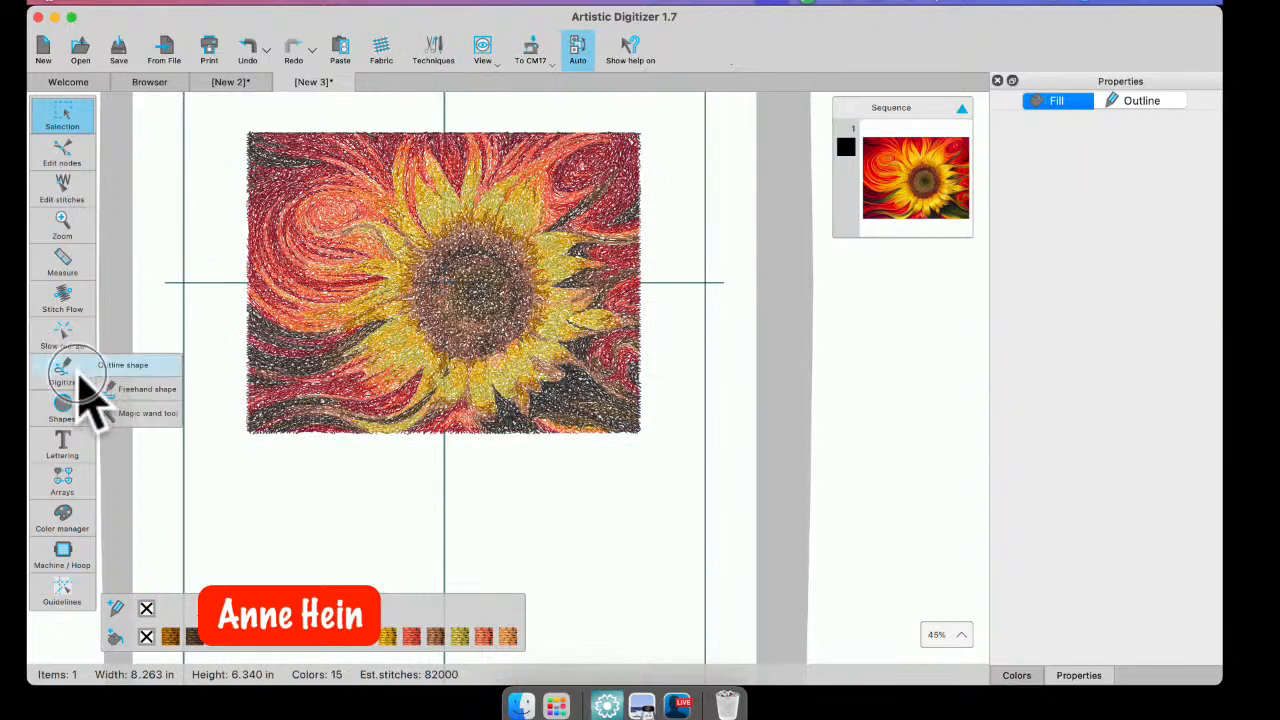
left_click(117, 364)
left_click(349, 106)
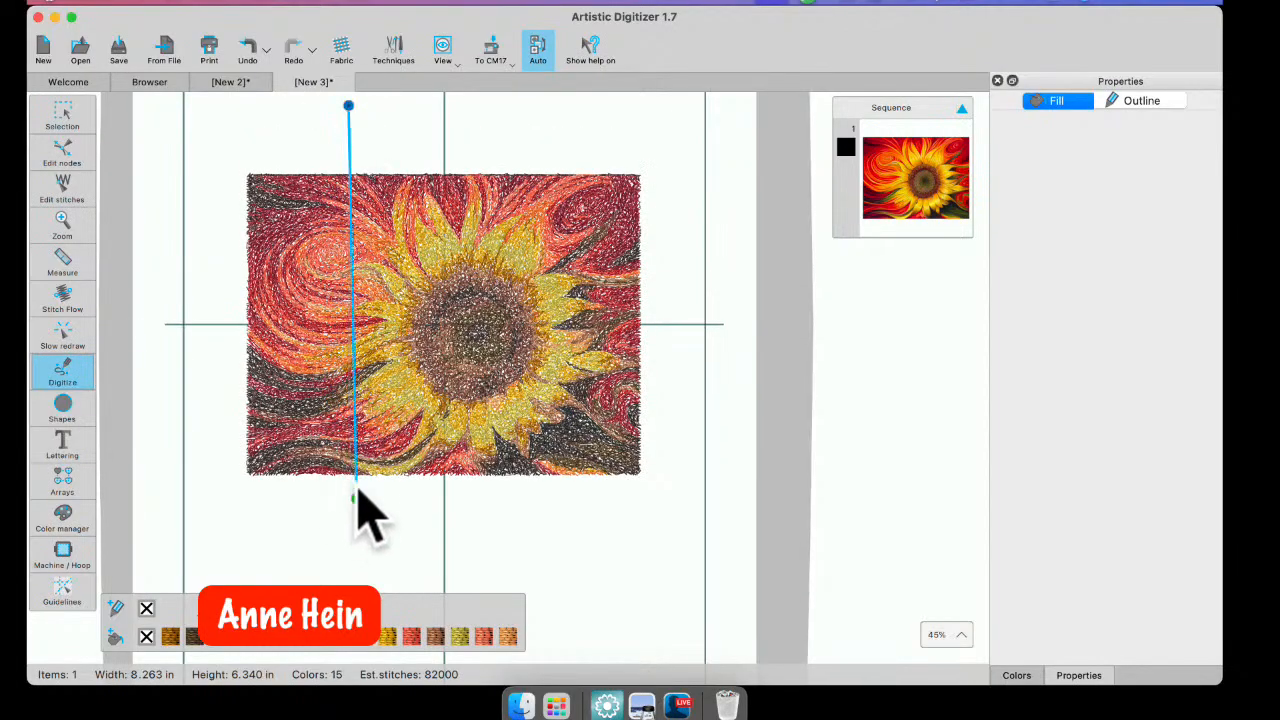
left_click(401, 506)
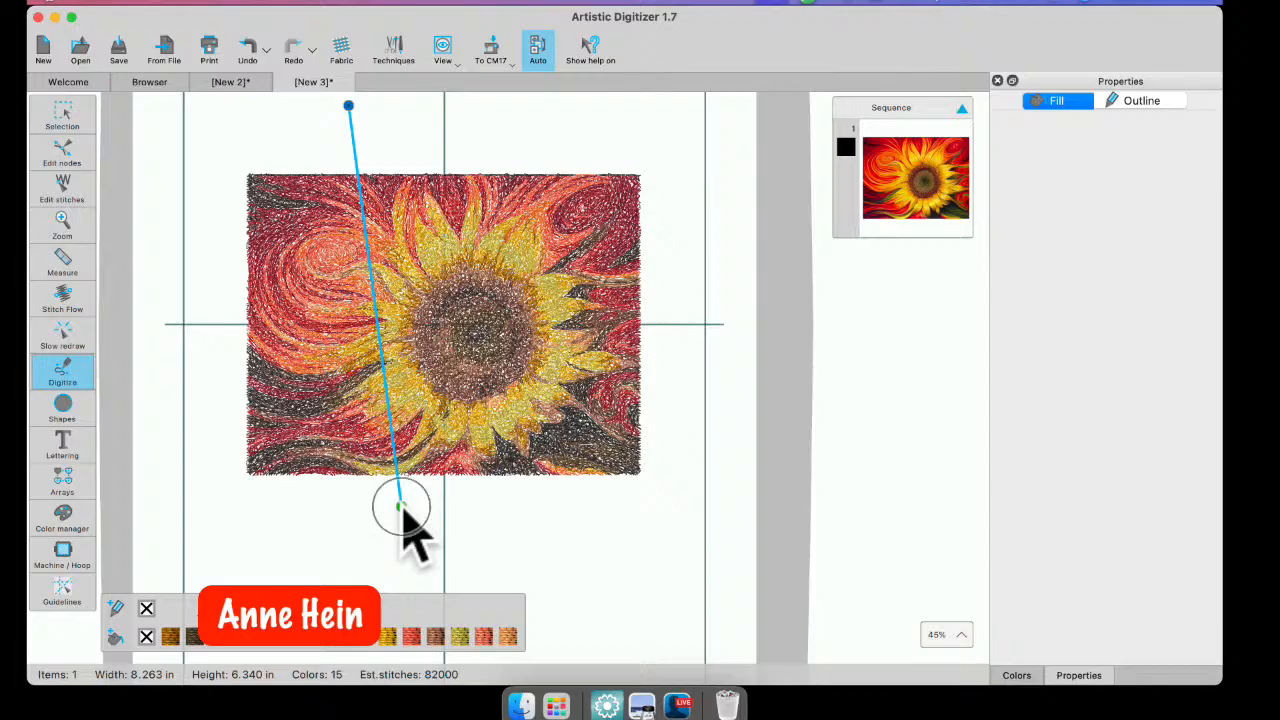
right_click(420, 522)
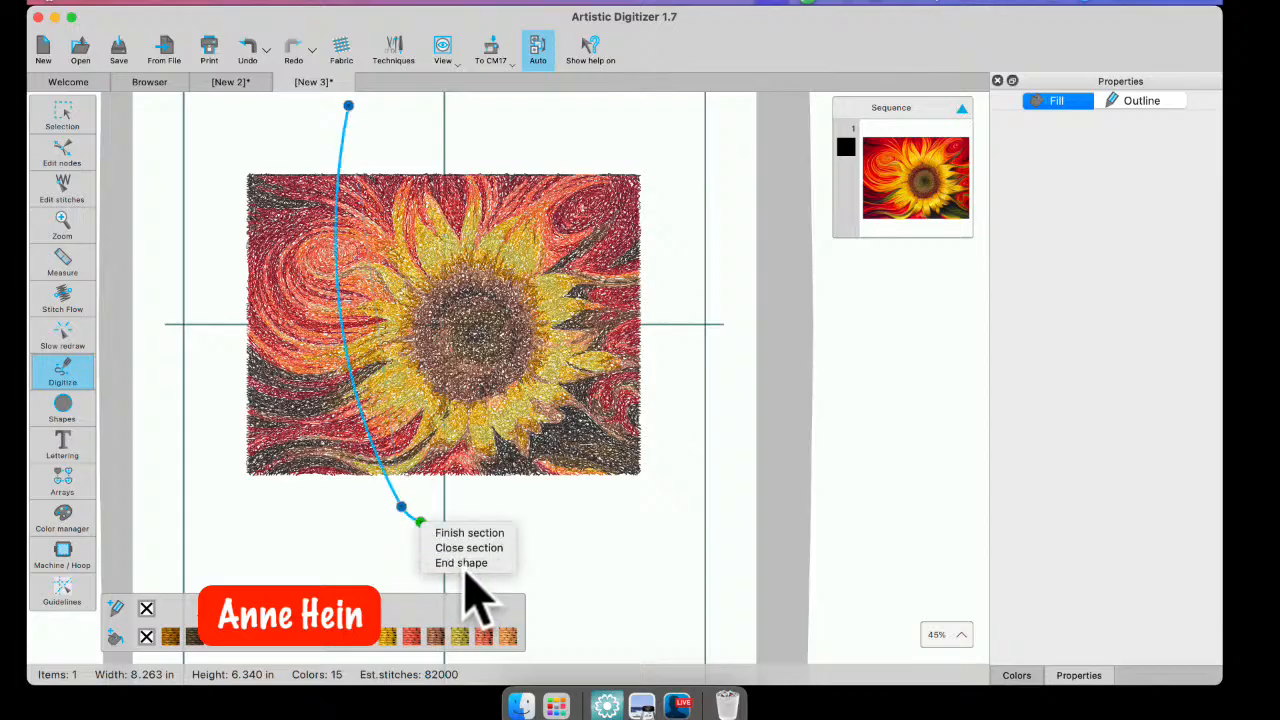
left_click(461, 562)
left_click(62, 118)
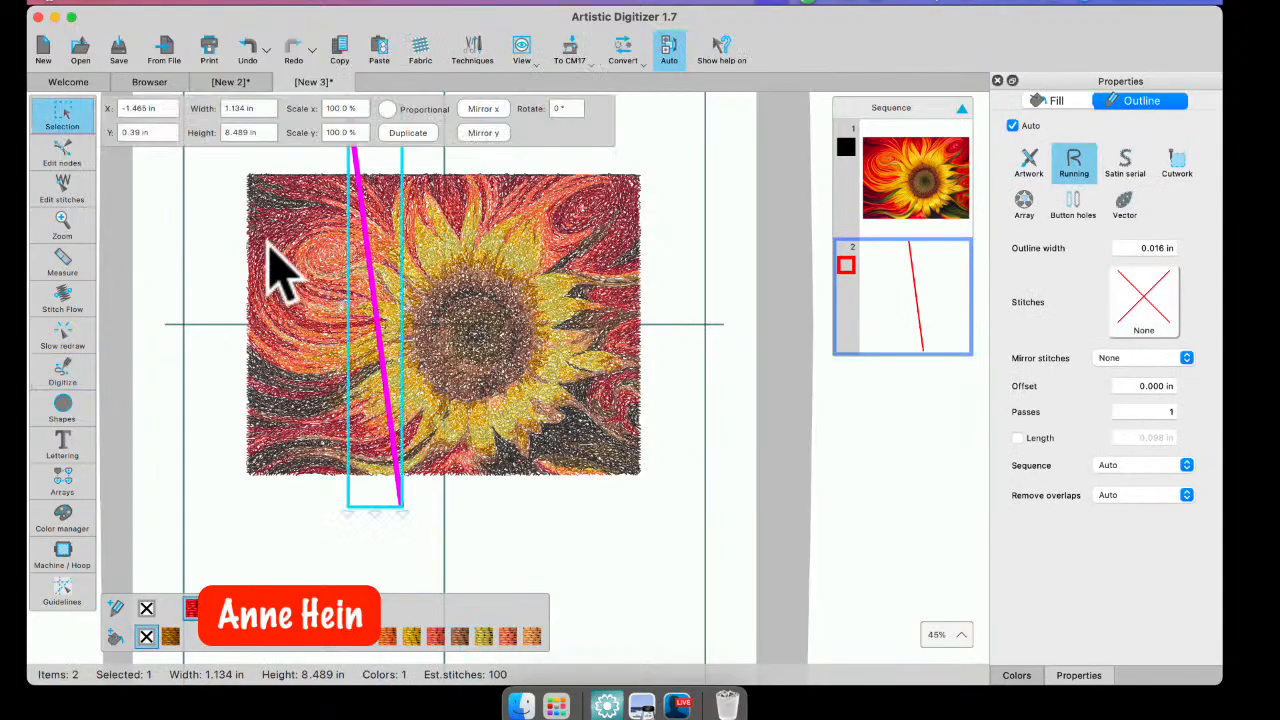
- Select the sunflower design together with the slanted line and look through the commands offered for both objects
scroll(400, 340, "down", 2)
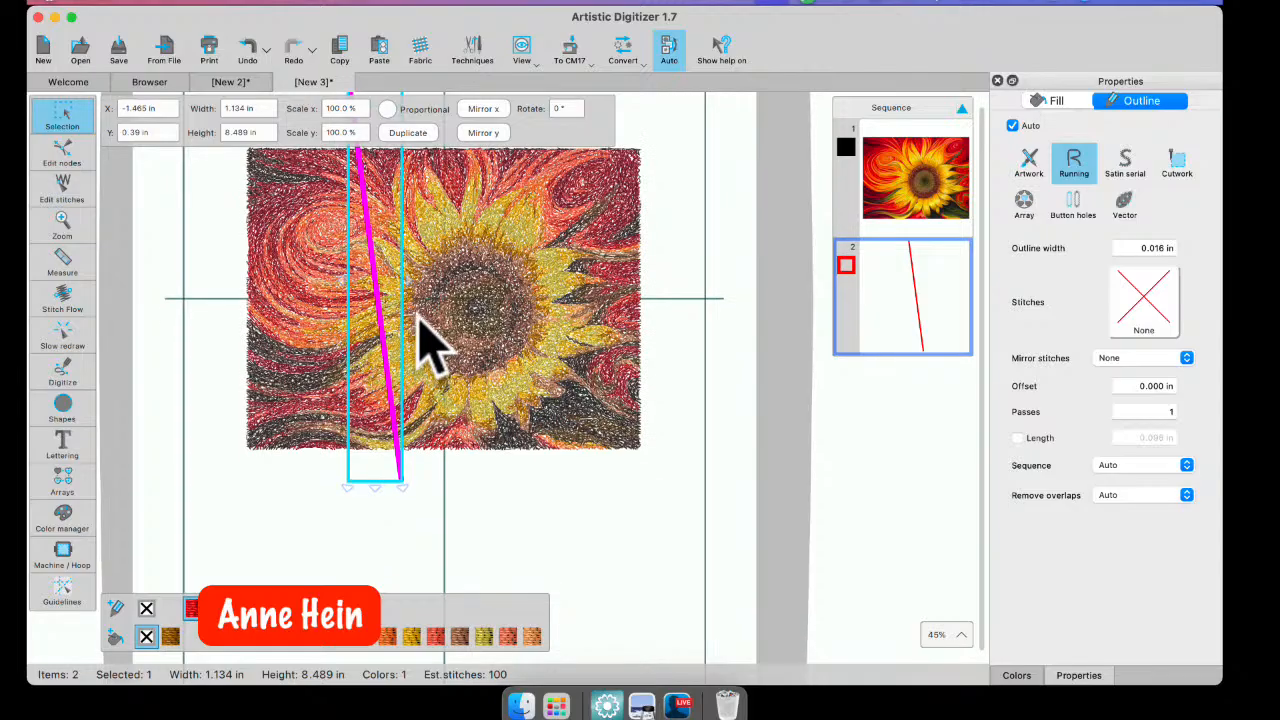
scroll(423, 343, "down", 3)
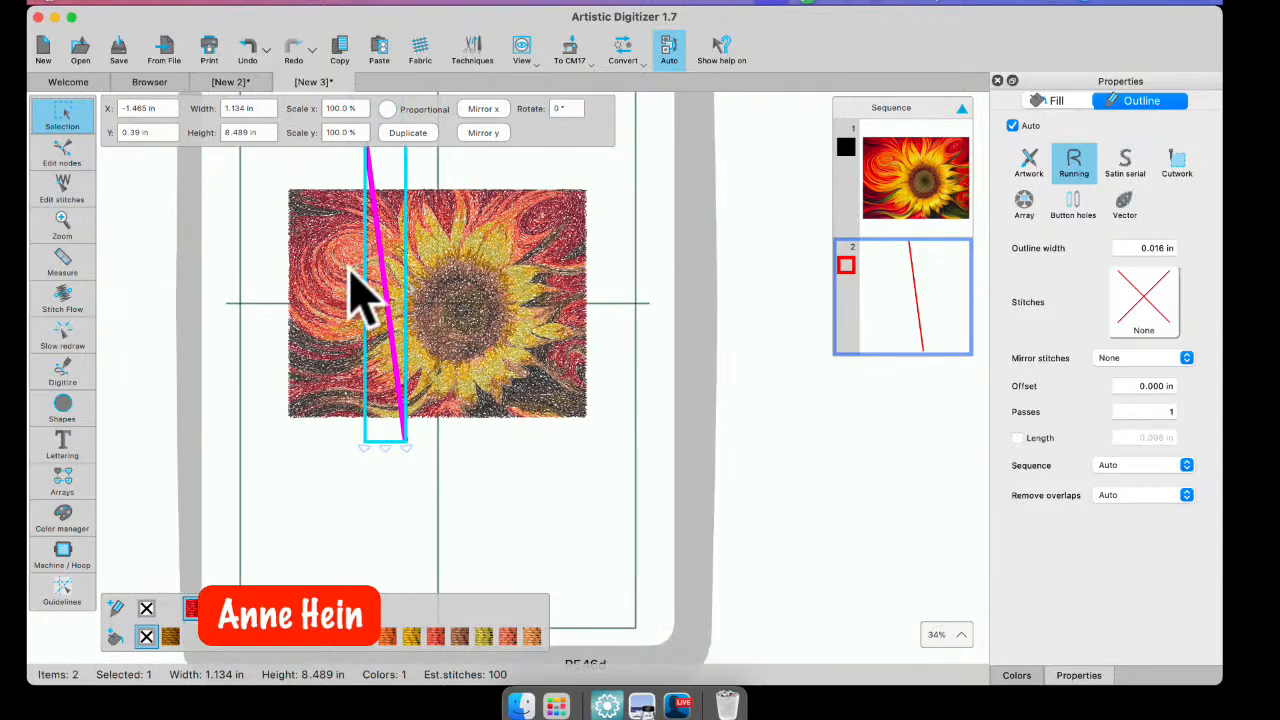
scroll(350, 300, "down", 2)
left_click_drag(291, 150, 531, 457)
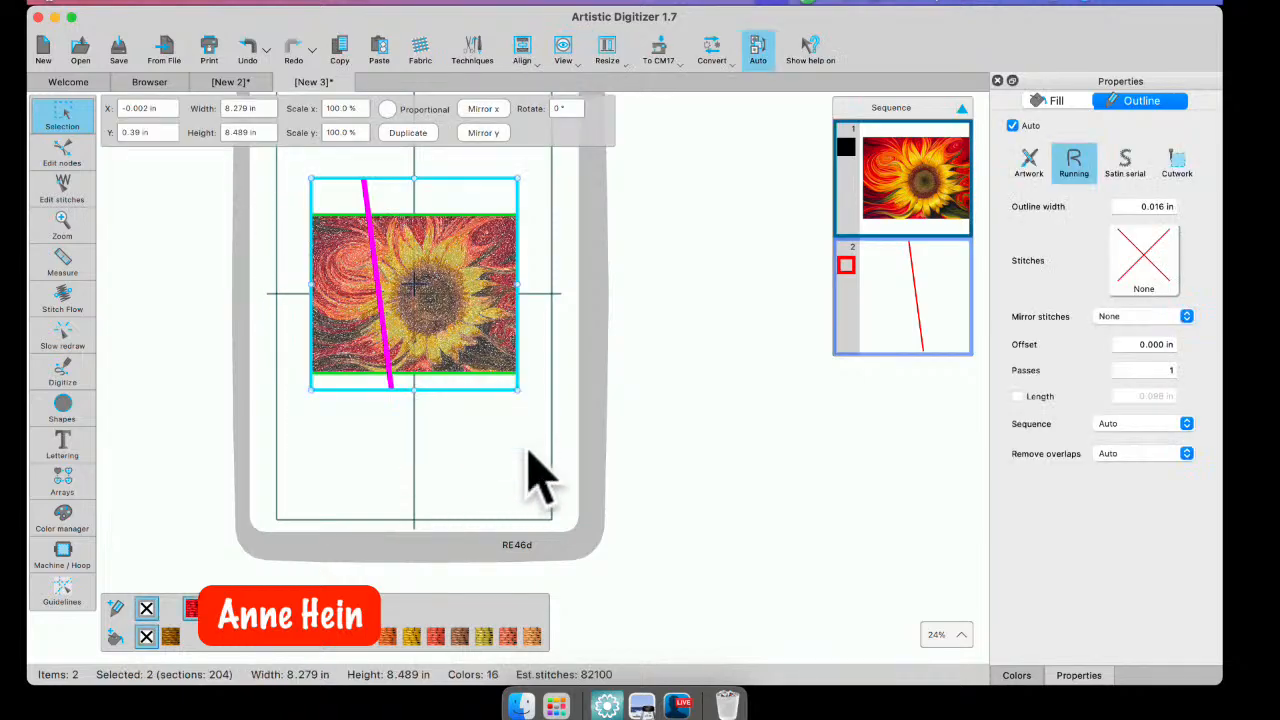
right_click(401, 197)
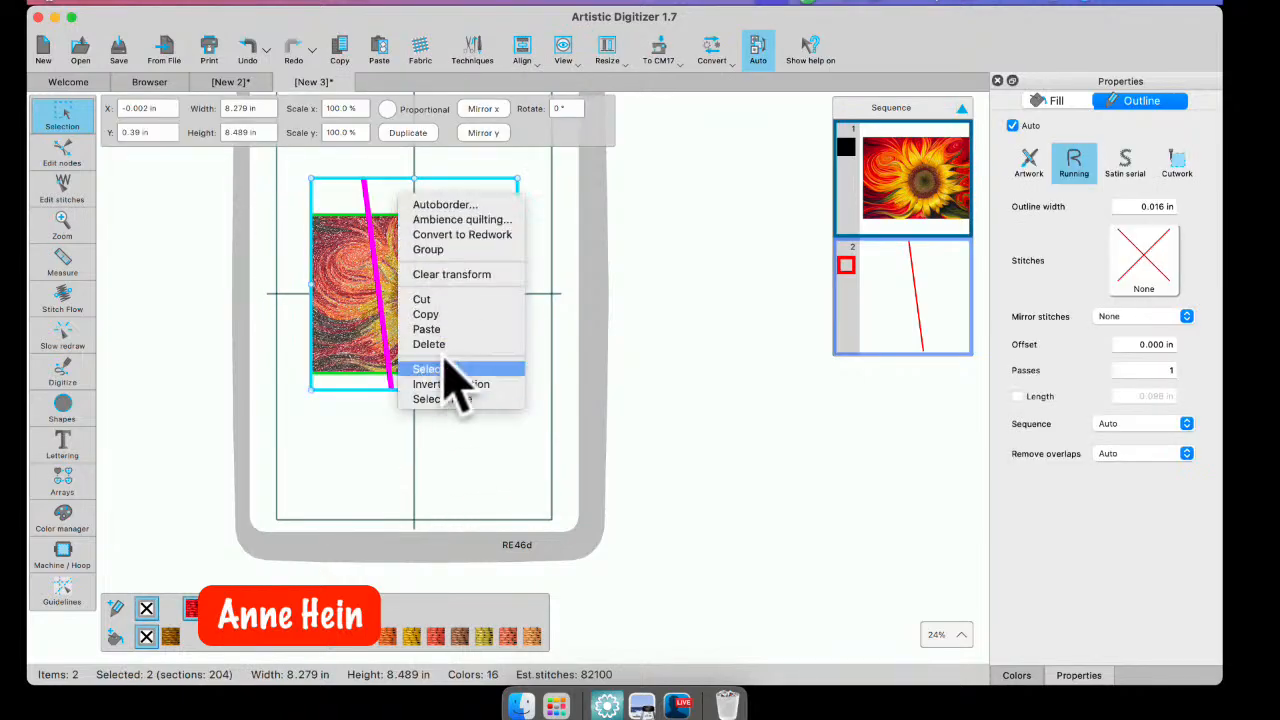
left_click(440, 478)
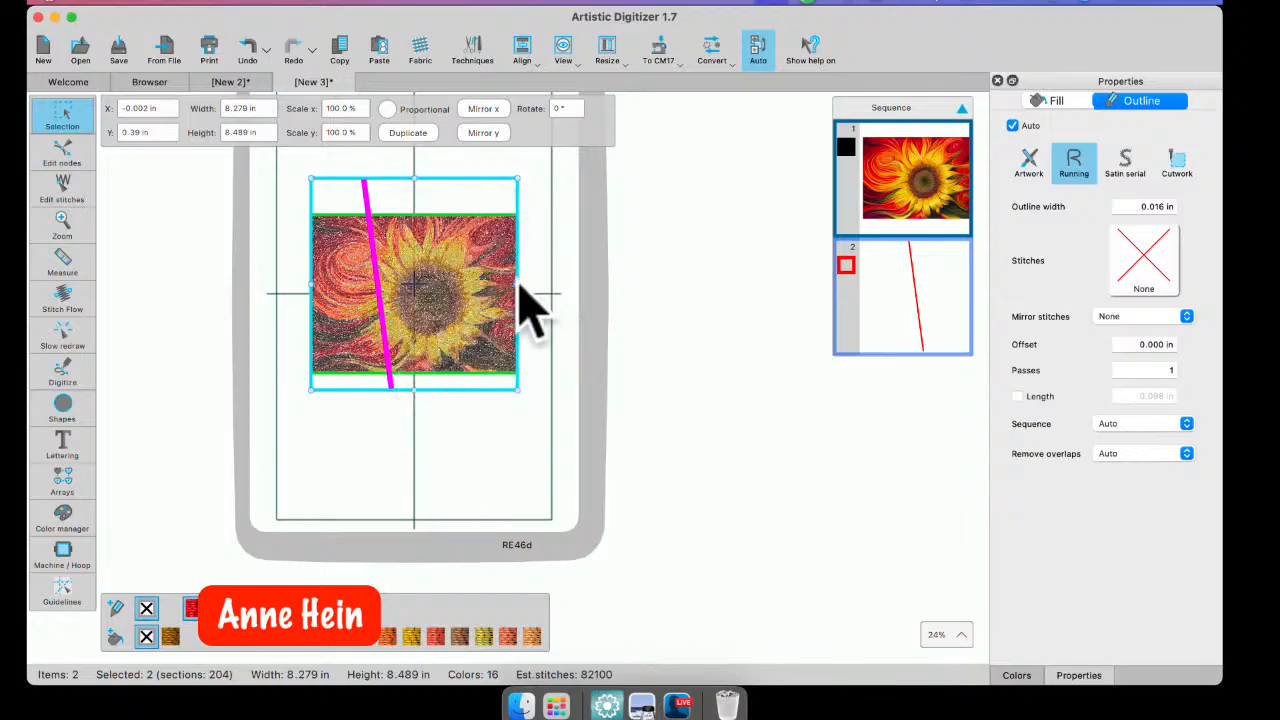
left_click(500, 310)
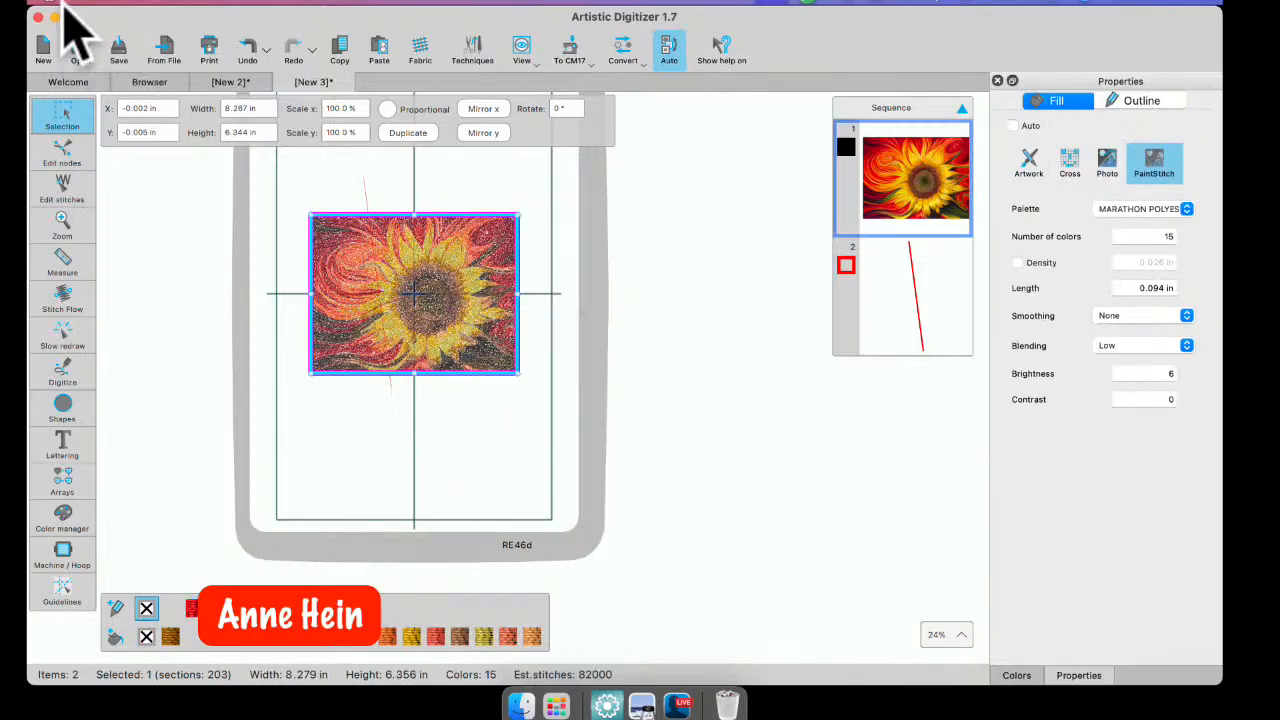
- Save the design as a Draw file named "fl 1" in the Desktop folder
left_click(138, 4)
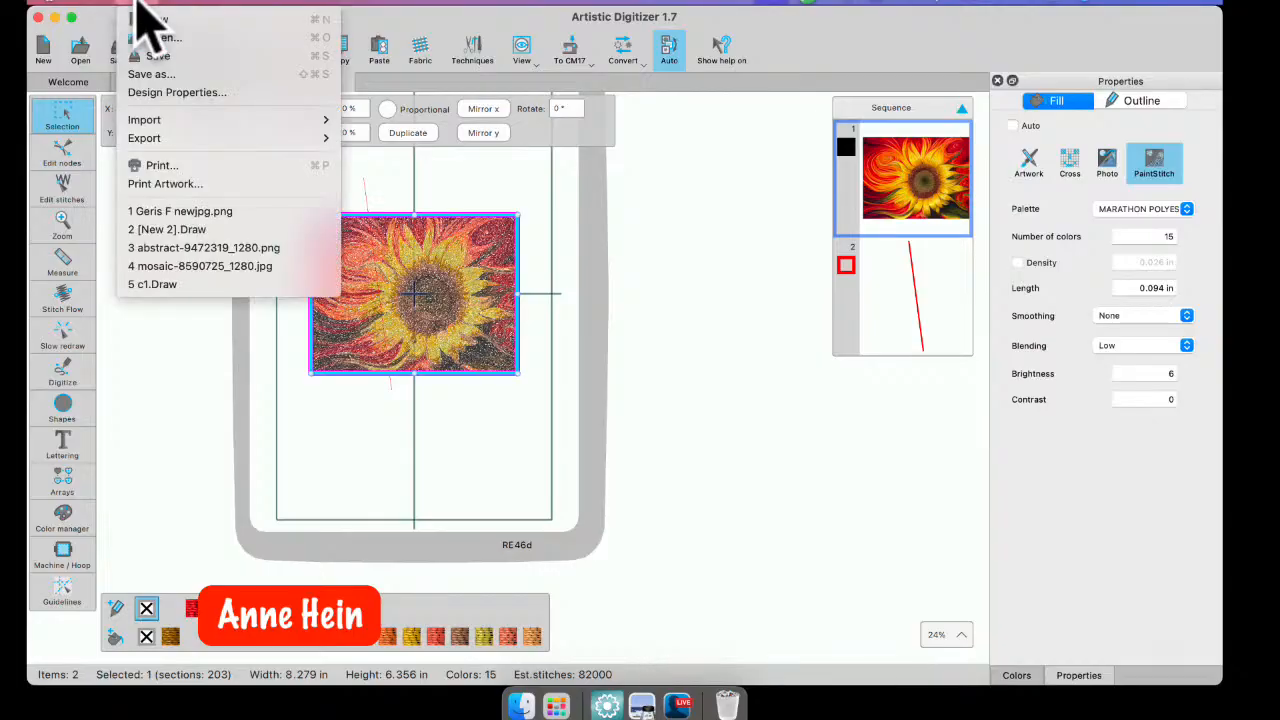
left_click(140, 75)
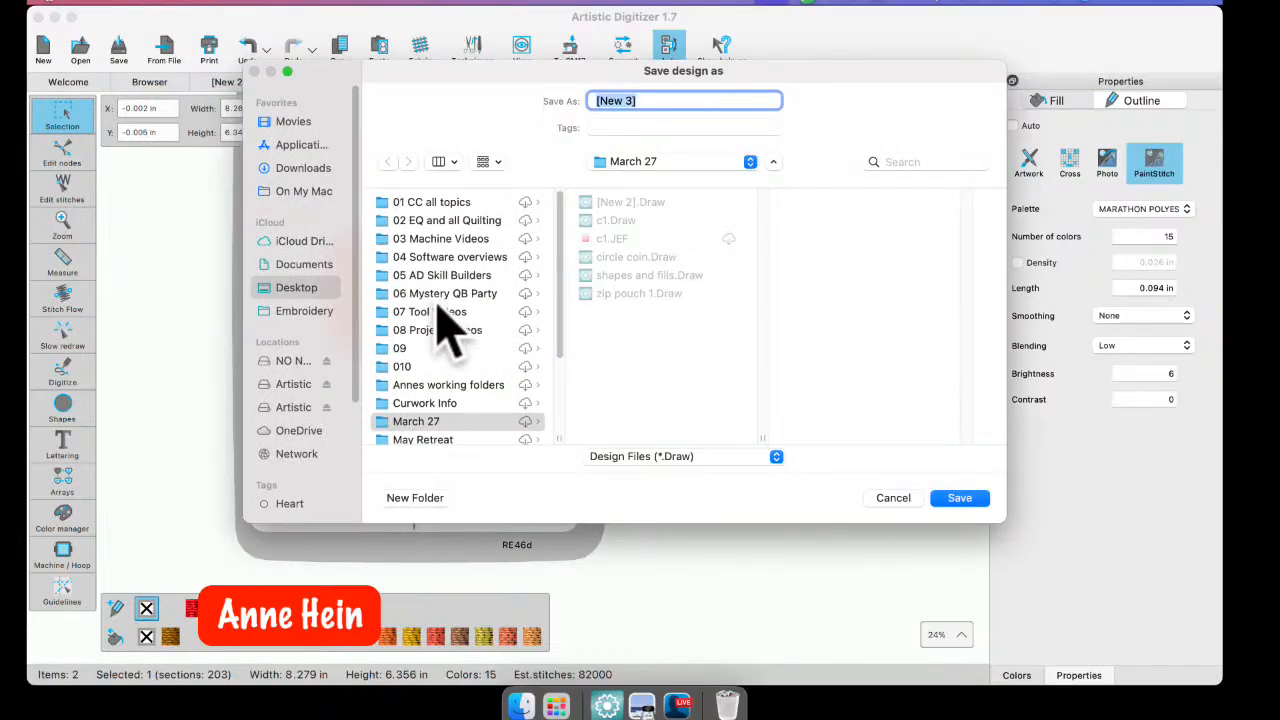
left_click(300, 287)
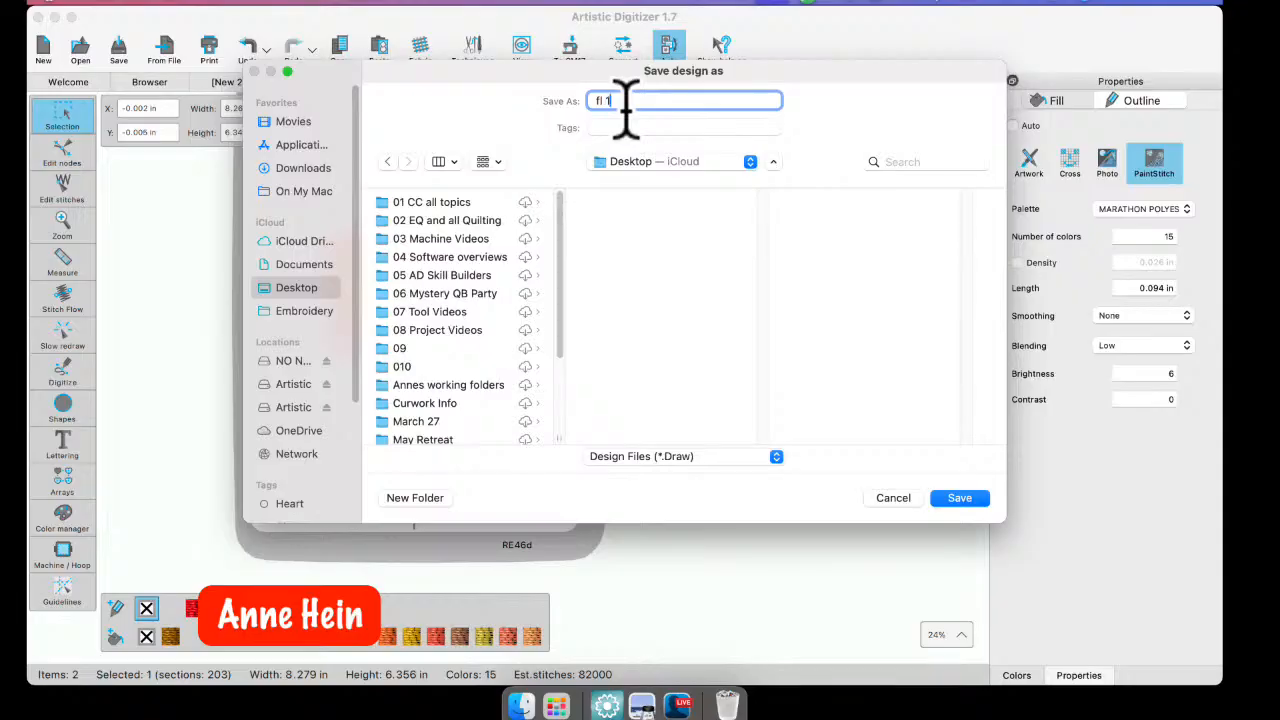
left_click(962, 499)
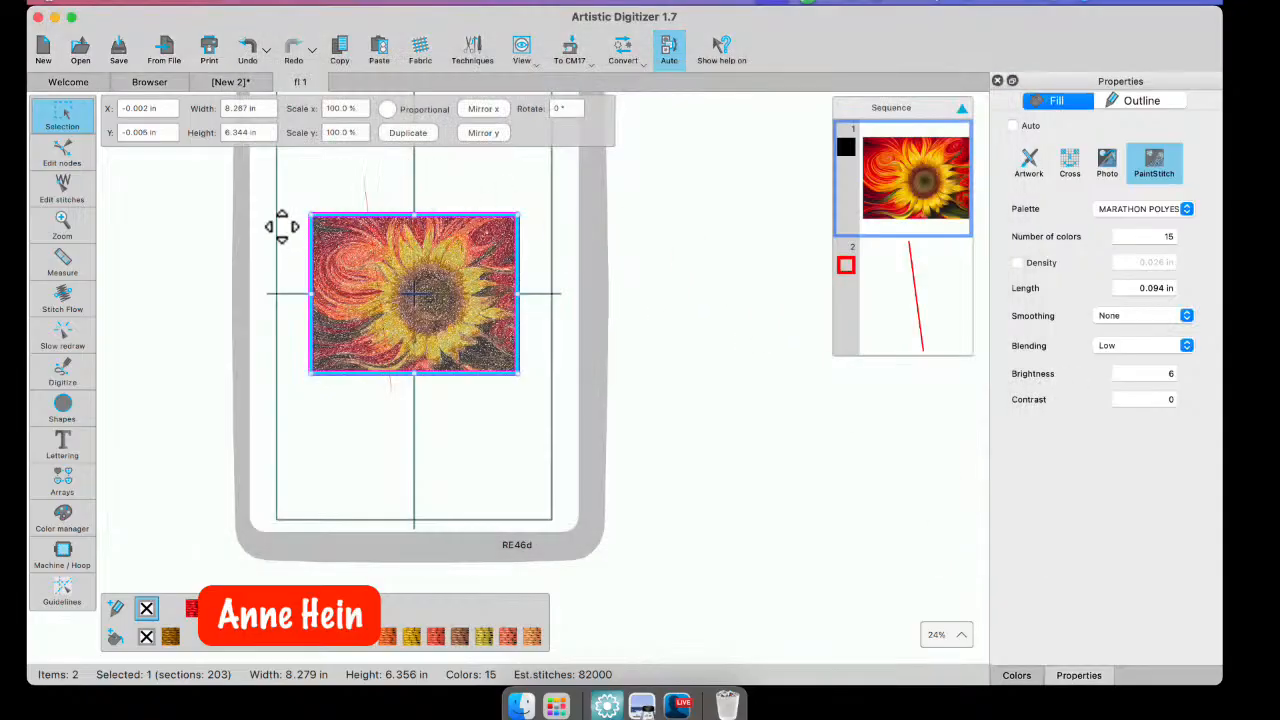
- Reselect the saved design's sunflower and line and recheck which editing commands apply, leaving nothing selected
left_click(325, 178)
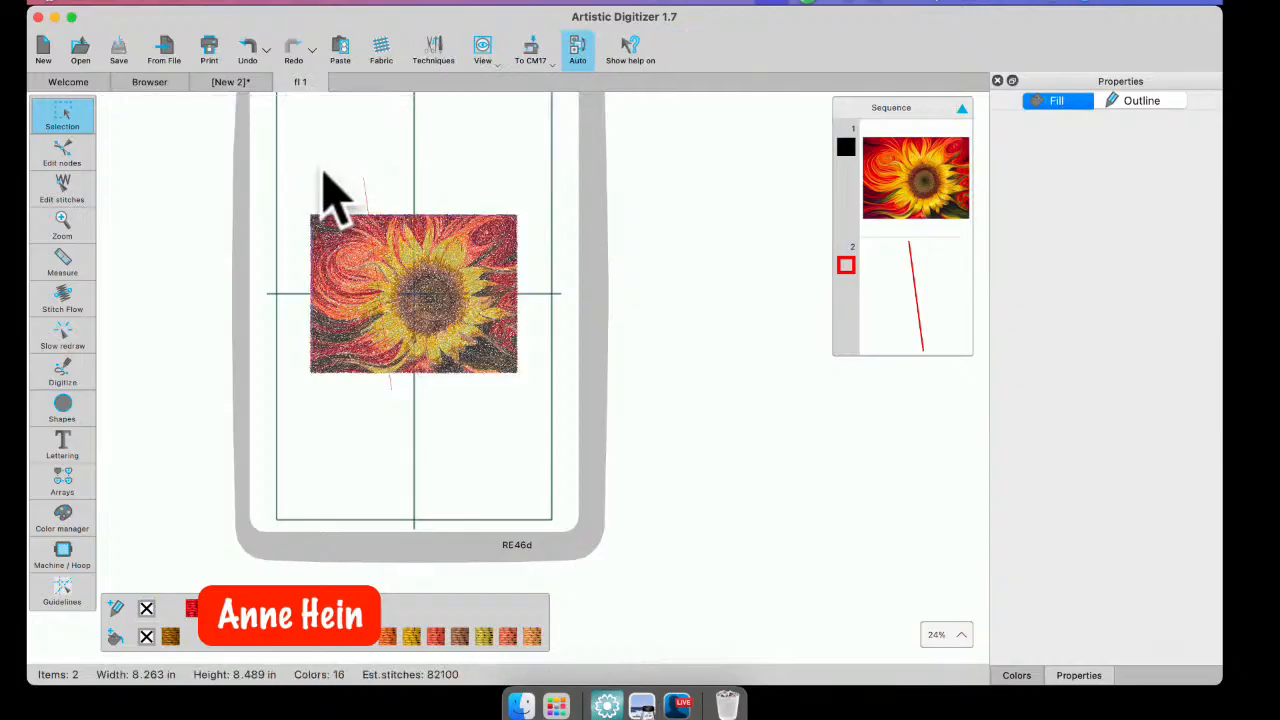
left_click_drag(288, 134, 490, 390)
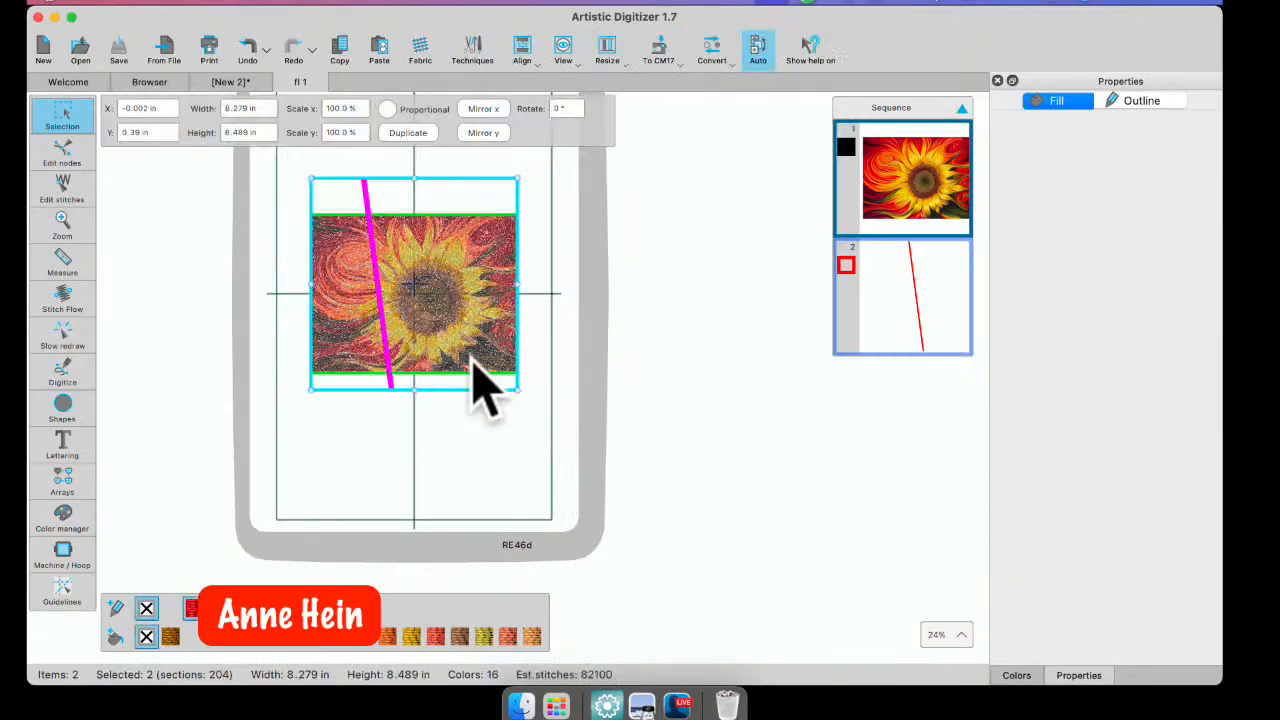
right_click(421, 259)
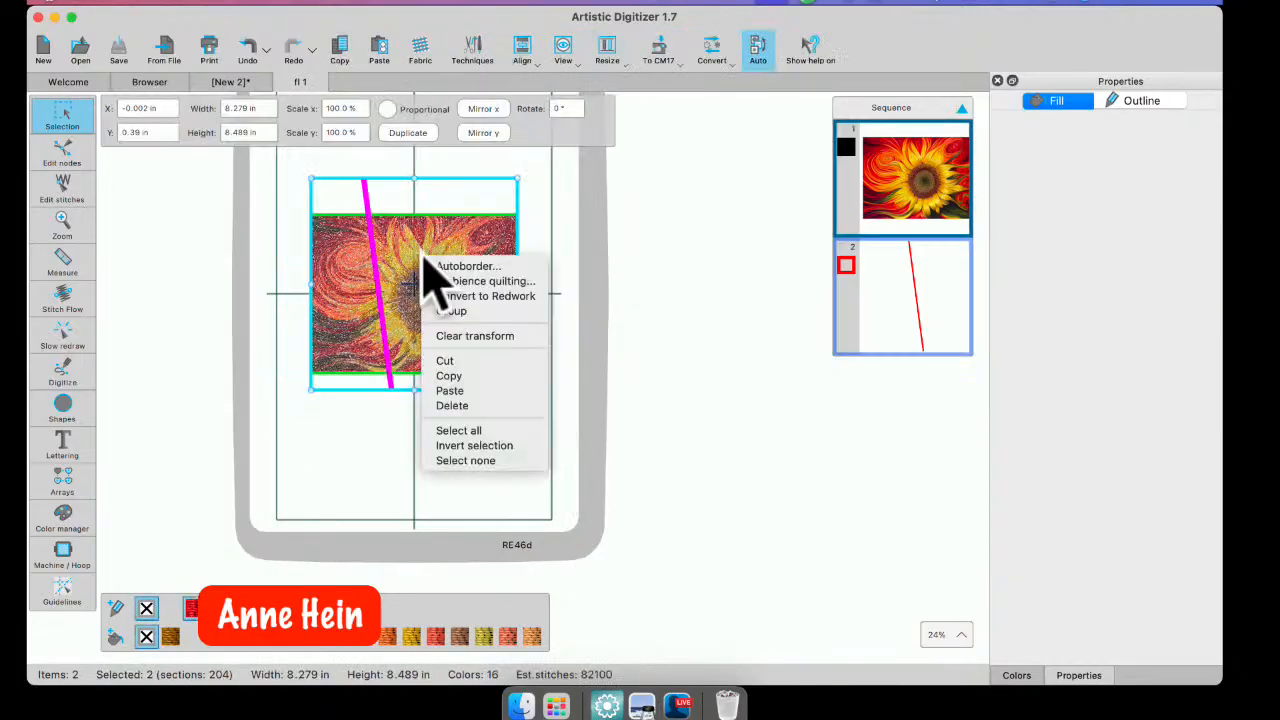
left_click(457, 171)
left_click(483, 460)
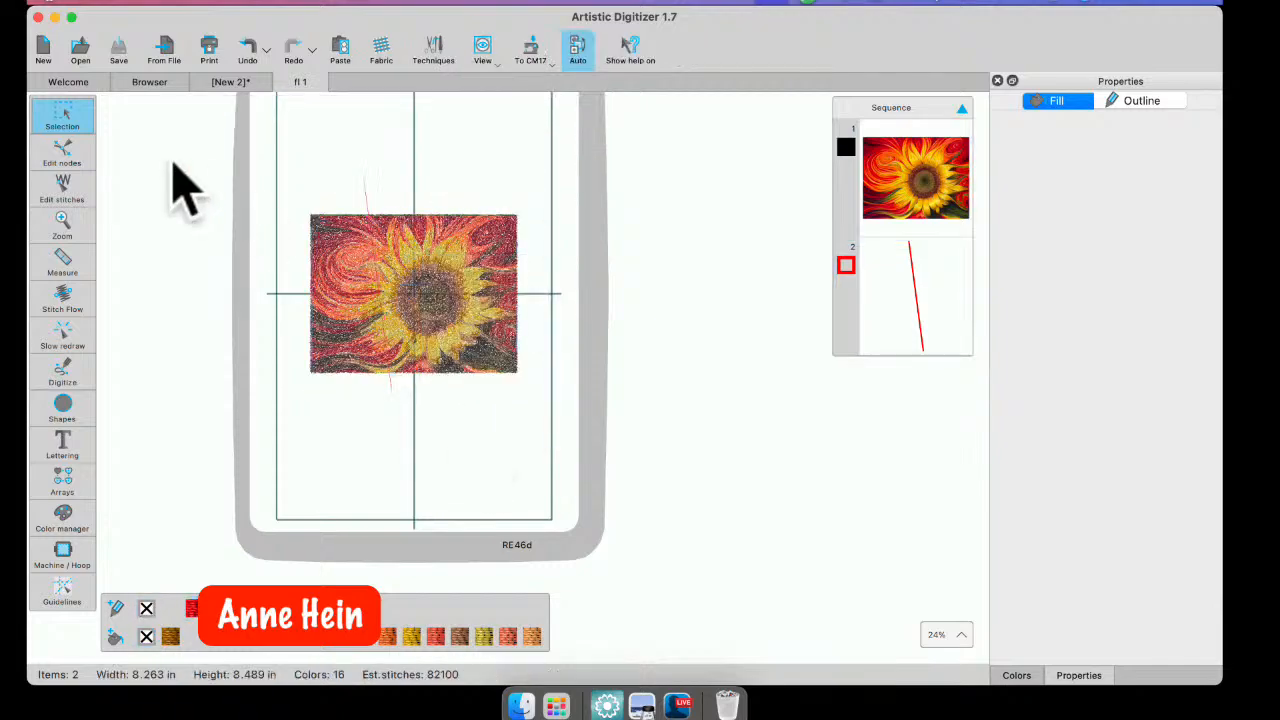
- Open the design "fl 1.Draw" from the Desktop folder
left_click(80, 50)
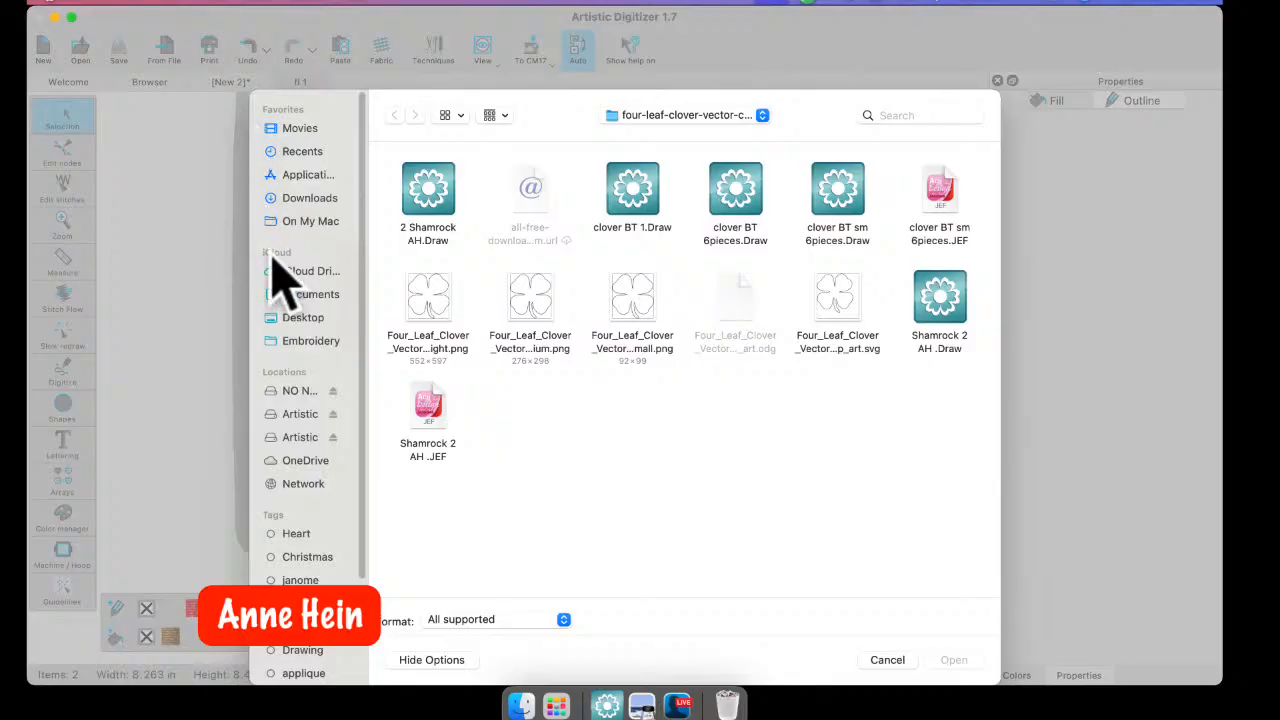
left_click(312, 318)
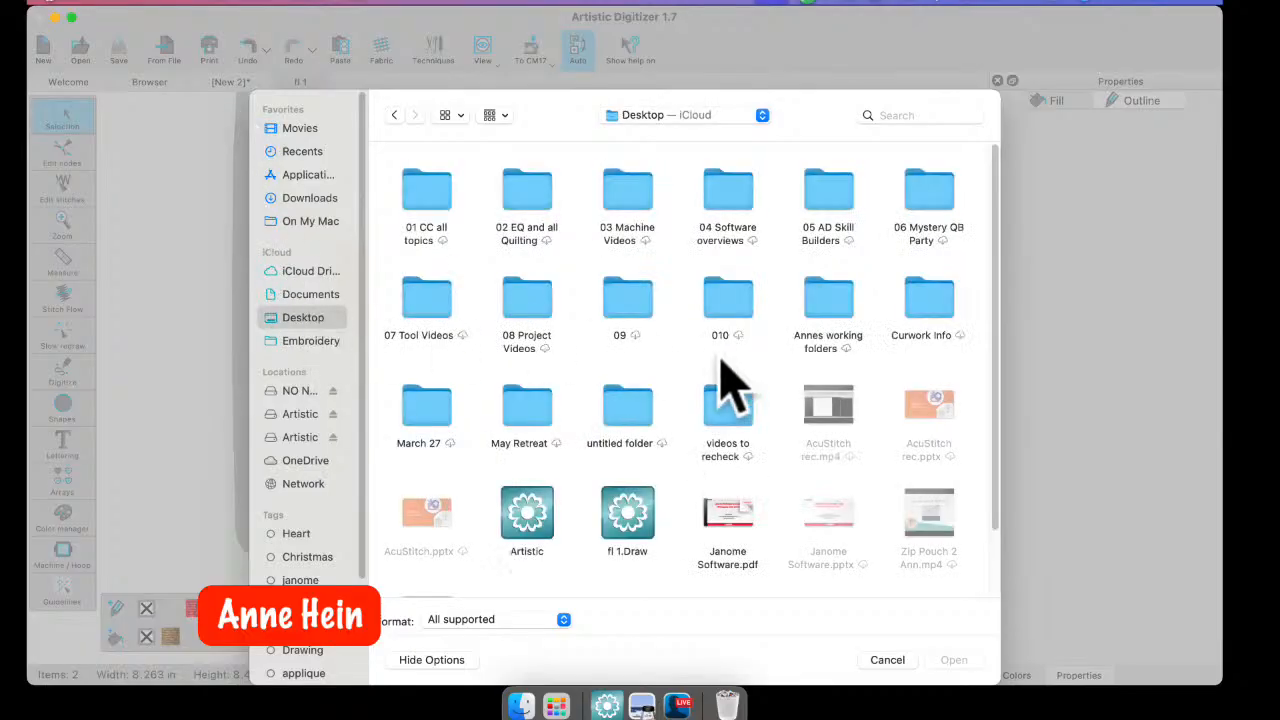
scroll(745, 438, "down", 2)
scroll(748, 455, "down", 1)
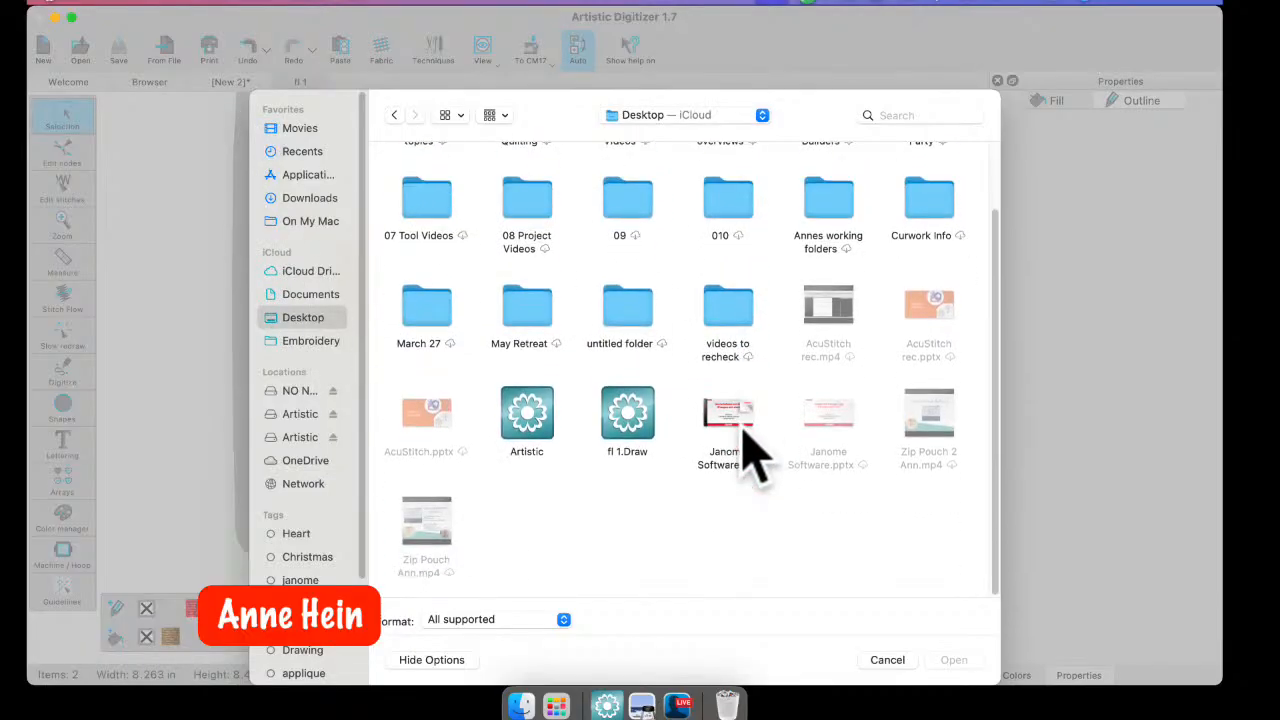
double_click(628, 412)
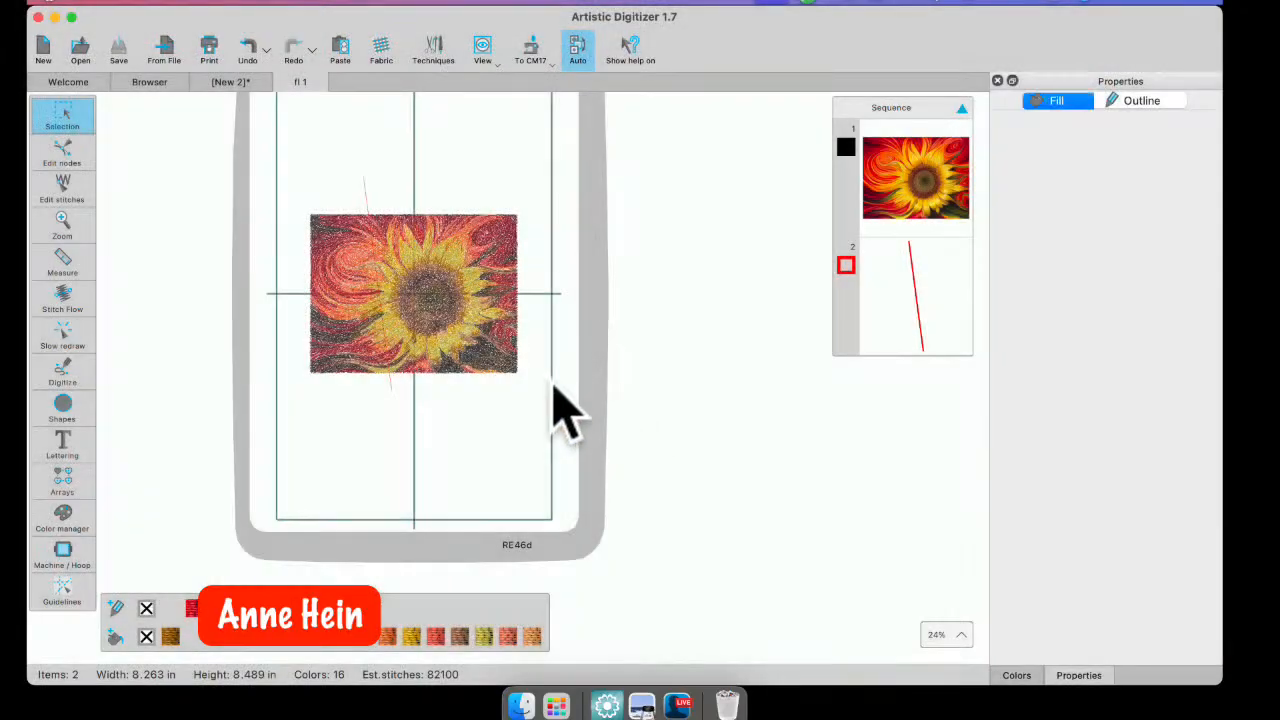
- Select the sunflower together with the slanted line and look through the commands offered for both objects
left_click(432, 258)
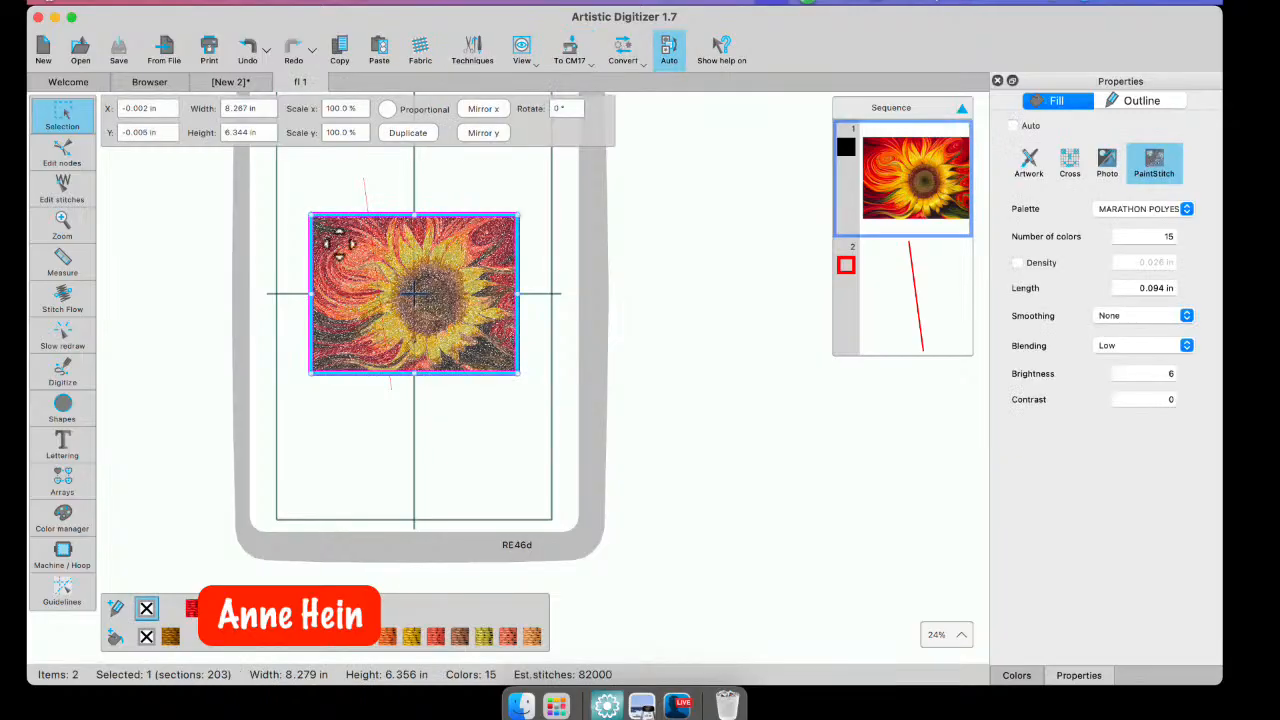
left_click(286, 186)
left_click_drag(286, 152, 530, 463)
right_click(386, 308)
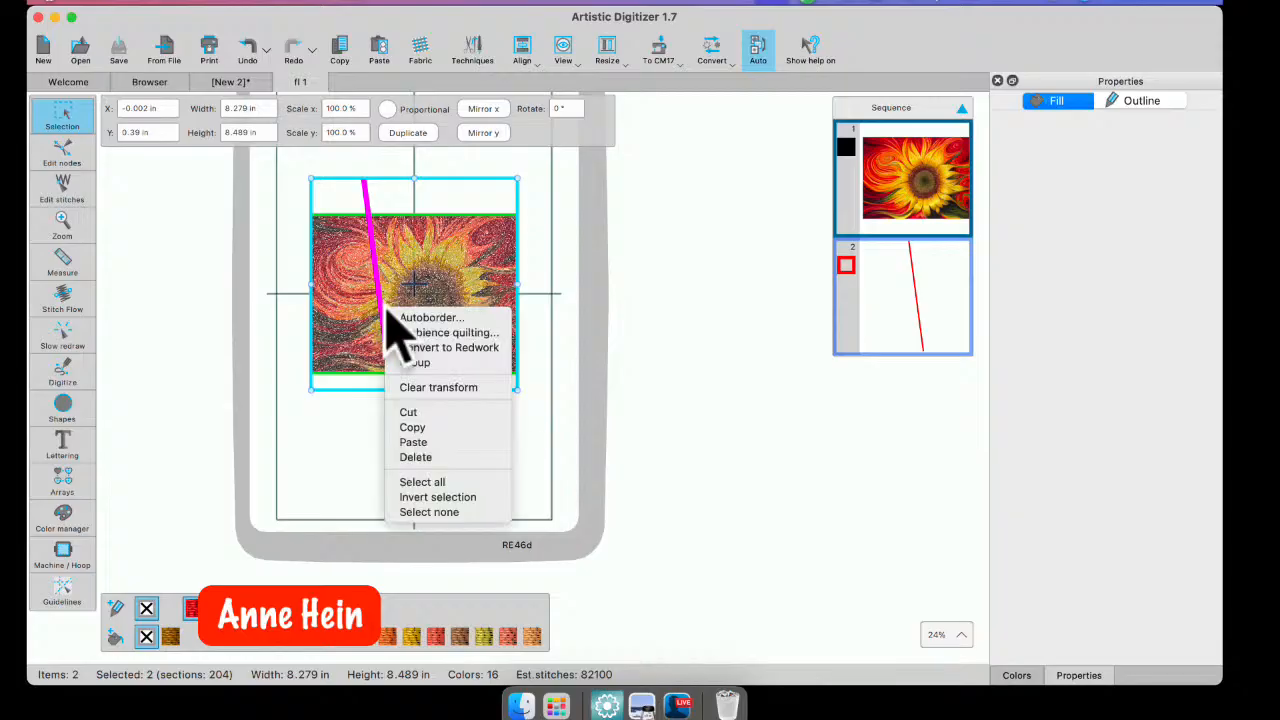
left_click(452, 160)
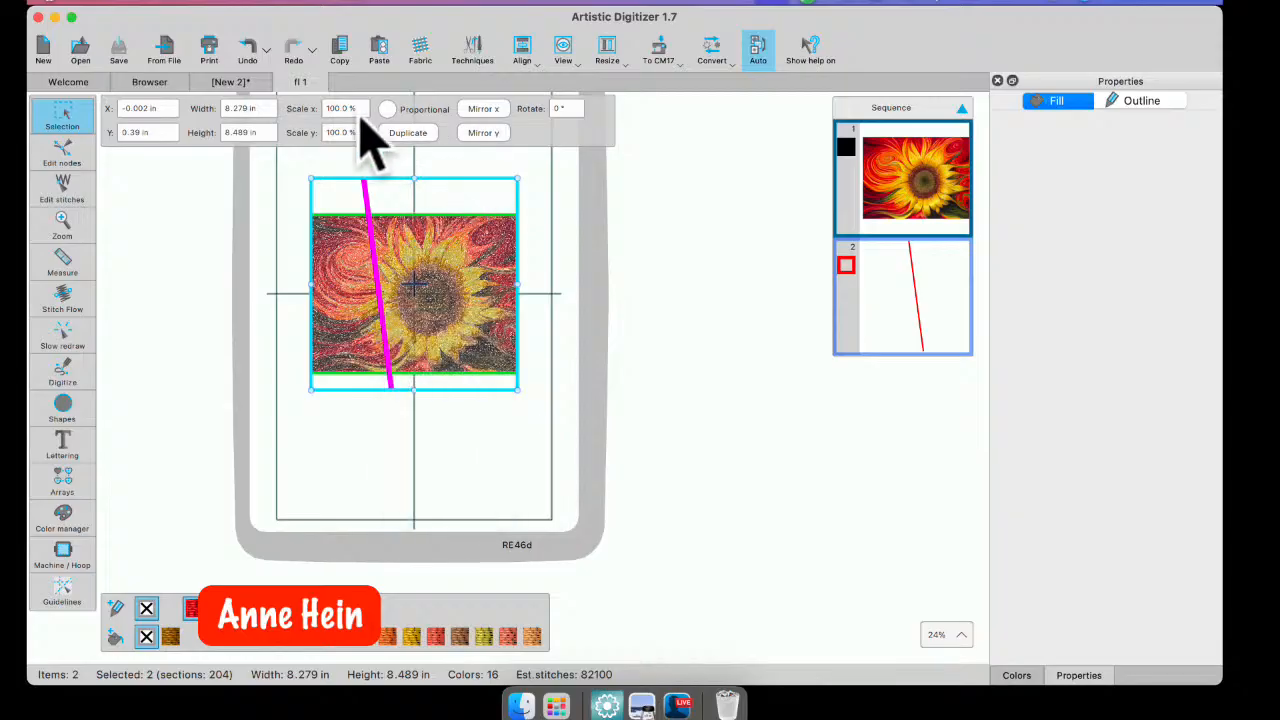
- Close the "fl 1" design and reopen "fl 1.Draw" from the Desktop folder
left_click(283, 82)
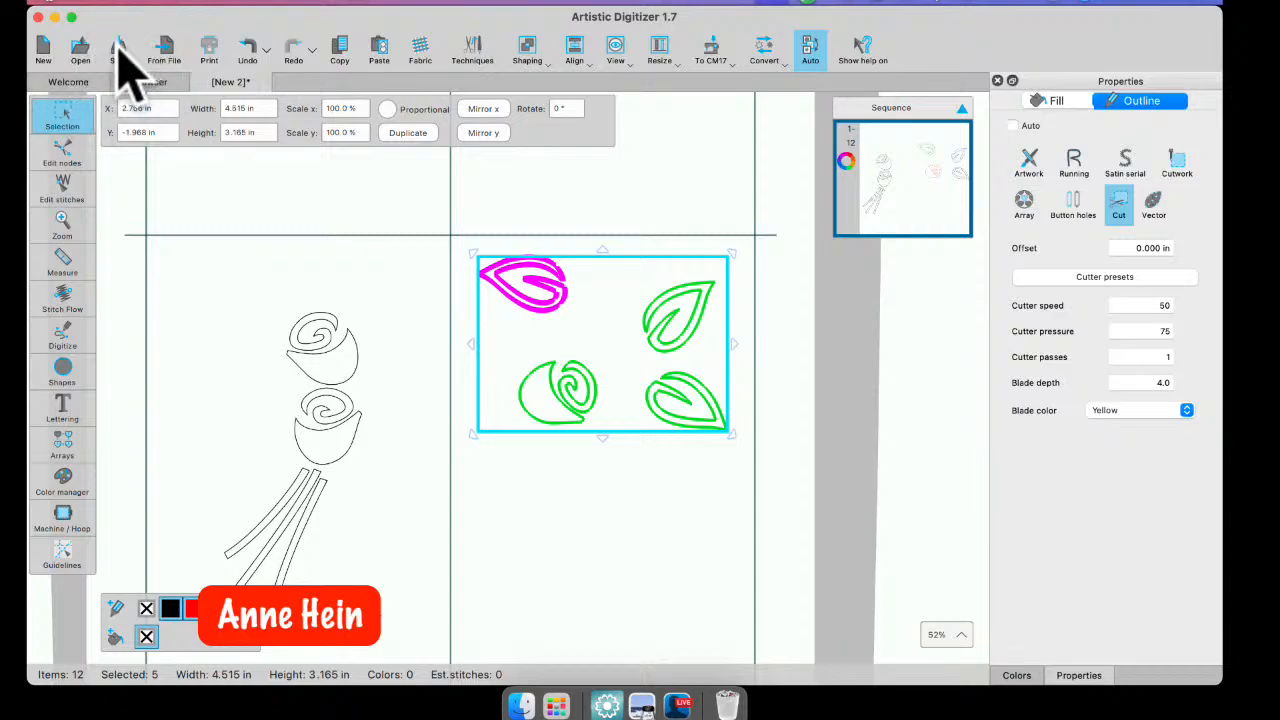
left_click(80, 48)
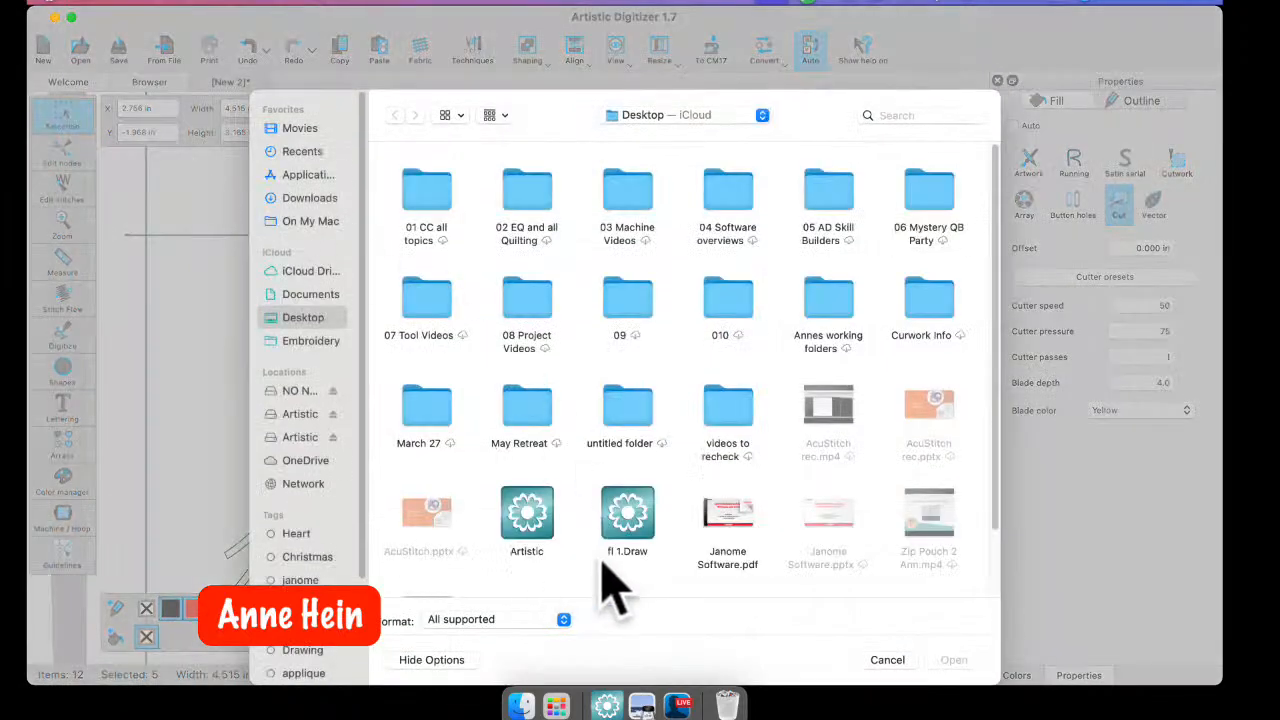
left_click(628, 515)
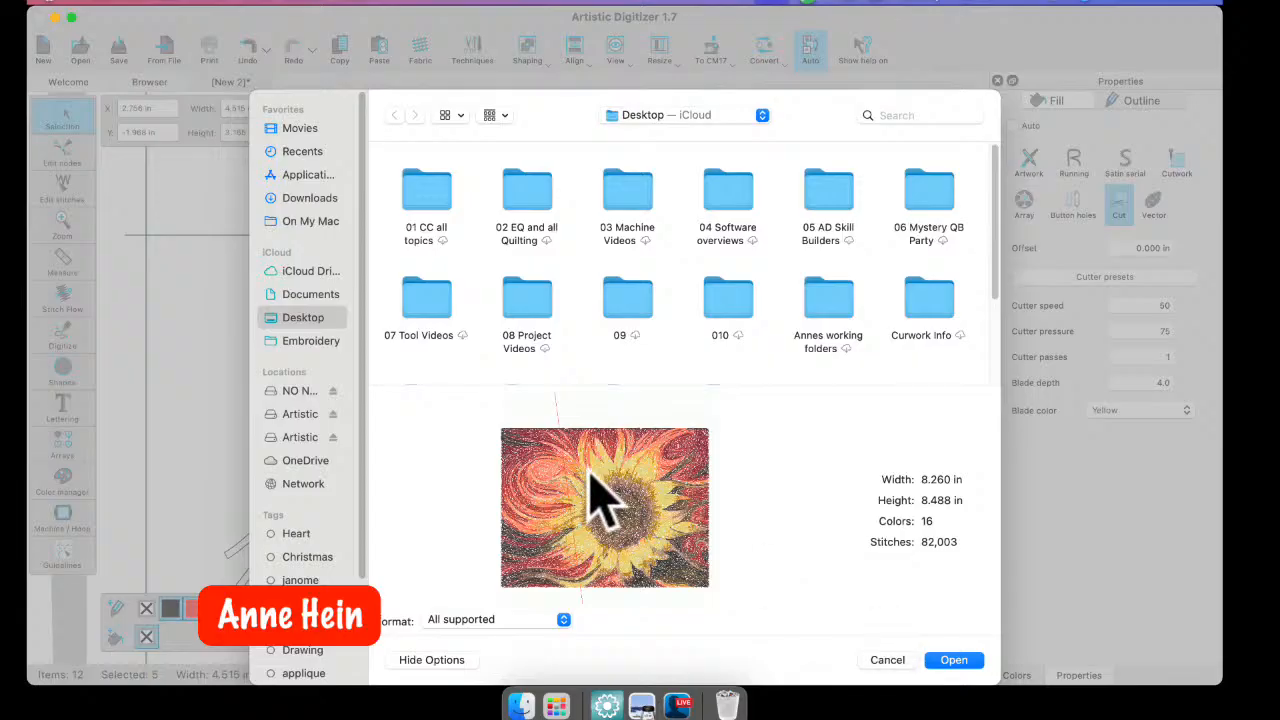
left_click(953, 660)
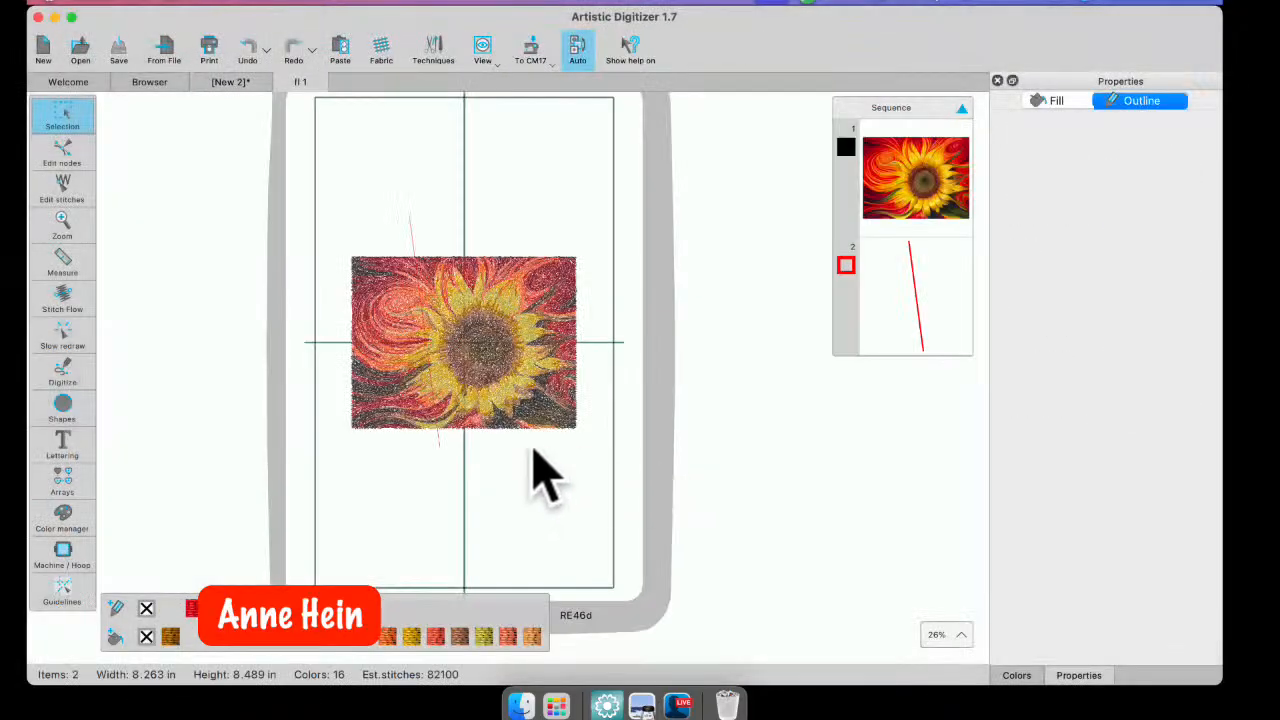
- Replace the slanted line with a new open outline shape about 2.45 in wide and 9.33 in tall across the sunflower
left_click(914, 325)
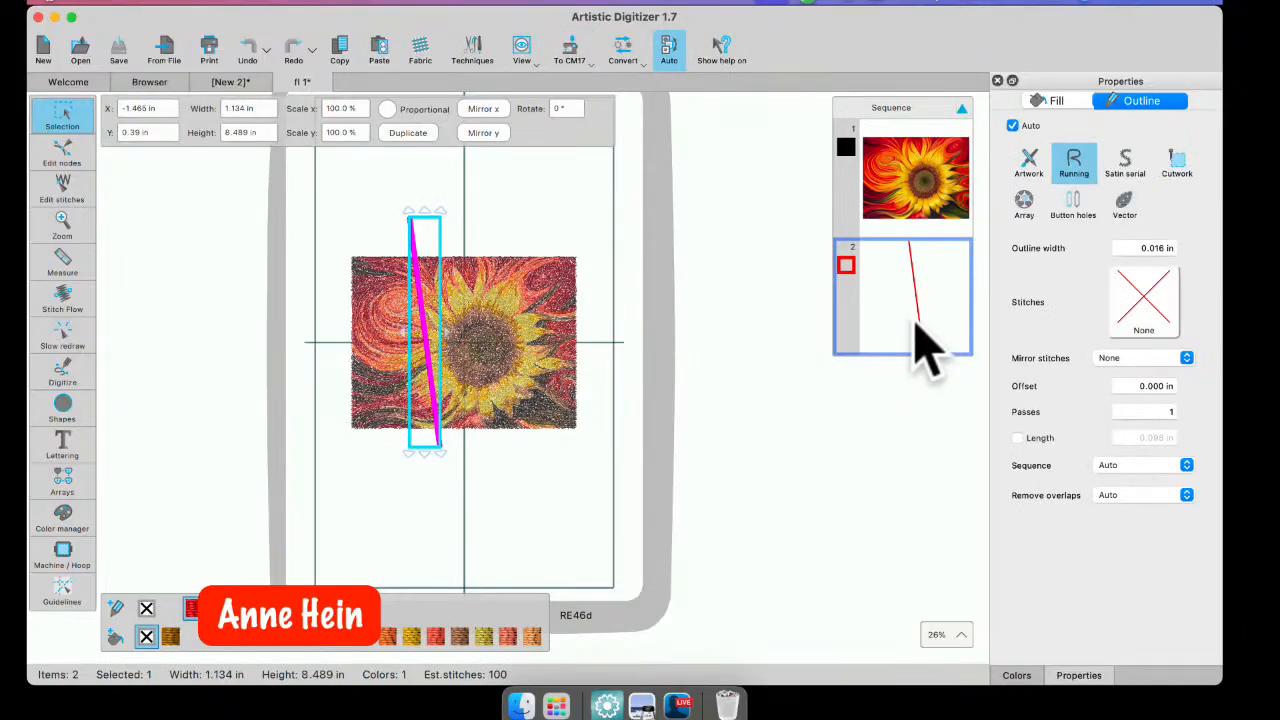
key("Delete")
left_click(62, 370)
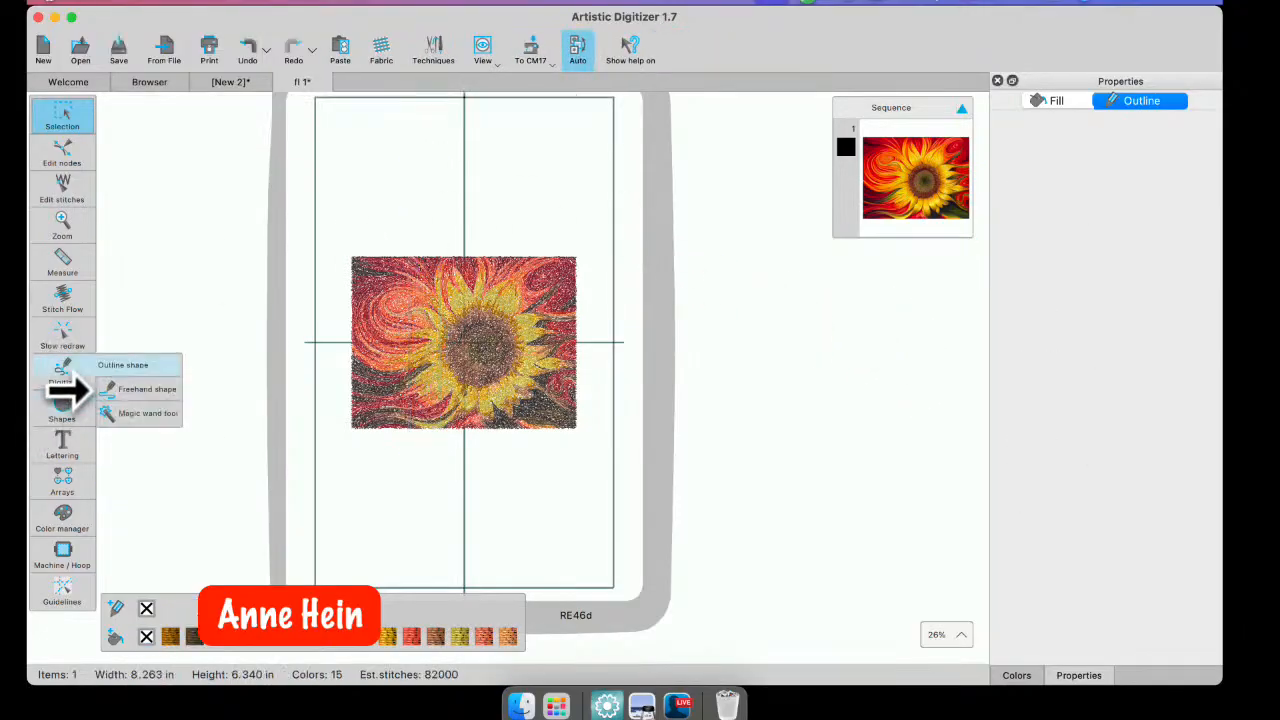
left_click(120, 366)
left_click(413, 215)
left_click(477, 456)
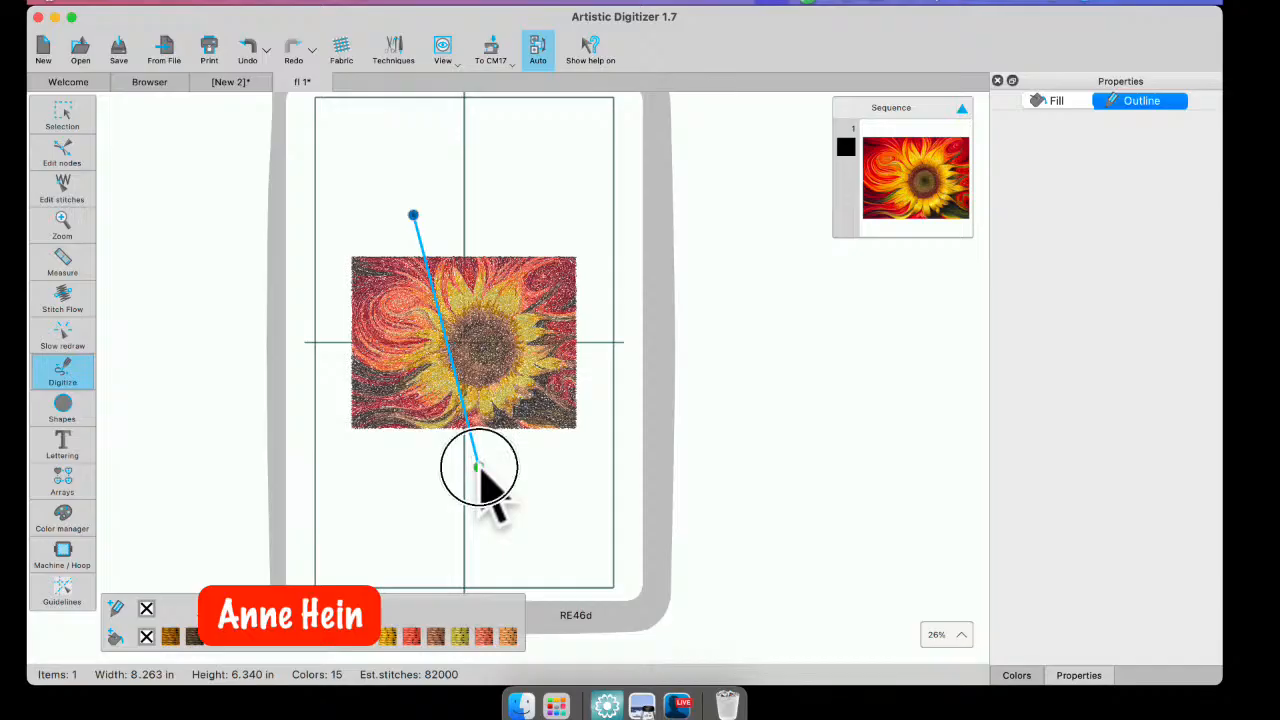
right_click(478, 467)
left_click(513, 506)
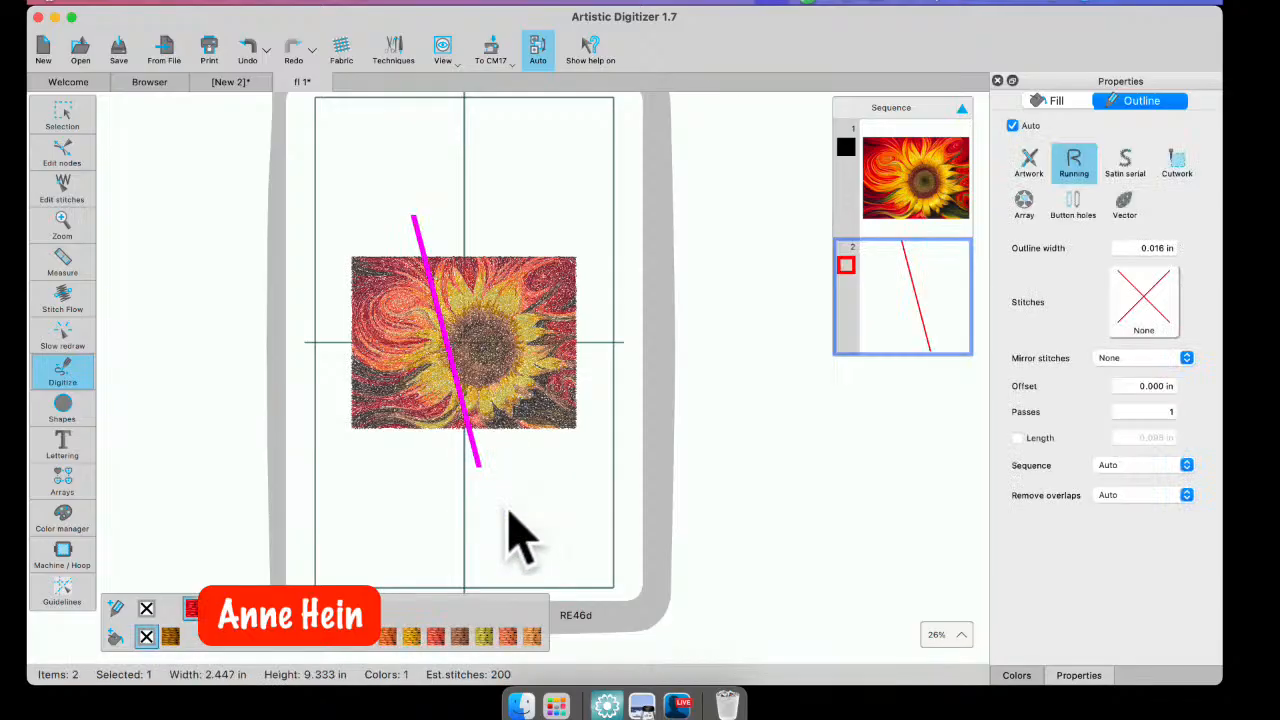
- Select the sunflower with the newly drawn line, review the commands available for them, and clear the selection
left_click(64, 116)
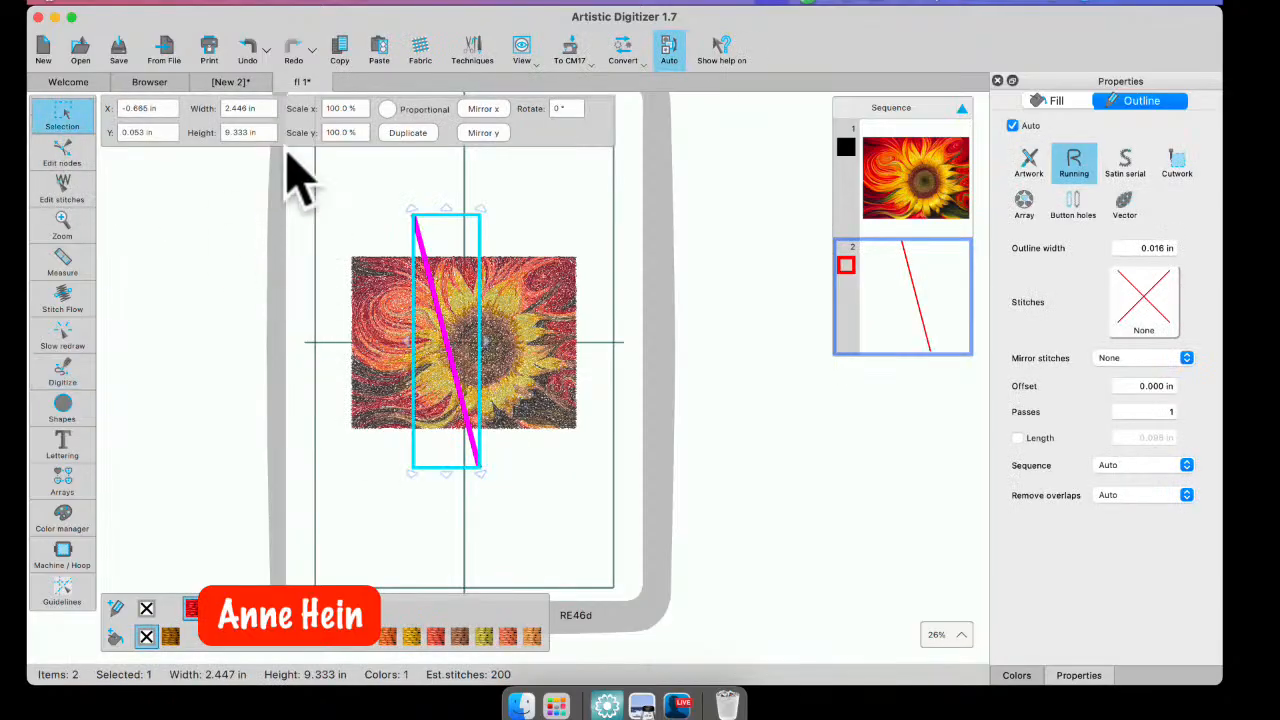
left_click_drag(323, 163, 614, 527)
right_click(463, 380)
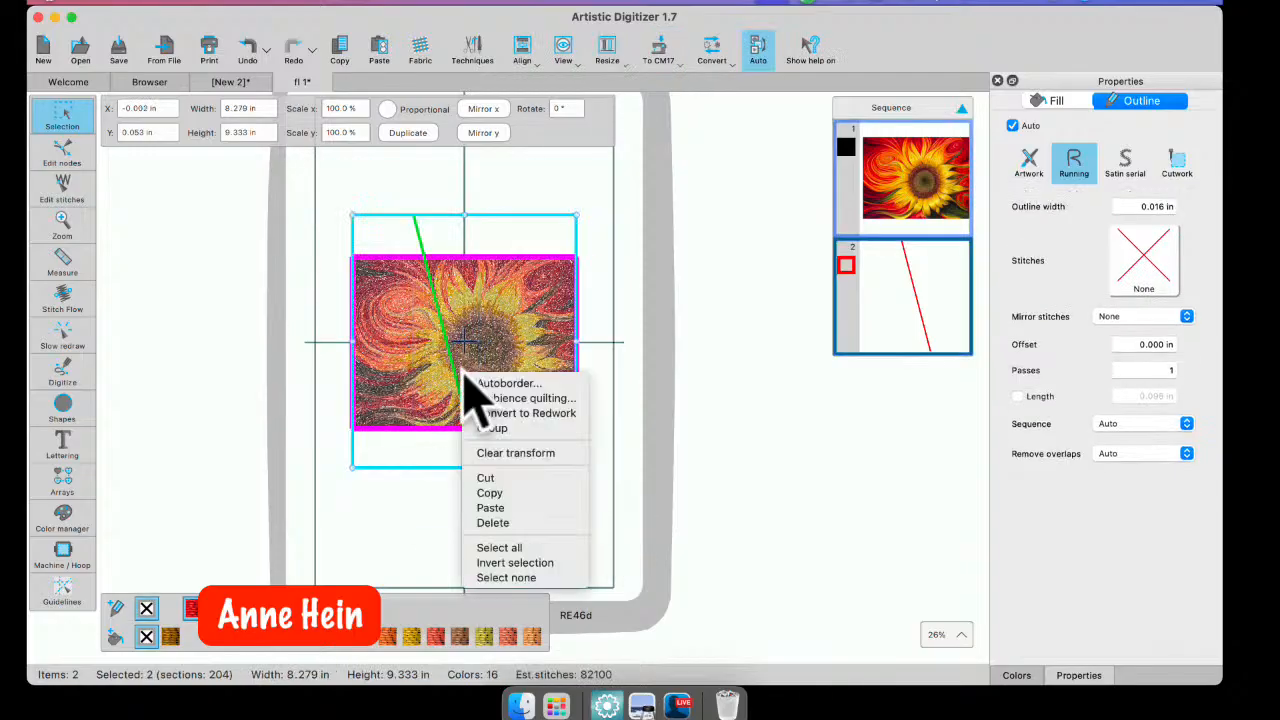
right_click(399, 336)
left_click(513, 547)
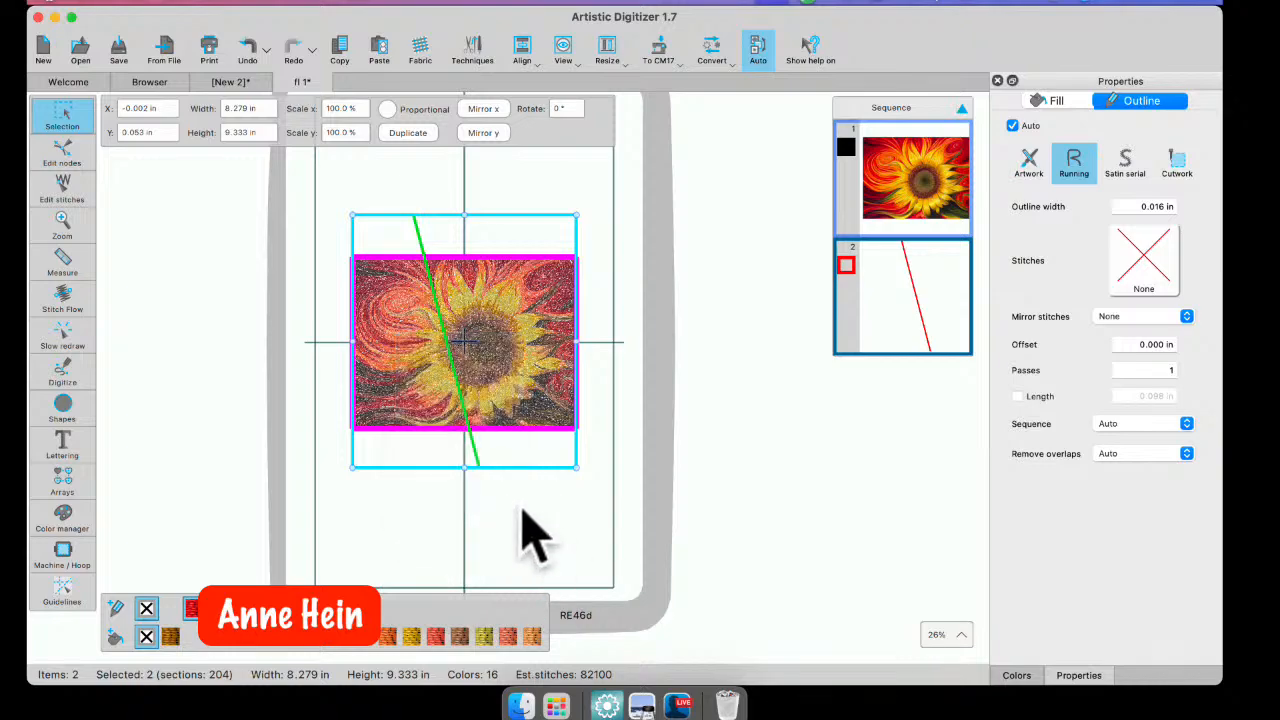
scroll(423, 491, "up", 2)
left_click(487, 540)
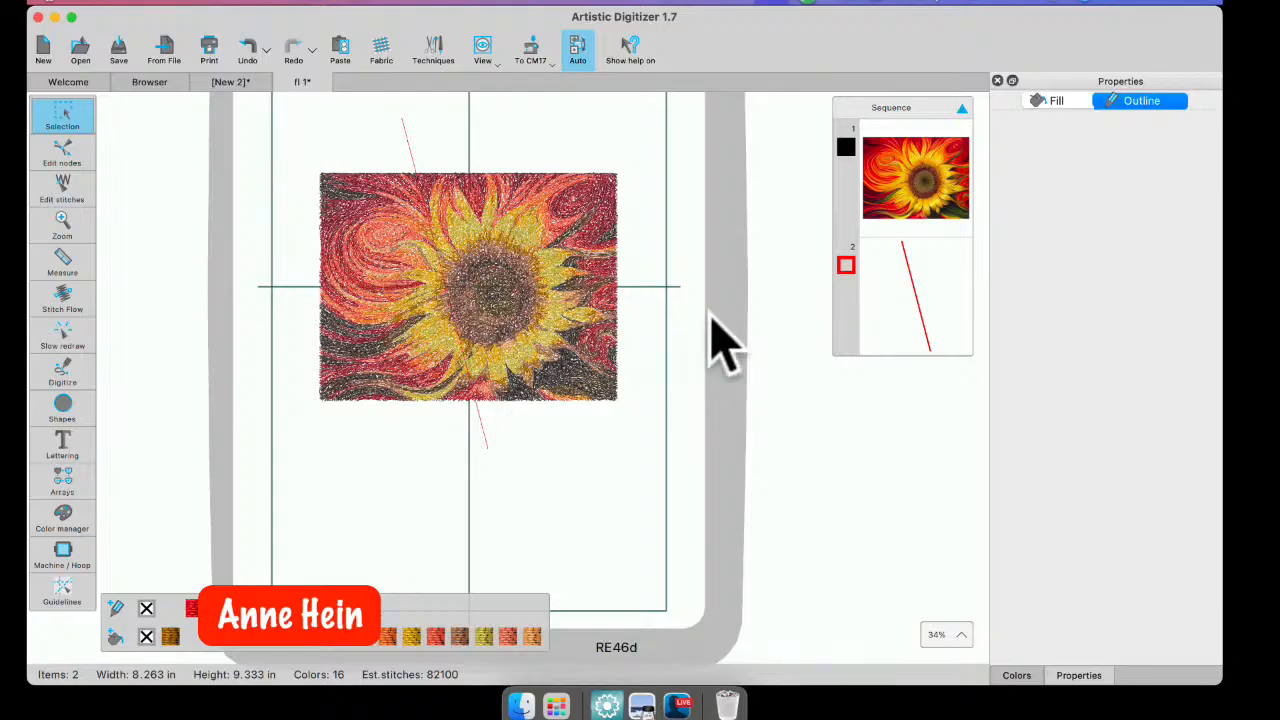
- Delete the slanted line and save the sunflower on the Desktop as a JEF Generic file named "fl 1"
left_click(928, 323)
key("Delete")
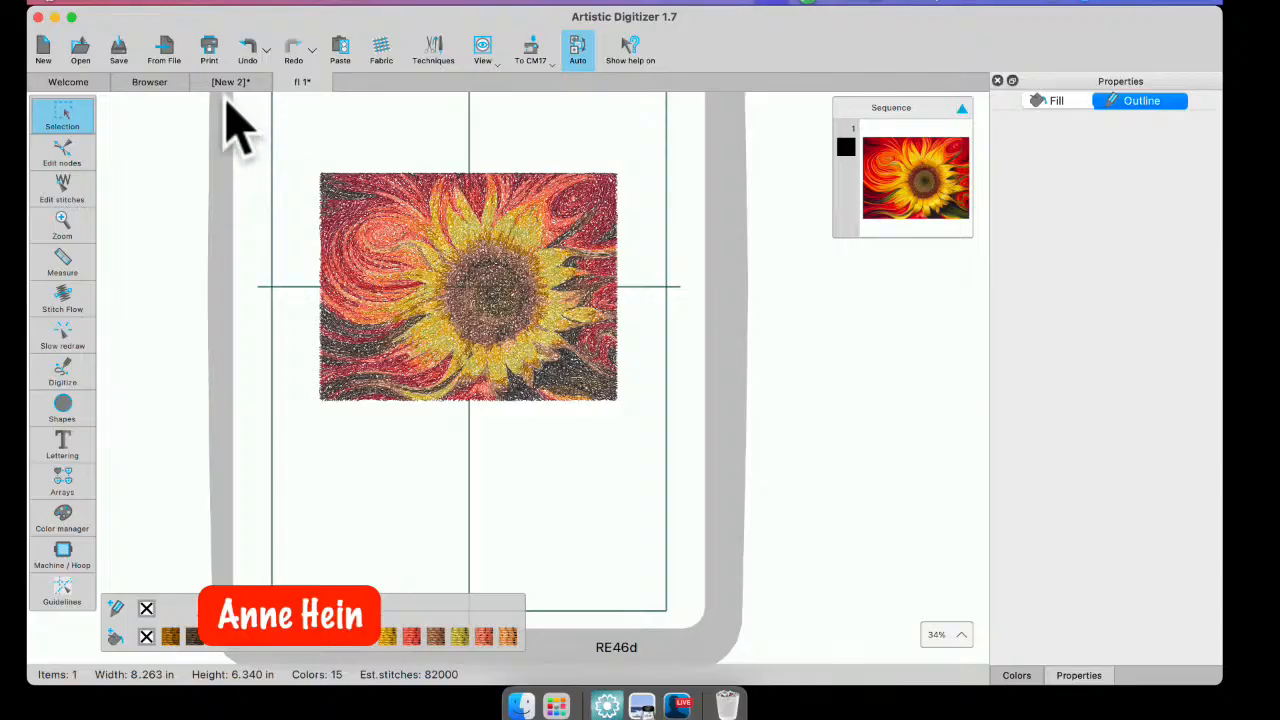
left_click(138, 3)
mouse_move(150, 122)
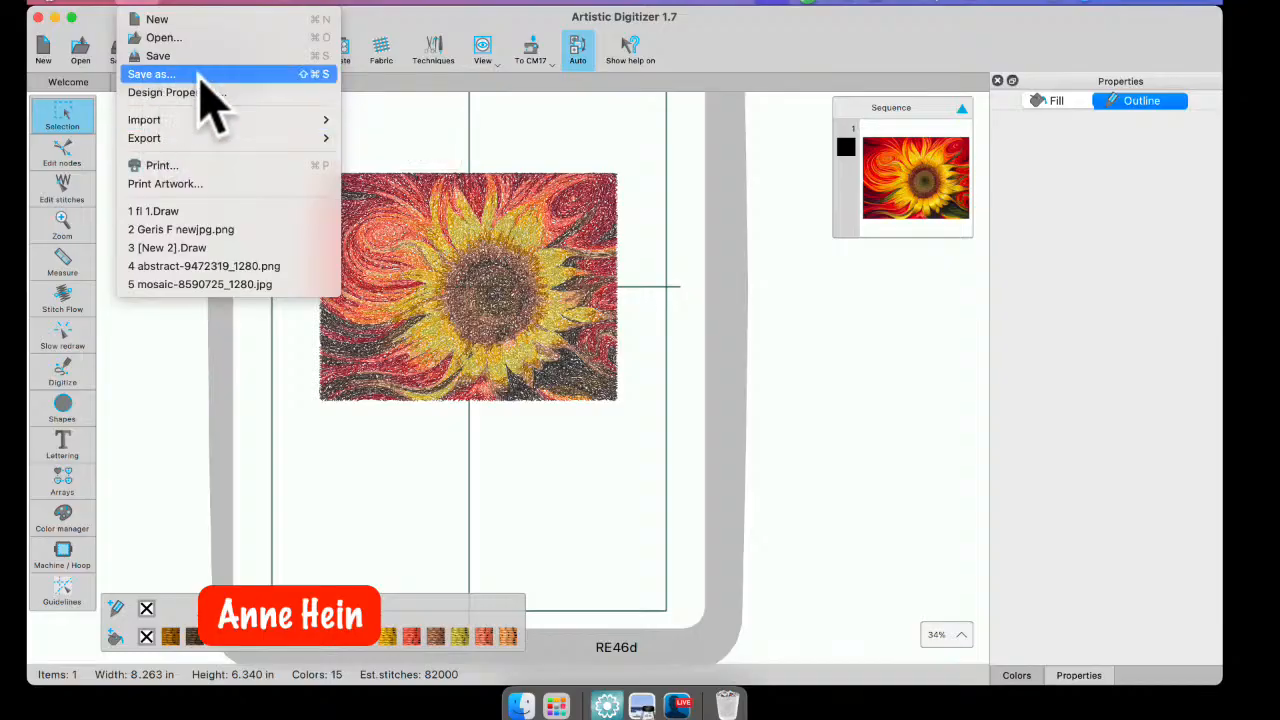
left_click(198, 76)
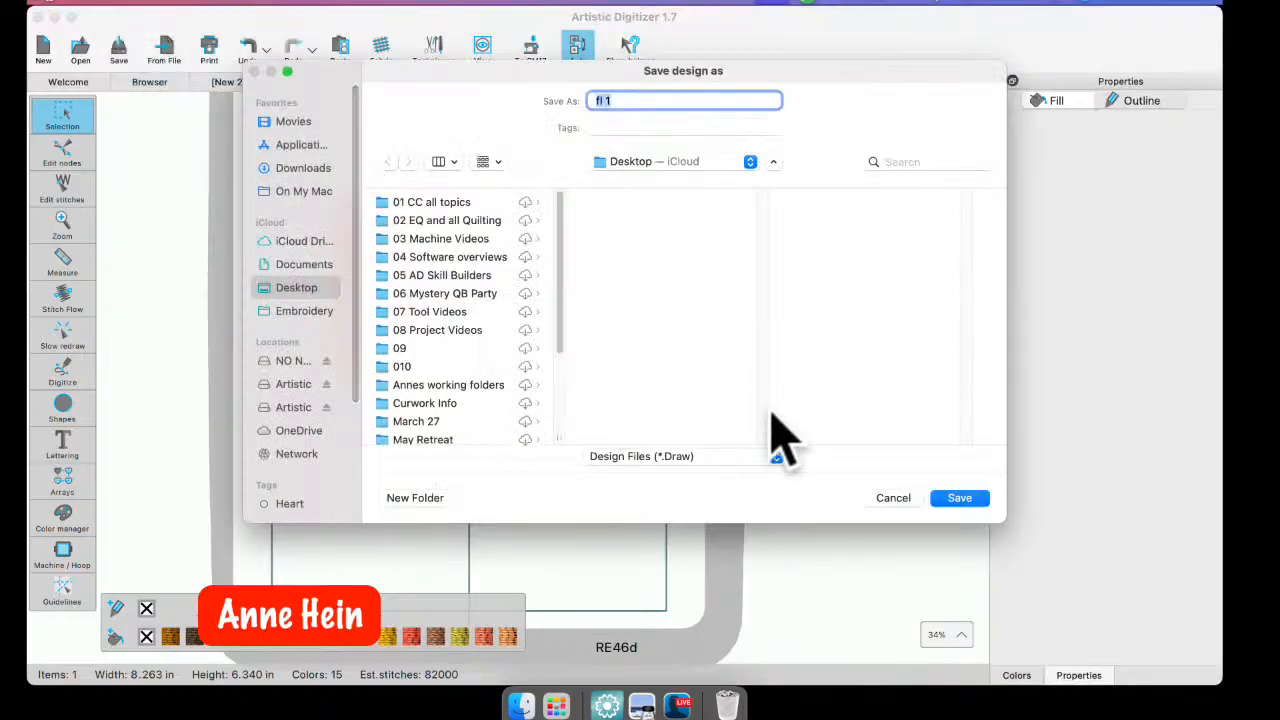
left_click(776, 456)
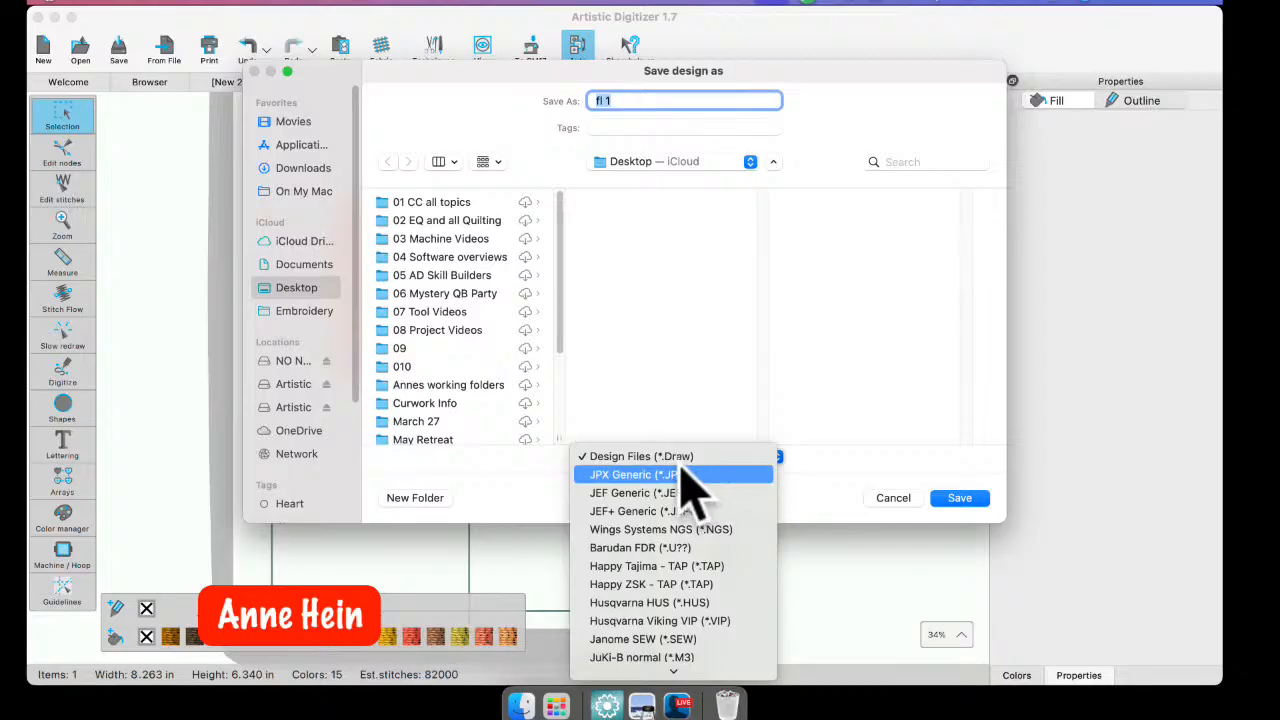
left_click(612, 493)
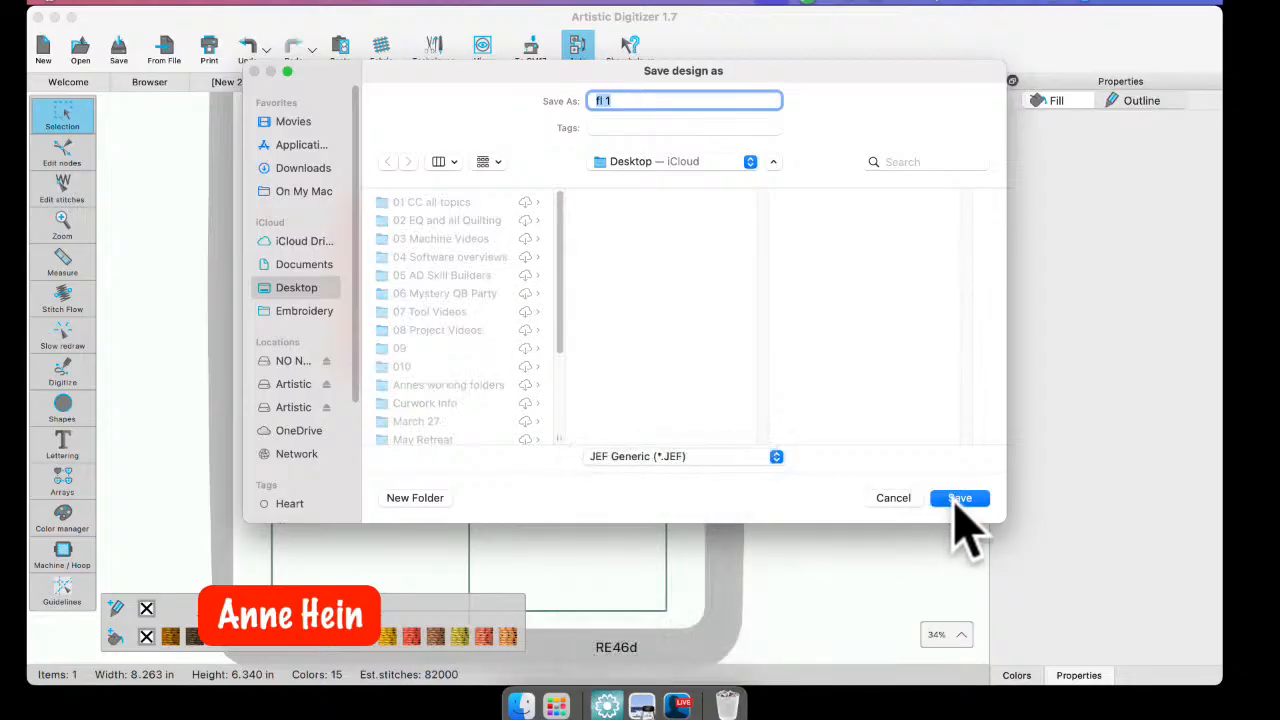
left_click(955, 495)
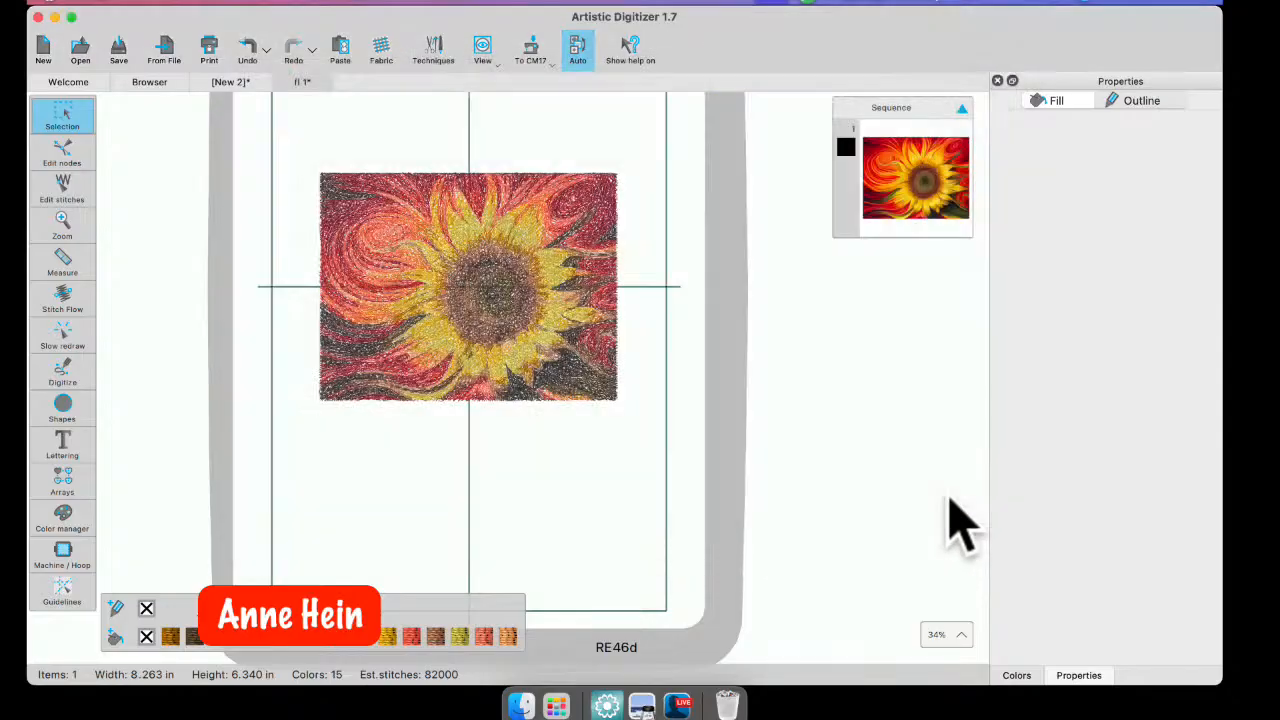
- Close the "fl 1" design without saving its changes
left_click(683, 373)
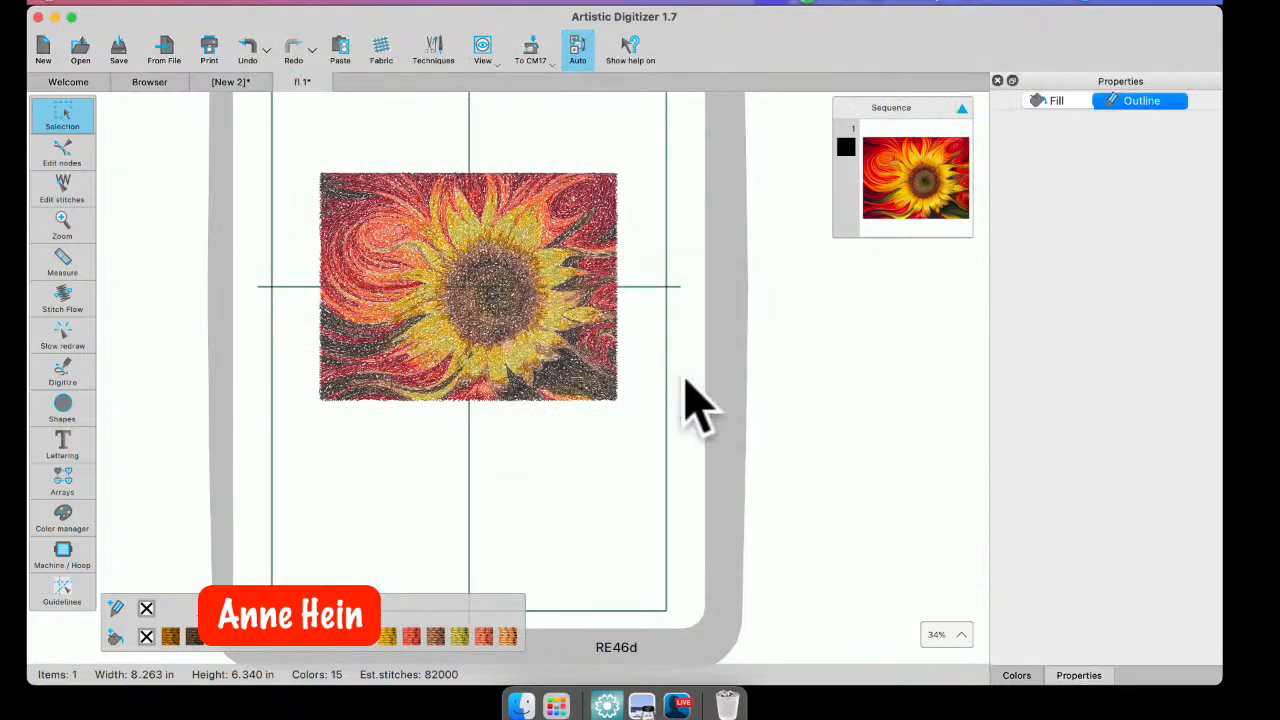
left_click(282, 84)
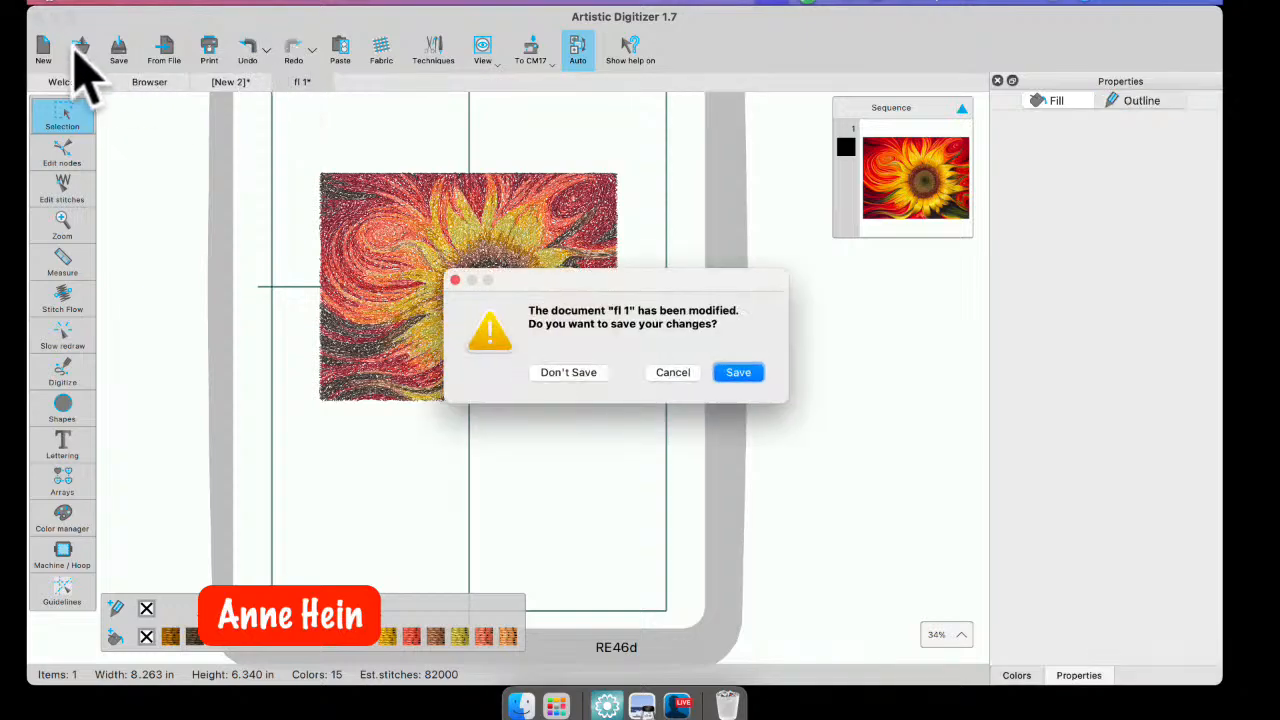
left_click(568, 372)
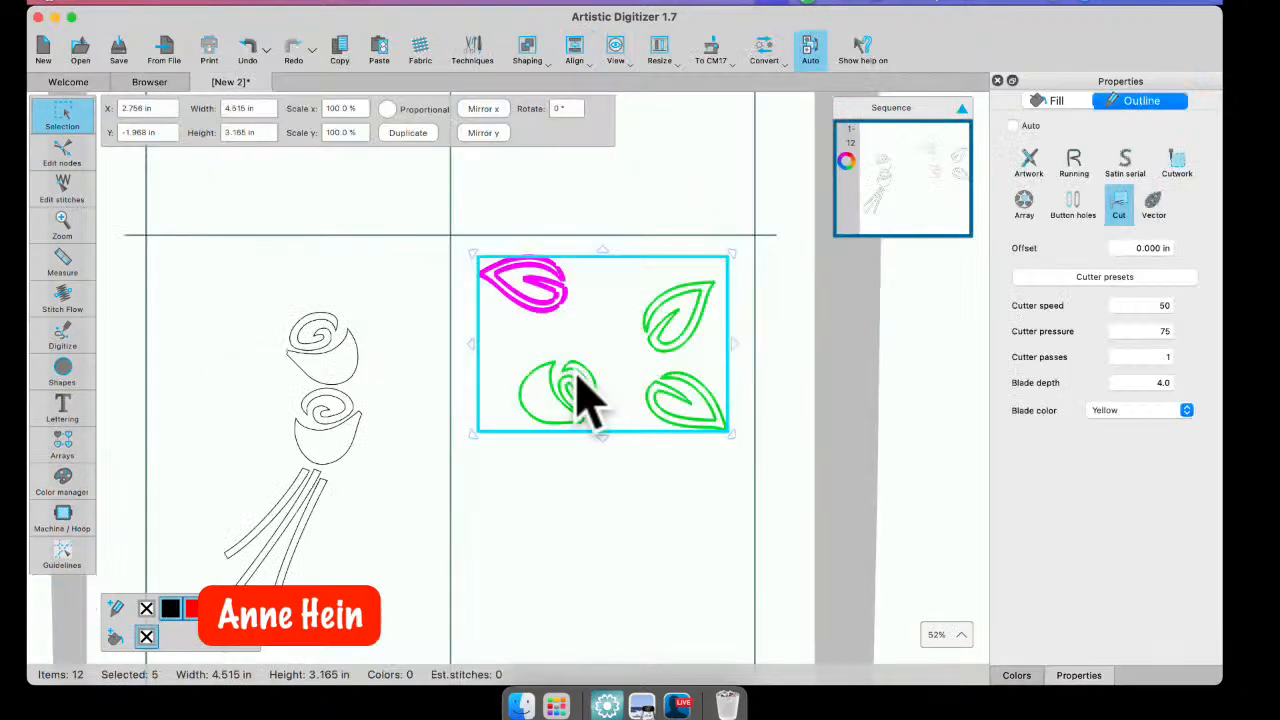
- Open the stitch file "fl 1.JEF" from the Desktop folder
left_click(80, 48)
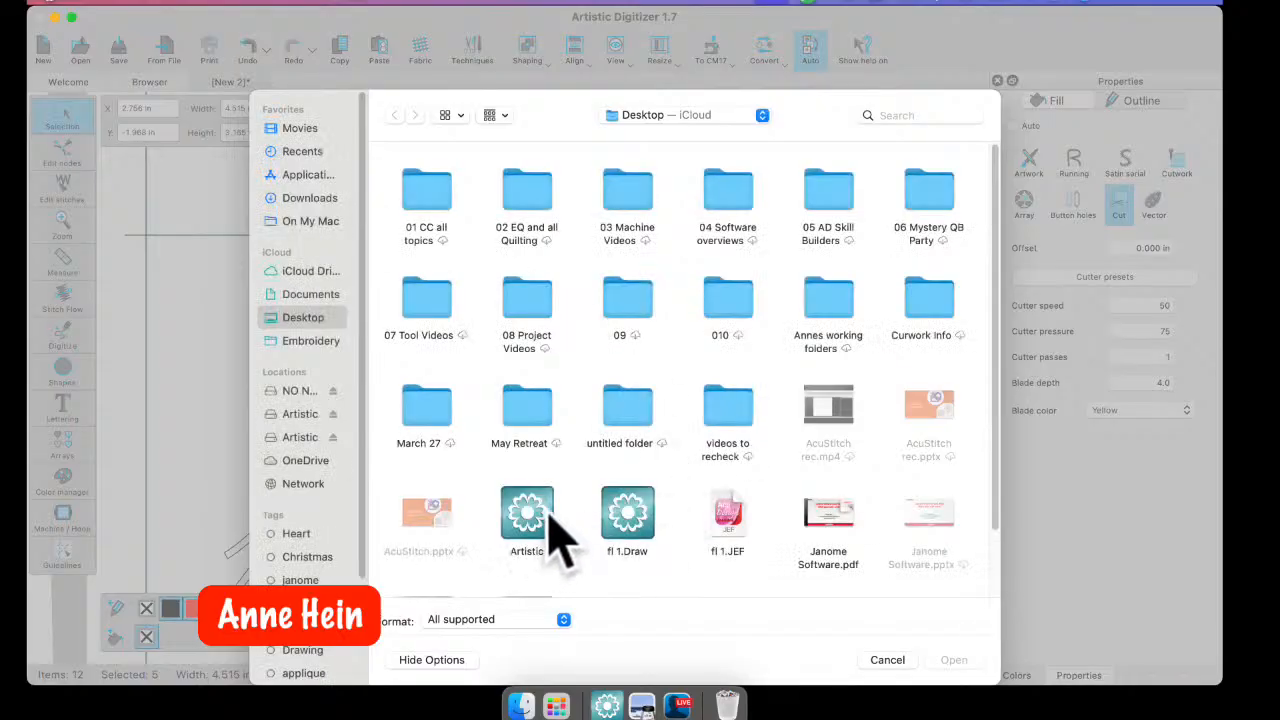
scroll(560, 530, "down", 2)
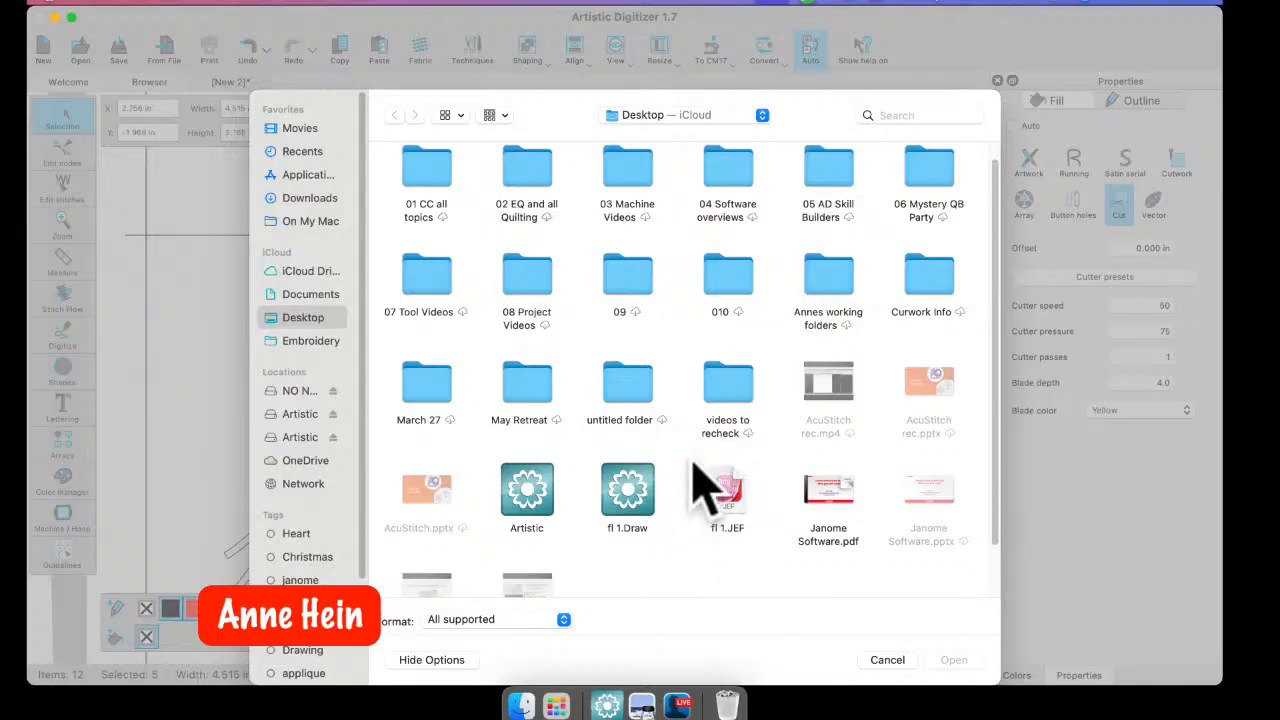
left_click(733, 510)
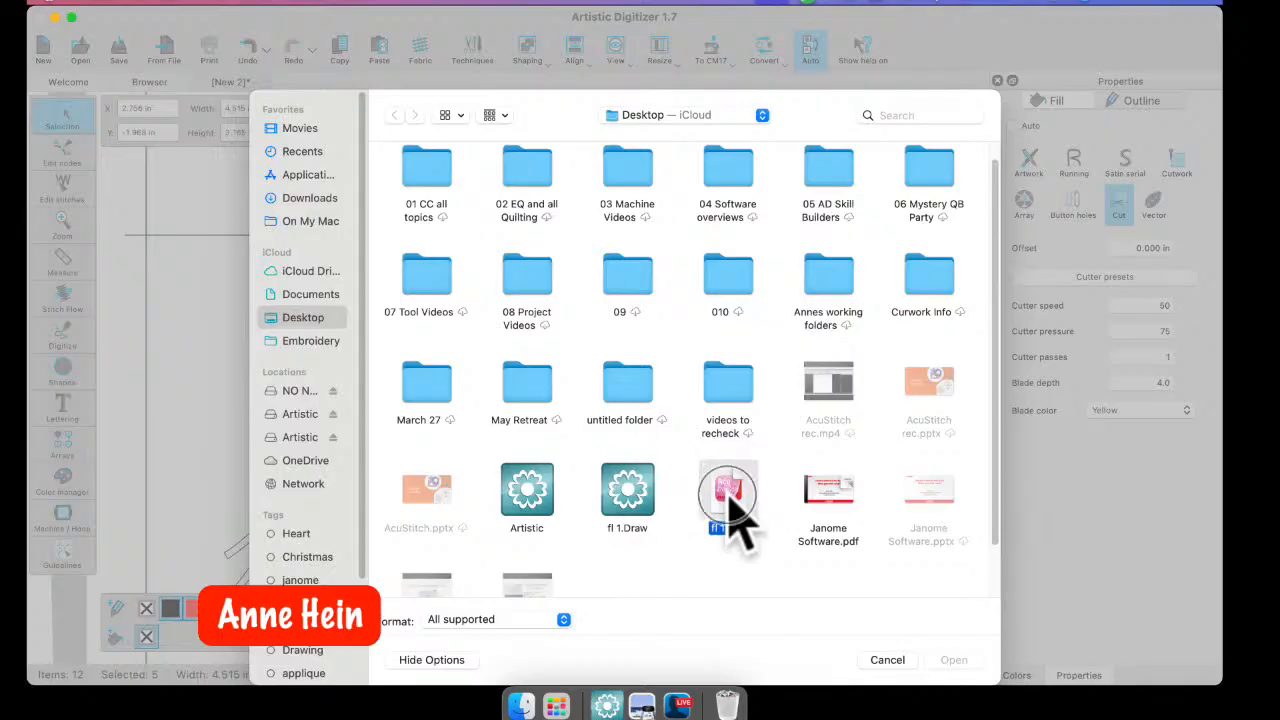
double_click(733, 510)
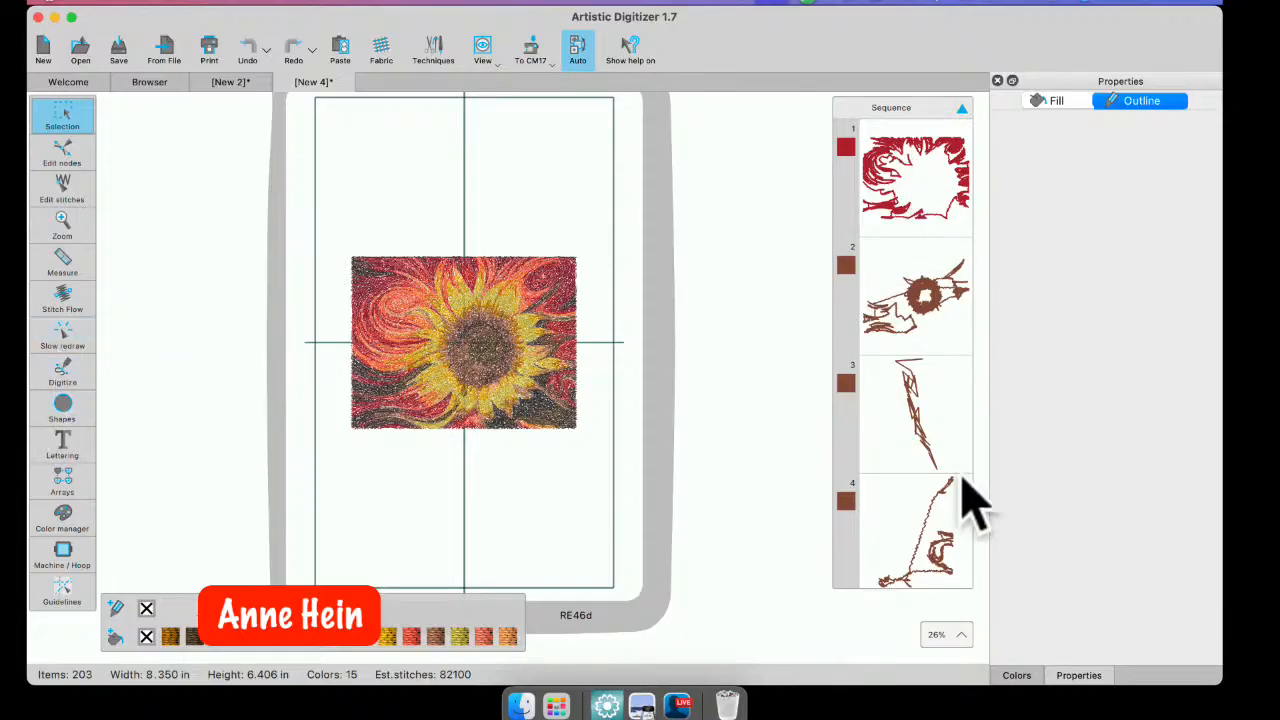
- Examine the first four objects in the sunflower stitch file's sequence one by one, then clear the selection
left_click(928, 525)
left_click(910, 412)
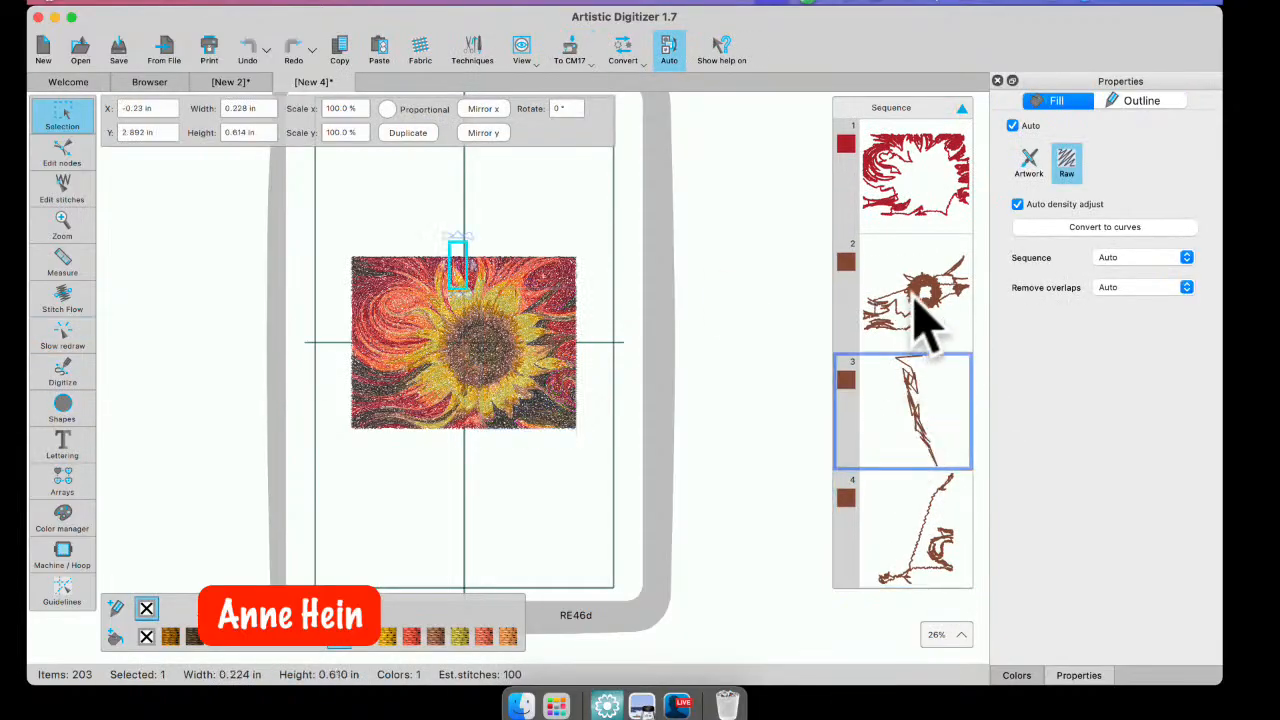
left_click(913, 295)
left_click(890, 185)
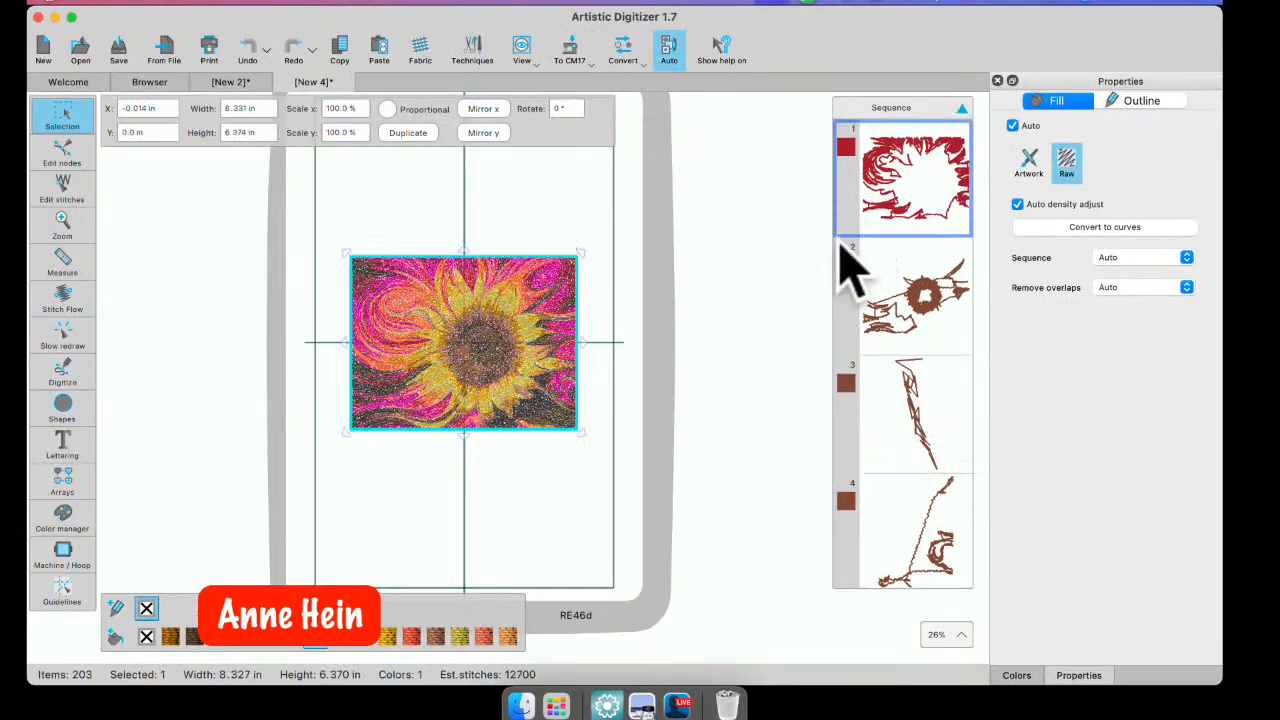
left_click(488, 480)
- Digitize a vertical straight line about 9.7 in tall across the sunflower, left of its centre, and end the shape
left_click(70, 400)
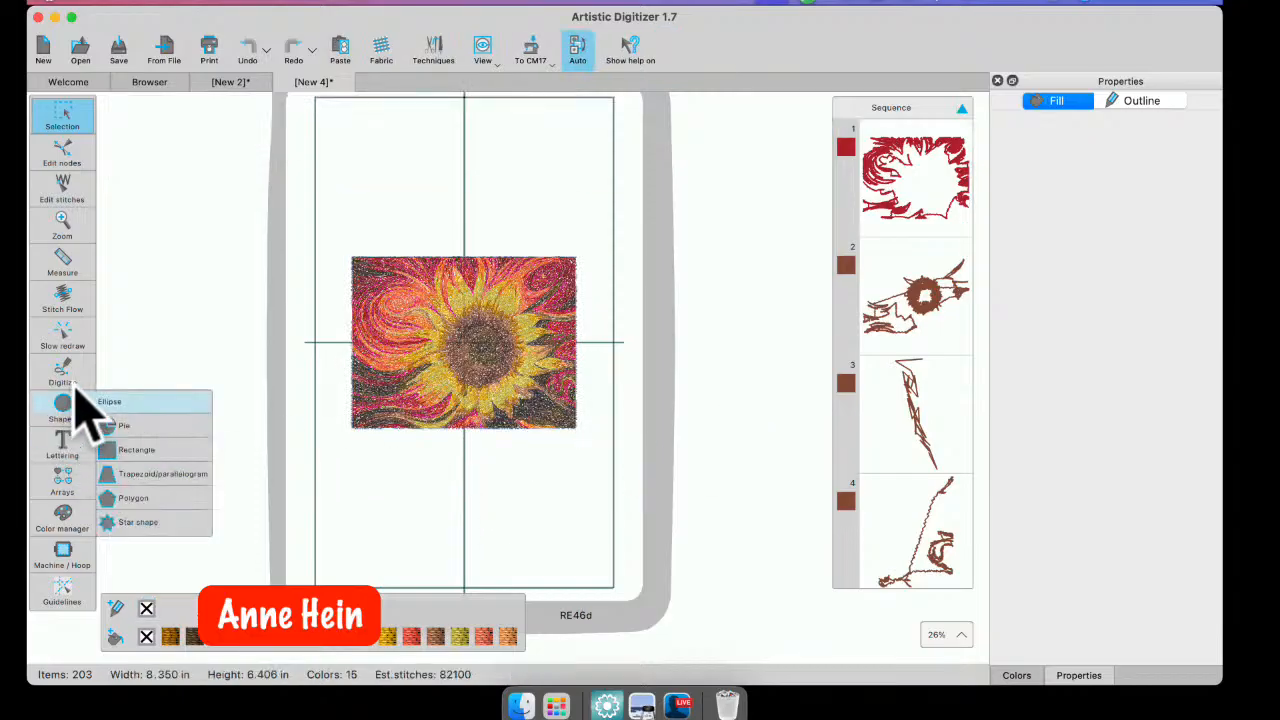
left_click(135, 378)
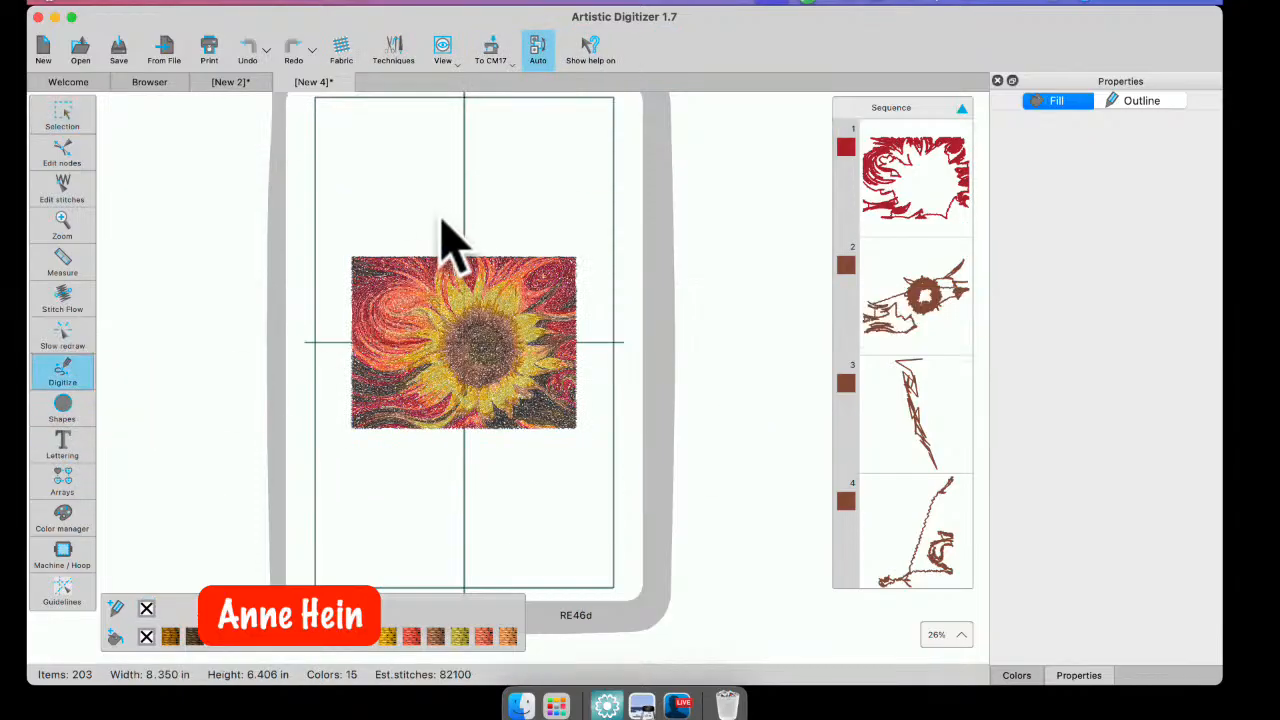
left_click(441, 212)
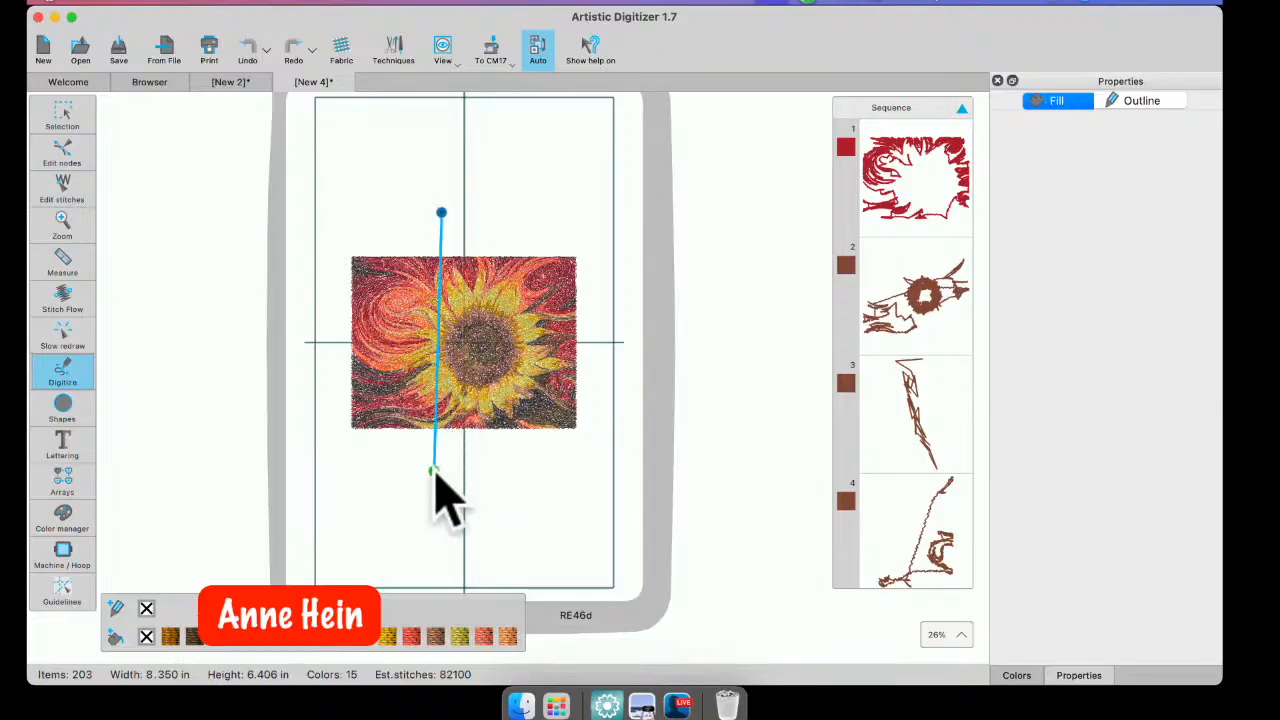
left_click(441, 475)
right_click(441, 475)
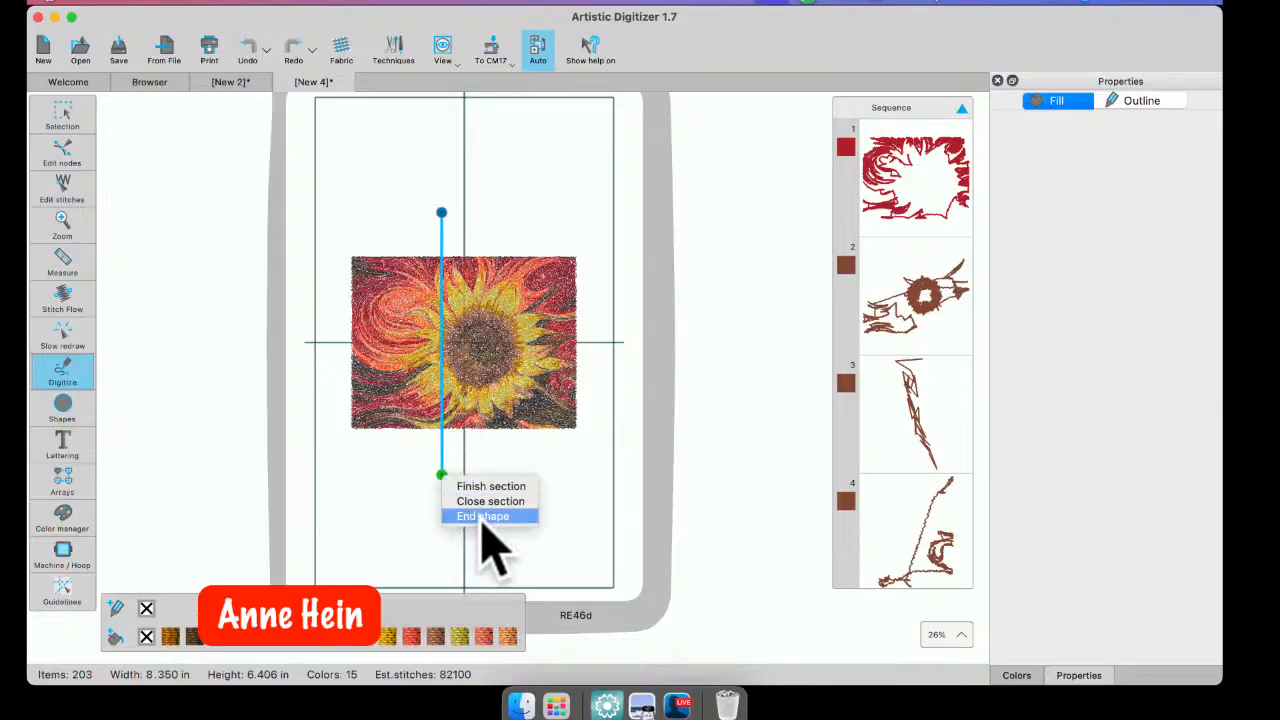
left_click(480, 517)
- Select the sunflower stitches together with the vertical line, cut them with the Knife, and clear the selection
left_click(62, 118)
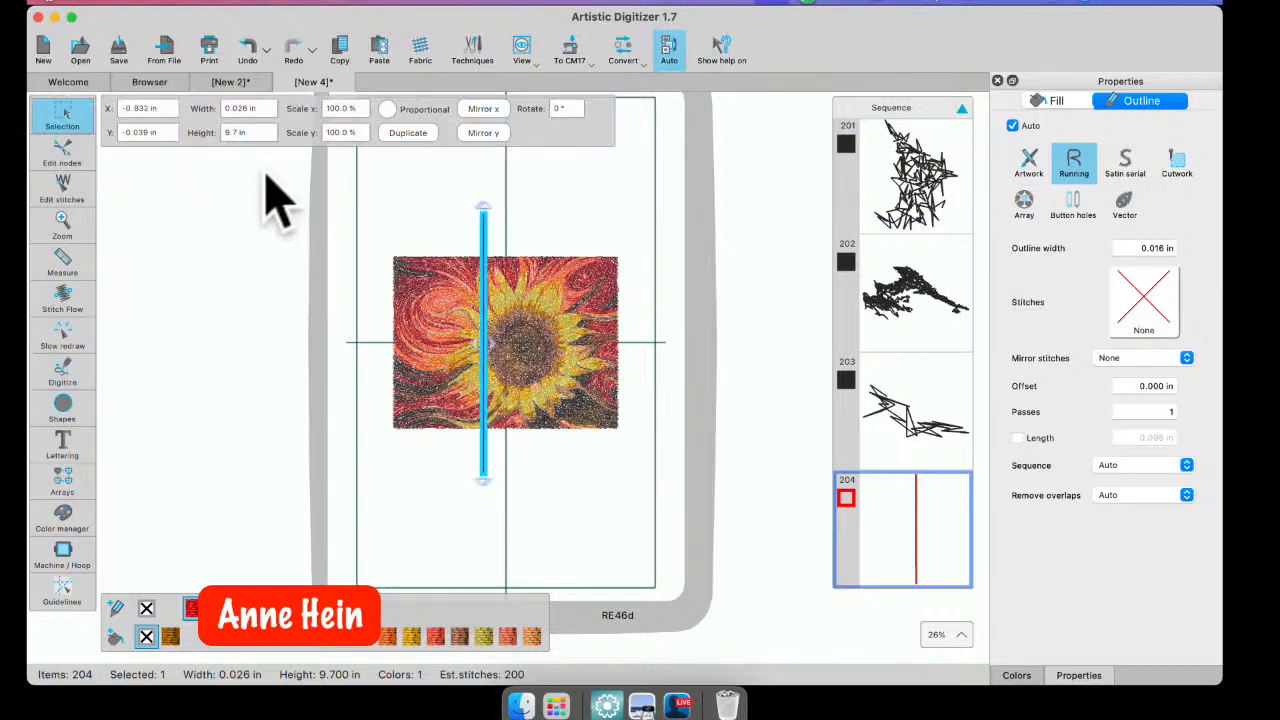
left_click_drag(350, 160, 677, 571)
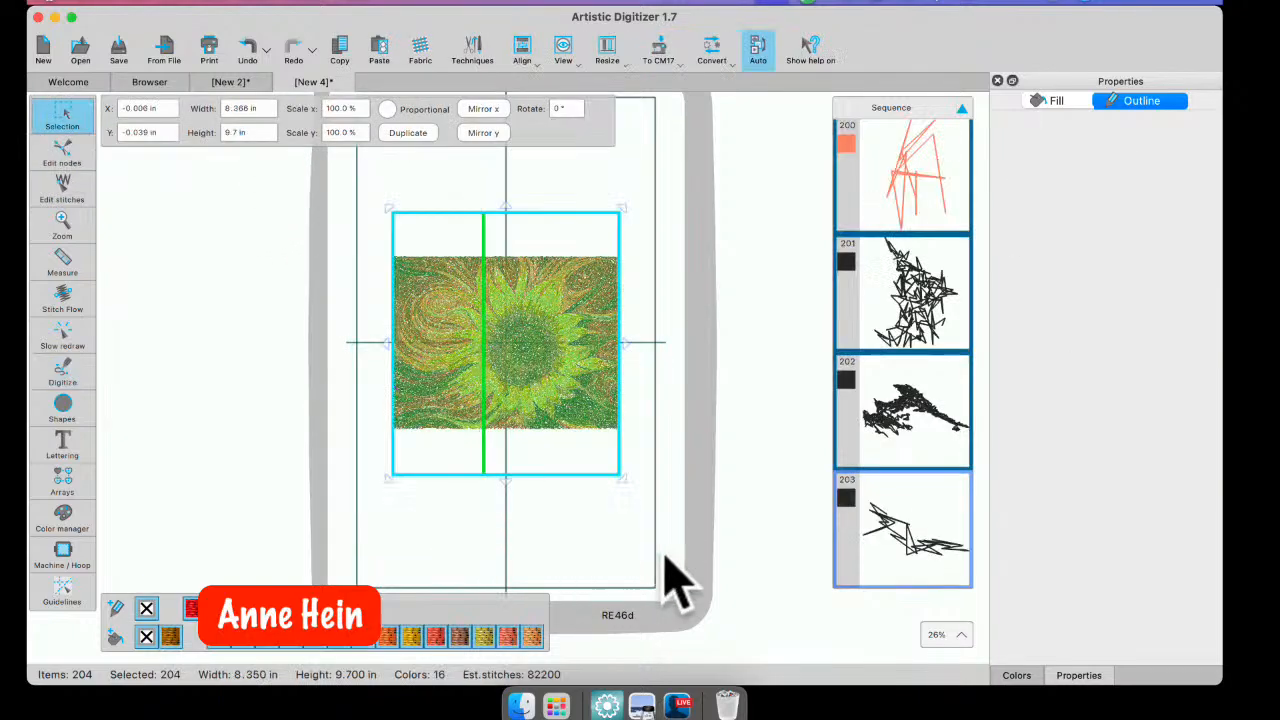
right_click(457, 312)
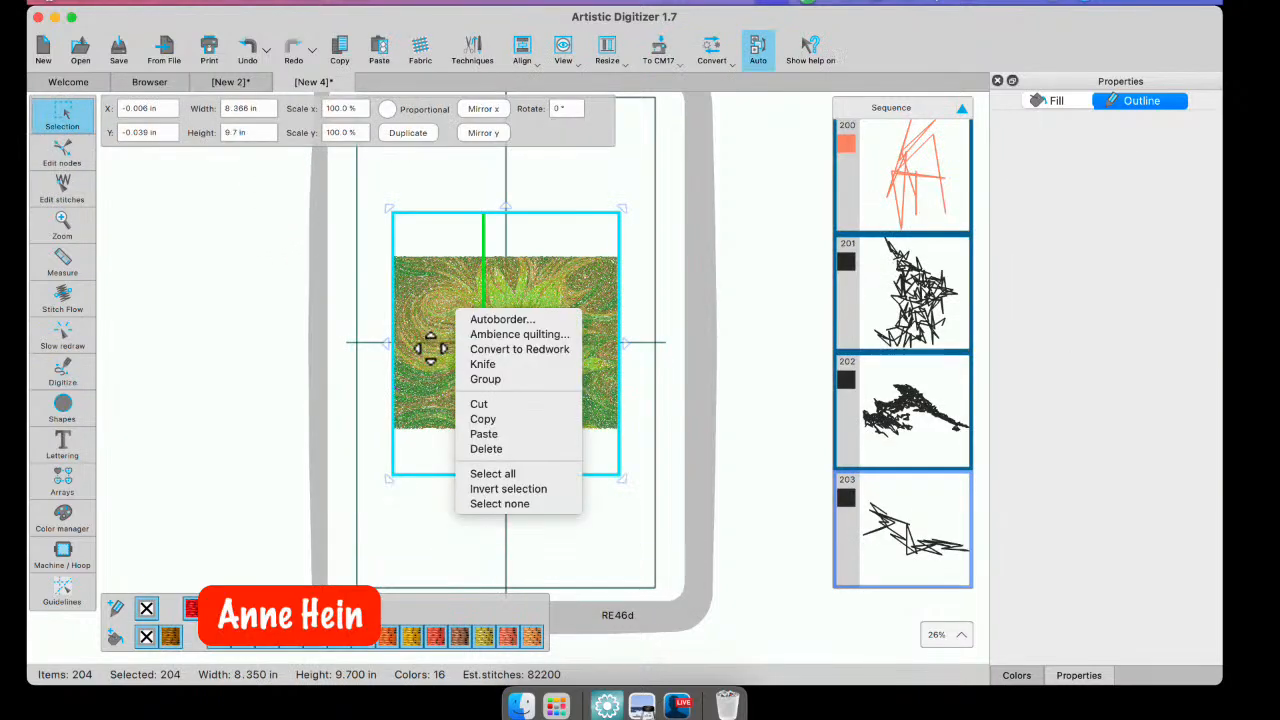
left_click(488, 376)
left_click(500, 528)
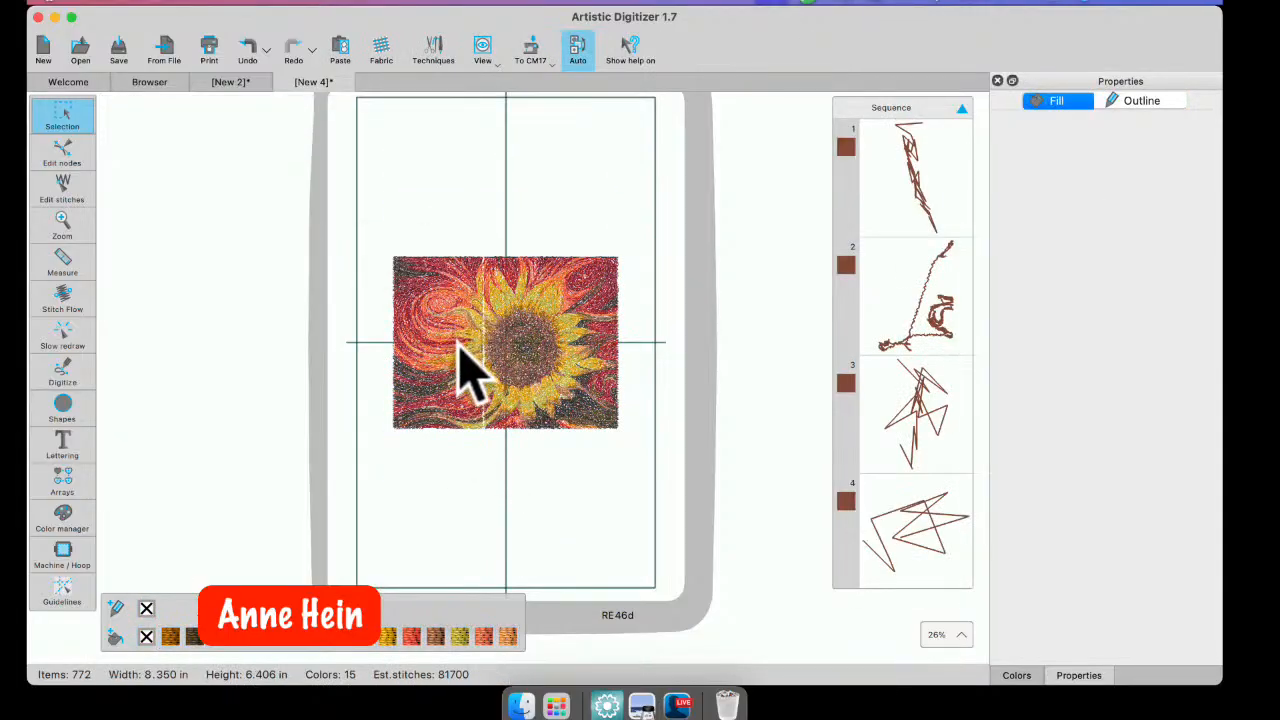
- Select all pieces left of the cut and move them slightly left and down, away from the right part
scroll(470, 375, "up", 5)
scroll(590, 330, "down", 2)
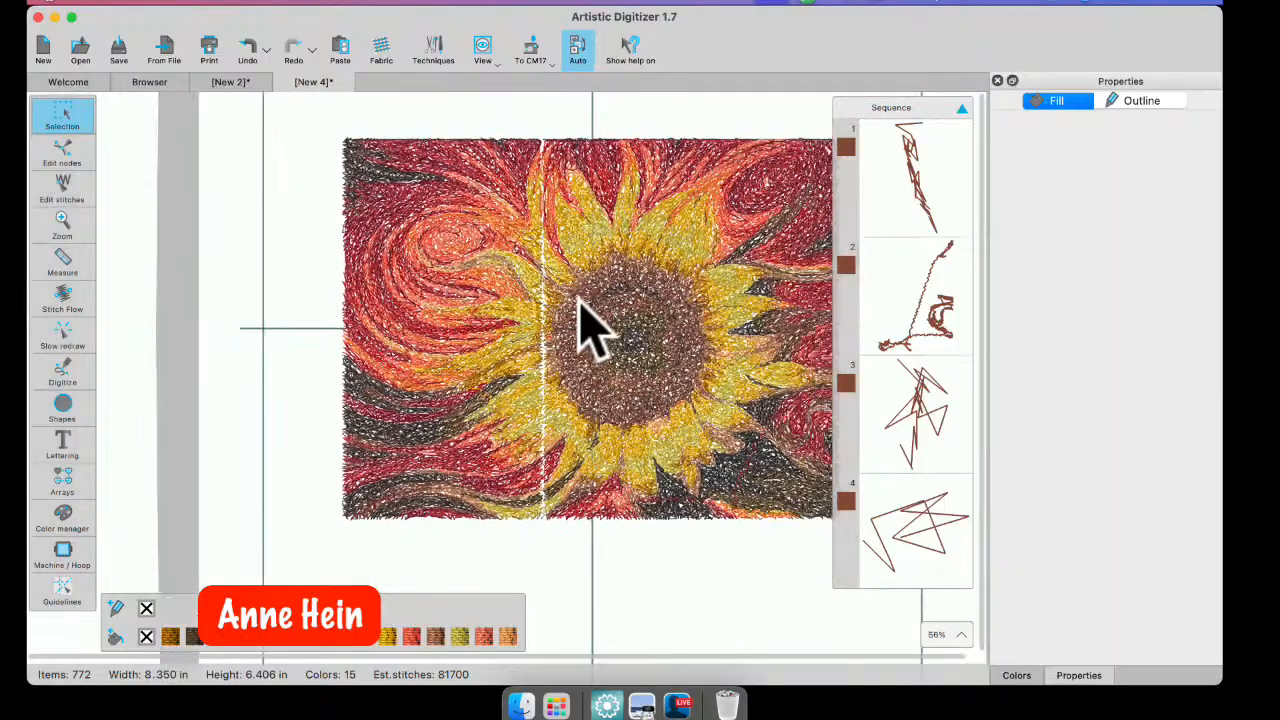
left_click_drag(322, 114, 560, 551)
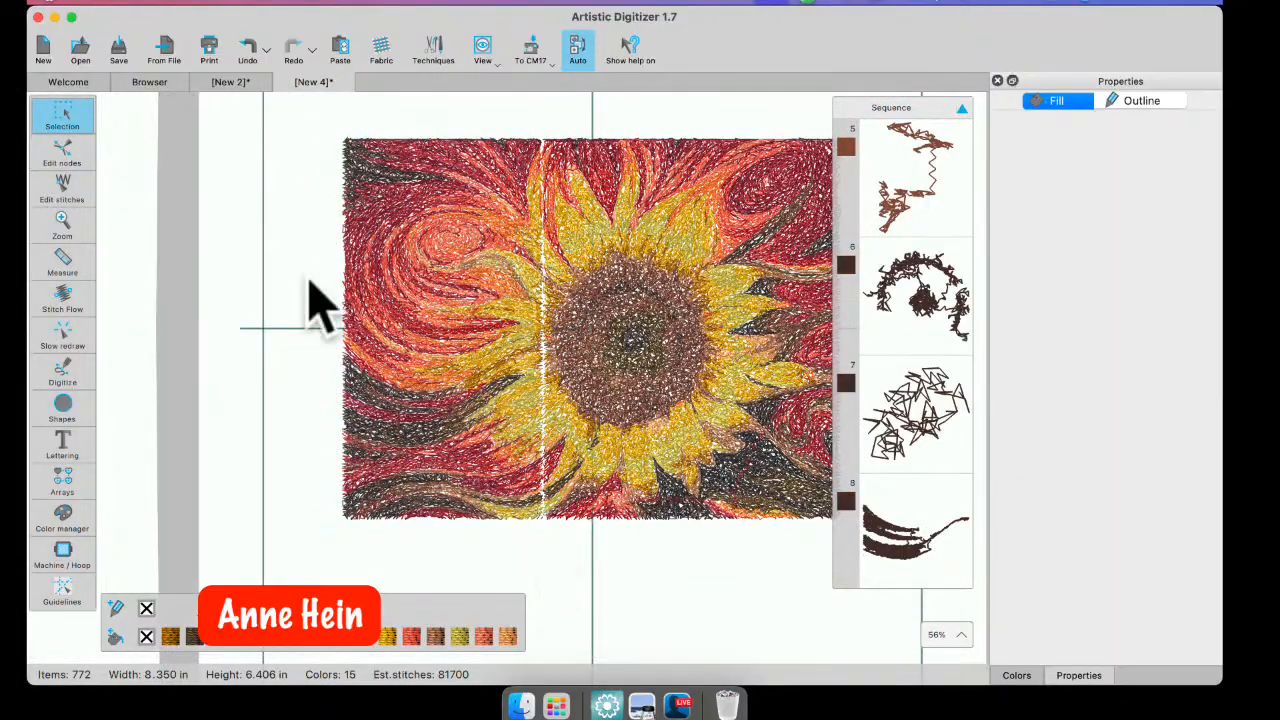
left_click_drag(327, 112, 551, 545)
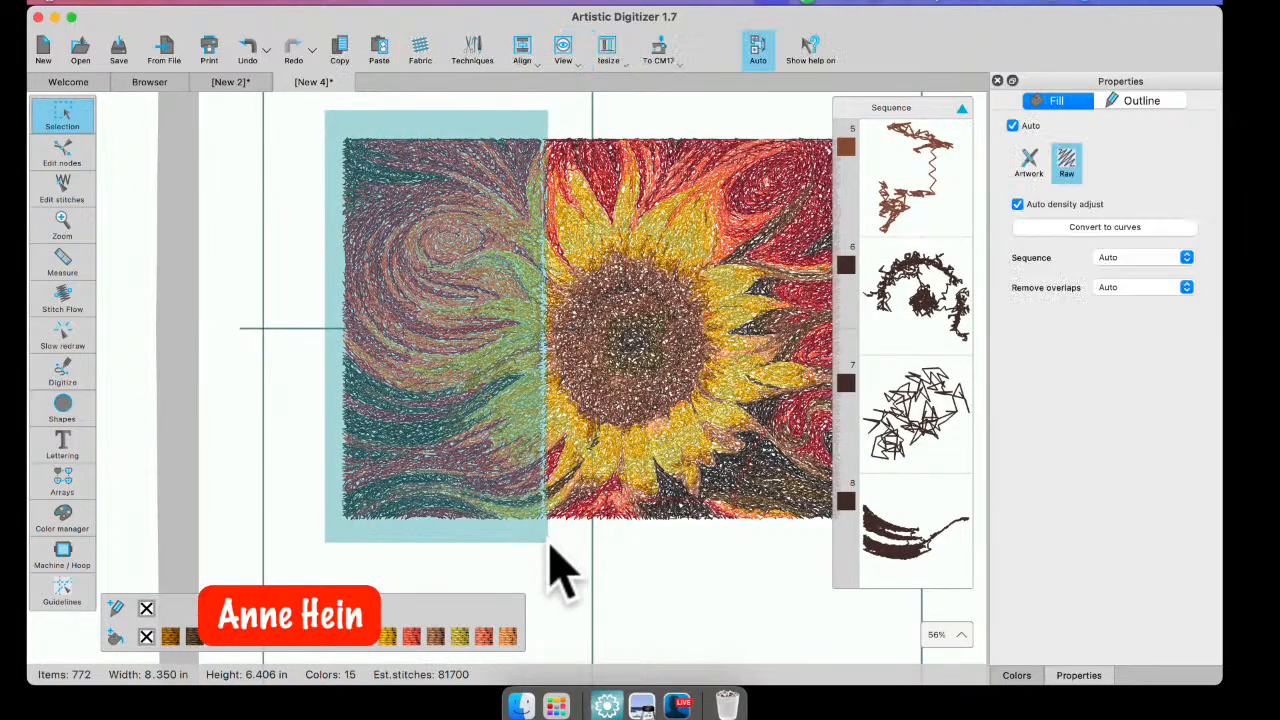
left_click_drag(460, 350, 423, 363)
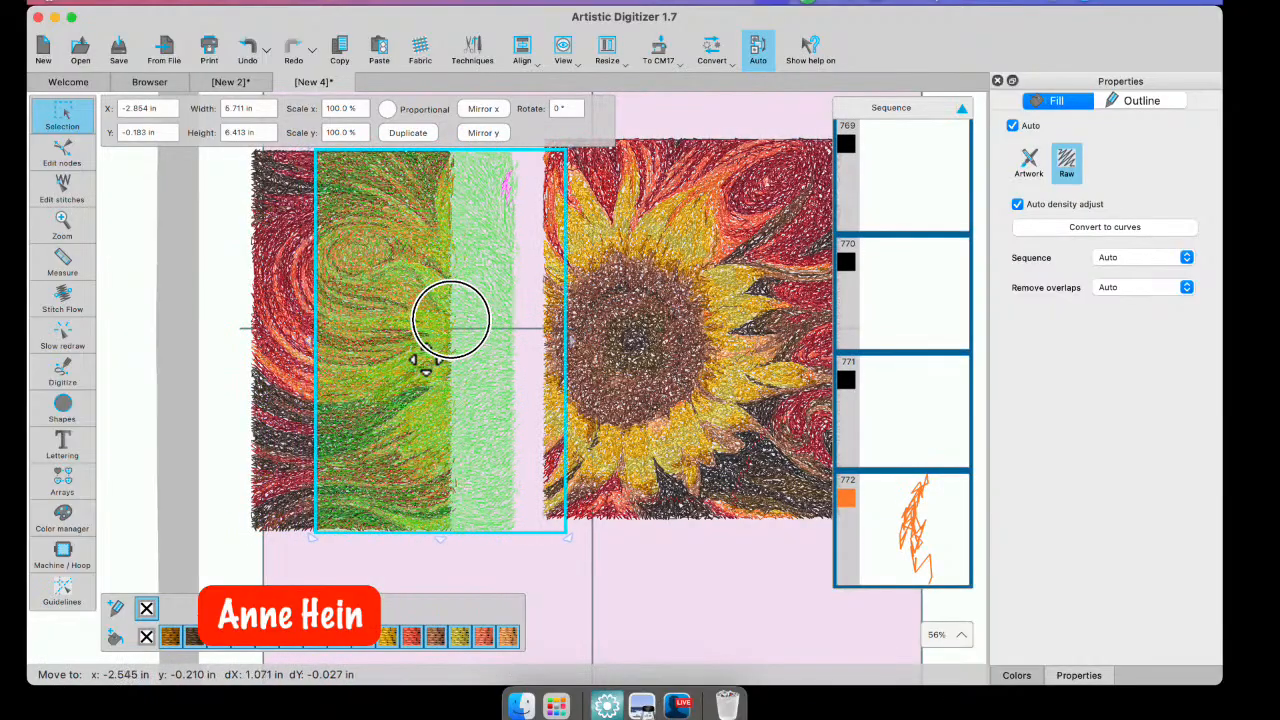
left_click(645, 550)
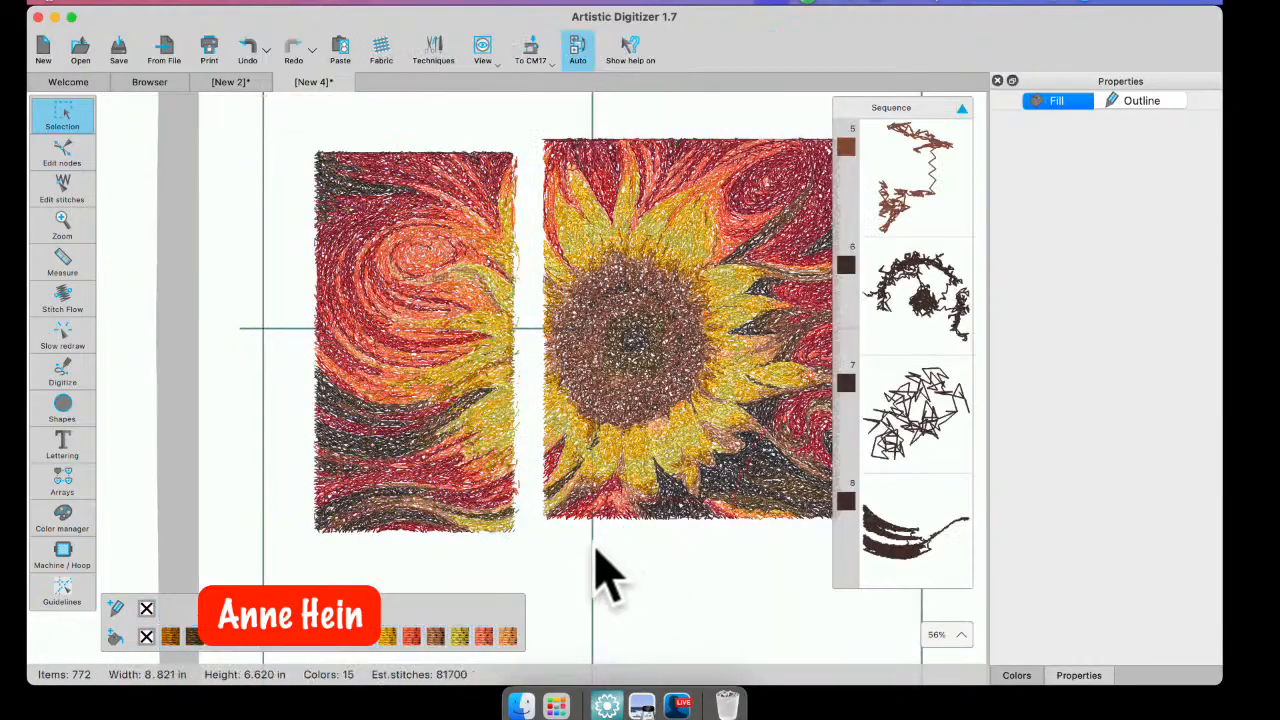
scroll(597, 545, "down", 3)
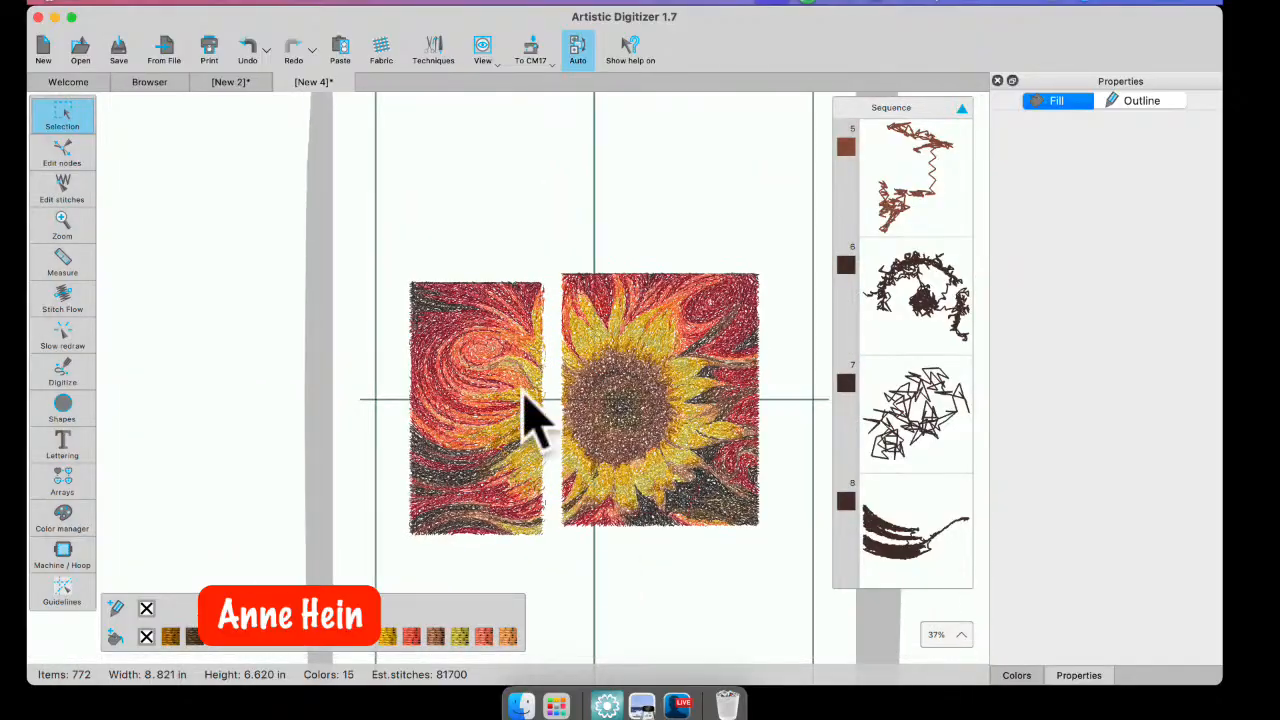
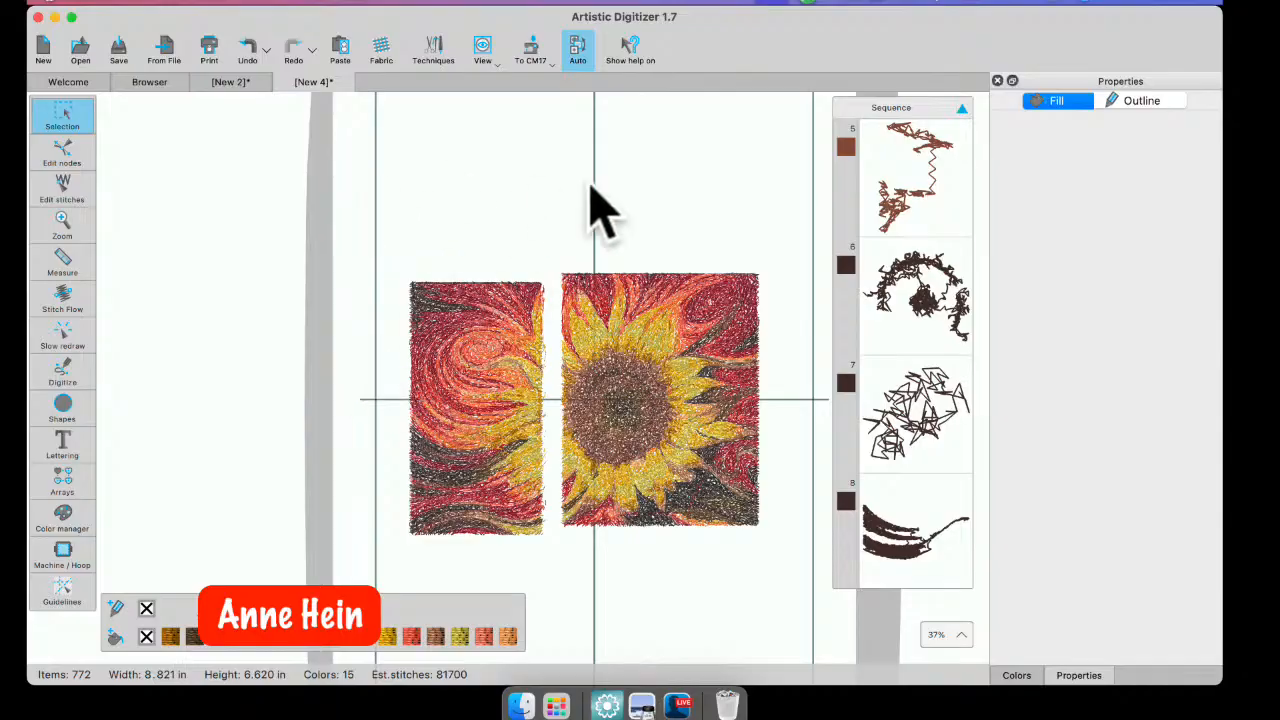
- Check the file formats available for saving the split design, then leave without saving
left_click(130, 5)
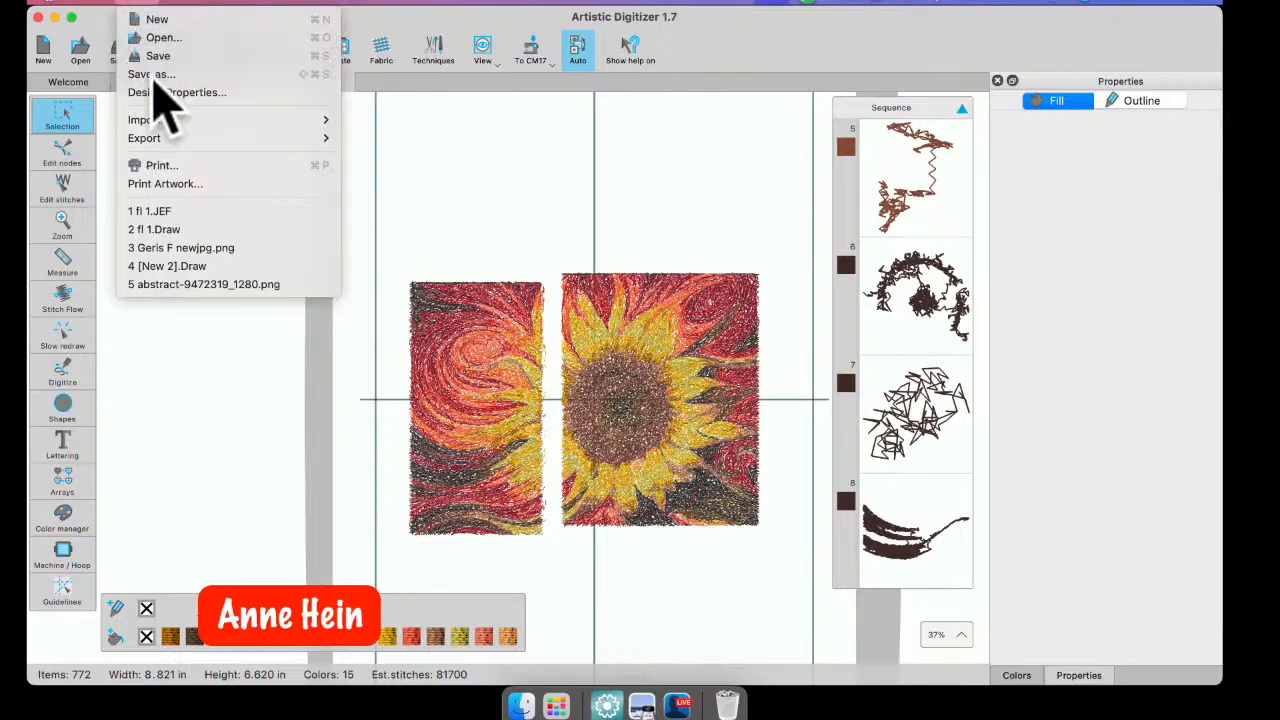
left_click(152, 82)
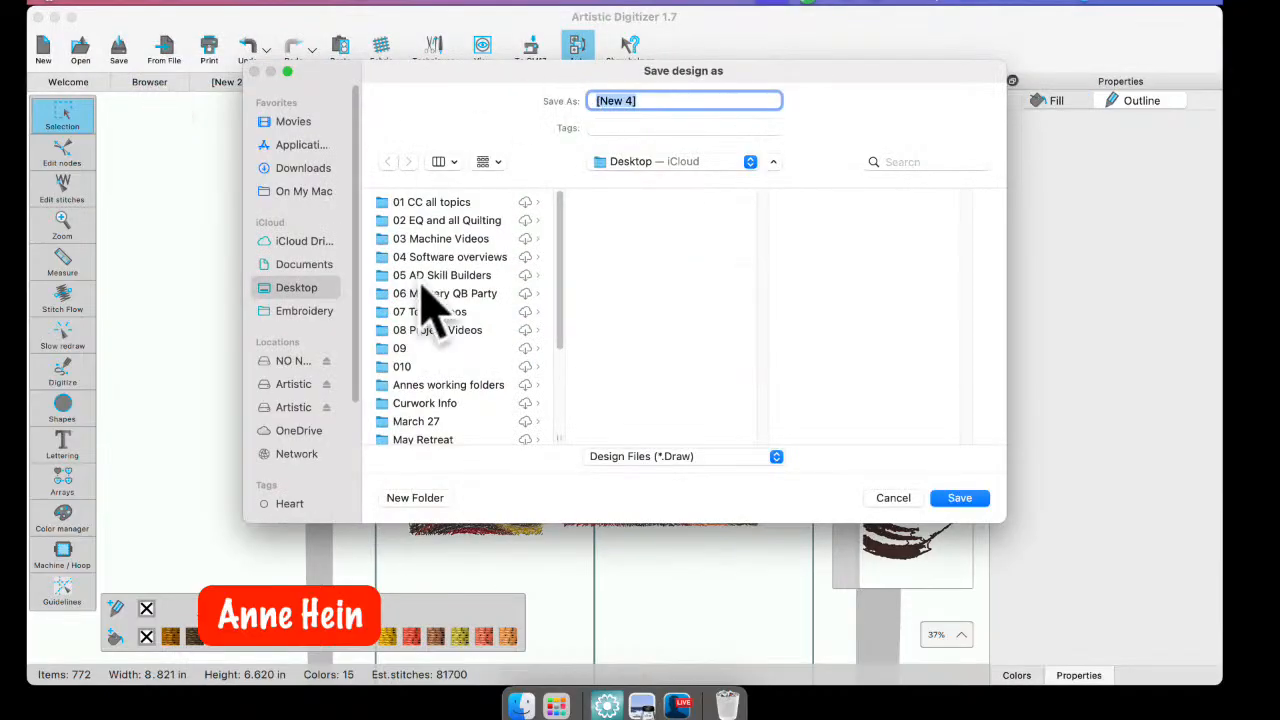
left_click(777, 458)
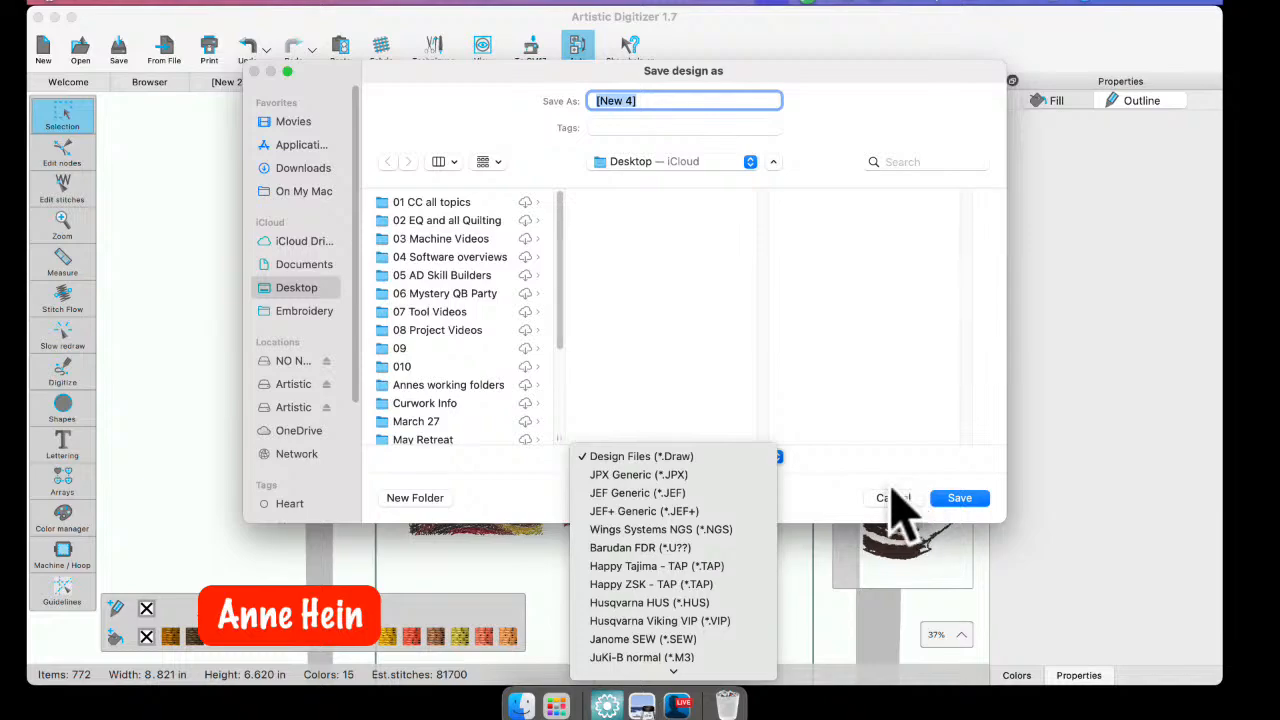
left_click(258, 74)
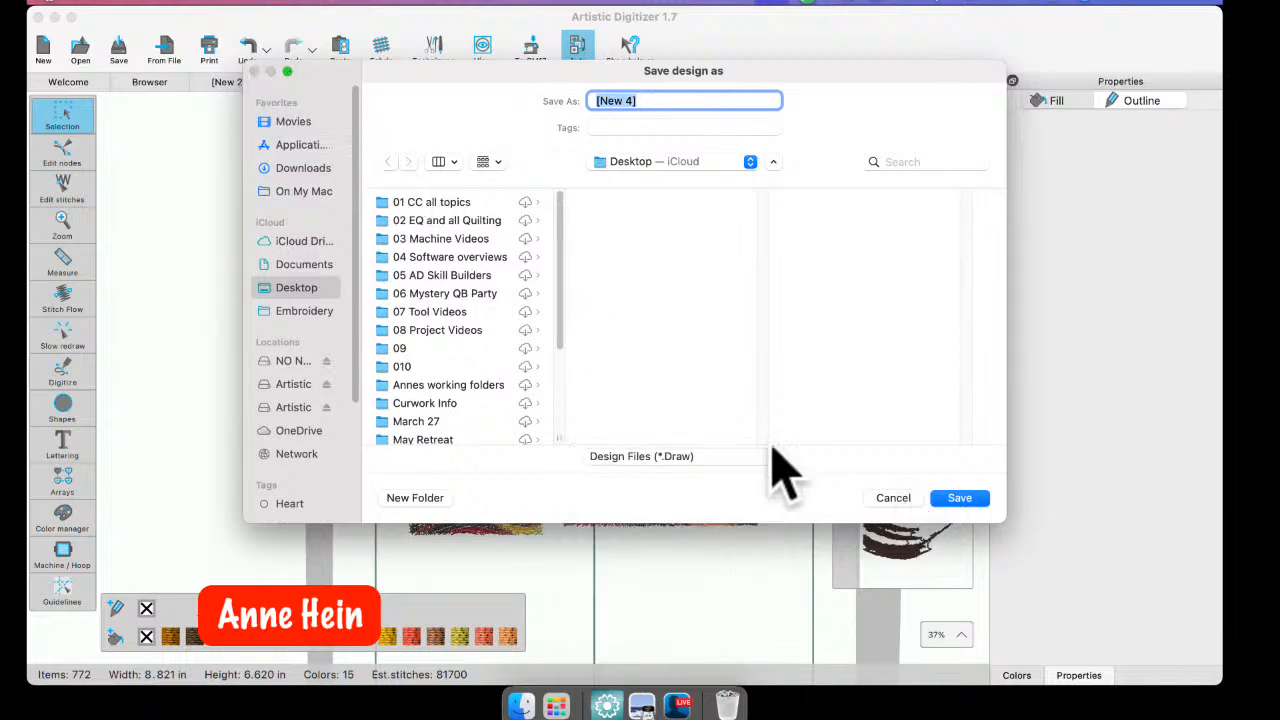
left_click(905, 498)
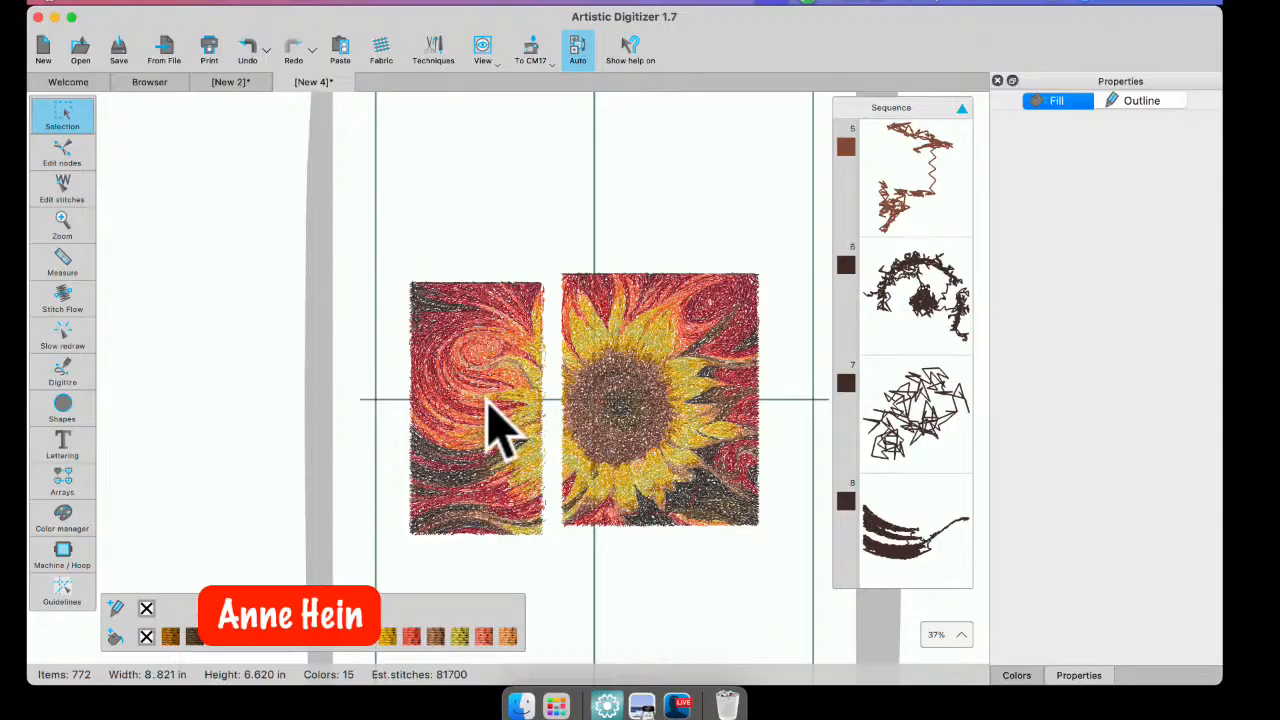
scroll(497, 430, "down", 3)
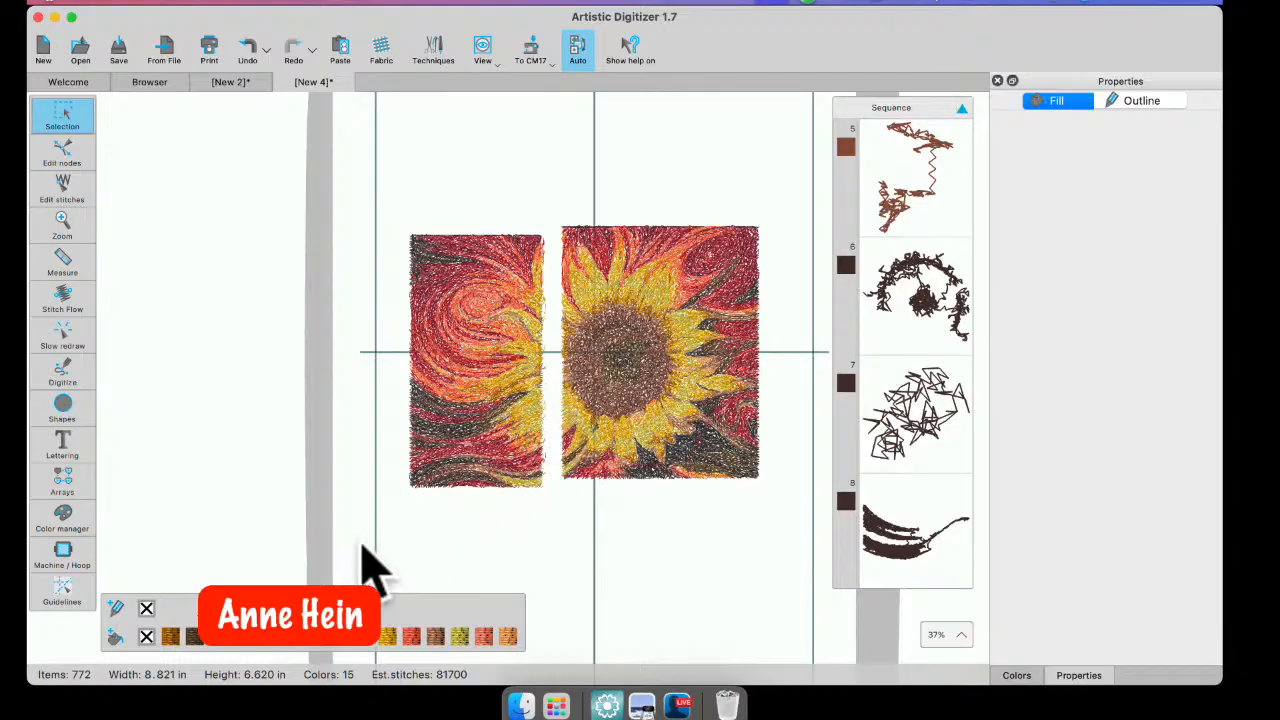
left_click(680, 705)
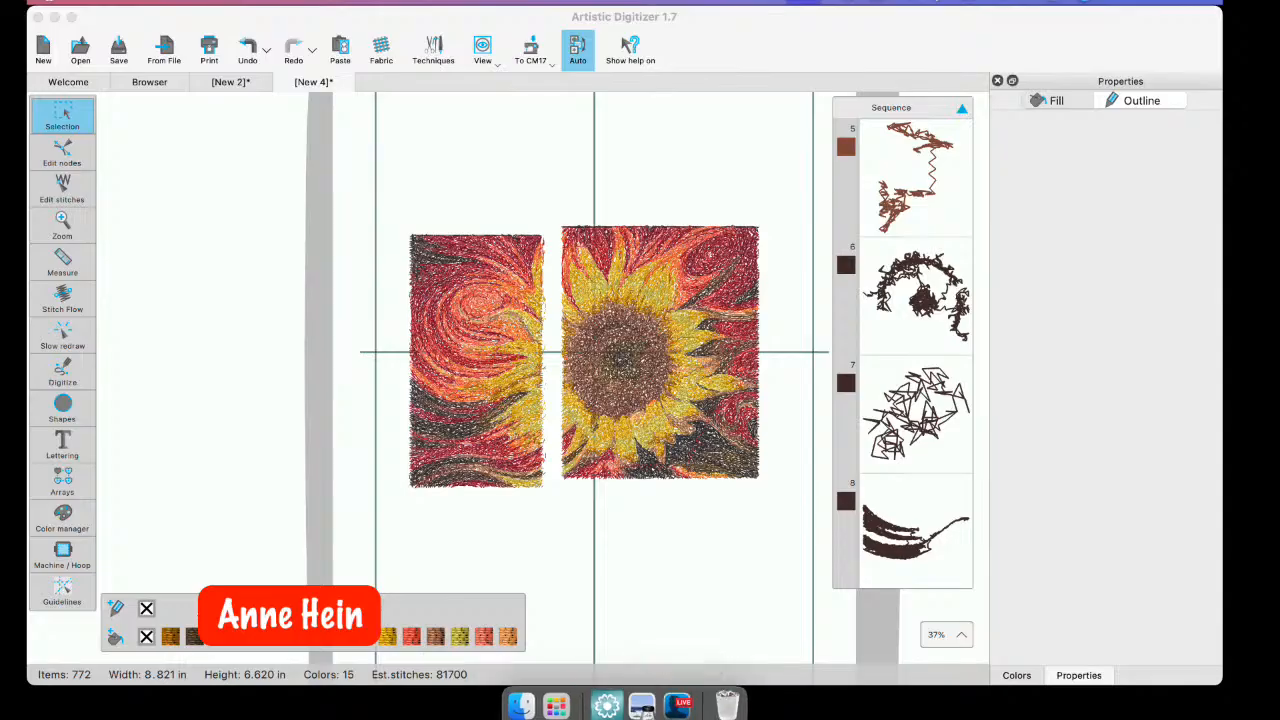
left_click(139, 141)
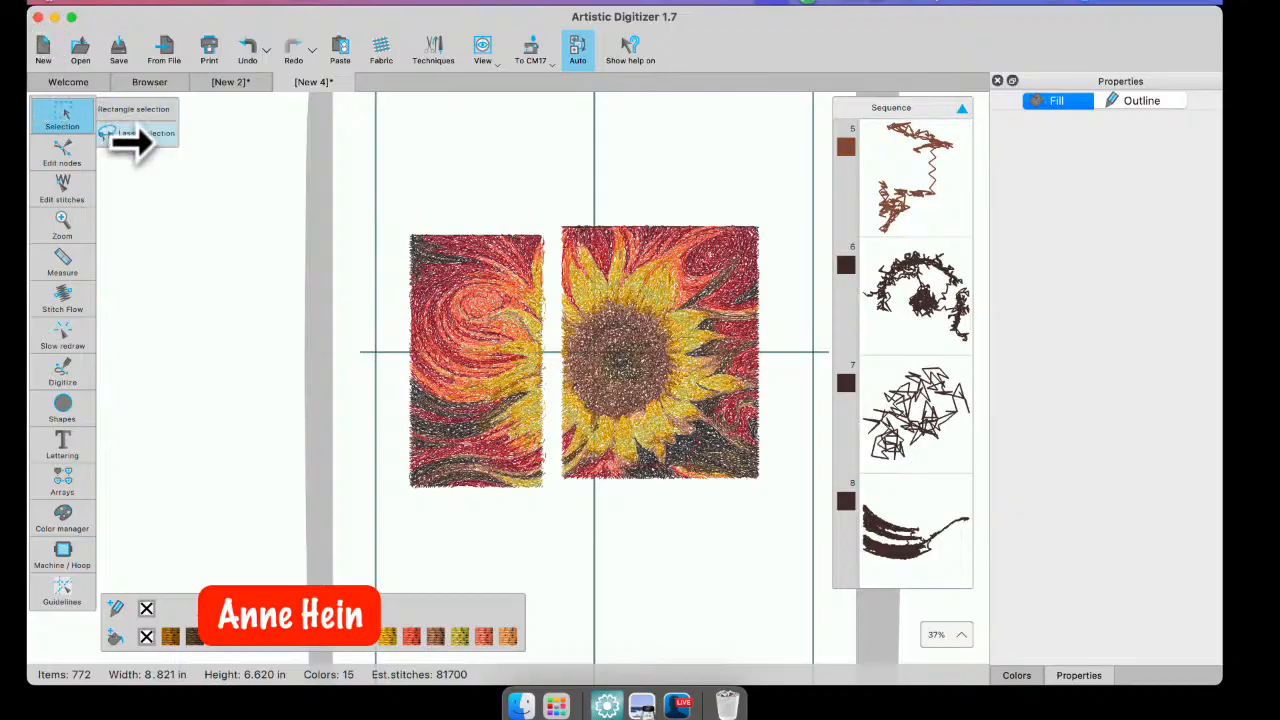
- Open the "Egg Fill" design from the recent files on the Welcome page
left_click(65, 85)
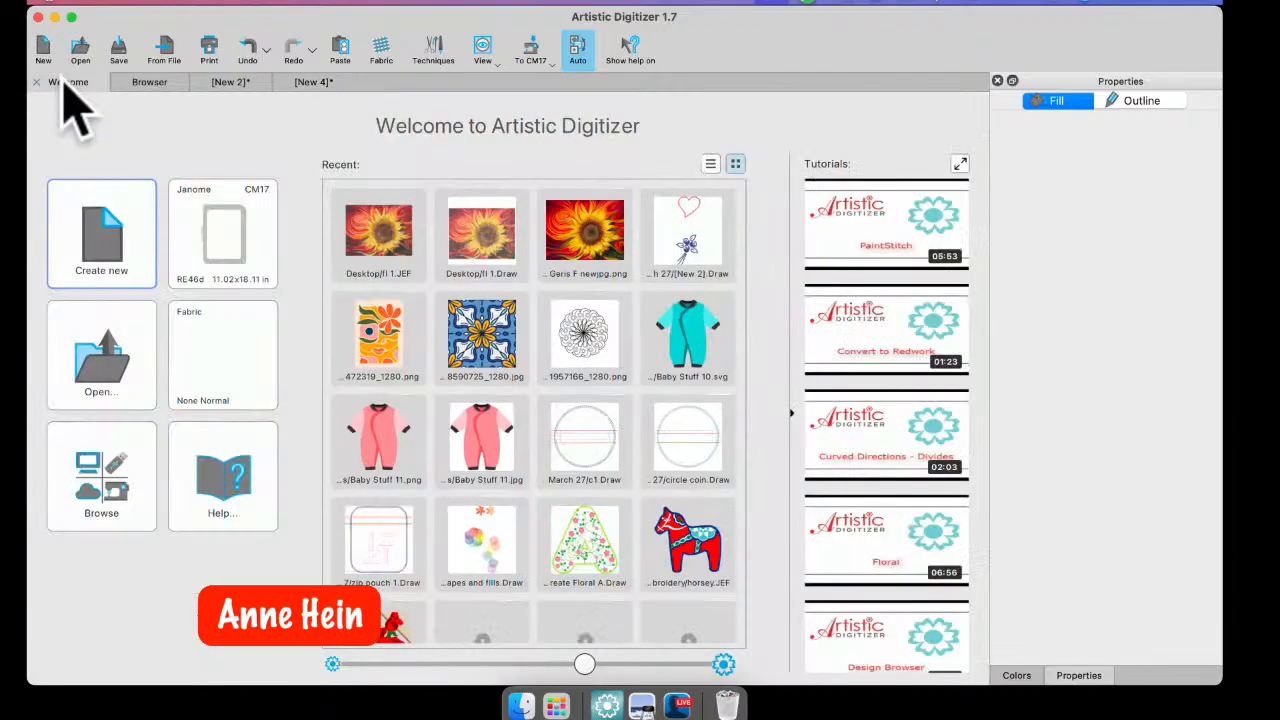
scroll(615, 572, "down", 10)
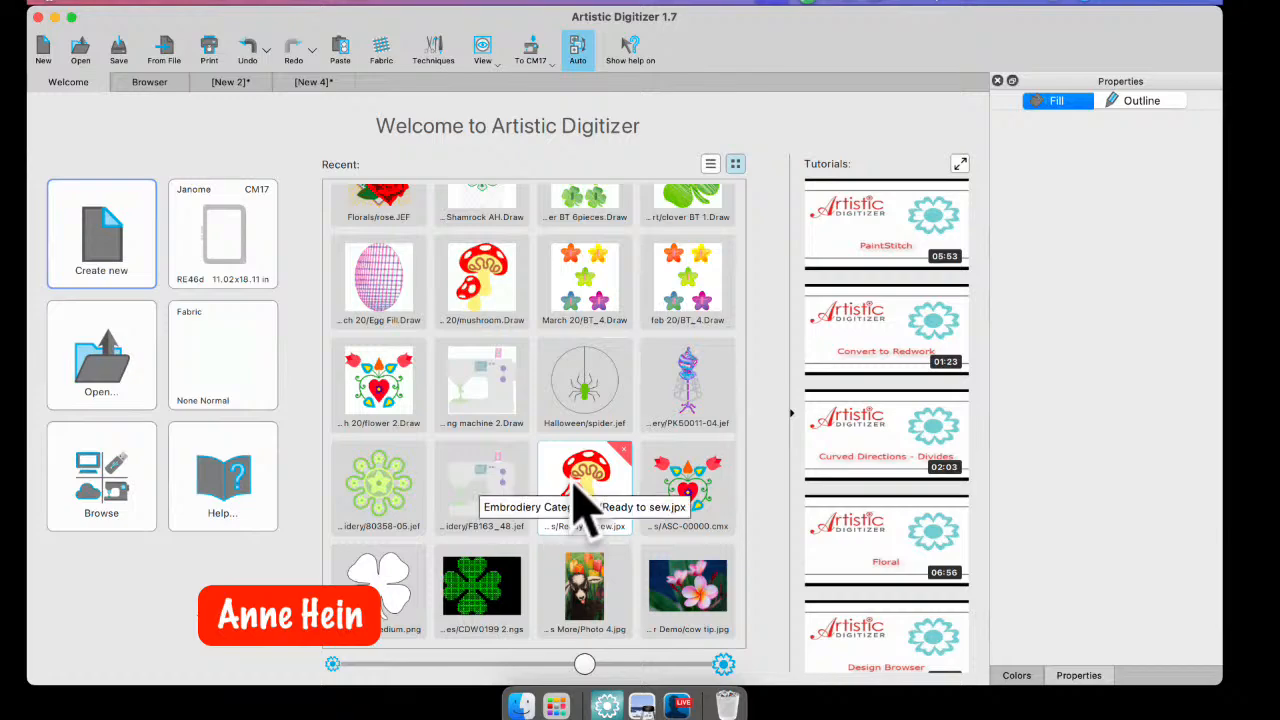
left_click(391, 289)
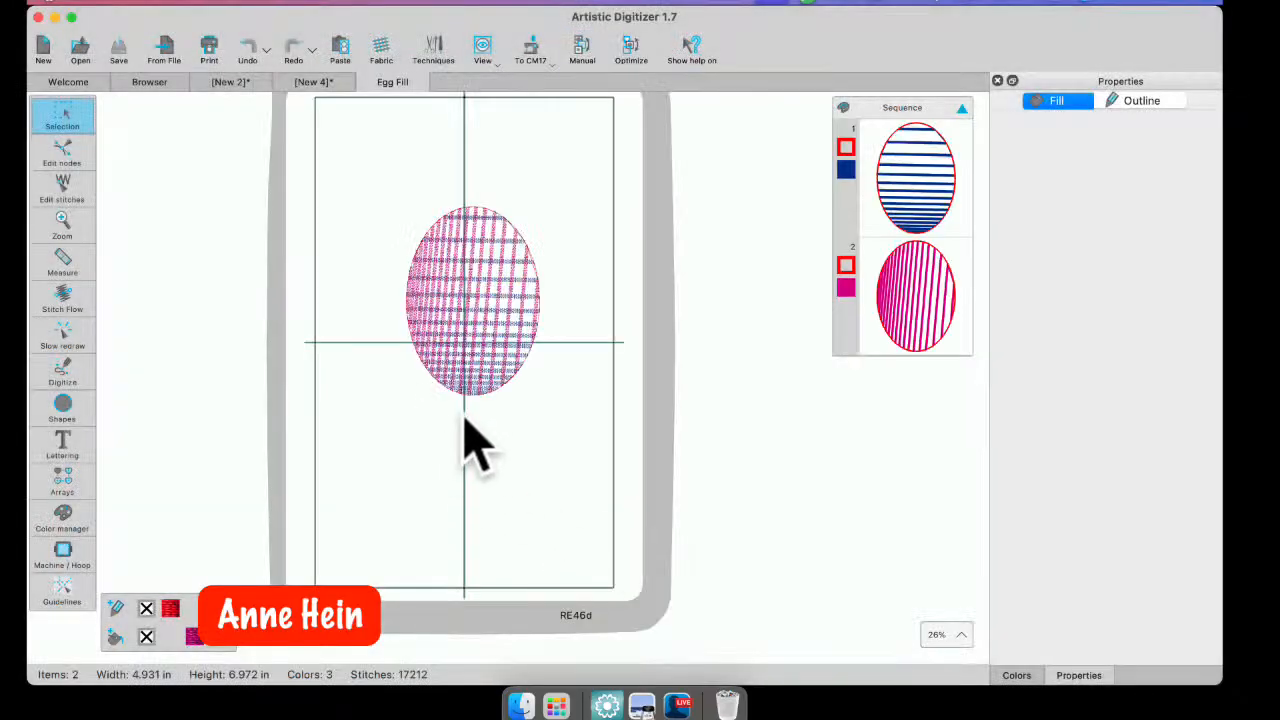
- Remove the fill from both overlapping egg ovals, the pink-striped and the blue-striped one, keeping their red outlines
scroll(468, 436, "up", 2)
scroll(514, 314, "up", 2)
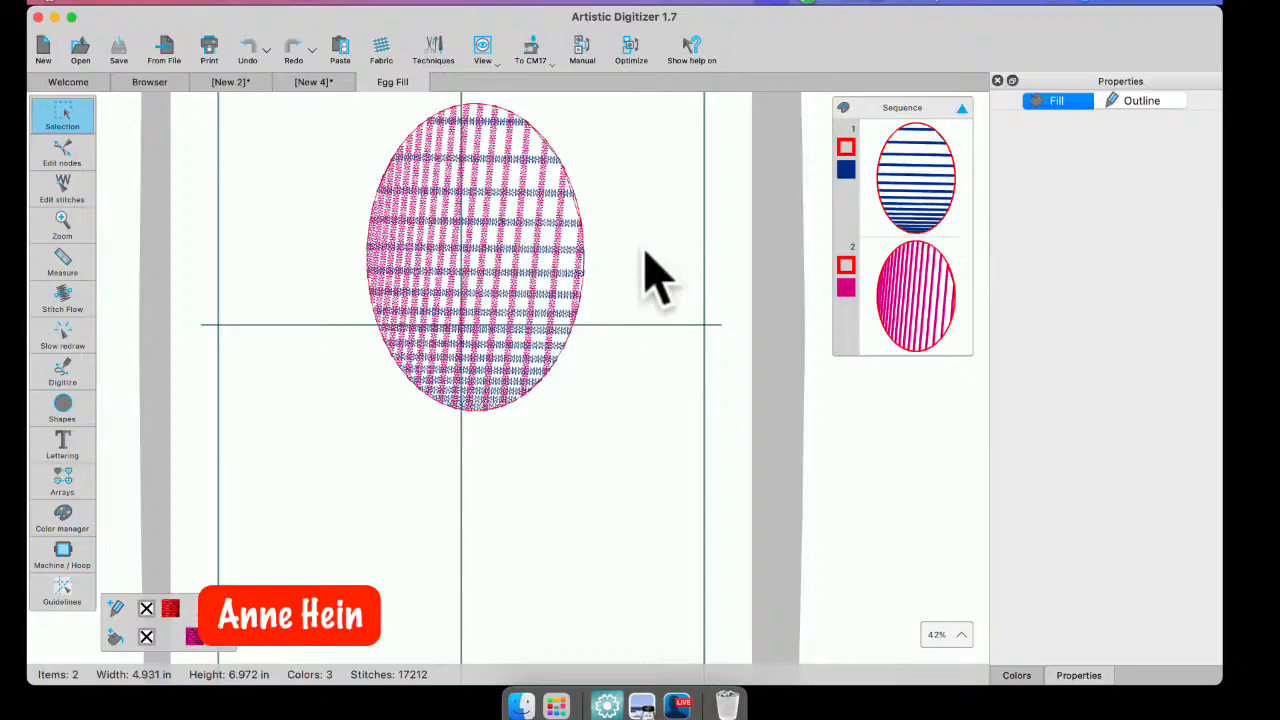
left_click(527, 245)
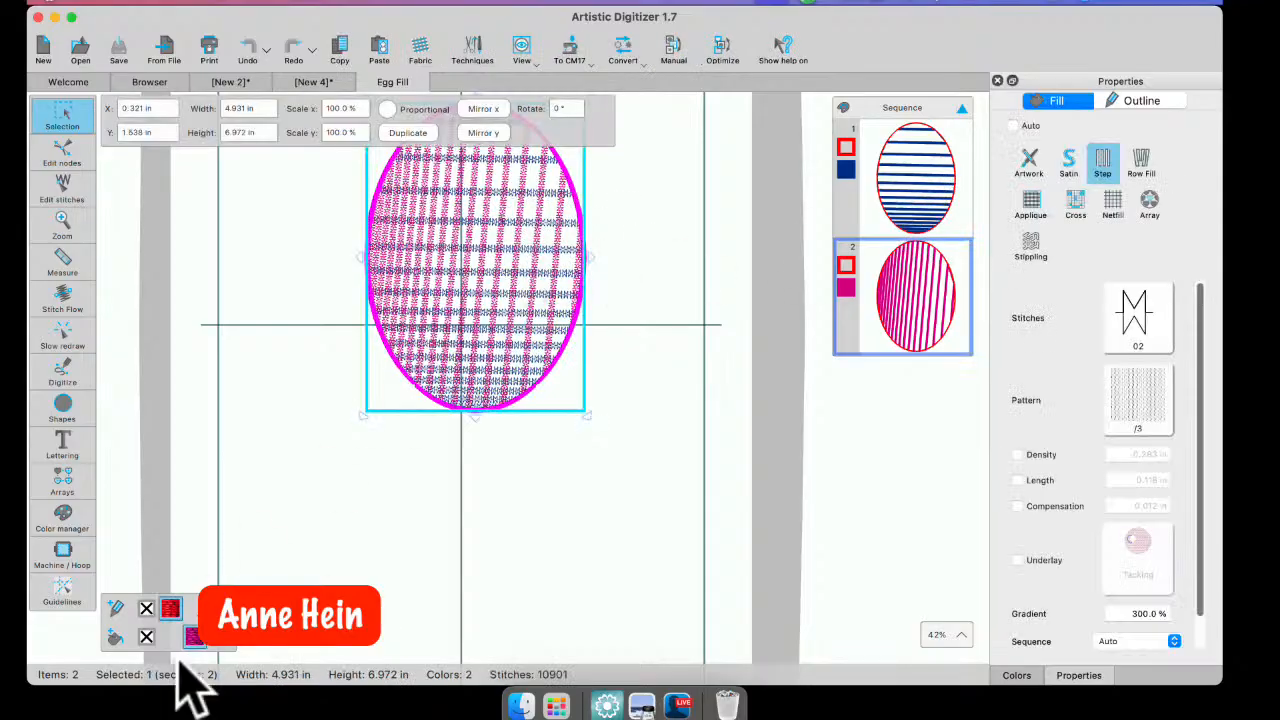
left_click(146, 637)
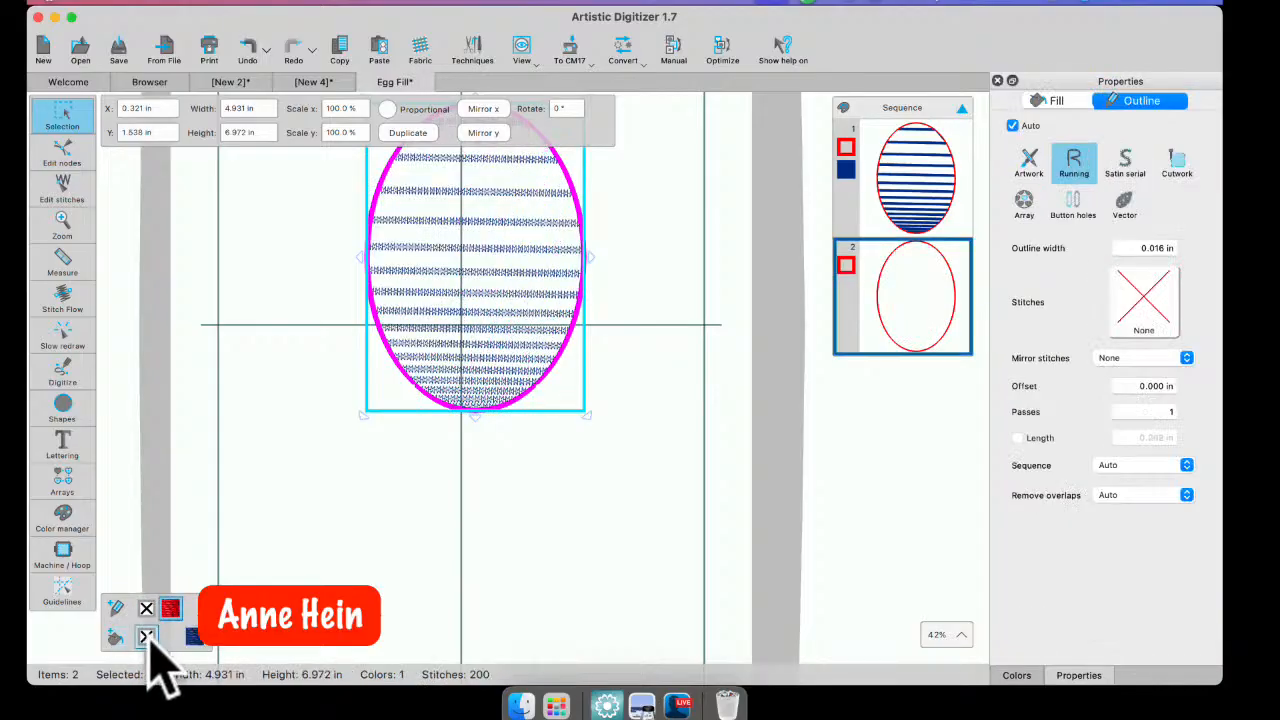
left_click(500, 502)
left_click(436, 226)
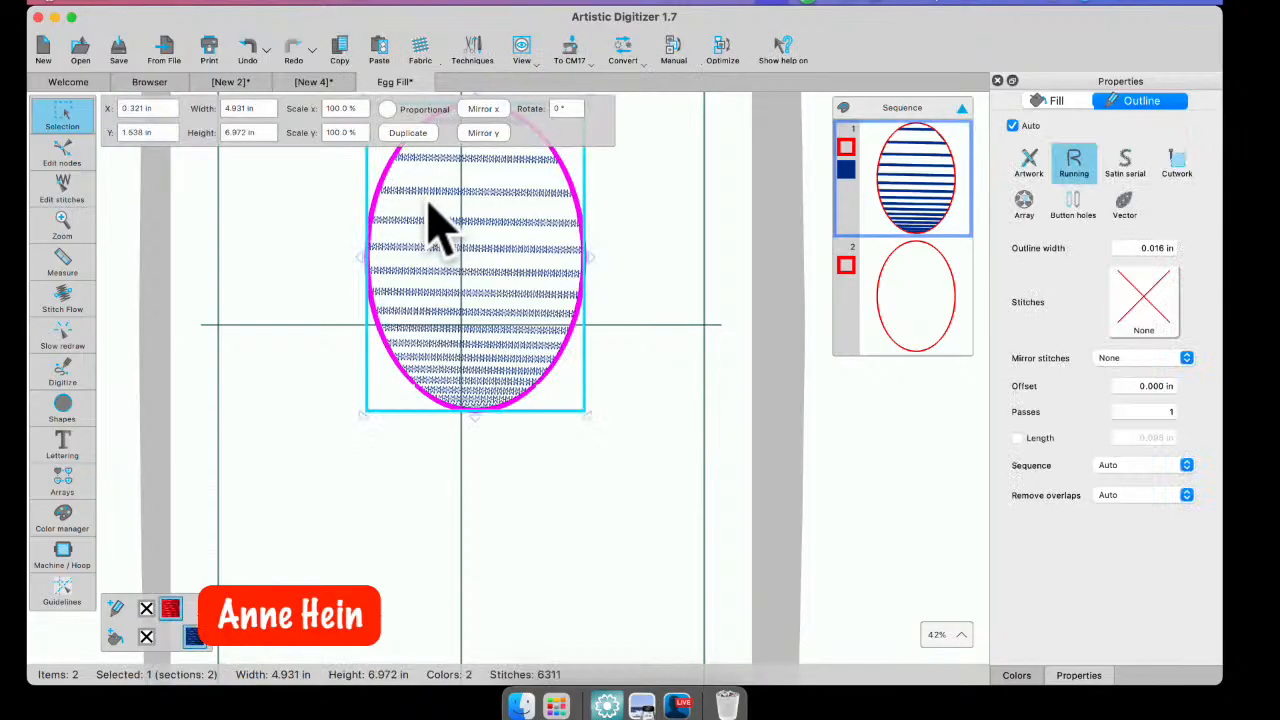
left_click(146, 637)
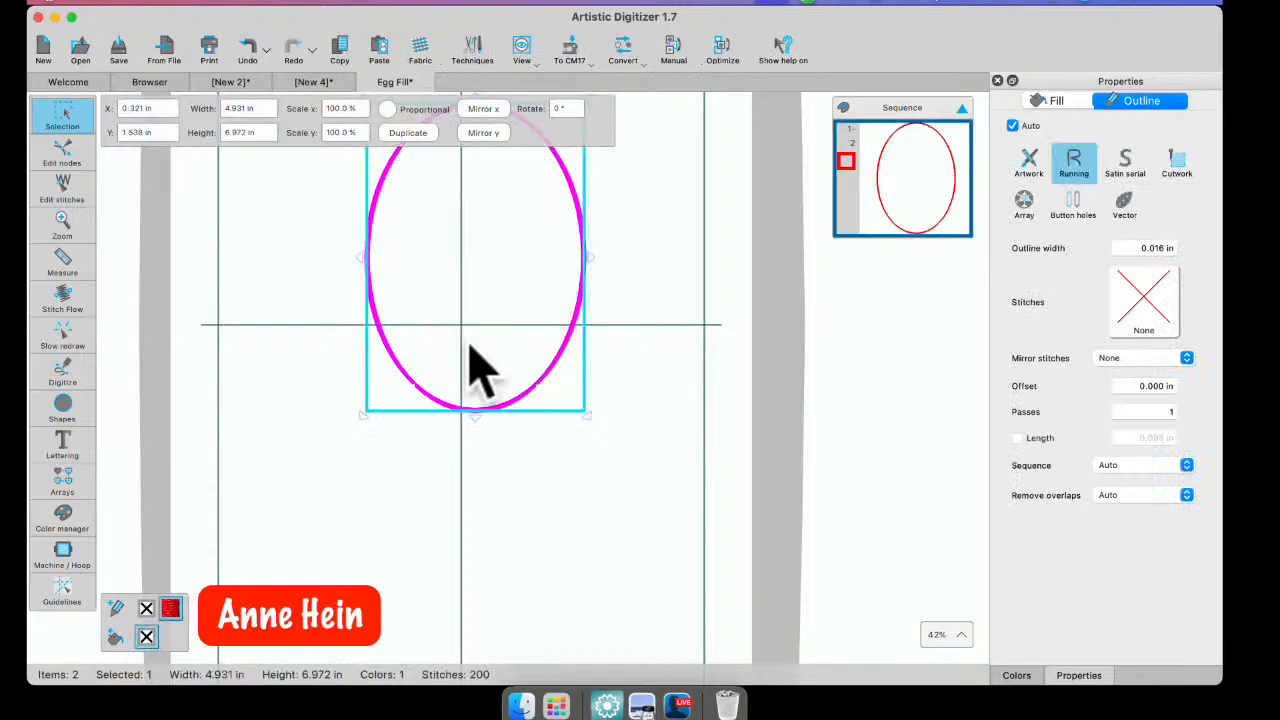
left_click(526, 537)
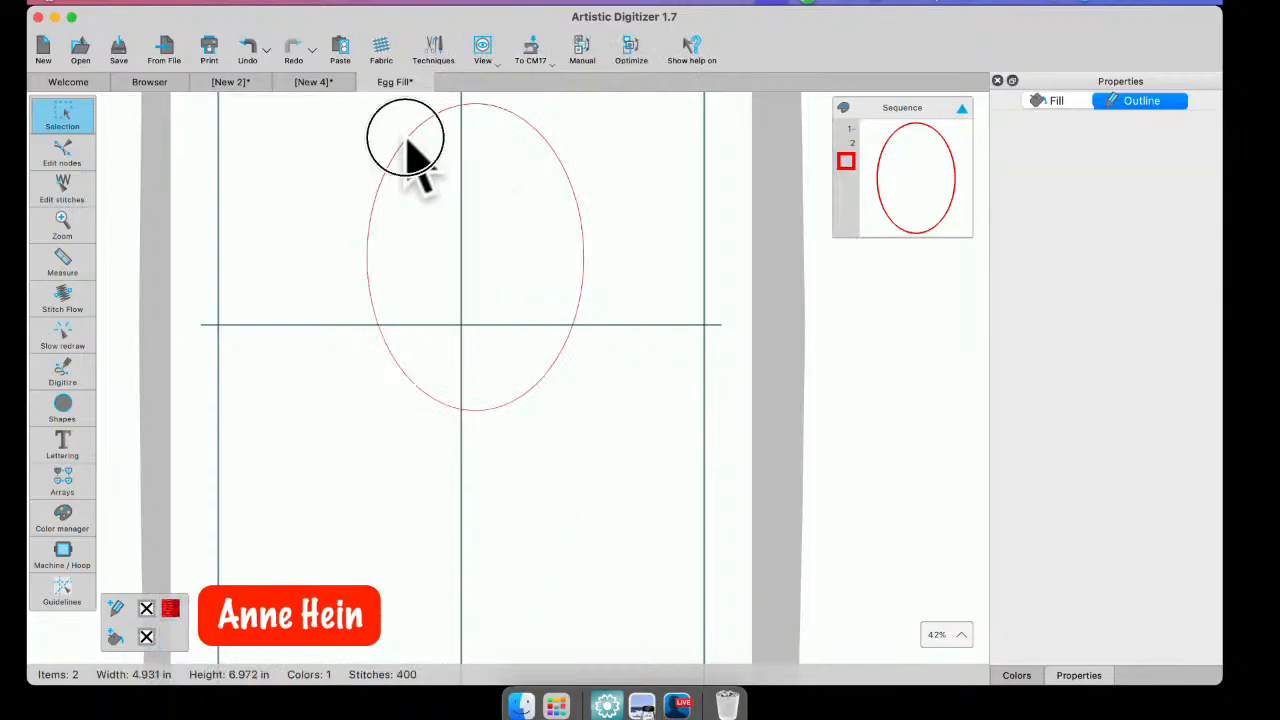
- Select the upper egg outline in the stack and give it a Step fill
left_click(407, 140)
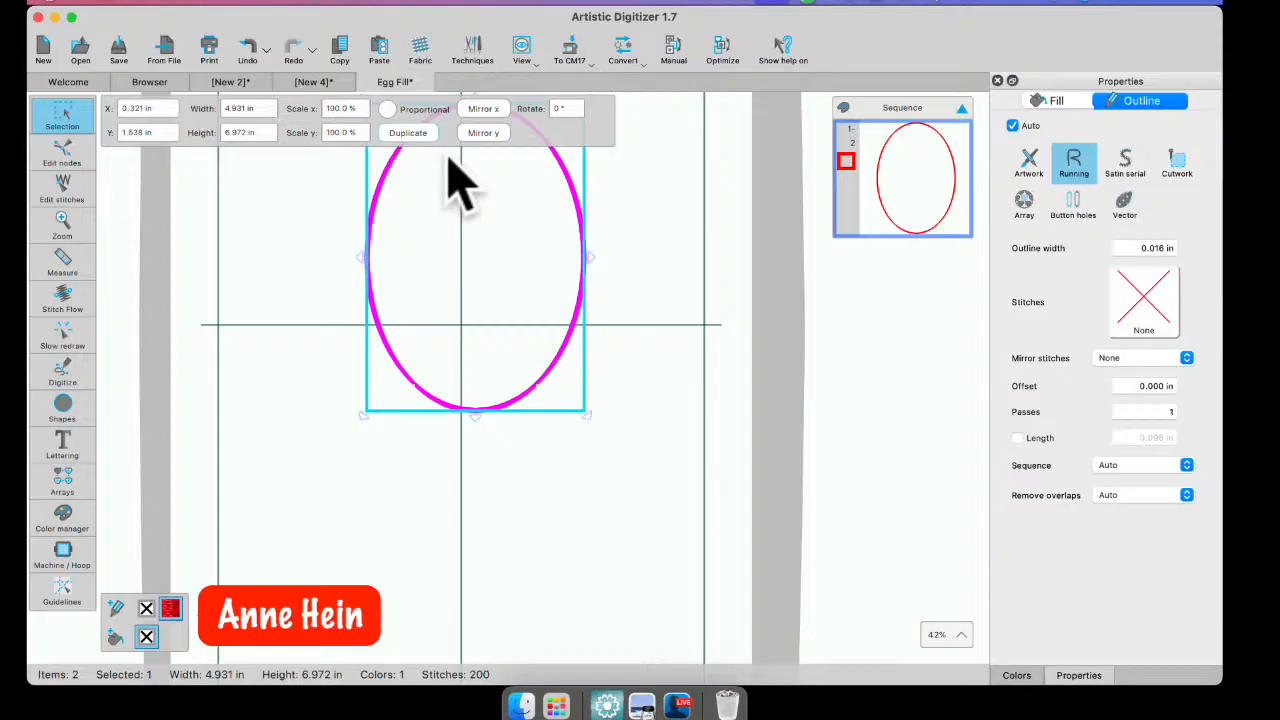
left_click(1052, 100)
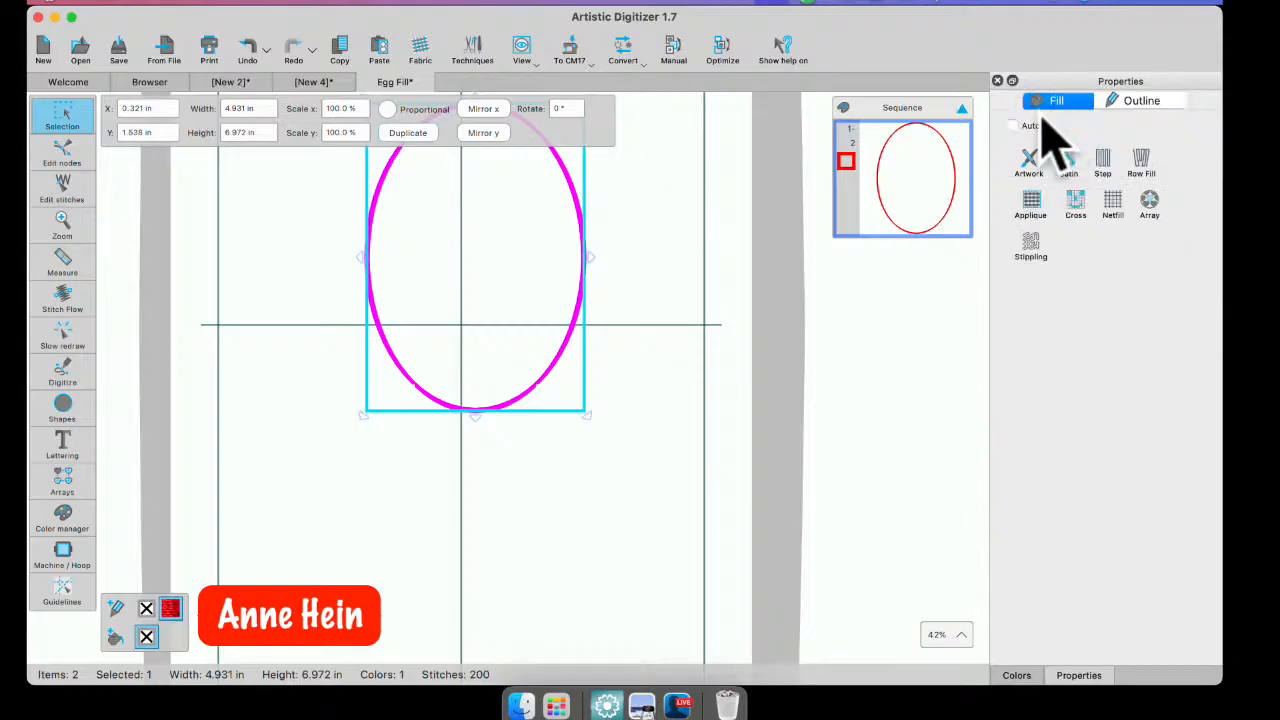
left_click(1104, 165)
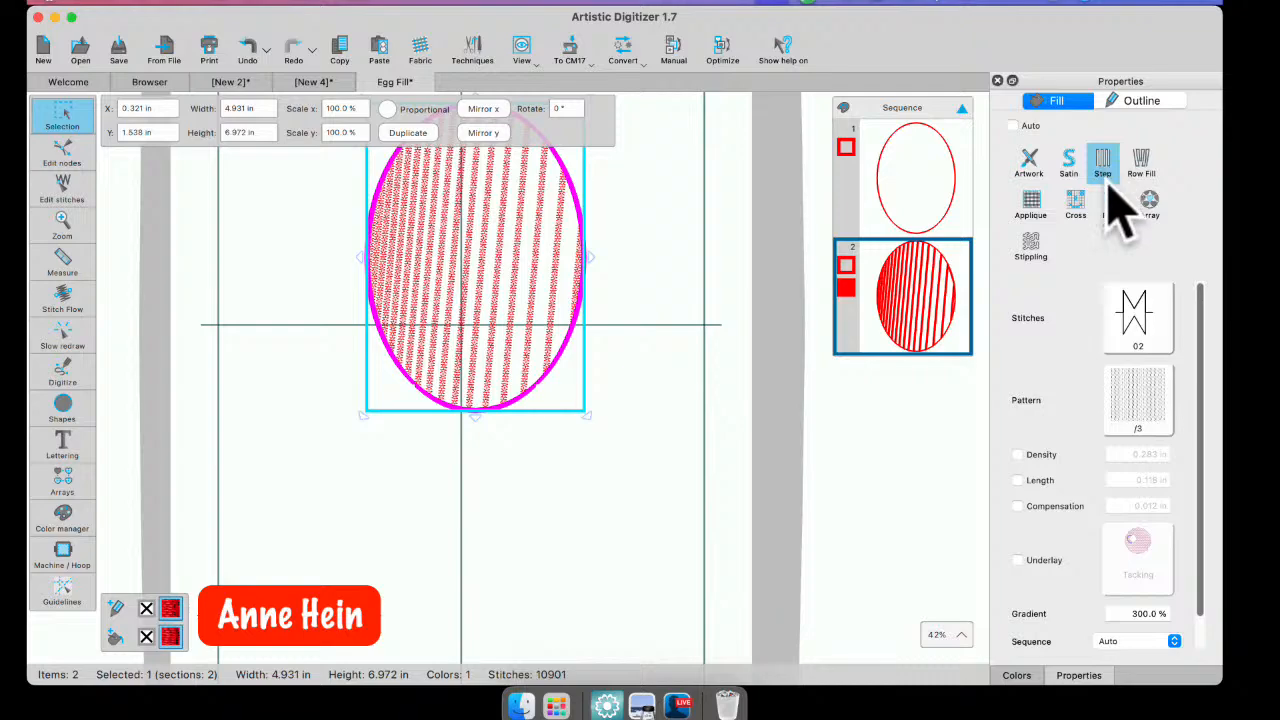
- Make the egg's Step fill solid by setting its decorative stitches to None and its gradient to 0%
left_click(1137, 320)
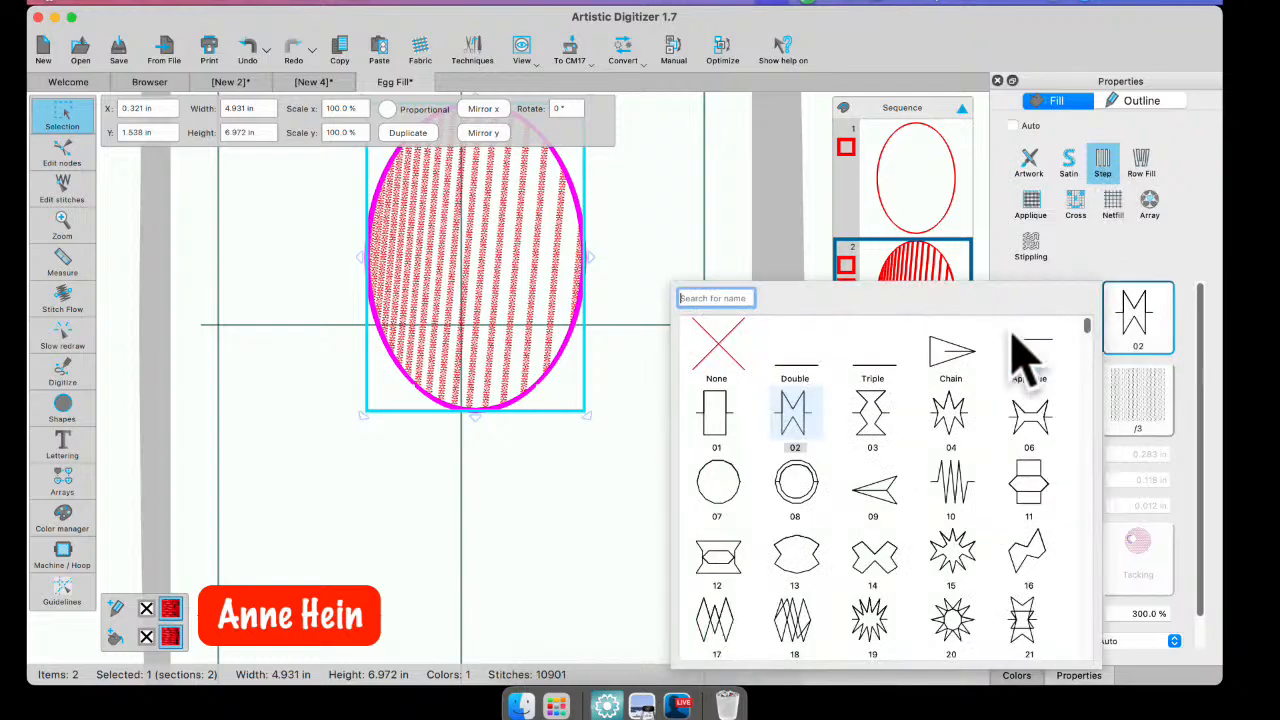
left_click(708, 338)
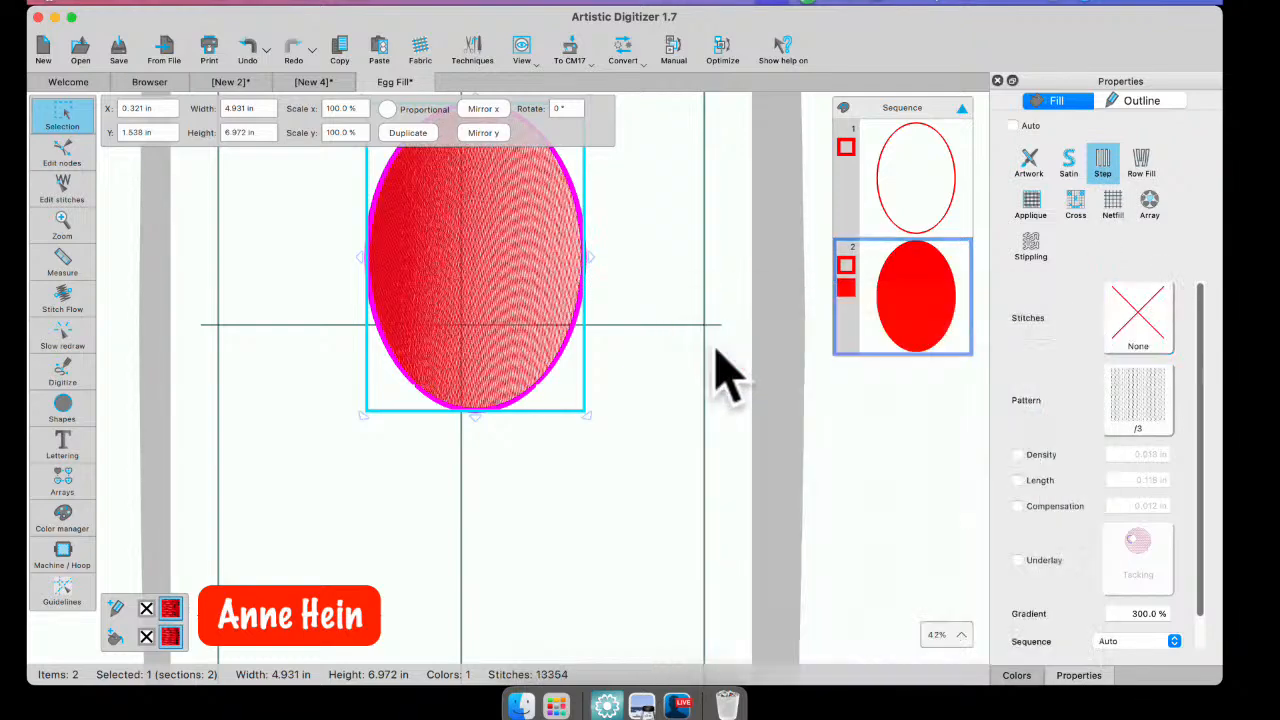
left_click(1143, 613)
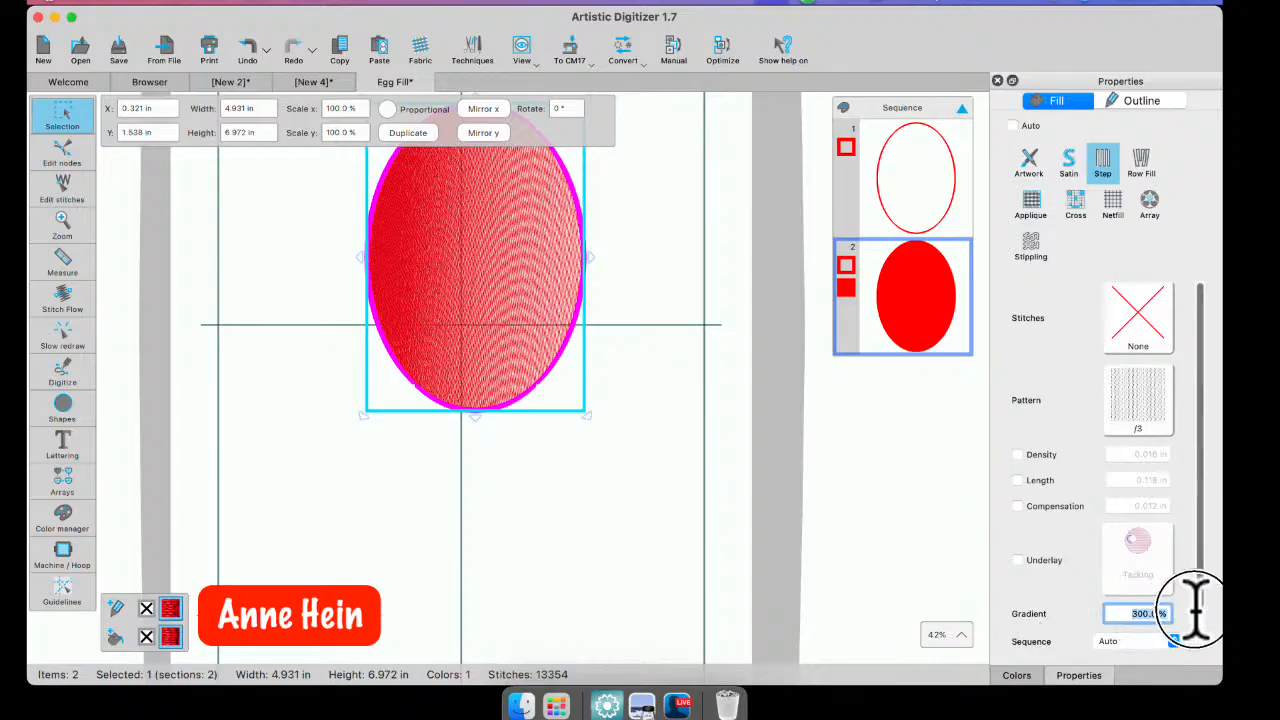
type("0")
key("Return")
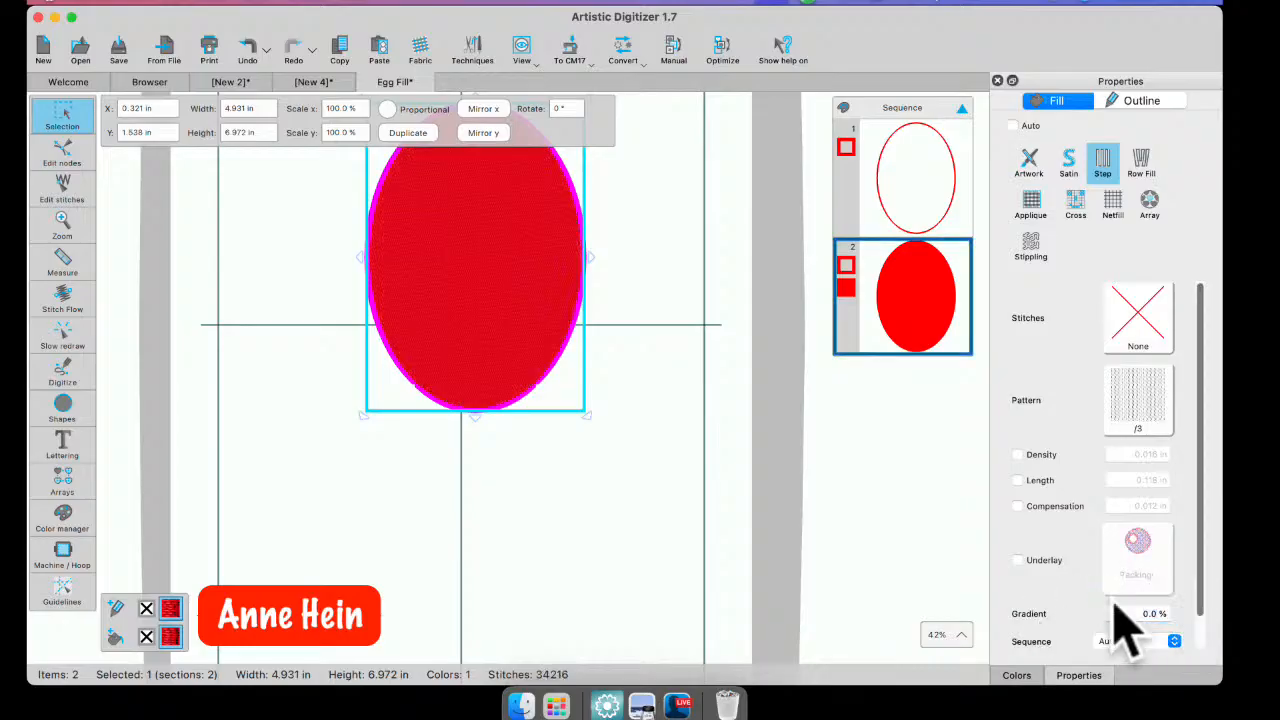
scroll(460, 371, "up", 3)
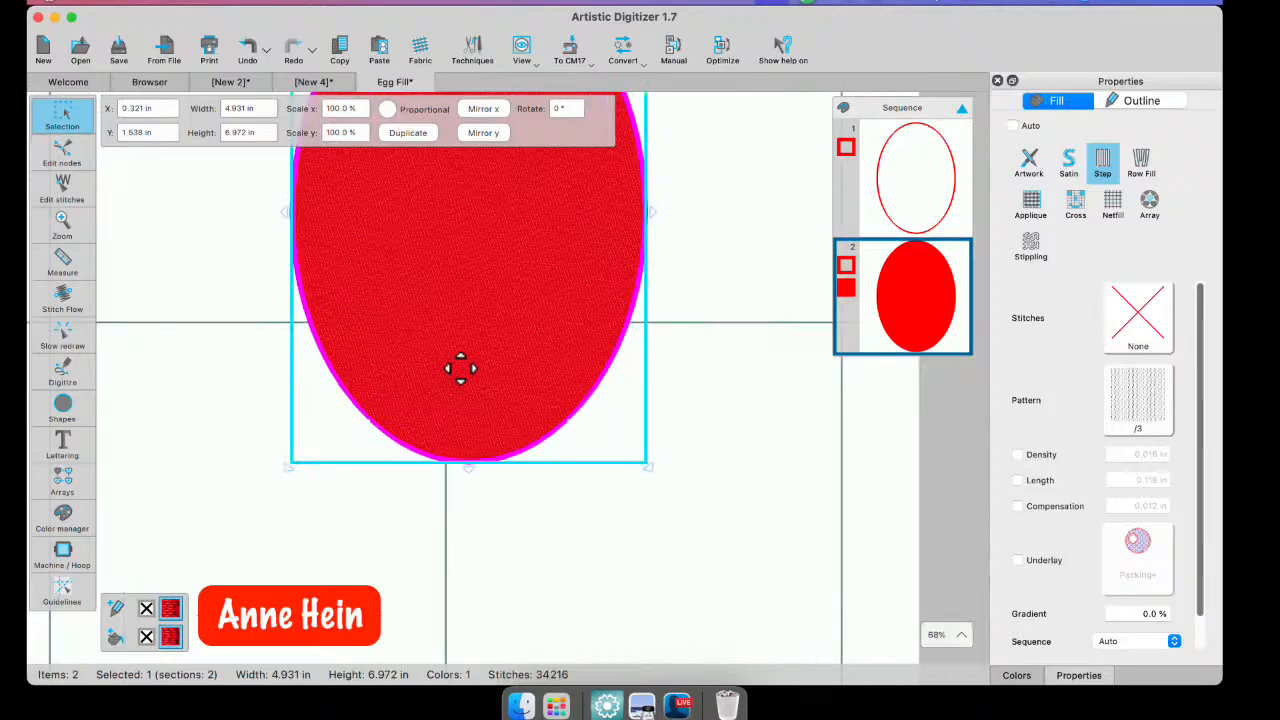
scroll(458, 366, "down", 4)
left_click(663, 294)
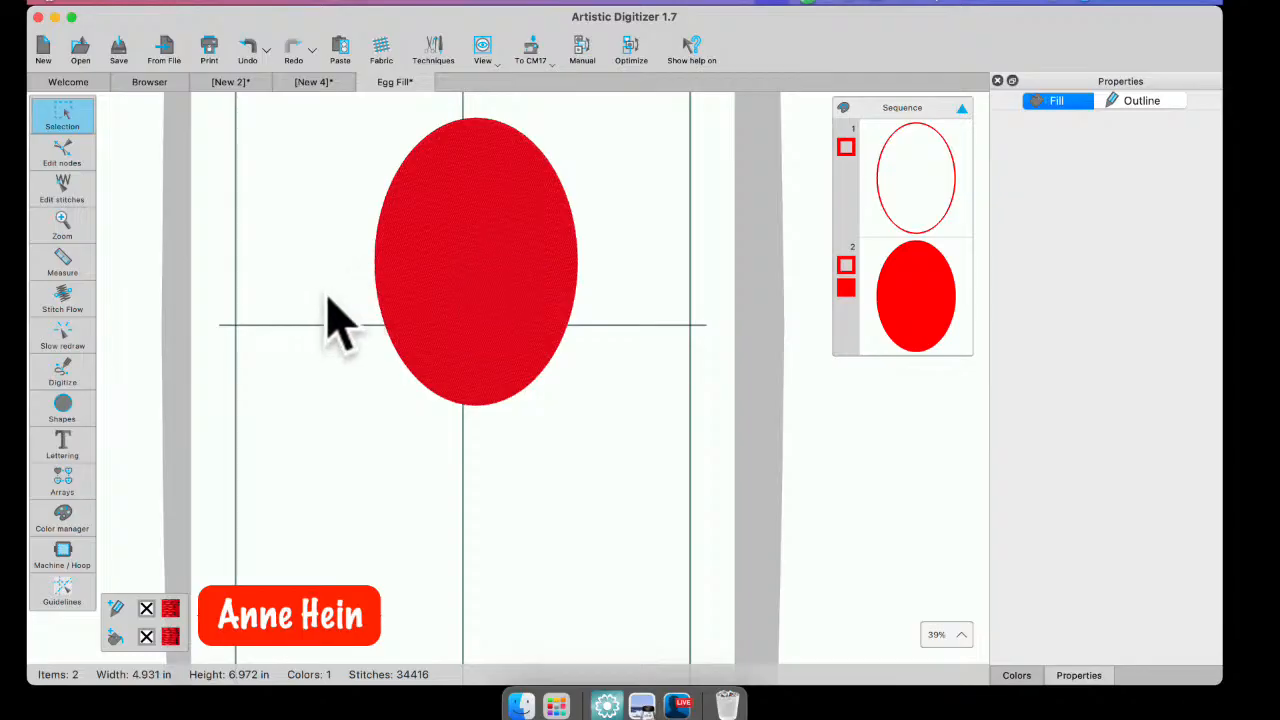
- Recolor the filled egg with JANOME 211 Pale Pink for the fill and 201 Pink for the outline
left_click(478, 276)
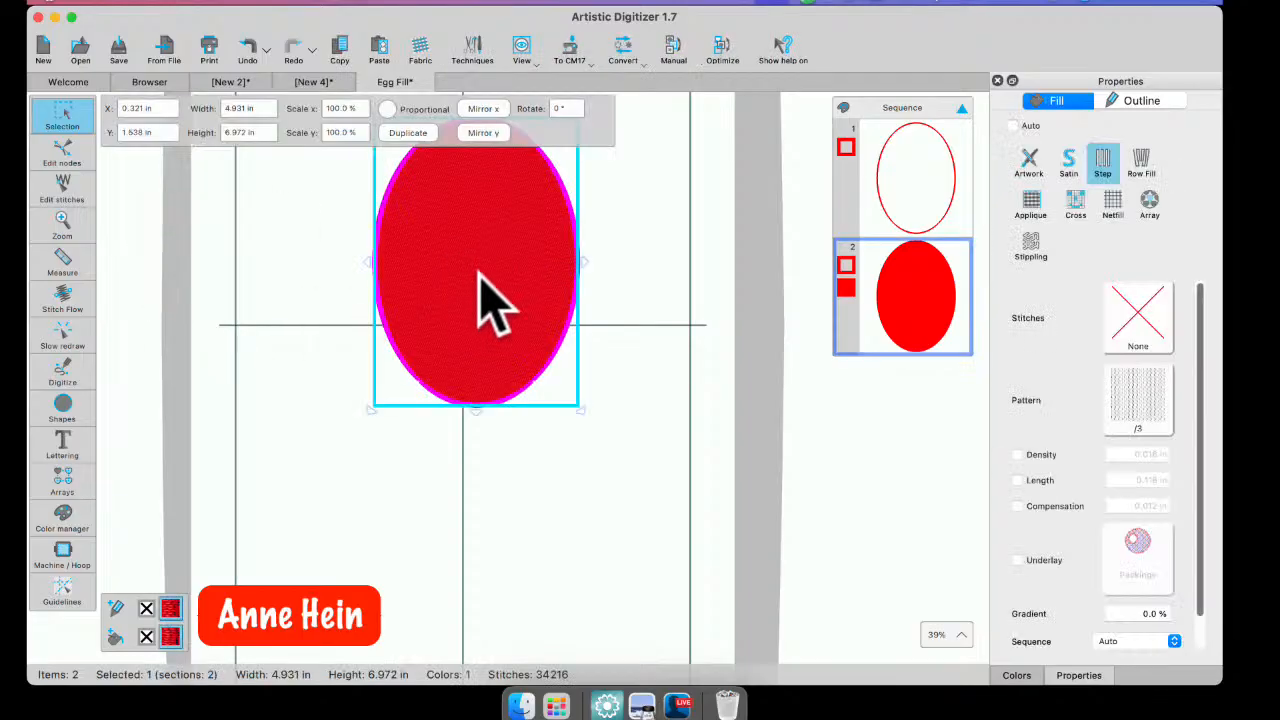
left_click(1017, 675)
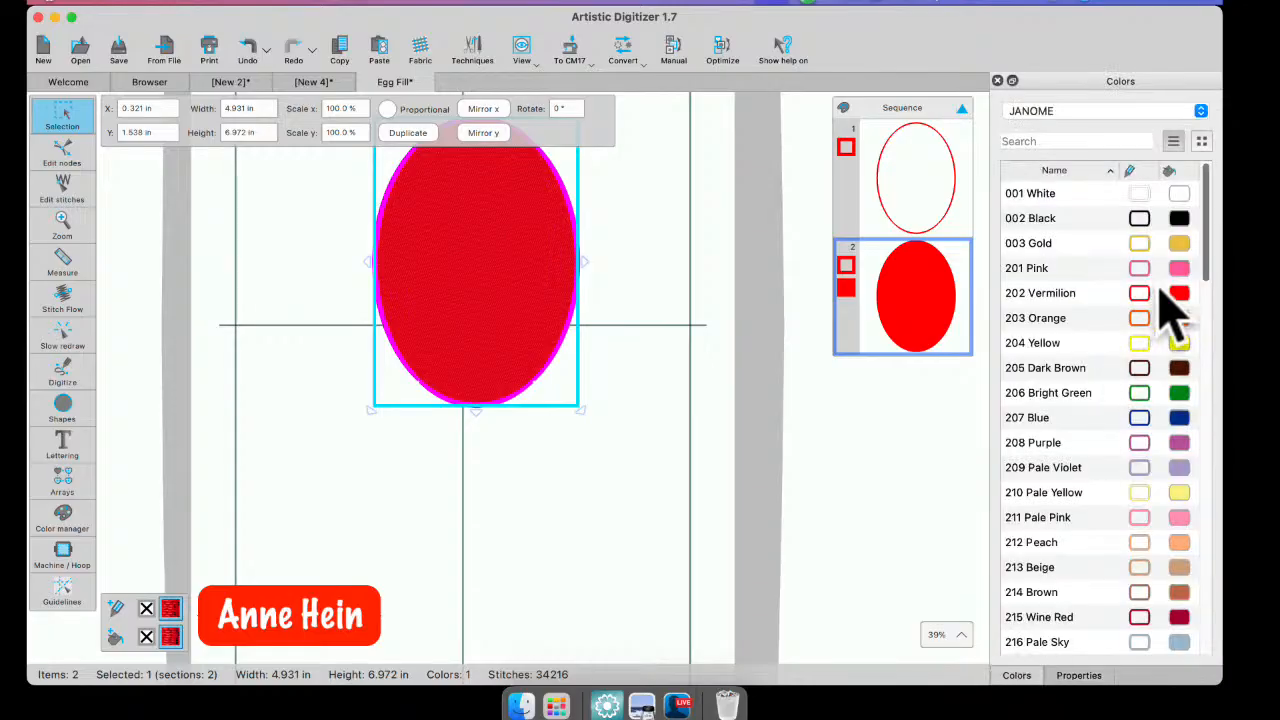
left_click(1180, 519)
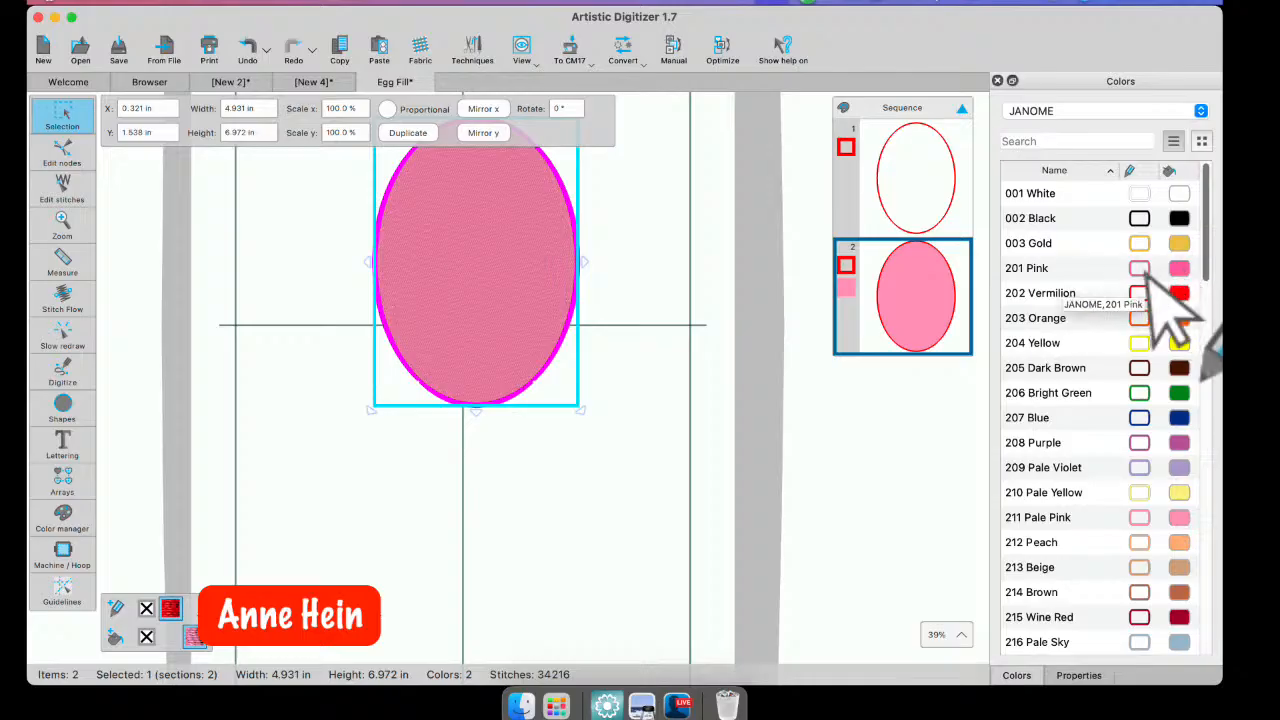
mouse_move(1140, 270)
left_mouse_down()
mouse_move(785, 340)
mouse_move(610, 425)
left_mouse_up()
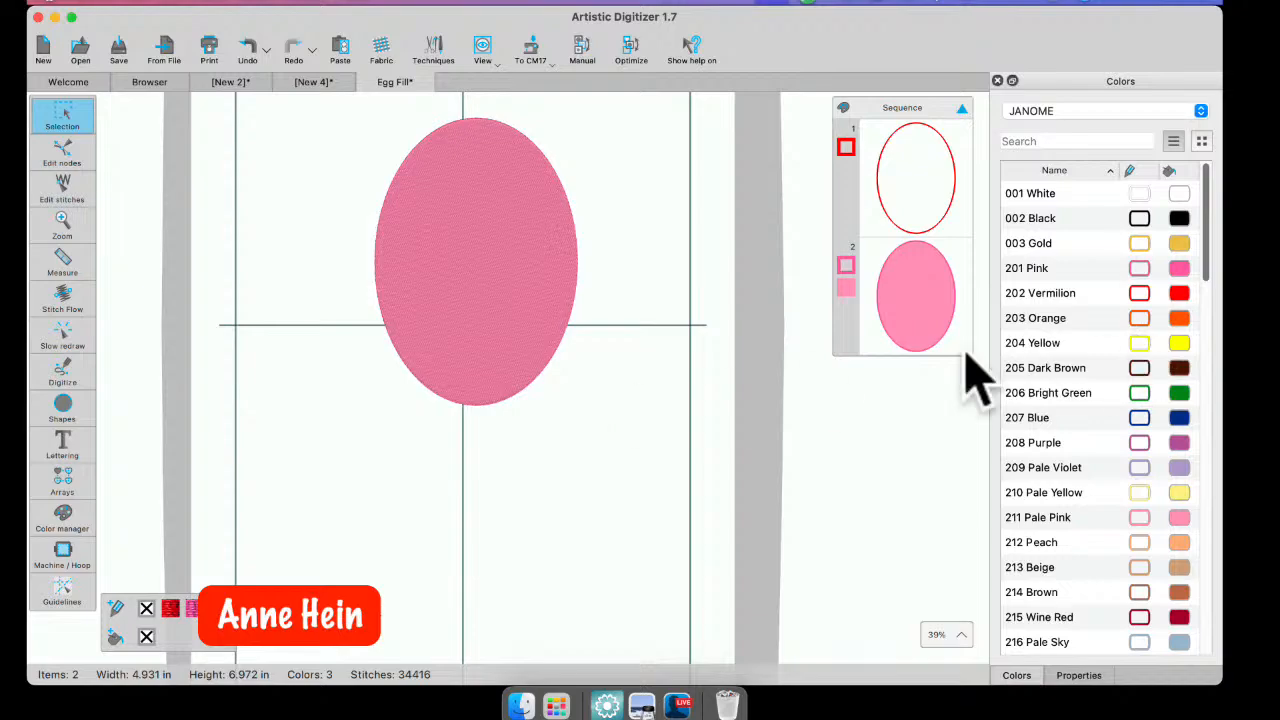
- Change the separate red egg outline to a Satin serial stitch and increase its outline width
left_click(938, 232)
left_click(1078, 675)
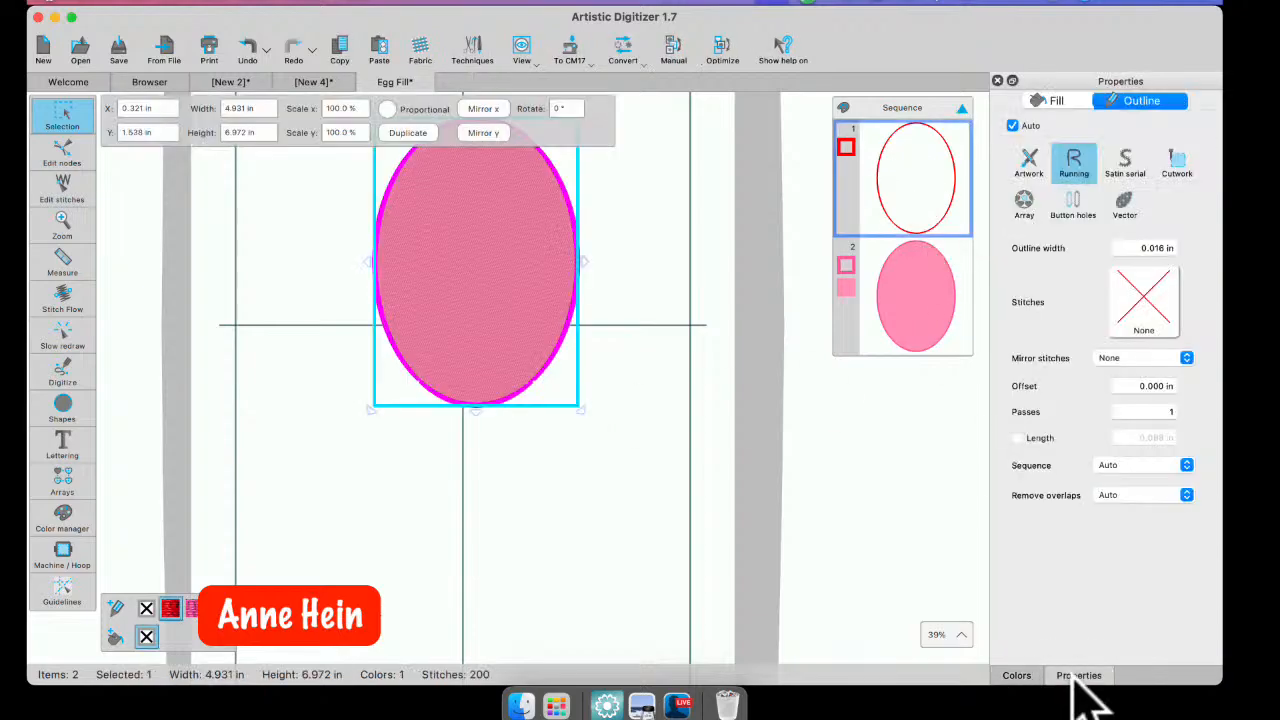
left_click(1127, 166)
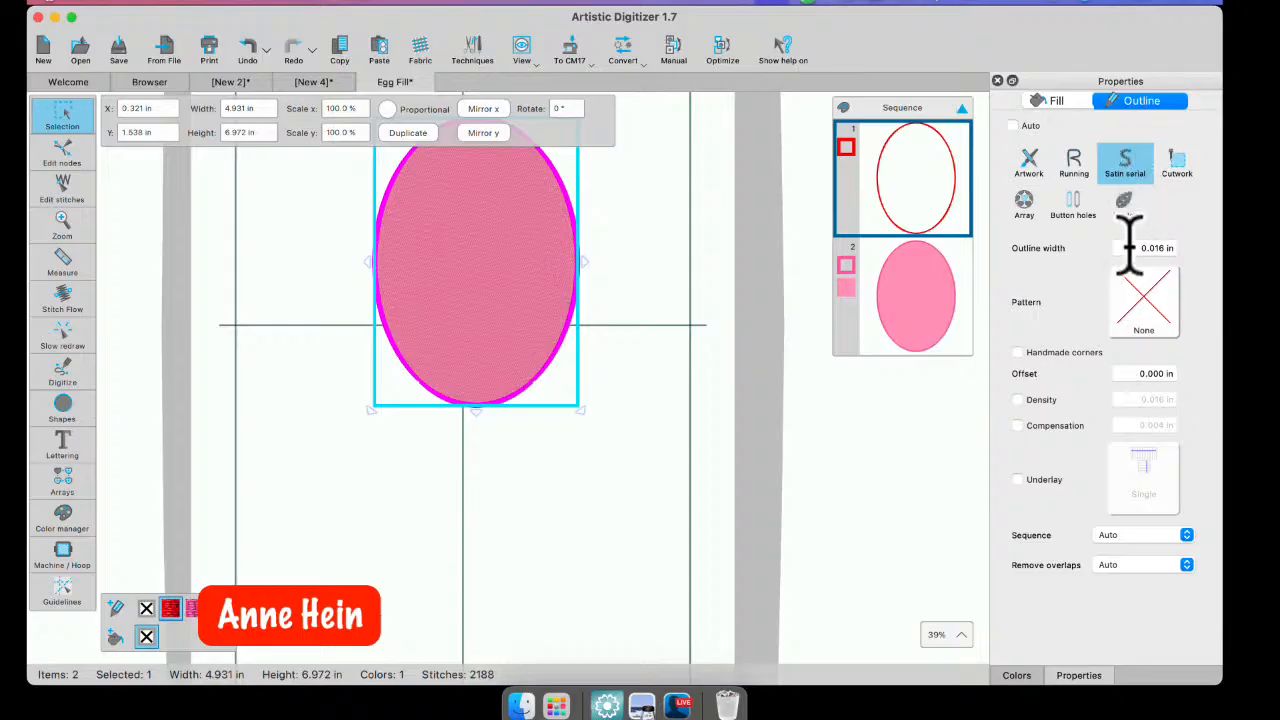
left_click_drag(1130, 248, 1200, 248)
left_click(543, 463)
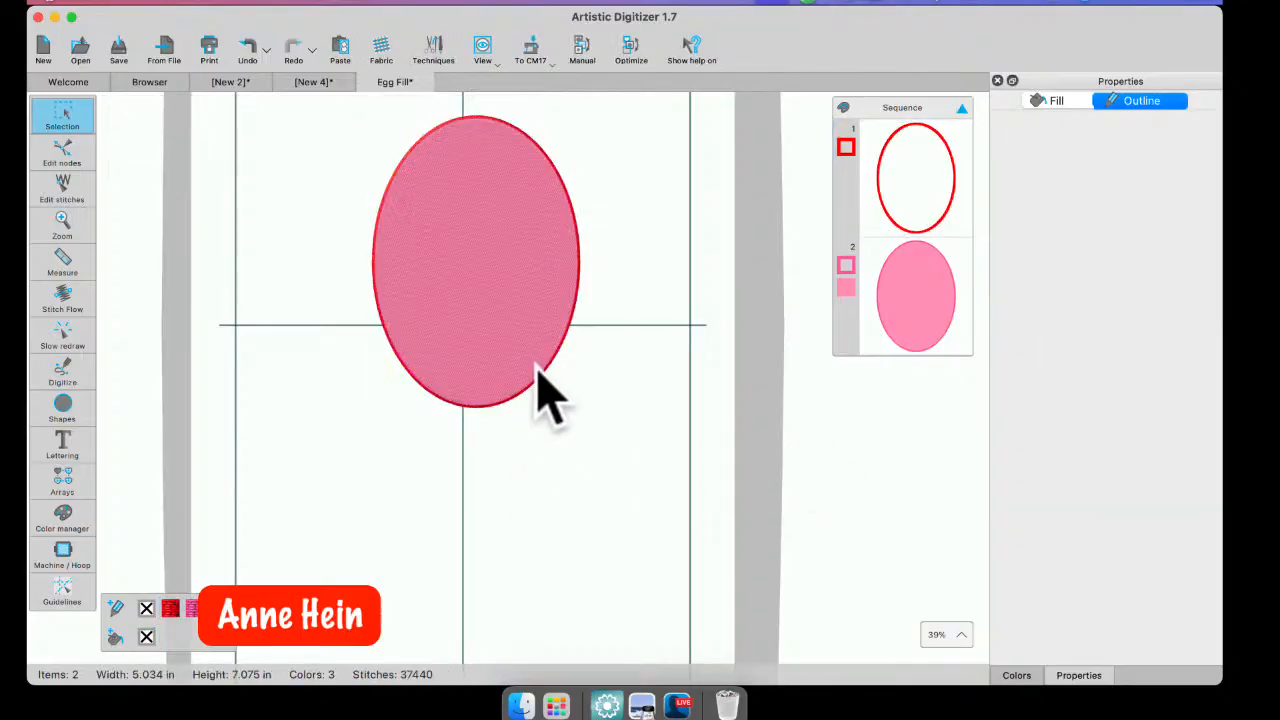
scroll(538, 368, "up", 10)
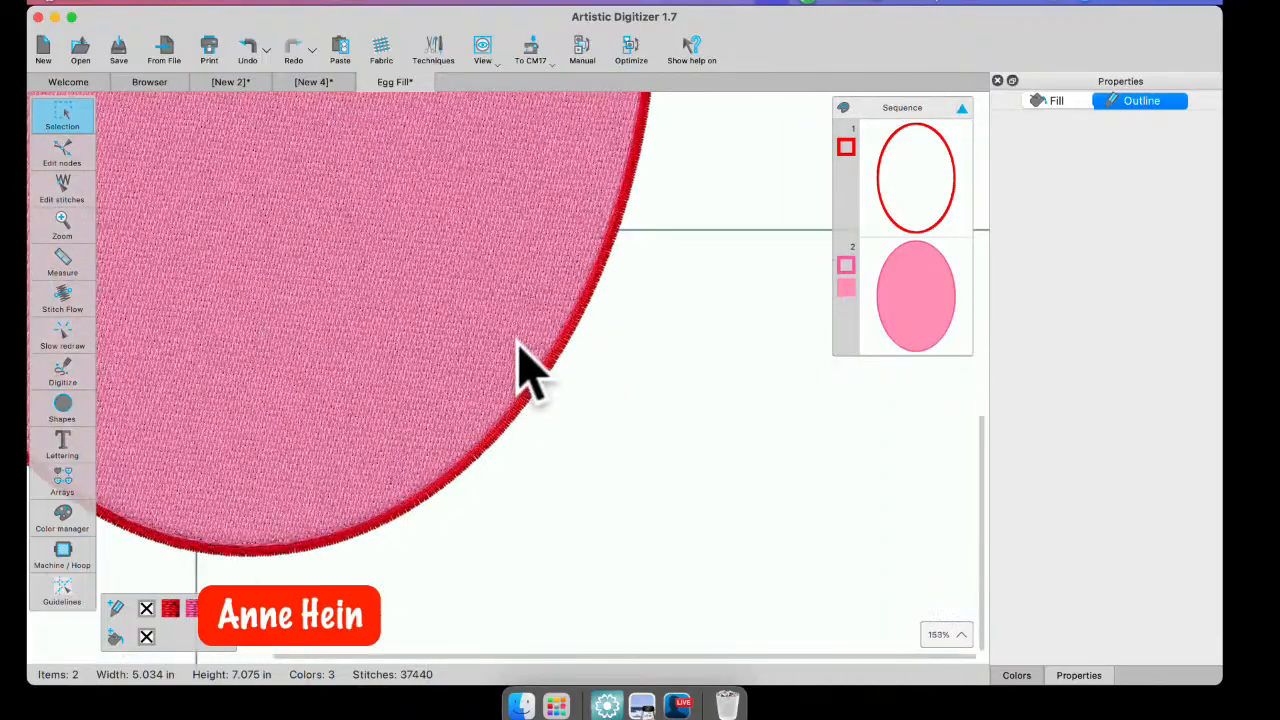
scroll(517, 345, "down", 10)
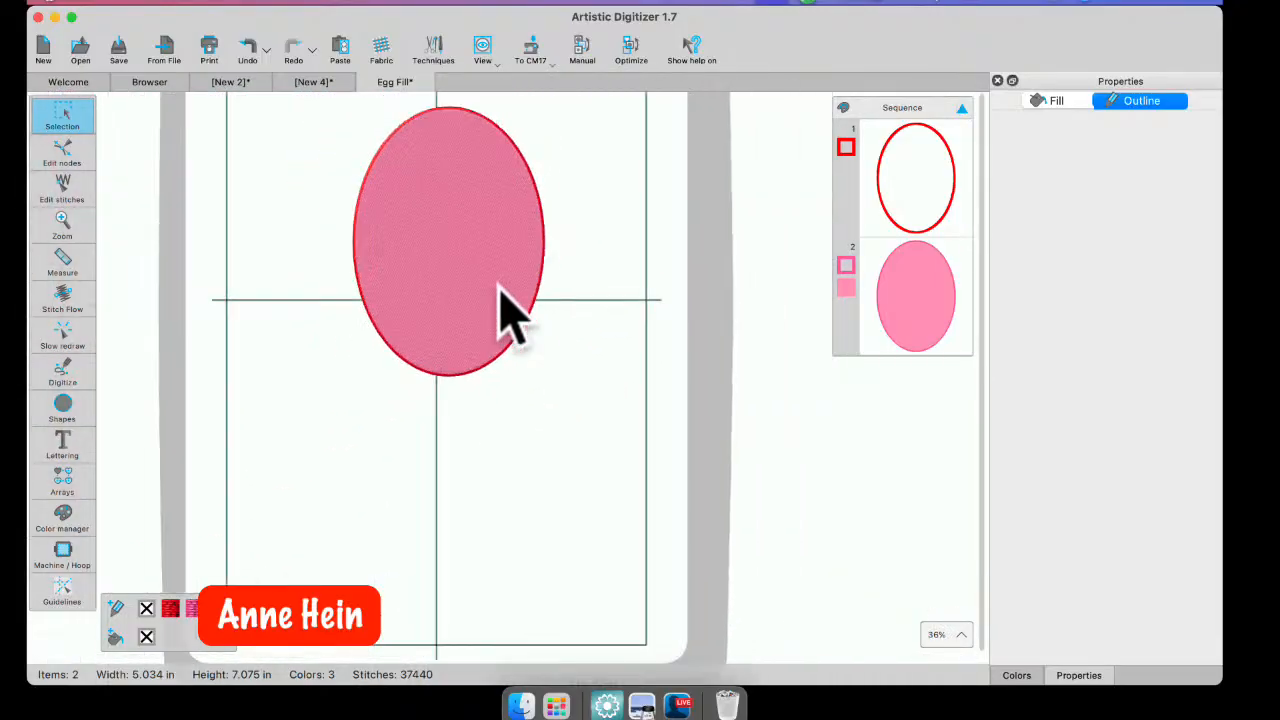
- Search the Clipart Library by name for "r" and choose Rabbit03 for insertion
left_click(258, 2)
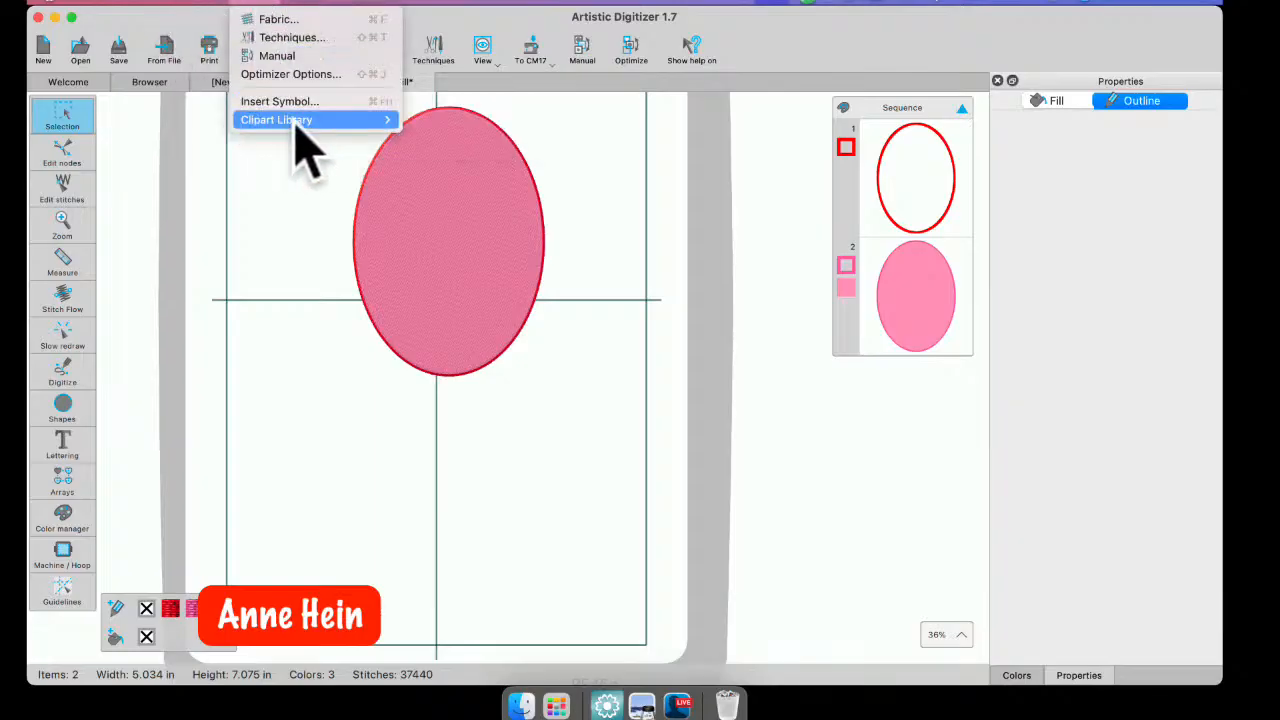
mouse_move(348, 124)
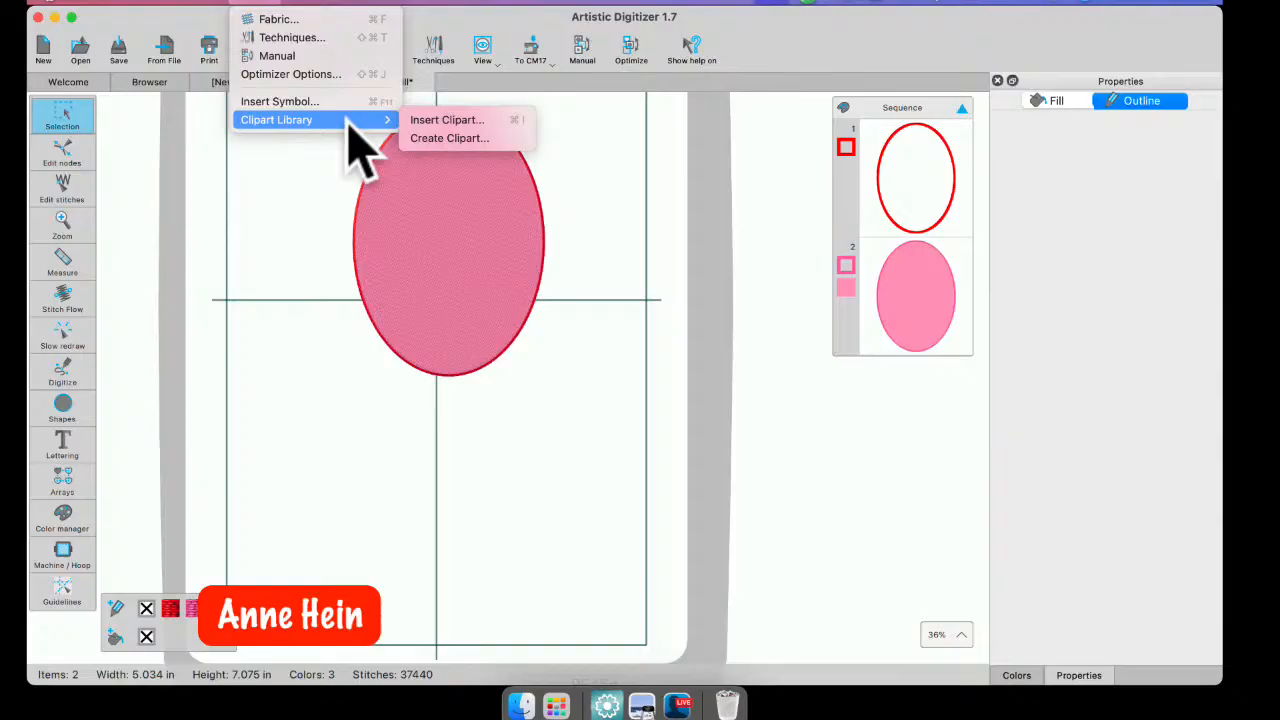
left_click(466, 140)
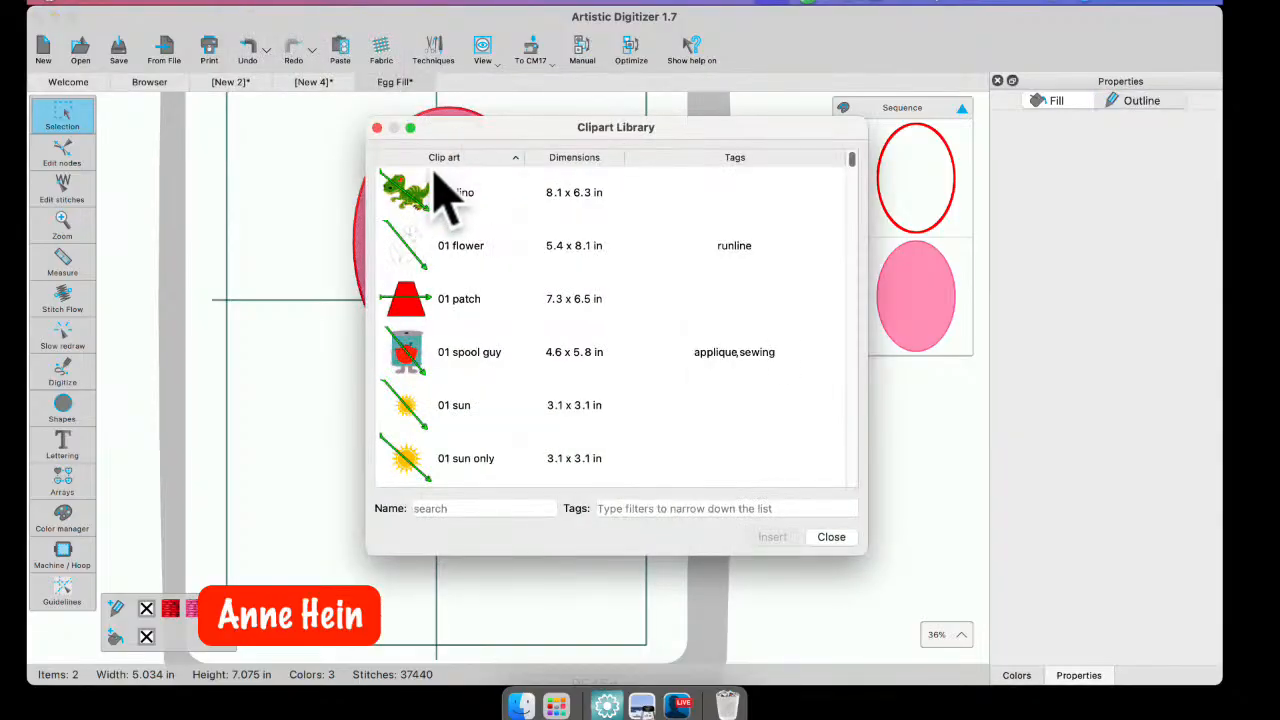
left_click(445, 508)
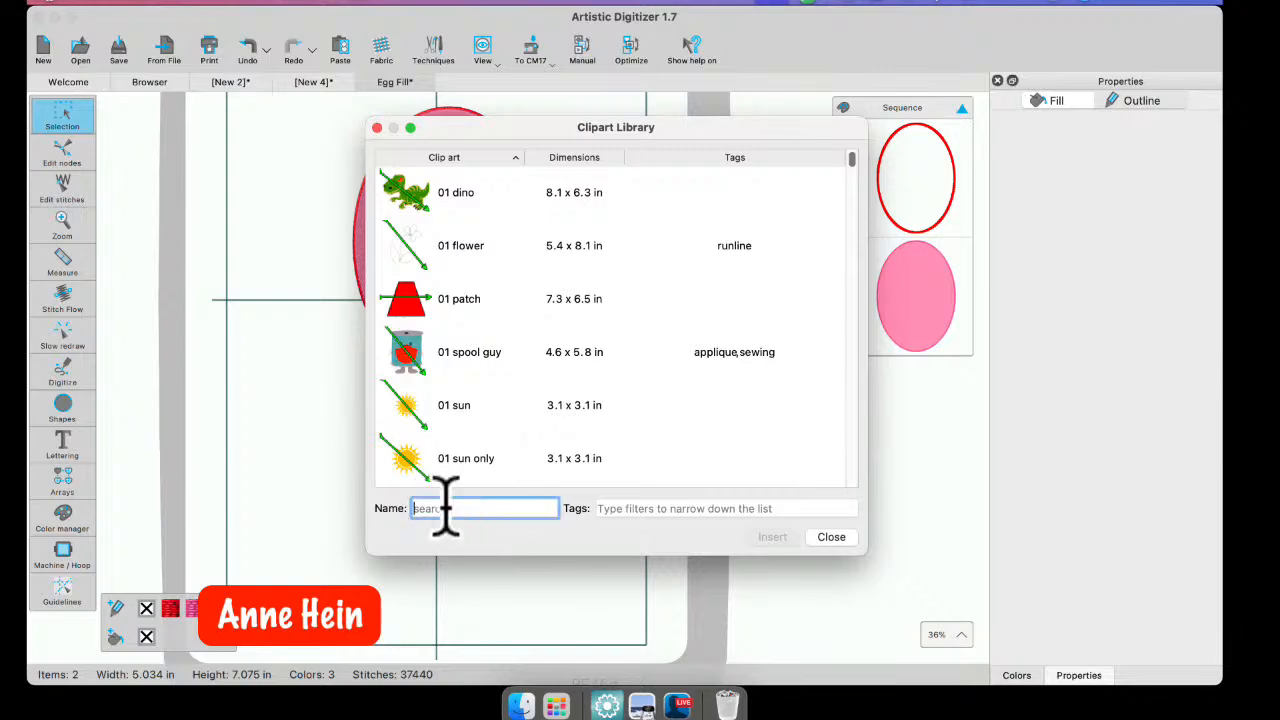
type("r")
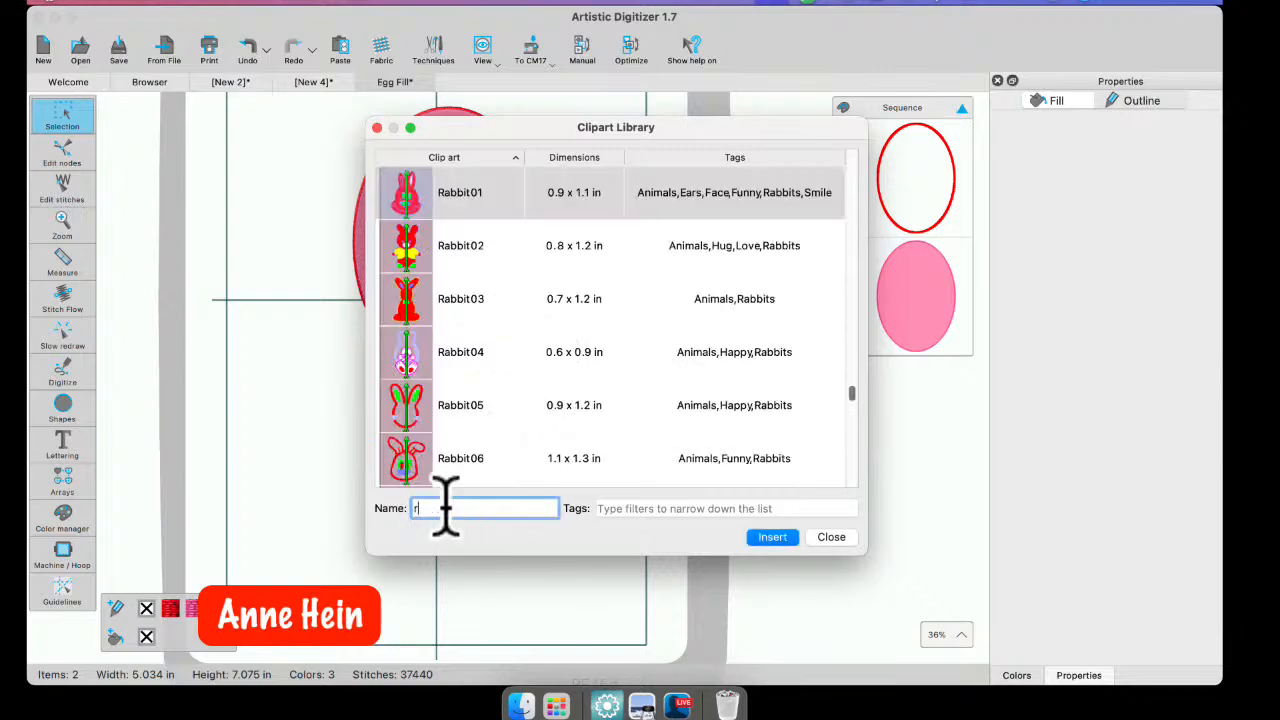
left_click(407, 300)
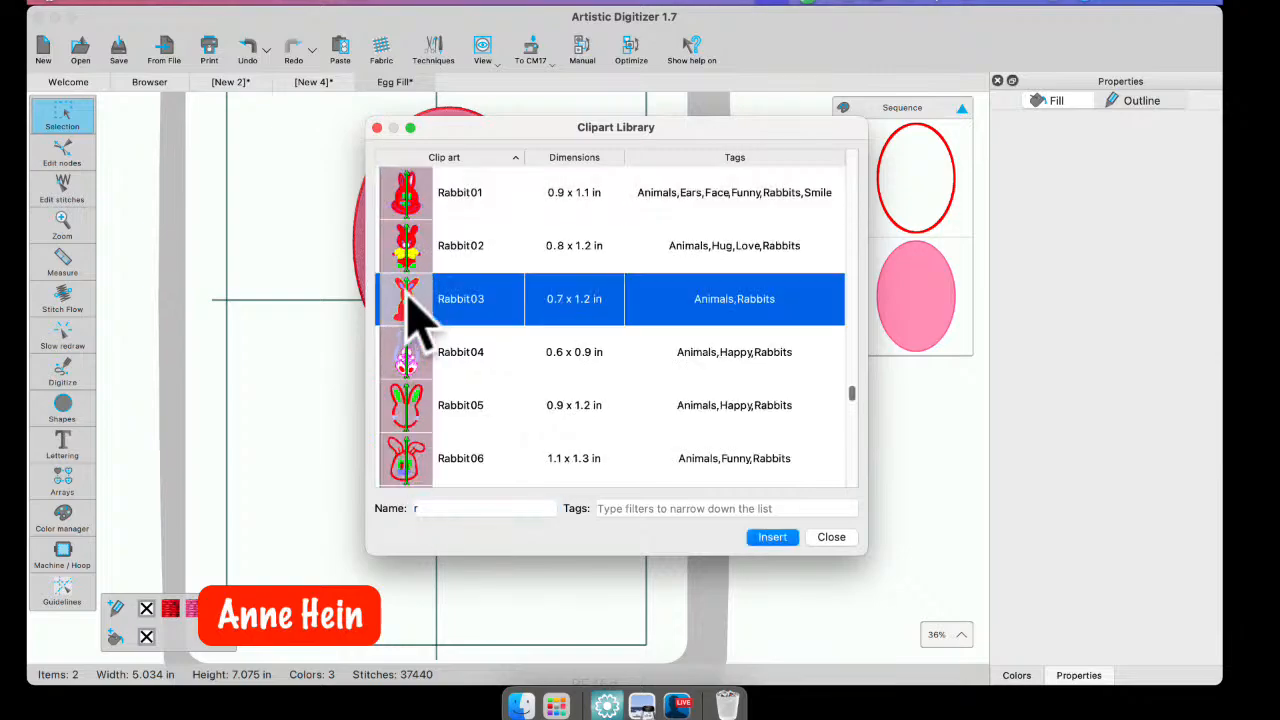
left_click(772, 538)
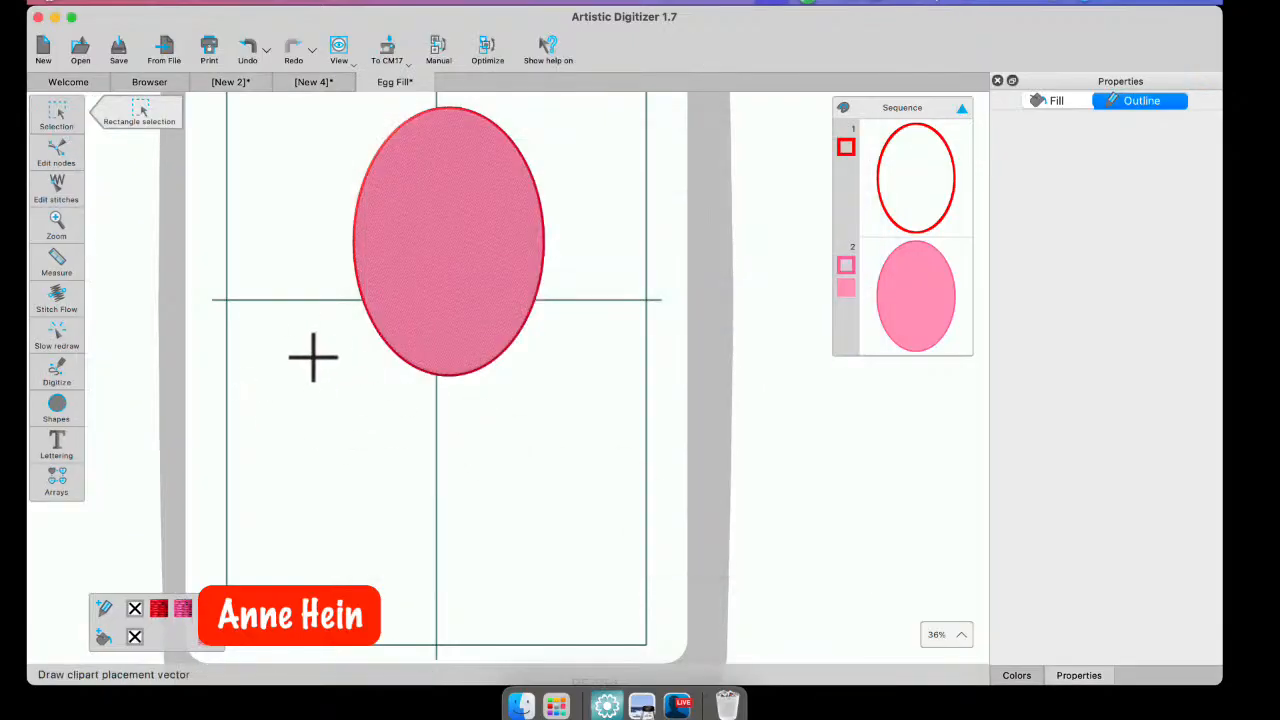
- Place the rabbit clipart upright at about 2.87 by 4.71 in and position it in the middle of the pink egg
mouse_move(313, 357)
left_mouse_down()
mouse_move(409, 353)
mouse_move(371, 229)
mouse_move(309, 176)
left_mouse_up()
left_click_drag(285, 290, 420, 268)
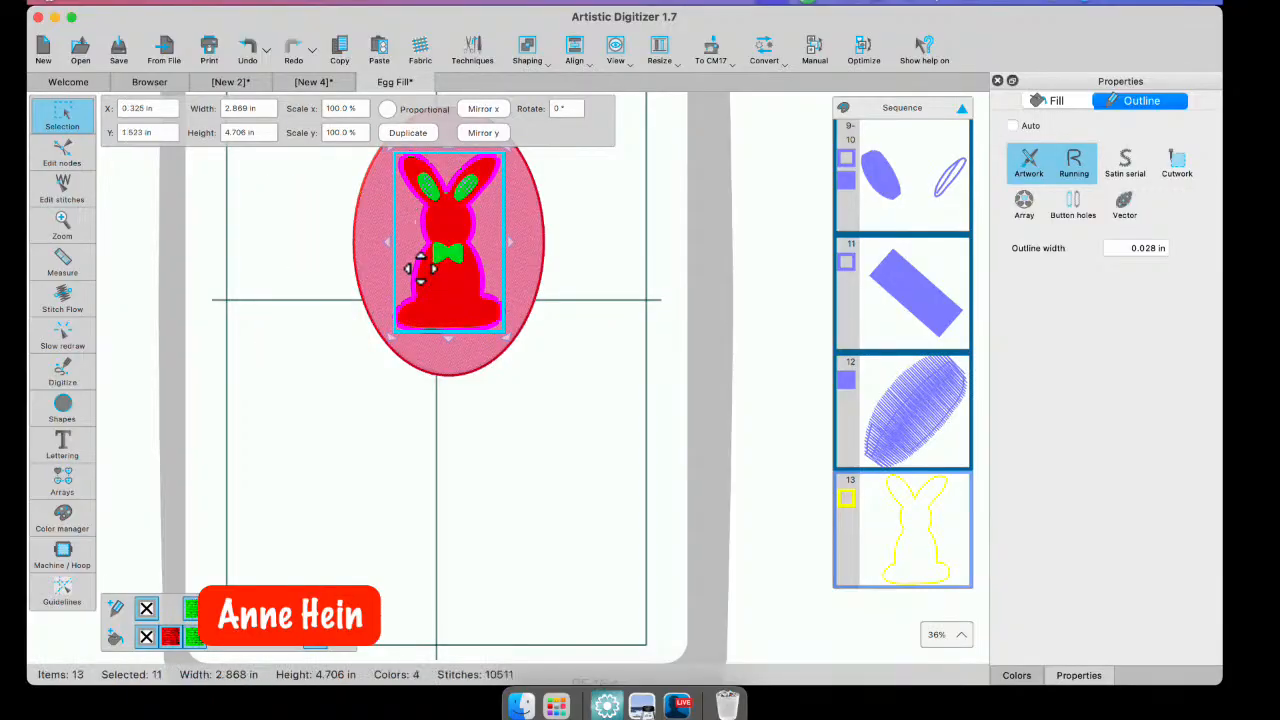
left_click(520, 485)
- Ungroup the rabbit clipart on the egg into its separate objects
scroll(448, 360, "up", 5)
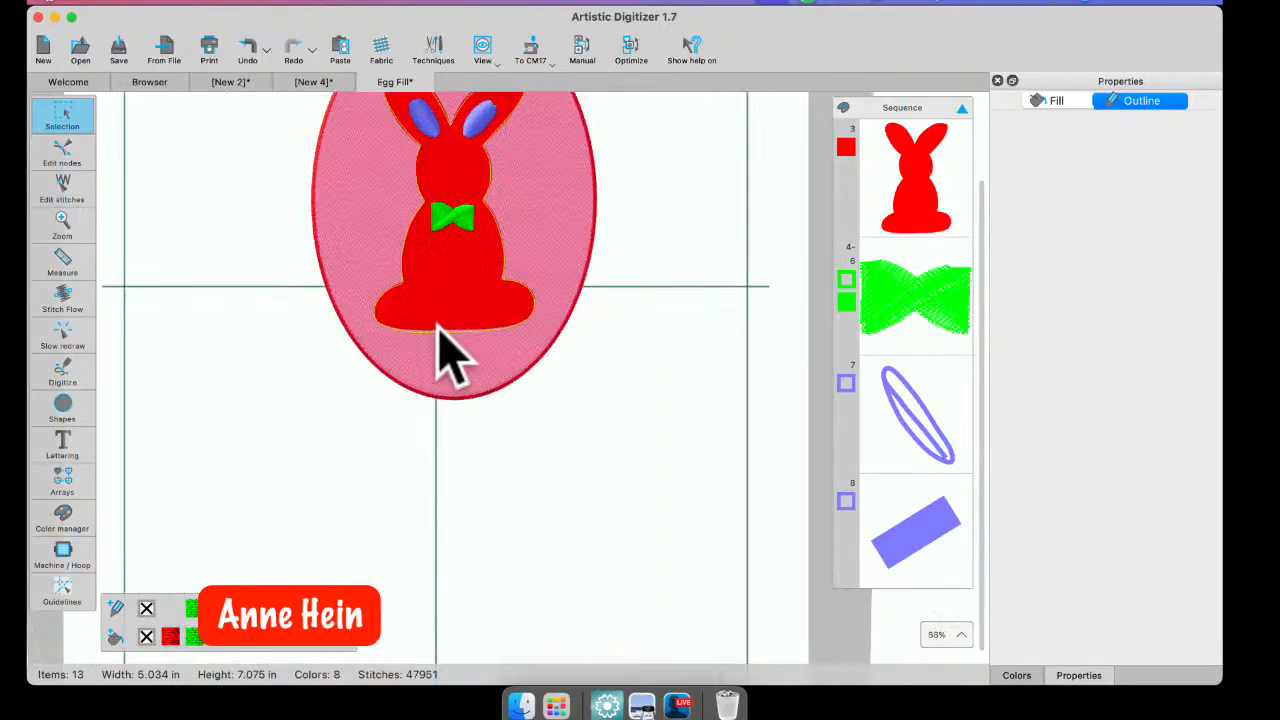
scroll(495, 280, "up", 3)
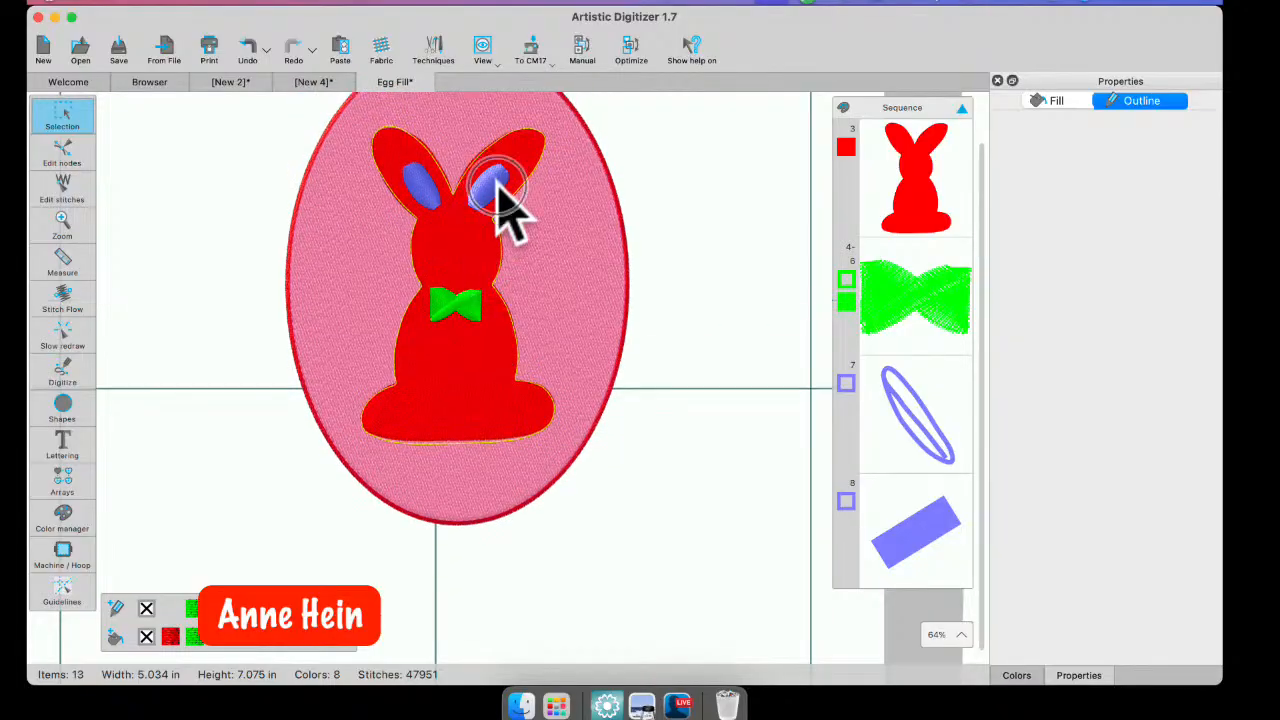
left_click(497, 184)
right_click(474, 199)
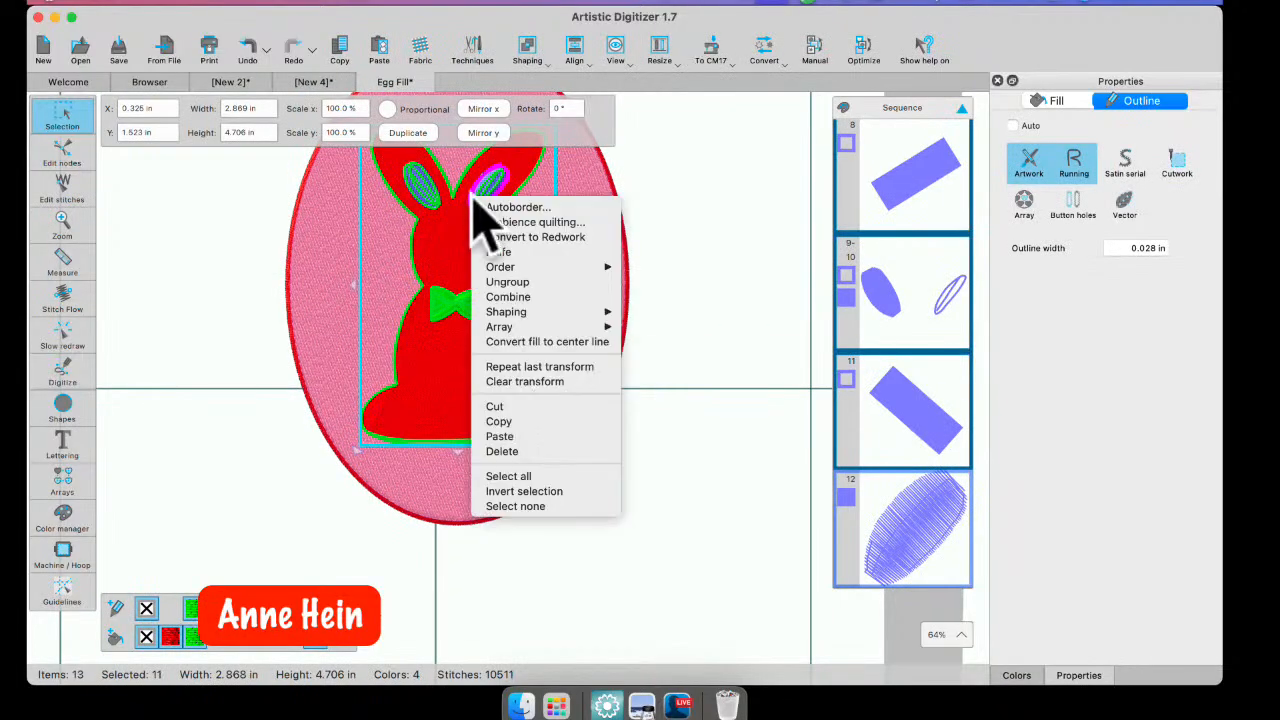
left_click(645, 264)
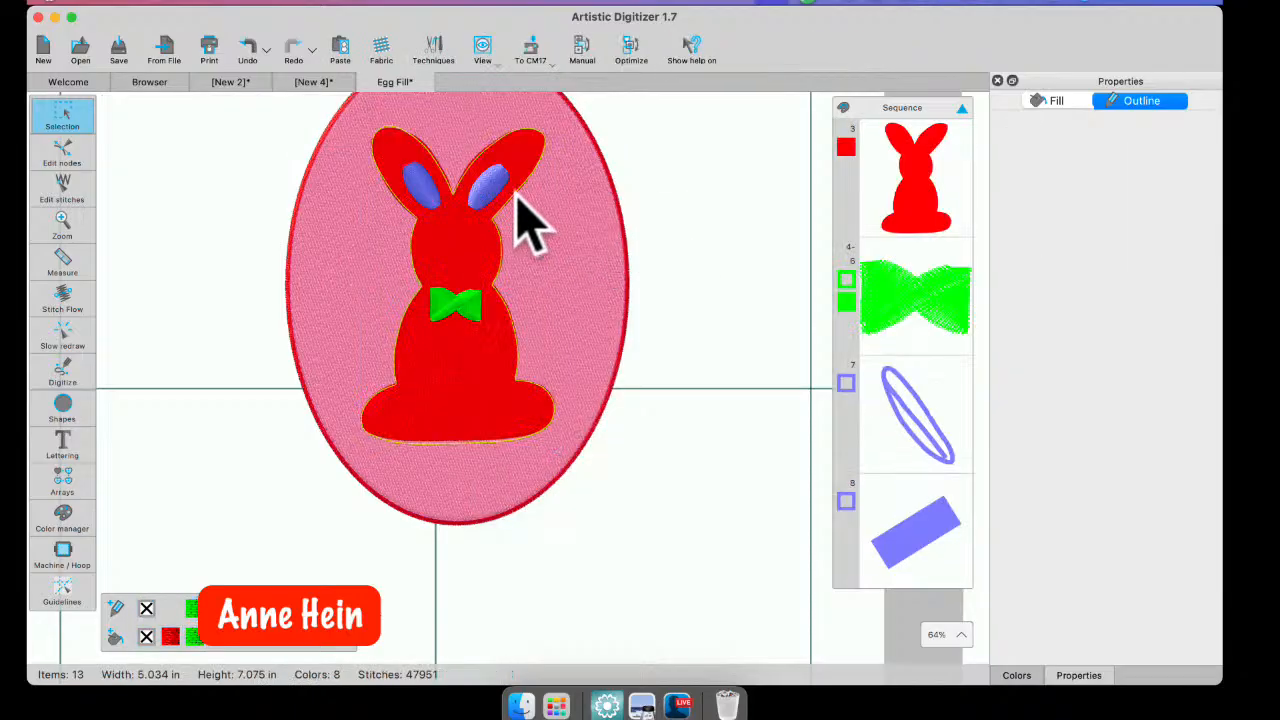
- Delete the purple inner-ear fills and the narrow purple ear outlines beneath them from both rabbit ears
left_click(488, 187)
key("Delete")
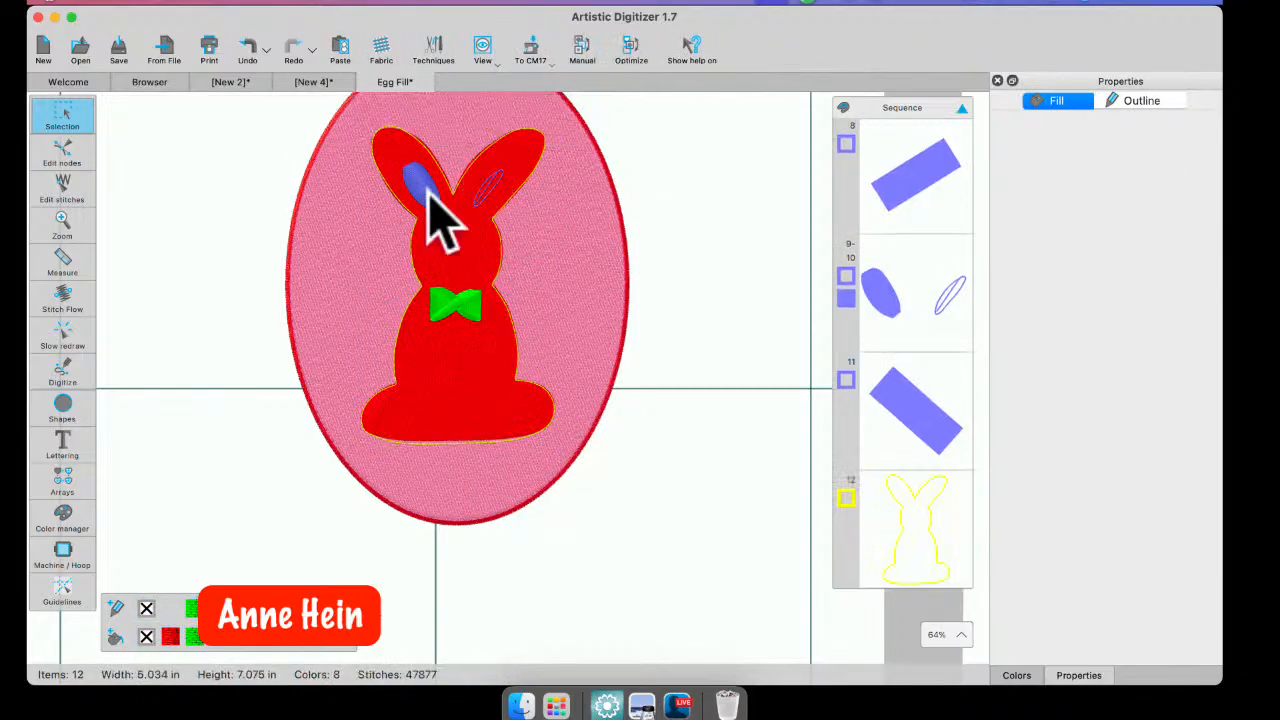
left_click(421, 186)
key("Delete")
left_click(488, 190)
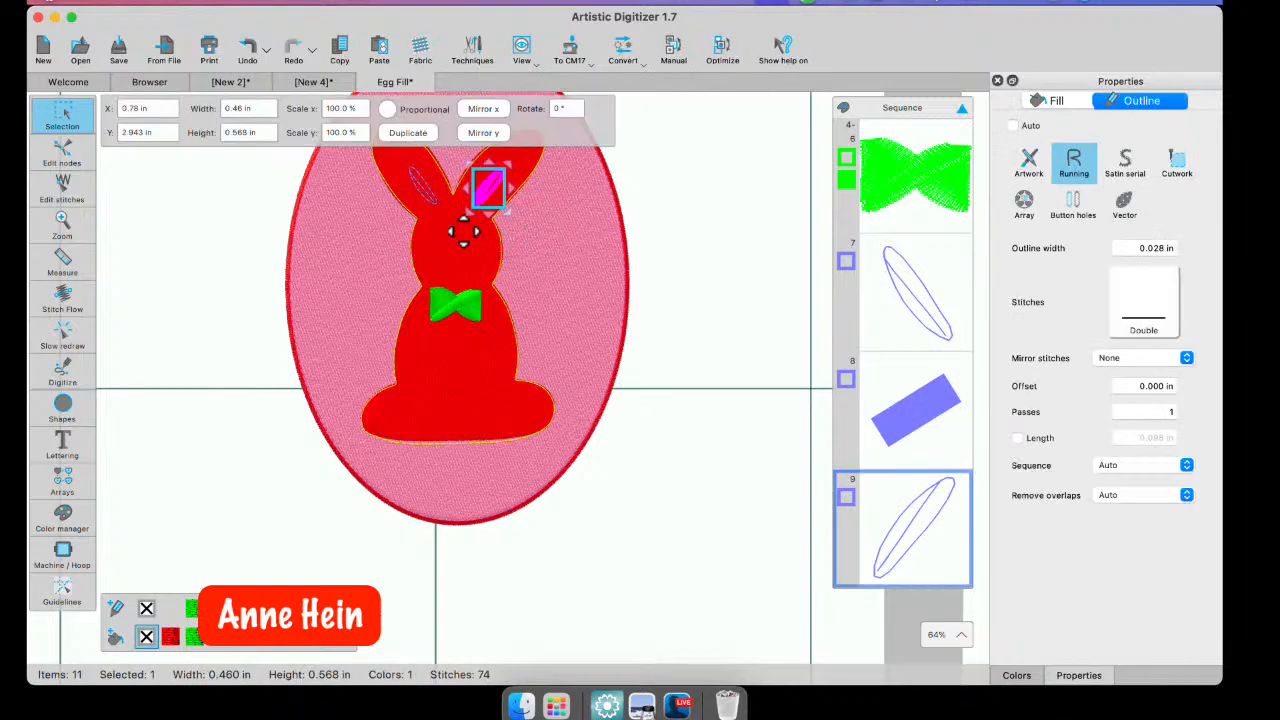
key("Delete")
left_click(421, 188)
key("Delete")
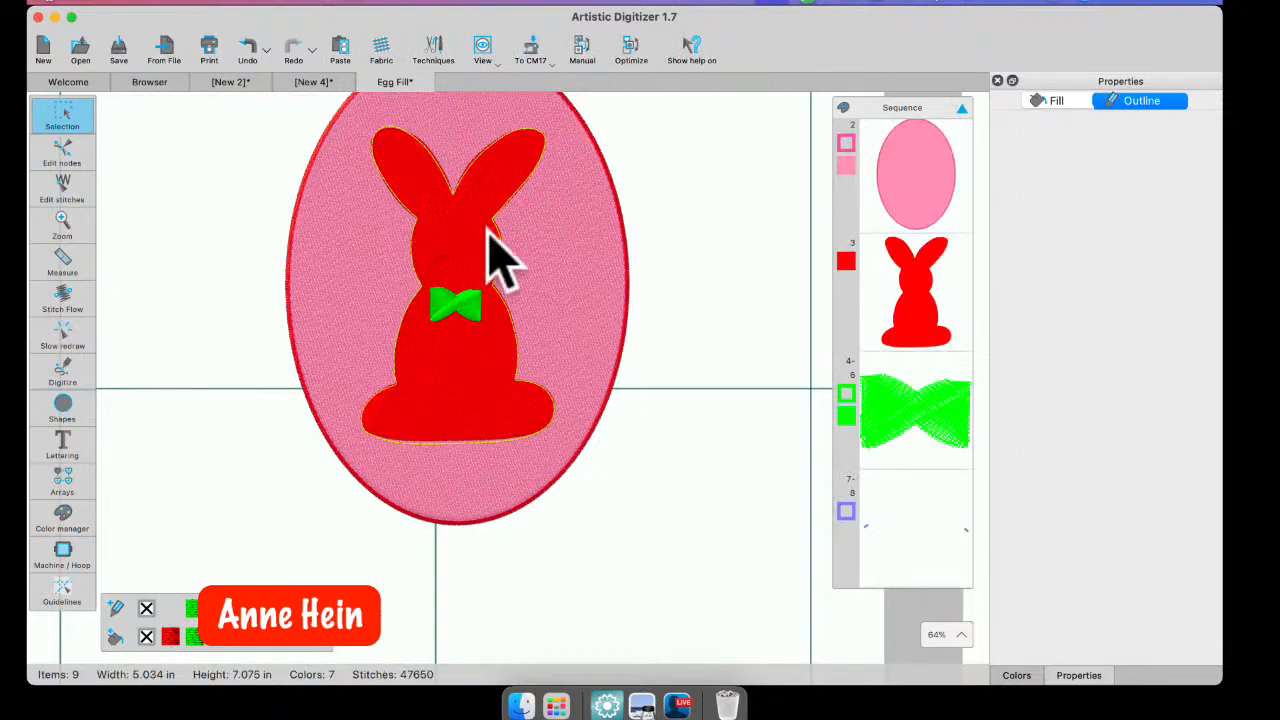
- Select the yellow running-stitch rabbit outline and move it about 4.1 in to the left, off the egg
left_click(453, 236)
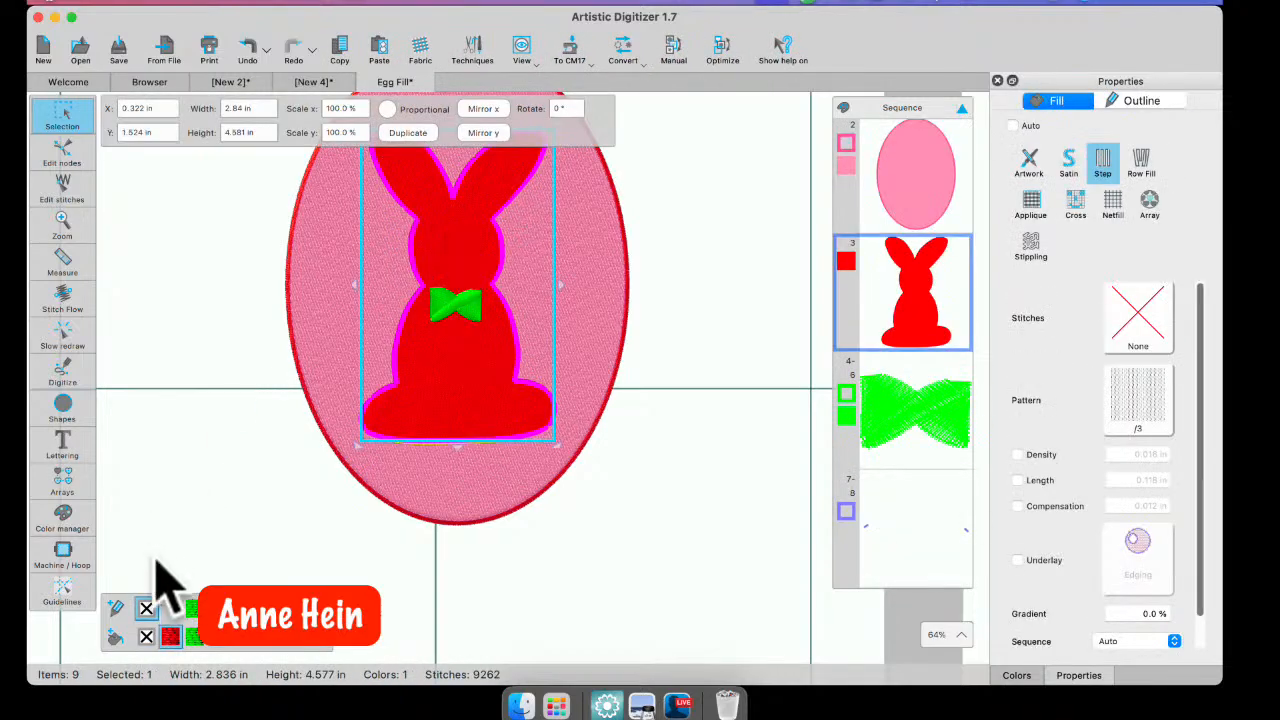
key("XF86AudioLowerVolume")
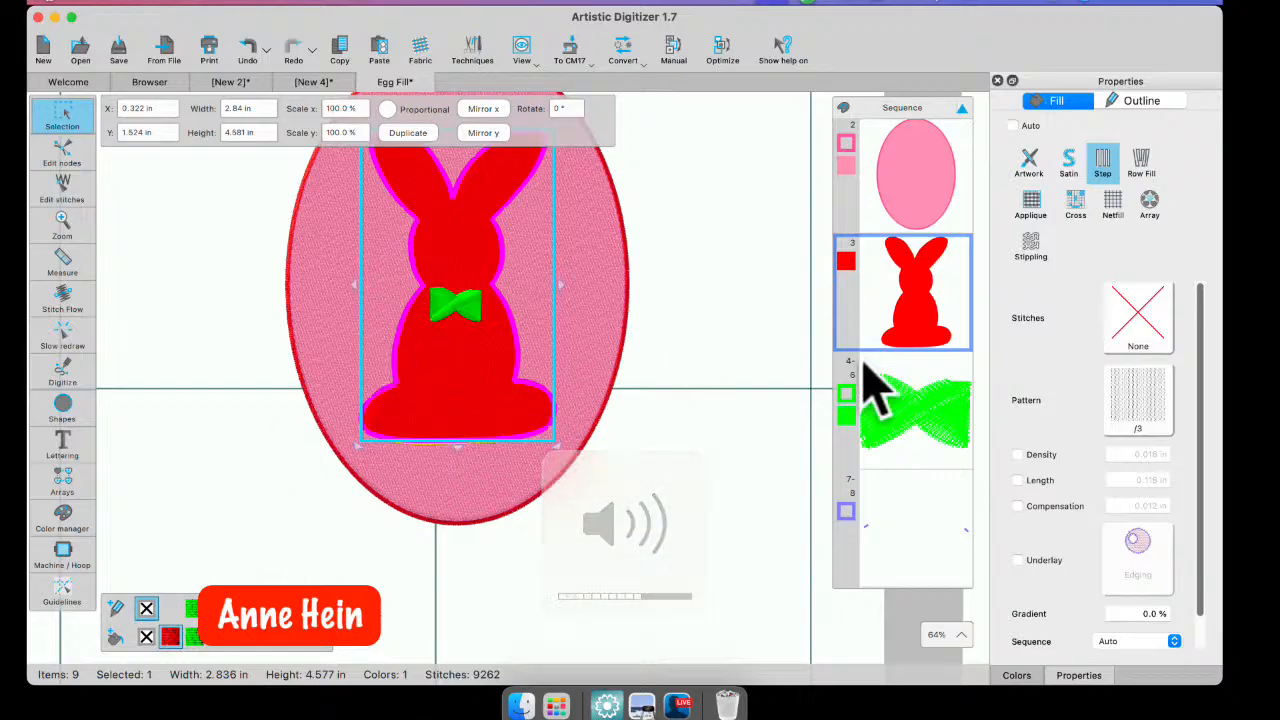
scroll(908, 386, "down", 3)
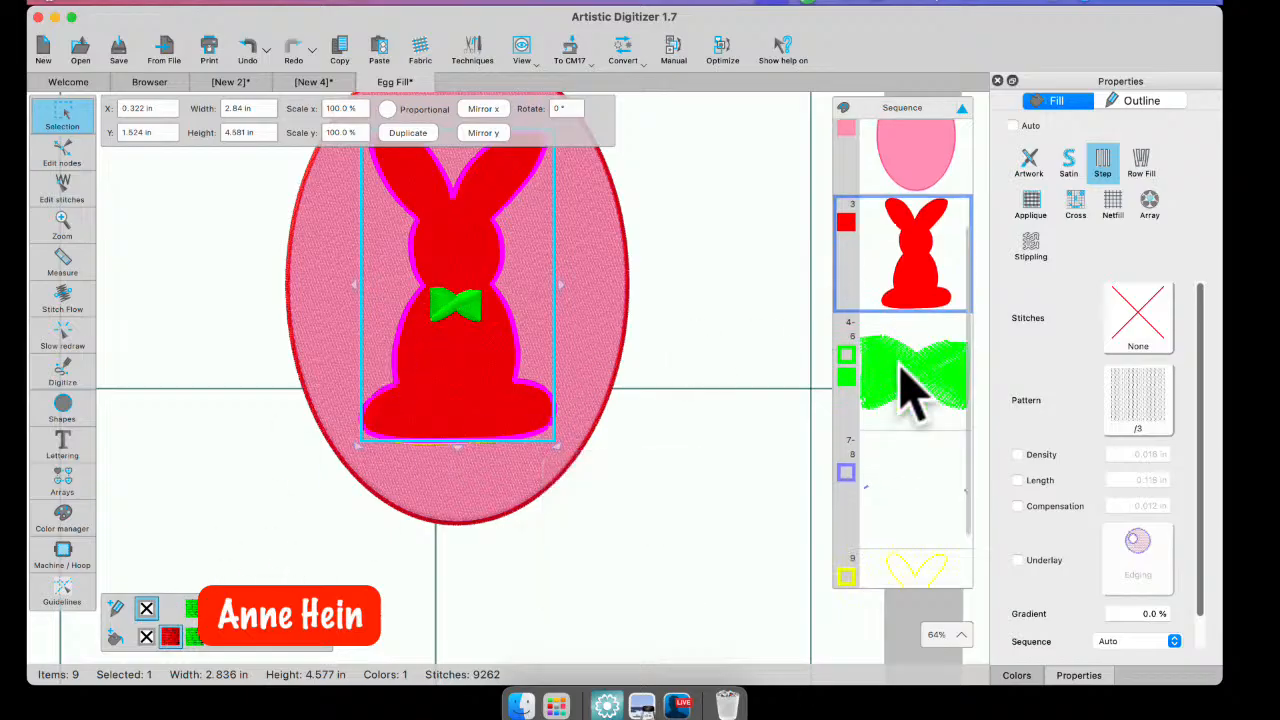
left_click(940, 552)
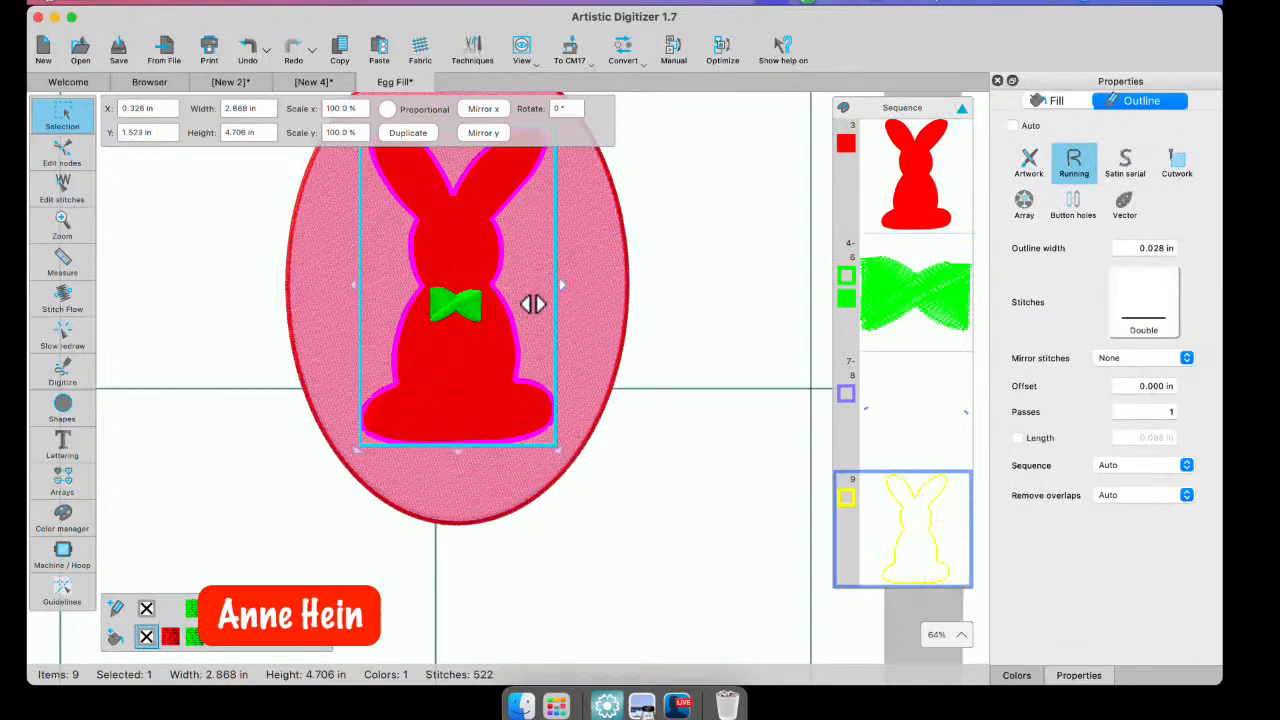
left_click_drag(525, 302, 243, 315)
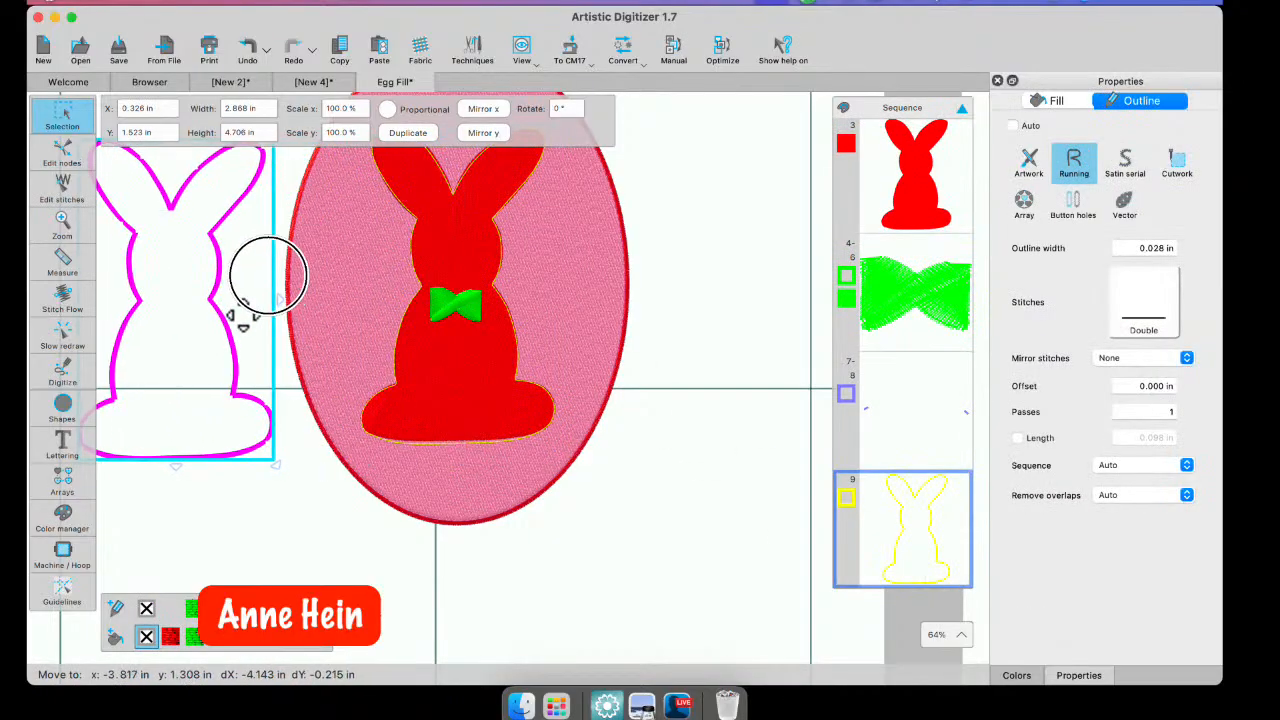
- Delete the yellow running-stitch rabbit outline that sits beside the egg
left_click(147, 512)
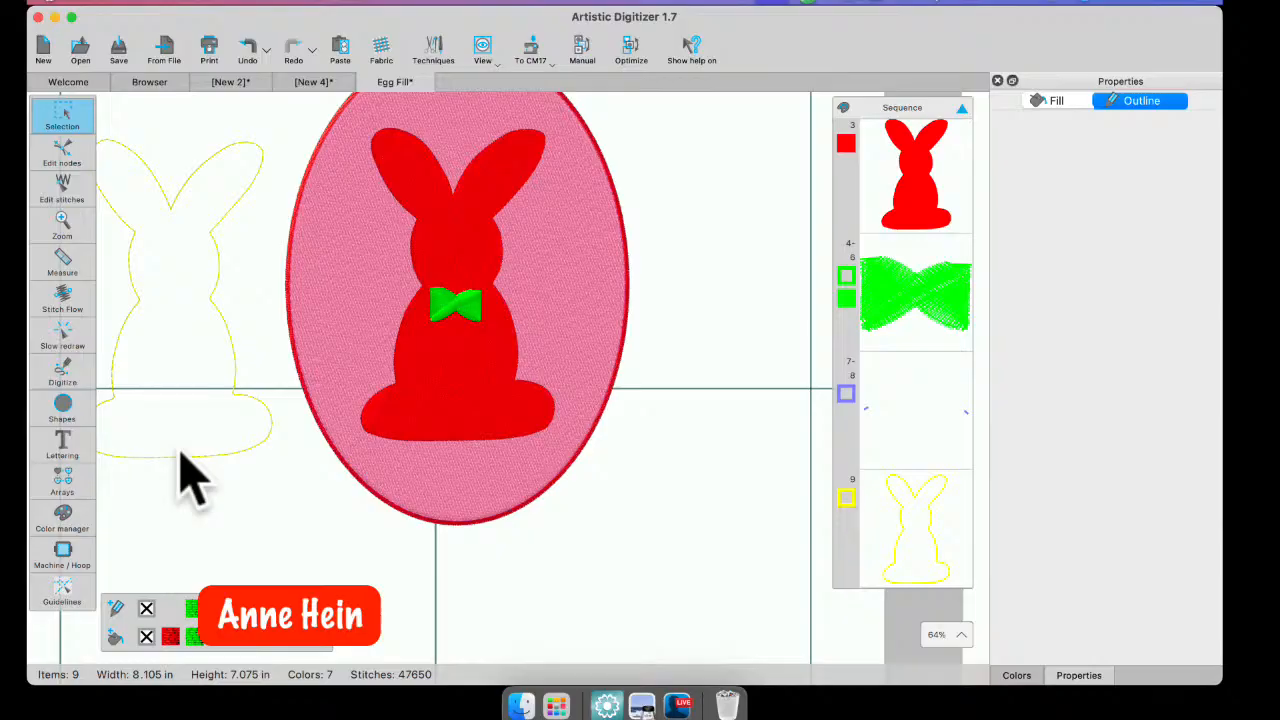
scroll(180, 477, "left", 5)
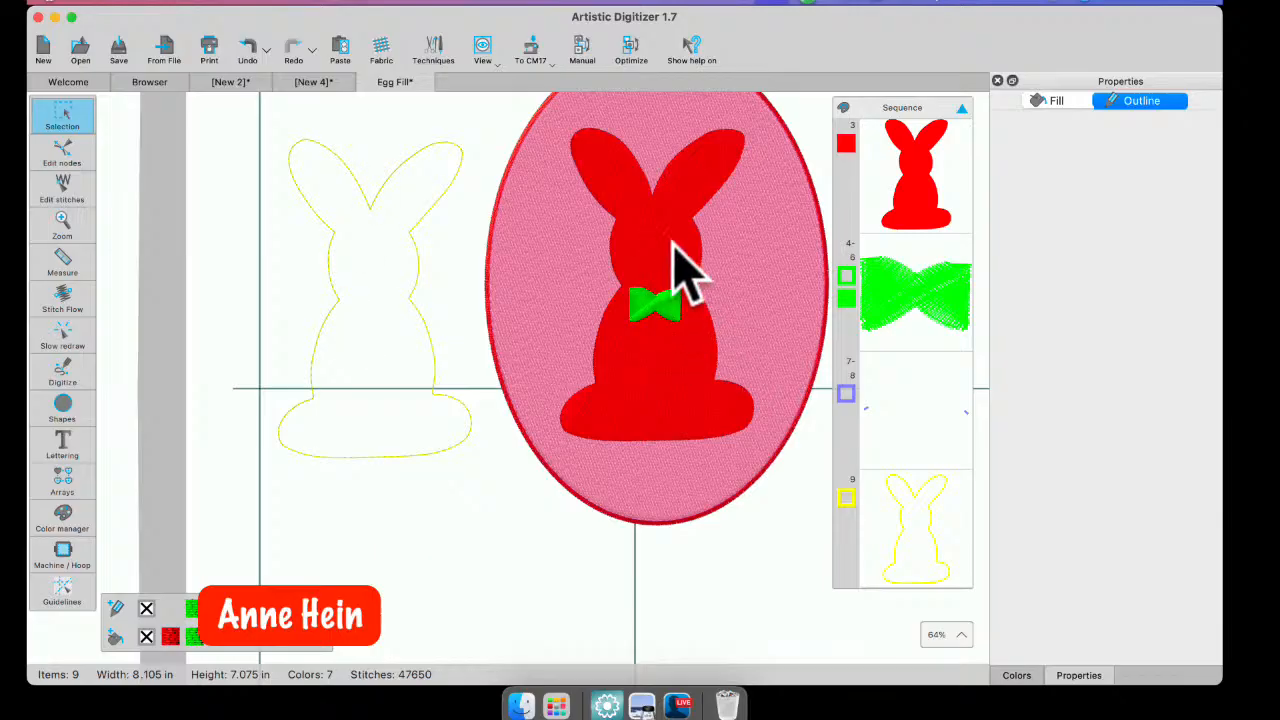
left_click(440, 456)
key("Delete")
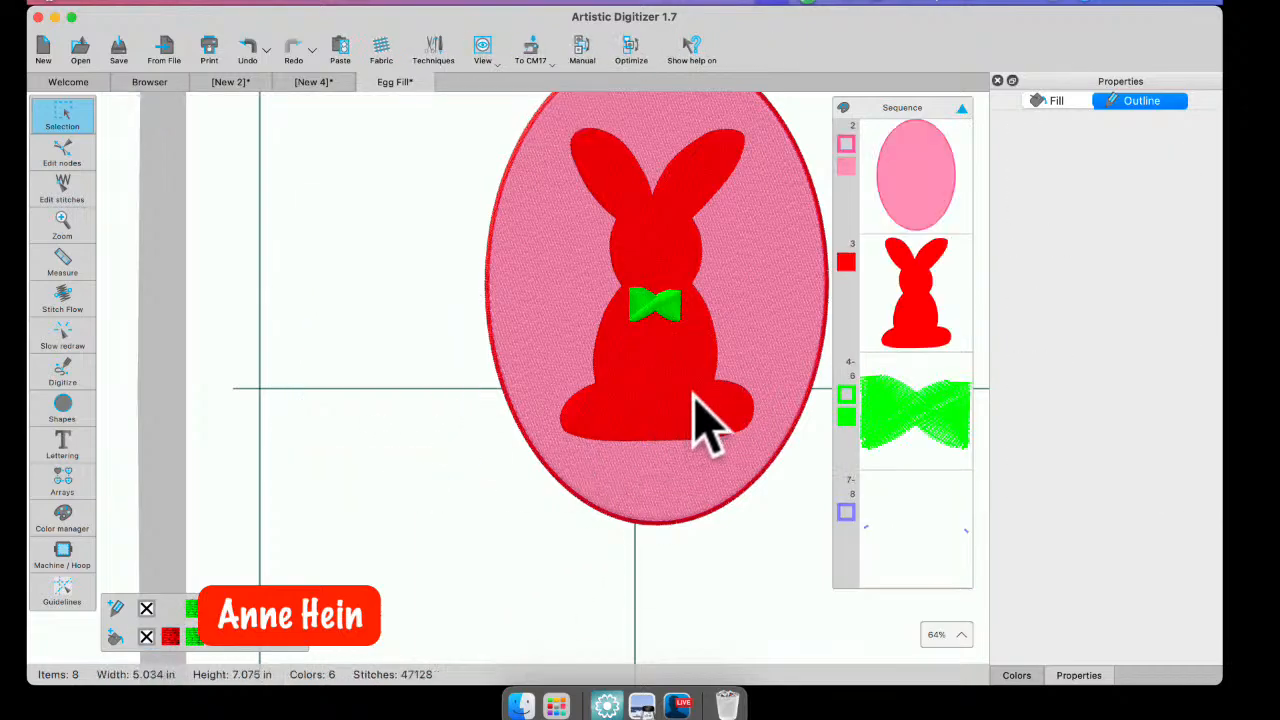
- Recolor the red rabbit body fill with the JANOME thread color 209 Pale Violet
left_click(662, 300)
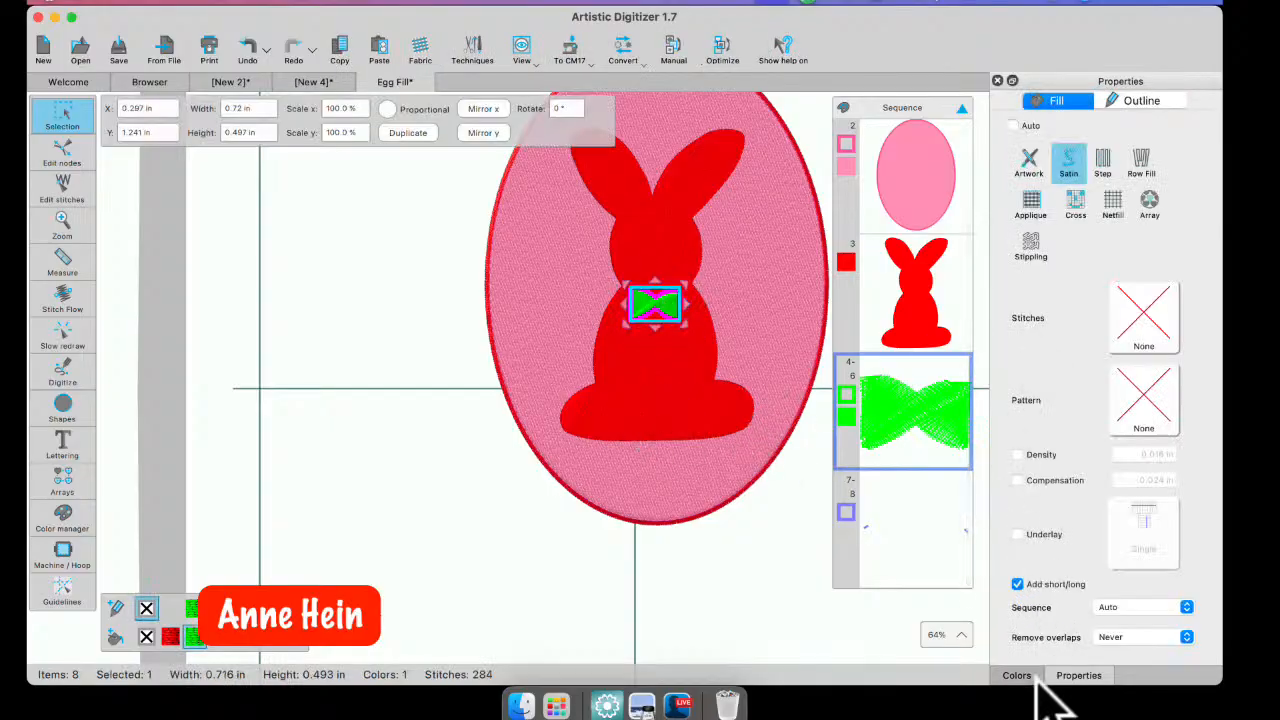
left_click(648, 414)
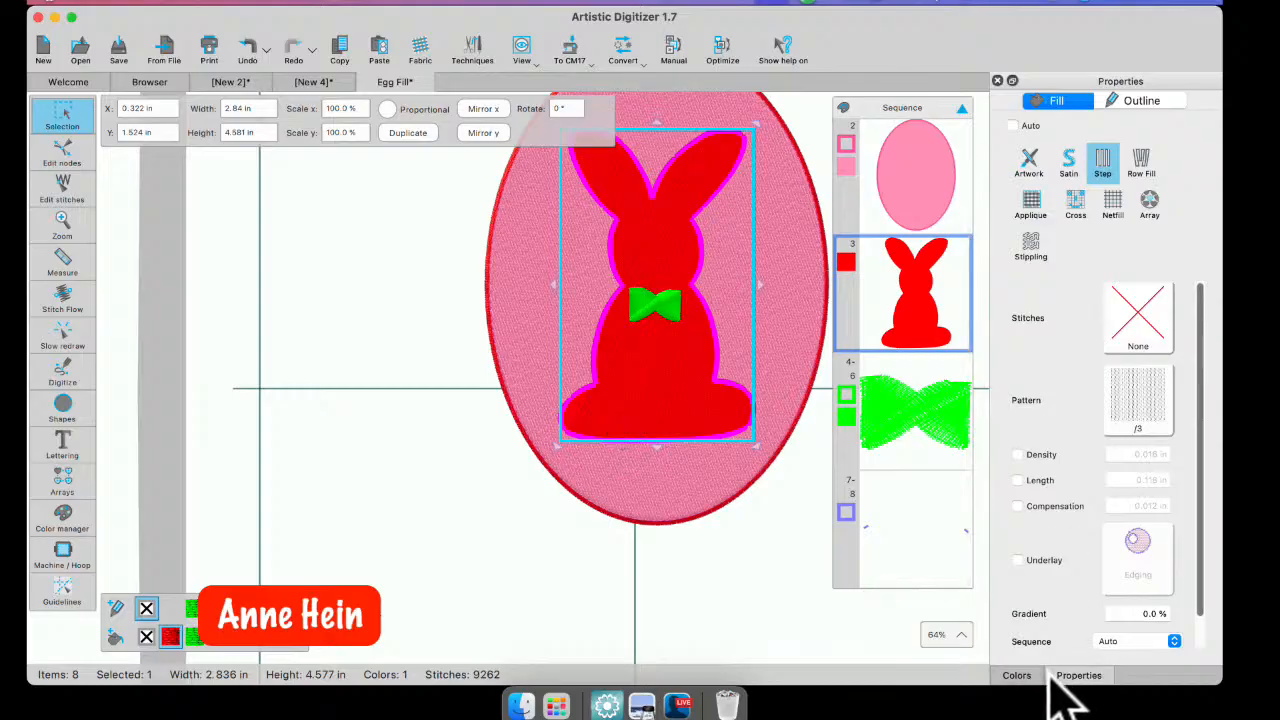
left_click(1015, 675)
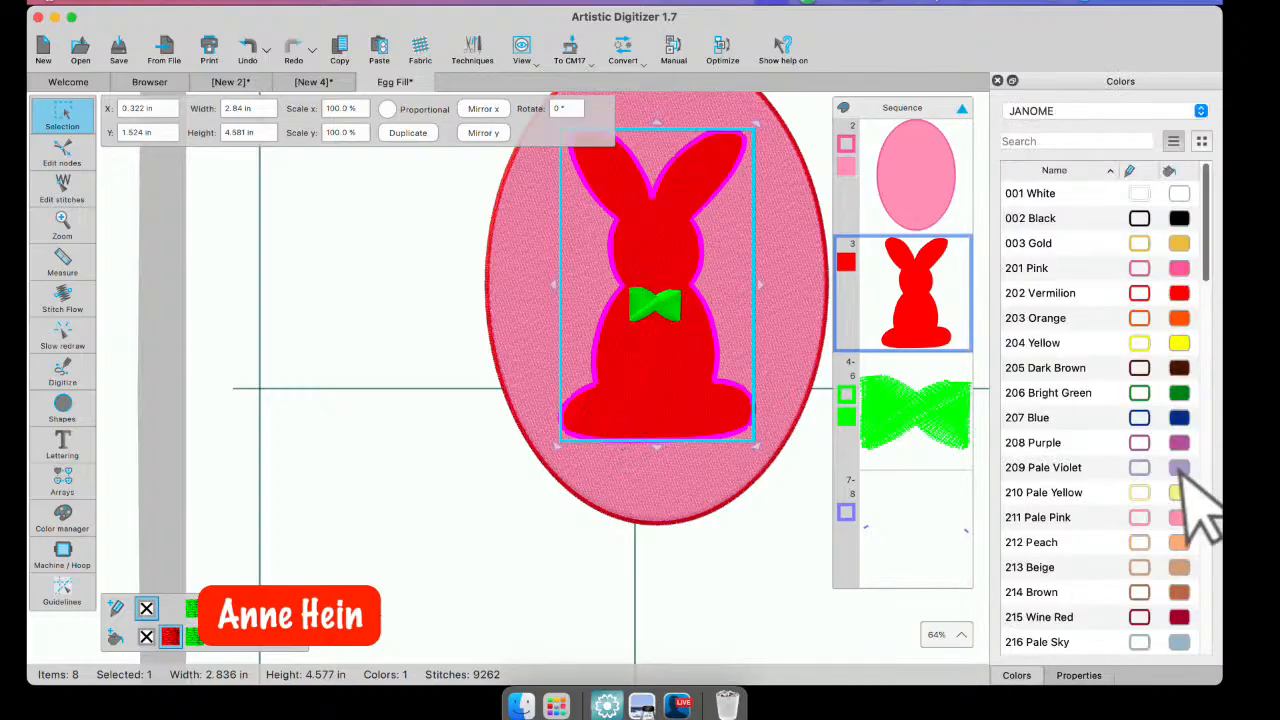
left_click(1179, 467)
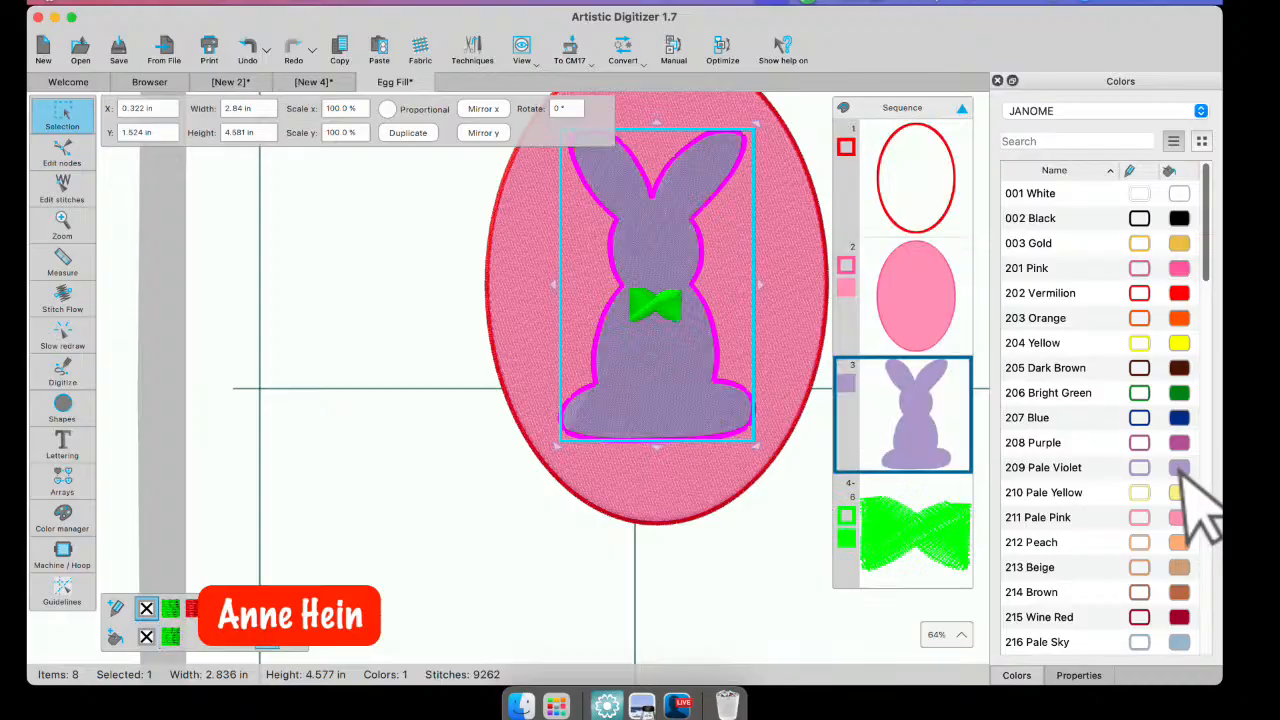
- Recolor both the fill and the outlines of the rabbit's green bow tie with thread color 210 Pale Yellow
left_click(940, 535)
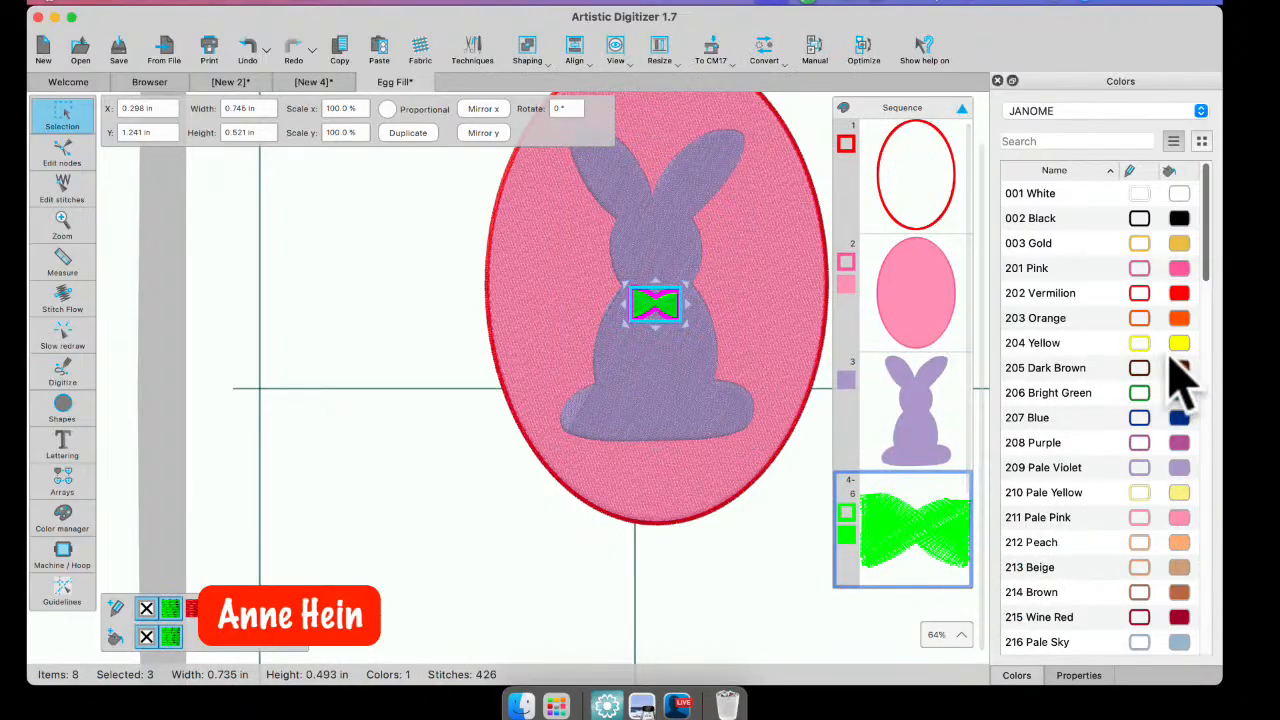
left_click(1180, 493)
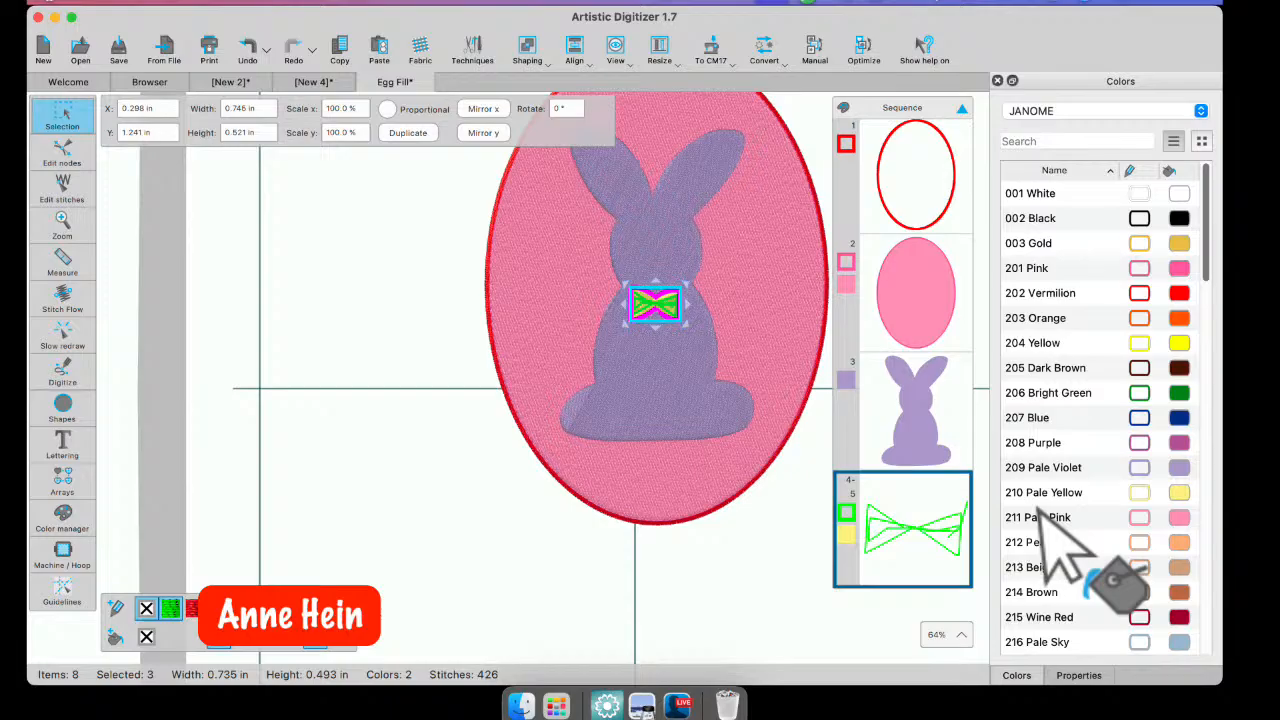
left_click(788, 582)
left_click(940, 552)
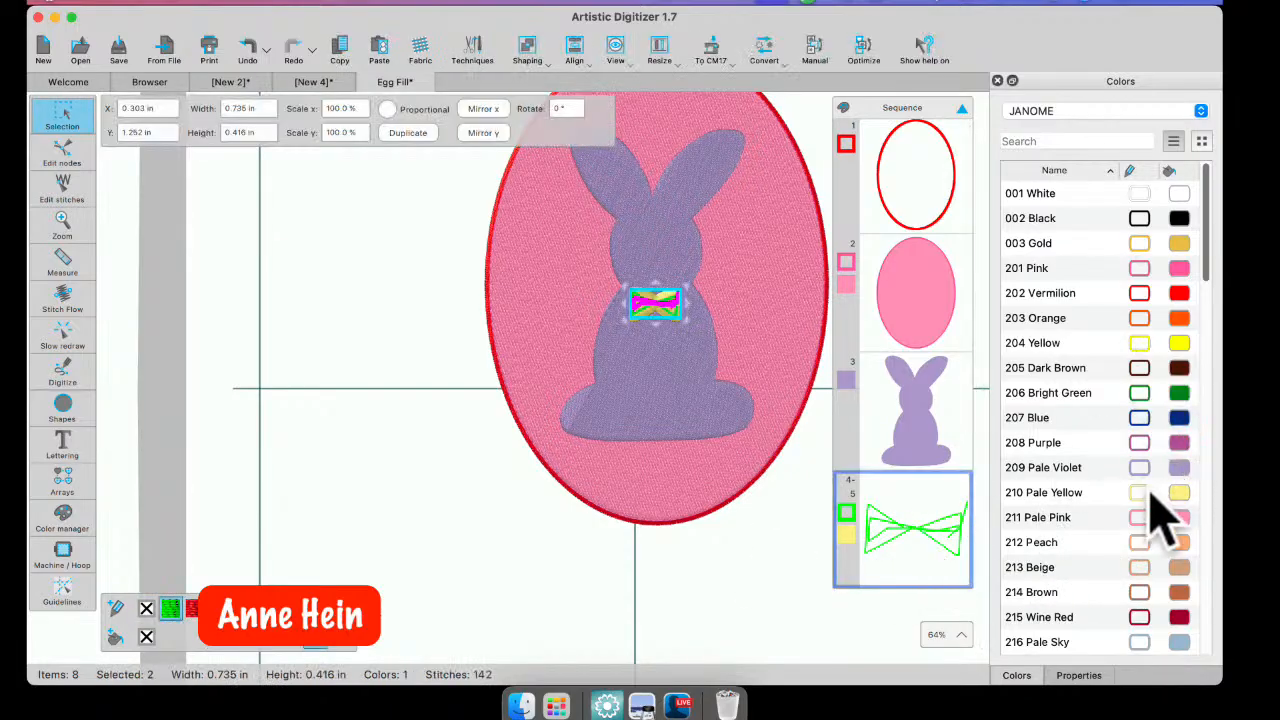
left_click(1180, 493)
left_click(790, 590)
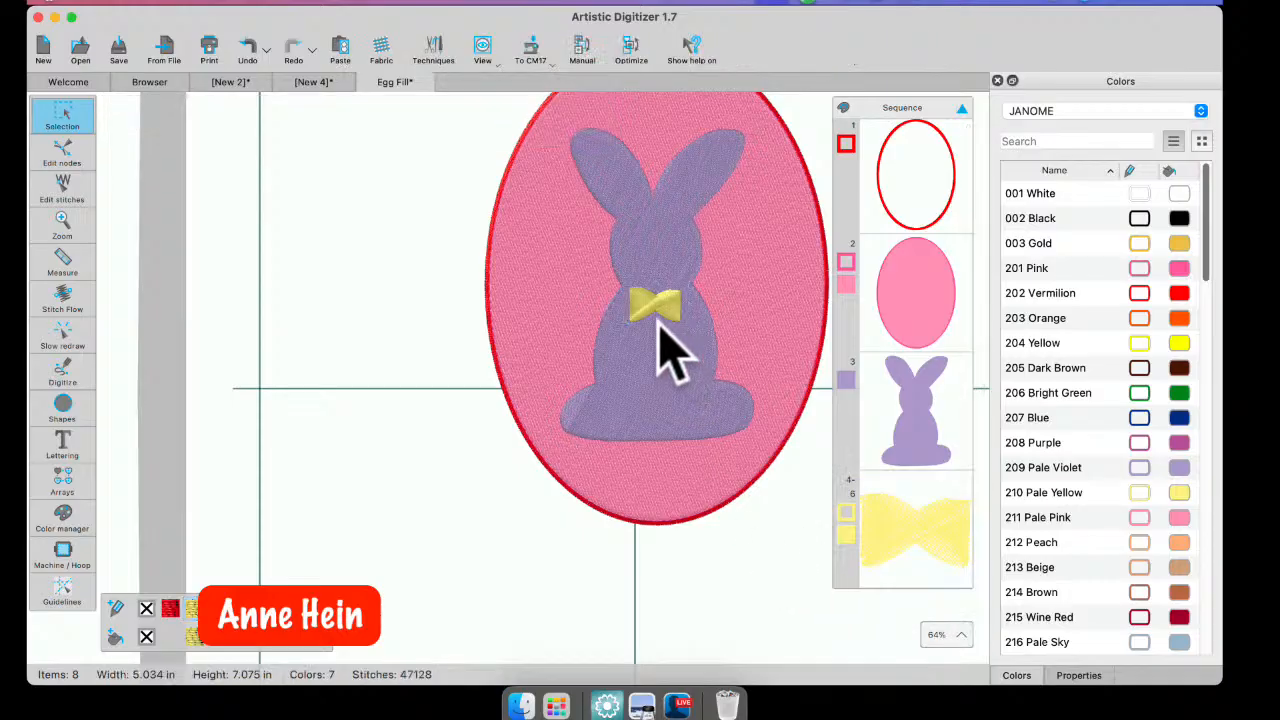
- Examine the recolored rabbit and bow tie against the pink egg
scroll(670, 345, "down", 2)
scroll(670, 350, "up", 3)
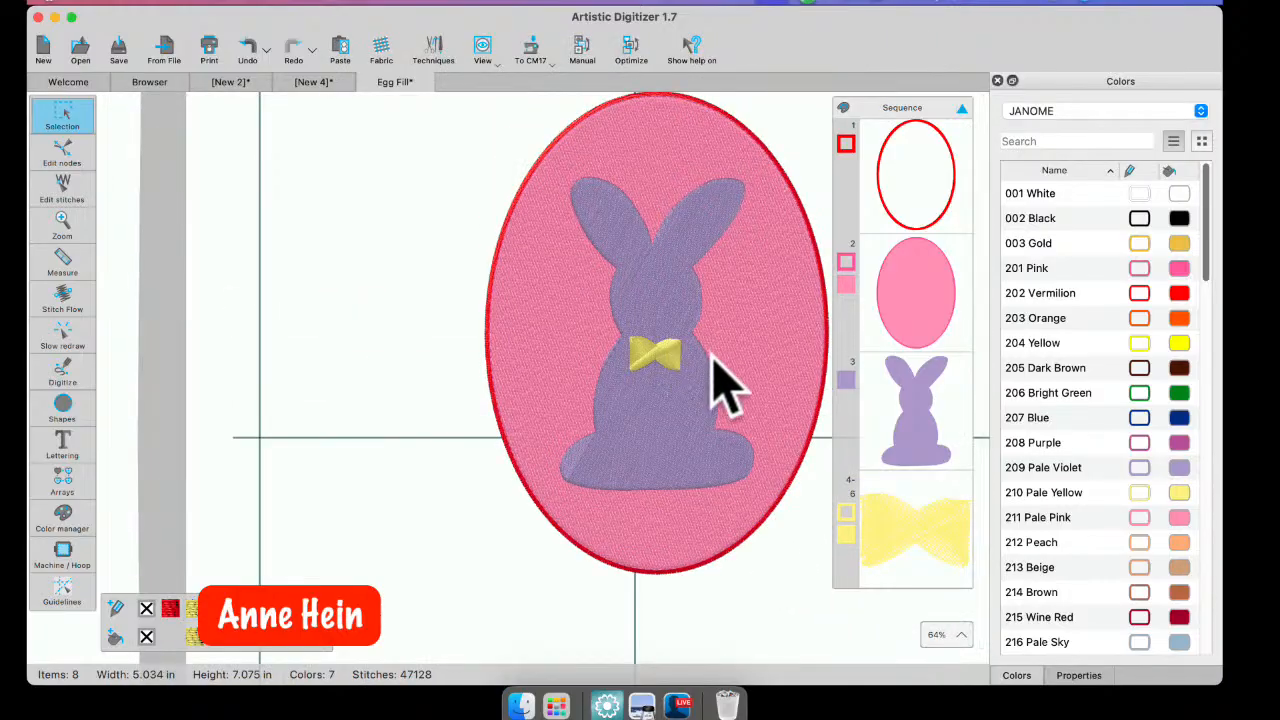
scroll(712, 358, "right", 1)
scroll(656, 349, "right", 1)
scroll(652, 350, "up", 4)
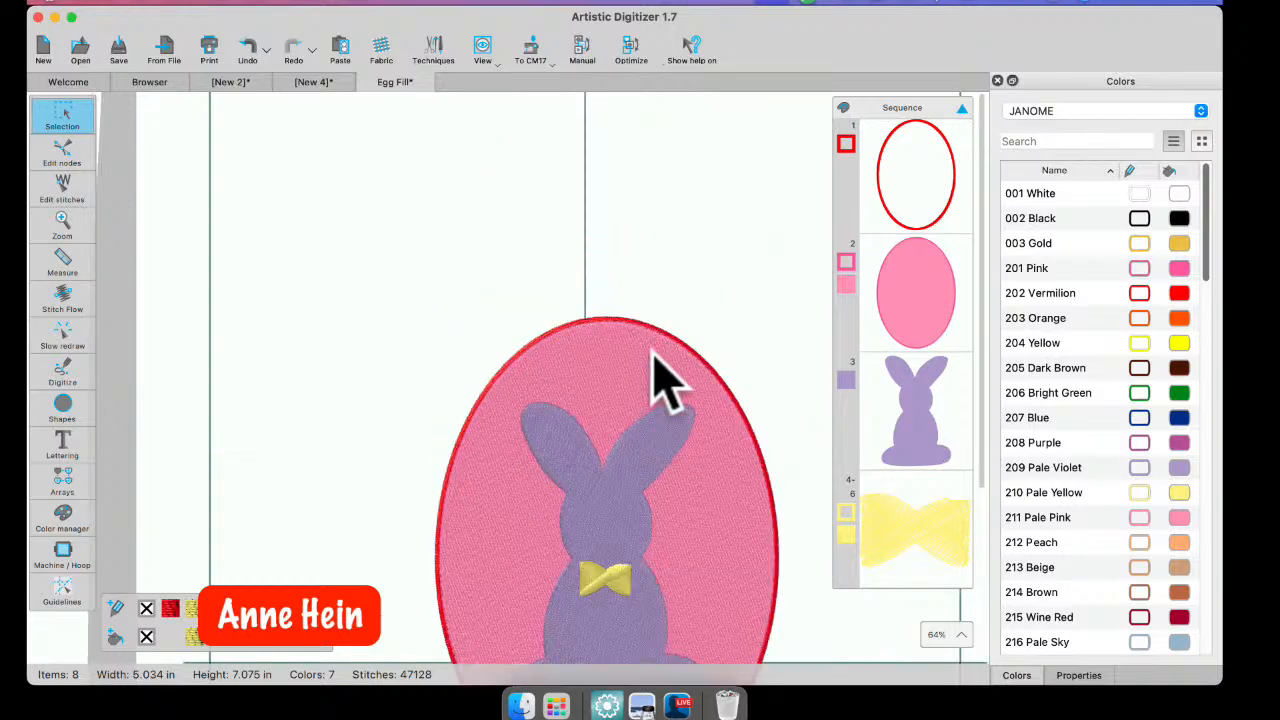
scroll(652, 351, "up", 1)
scroll(652, 351, "down", 1)
scroll(652, 351, "up", 1)
scroll(652, 351, "down", 1)
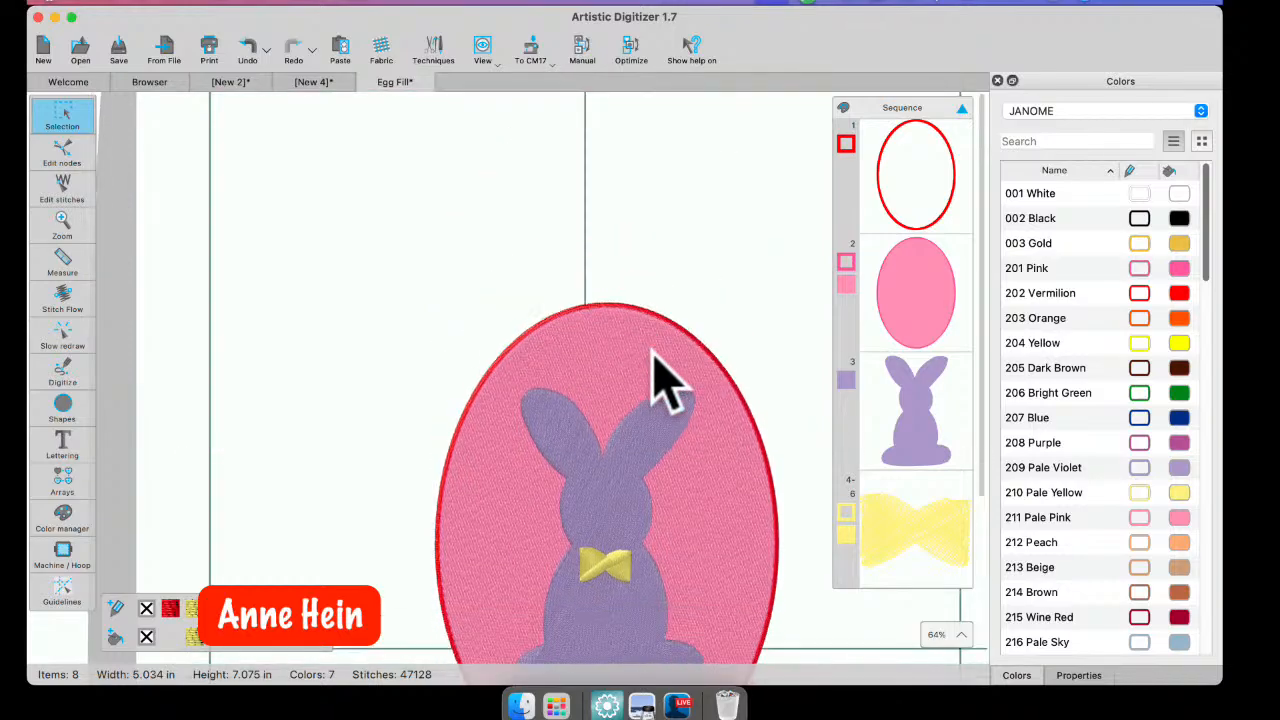
scroll(652, 351, "down", 2)
scroll(652, 351, "down", 1)
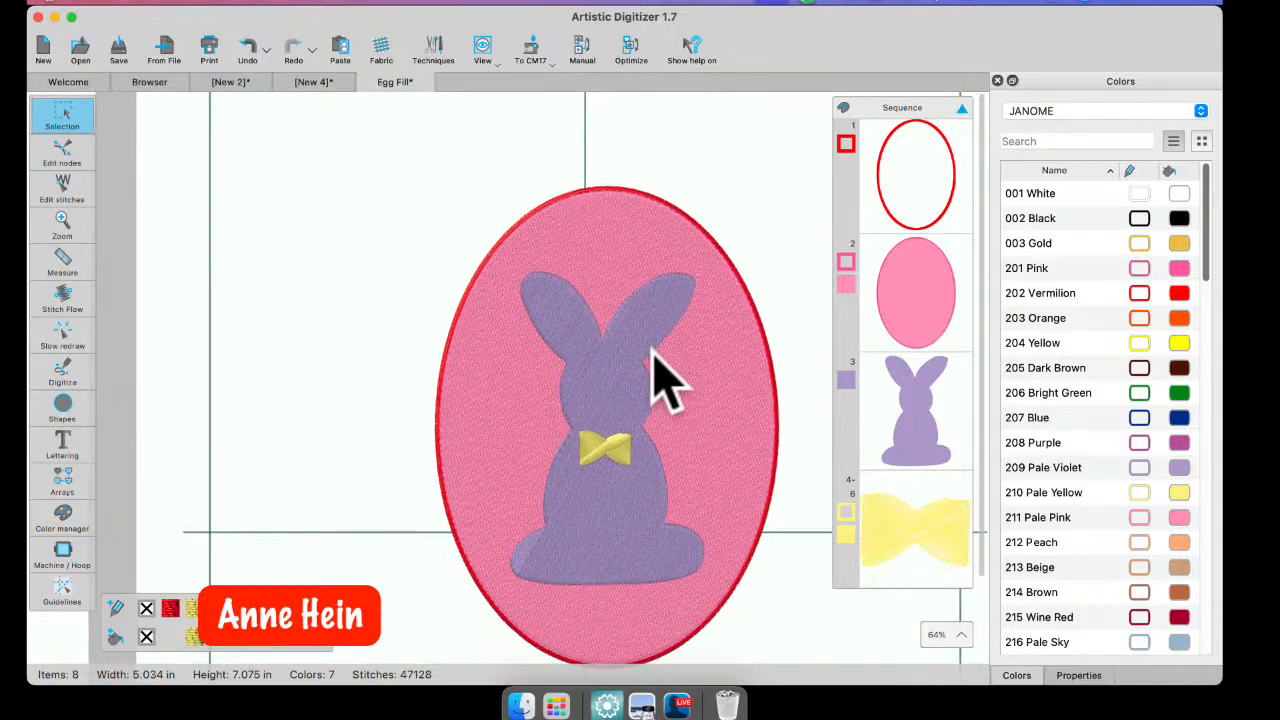
- Select the whole egg and rabbit design and shrink it proportionally to about 4.21 by 5.91 in
left_click_drag(386, 132, 750, 592)
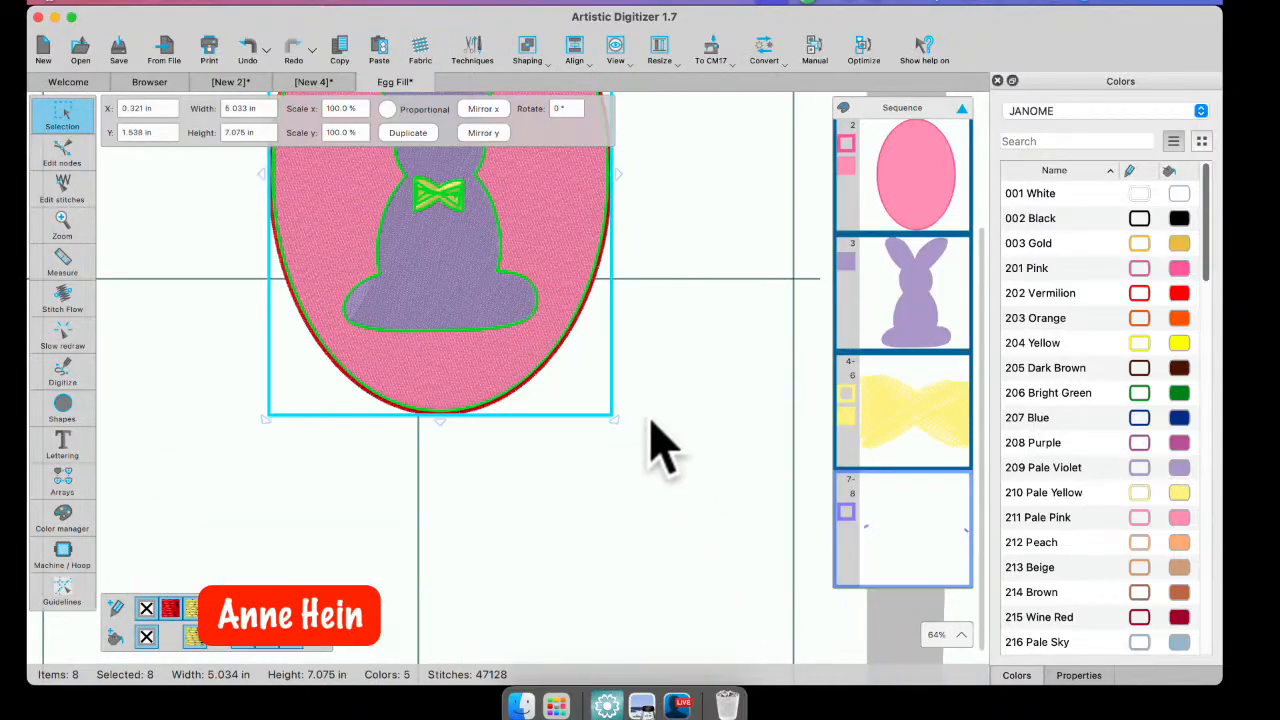
scroll(655, 428, "up", 5)
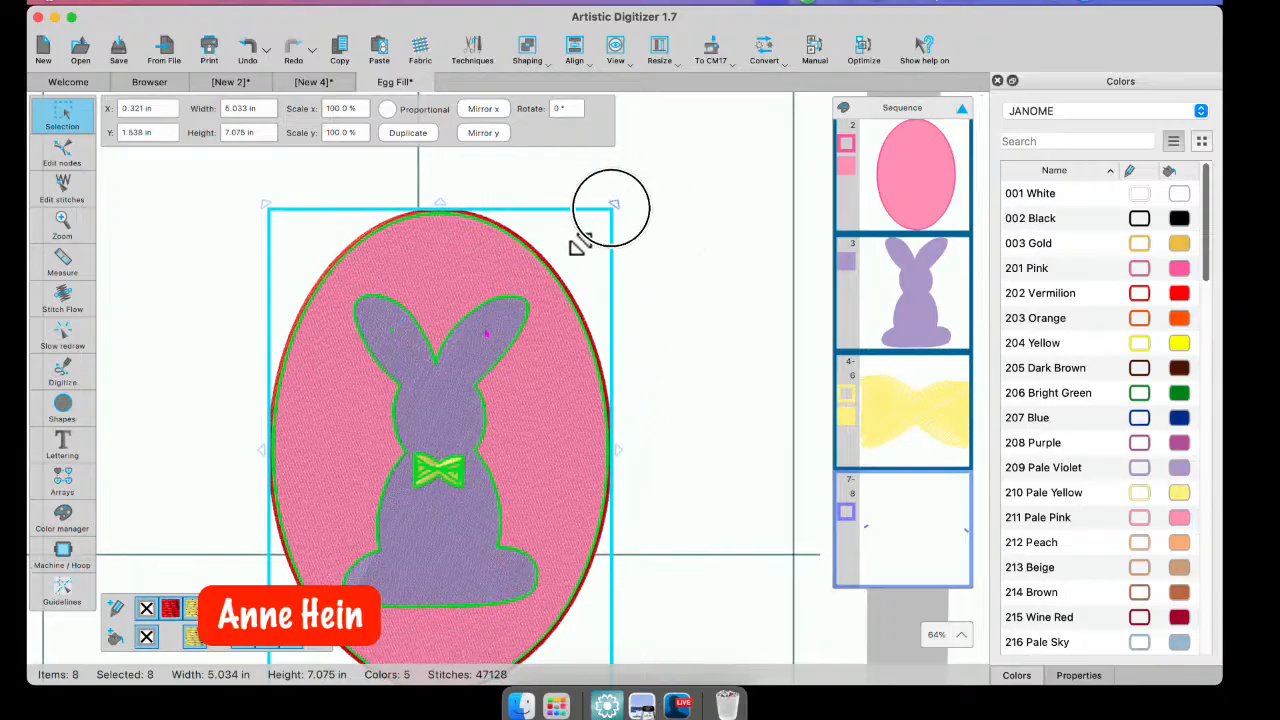
left_click_drag(611, 207, 541, 267)
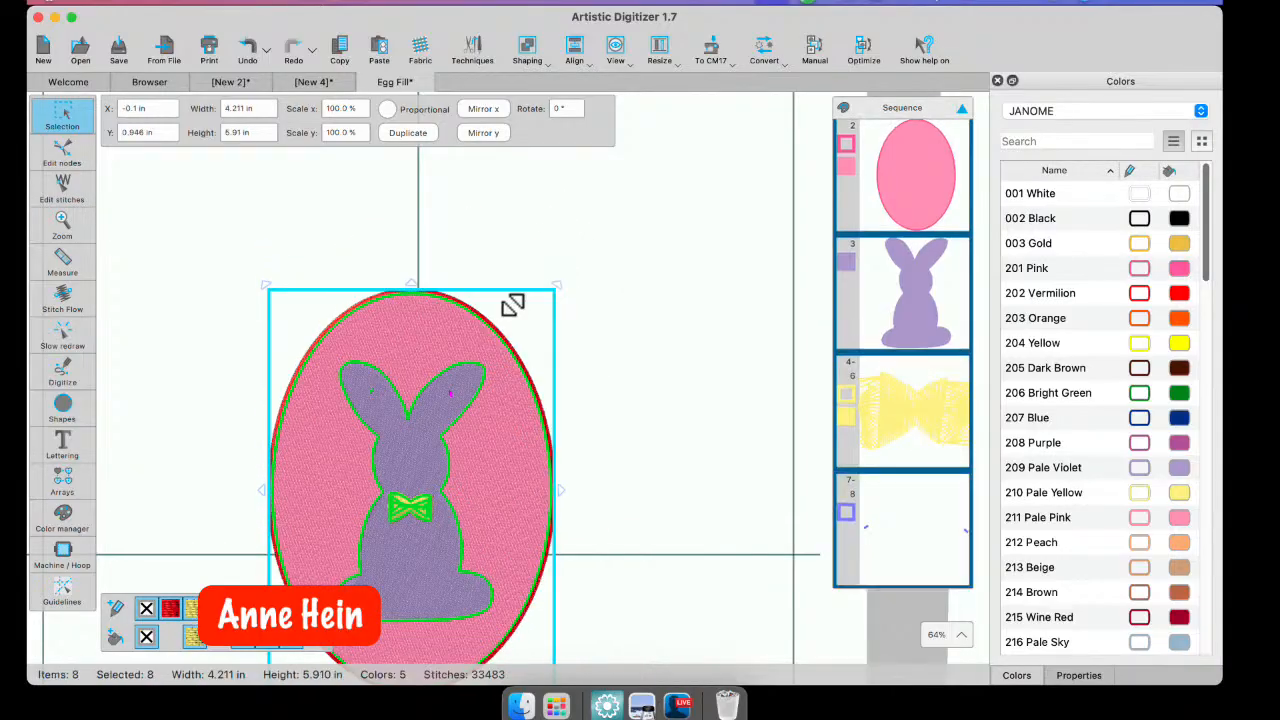
scroll(697, 305, "down", 3)
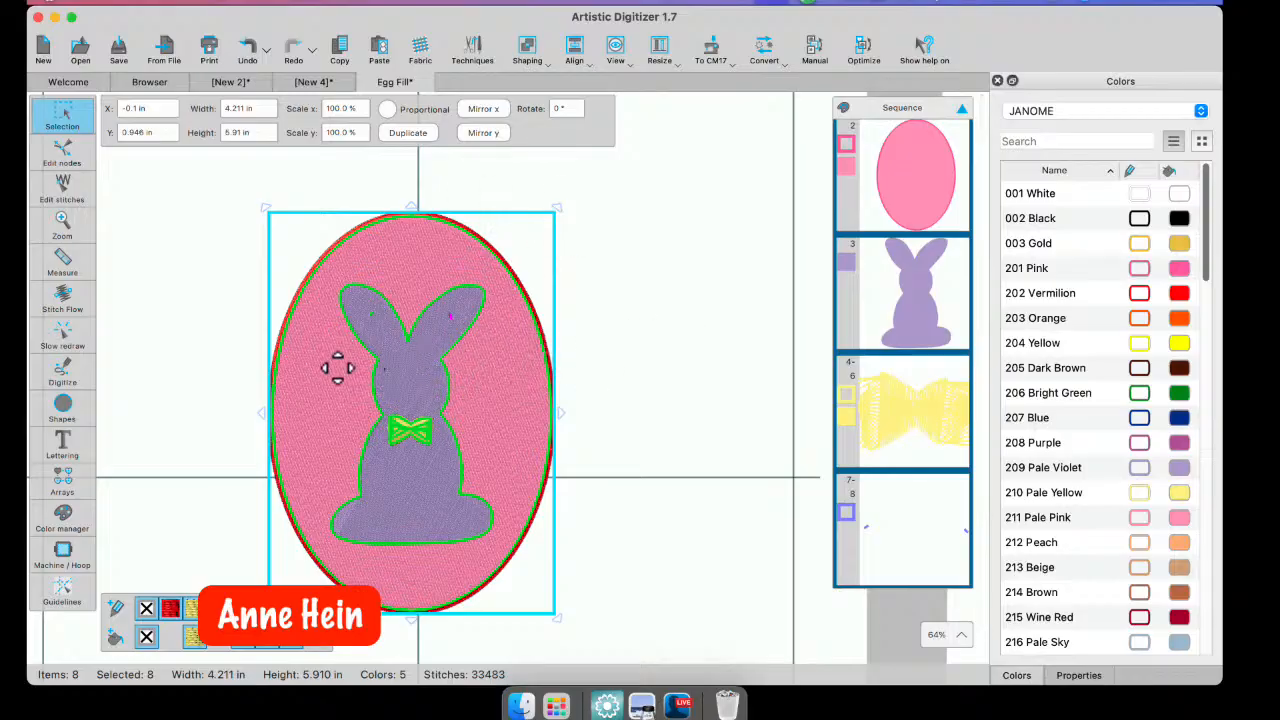
scroll(356, 403, "up", 3)
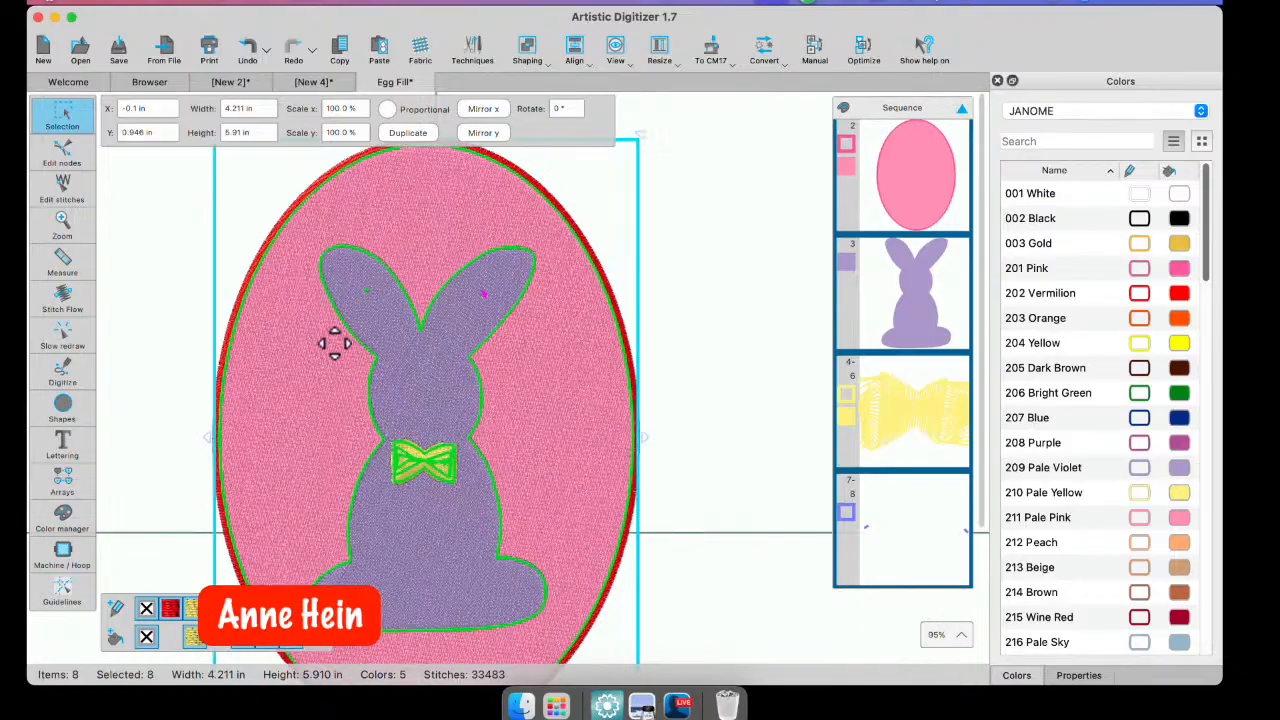
scroll(414, 355, "down", 3)
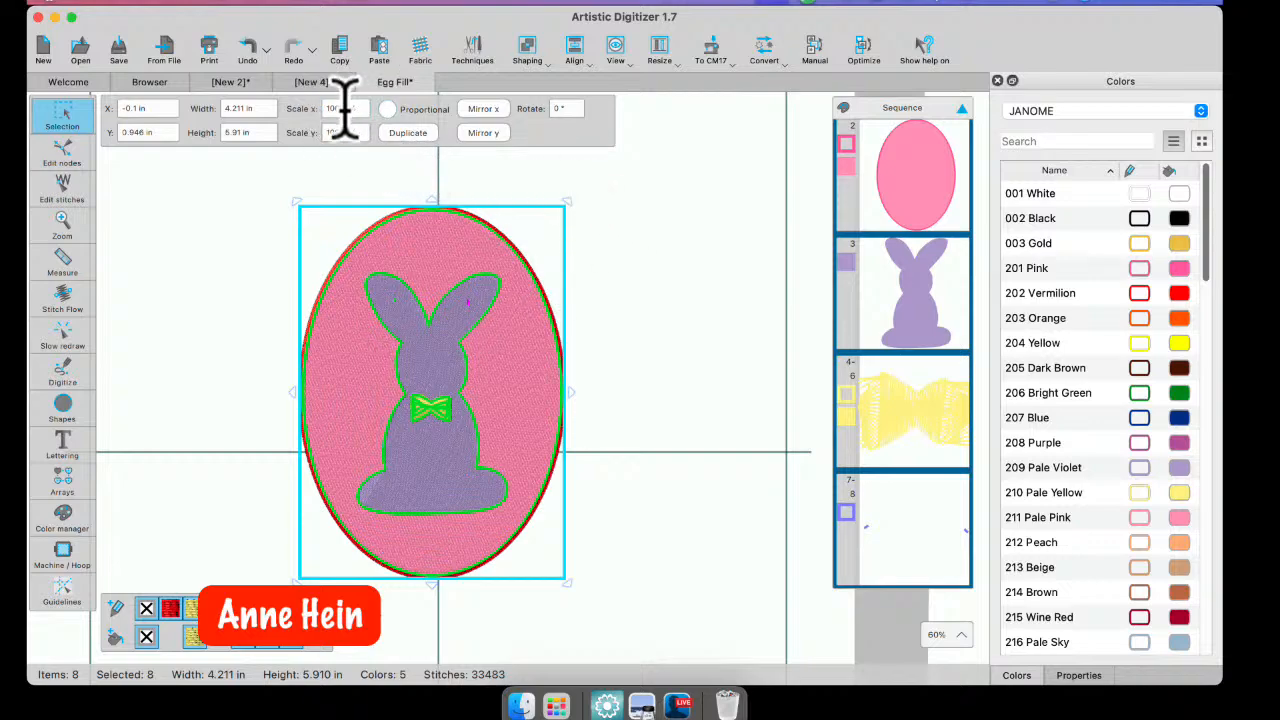
left_click(305, 172)
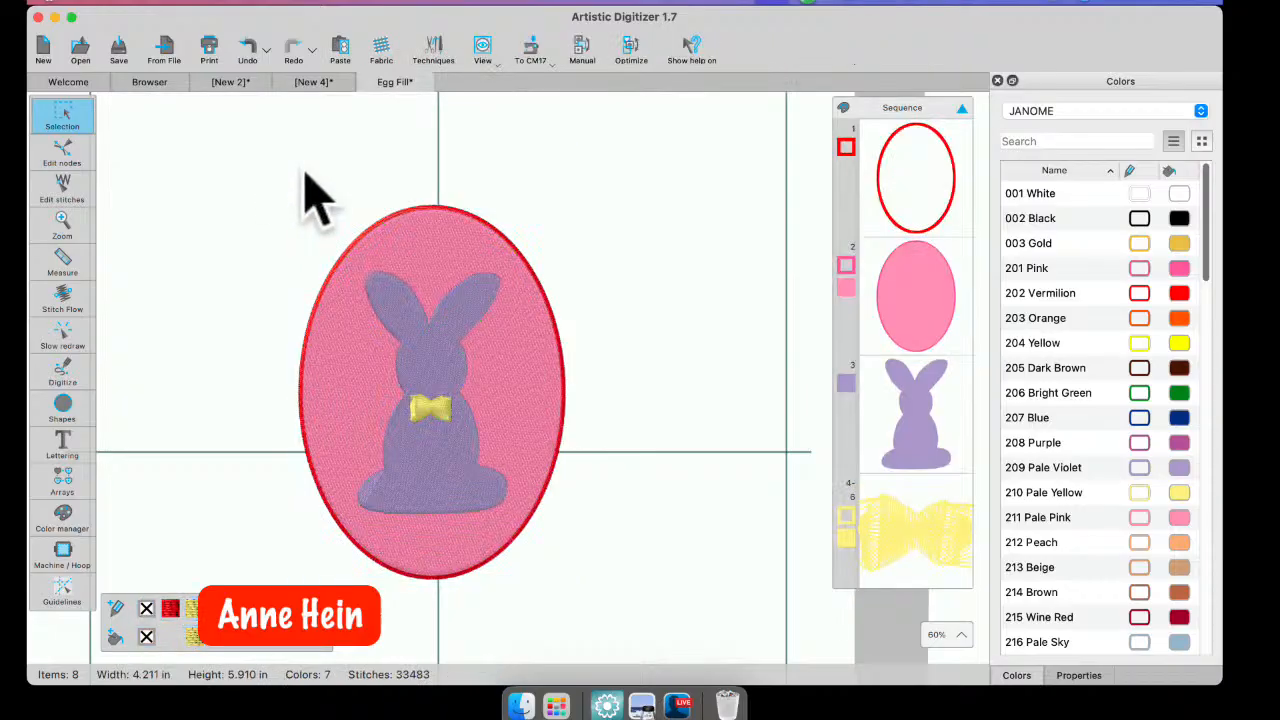
- Scale the entire egg and rabbit design proportionally to 80% and inspect its stitches up close
left_click(410, 290)
left_click(642, 225)
left_click_drag(234, 139, 495, 640)
left_click_drag(617, 640, 617, 640)
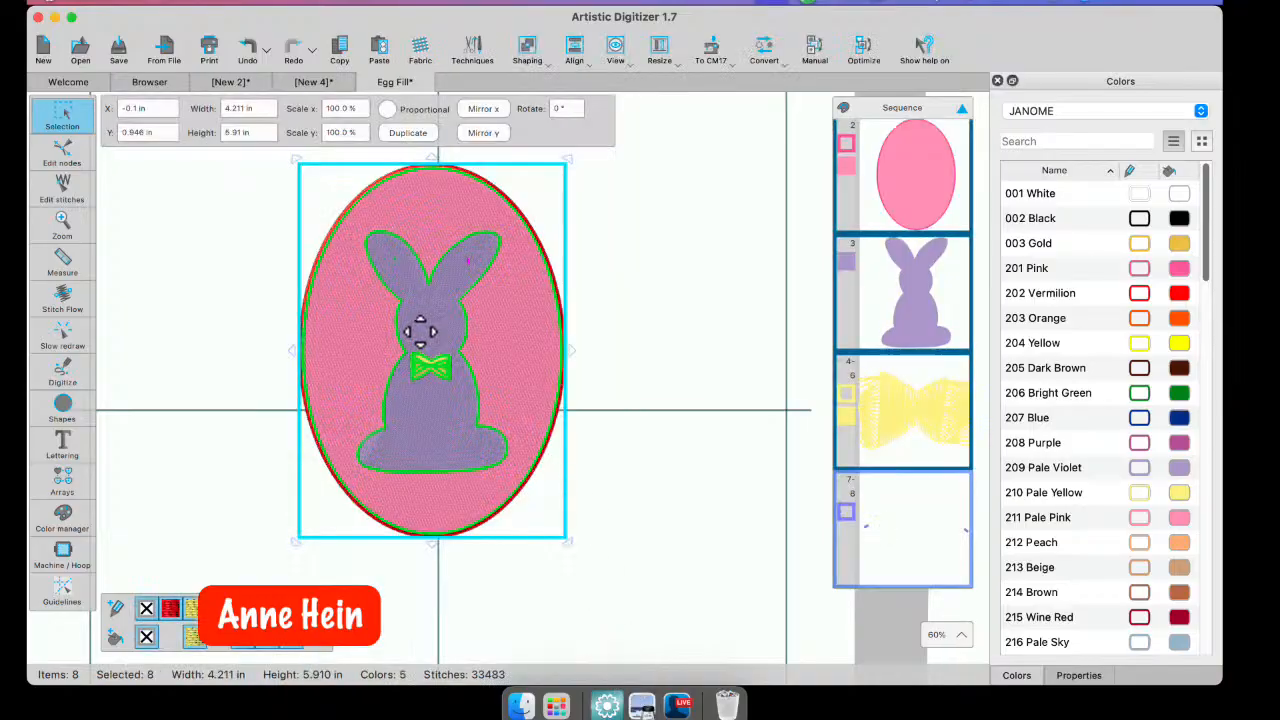
scroll(419, 329, "down", 1)
double_click(354, 110)
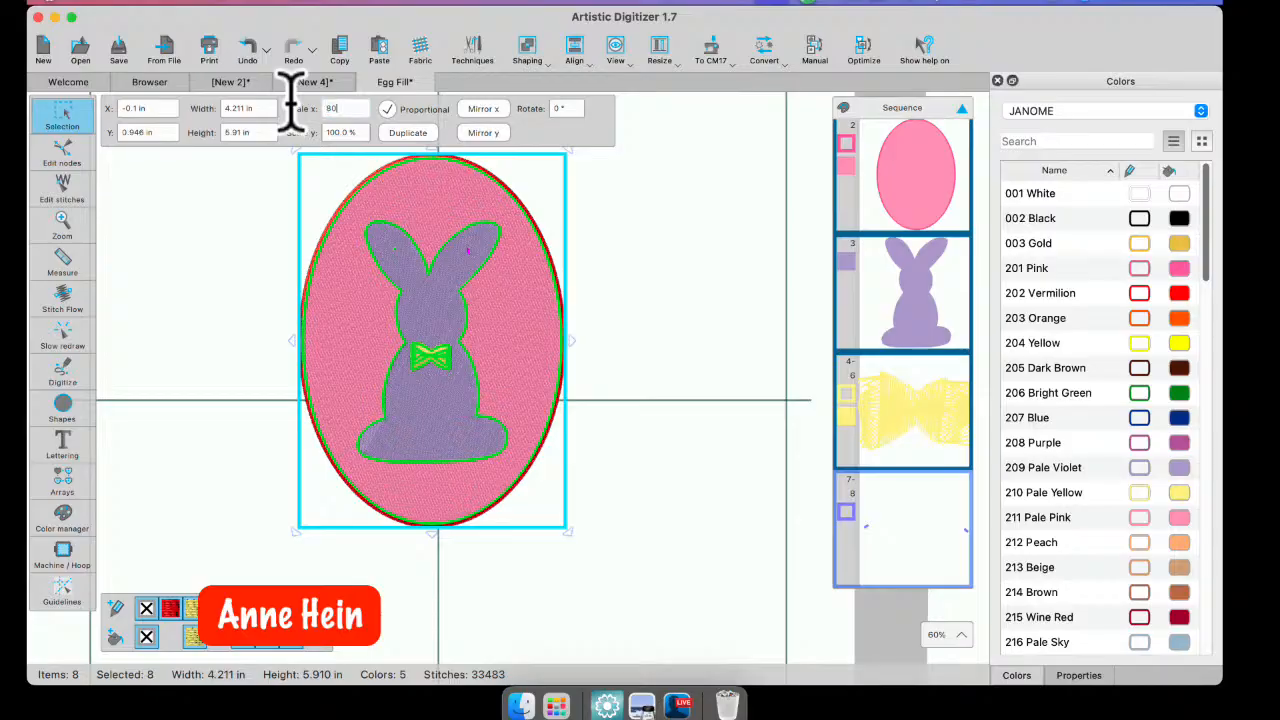
key("Return")
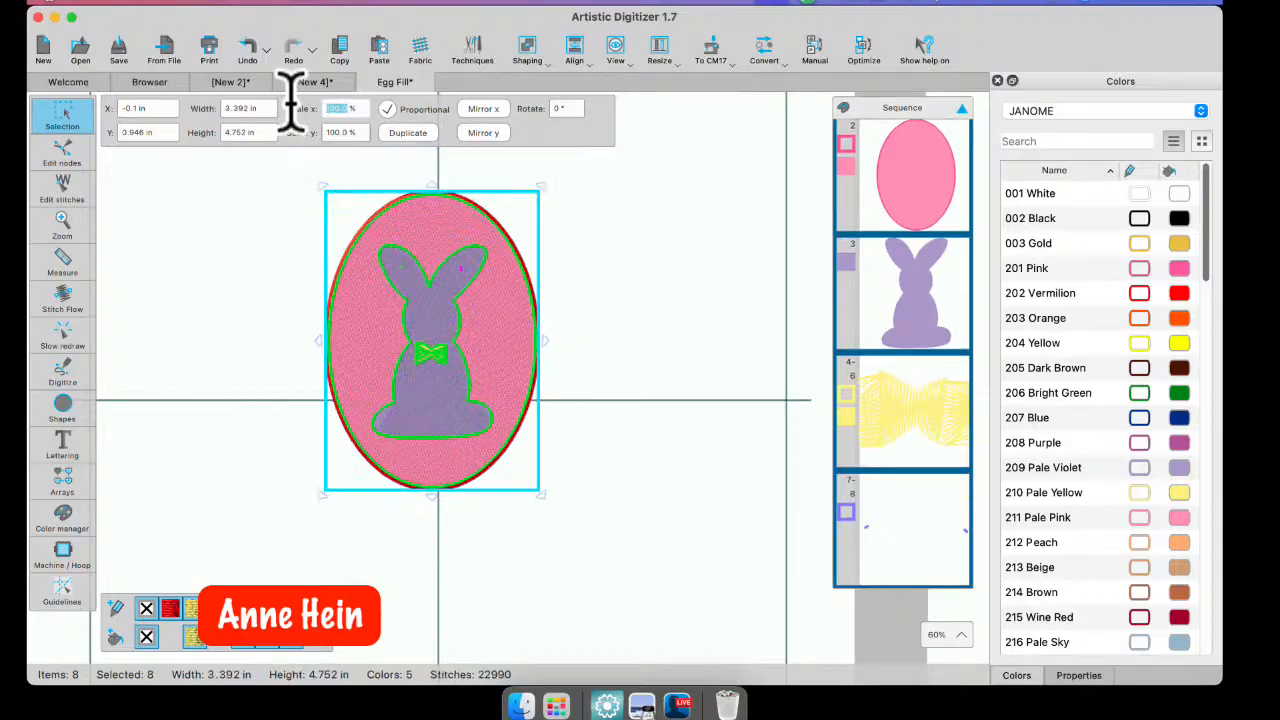
left_click(585, 378)
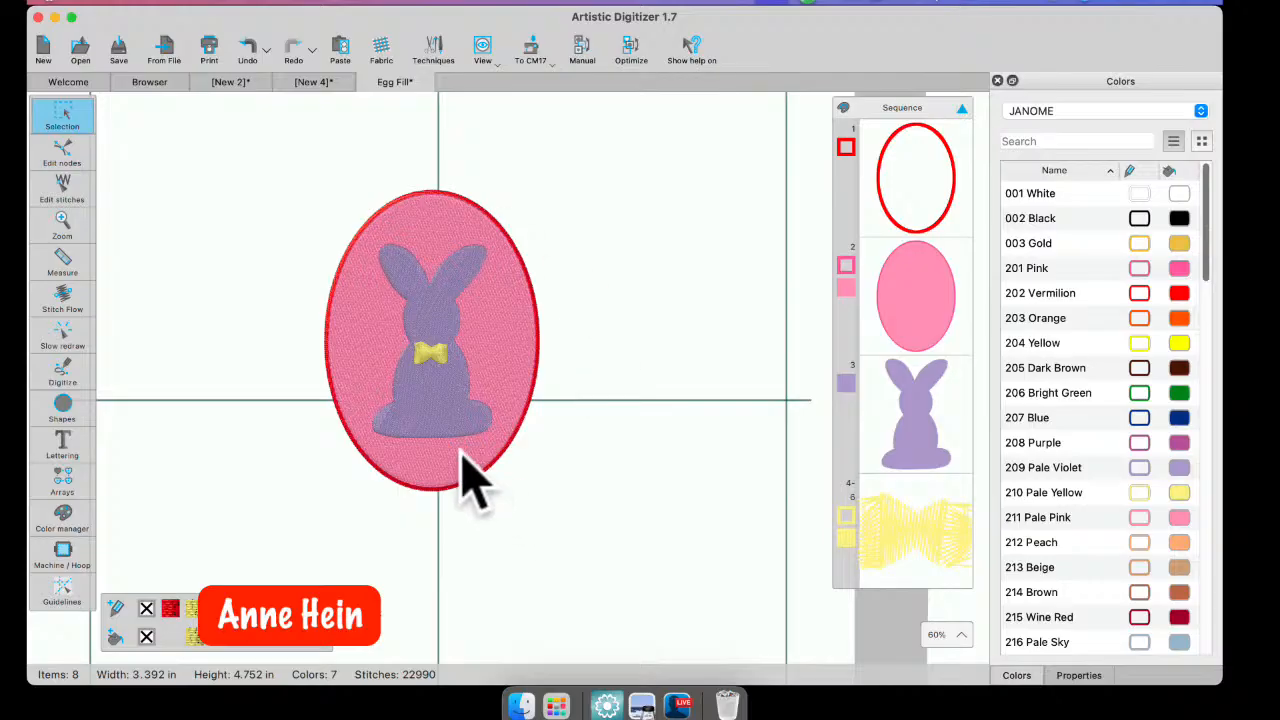
scroll(425, 305, "up", 2)
scroll(425, 305, "up", 5)
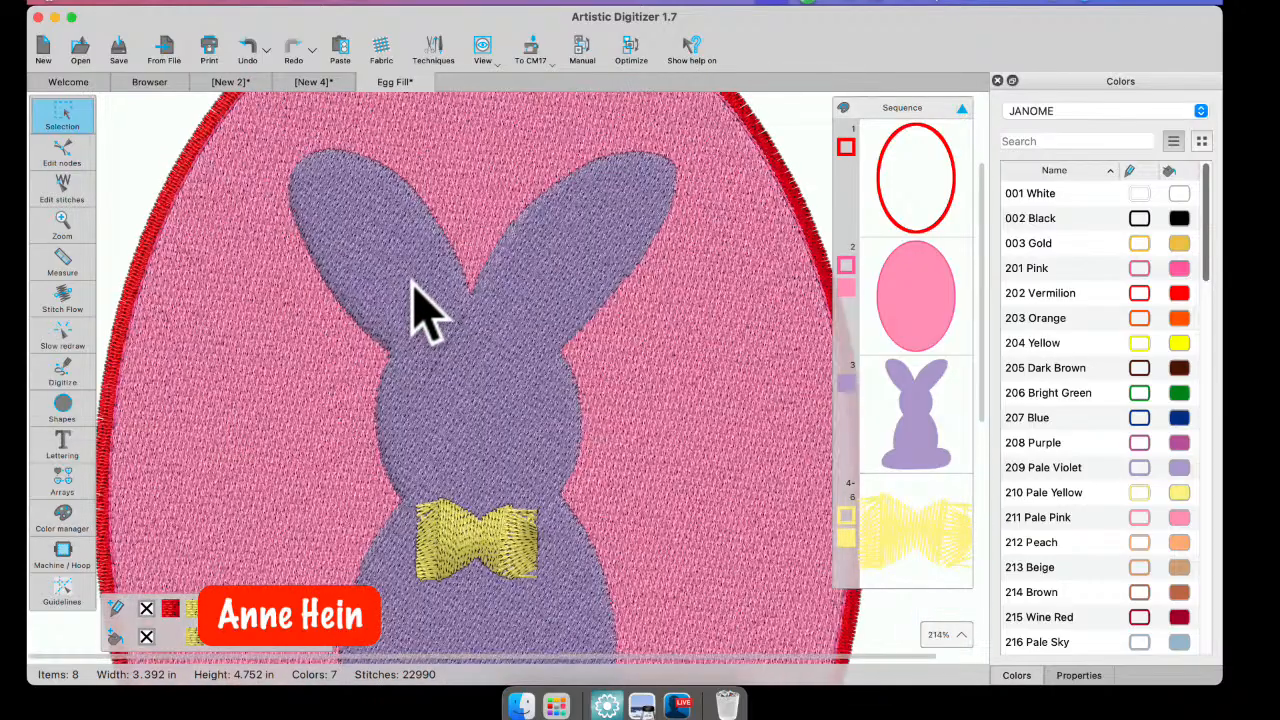
scroll(480, 345, "down", 5)
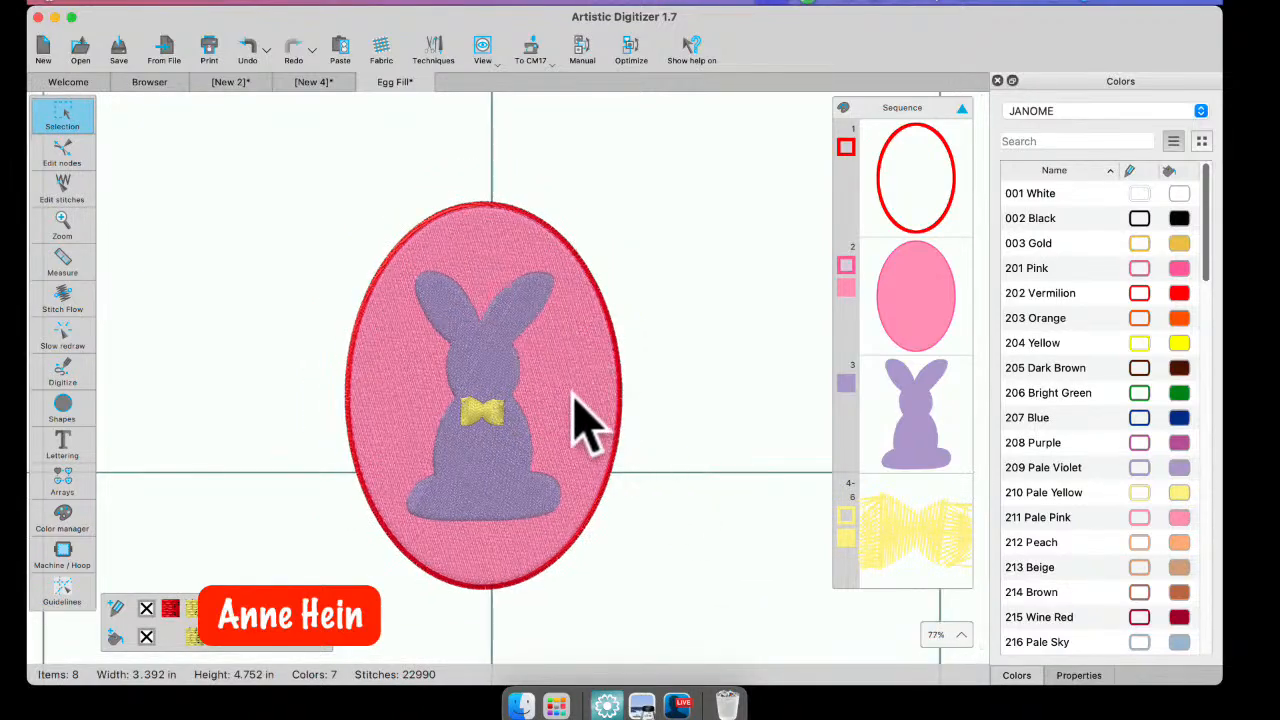
- Create a new blank design and return to the Egg Fill design
left_click(540, 413)
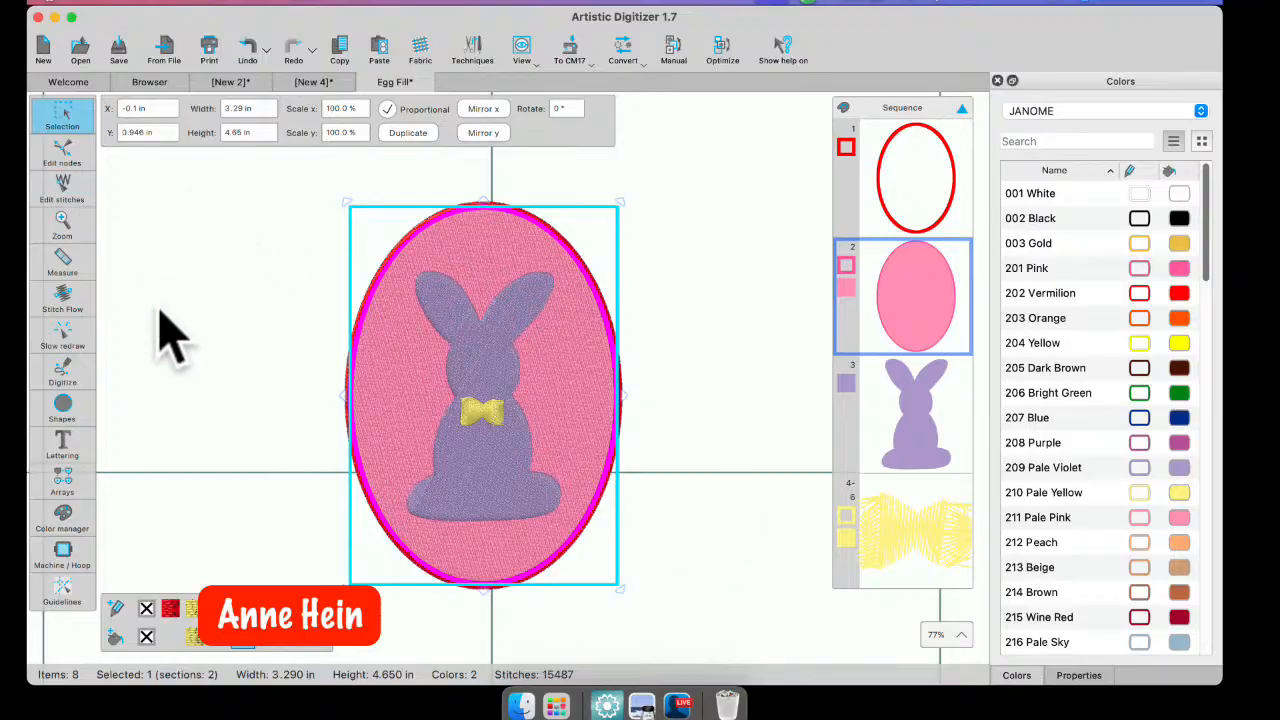
left_click(43, 47)
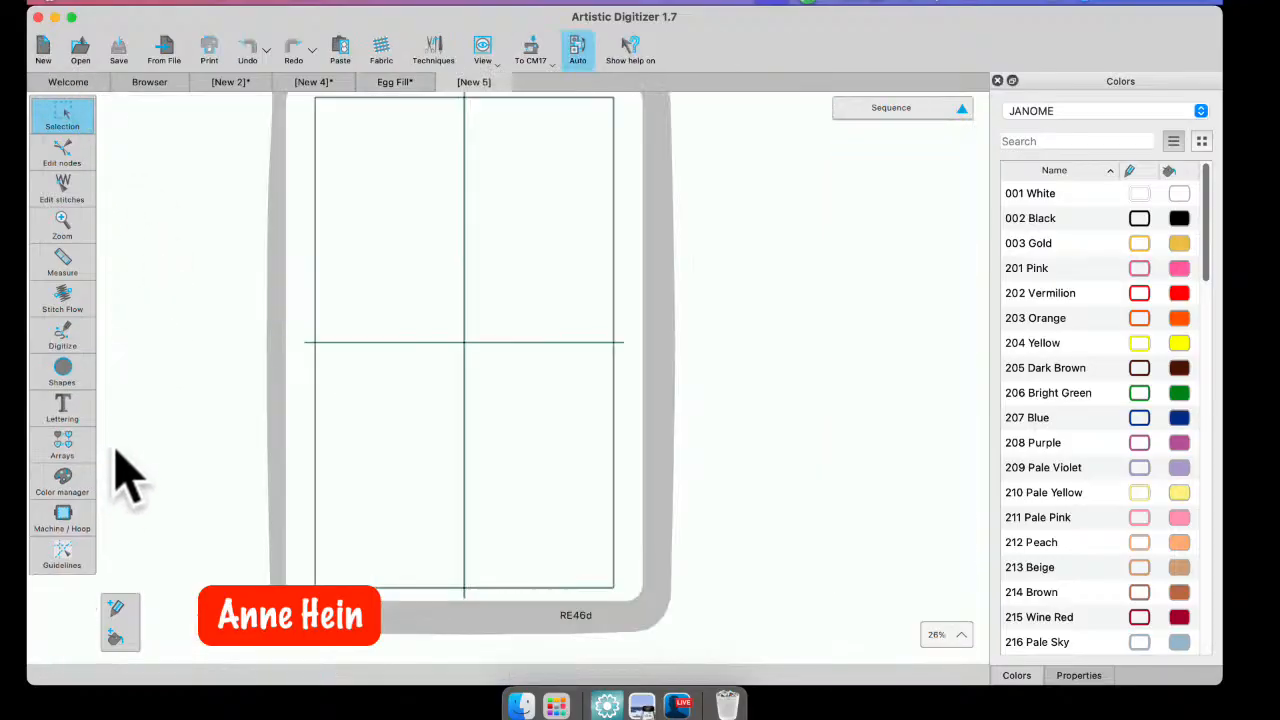
left_click(63, 448)
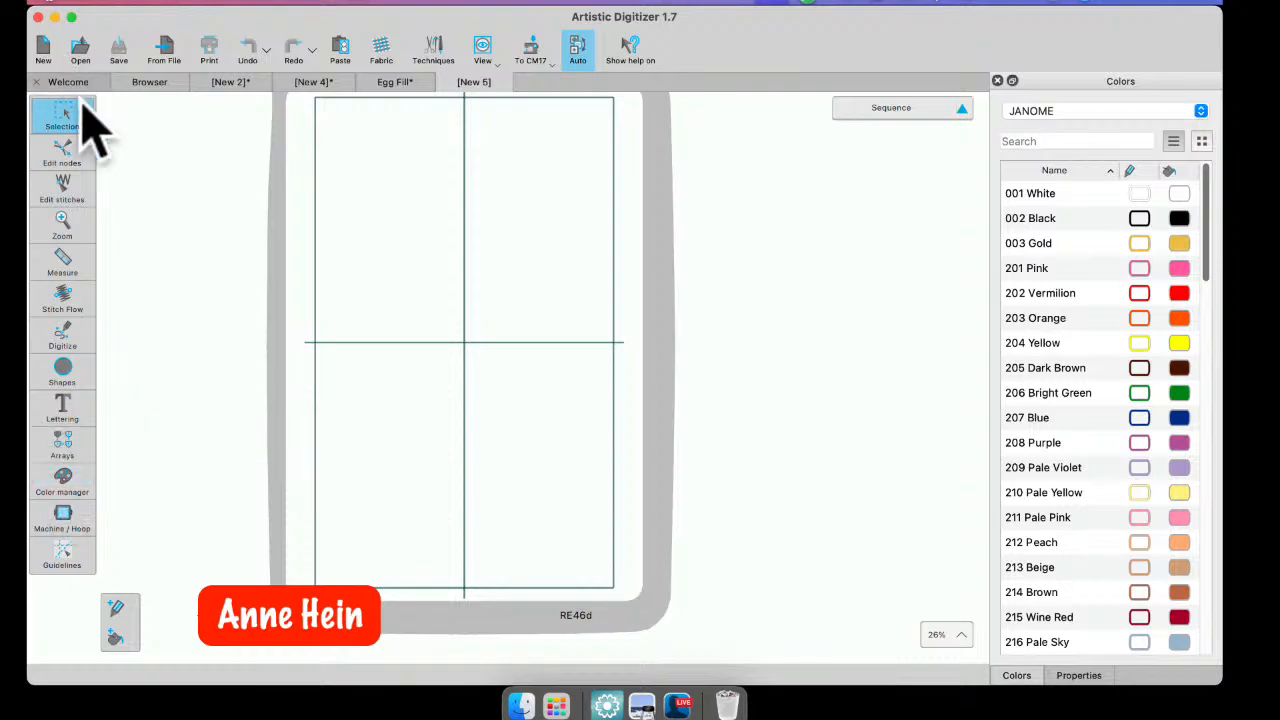
left_click(397, 83)
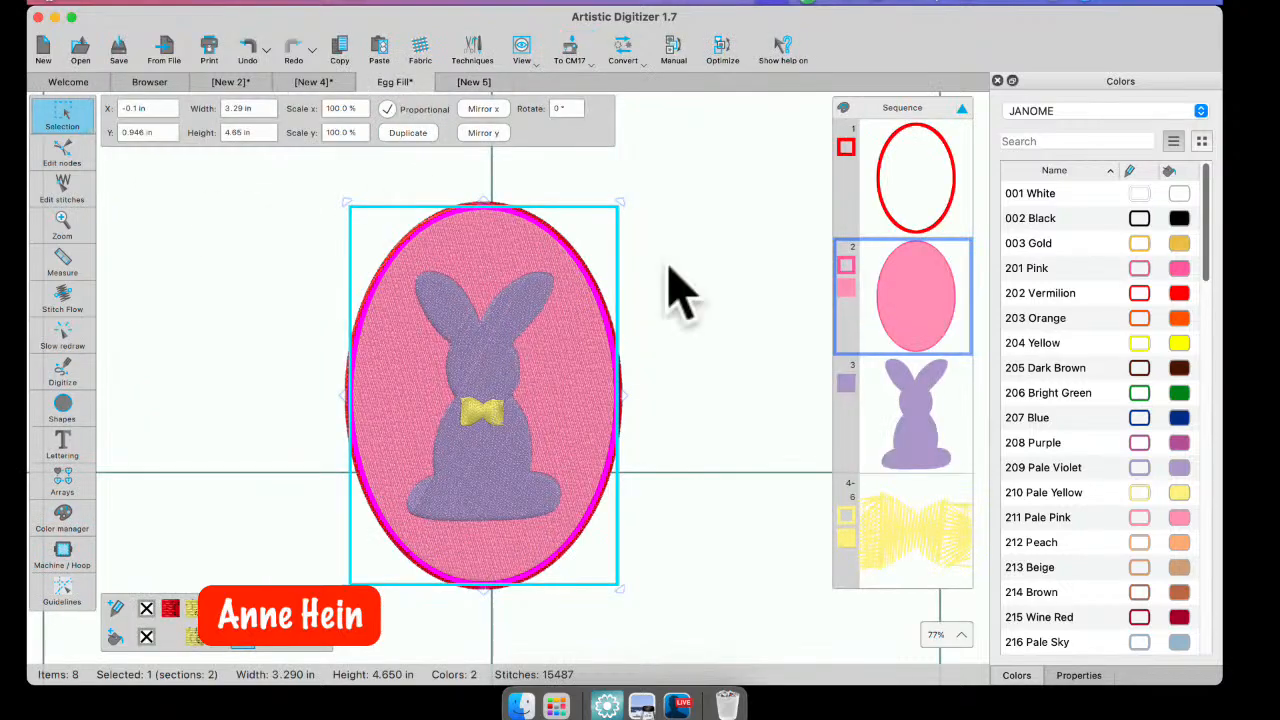
- Deselect the egg, start the text lettering tool, and place the text insertion point beside the egg's upper left edge
left_click(672, 320)
scroll(434, 414, "down", 1)
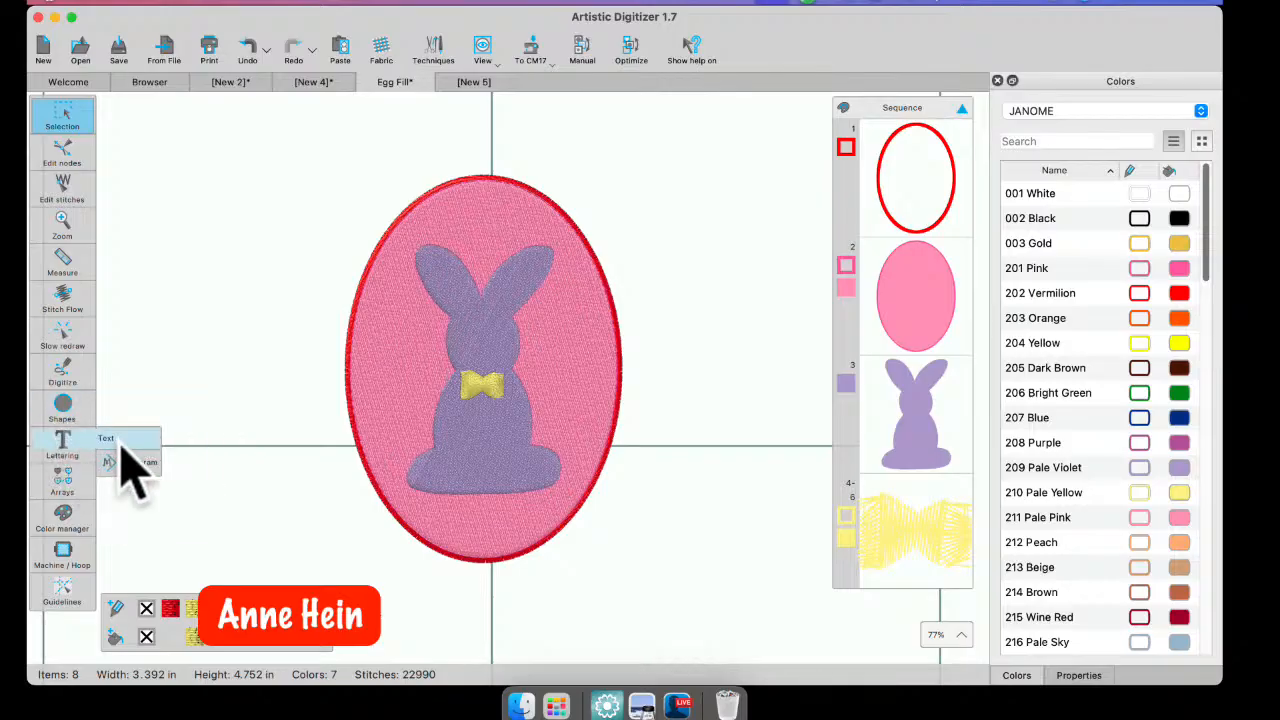
left_click(112, 440)
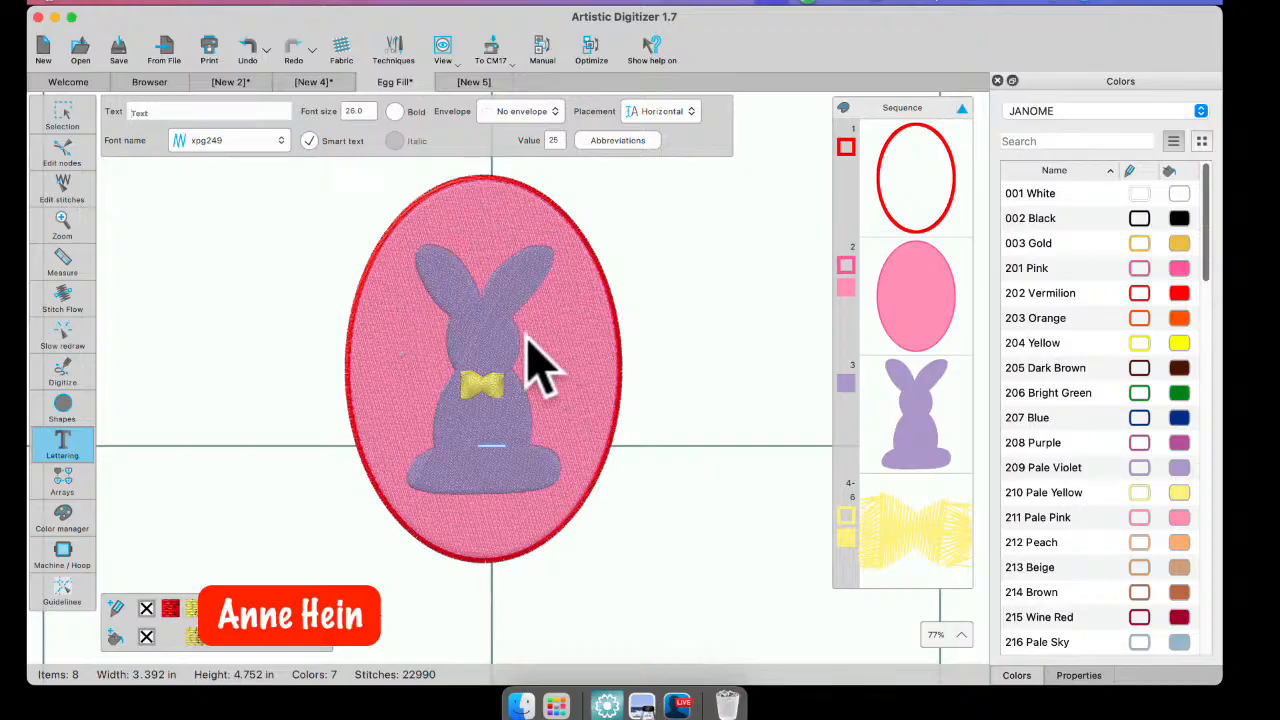
scroll(479, 345, "up", 3)
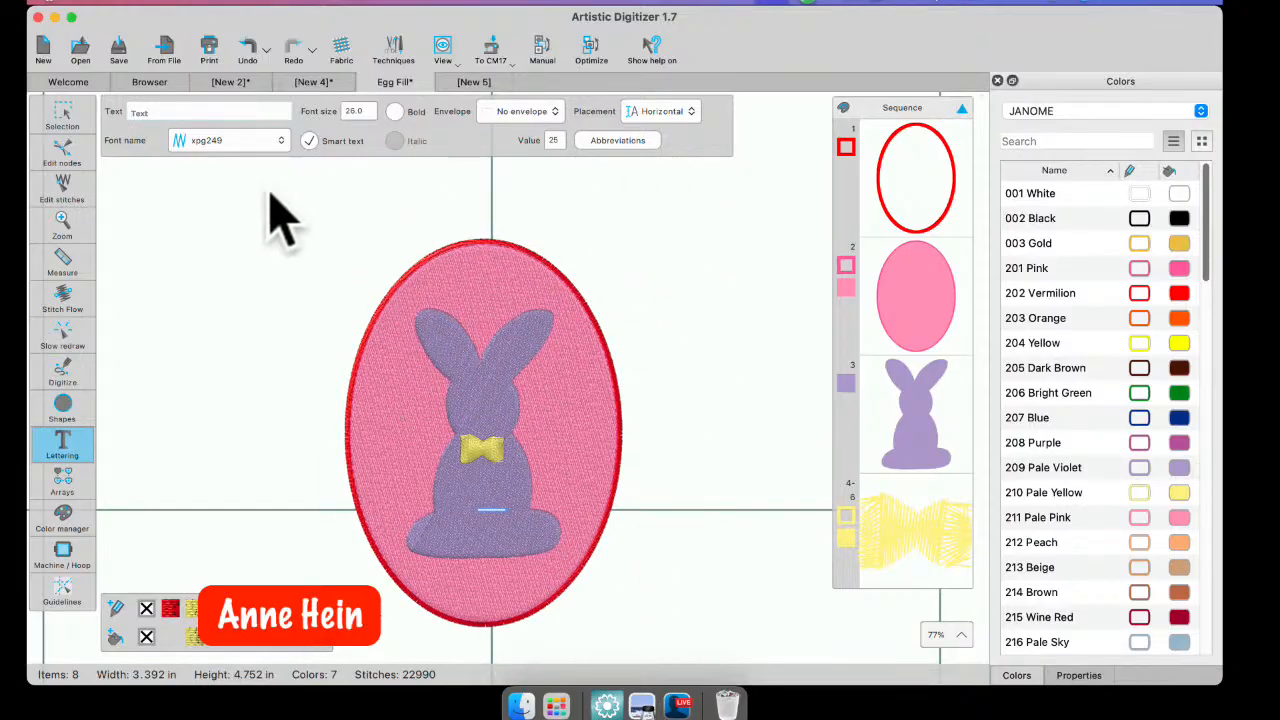
mouse_move(42, 485)
mouse_move(64, 453)
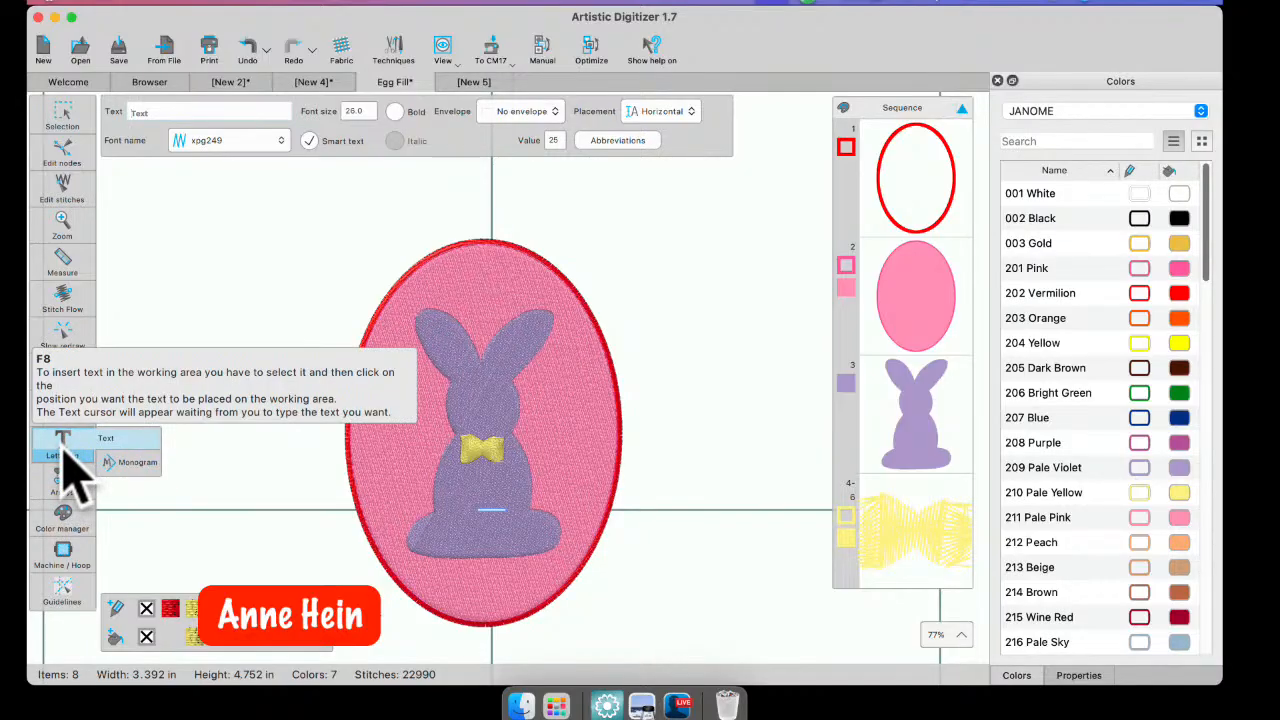
left_click(178, 264)
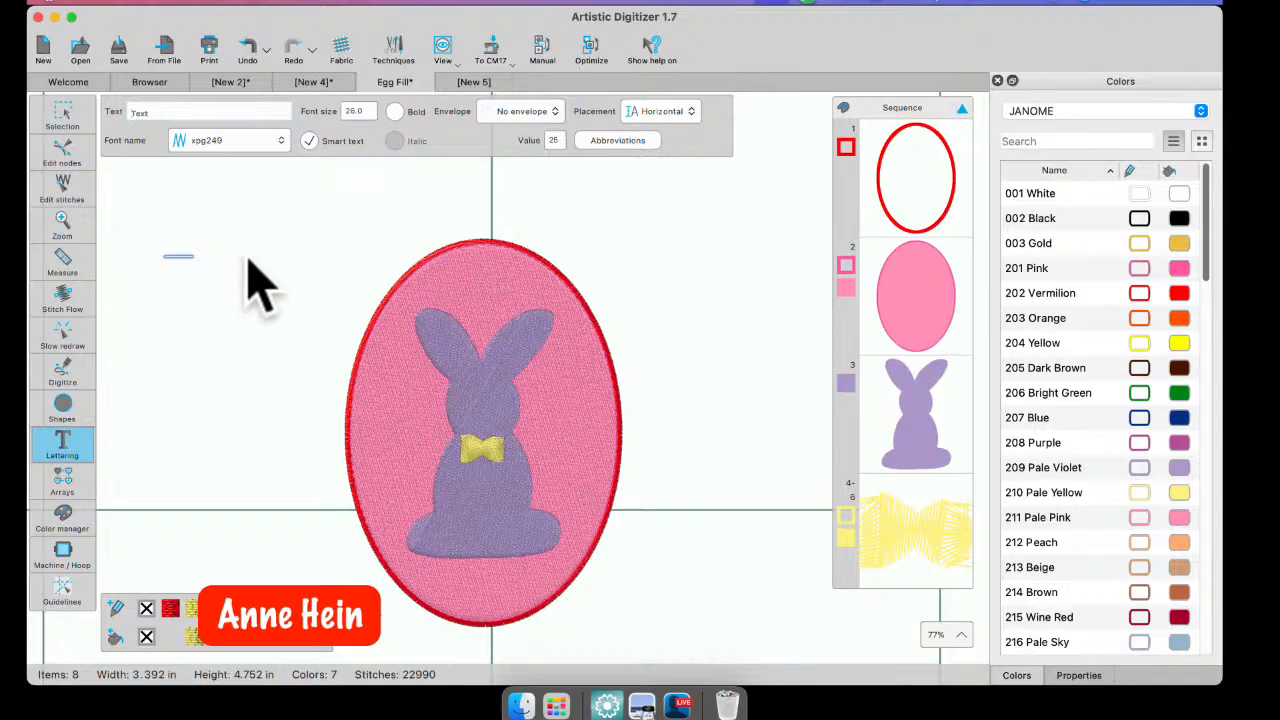
- Set the lettering font to the embroidery font xpg243
left_click(269, 141)
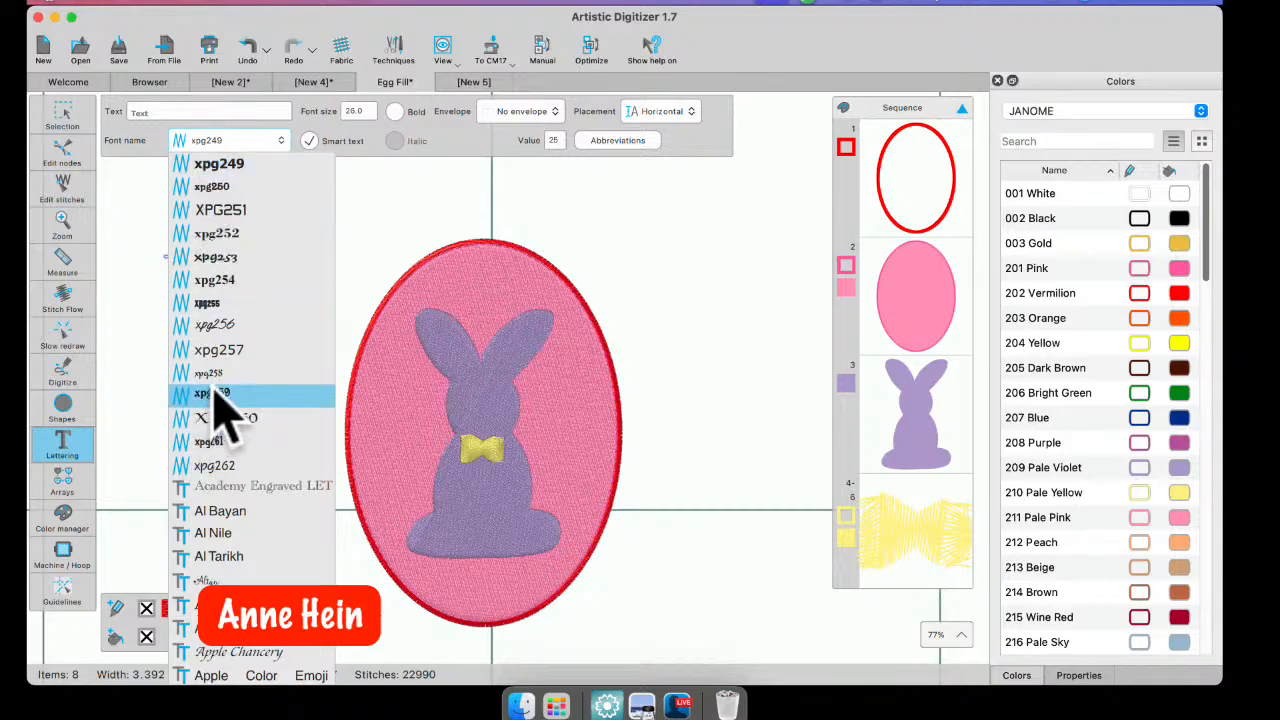
scroll(218, 405, "down", 5)
scroll(220, 408, "up", 4)
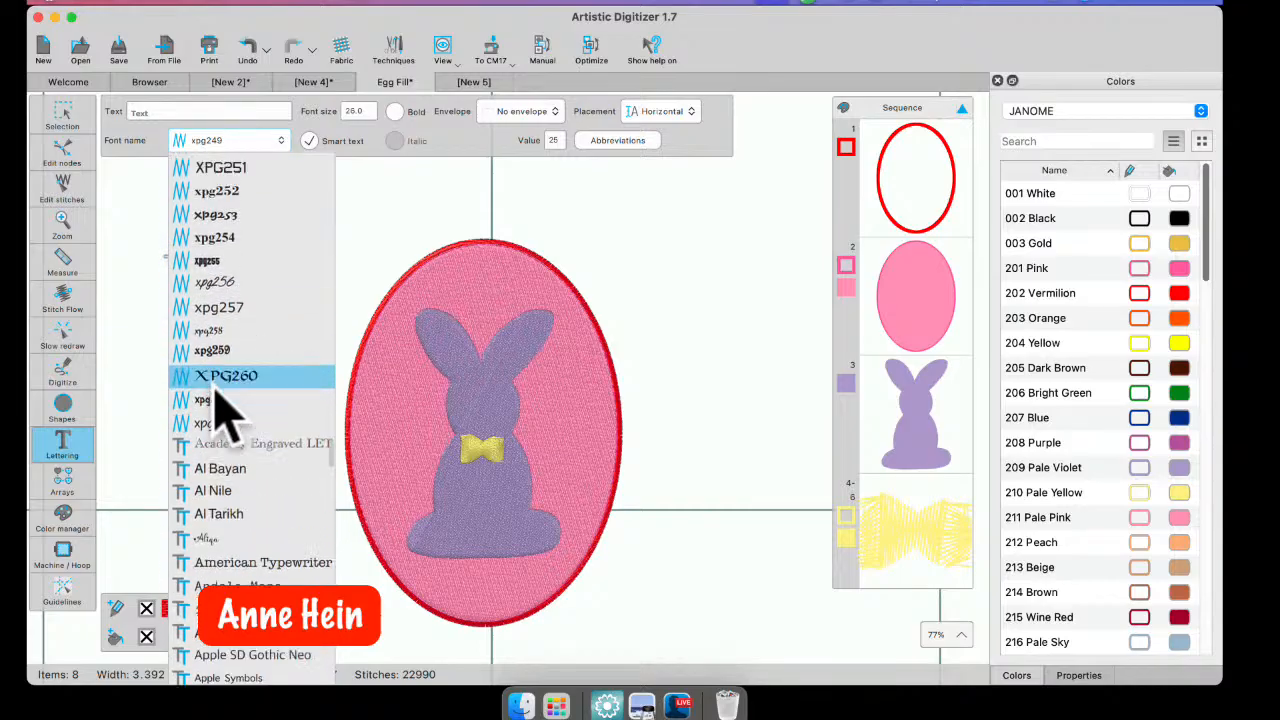
scroll(215, 393, "down", 3)
scroll(220, 400, "up", 7)
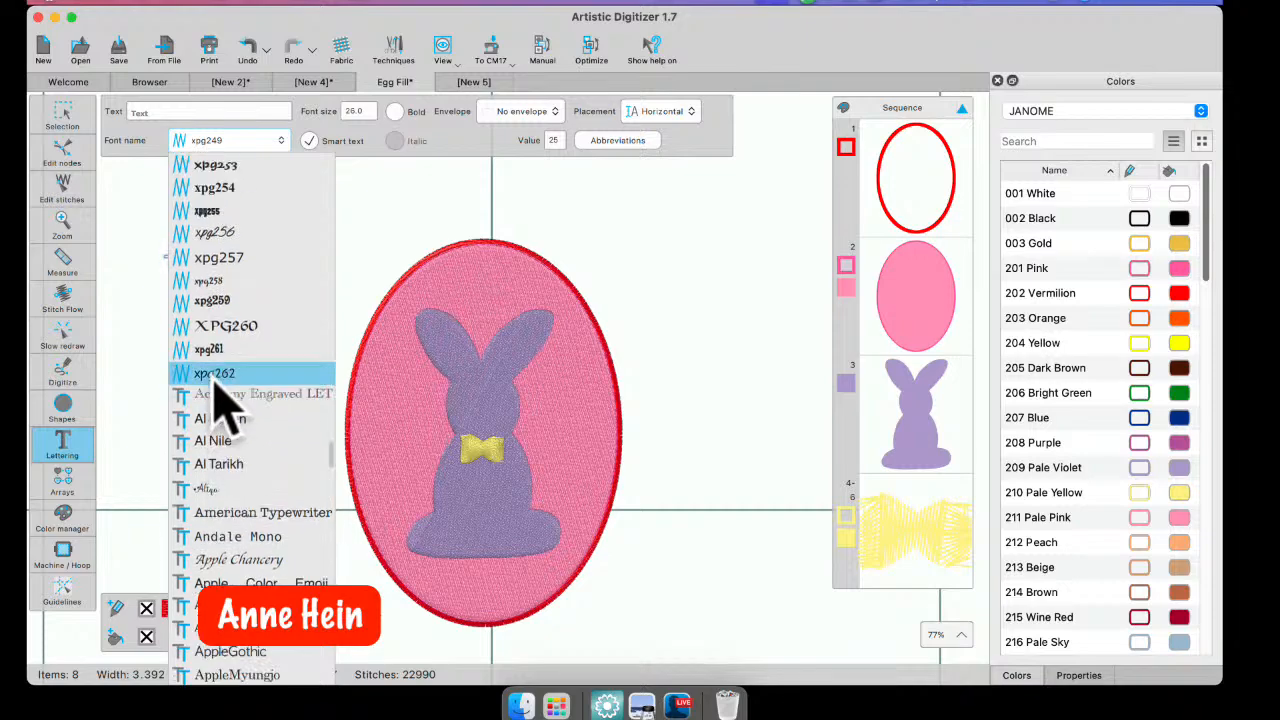
scroll(222, 405, "up", 2)
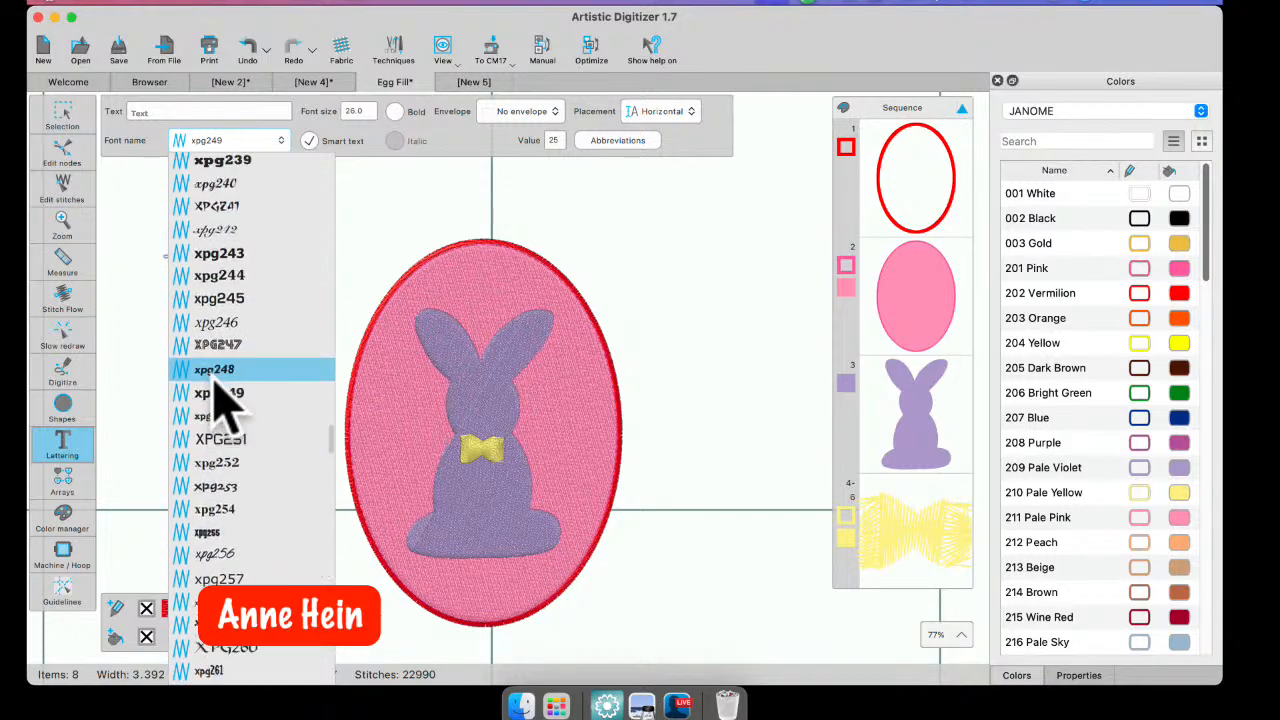
left_click(222, 255)
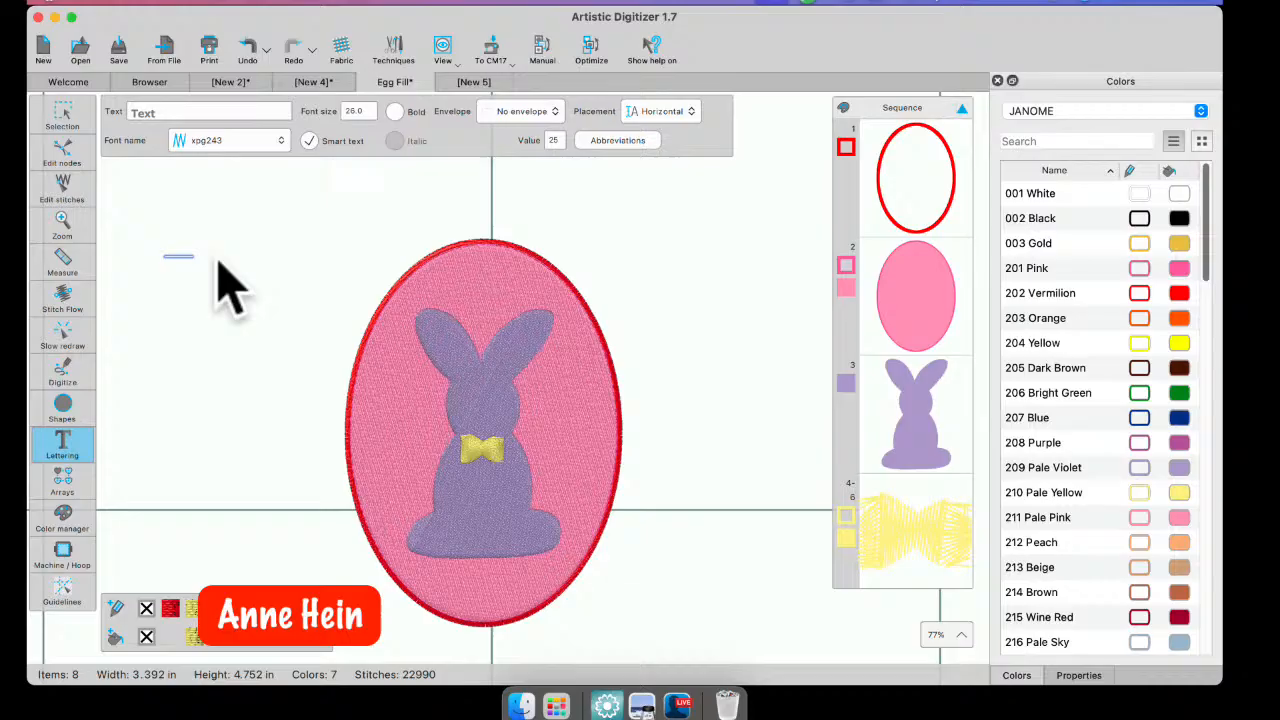
left_click(253, 145)
scroll(234, 200, "down", 1)
scroll(232, 195, "up", 1)
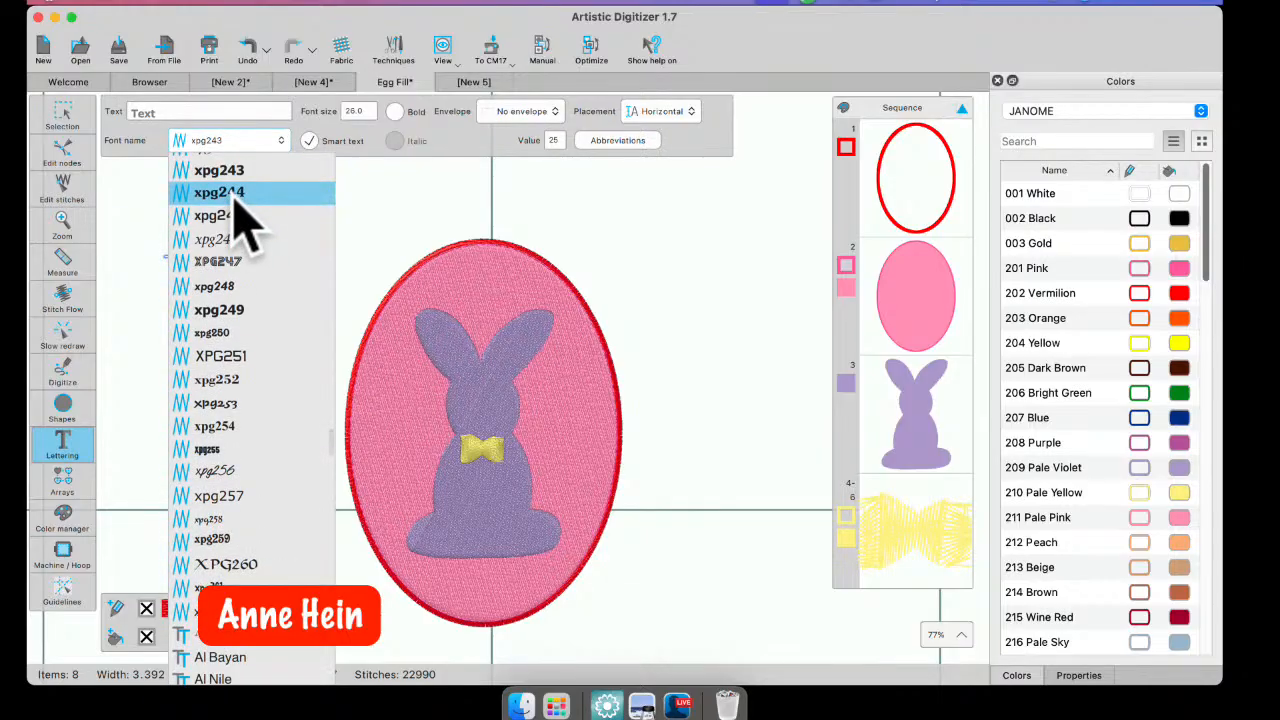
scroll(237, 205, "up", 2)
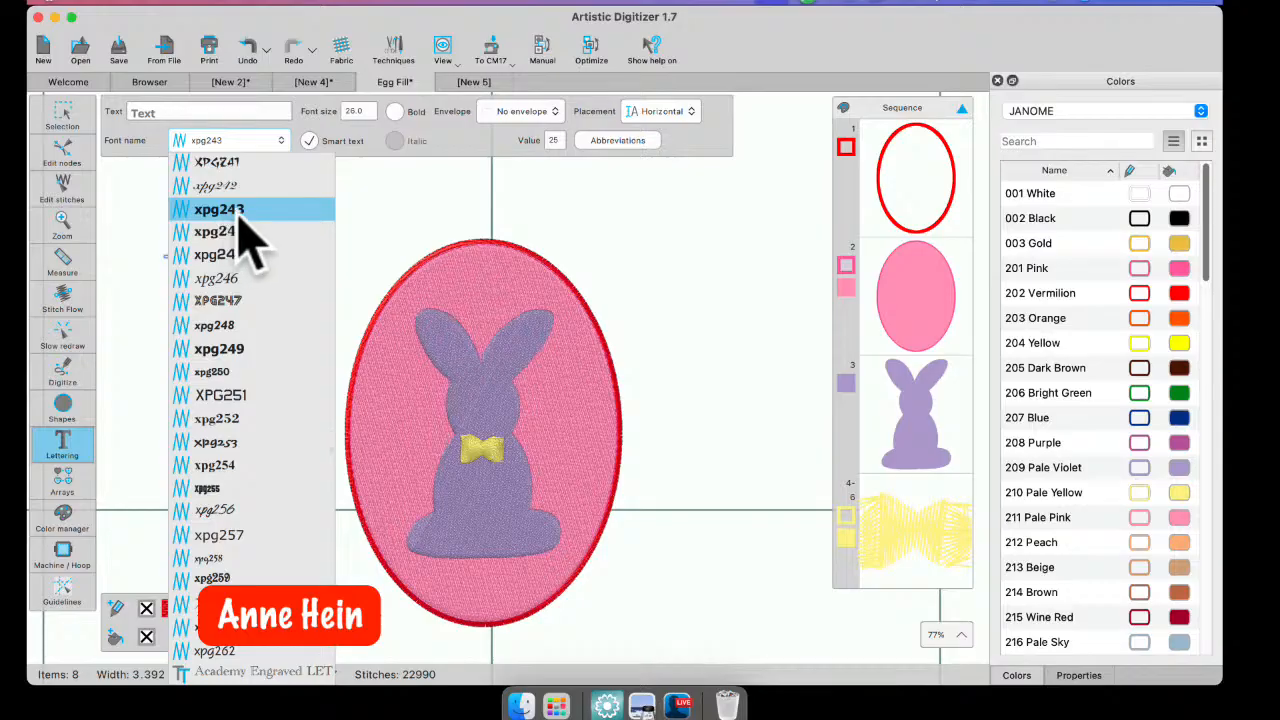
left_click(237, 212)
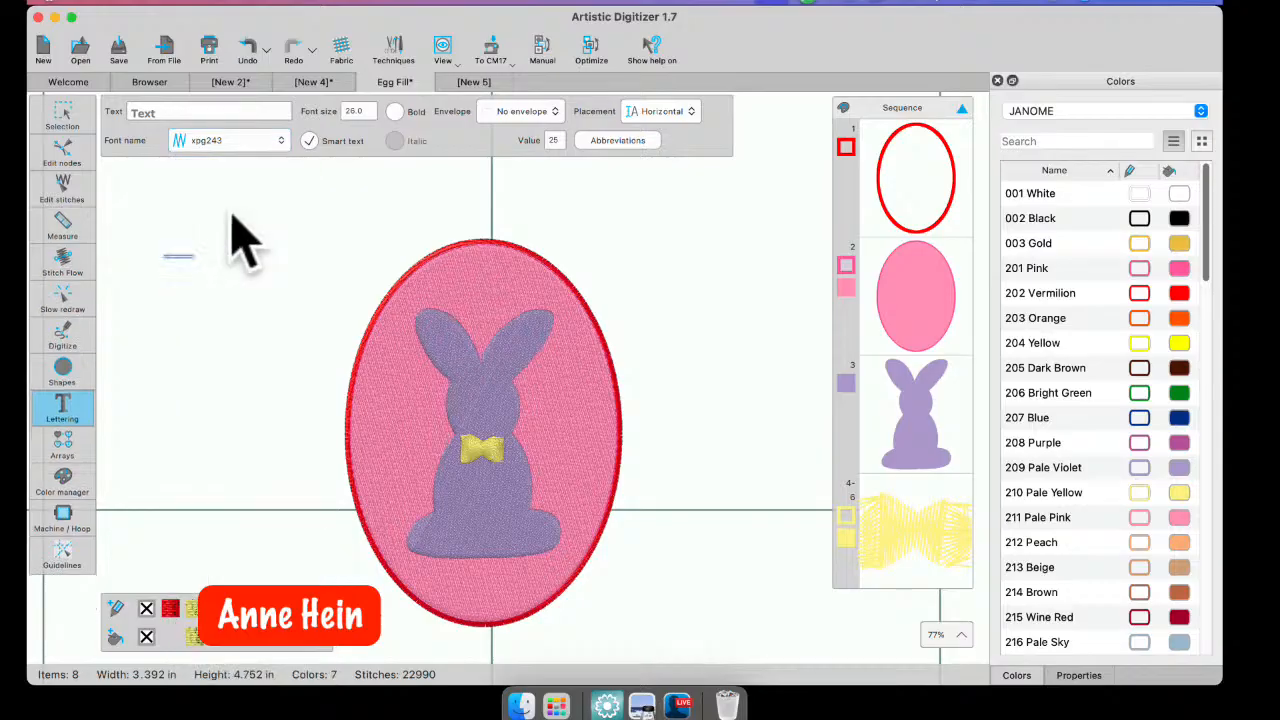
- Enter "Hoppy" as the lettering text, with a capital H
left_click(143, 112)
type("ho")
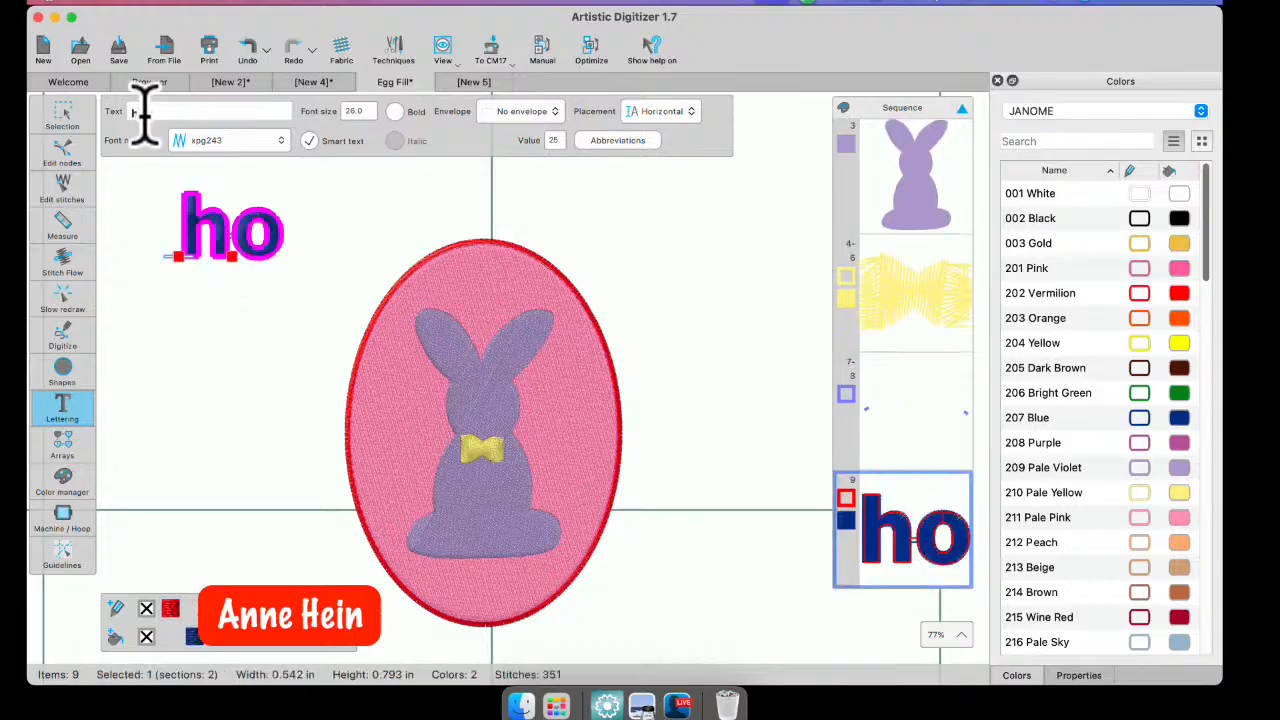
type("ppy")
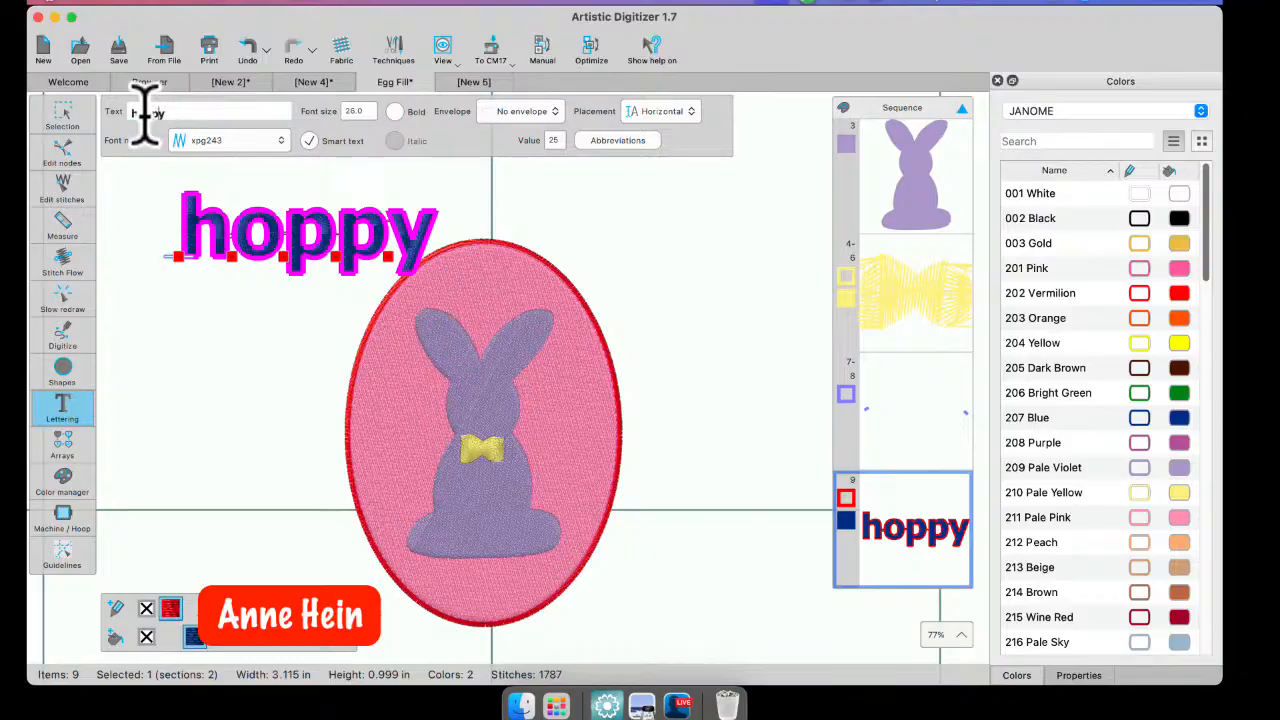
left_click(145, 110)
key("BackSpace")
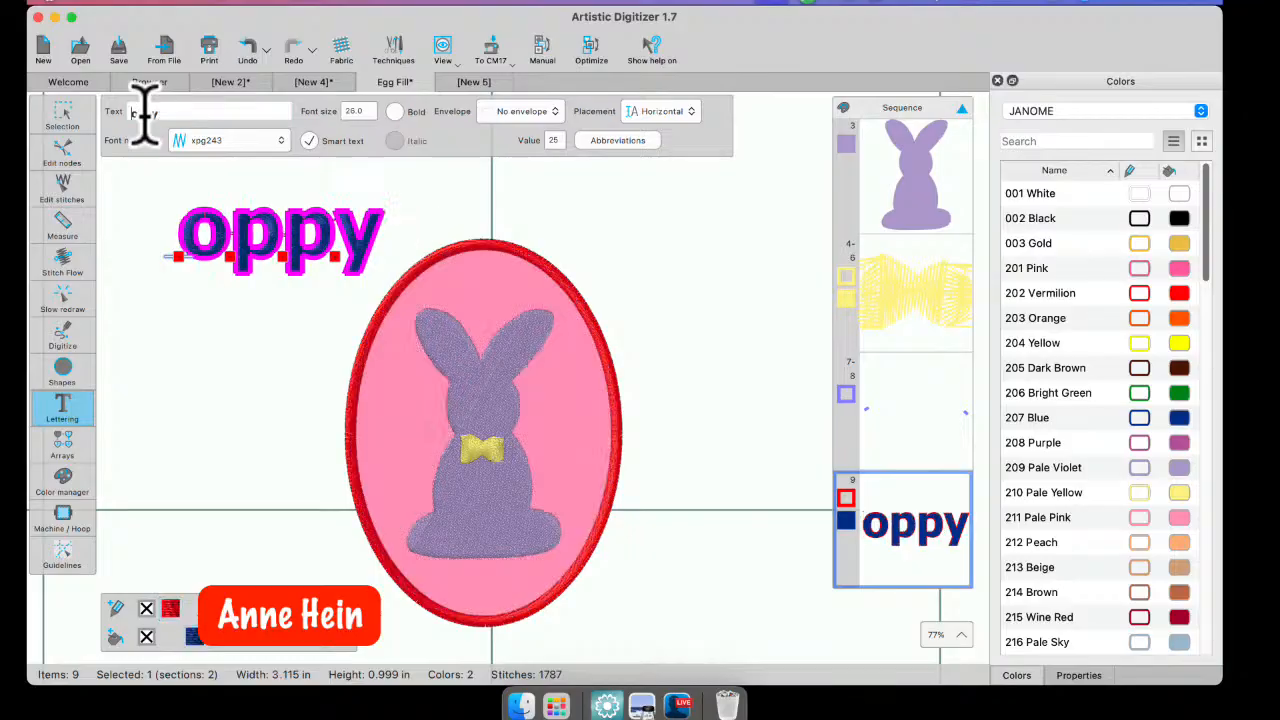
type("H")
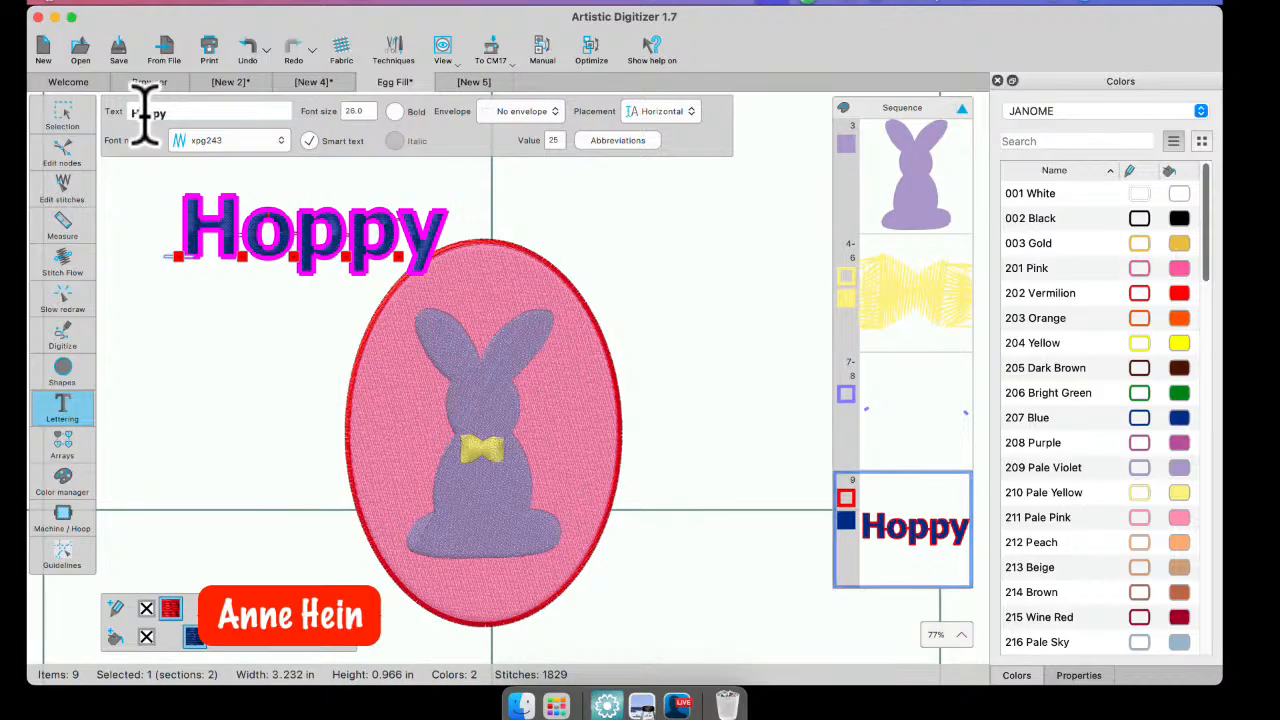
- Move the Hoppy lettering so it is roughly centred above the egg, and reopen it for text editing
left_click(60, 114)
left_click_drag(276, 271, 437, 228)
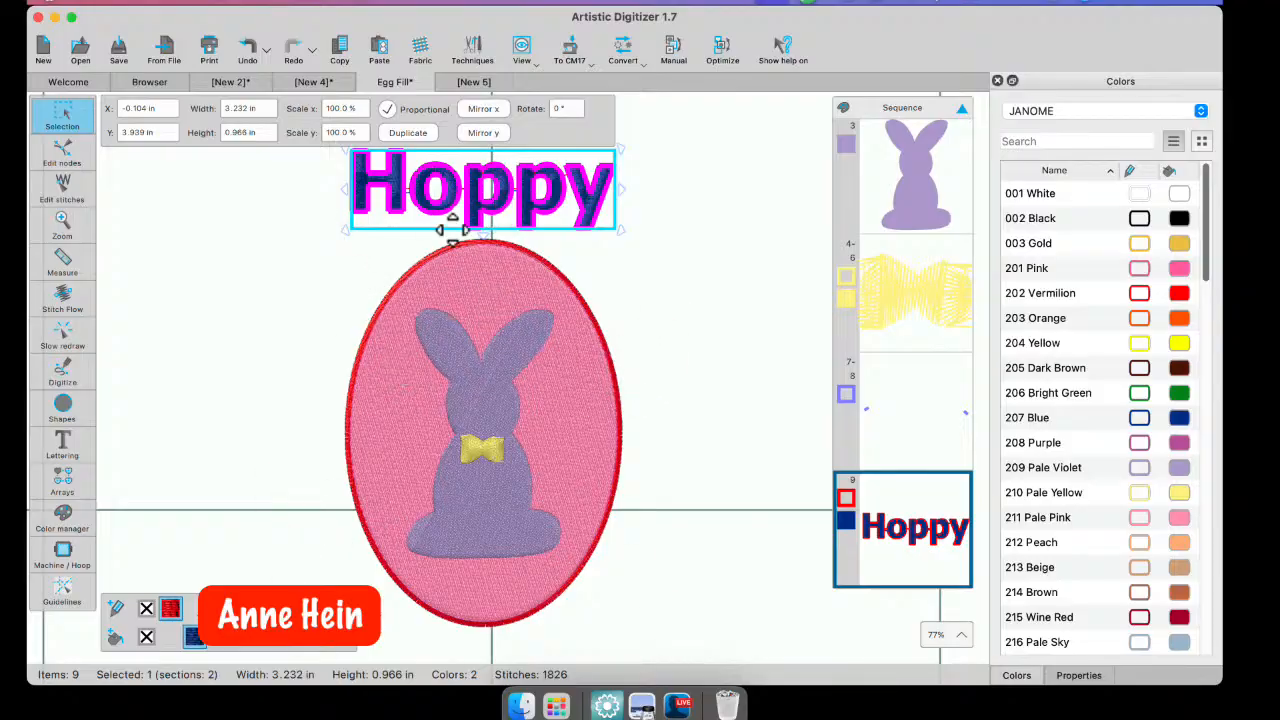
mouse_move(76, 448)
left_click(138, 462)
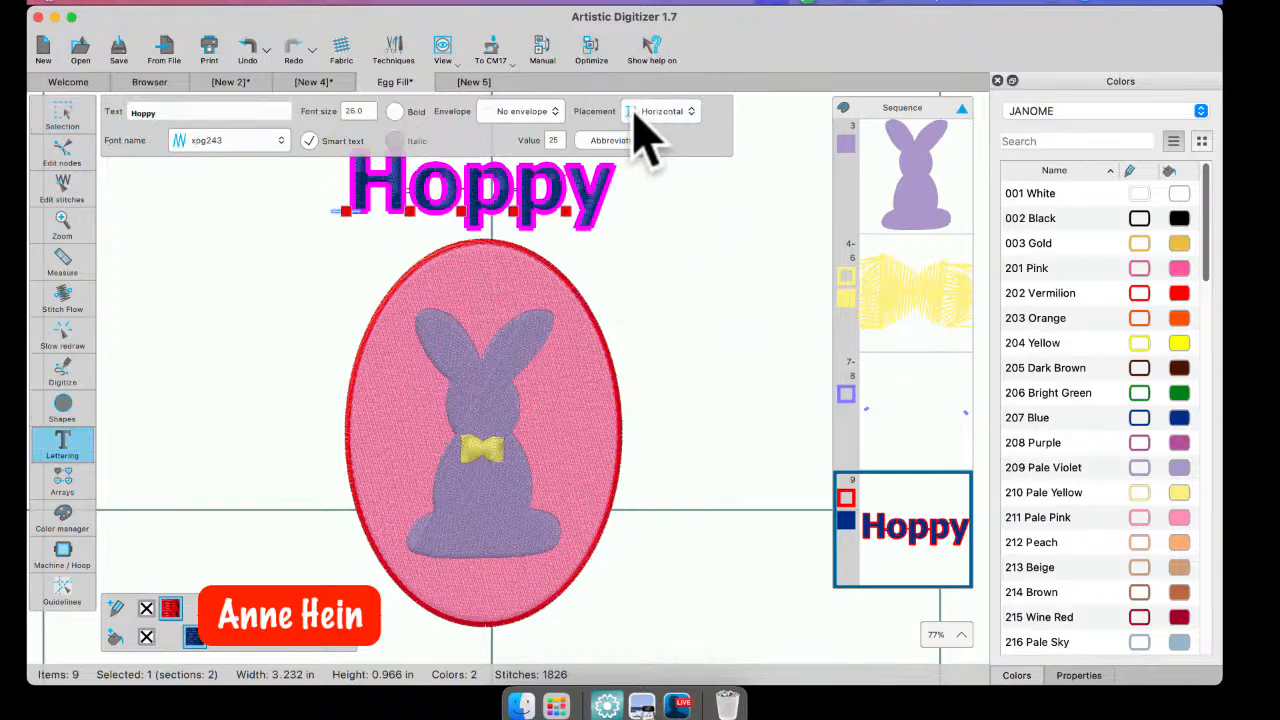
- Try the On arc placement for the Hoppy lettering and return it to Horizontal placement
left_click(684, 114)
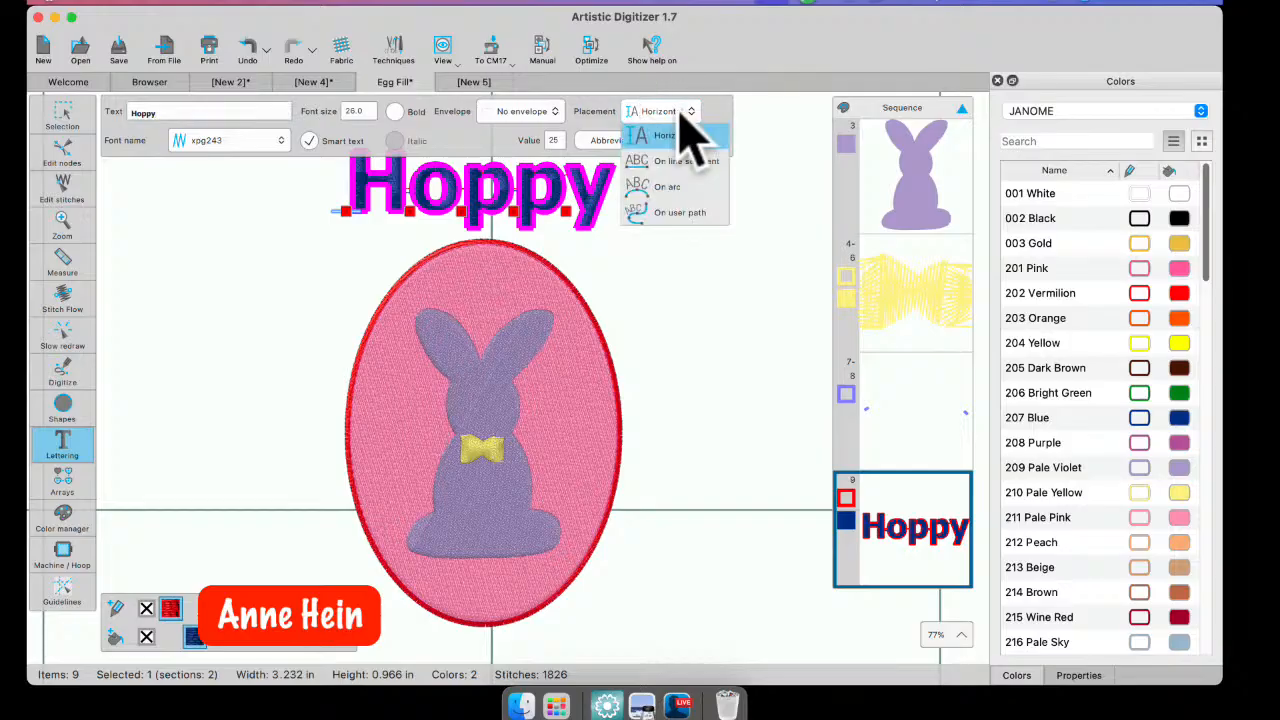
left_click(668, 188)
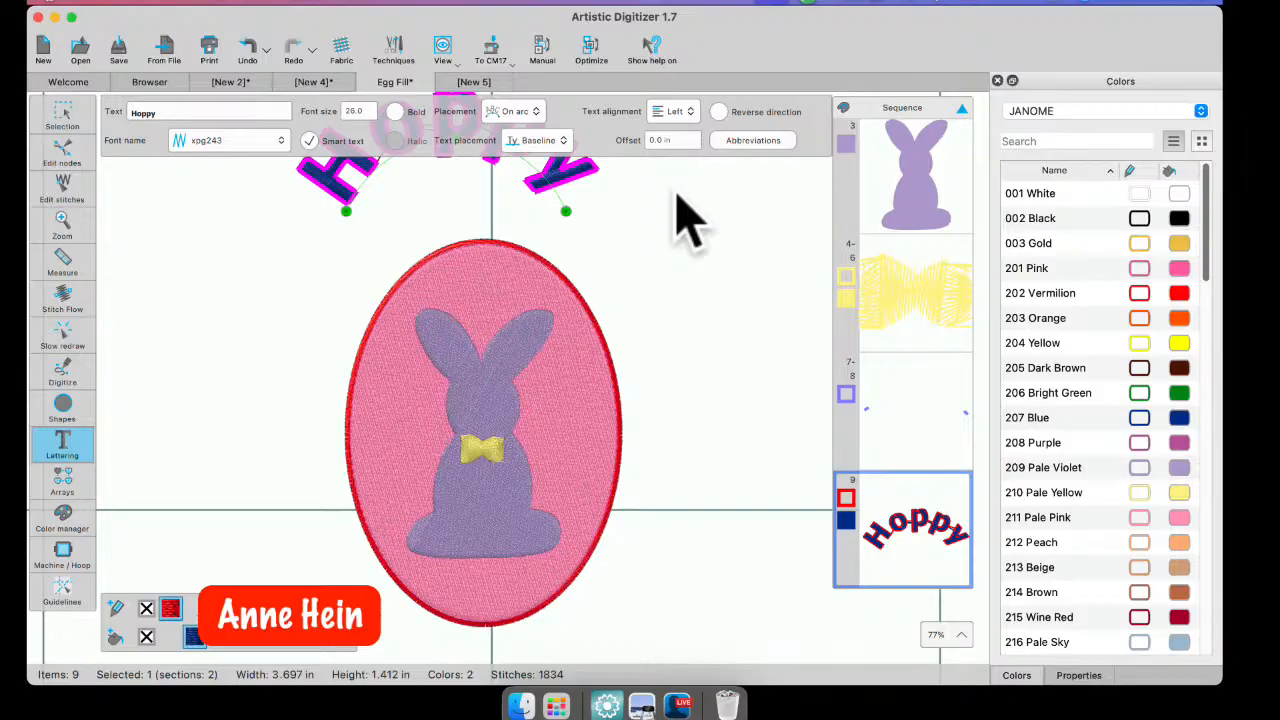
left_click(527, 117)
left_click(537, 160)
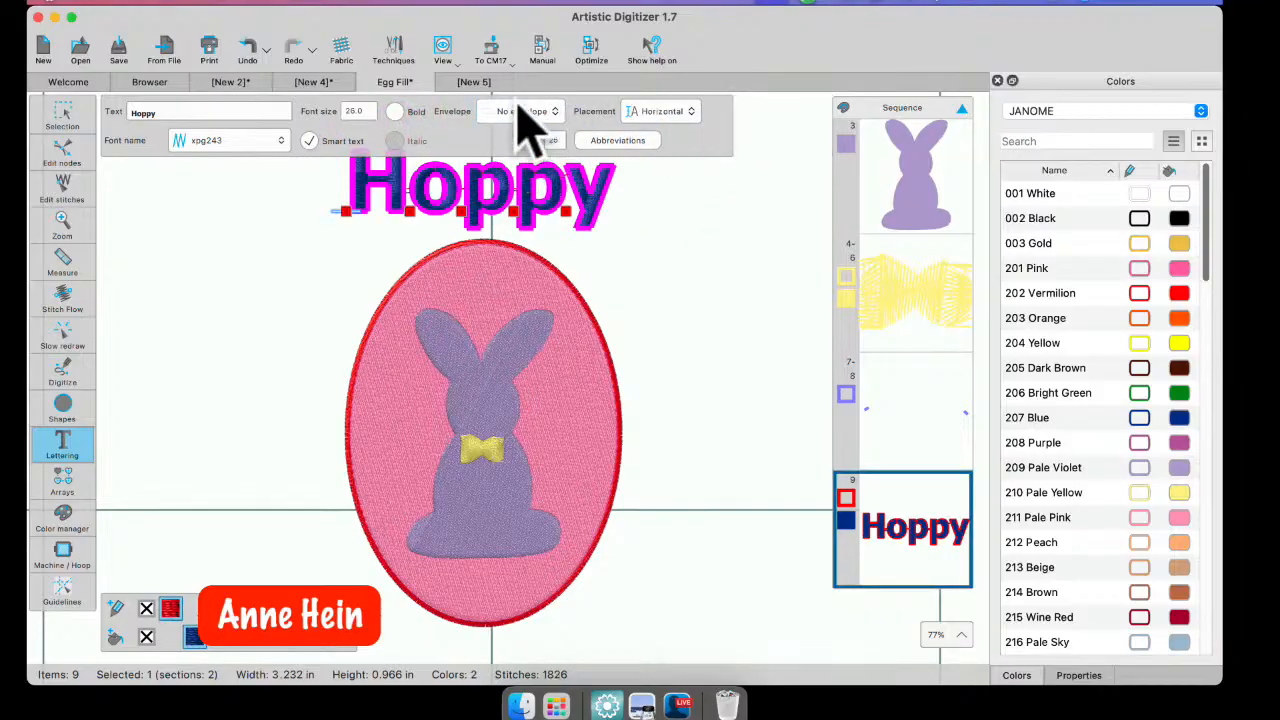
- Try shaping the Hoppy lettering with Envelope 03
left_click(530, 114)
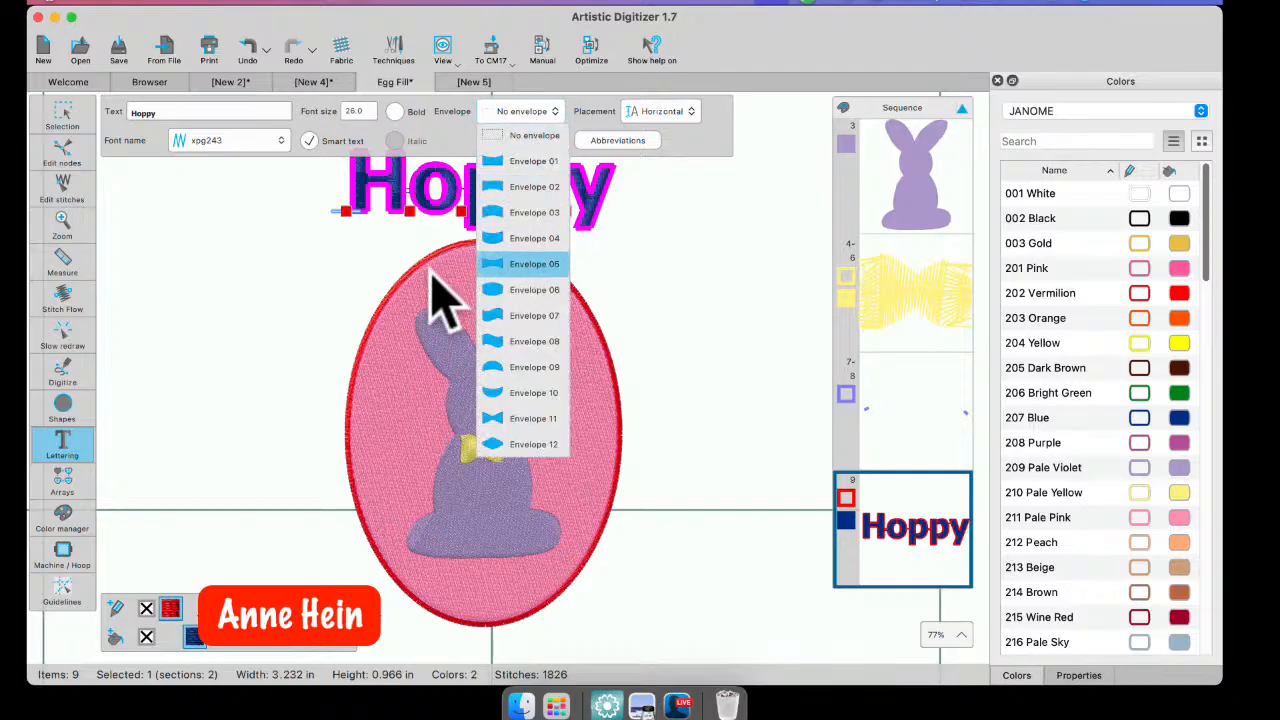
scroll(440, 295, "right", 5)
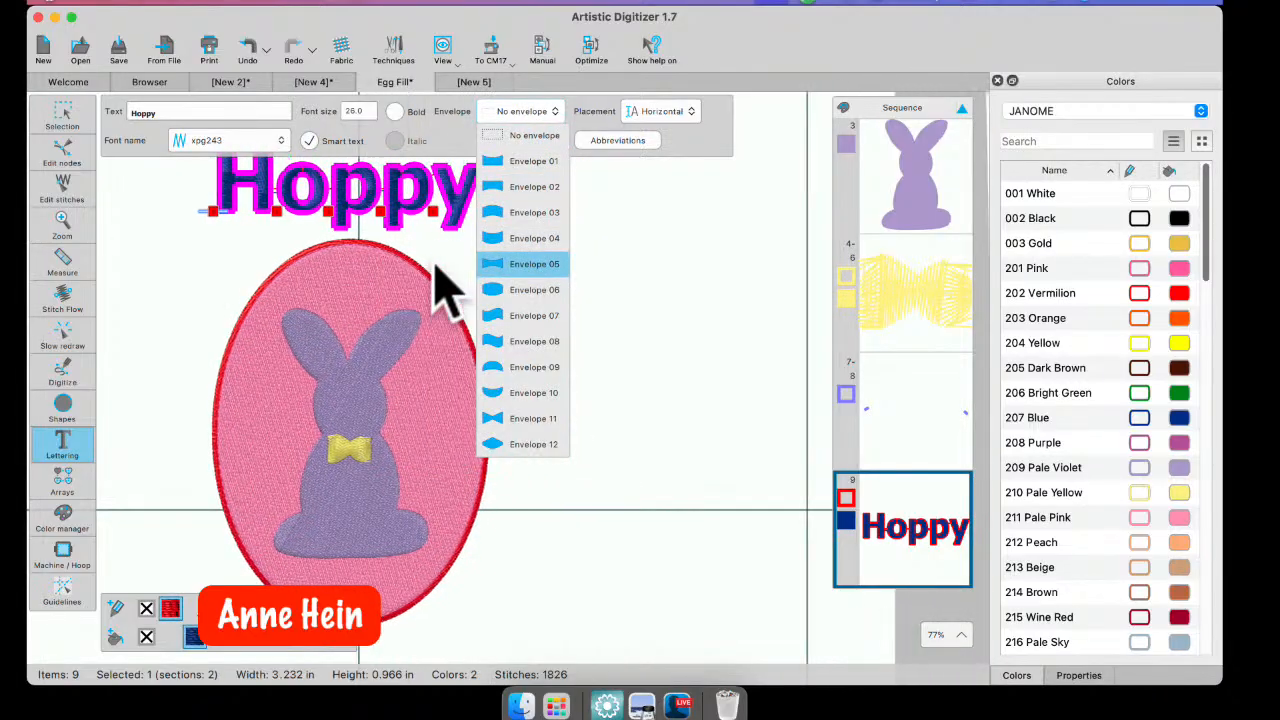
scroll(438, 275, "up", 3)
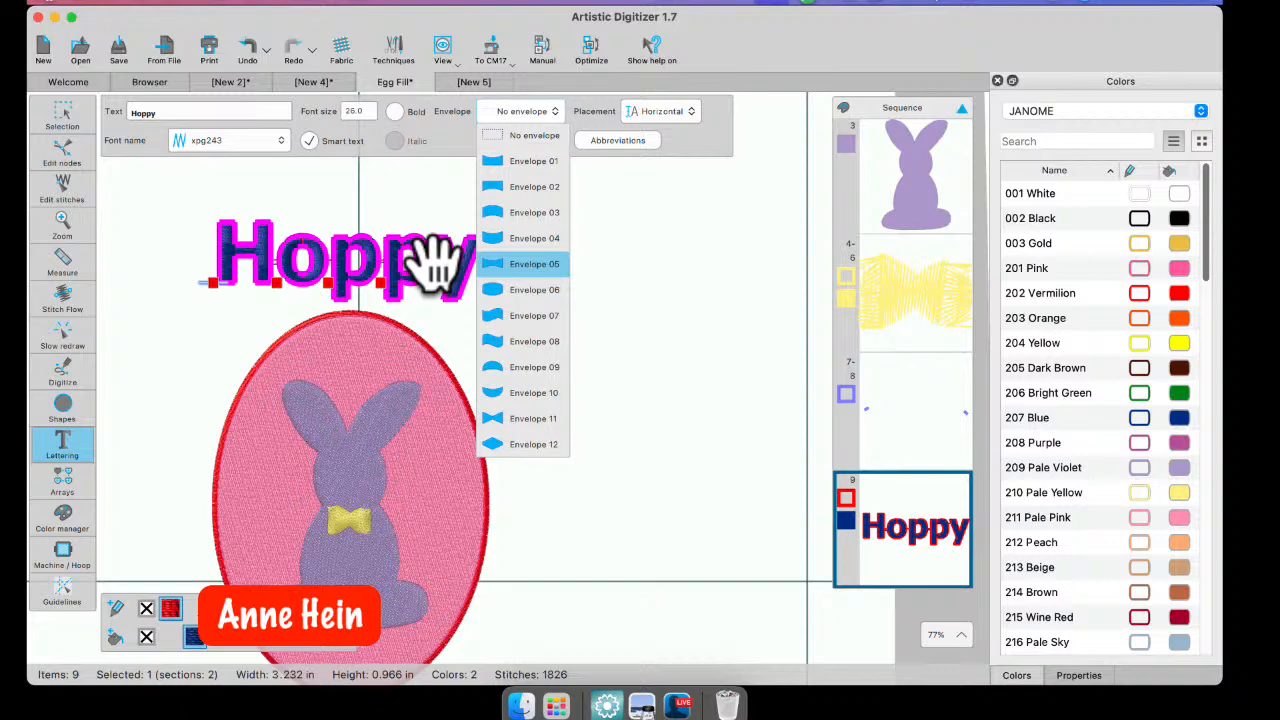
left_click(516, 212)
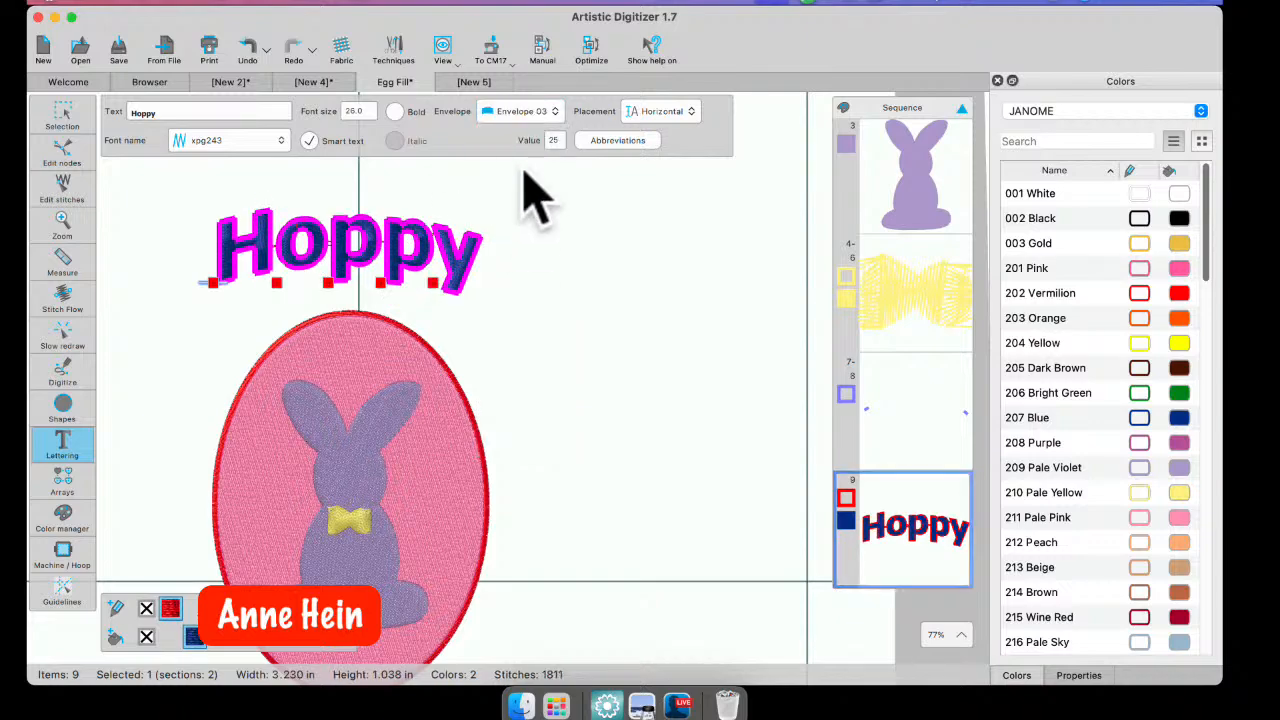
- Shape the Hoppy lettering with Envelope 09 and increase the envelope value to 40
left_click(534, 115)
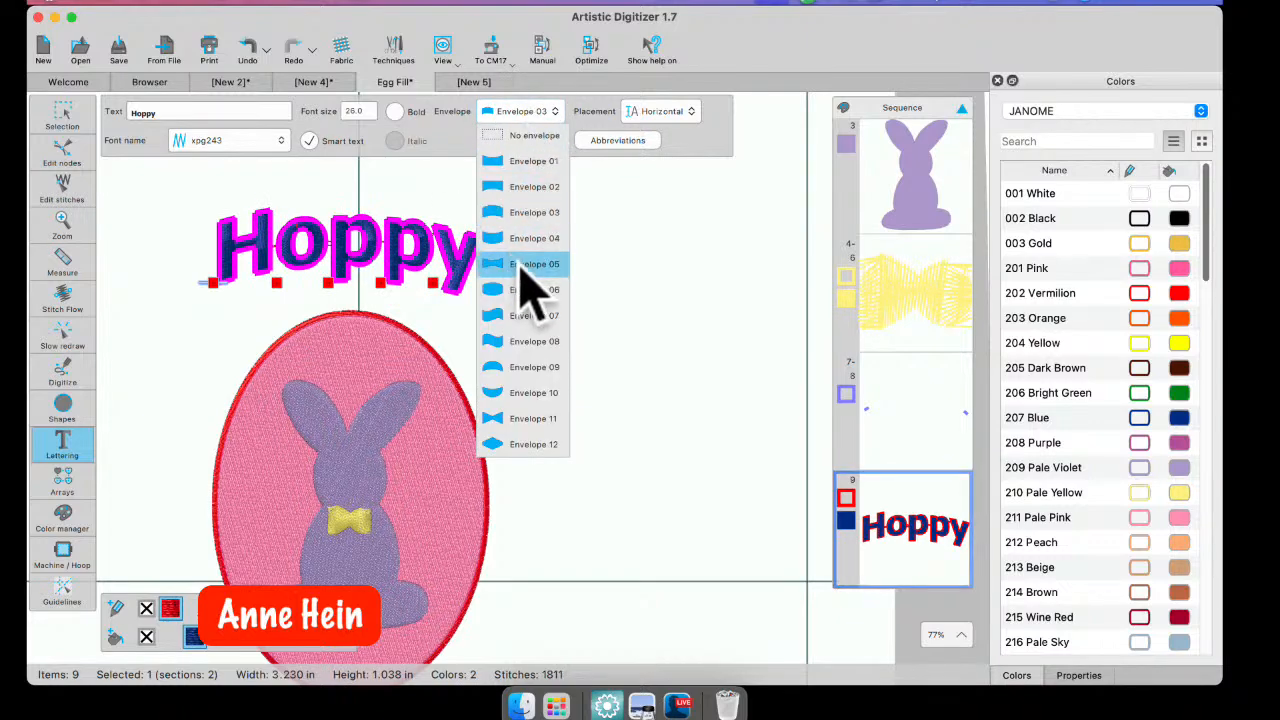
left_click(530, 370)
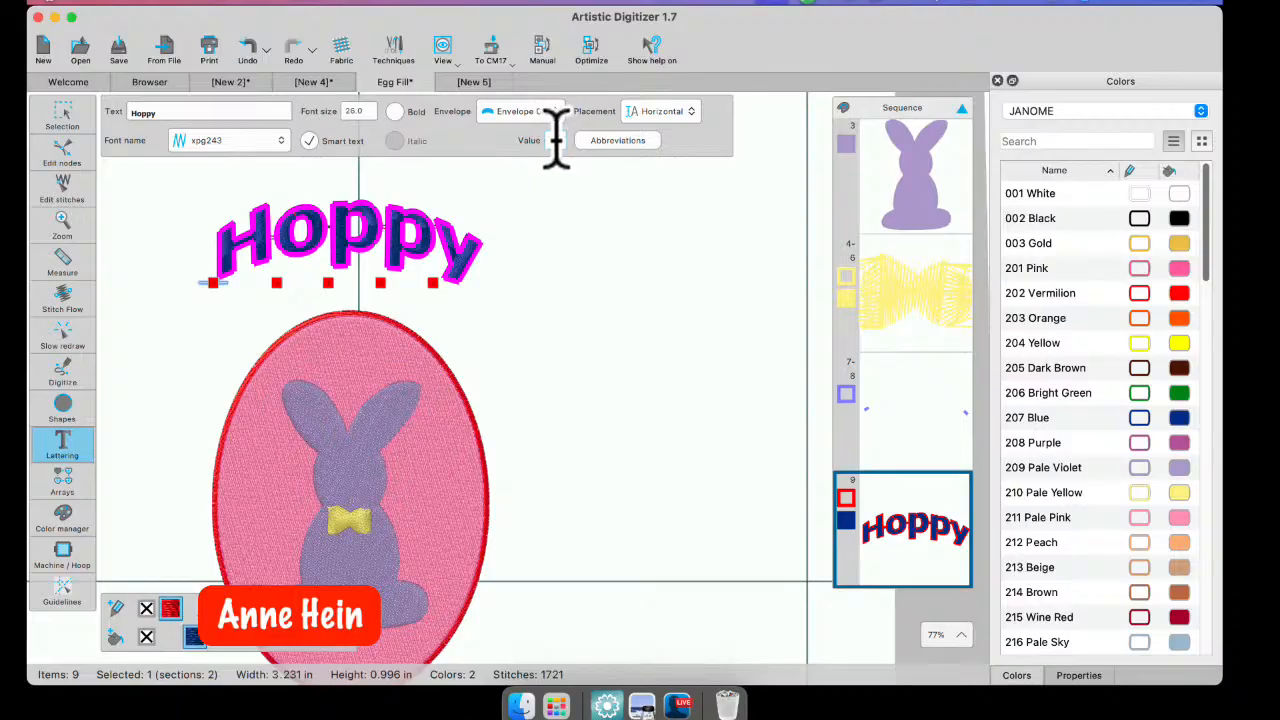
scroll(556, 140, "up", 2)
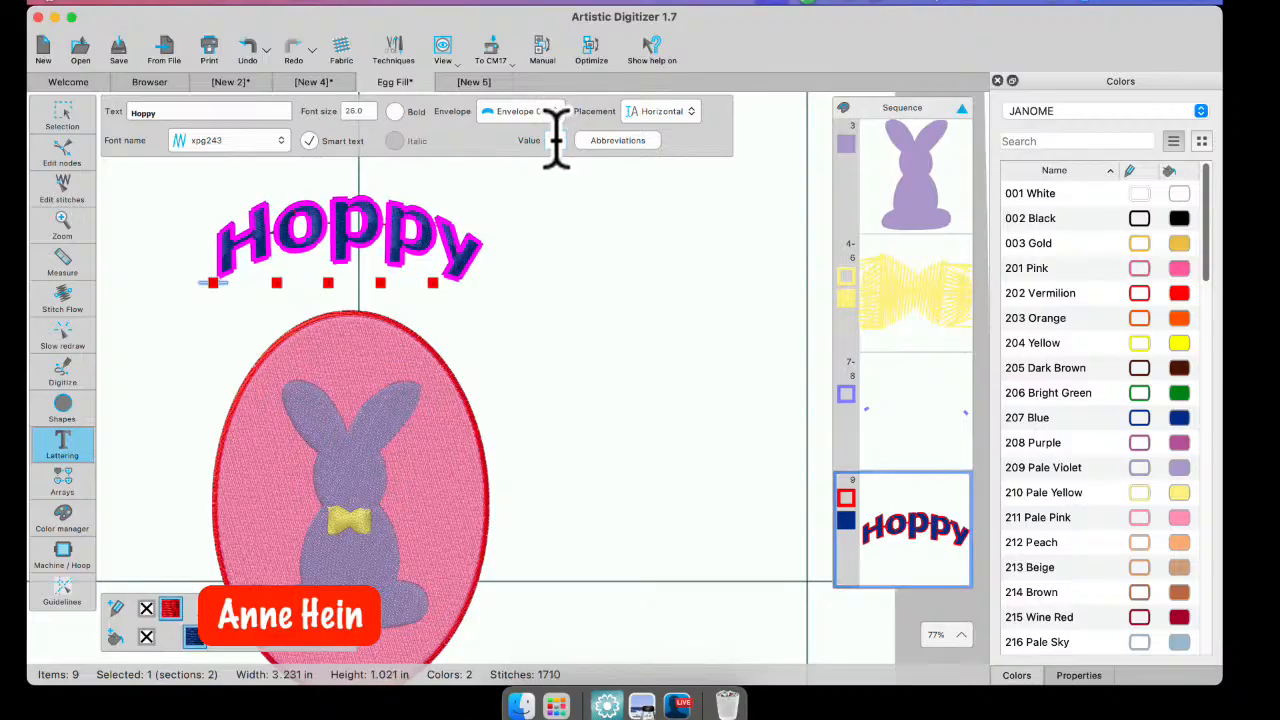
scroll(556, 140, "up", 3)
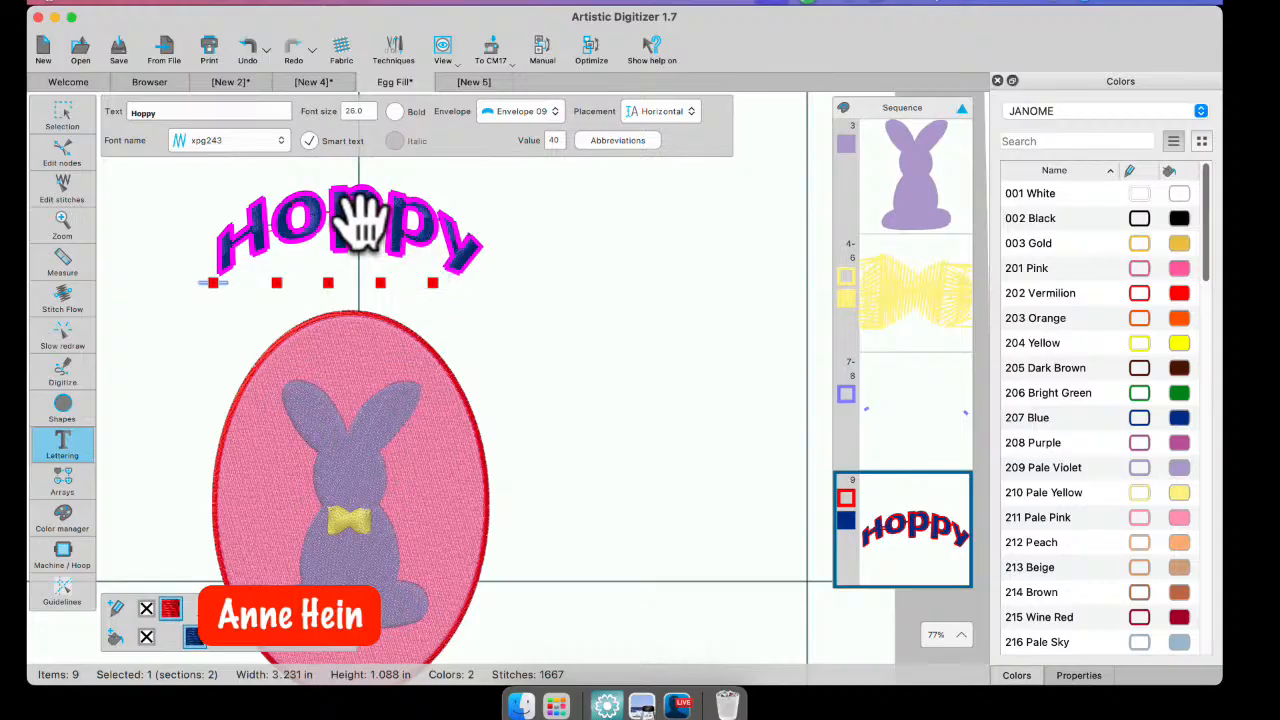
- Move the arched Hoppy lettering down close to the egg's top edge, at about X -0.05 in and Y 3.73 in, and deselect it
left_click(62, 116)
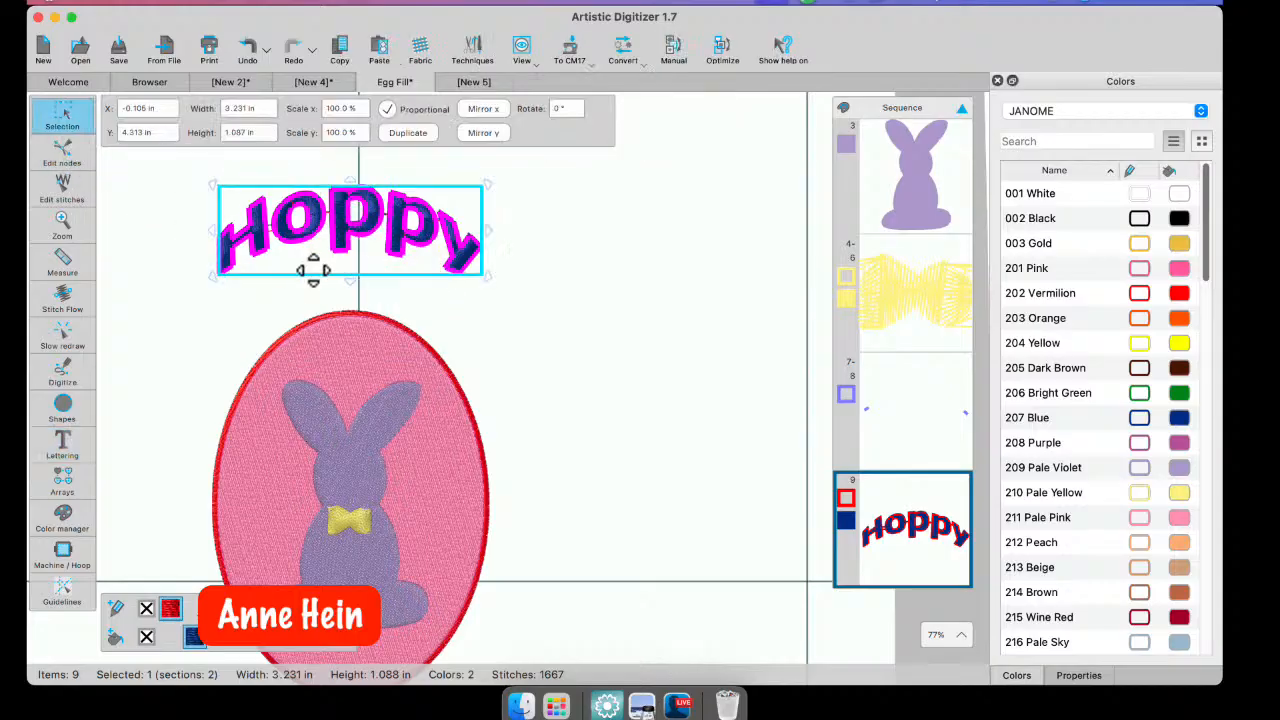
left_click_drag(320, 272, 330, 312)
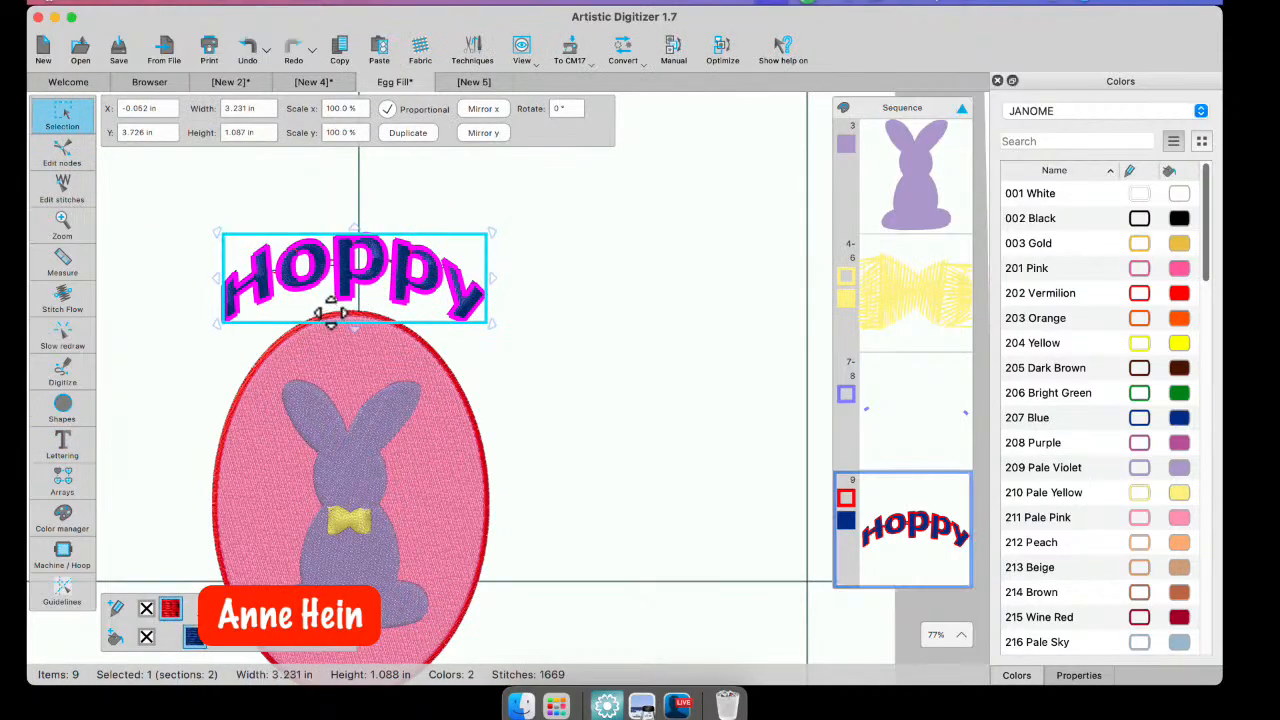
left_click(523, 290)
scroll(514, 409, "down", 3)
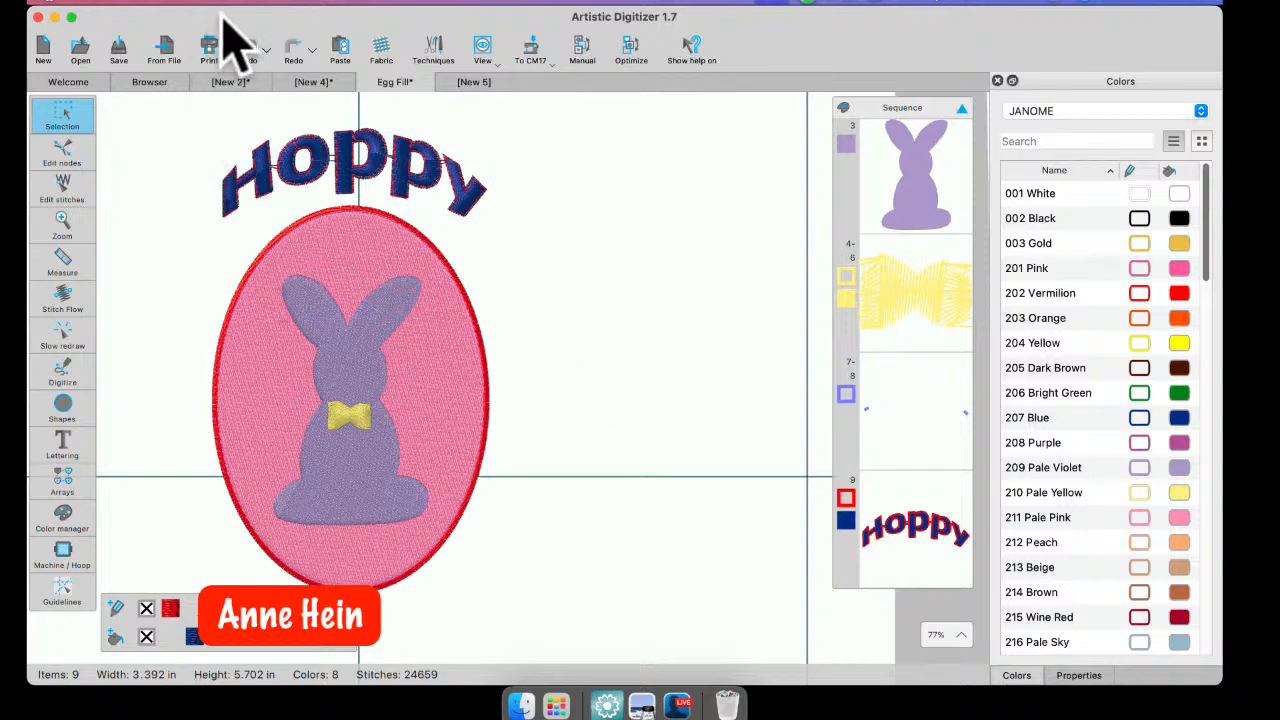
left_click(262, 6)
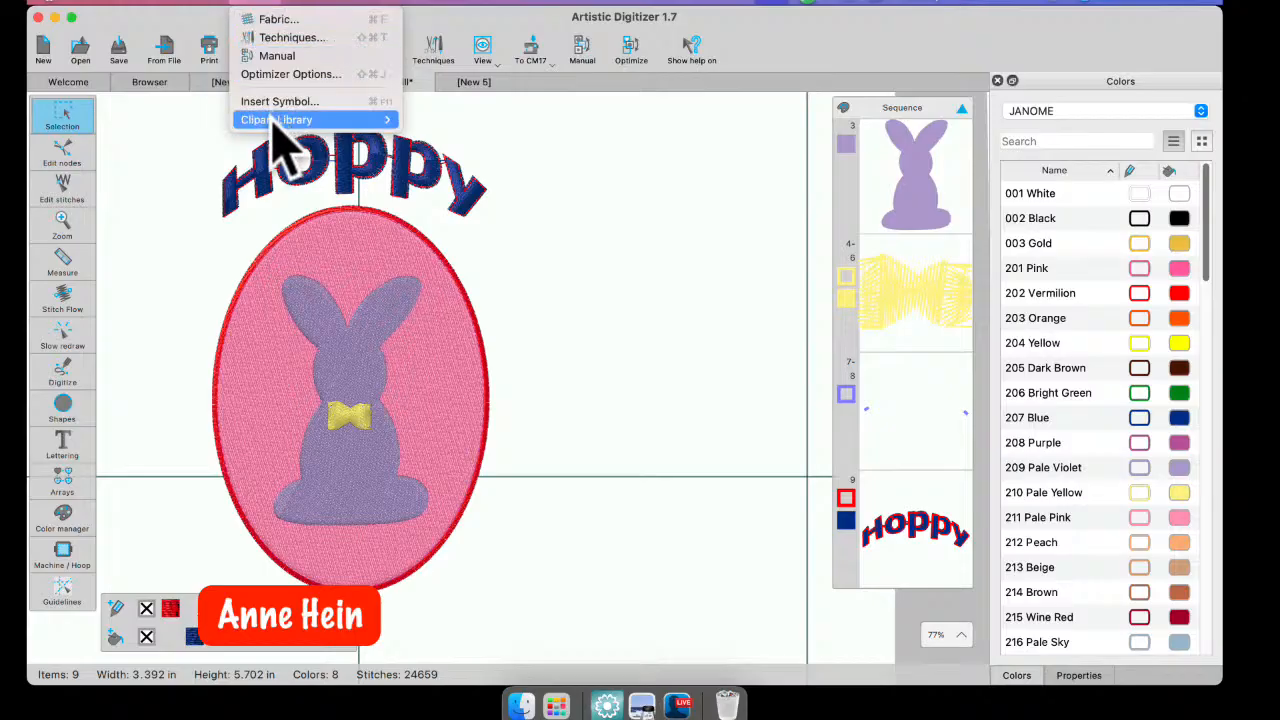
mouse_move(274, 122)
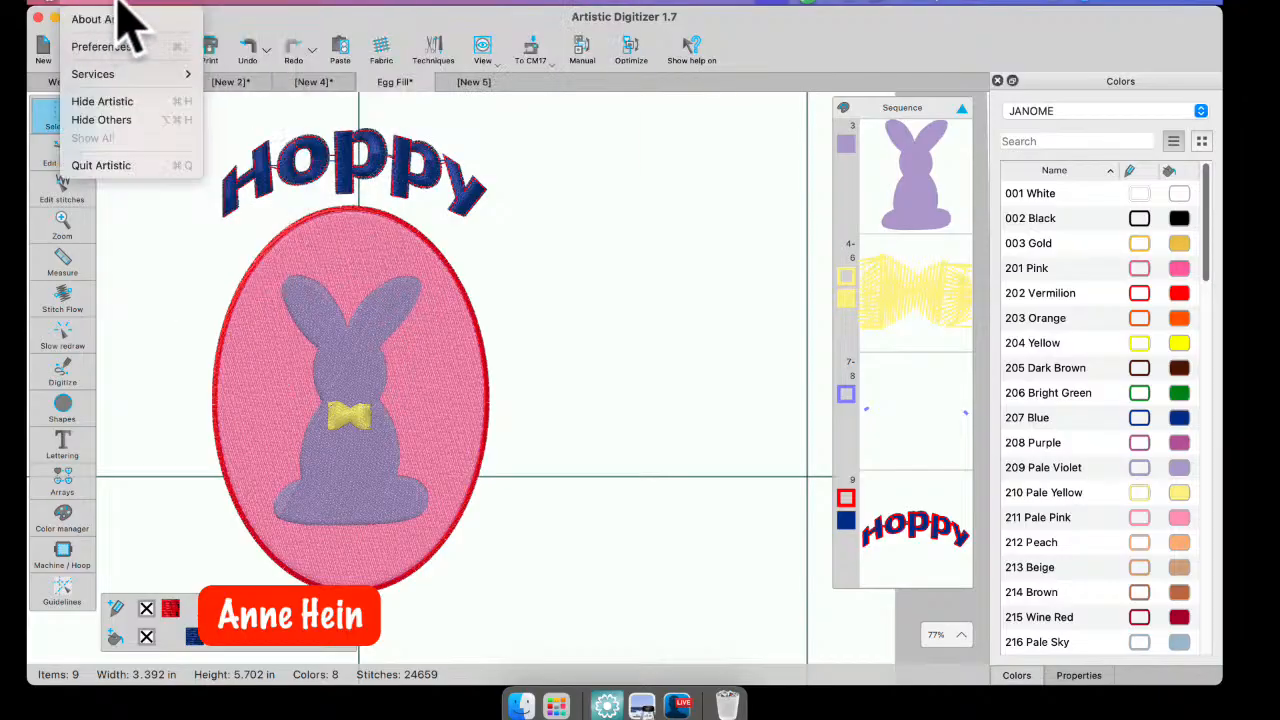
mouse_move(136, 4)
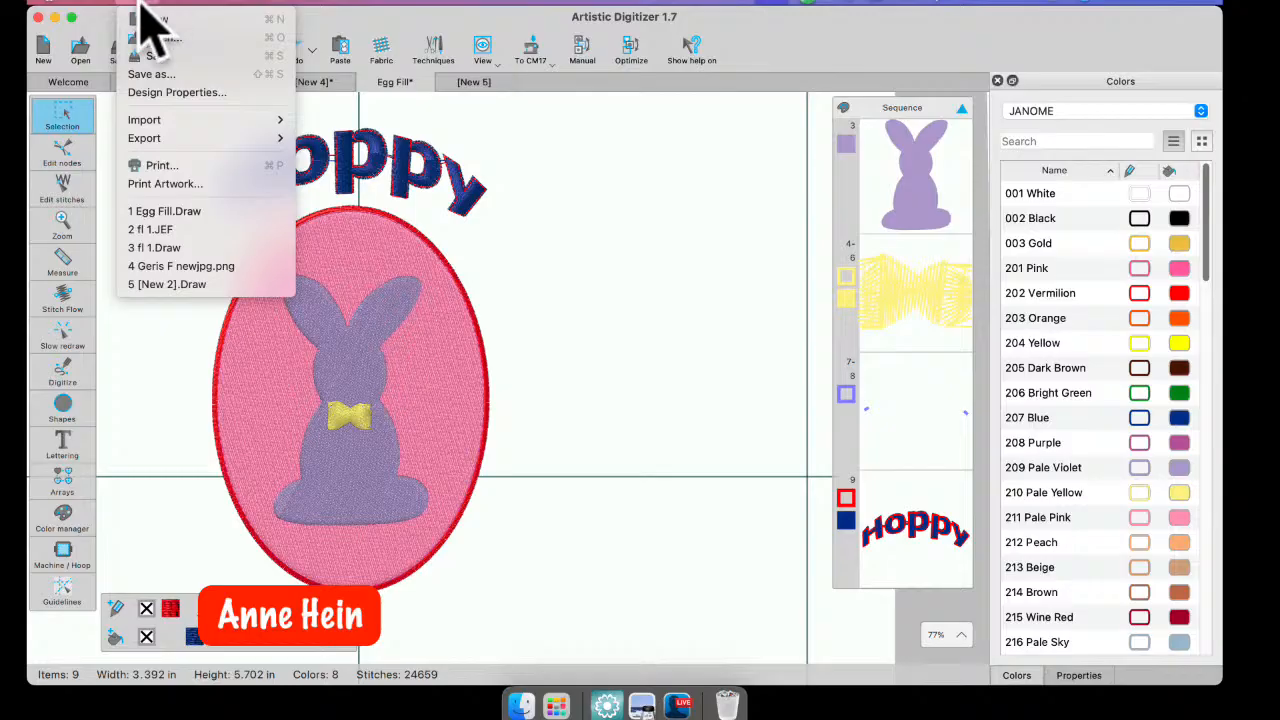
mouse_move(213, 4)
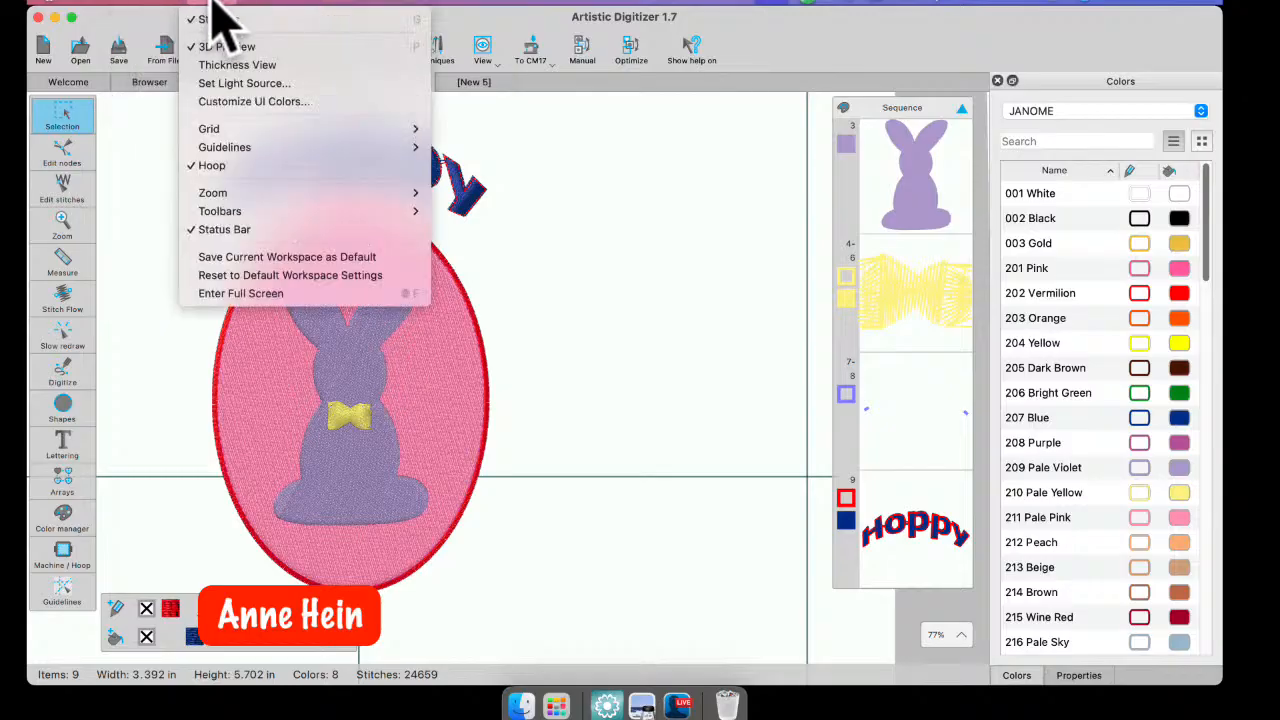
mouse_move(253, 3)
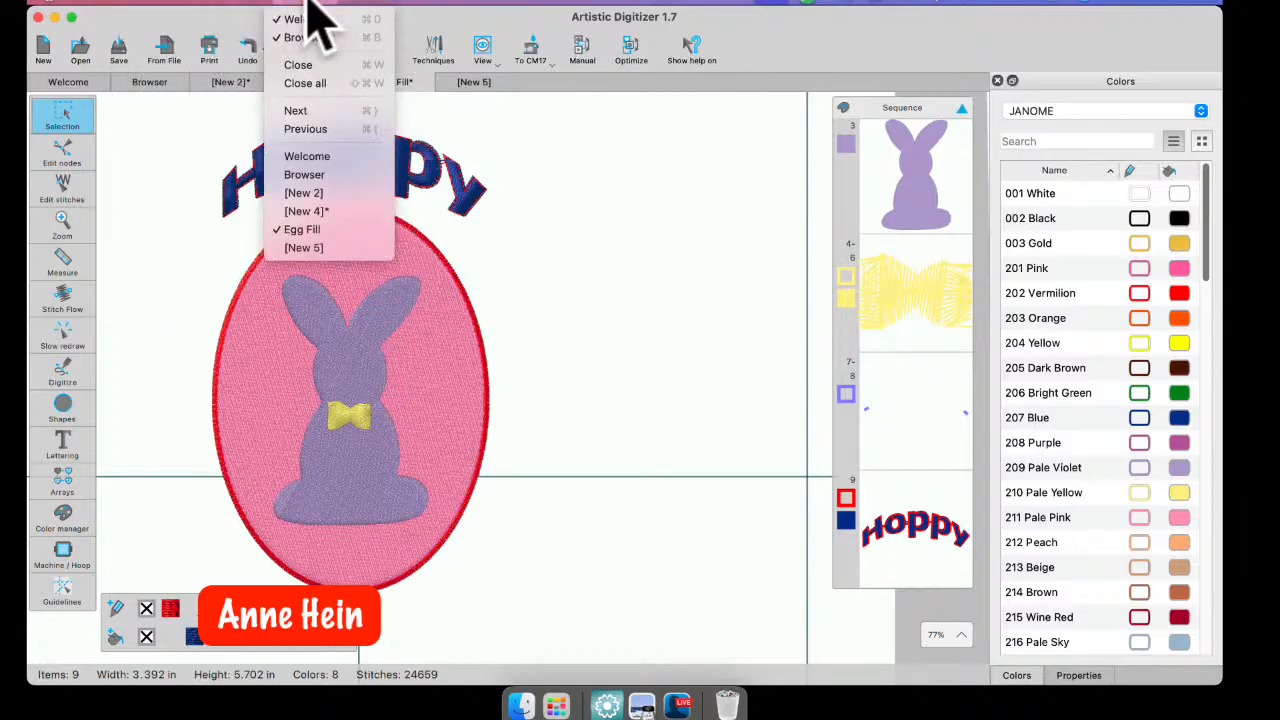
mouse_move(364, 3)
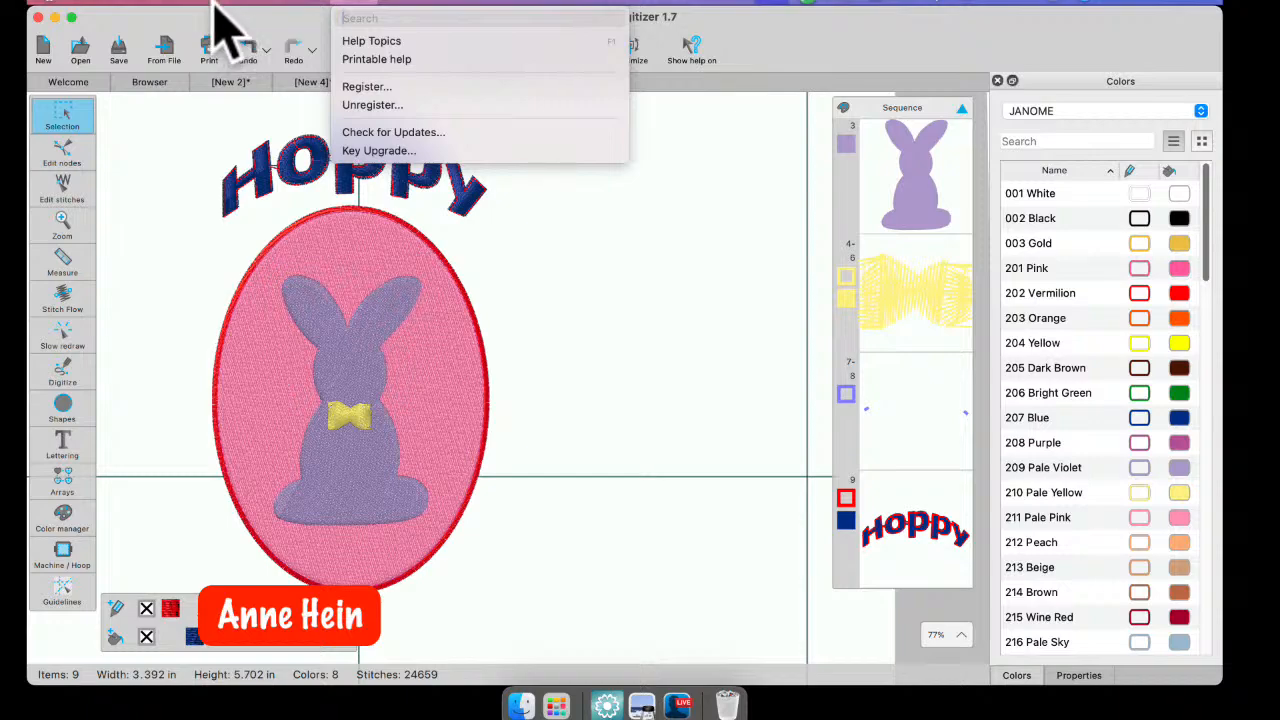
mouse_move(262, 3)
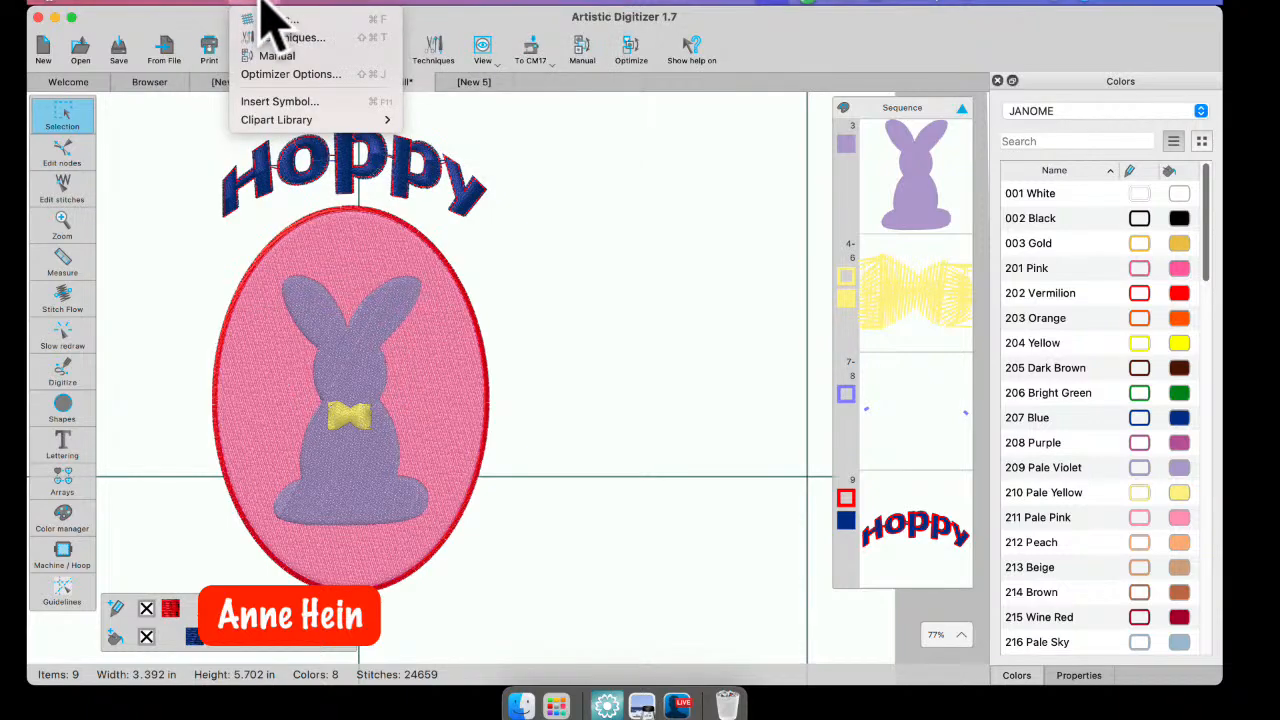
mouse_move(267, 122)
left_click(678, 705)
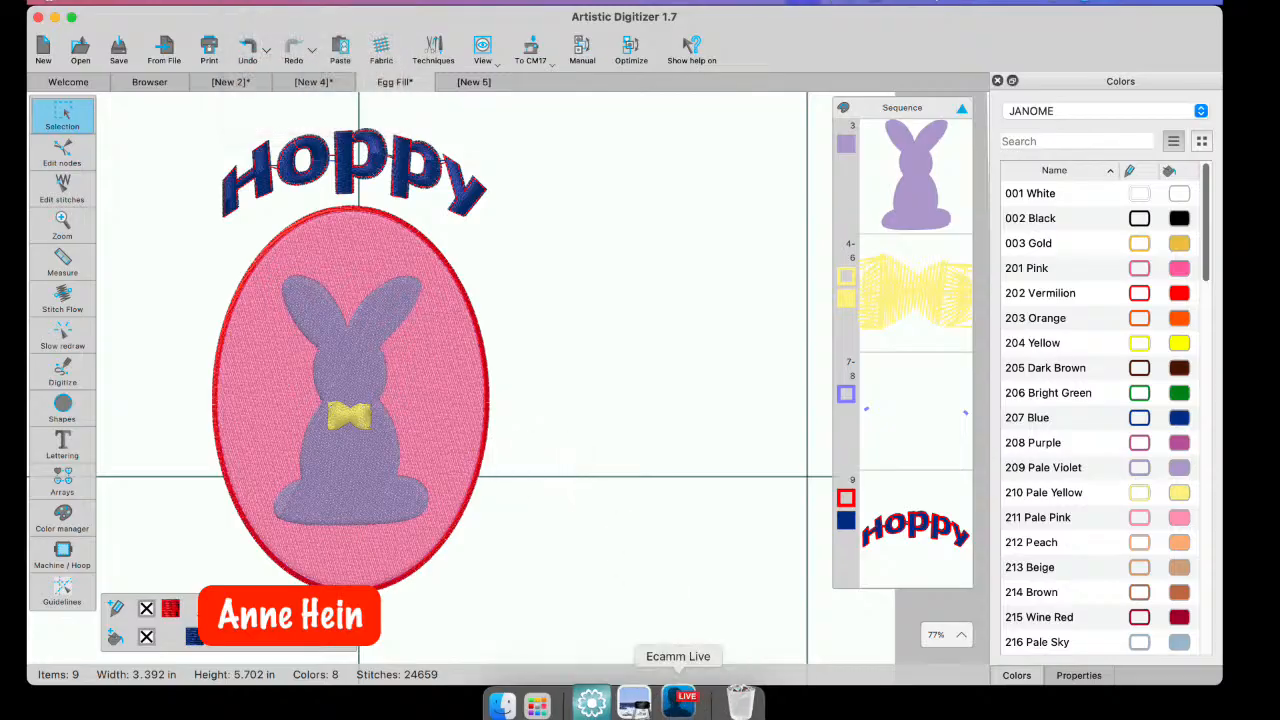